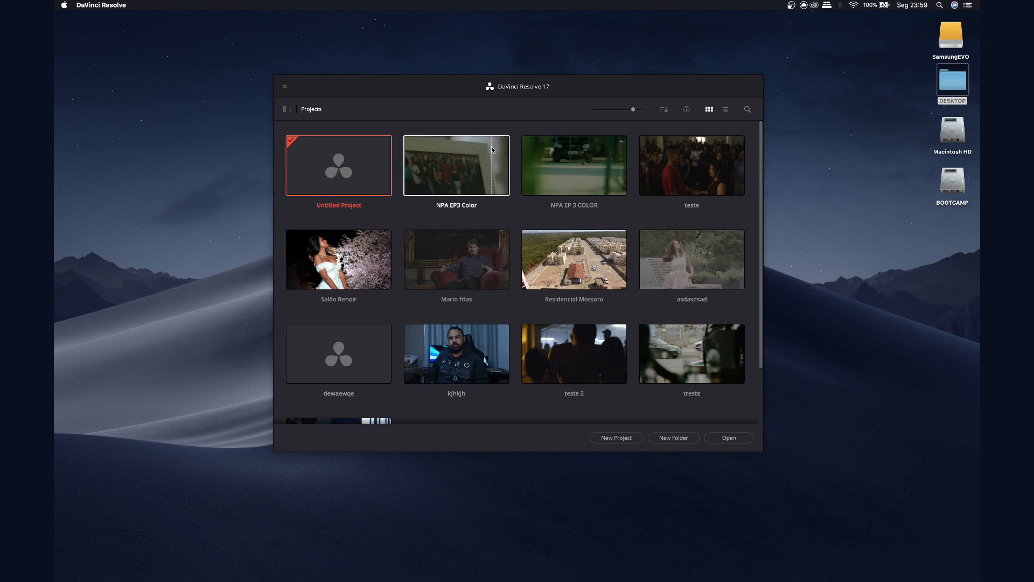
- Widen the Project Manager window and slightly reduce the size of the project thumbnails
{"action": "left_click_drag", "start_coordinate": [600, 84], "coordinate": [594, 81]}
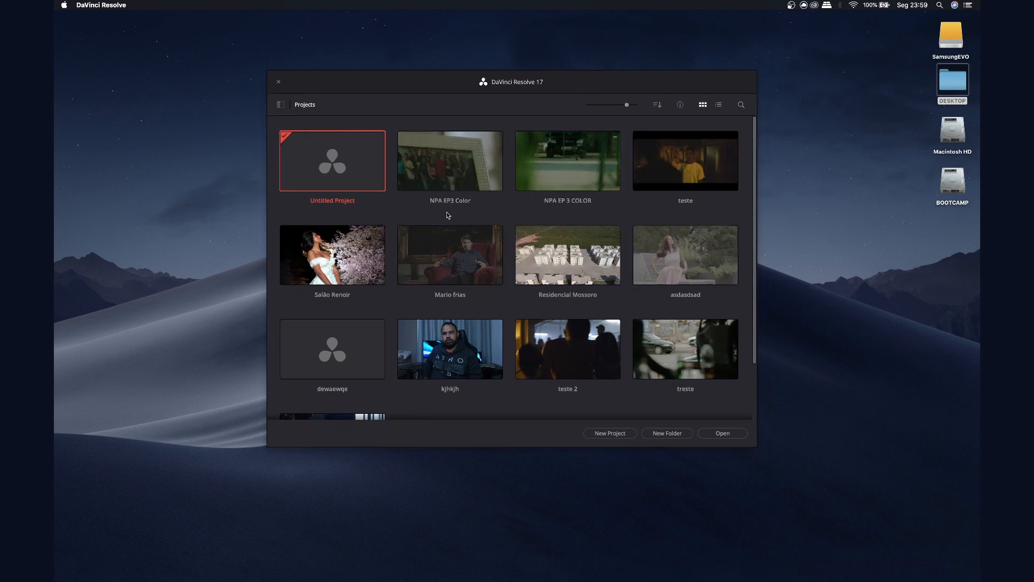
{"action": "left_click_drag", "start_coordinate": [754, 129], "coordinate": [819, 140]}
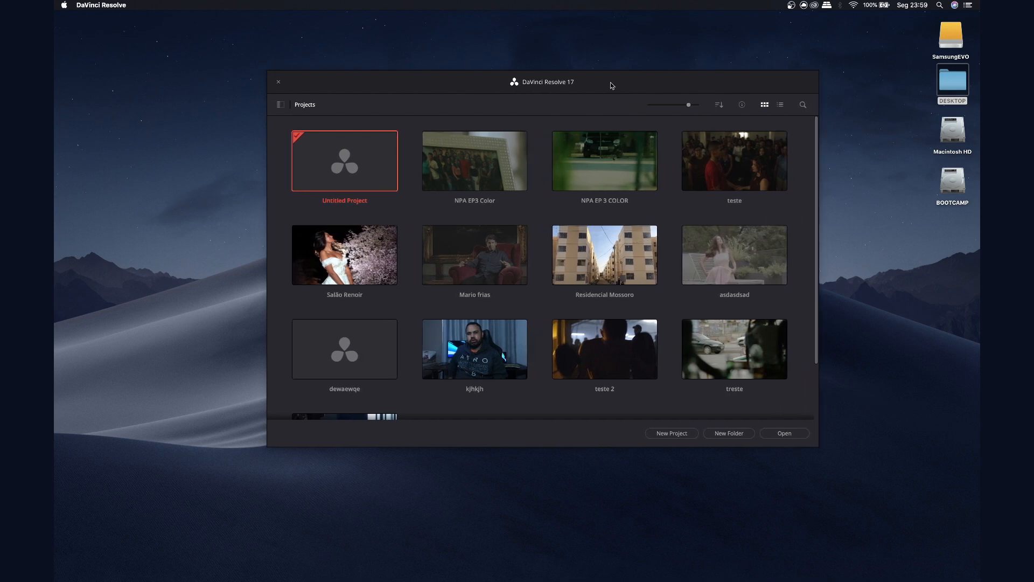
{"action": "mouse_move", "coordinate": [688, 104]}
{"action": "left_mouse_down"}
{"action": "mouse_move", "coordinate": [649, 106]}
{"action": "mouse_move", "coordinate": [693, 105]}
{"action": "mouse_move", "coordinate": [682, 105]}
{"action": "left_mouse_up"}
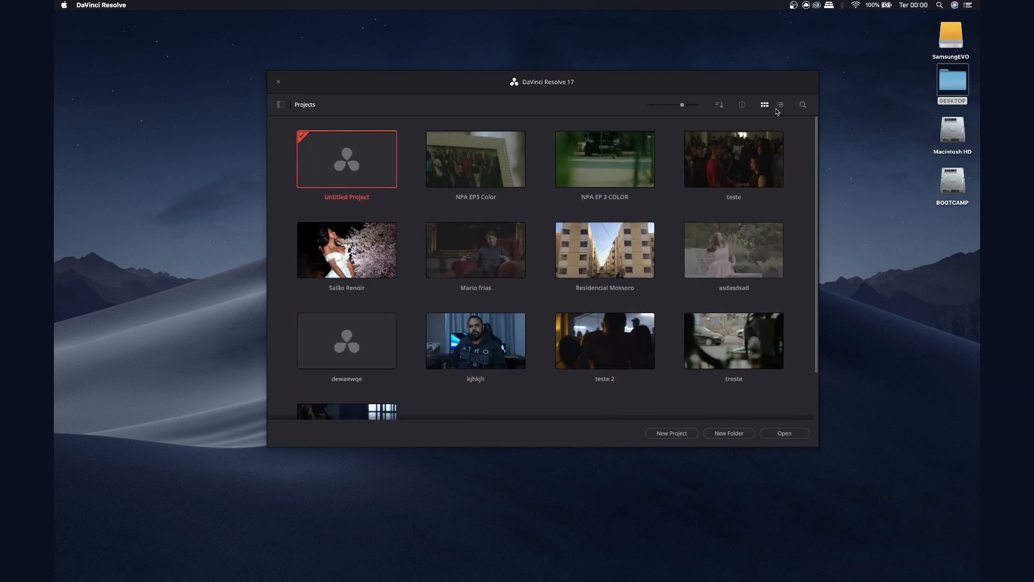
{"action": "left_click", "coordinate": [780, 105]}
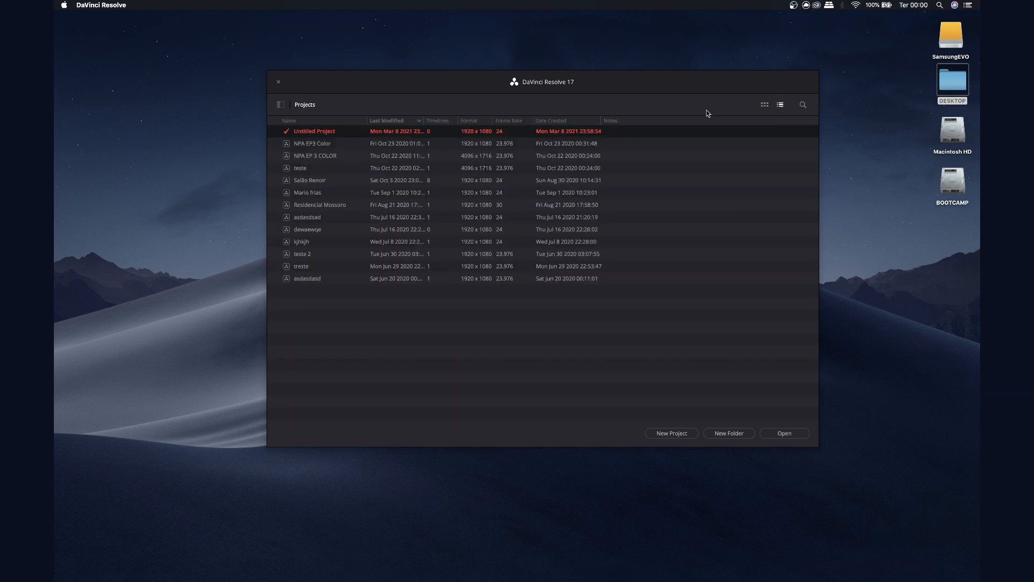
{"action": "left_click", "coordinate": [306, 157]}
{"action": "right_click", "coordinate": [397, 358]}
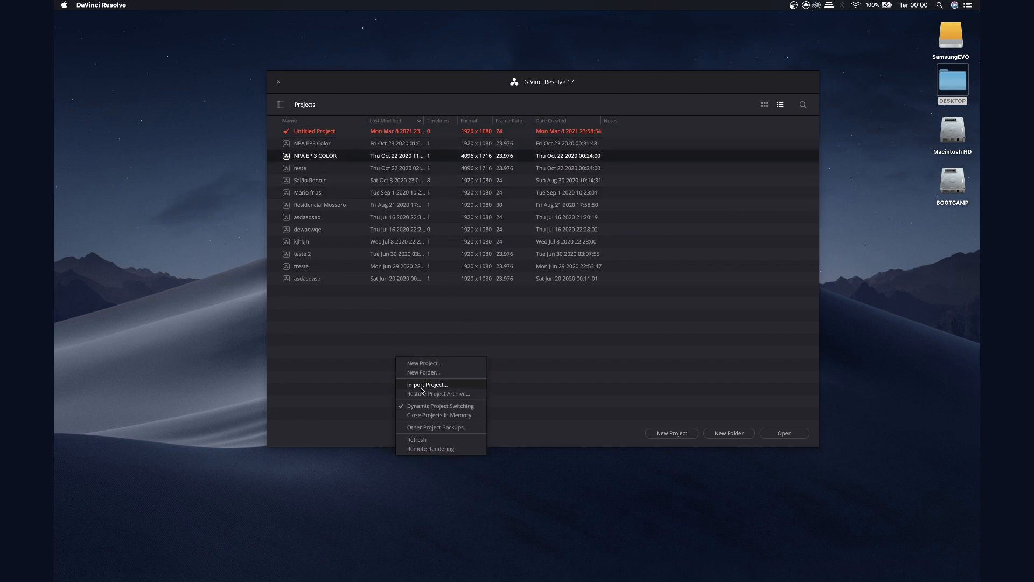
{"action": "left_click", "coordinate": [437, 372]}
{"action": "left_click", "coordinate": [523, 313]}
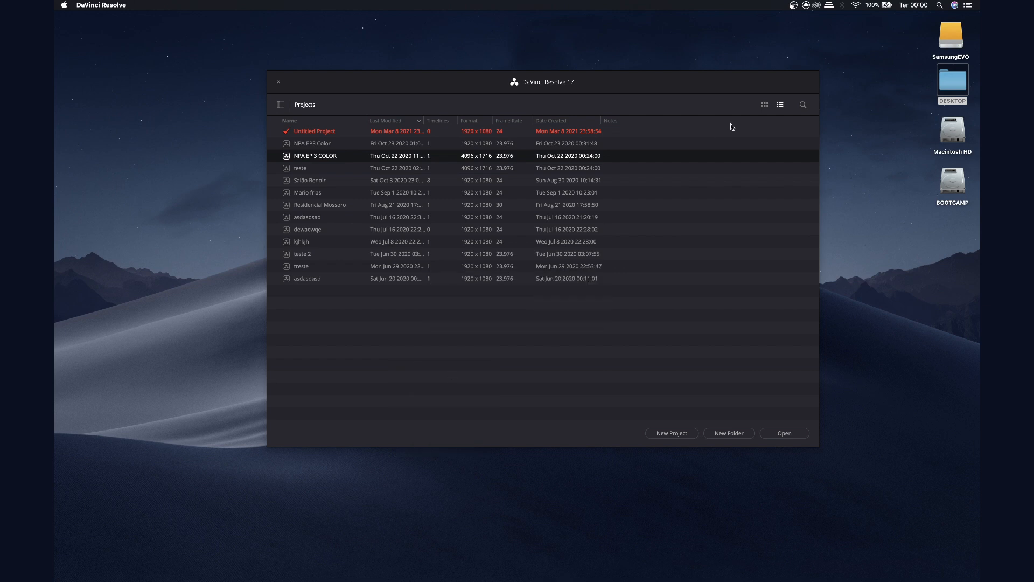
{"action": "left_click", "coordinate": [764, 105]}
- Create a project folder named ANTIGOS and move every project except Untitled Project into it
{"action": "right_click", "coordinate": [674, 206]}
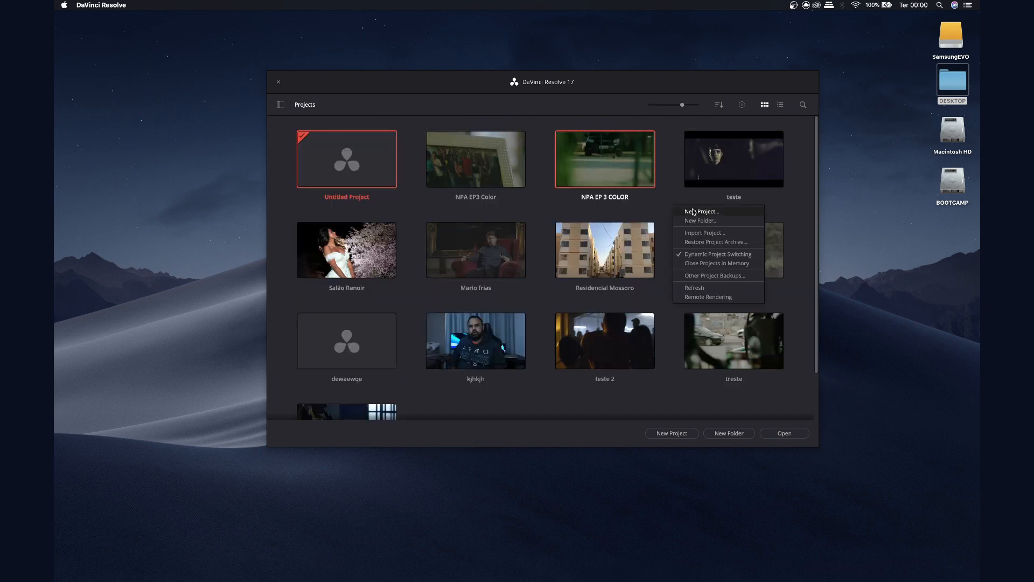
{"action": "left_click", "coordinate": [712, 220]}
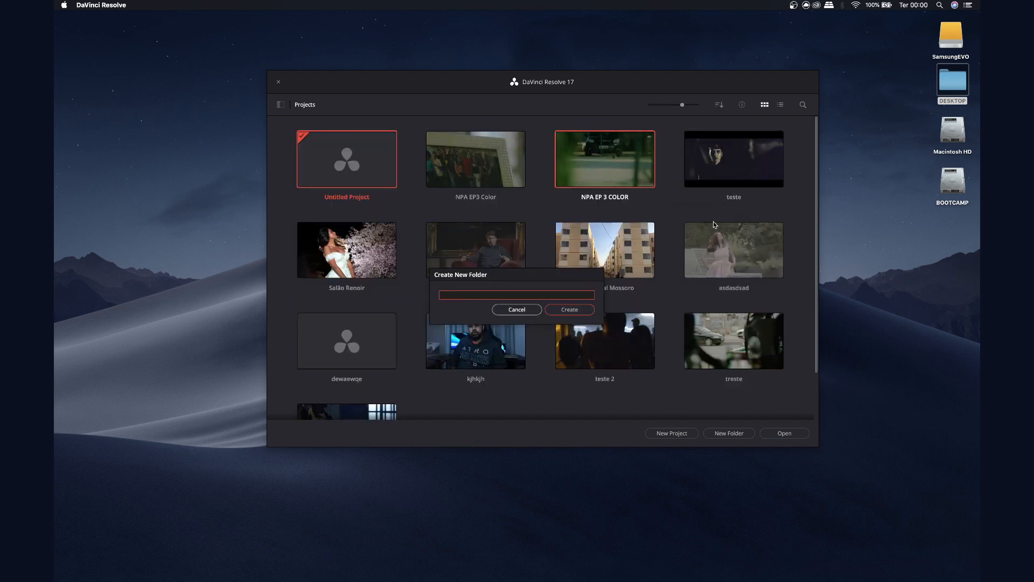
{"action": "type", "text": "ANTIGOS"}
{"action": "left_click", "coordinate": [566, 310]}
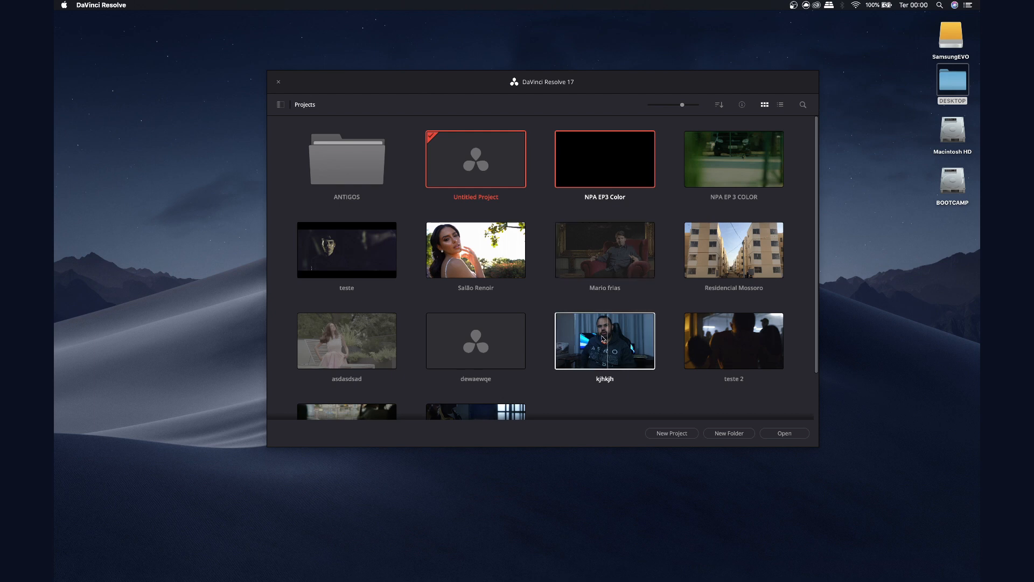
{"action": "key", "text": "super+a"}
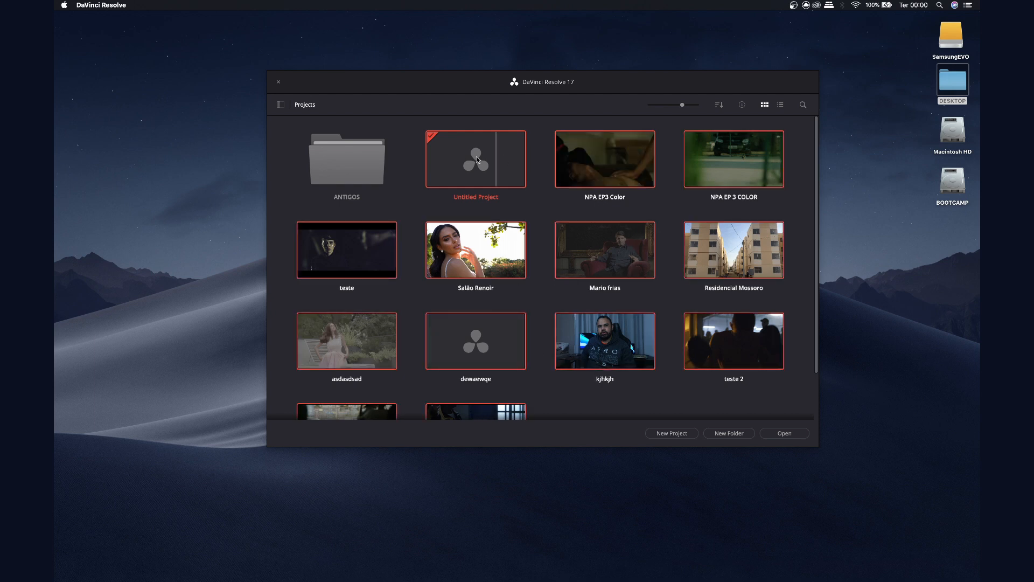
{"action": "left_click_drag", "start_coordinate": [568, 165], "coordinate": [351, 167]}
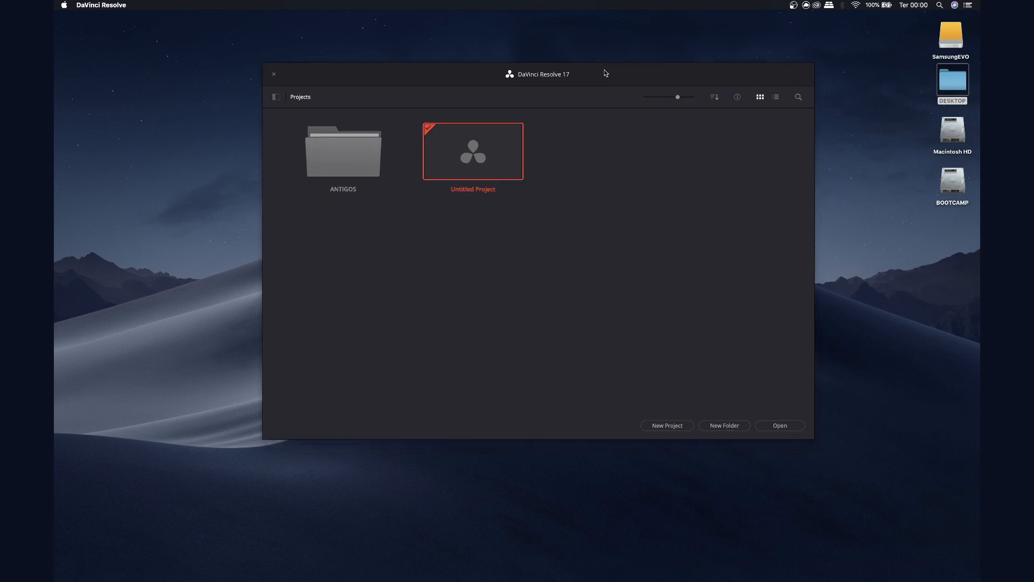
{"action": "left_click", "coordinate": [714, 98]}
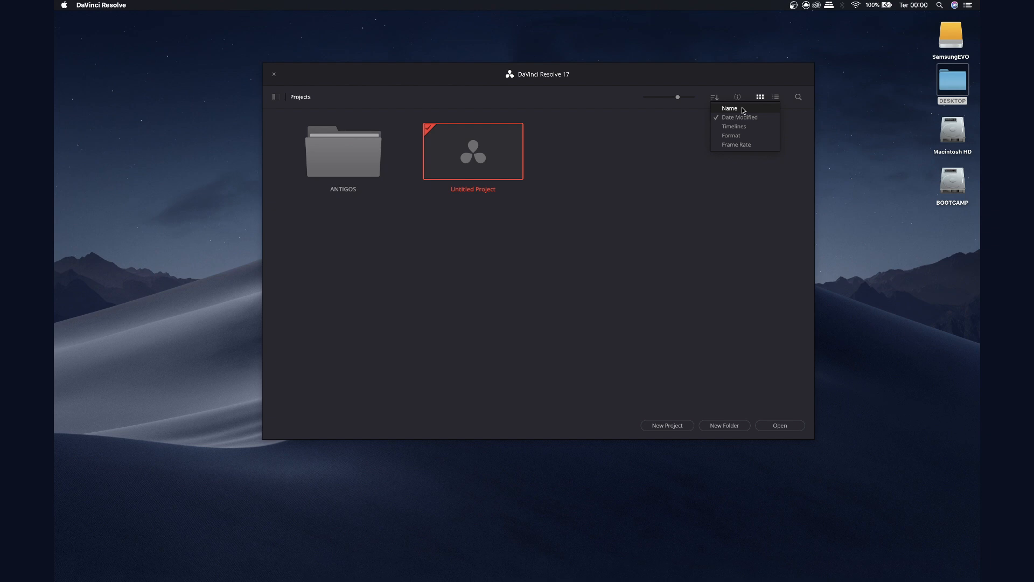
{"action": "left_click", "coordinate": [610, 224]}
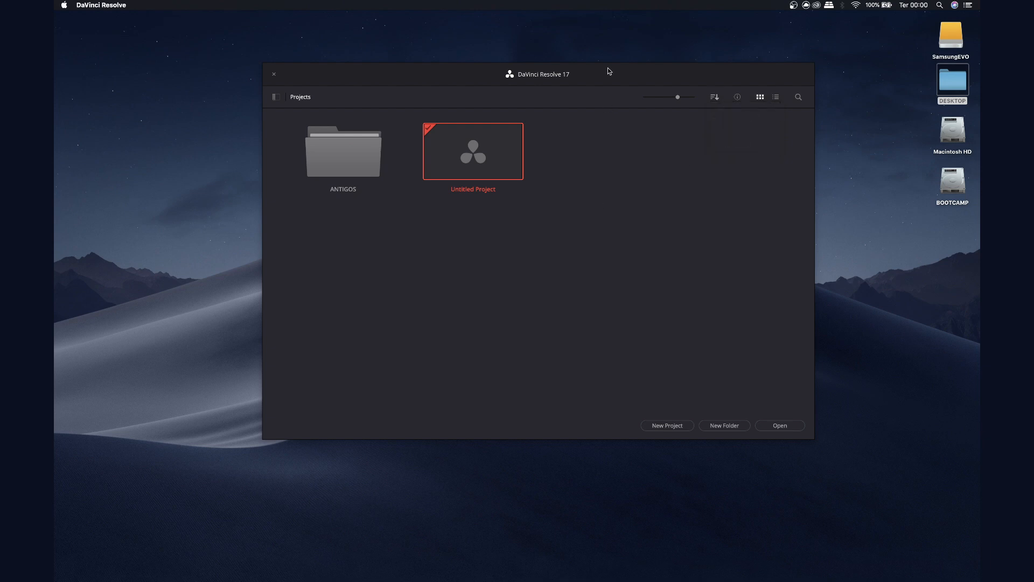
{"action": "left_click_drag", "start_coordinate": [608, 70], "coordinate": [596, 71]}
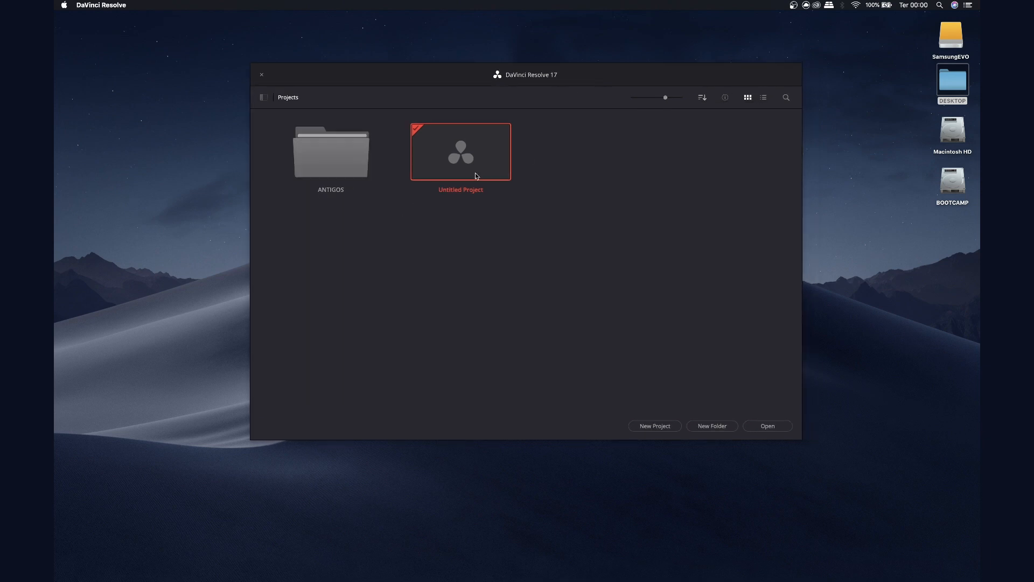
{"action": "left_click_drag", "start_coordinate": [619, 71], "coordinate": [578, 82]}
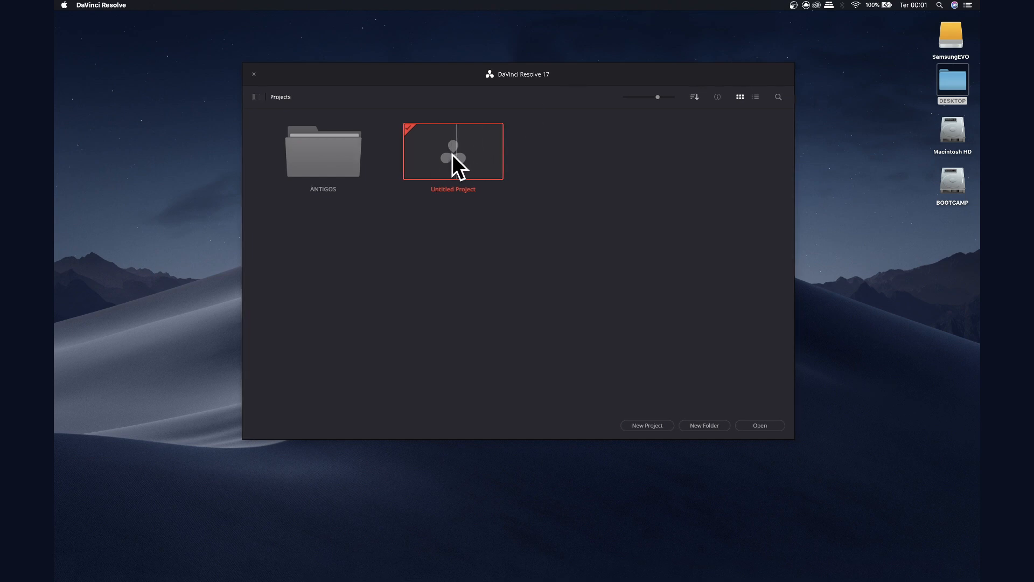
{"action": "left_click", "coordinate": [651, 425]}
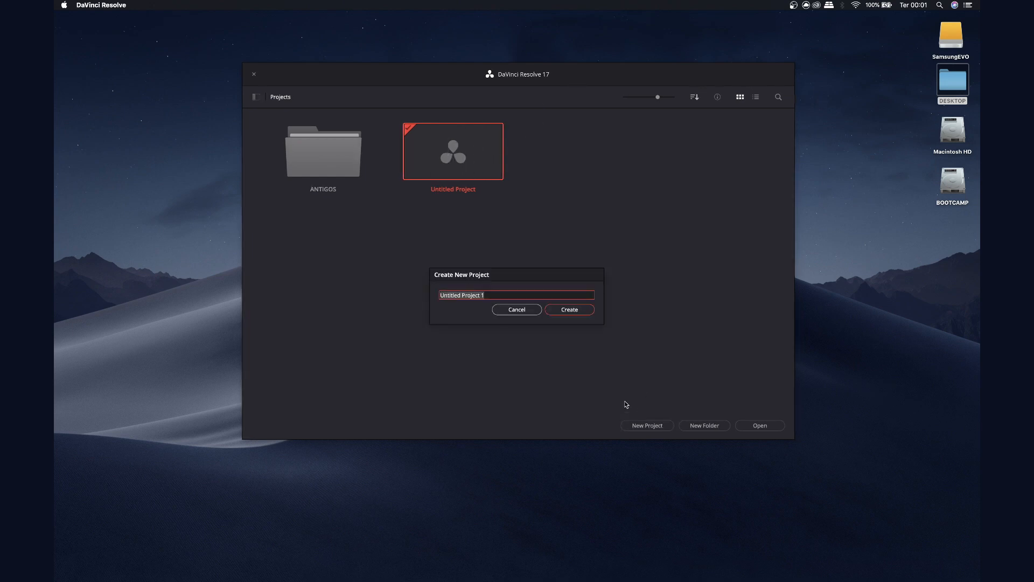
{"action": "left_click", "coordinate": [522, 314]}
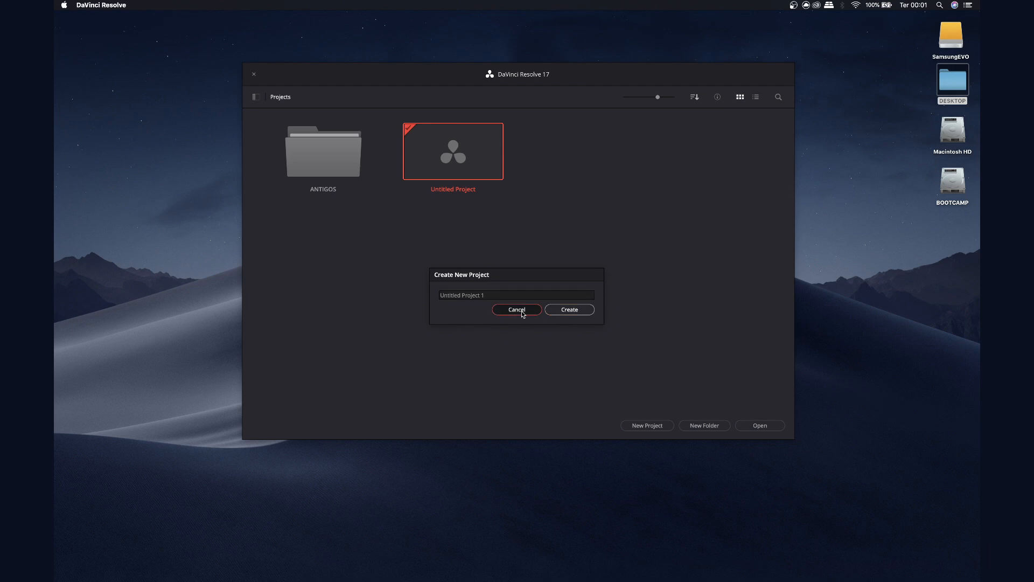
{"action": "left_click_drag", "start_coordinate": [496, 295], "coordinate": [393, 288]}
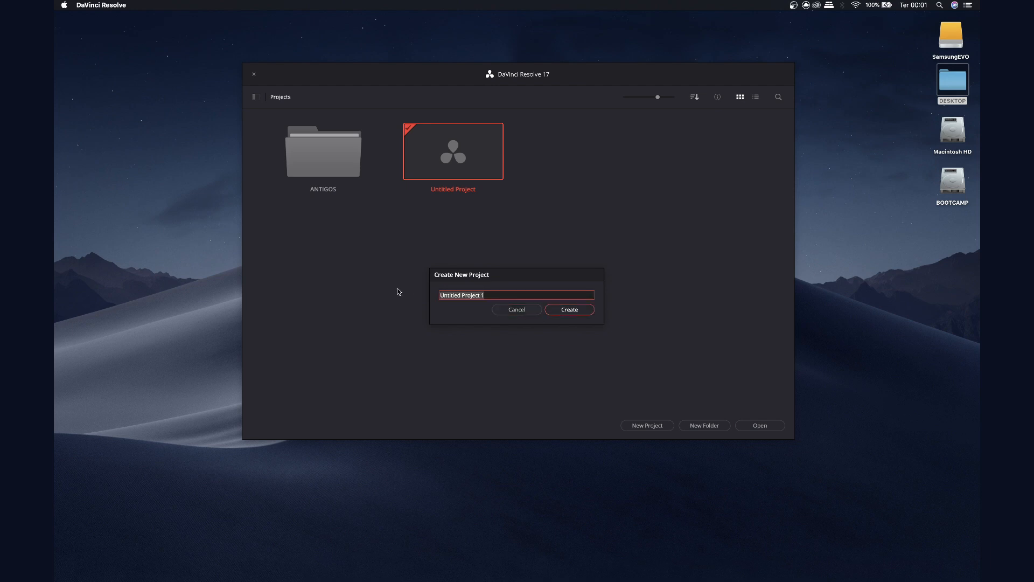
{"action": "type", "text": "RICARDO"}
{"action": "left_click", "coordinate": [517, 309]}
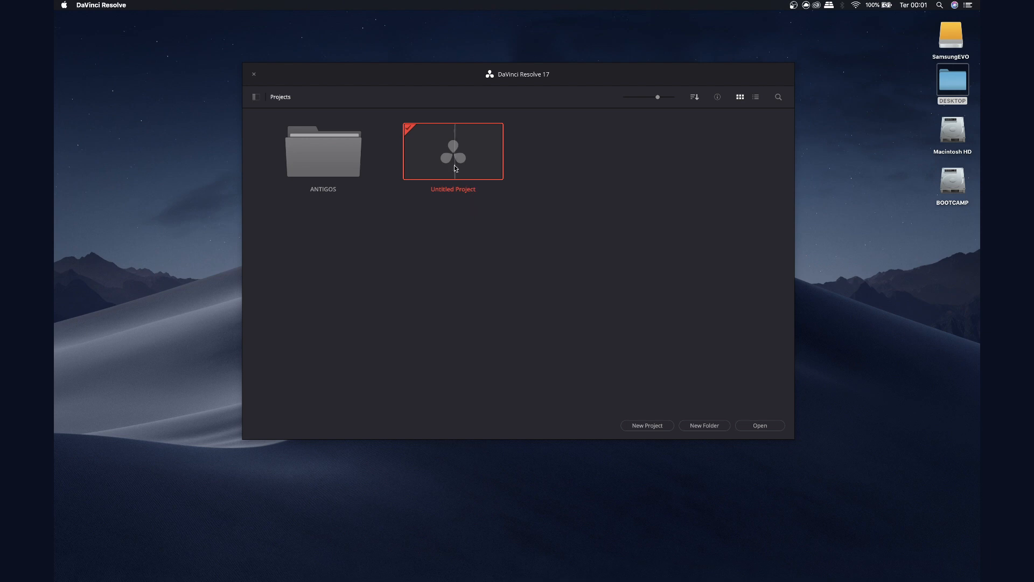
- Open Untitled Project and look over its Media, Cut and Edit pages, ending on the Cut page
{"action": "double_click", "coordinate": [457, 154]}
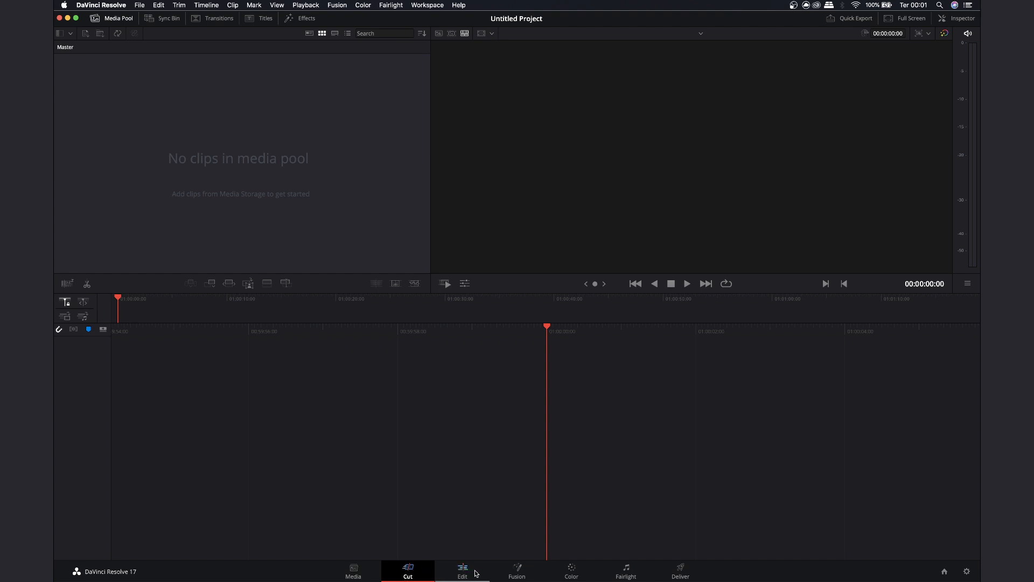
{"action": "left_click", "coordinate": [354, 571]}
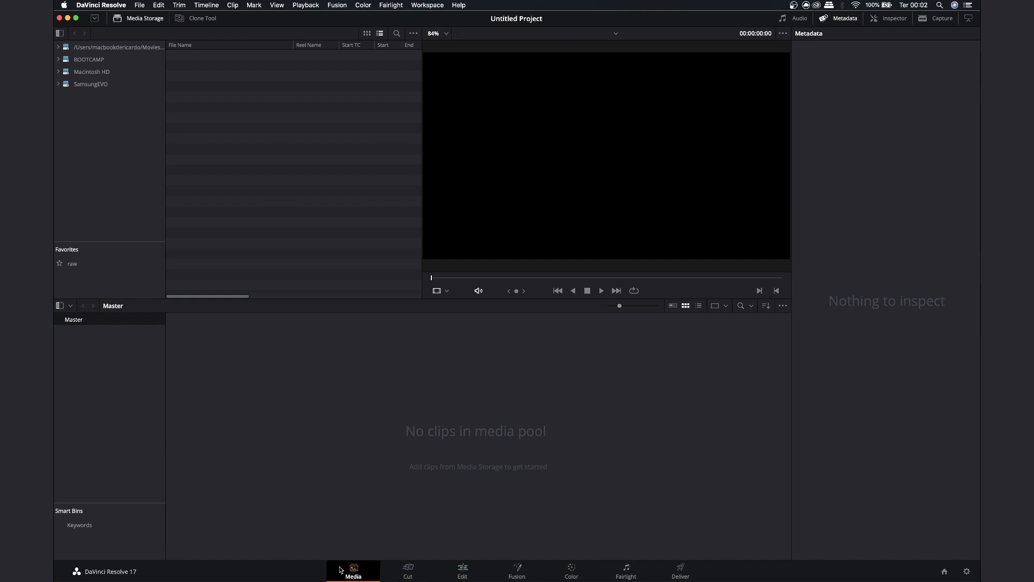
{"action": "left_click", "coordinate": [412, 572]}
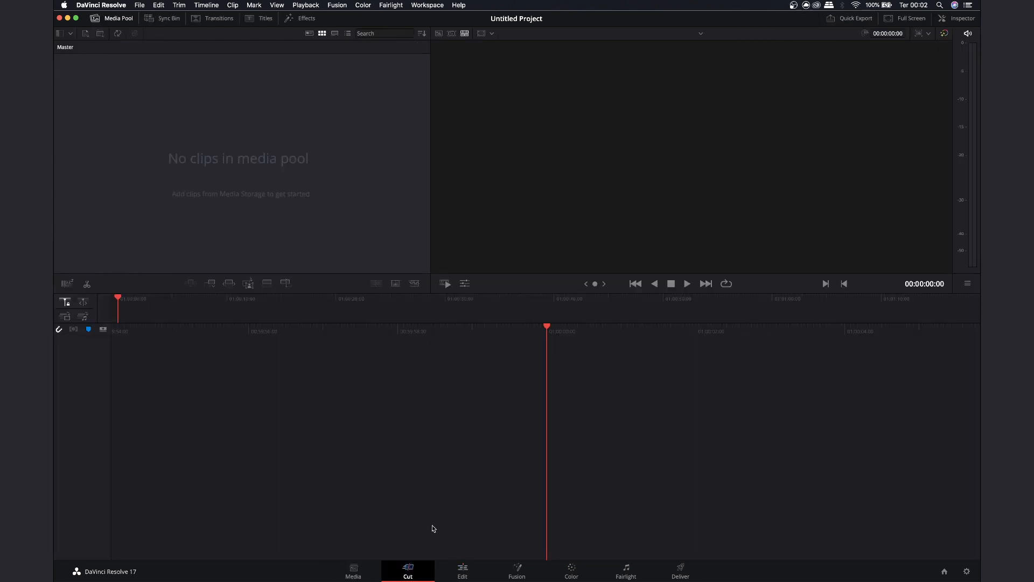
{"action": "left_click", "coordinate": [463, 574]}
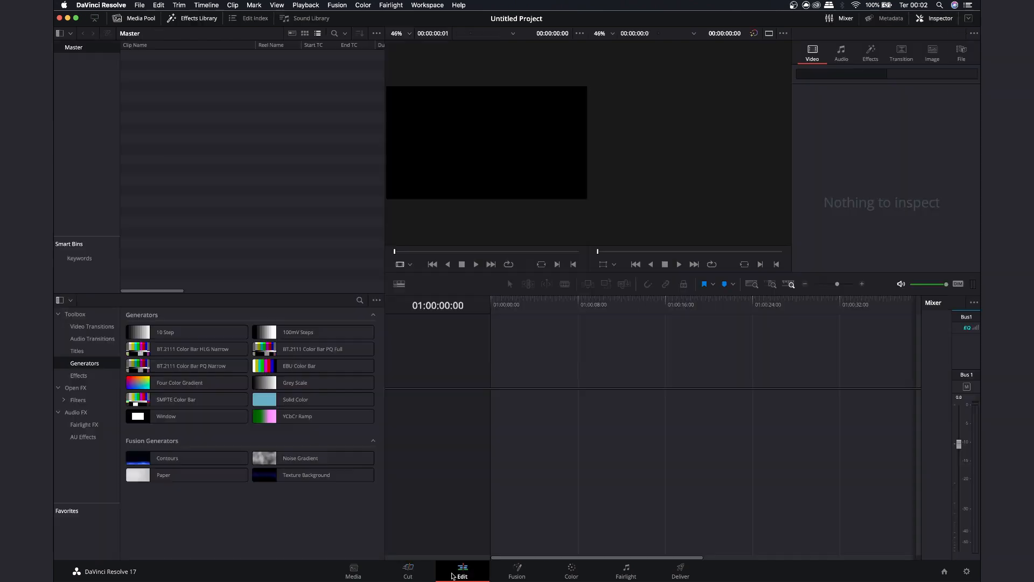
{"action": "left_click", "coordinate": [408, 575]}
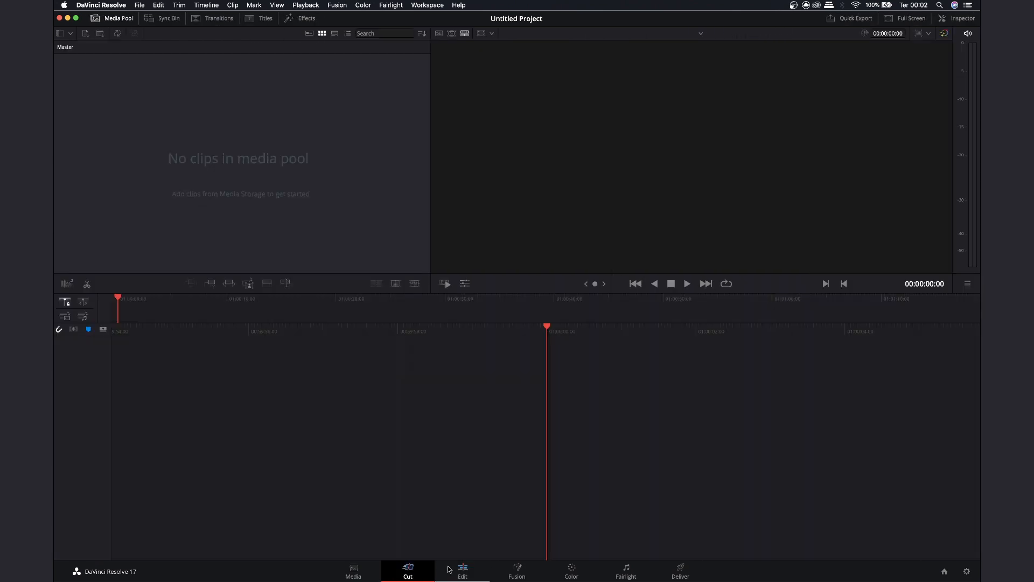
- Look over the Fusion, Color, Fairlight and Deliver pages, revisiting the Edit page along the way
{"action": "left_click", "coordinate": [520, 572]}
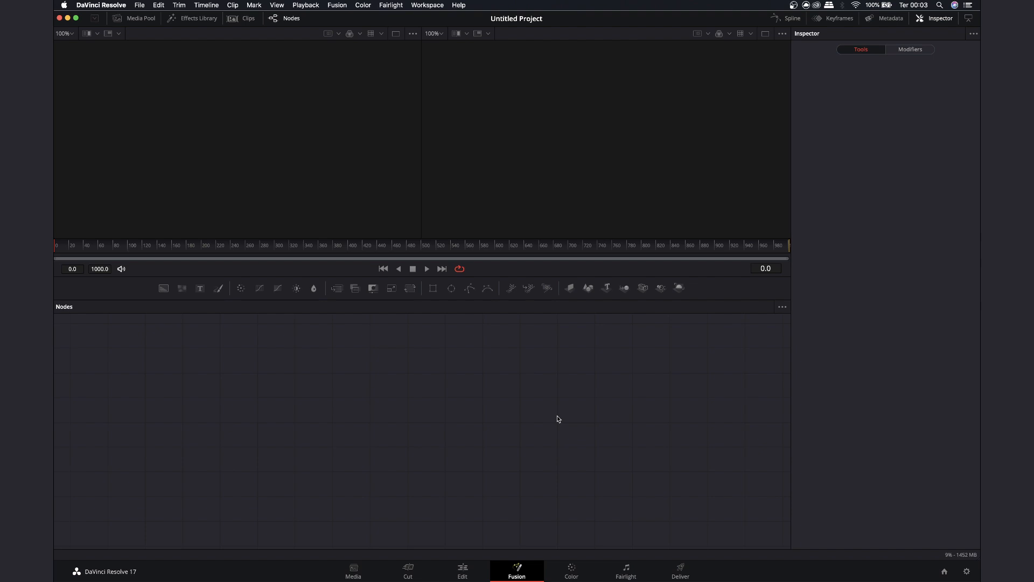
{"action": "left_click", "coordinate": [571, 572]}
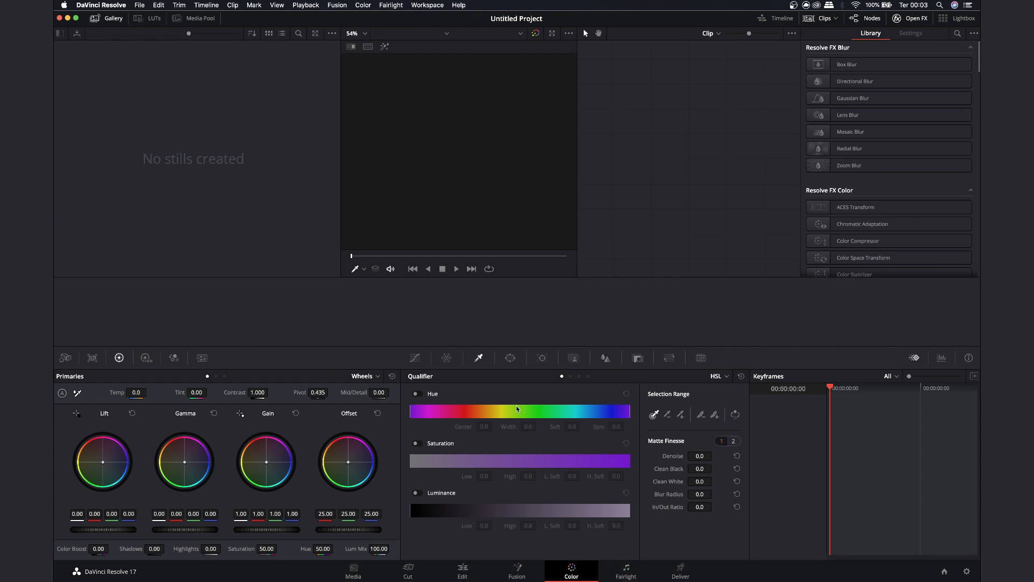
{"action": "left_click", "coordinate": [625, 570]}
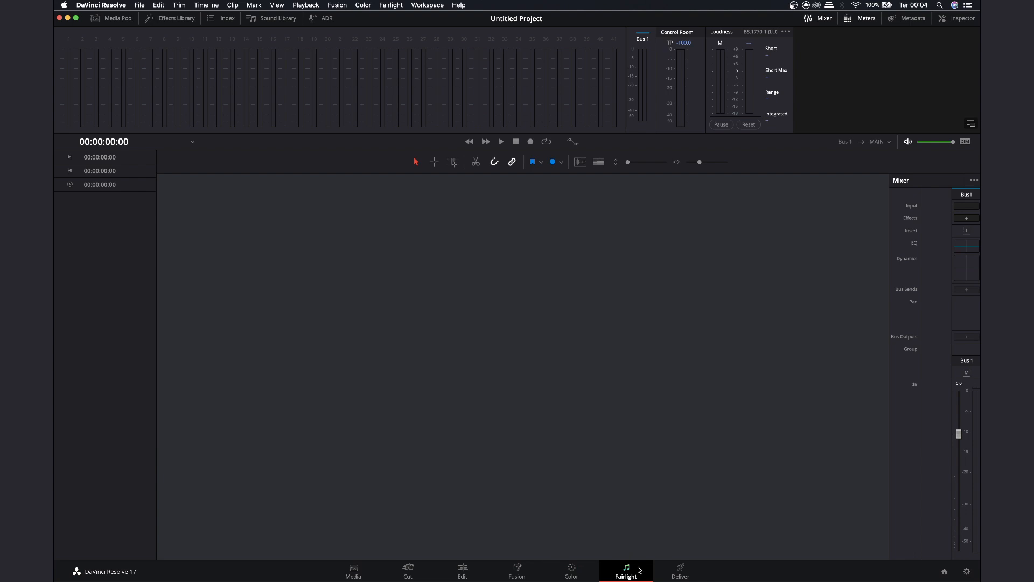
{"action": "left_click", "coordinate": [466, 572]}
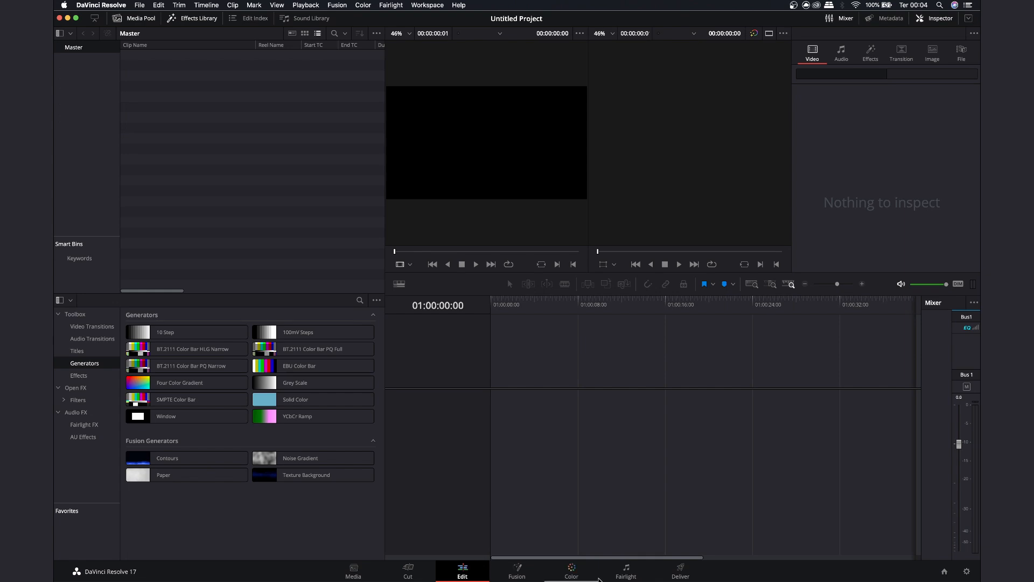
{"action": "left_click", "coordinate": [629, 570]}
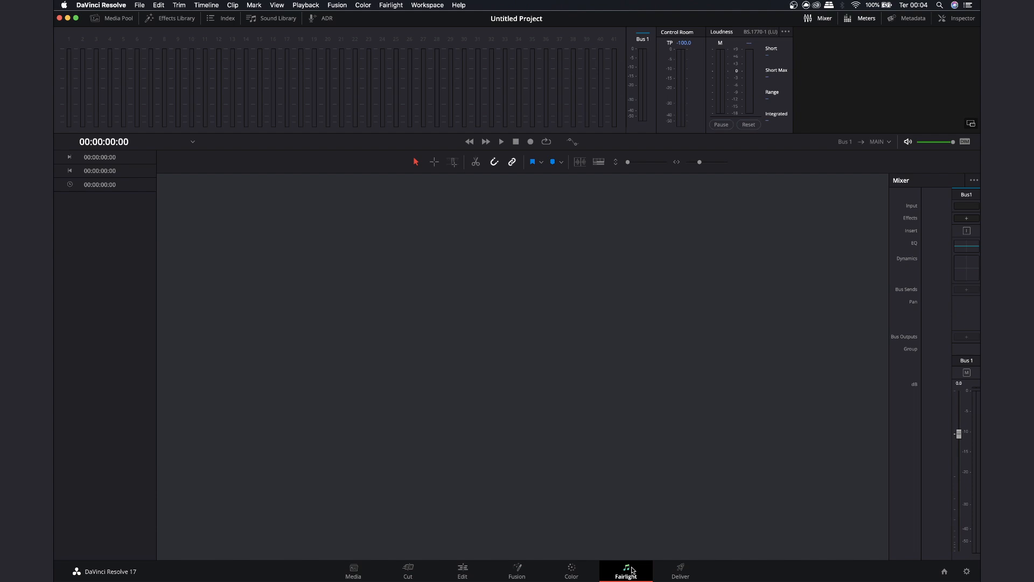
{"action": "left_click", "coordinate": [680, 569]}
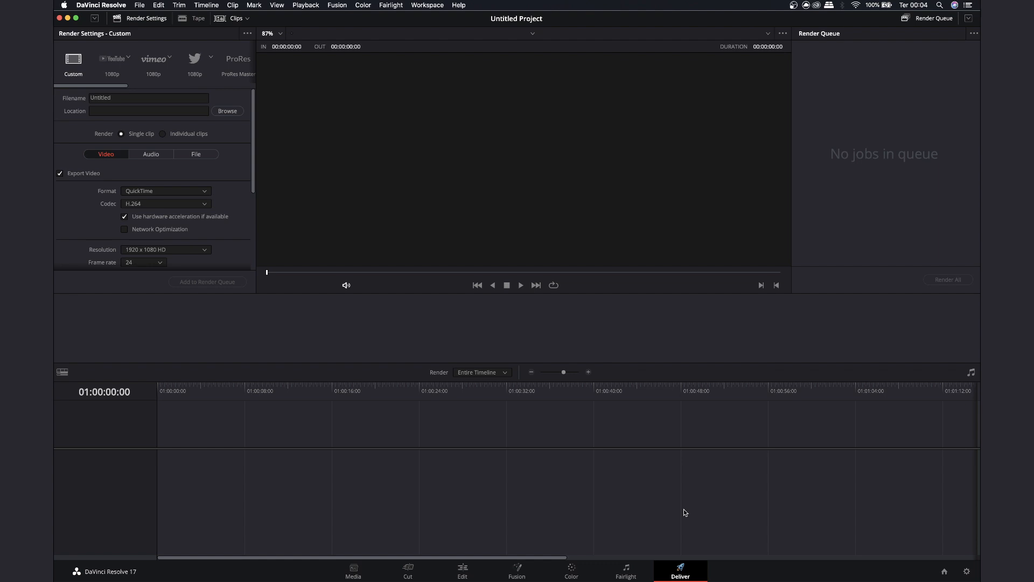
- Browse the SamsungEVO drive in the Media page's storage browser and widen its file list
{"action": "left_click", "coordinate": [354, 570]}
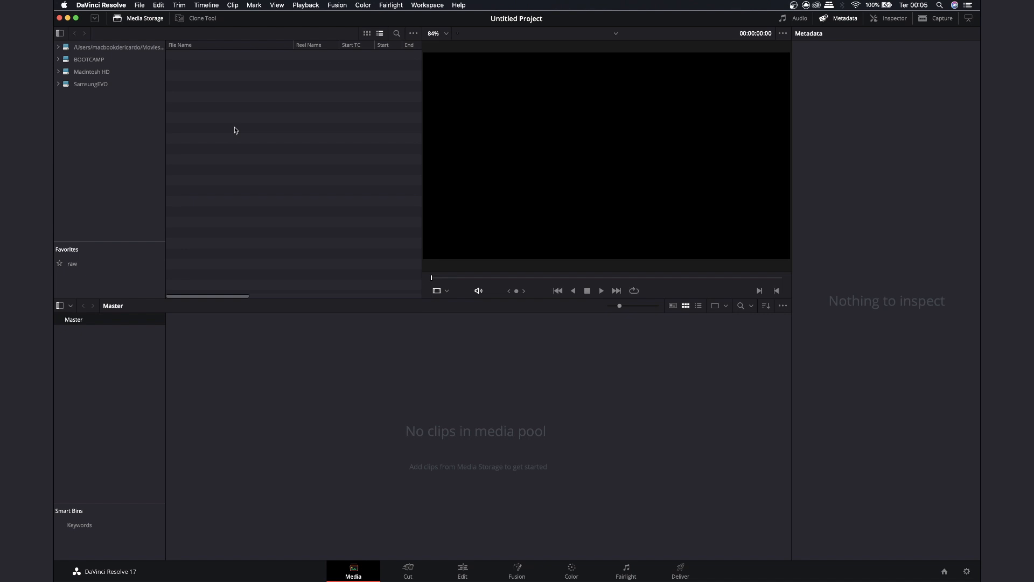
{"action": "left_click", "coordinate": [98, 72]}
{"action": "left_click", "coordinate": [95, 84]}
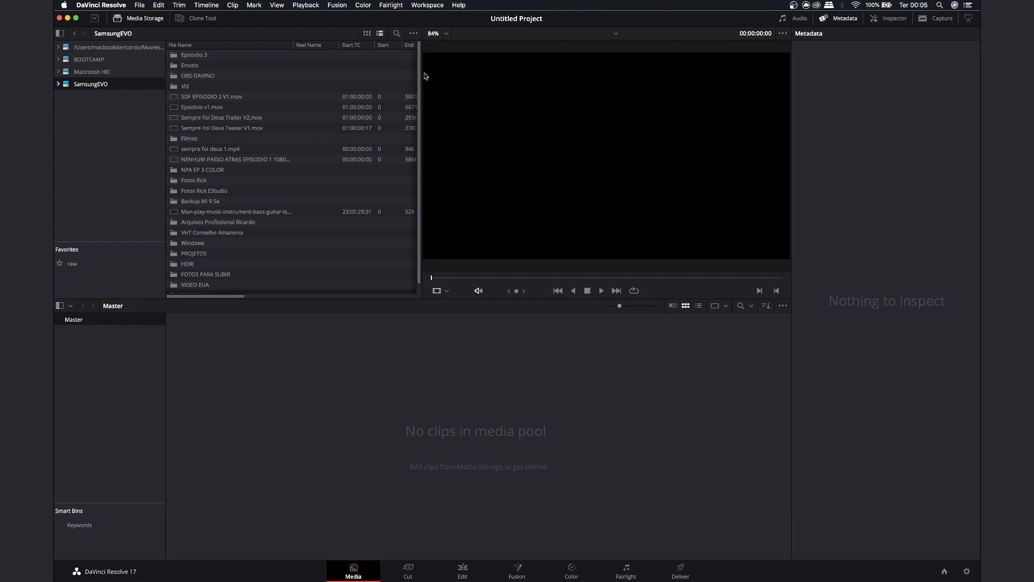
{"action": "left_click_drag", "start_coordinate": [421, 73], "coordinate": [437, 73]}
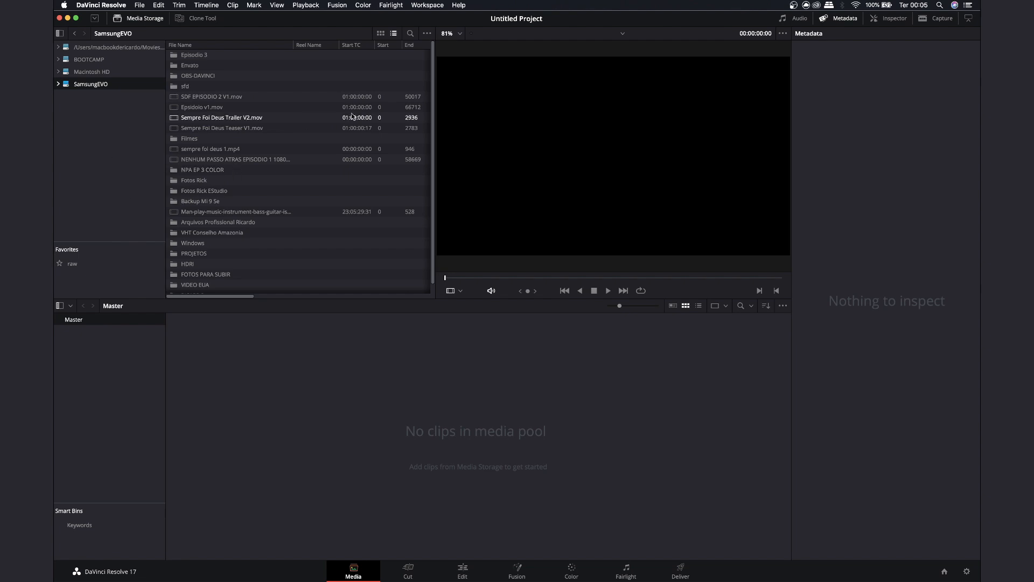
- Preview the clip SDF EPISODIO 2 V1.mov from its beginning in the Media page viewer
{"action": "left_click", "coordinate": [177, 98]}
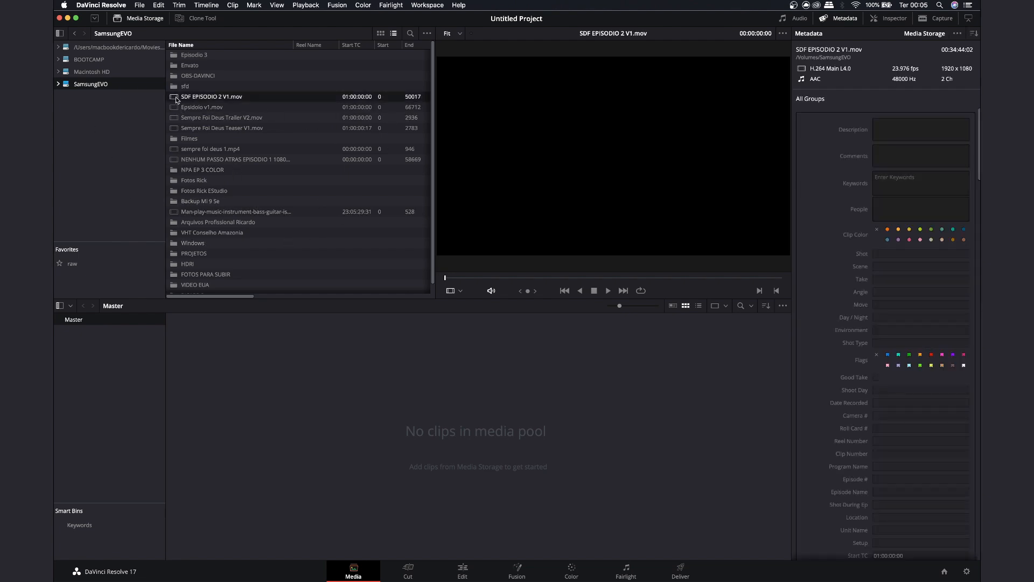
{"action": "left_click", "coordinate": [449, 278]}
{"action": "left_click_drag", "start_coordinate": [449, 278], "coordinate": [445, 279]}
{"action": "left_click", "coordinate": [608, 291]}
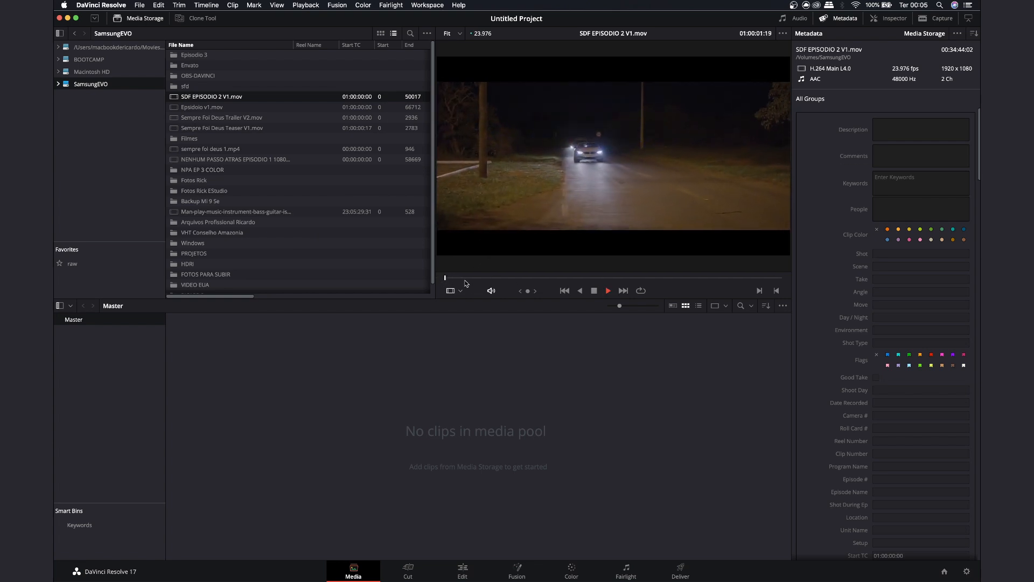
- Stop the preview, scrub to a later scene and try adding SDF EPISODIO 2 V1.mov to the Master bin, changing the project frame rate
{"action": "left_click", "coordinate": [592, 293]}
{"action": "left_click_drag", "start_coordinate": [449, 281], "coordinate": [473, 279]}
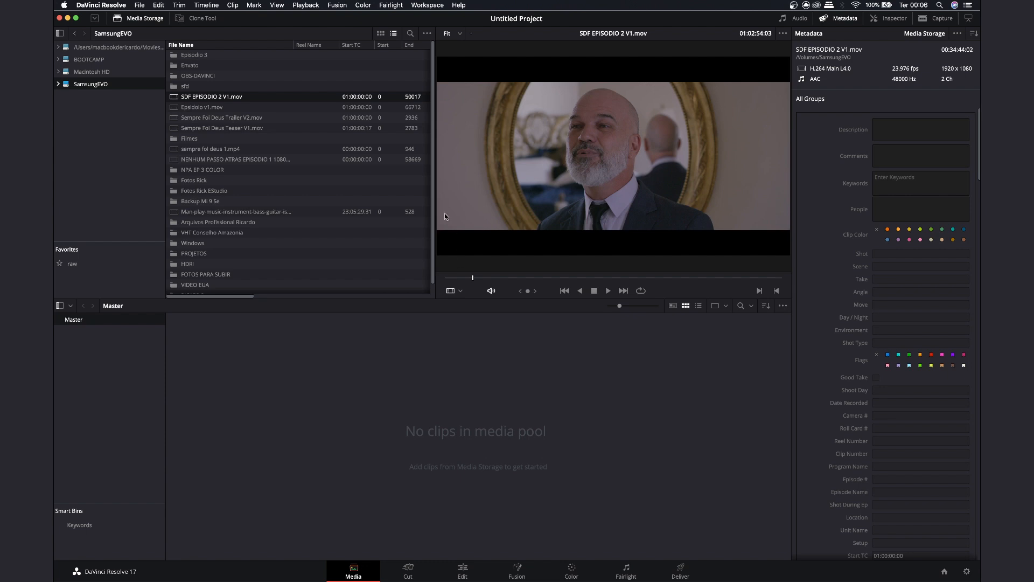
{"action": "left_click_drag", "start_coordinate": [206, 98], "coordinate": [312, 380]}
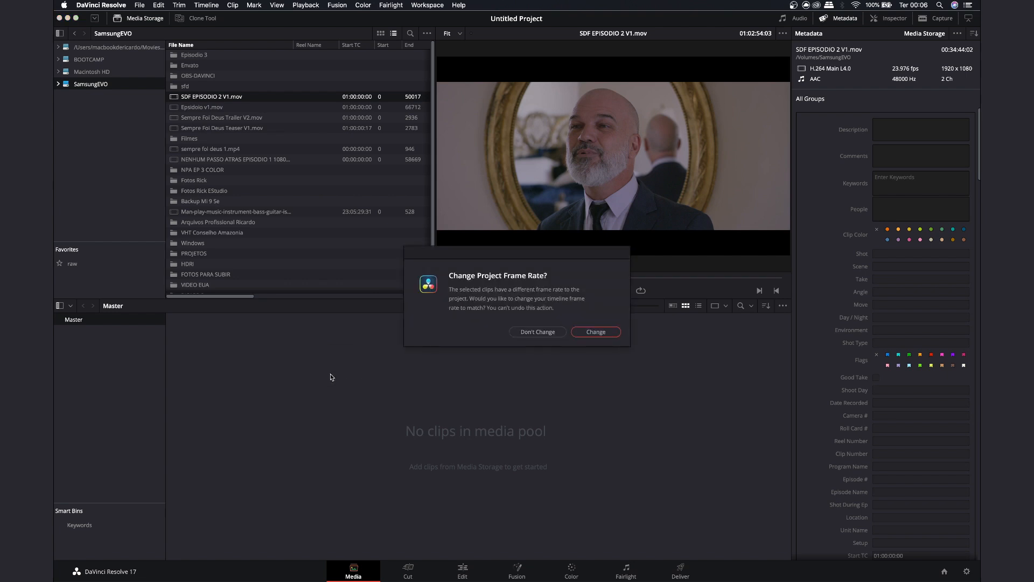
{"action": "left_click", "coordinate": [590, 330]}
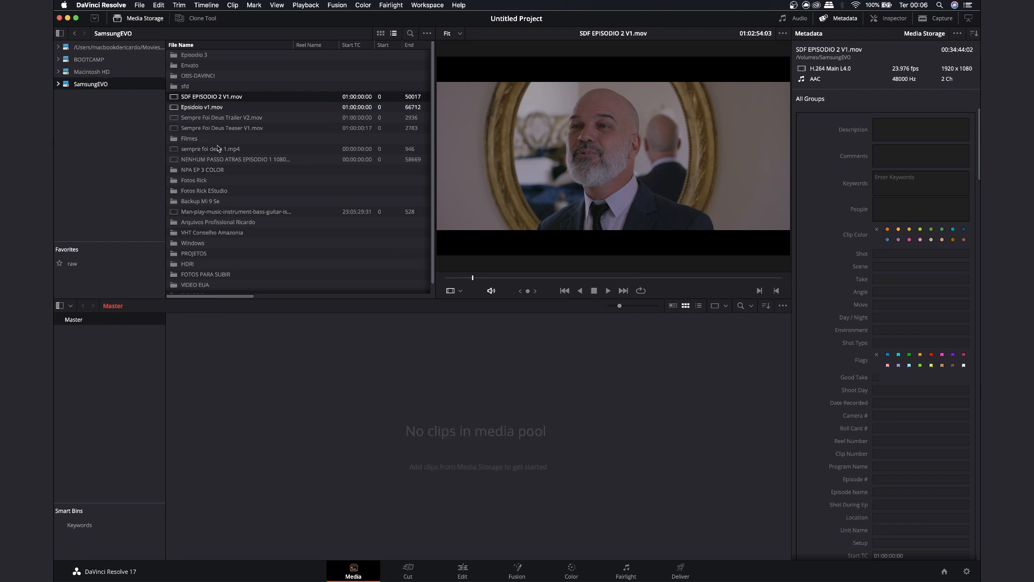
- Show the SamsungEVO files as thumbnails, check the storage browser's search and display options, and shrink the thumbnails
{"action": "left_click", "coordinate": [381, 33]}
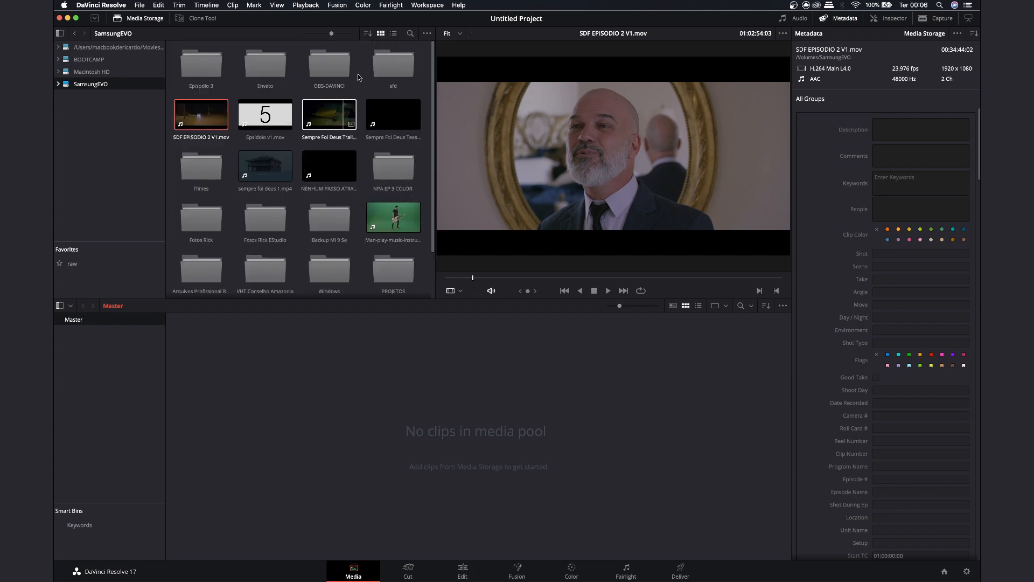
{"action": "left_click", "coordinate": [409, 34]}
{"action": "left_click", "coordinate": [410, 33]}
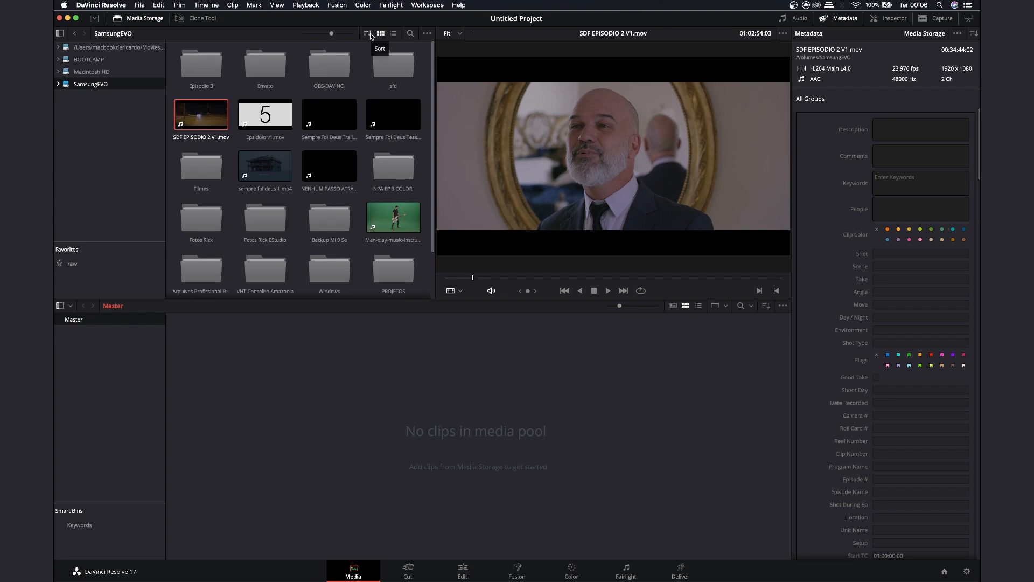
{"action": "left_click", "coordinate": [427, 33]}
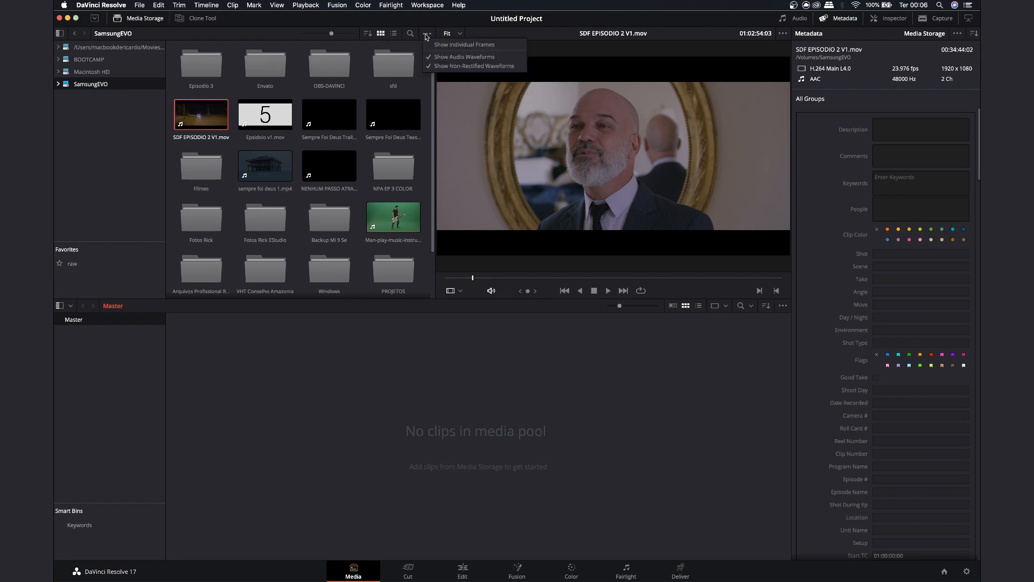
{"action": "left_click_drag", "start_coordinate": [331, 33], "coordinate": [302, 34]}
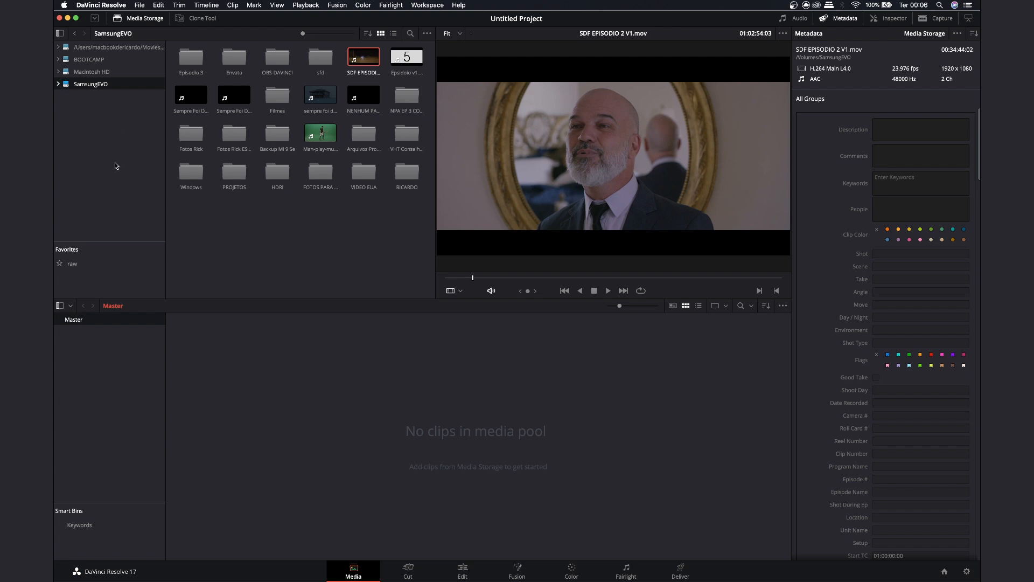
- Browse the contents of the BOOTCAMP drive and return to the SamsungEVO drive
{"action": "left_click", "coordinate": [200, 63]}
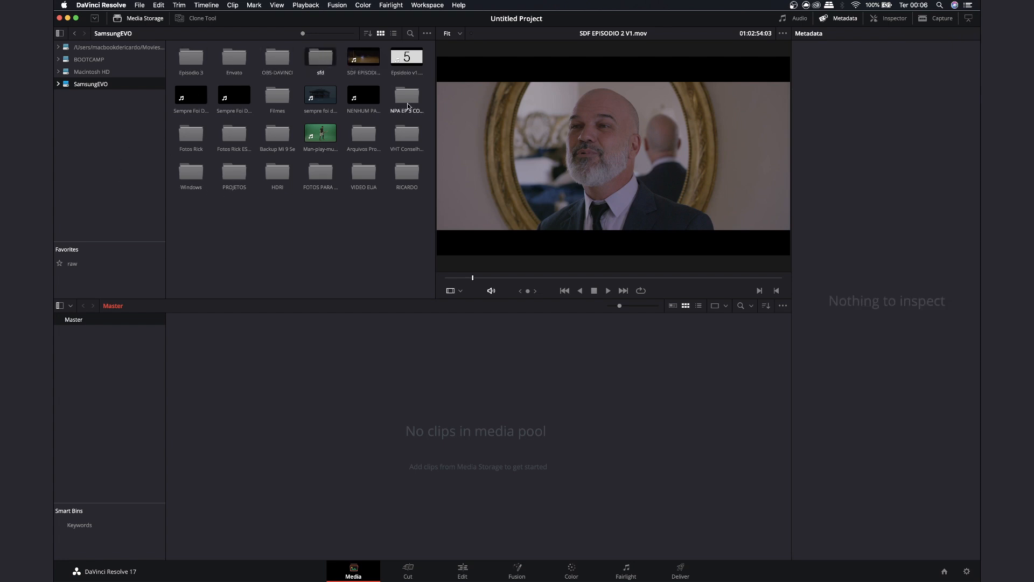
{"action": "left_click", "coordinate": [101, 59]}
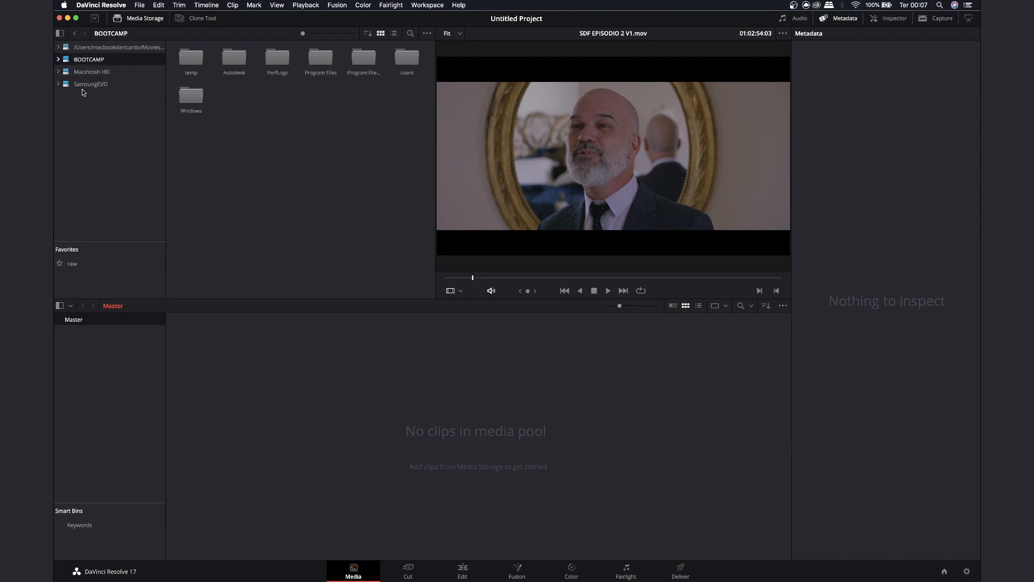
{"action": "left_click", "coordinate": [99, 85]}
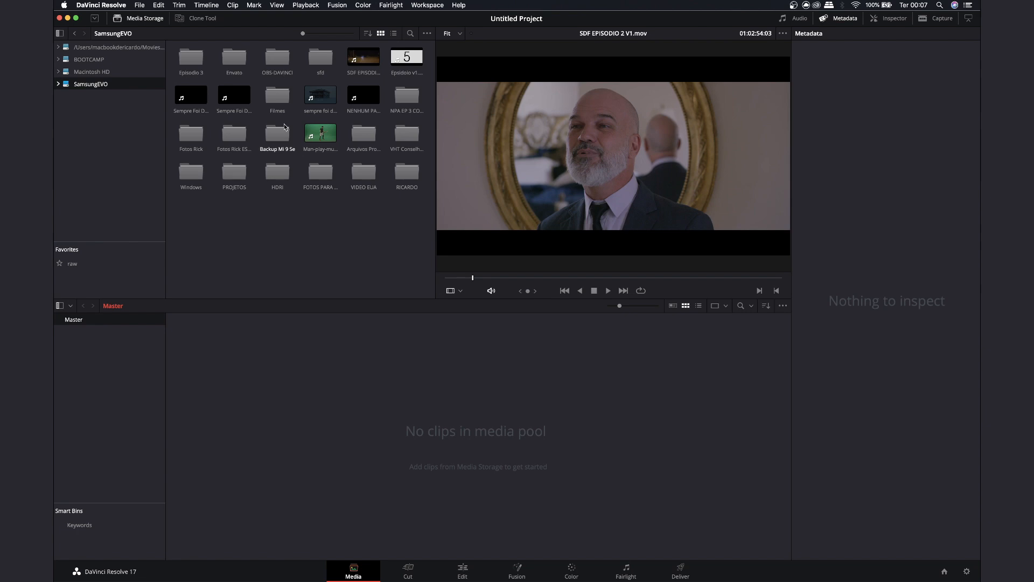
- Open the favorite folder raw, check where it sits in the folder tree, and preview the clip A0015_06051026_C030.braw
{"action": "left_click", "coordinate": [72, 263]}
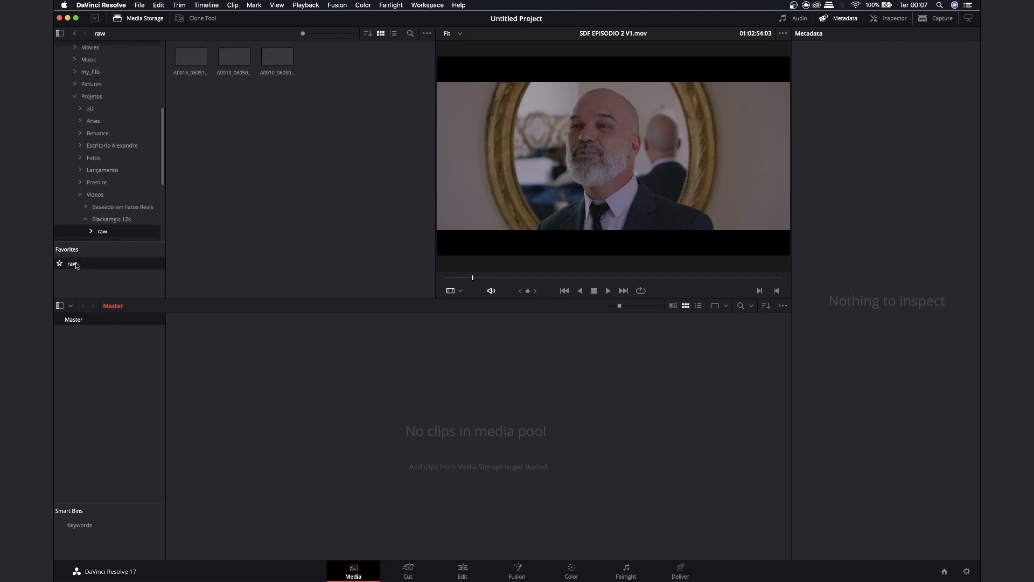
{"action": "scroll", "coordinate": [163, 160], "scroll_direction": "up", "scroll_amount": 5}
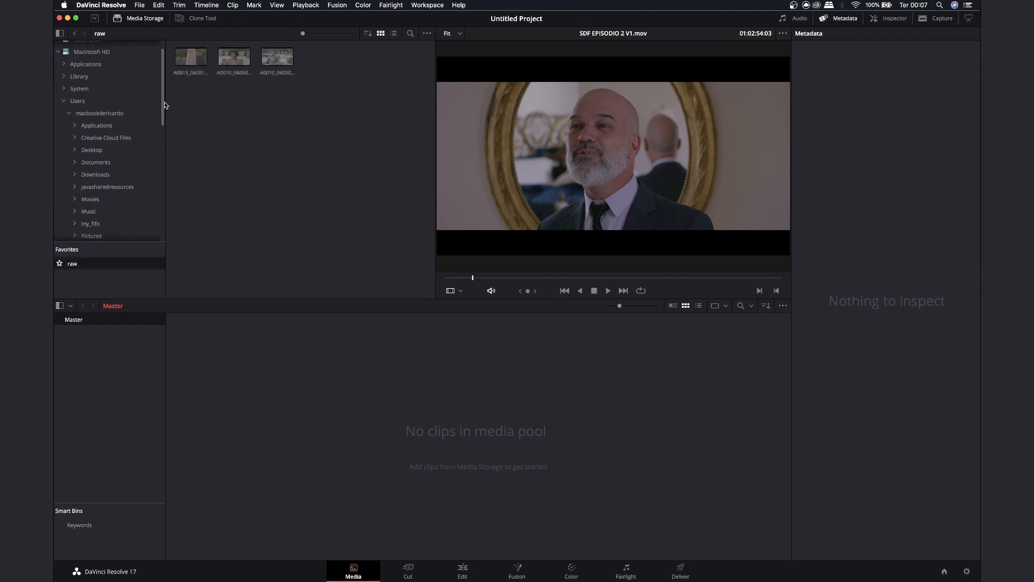
{"action": "left_click_drag", "start_coordinate": [163, 133], "coordinate": [166, 231]}
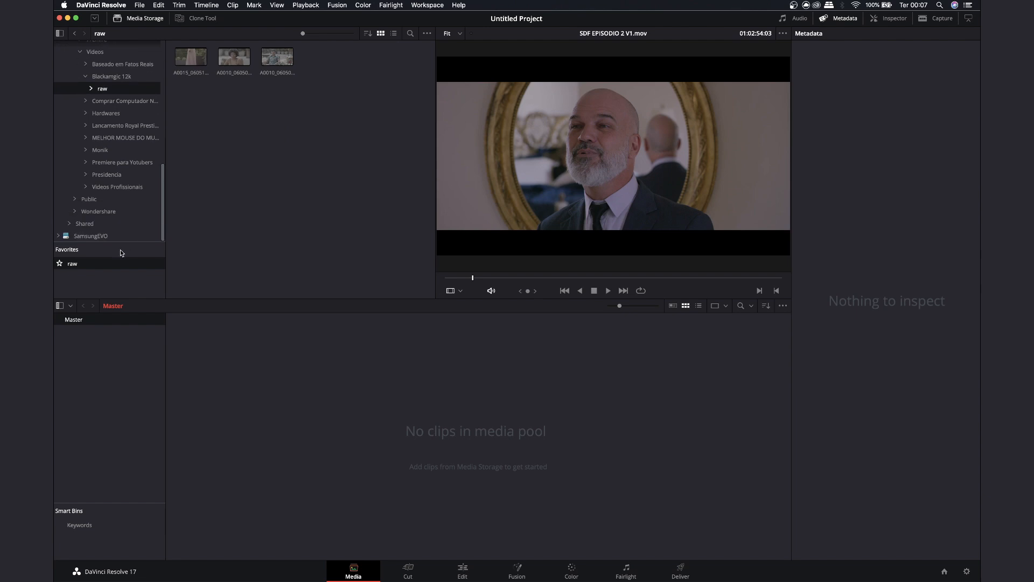
{"action": "left_click", "coordinate": [191, 58]}
{"action": "key", "text": "space"}
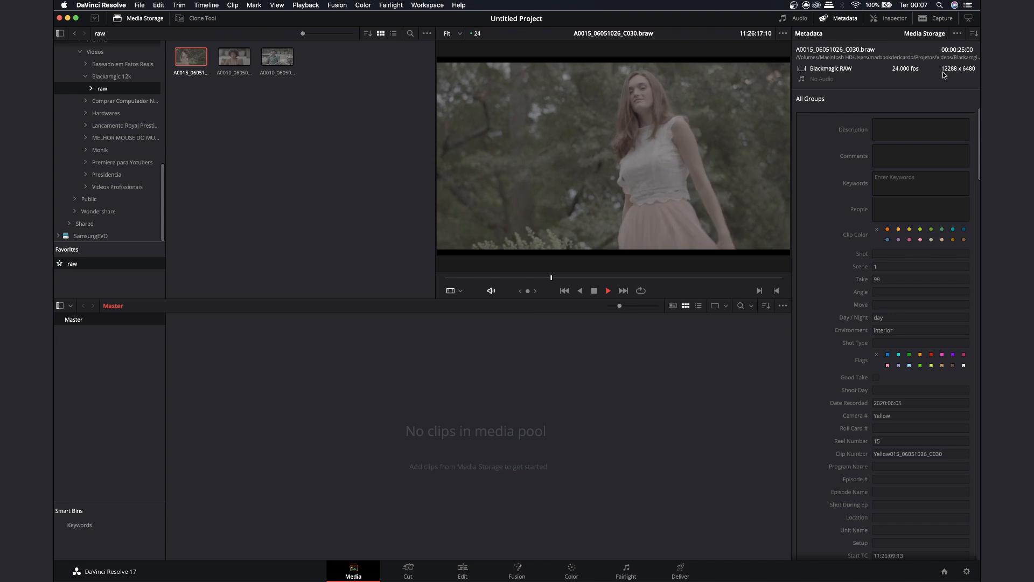
{"action": "left_click", "coordinate": [594, 290]}
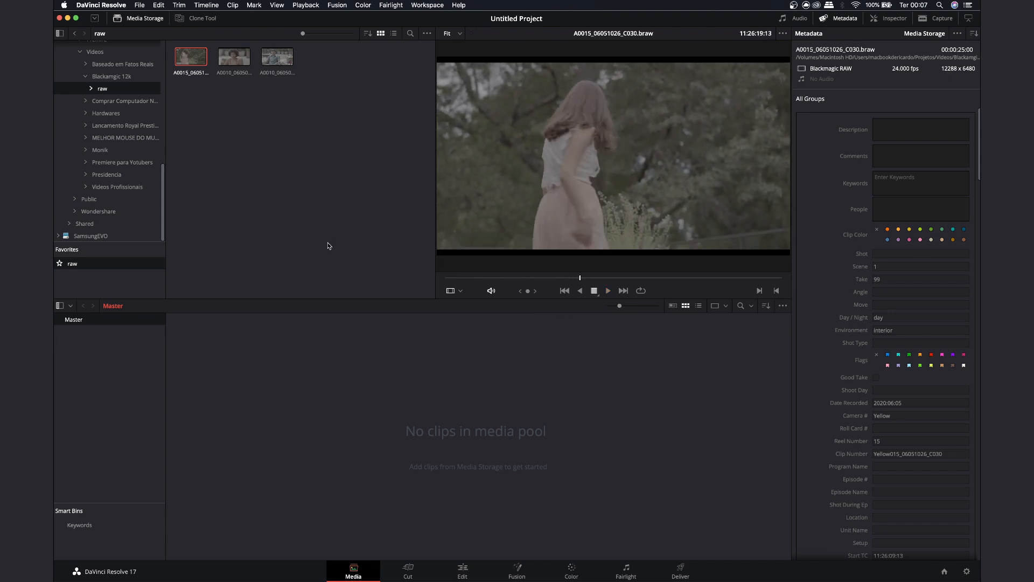
- Add the Envato folder on the SamsungEVO drive to the favorites and open it from there
{"action": "scroll", "coordinate": [108, 162], "scroll_direction": "up", "scroll_amount": 10}
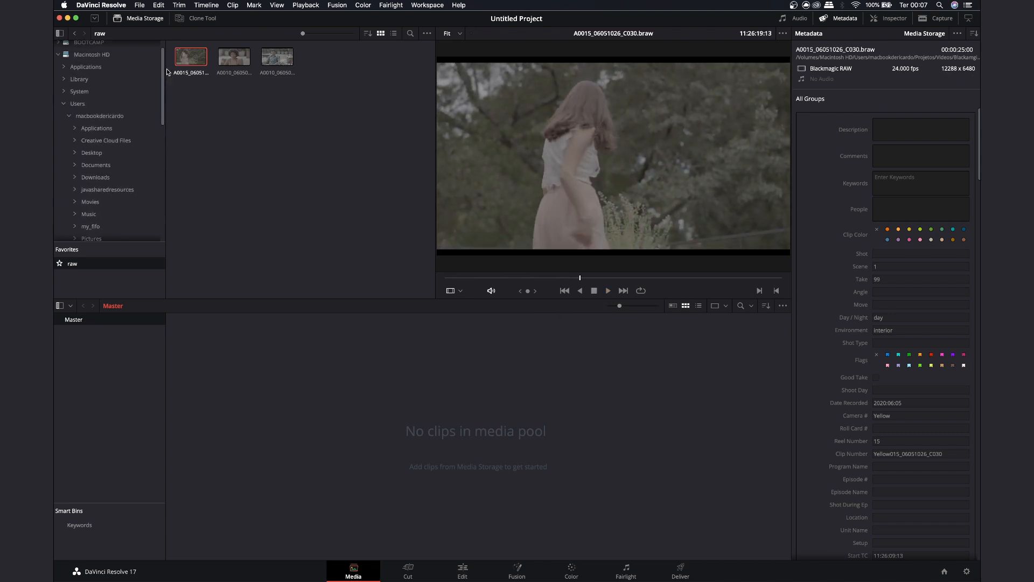
{"action": "left_click", "coordinate": [64, 118]}
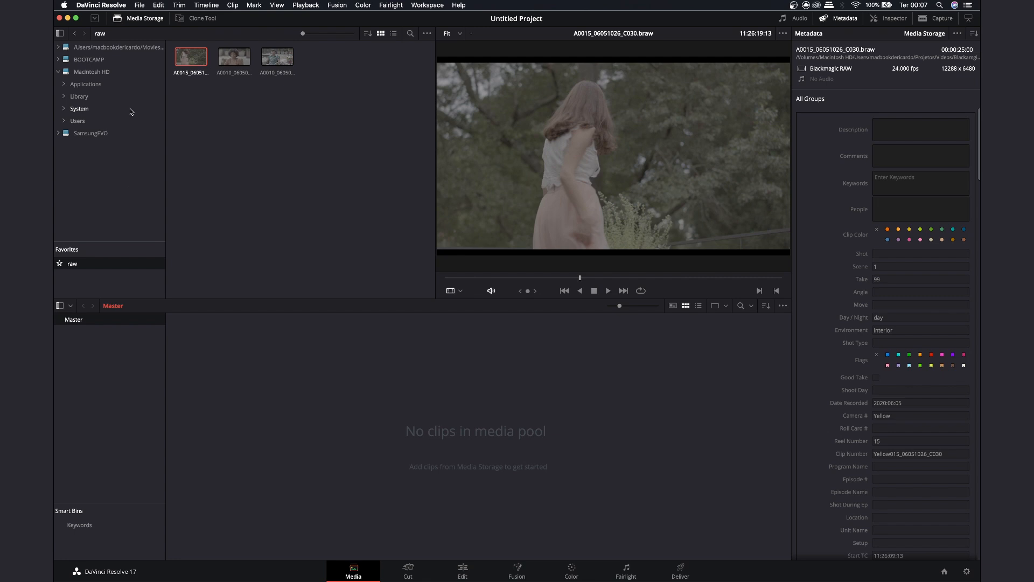
{"action": "left_click", "coordinate": [86, 73]}
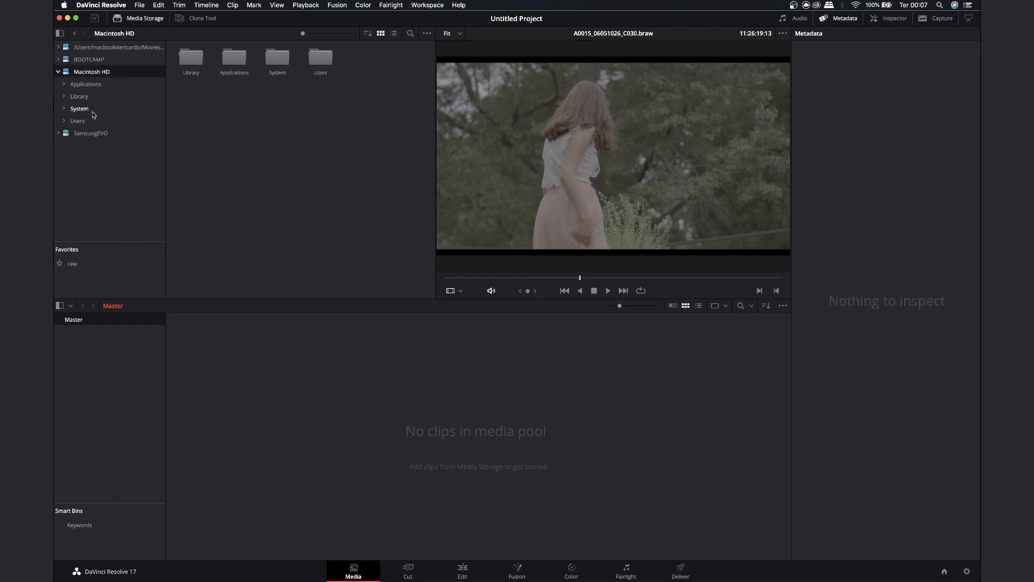
{"action": "left_click", "coordinate": [91, 133]}
{"action": "right_click", "coordinate": [237, 62]}
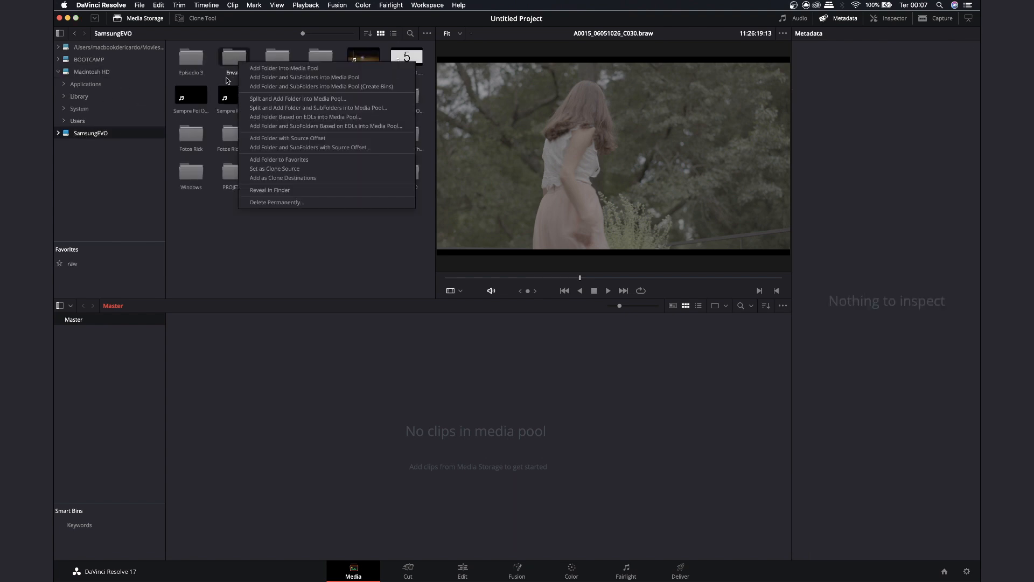
{"action": "left_click", "coordinate": [345, 160]}
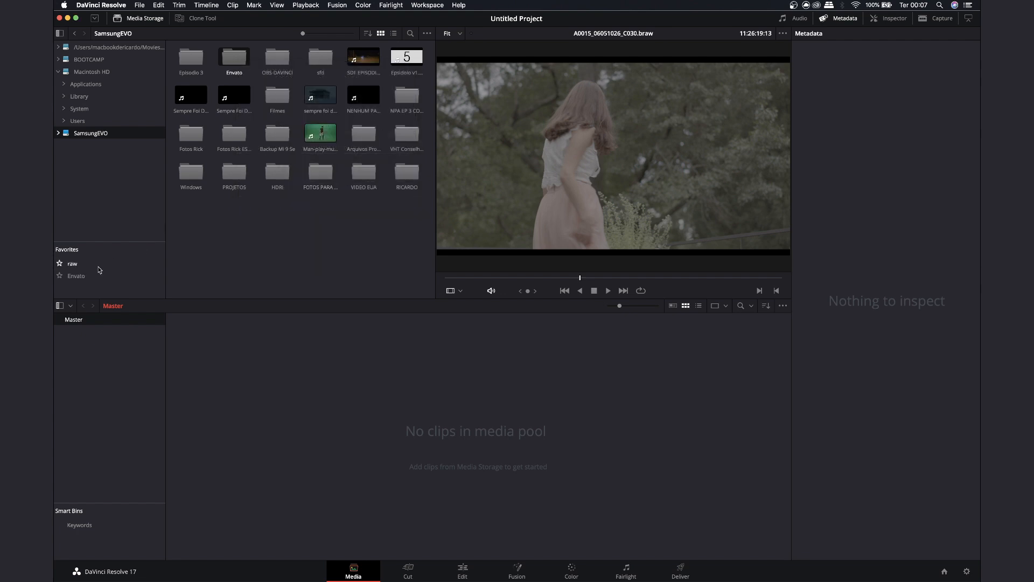
{"action": "left_click", "coordinate": [103, 274]}
{"action": "mouse_move", "coordinate": [162, 138]}
{"action": "left_mouse_down"}
{"action": "mouse_move", "coordinate": [164, 152]}
{"action": "mouse_move", "coordinate": [165, 135]}
{"action": "left_mouse_up"}
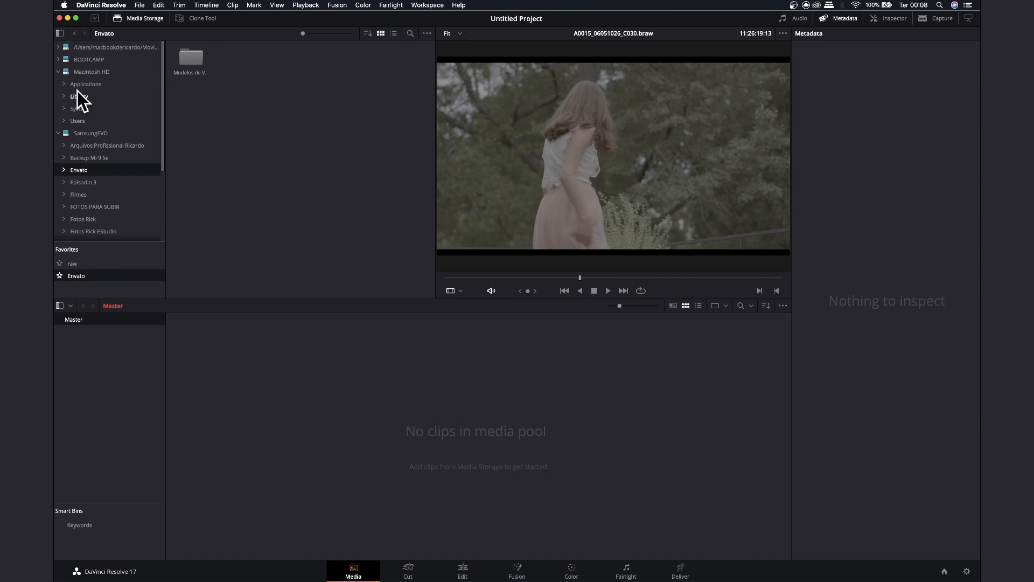
- Collapse the Macintosh HD and SamsungEVO folder trees and toggle the storage browser's folder list off and on
{"action": "left_click", "coordinate": [58, 71]}
{"action": "left_click", "coordinate": [59, 84]}
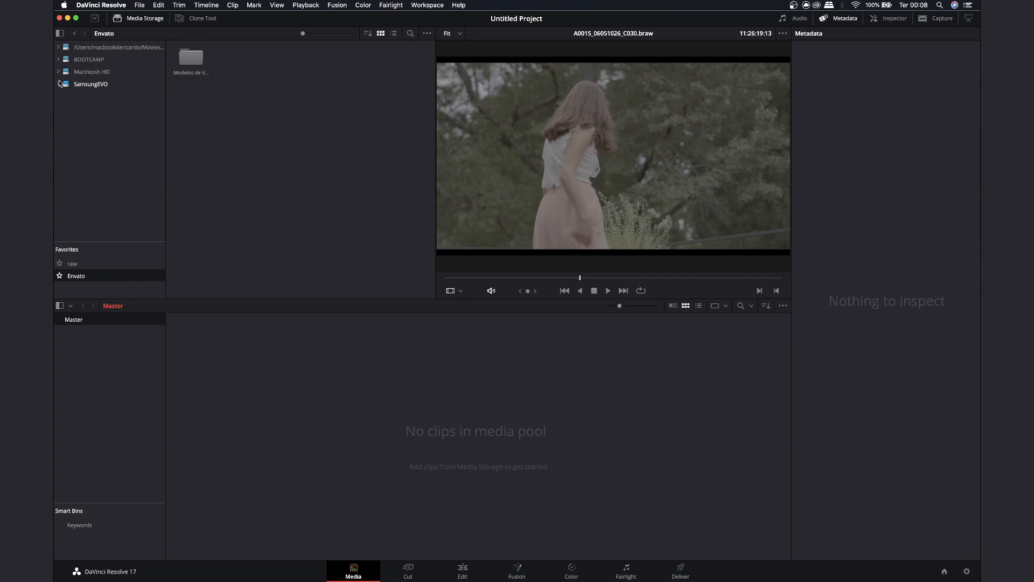
{"action": "left_click", "coordinate": [59, 33]}
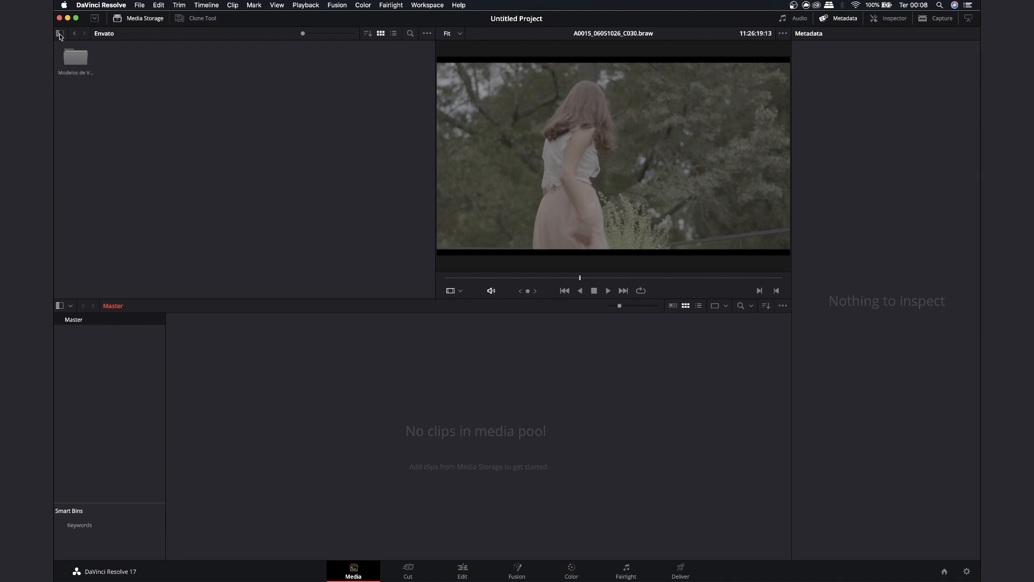
{"action": "left_click", "coordinate": [59, 34]}
{"action": "left_click", "coordinate": [59, 34]}
{"action": "left_click", "coordinate": [59, 33]}
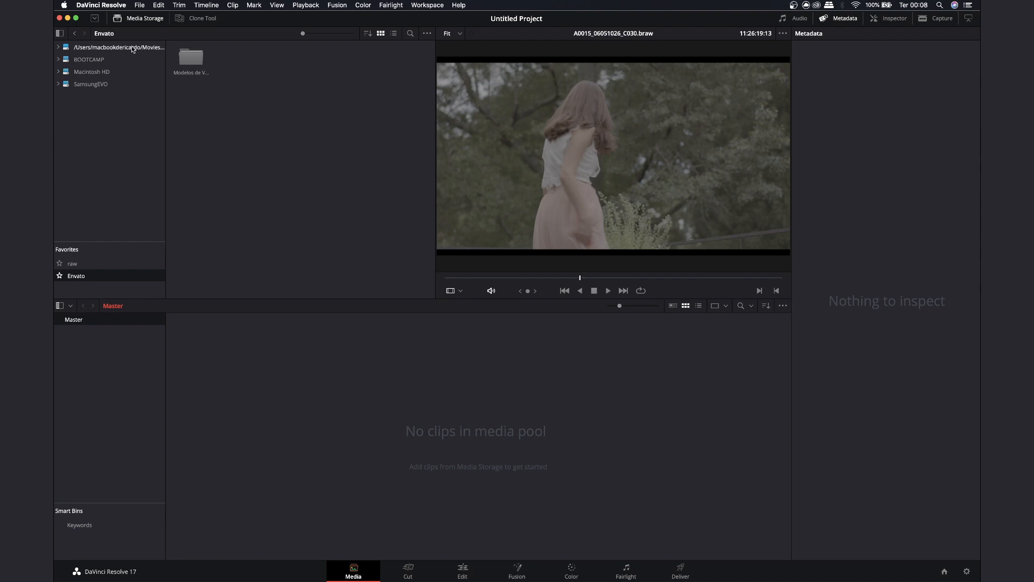
- Add A0015_06051026_C030.braw from the favorite folder raw to the Master bin and delete it from the media pool
{"action": "double_click", "coordinate": [193, 61]}
{"action": "left_click", "coordinate": [73, 275]}
{"action": "left_click", "coordinate": [73, 264]}
{"action": "left_click_drag", "start_coordinate": [191, 57], "coordinate": [280, 423]}
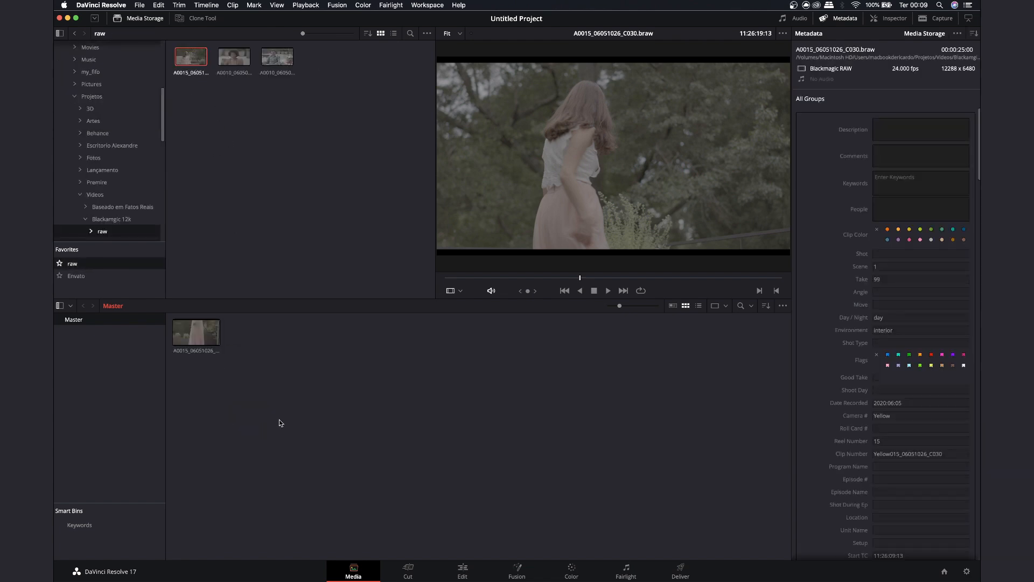
{"action": "left_click", "coordinate": [196, 327]}
{"action": "key", "text": "BackSpace"}
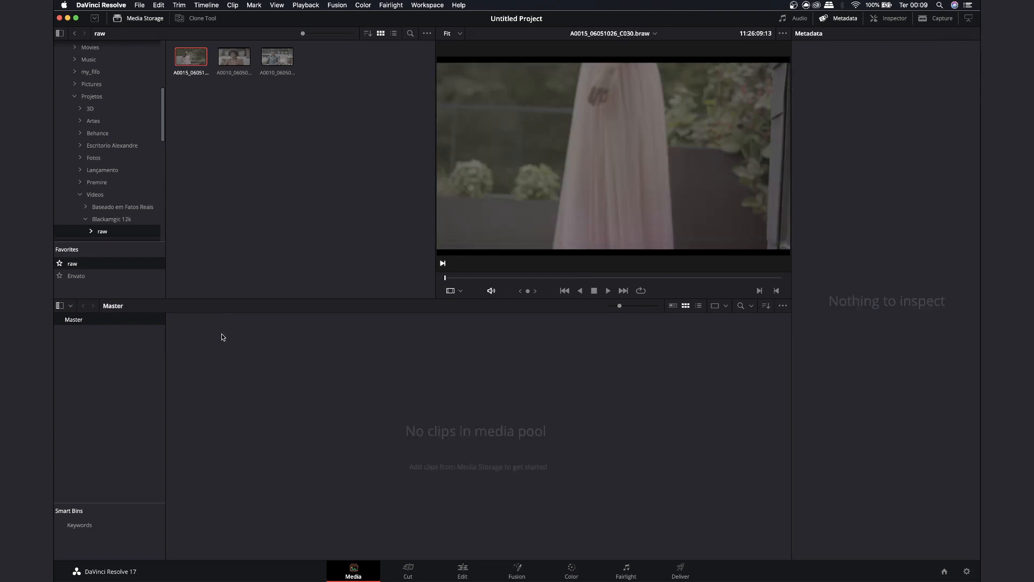
- Collapse the Videos and Users folders, look into PROJETOS on the SamsungEVO drive, and return to the drive's top level
{"action": "left_click", "coordinate": [79, 194]}
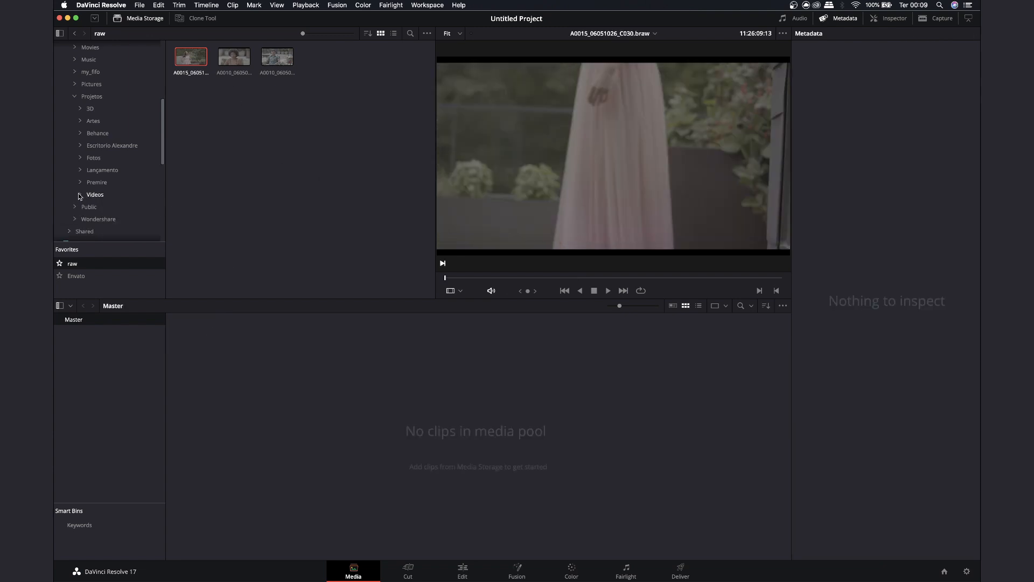
{"action": "scroll", "coordinate": [109, 134], "scroll_direction": "up", "scroll_amount": 10}
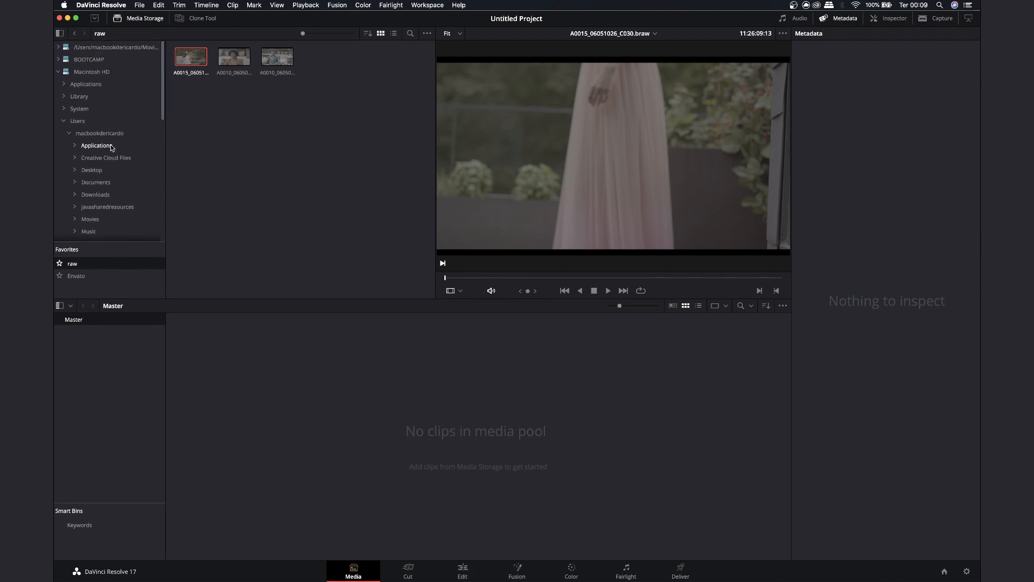
{"action": "left_click", "coordinate": [72, 124]}
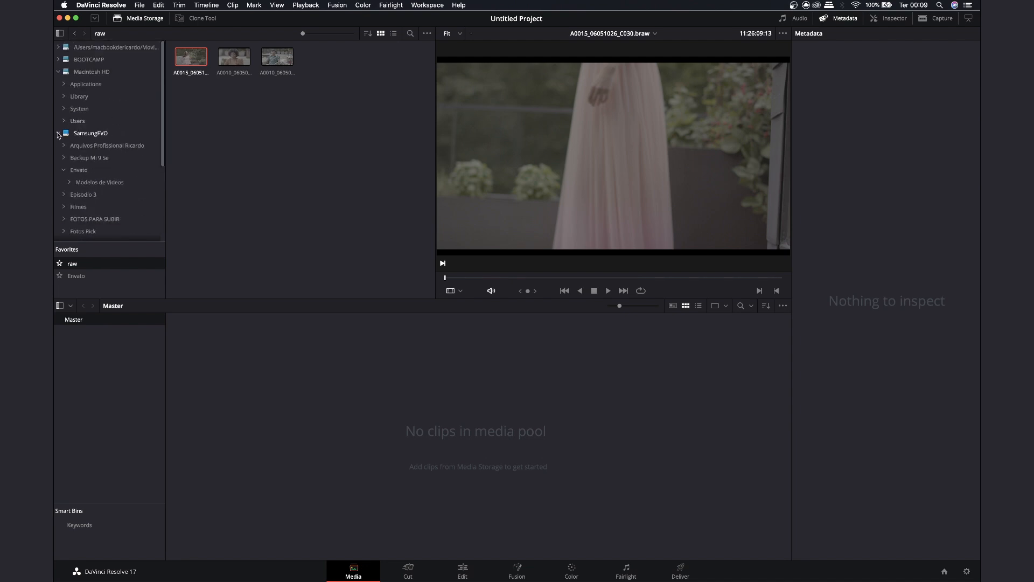
{"action": "scroll", "coordinate": [119, 195], "scroll_direction": "down", "scroll_amount": 5}
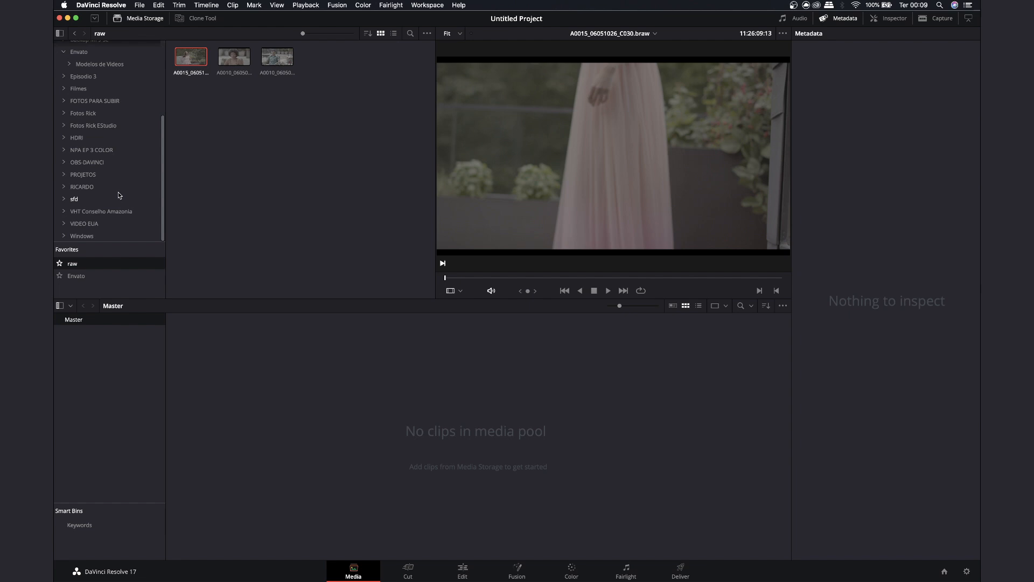
{"action": "left_click", "coordinate": [88, 175]}
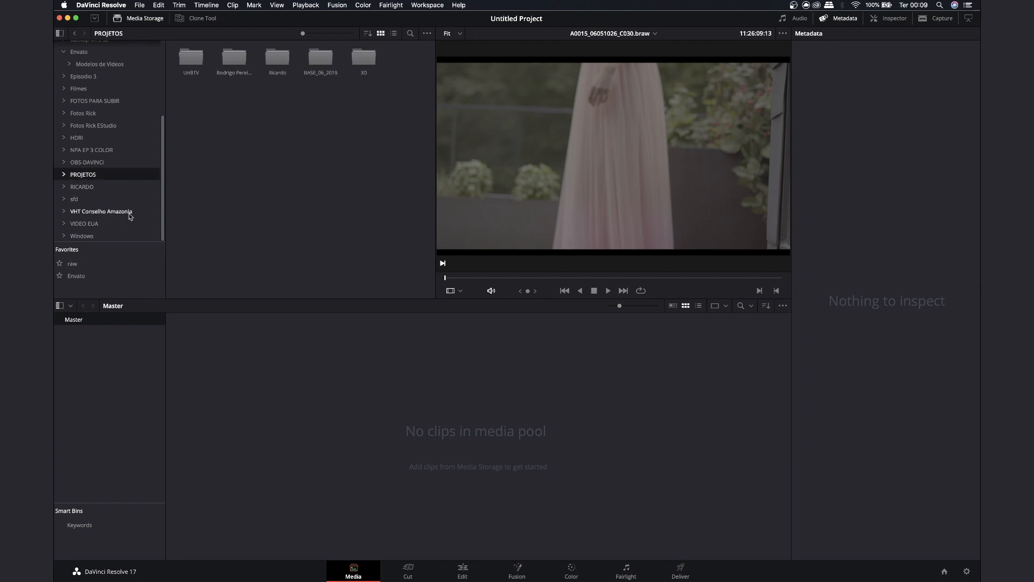
{"action": "left_click_drag", "start_coordinate": [162, 157], "coordinate": [160, 102]}
{"action": "left_click", "coordinate": [90, 114]}
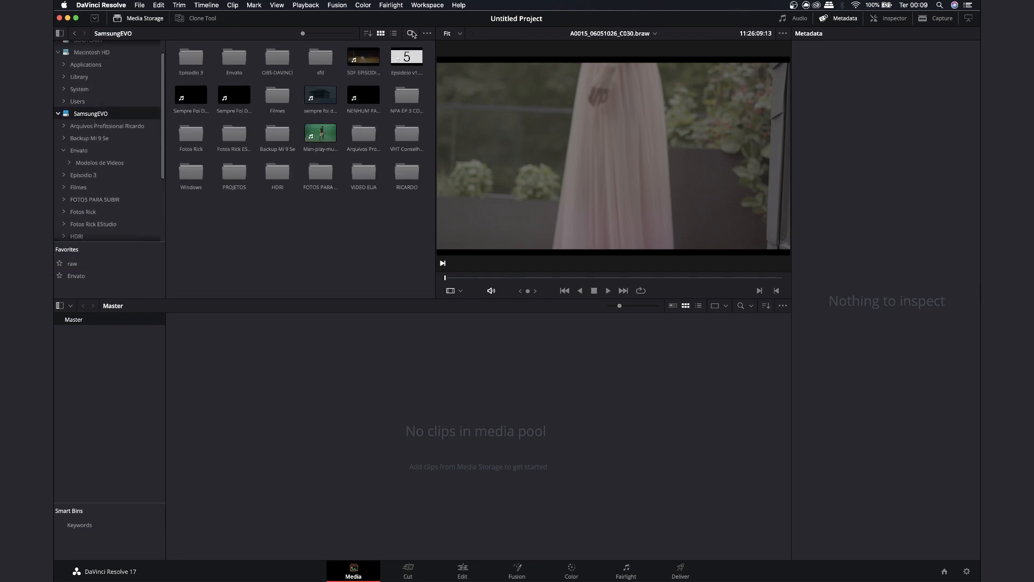
- Search the SamsungEVO drive for files with TRA in their name
{"action": "left_click", "coordinate": [411, 33]}
{"action": "type", "text": "TRAI"}
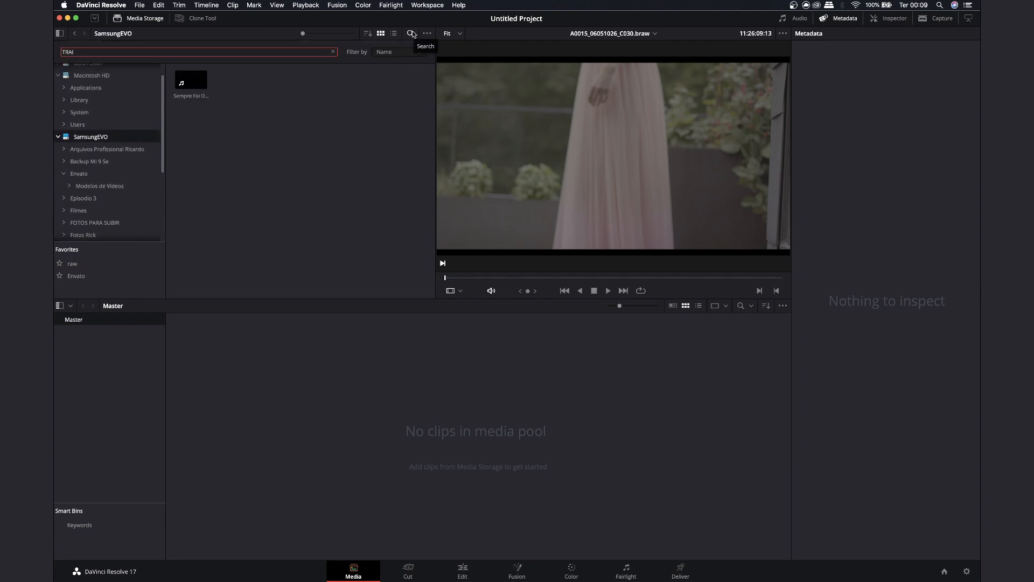
{"action": "key", "text": "BackSpace"}
- Import Sempre Foi Deus Trailer V2.mov from the search results into the Master bin, changing the project frame rate to match the clip
{"action": "left_click", "coordinate": [193, 83]}
{"action": "left_click_drag", "start_coordinate": [193, 83], "coordinate": [354, 392]}
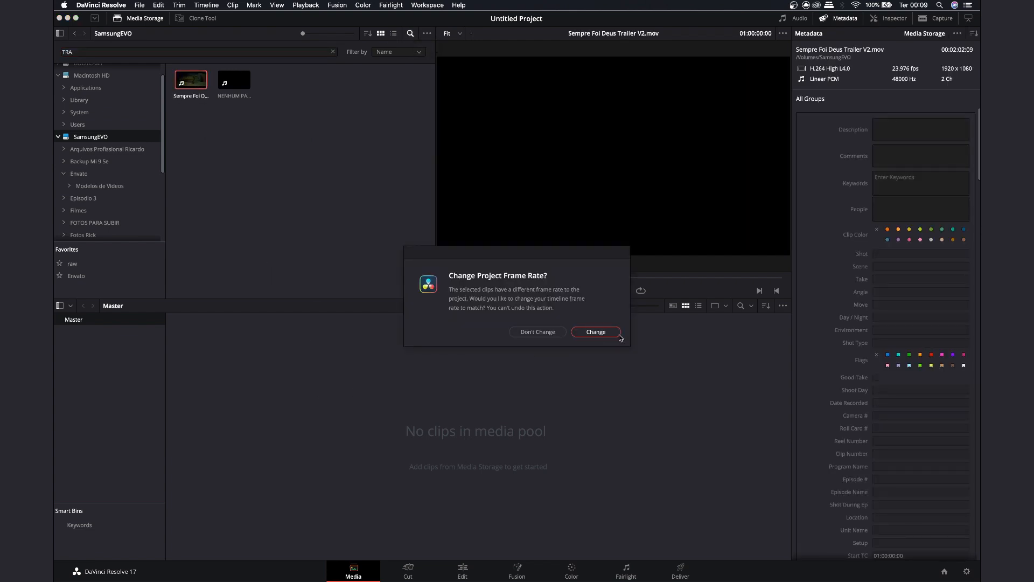
{"action": "left_click_drag", "start_coordinate": [569, 254], "coordinate": [586, 287]}
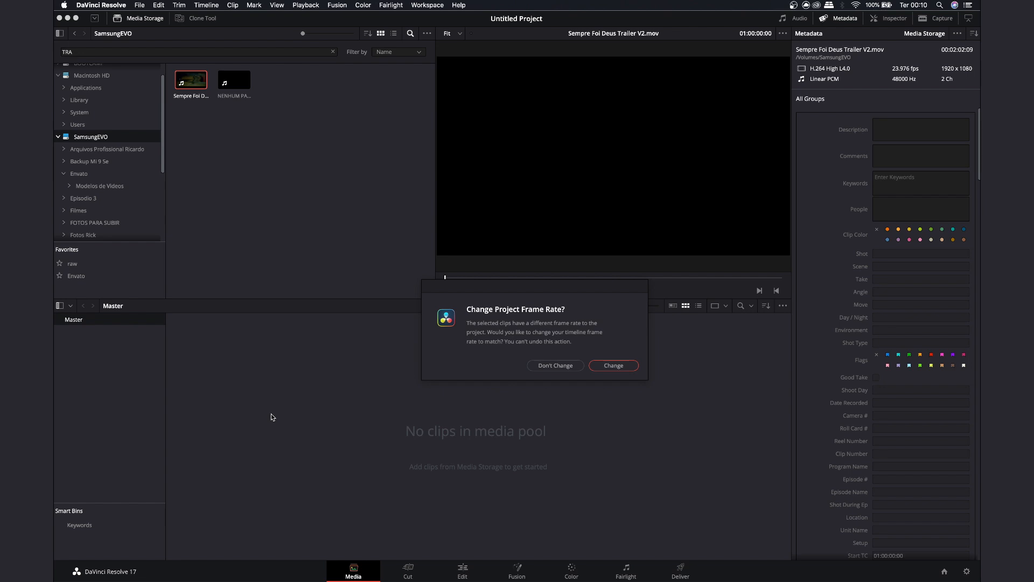
{"action": "left_click", "coordinate": [609, 365]}
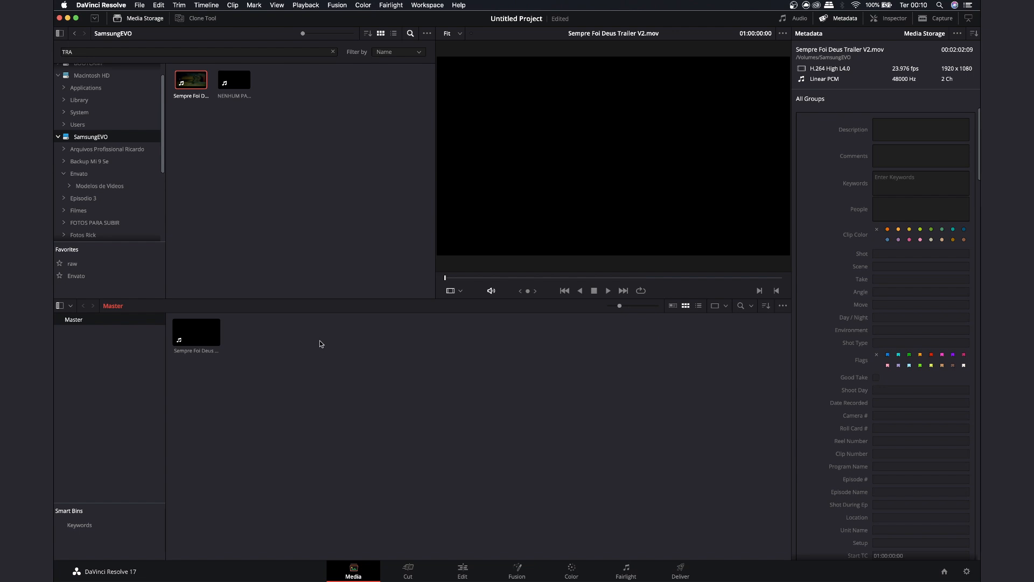
{"action": "left_click", "coordinate": [320, 344]}
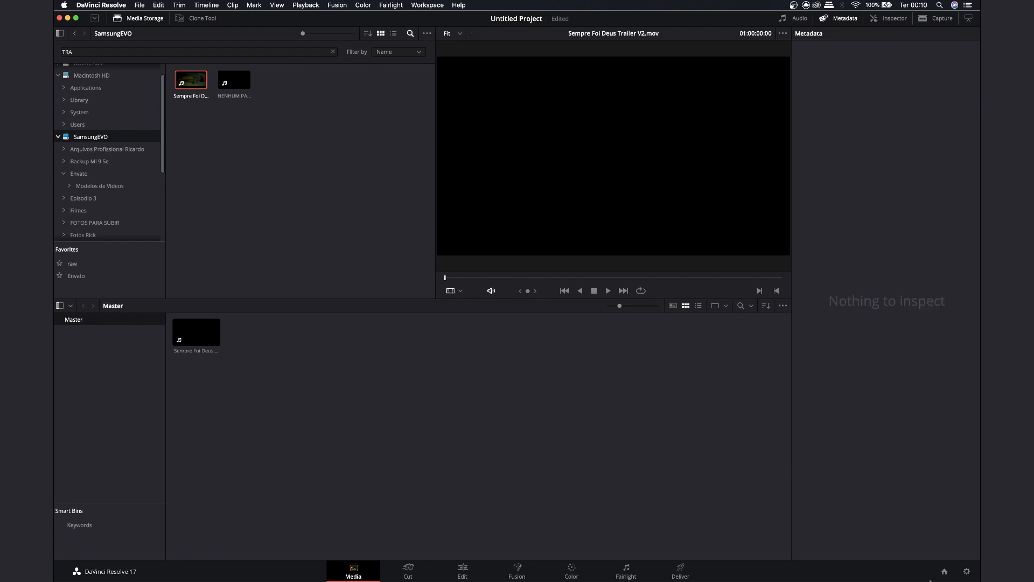
- Open the project's Master Settings and set the timeline resolution to 3840 x 2160 Ultra HD
{"action": "left_click", "coordinate": [967, 571]}
{"action": "left_click_drag", "start_coordinate": [470, 88], "coordinate": [467, 73]}
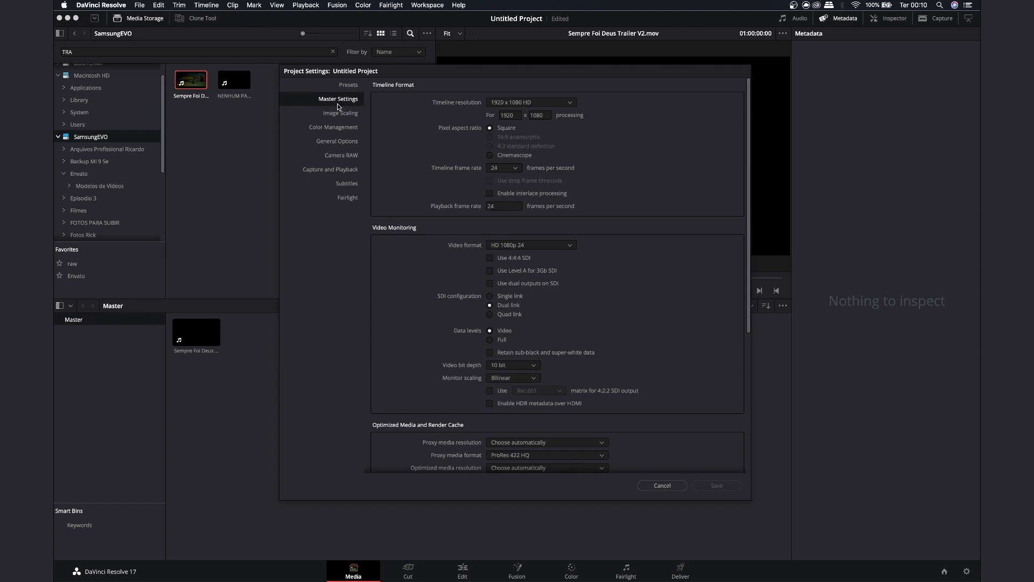
{"action": "left_click_drag", "start_coordinate": [412, 75], "coordinate": [409, 73]}
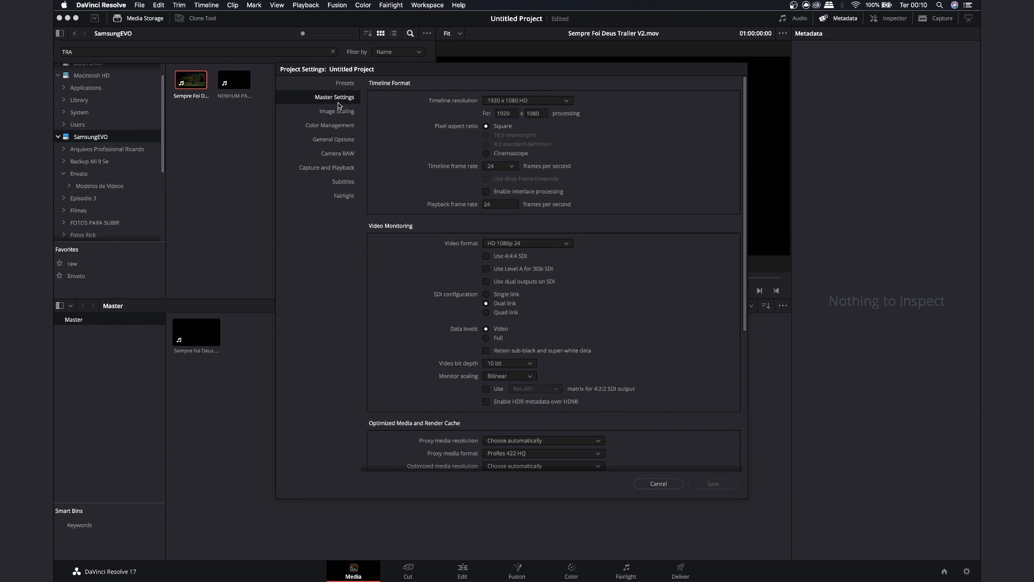
{"action": "left_click_drag", "start_coordinate": [519, 68], "coordinate": [506, 67]}
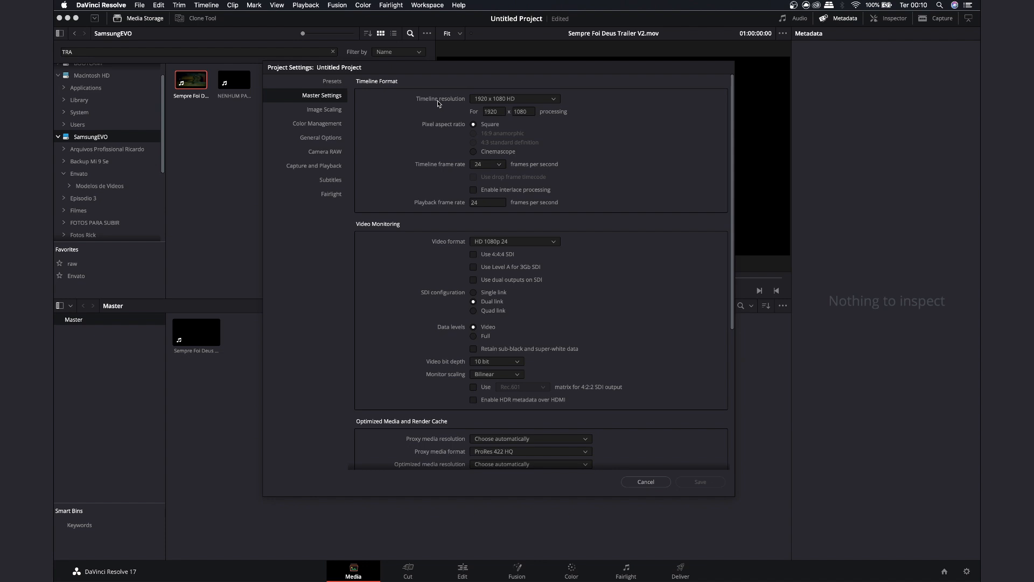
{"action": "left_click", "coordinate": [494, 99]}
{"action": "mouse_move", "coordinate": [559, 121]}
{"action": "left_mouse_down"}
{"action": "mouse_move", "coordinate": [557, 183]}
{"action": "mouse_move", "coordinate": [562, 112]}
{"action": "left_mouse_up"}
{"action": "left_click", "coordinate": [502, 111]}
{"action": "left_click", "coordinate": [512, 101]}
{"action": "left_click_drag", "start_coordinate": [558, 117], "coordinate": [562, 182]}
{"action": "left_click", "coordinate": [628, 153]}
{"action": "left_click", "coordinate": [558, 101]}
{"action": "left_click_drag", "start_coordinate": [558, 112], "coordinate": [558, 118]}
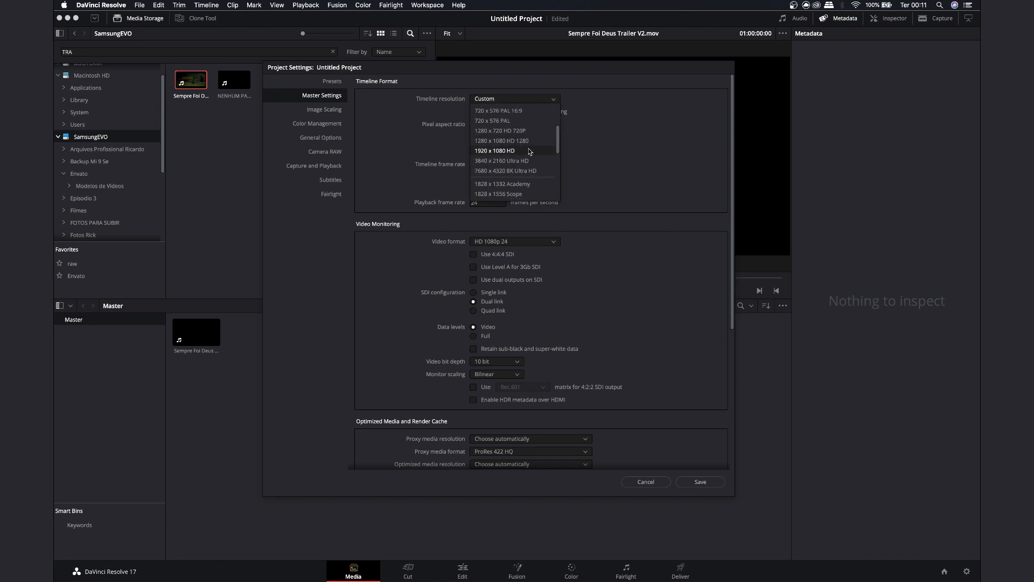
{"action": "left_click", "coordinate": [533, 161]}
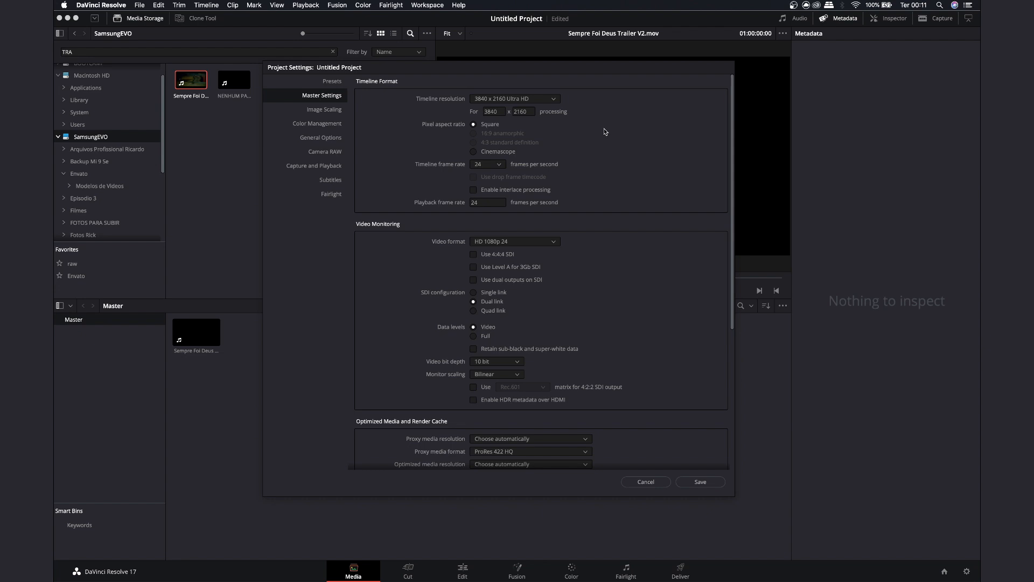
- Look through the other timeline resolution and frame rate options without changing them, and save the project settings
{"action": "left_click", "coordinate": [554, 98]}
{"action": "left_click_drag", "start_coordinate": [559, 131], "coordinate": [536, 171]}
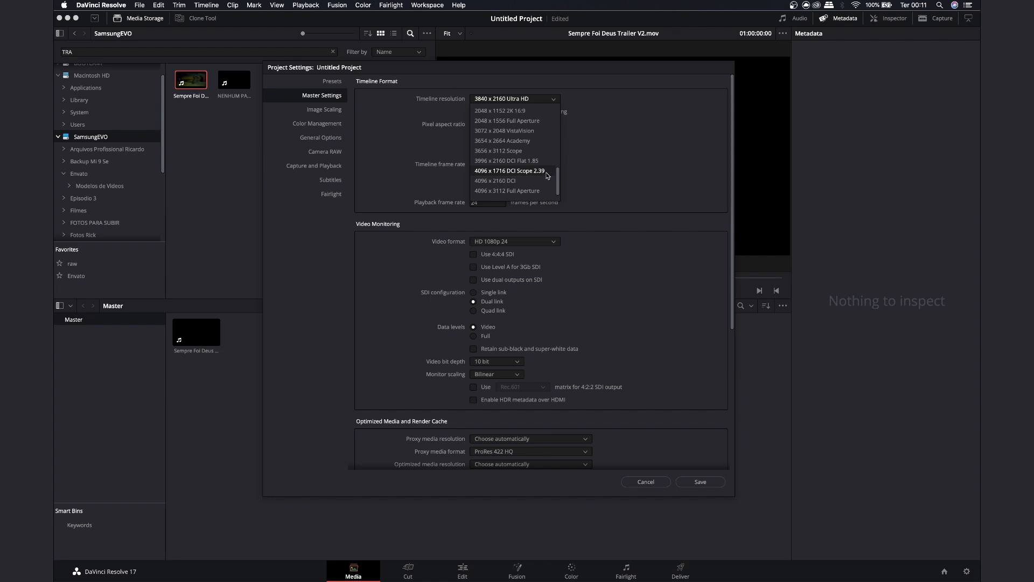
{"action": "left_click", "coordinate": [575, 127]}
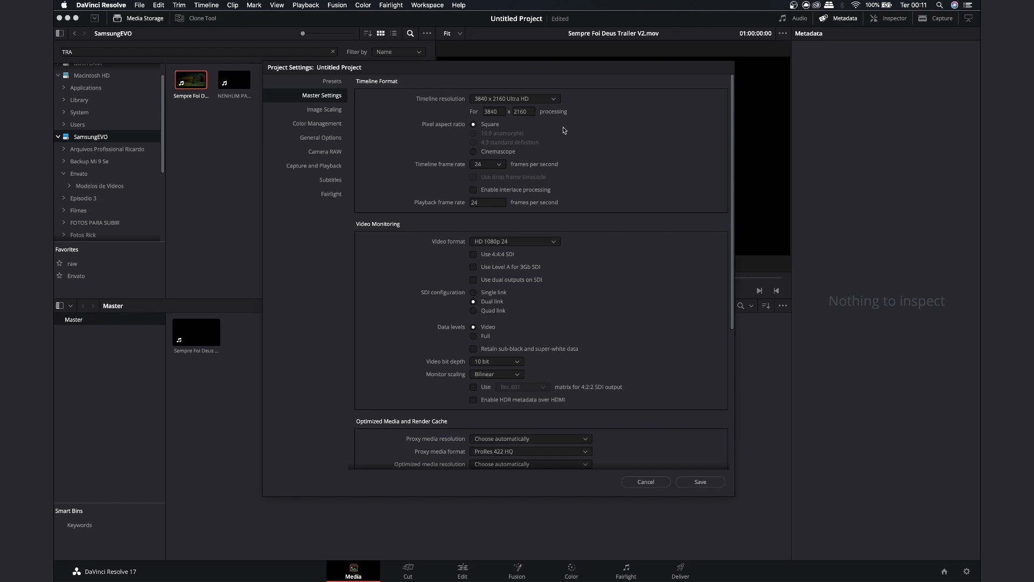
{"action": "left_click", "coordinate": [499, 164]}
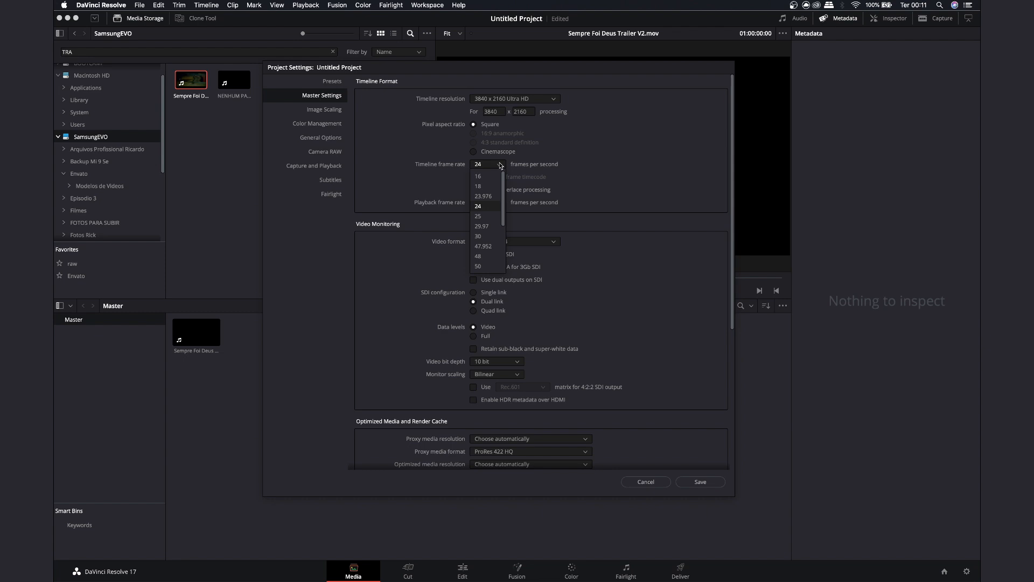
{"action": "left_click", "coordinate": [508, 163]}
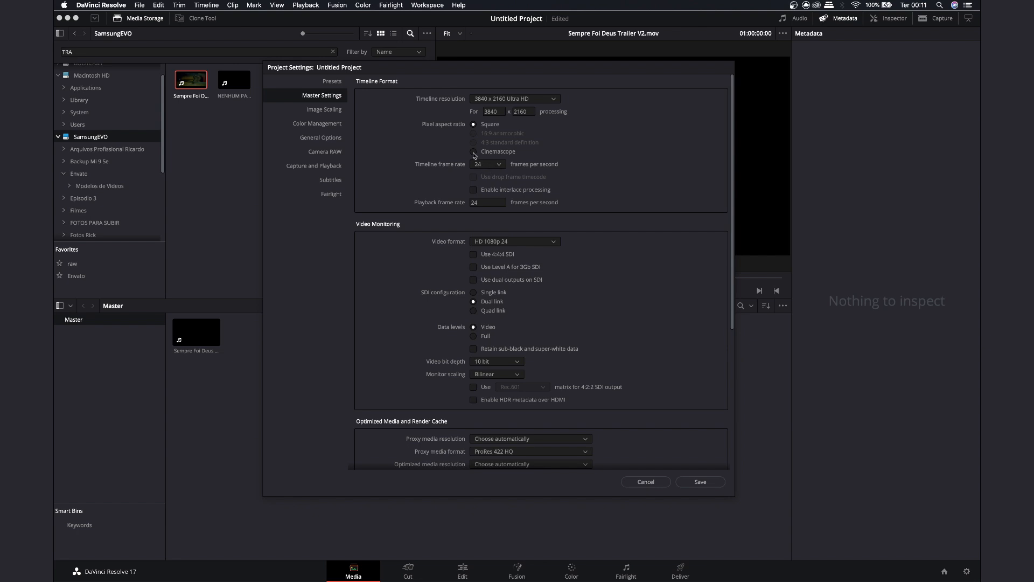
{"action": "scroll", "coordinate": [734, 175], "scroll_direction": "down", "scroll_amount": 2}
{"action": "left_click", "coordinate": [700, 482]}
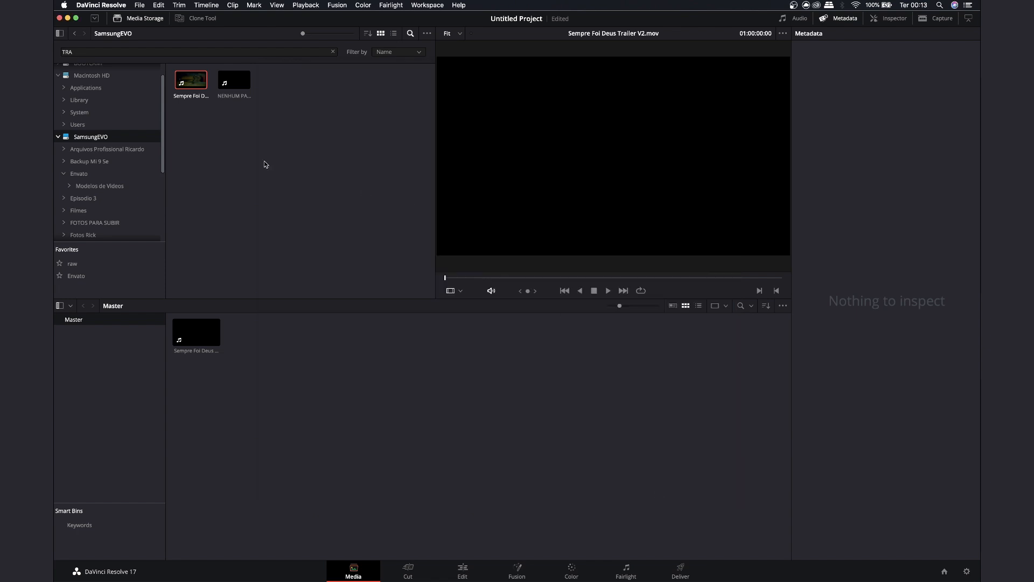
- Select the trailer clip in the Master bin and switch the media storage search results to list view
{"action": "left_click", "coordinate": [288, 124]}
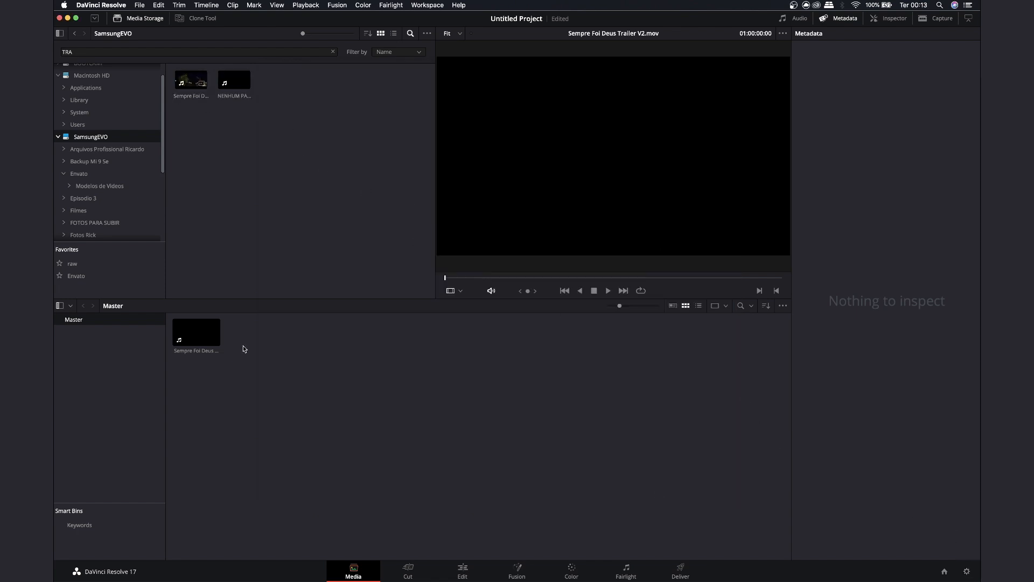
{"action": "left_click", "coordinate": [189, 81]}
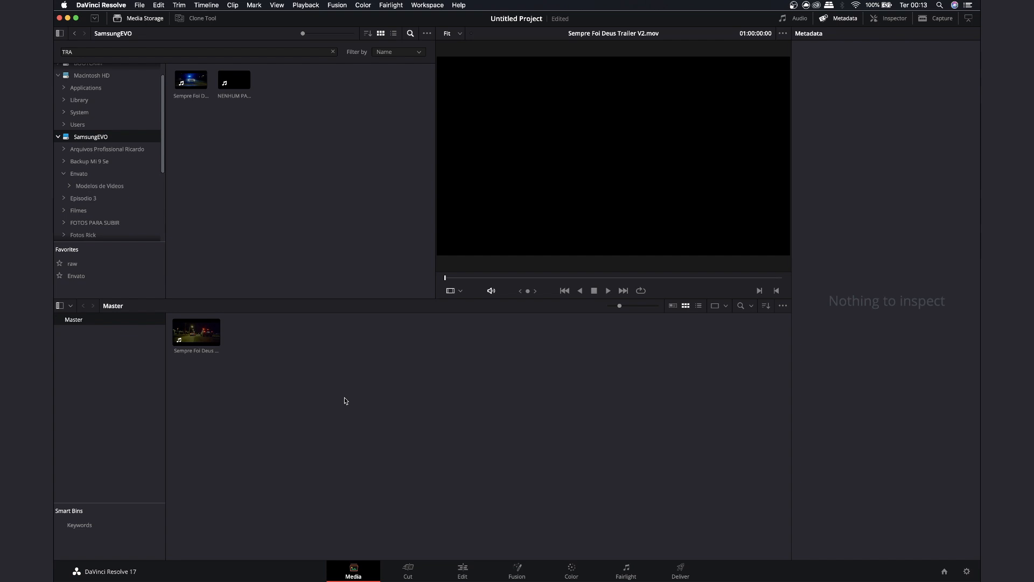
{"action": "left_click", "coordinate": [196, 332]}
{"action": "left_click", "coordinate": [394, 34]}
{"action": "mouse_move", "coordinate": [199, 296]}
{"action": "left_mouse_down"}
{"action": "mouse_move", "coordinate": [370, 303]}
{"action": "mouse_move", "coordinate": [180, 298]}
{"action": "left_mouse_up"}
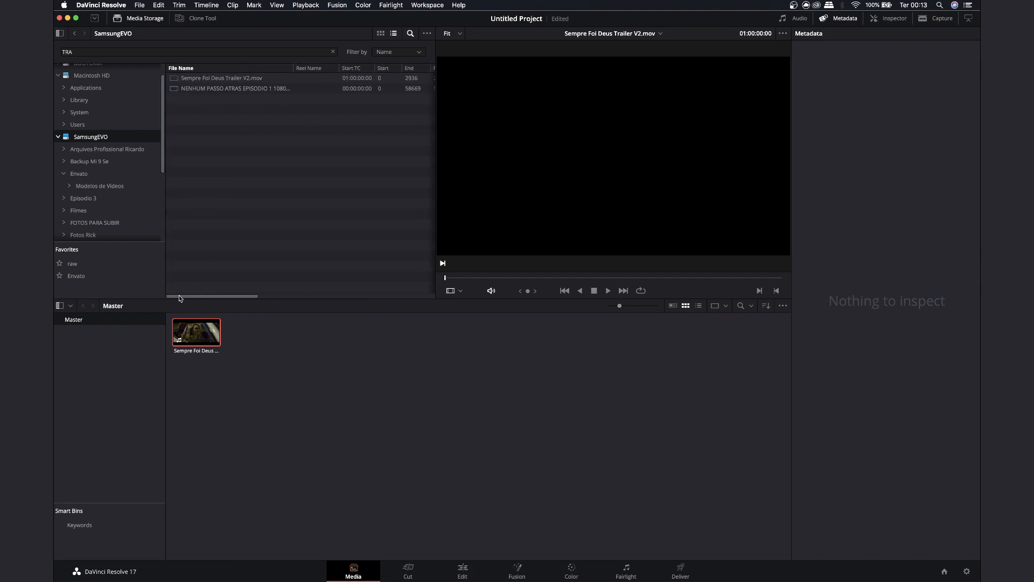
- Examine the list columns of Sempre Foi Deus Trailer V2.mov, including resolution, FPS and date created
{"action": "left_click", "coordinate": [213, 78]}
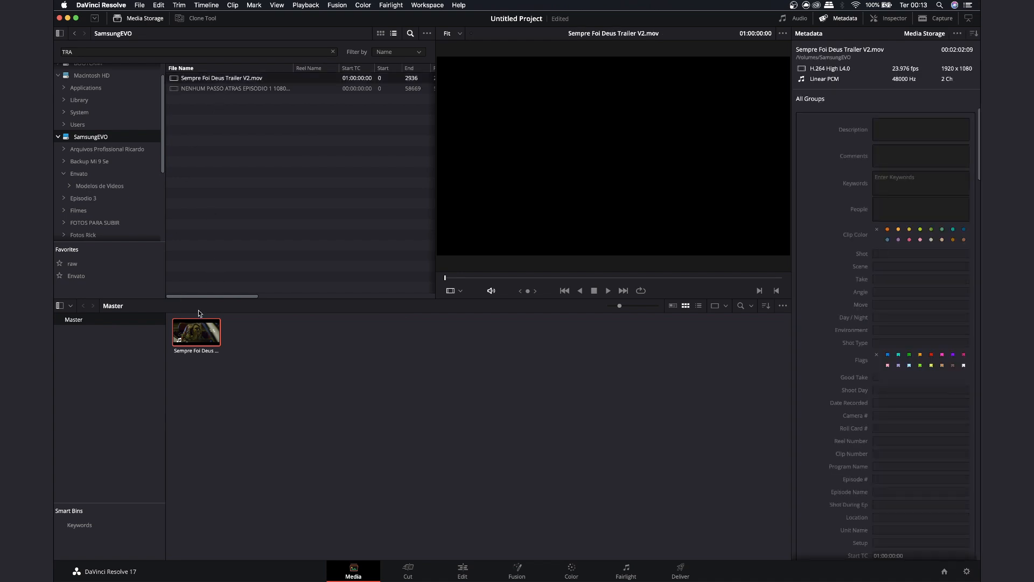
{"action": "left_click_drag", "start_coordinate": [192, 297], "coordinate": [271, 297]}
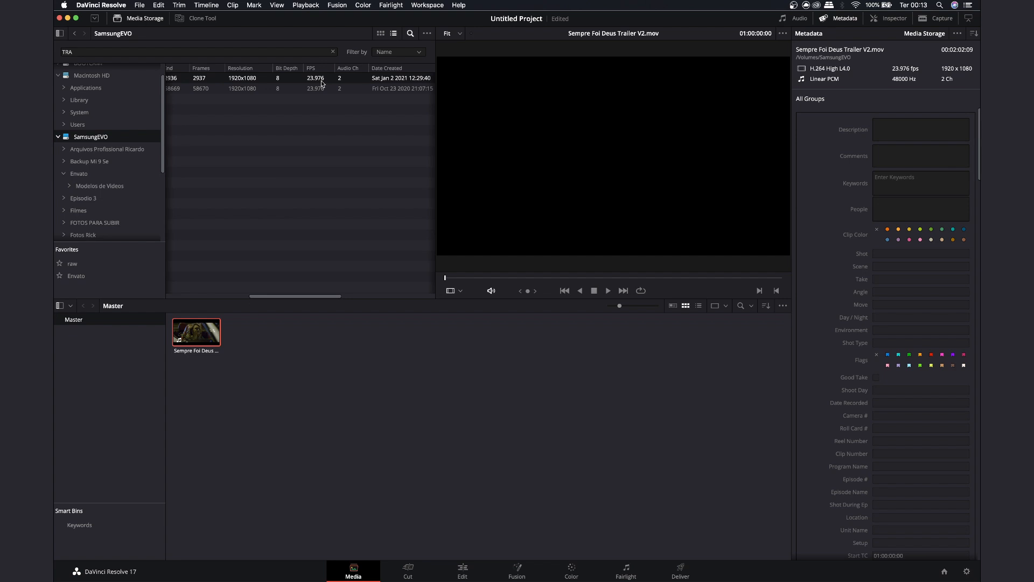
{"action": "left_click_drag", "start_coordinate": [305, 300], "coordinate": [188, 289]}
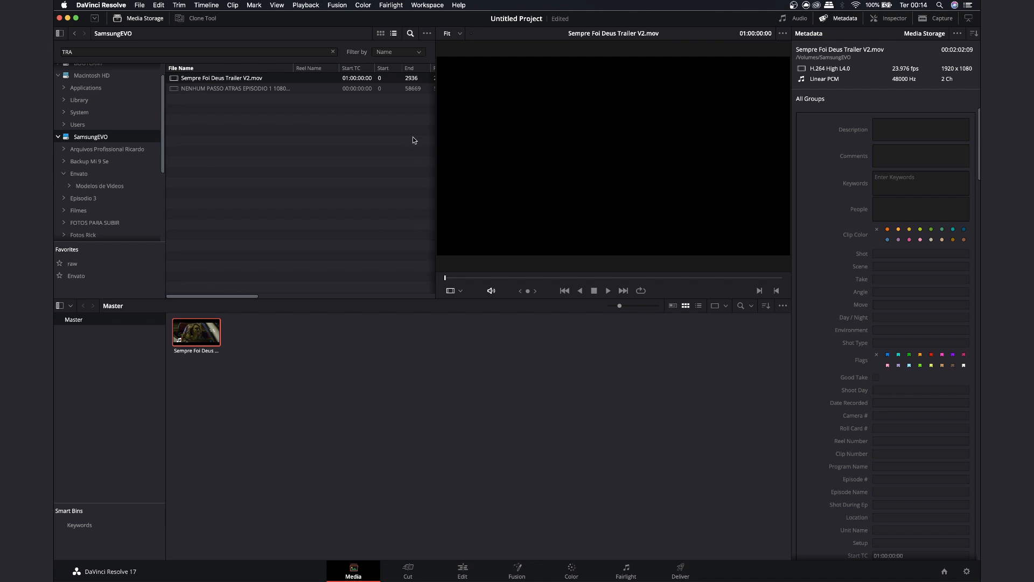
- Sort the media storage list by file name in ascending order and look across to the Date Created column
{"action": "left_click", "coordinate": [220, 68]}
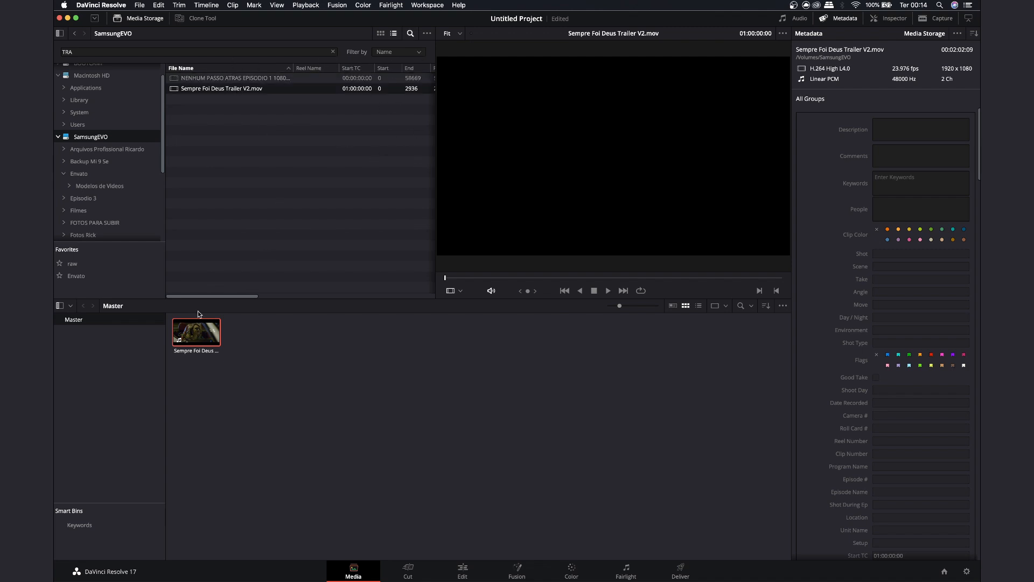
{"action": "left_click_drag", "start_coordinate": [194, 296], "coordinate": [282, 298]}
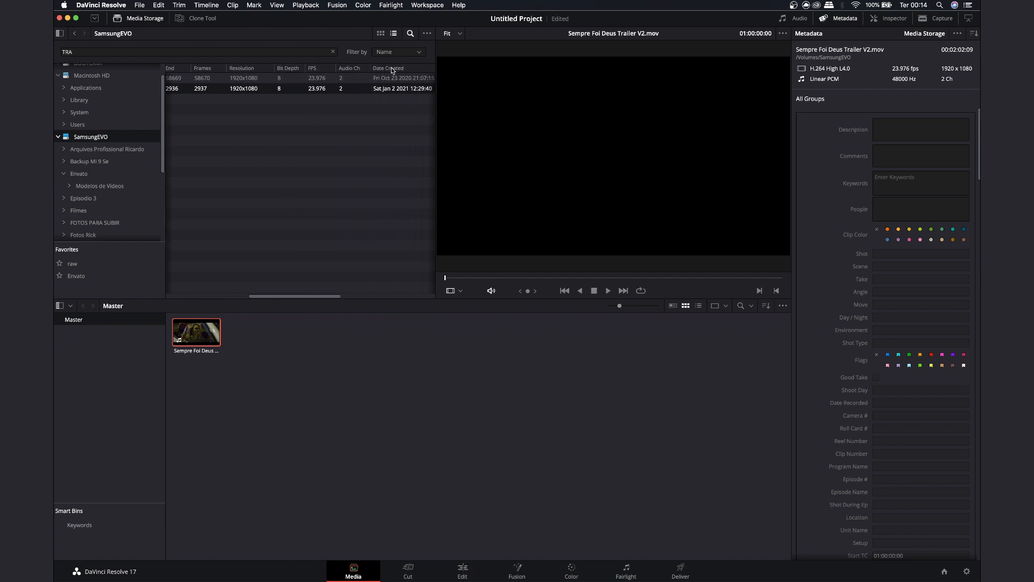
{"action": "left_click_drag", "start_coordinate": [293, 296], "coordinate": [192, 296]}
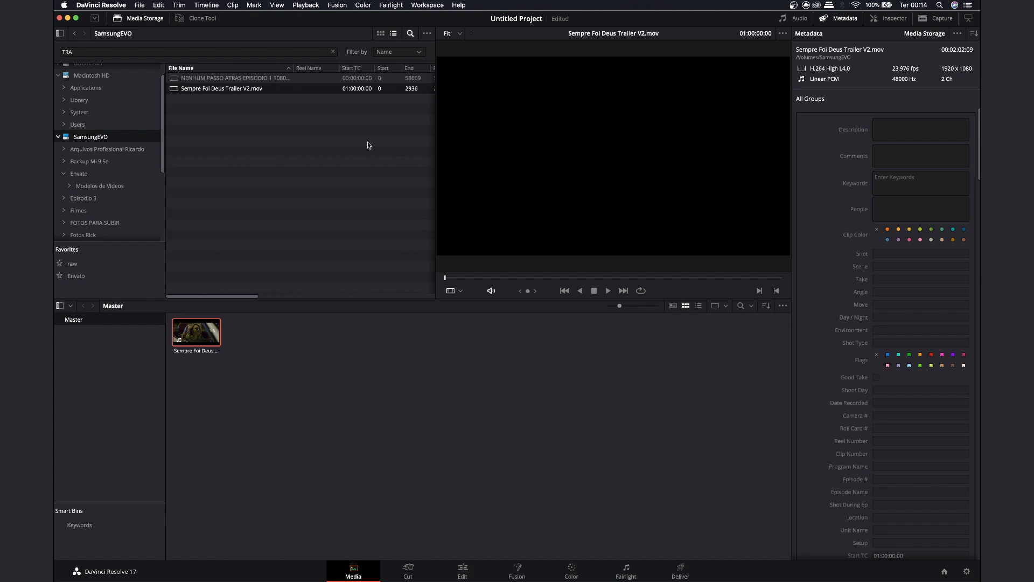
- Select the NENHUM PASSO ATRAS EPISODIO 1 file in media storage and look through all of its metadata fields
{"action": "left_click", "coordinate": [281, 127]}
{"action": "left_click", "coordinate": [194, 79]}
{"action": "left_click", "coordinate": [253, 147]}
{"action": "left_click", "coordinate": [198, 79]}
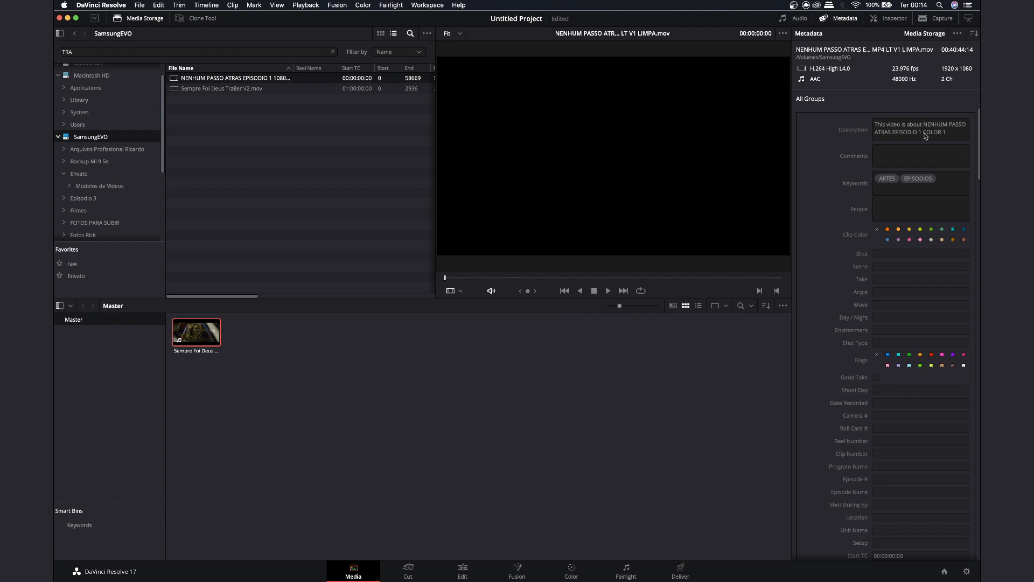
{"action": "left_click_drag", "start_coordinate": [980, 115], "coordinate": [979, 112]}
{"action": "left_click_drag", "start_coordinate": [978, 112], "coordinate": [978, 118]}
{"action": "scroll", "coordinate": [975, 173], "scroll_direction": "down", "scroll_amount": 10}
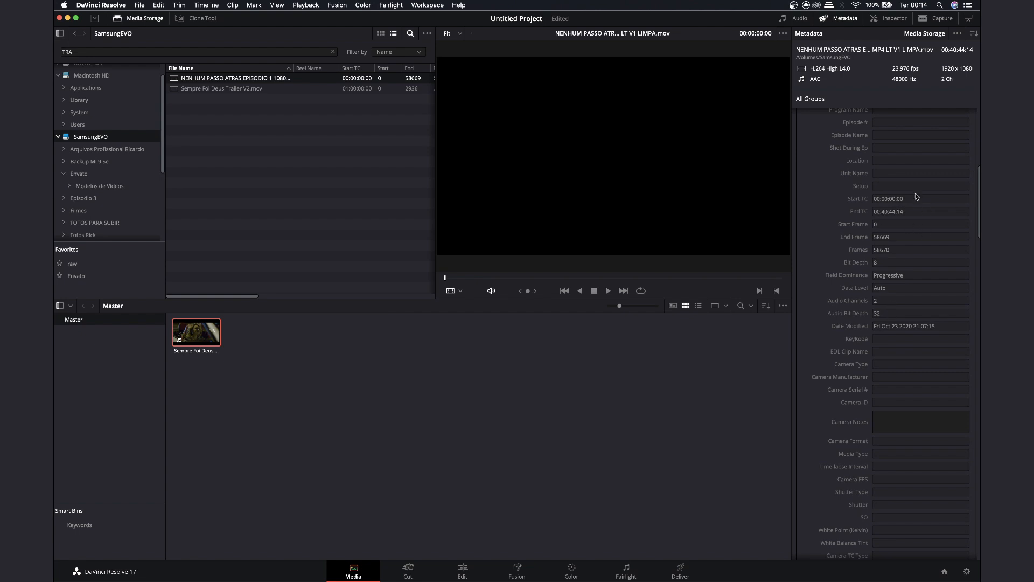
{"action": "scroll", "coordinate": [977, 178], "scroll_direction": "down", "scroll_amount": 15}
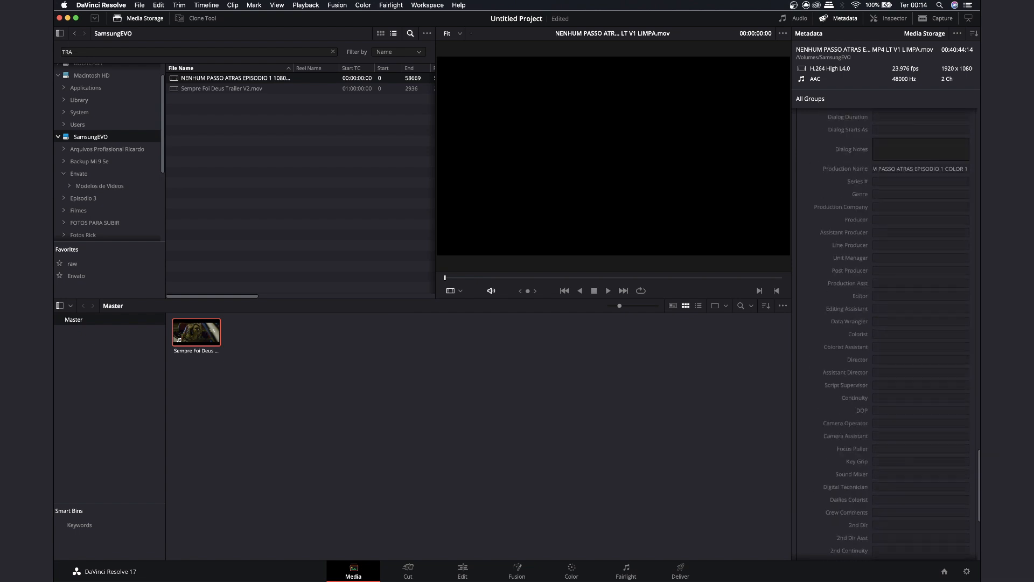
{"action": "scroll", "coordinate": [883, 334], "scroll_direction": "up", "scroll_amount": 20}
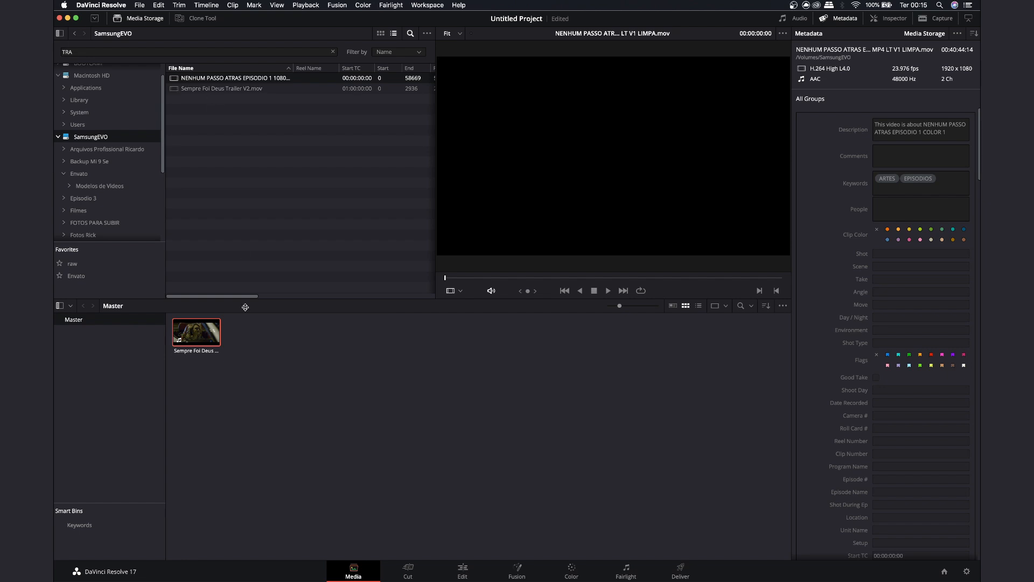
- Compare the metadata of the trailer clip in the media pool with that of its source file in media storage
{"action": "left_click", "coordinate": [196, 333]}
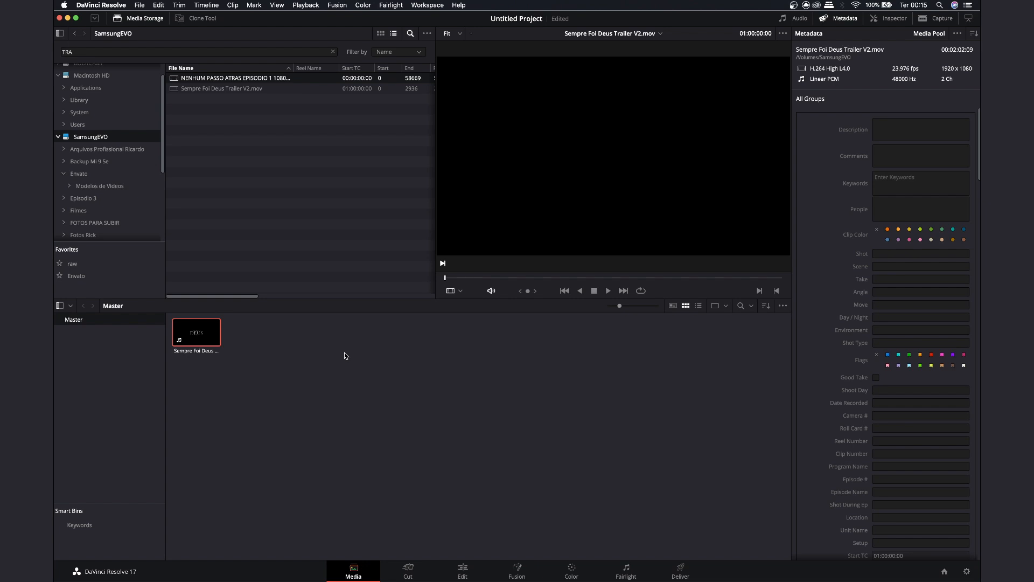
{"action": "left_click_drag", "start_coordinate": [210, 107], "coordinate": [197, 87]}
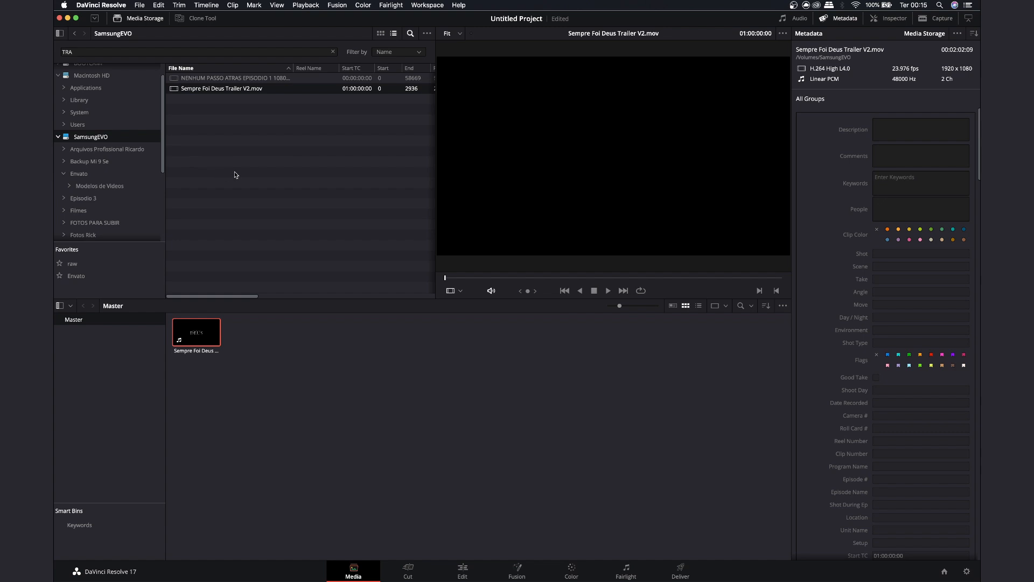
{"action": "left_click", "coordinate": [285, 364]}
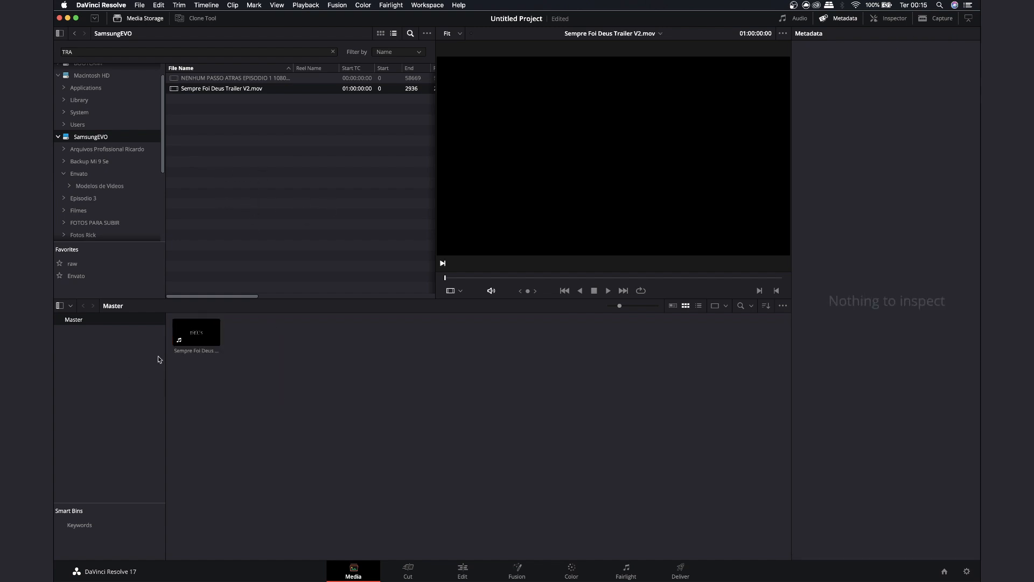
- Create a bin named TRAILERS inside the Master bin and return to Master
{"action": "left_click", "coordinate": [188, 336]}
{"action": "right_click", "coordinate": [77, 345]}
{"action": "left_click", "coordinate": [111, 350]}
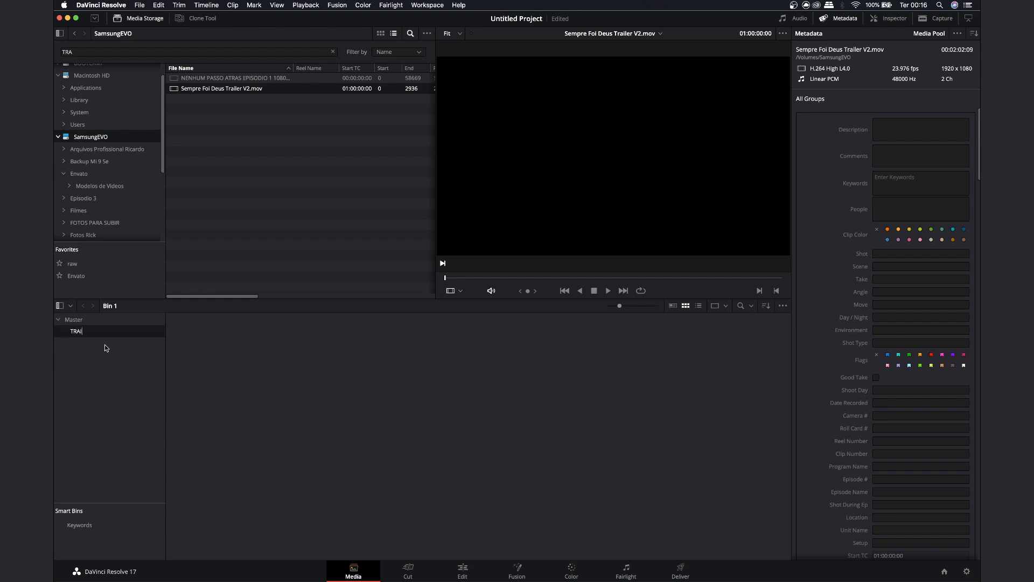
{"action": "type", "text": "TRAILERS"}
{"action": "key", "text": "Return"}
{"action": "left_click", "coordinate": [74, 320]}
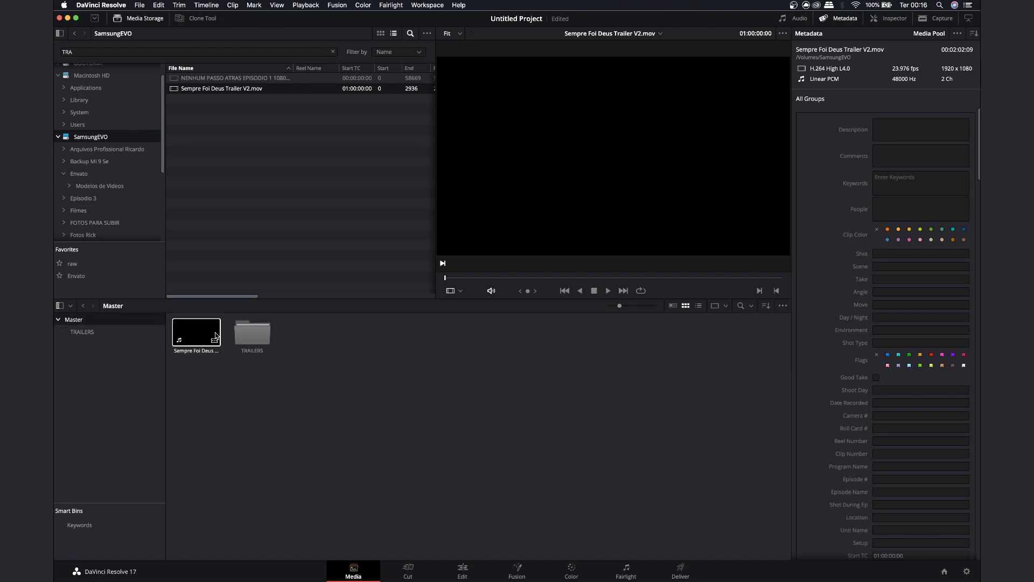
- Move the Sempre Foi Deus trailer clip into the TRAILERS bin, open that bin and select the clip
{"action": "left_click_drag", "start_coordinate": [192, 334], "coordinate": [252, 335]}
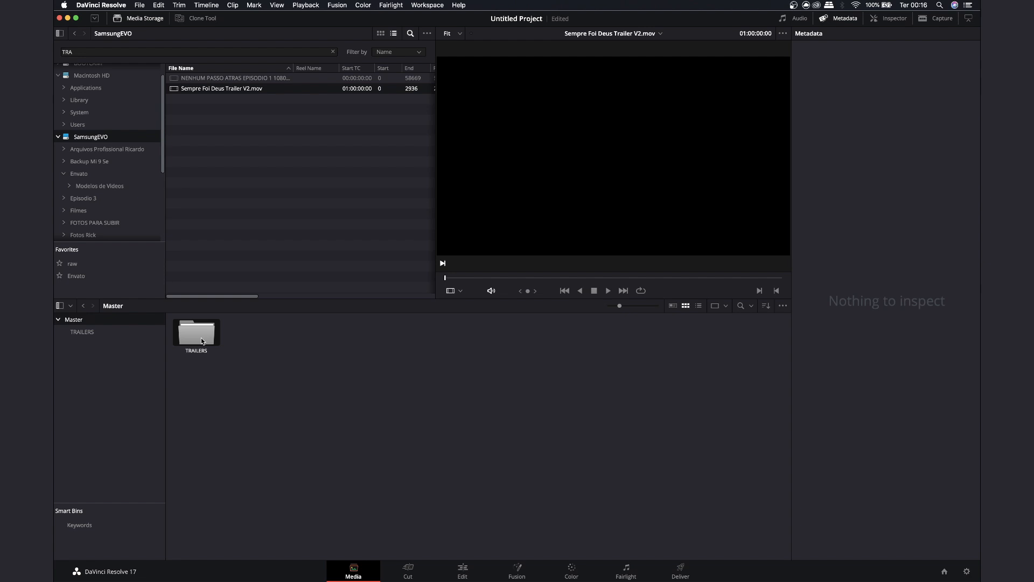
{"action": "double_click", "coordinate": [201, 339]}
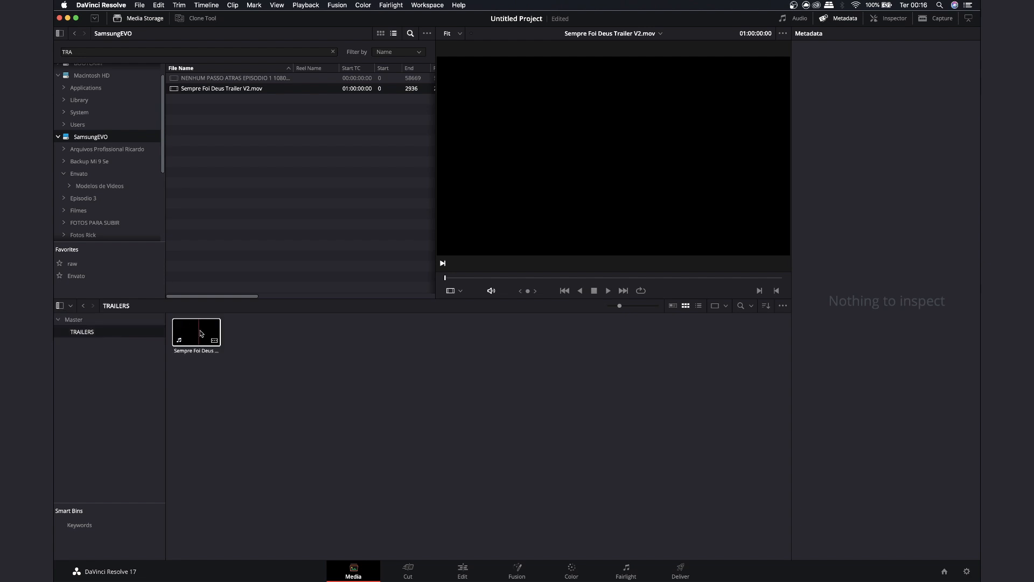
{"action": "left_click", "coordinate": [200, 338]}
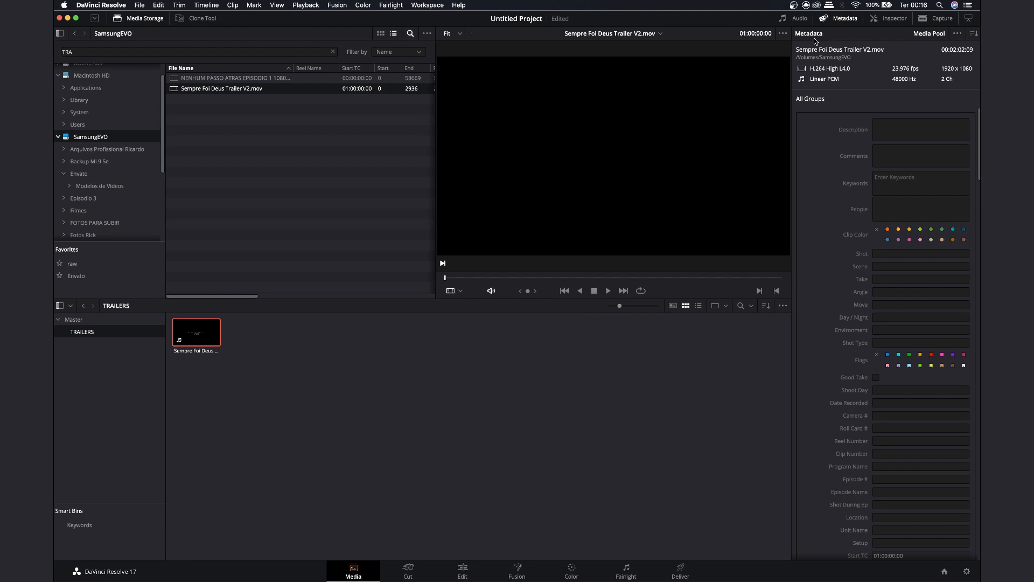
- Add the suggested Out-Take keyword to the Sempre Foi Deus trailer clip's metadata
{"action": "left_click", "coordinate": [889, 124]}
{"action": "left_click", "coordinate": [888, 153]}
{"action": "left_click", "coordinate": [912, 182]}
{"action": "type", "text": "TAKE"}
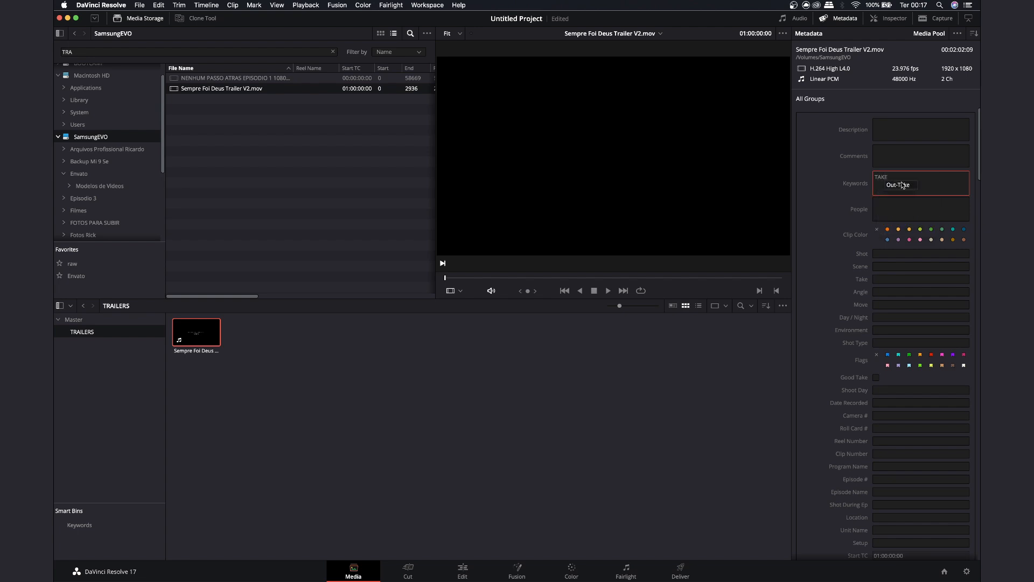
{"action": "key", "text": "Return"}
- Expand the Keywords smart bins and open the Out-Take smart bin to view its clip
{"action": "left_click", "coordinate": [104, 526]}
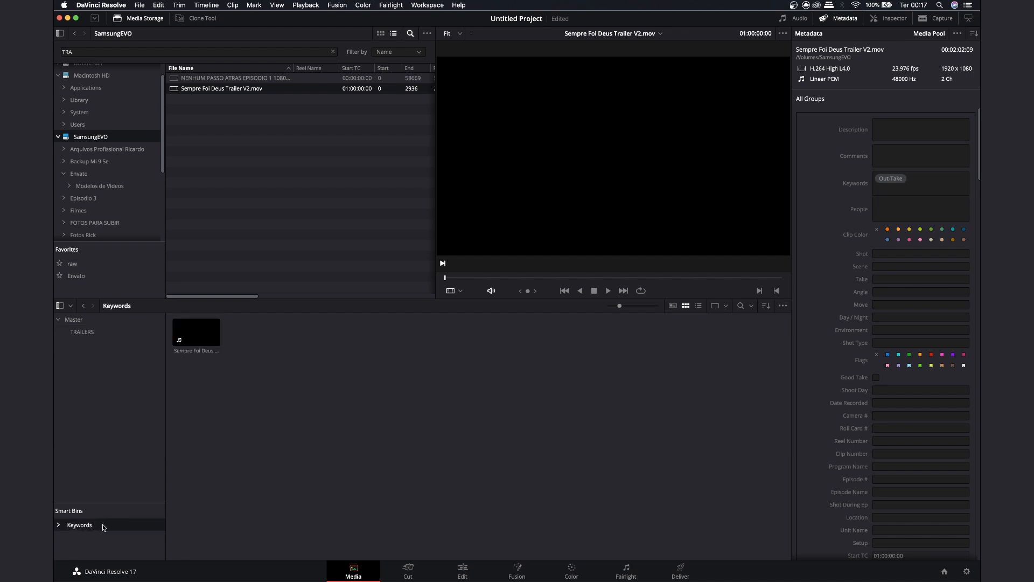
{"action": "left_click", "coordinate": [58, 524]}
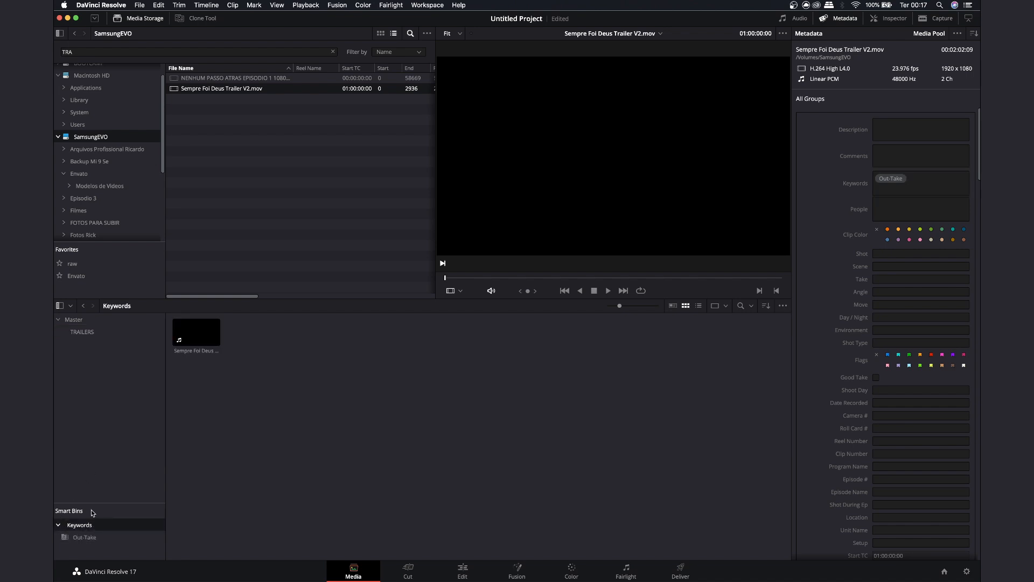
{"action": "left_click", "coordinate": [95, 540]}
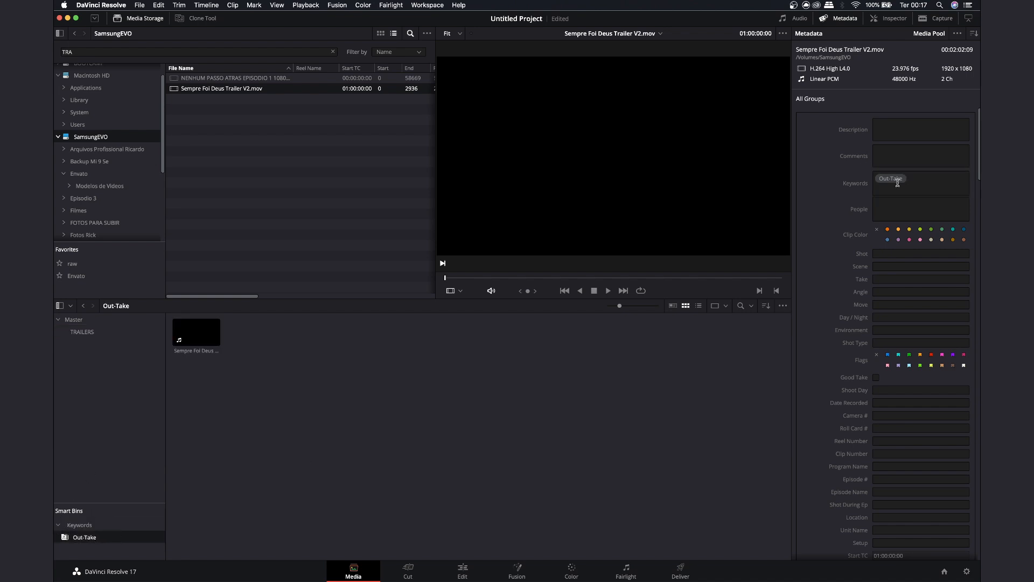
- Replace the trailer clip's keyword with TAKES and open the TAKES smart bin
{"action": "left_click", "coordinate": [915, 180]}
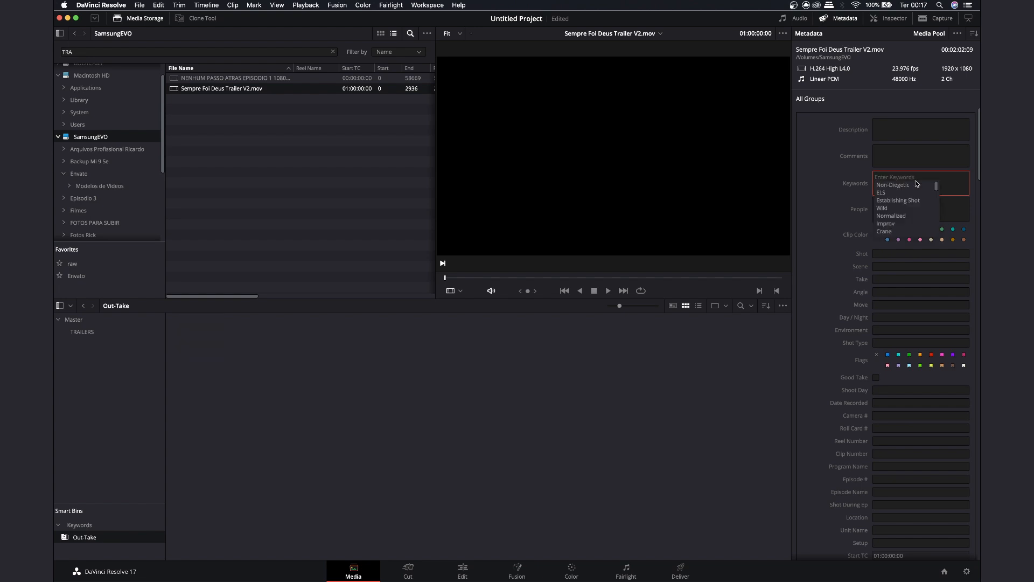
{"action": "type", "text": "TAKES"}
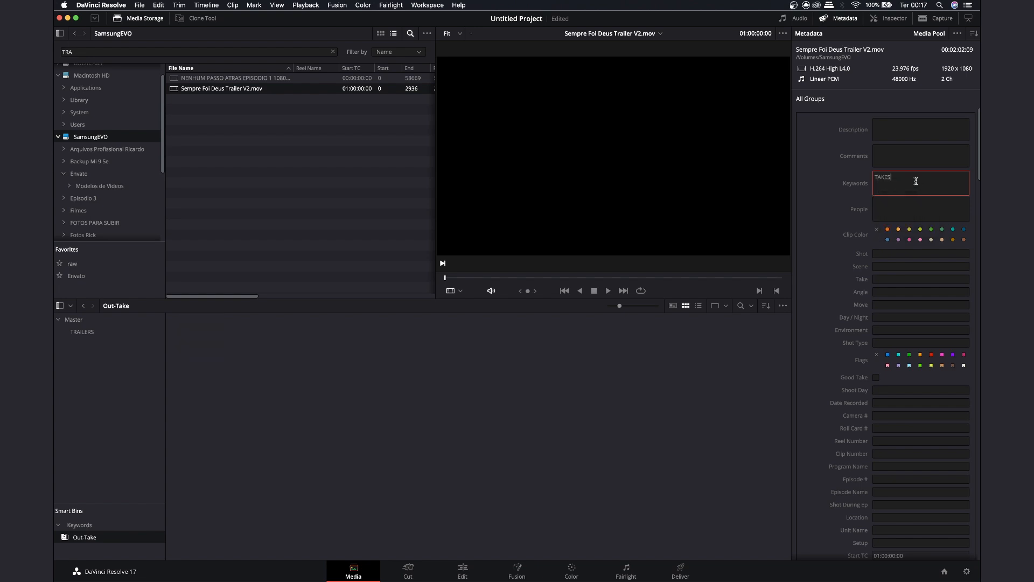
{"action": "key", "text": "Return"}
{"action": "left_click", "coordinate": [85, 540]}
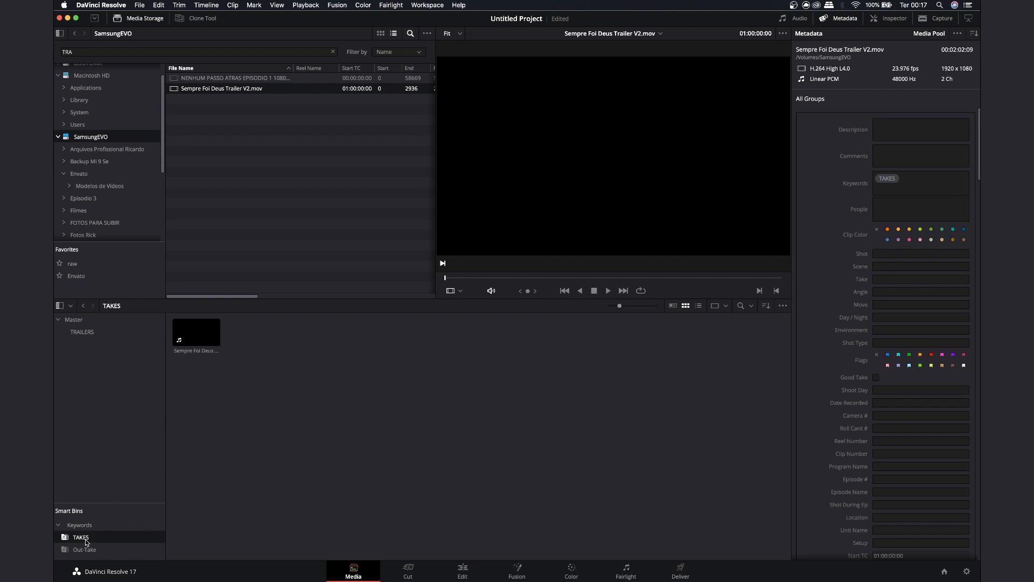
{"action": "left_click", "coordinate": [465, 570]}
{"action": "left_click", "coordinate": [365, 572]}
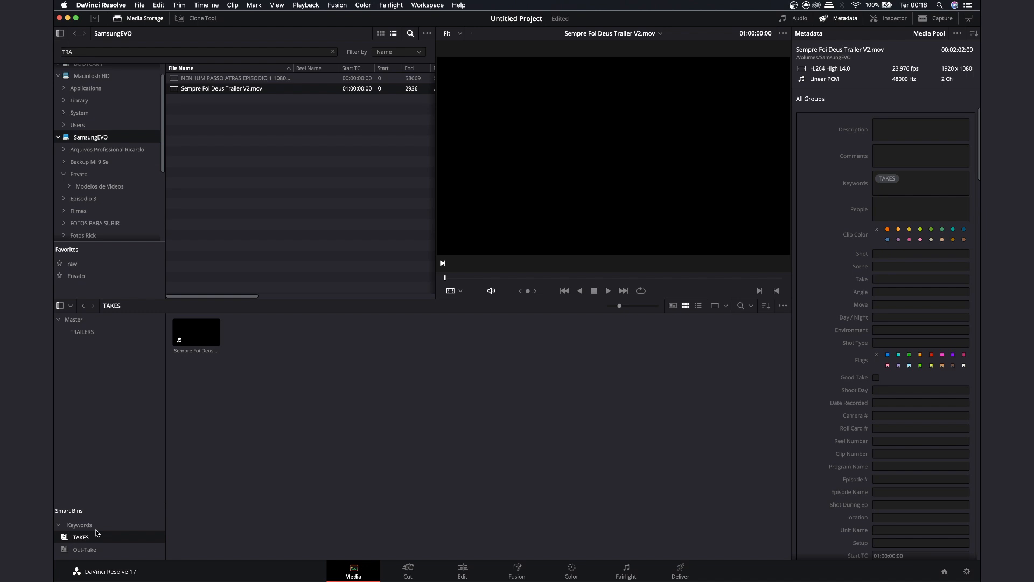
{"action": "left_click", "coordinate": [923, 180]}
{"action": "left_click", "coordinate": [307, 412]}
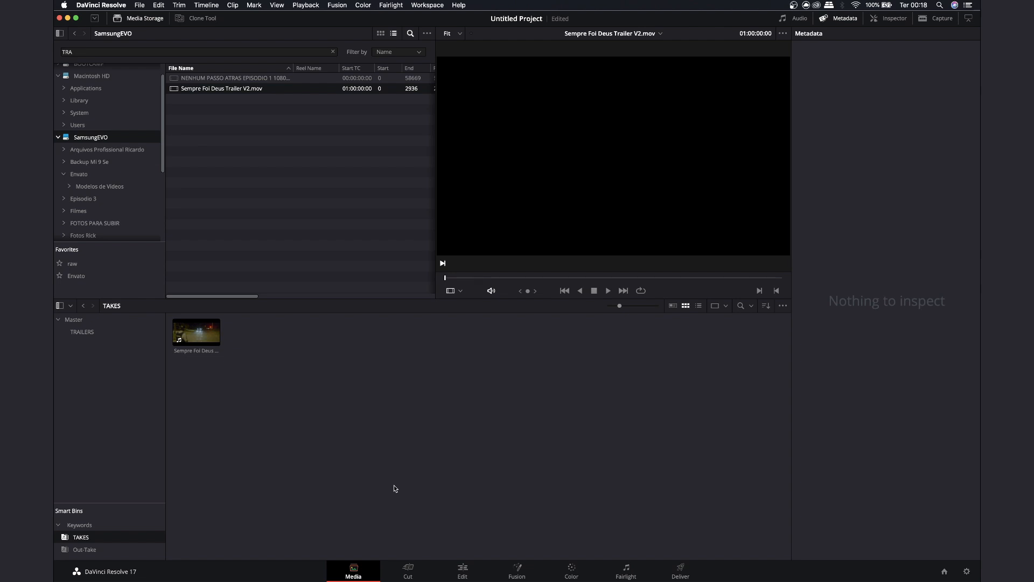
- Go by way of the Cut page to the Edit page, and rearrange its layout by hiding the Inspector and narrowing the media pool
{"action": "left_click", "coordinate": [411, 571]}
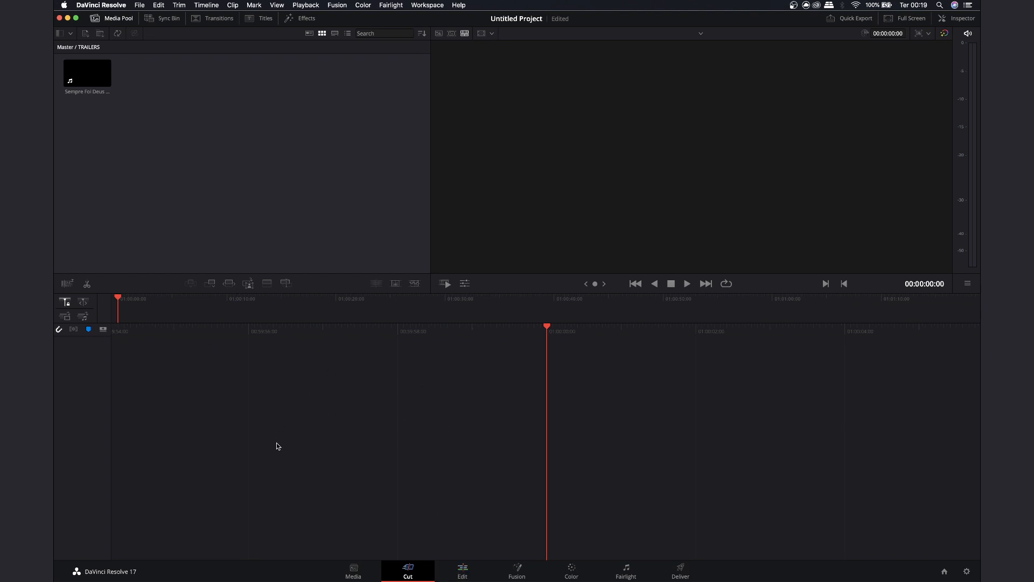
{"action": "left_click", "coordinate": [465, 572]}
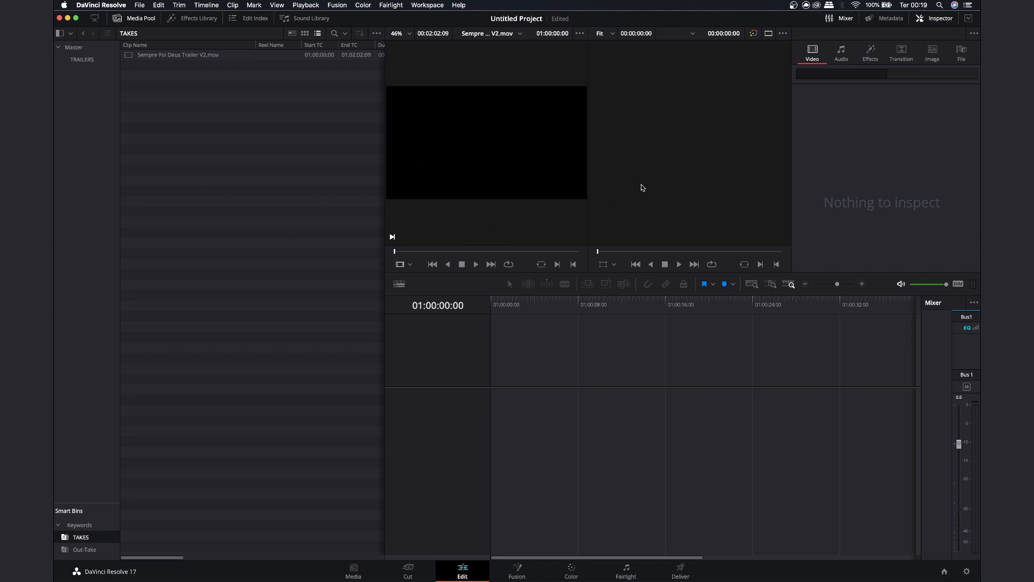
{"action": "left_click", "coordinate": [921, 18]}
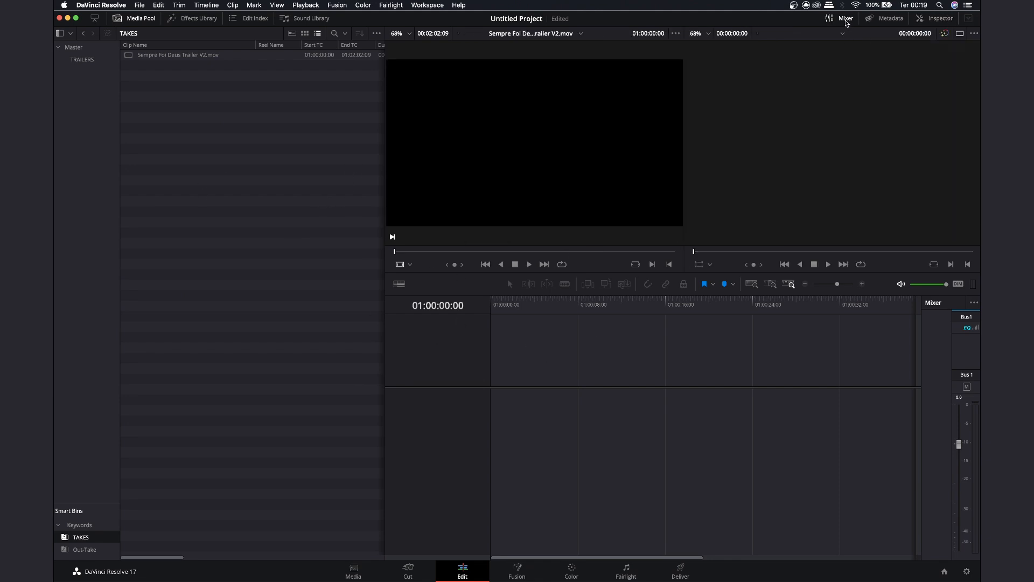
{"action": "left_click_drag", "start_coordinate": [353, 94], "coordinate": [289, 101]}
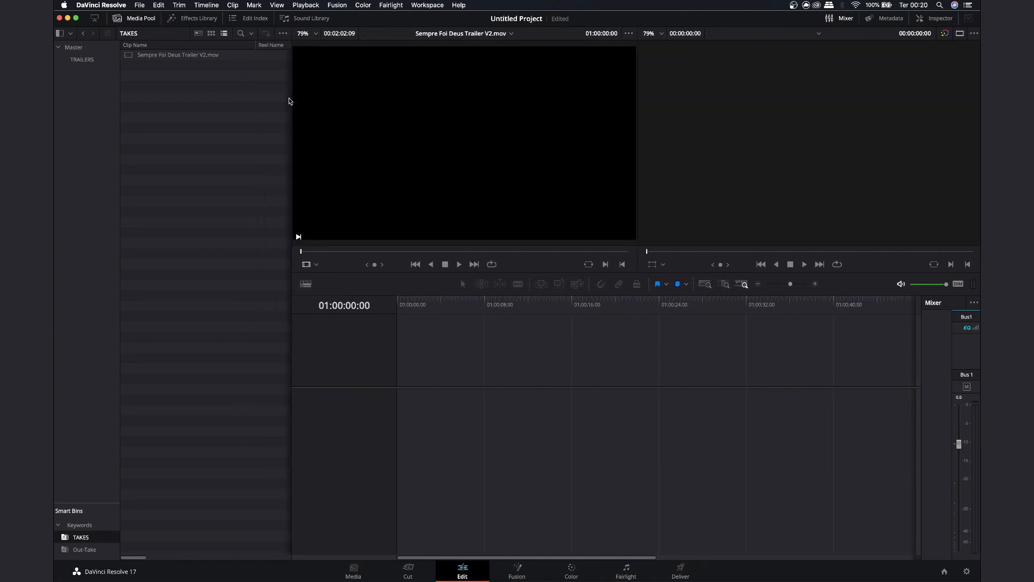
{"action": "left_click_drag", "start_coordinate": [291, 98], "coordinate": [338, 99]}
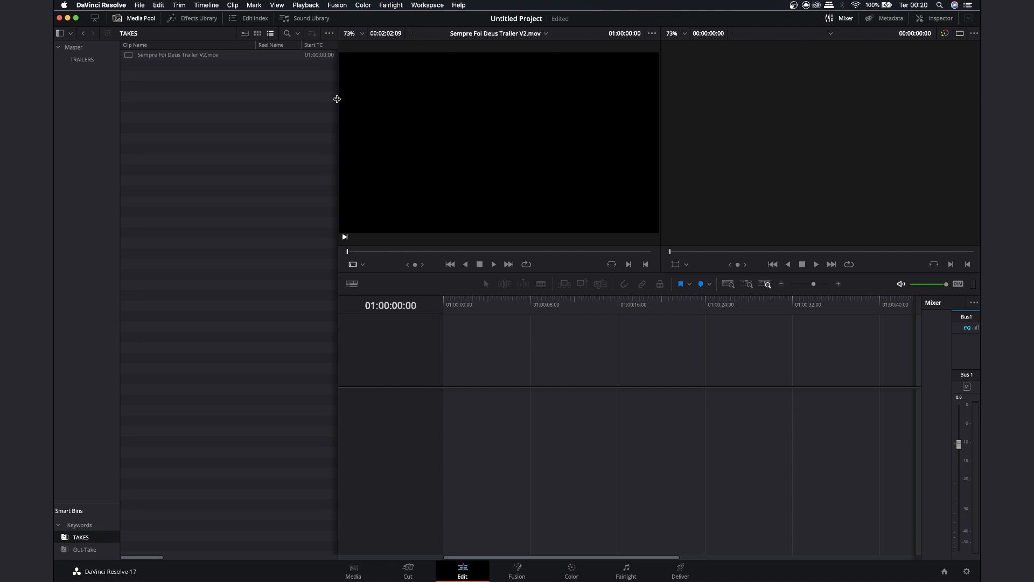
- Open the TRAILERS bin inside Master and load the Sempre Foi Deus trailer clip into the source viewer
{"action": "left_click", "coordinate": [74, 48]}
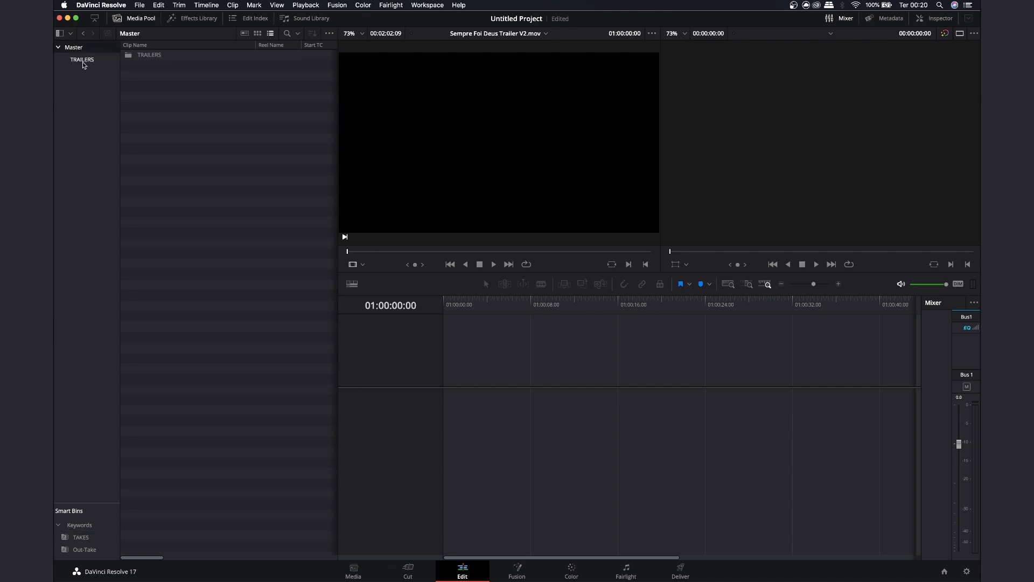
{"action": "left_click", "coordinate": [85, 59]}
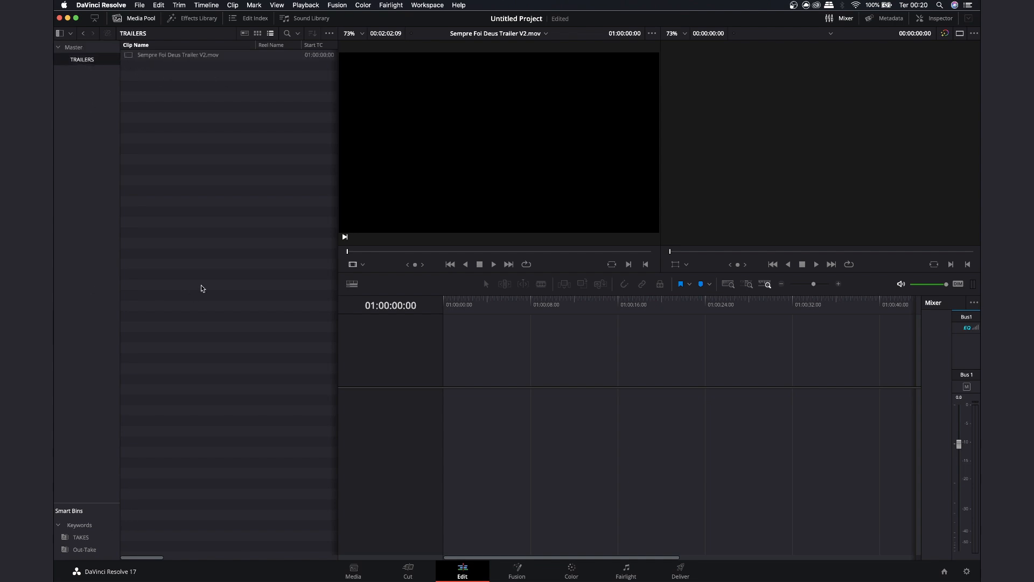
{"action": "double_click", "coordinate": [131, 56]}
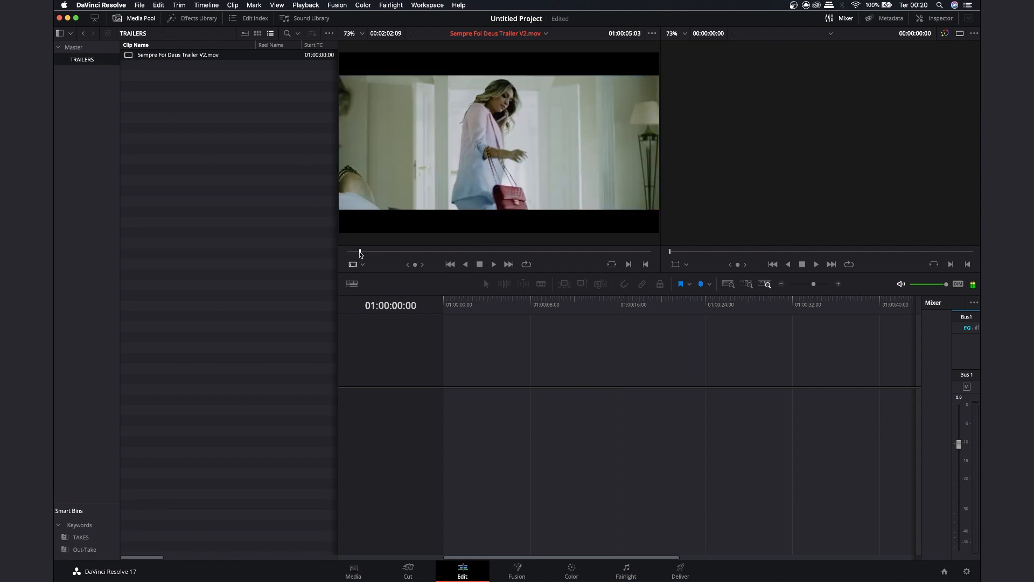
- Play and pause the opening scenes of the trailer clip in the source viewer
{"action": "key", "text": "space"}
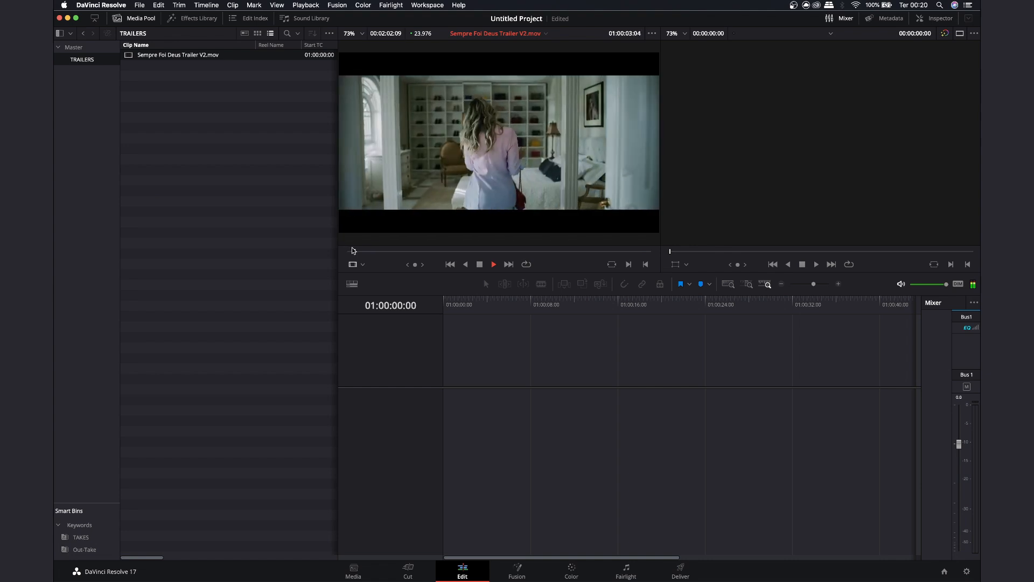
{"action": "key", "text": "space"}
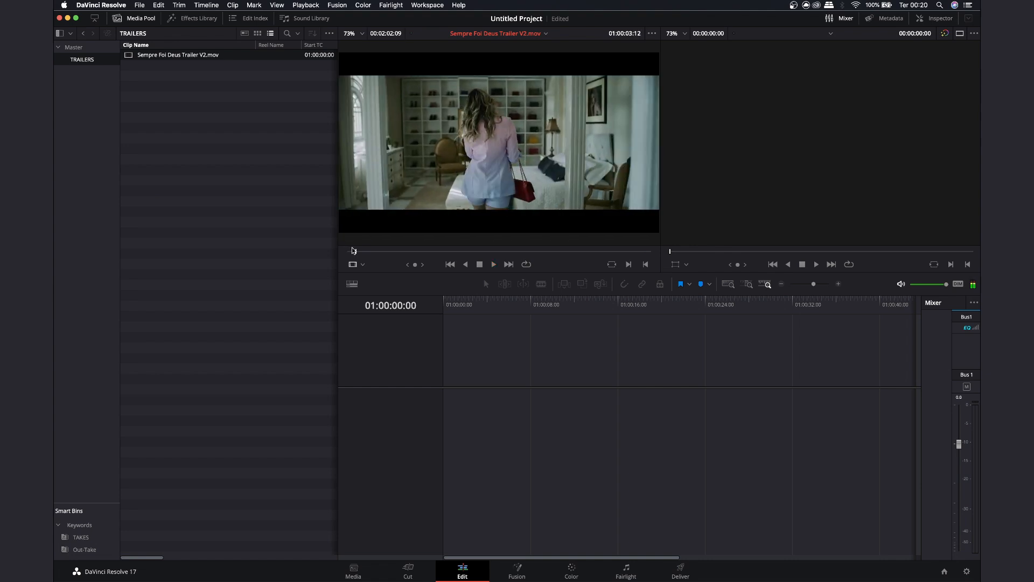
{"action": "left_click", "coordinate": [354, 249]}
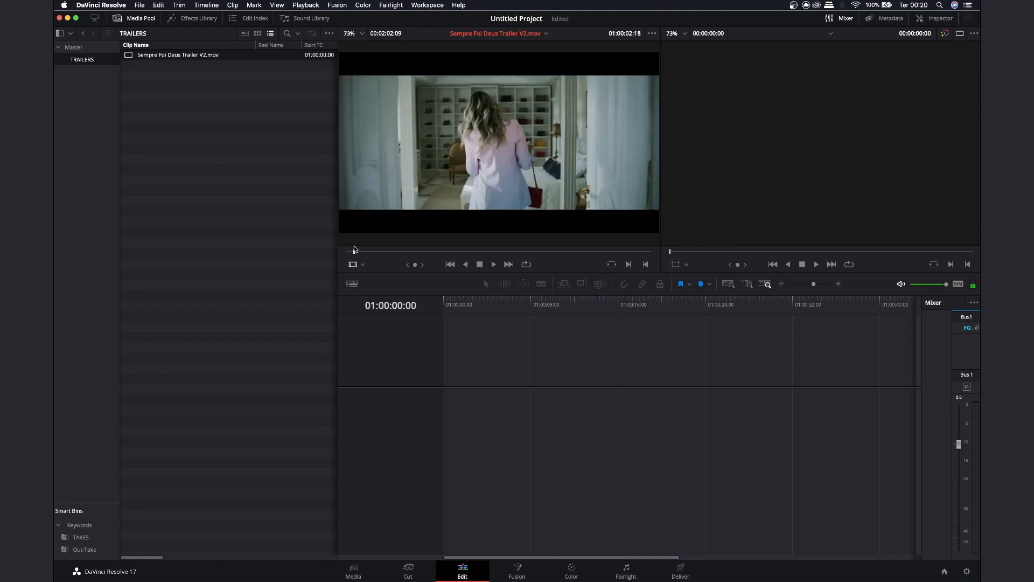
{"action": "key", "text": "space"}
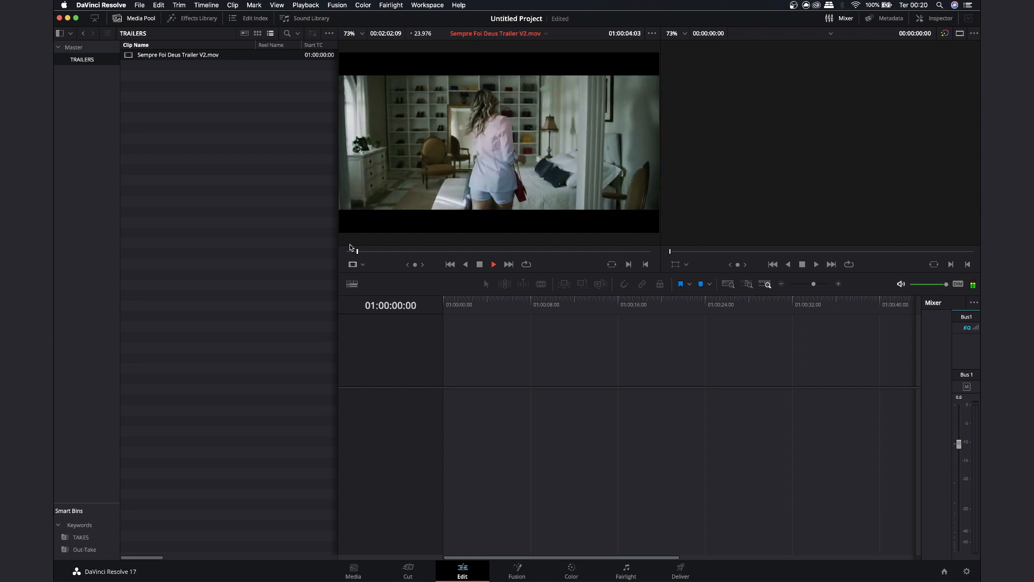
{"action": "key", "text": "space"}
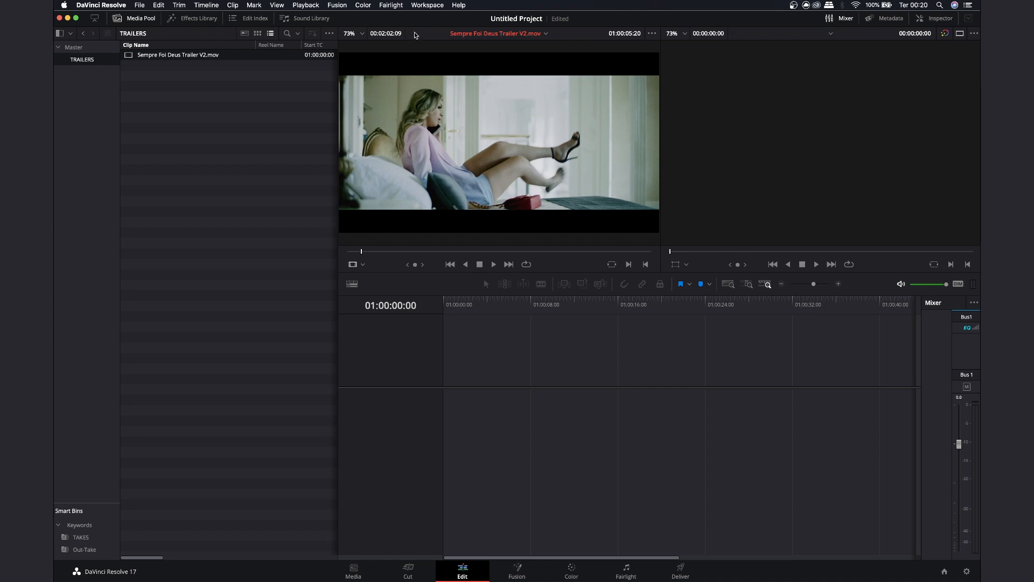
{"action": "key", "text": "space"}
{"action": "key", "text": "space"}
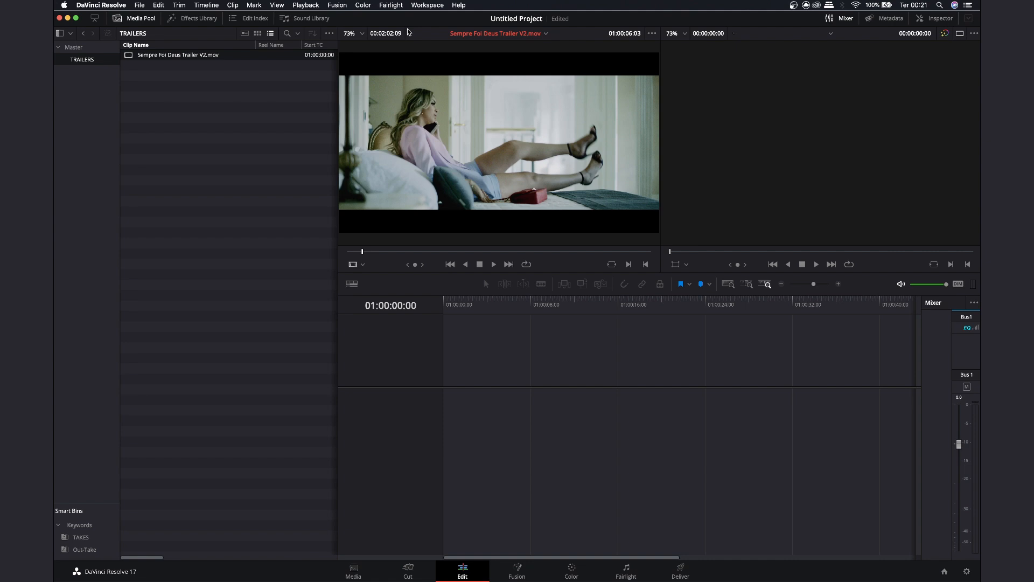
{"action": "key", "text": "space"}
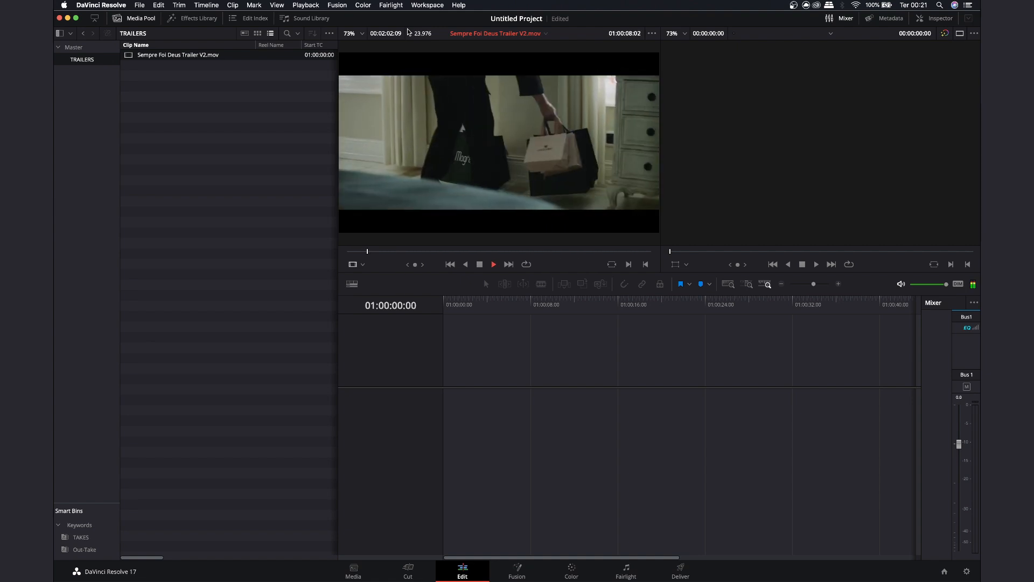
{"action": "key", "text": "space"}
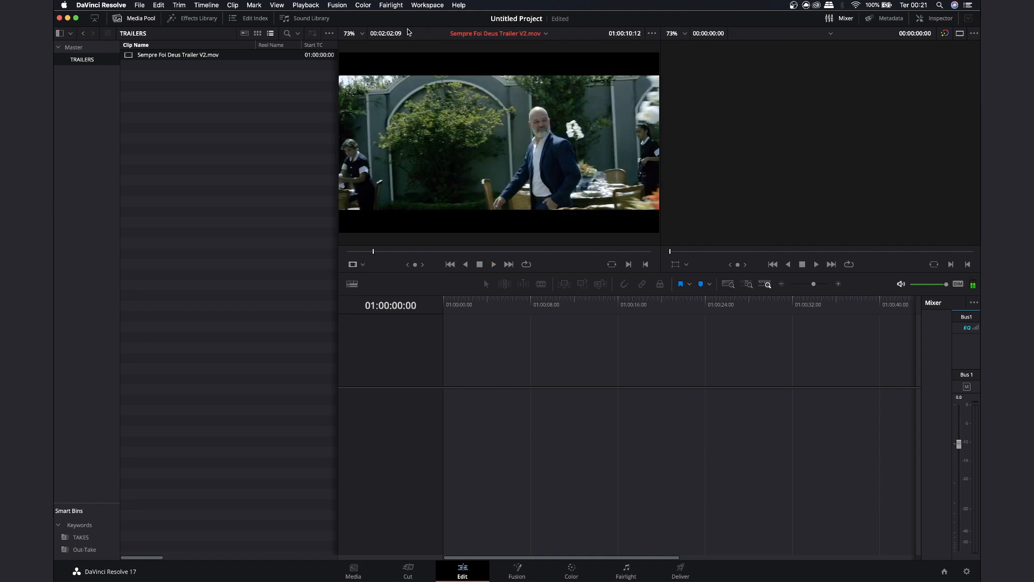
- Look through the trailer clip's list view columns, including resolution, frame rate, file path, format, codec and dates
{"action": "left_click_drag", "start_coordinate": [130, 558], "coordinate": [178, 561]}
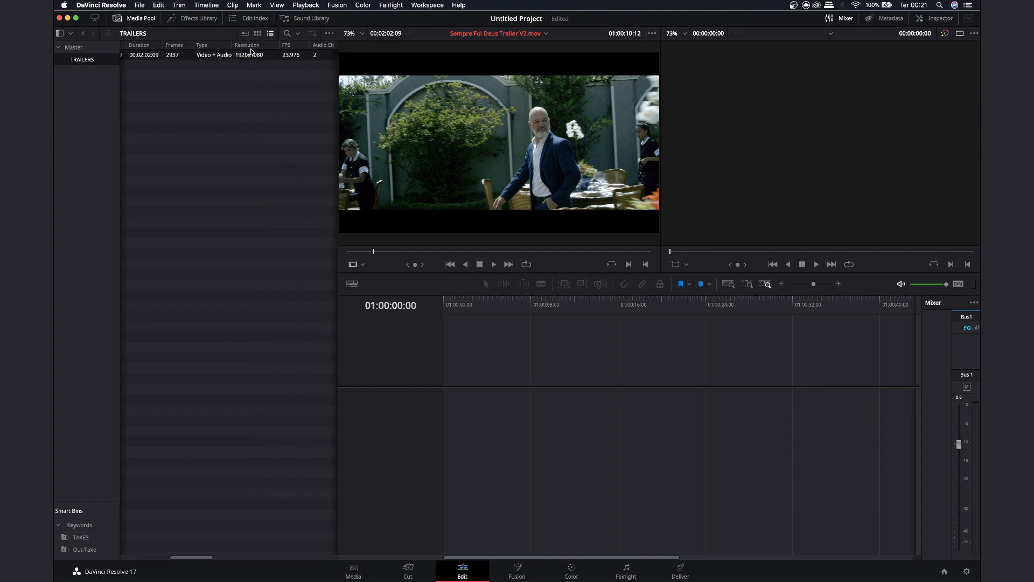
{"action": "left_click_drag", "start_coordinate": [183, 560], "coordinate": [190, 561]}
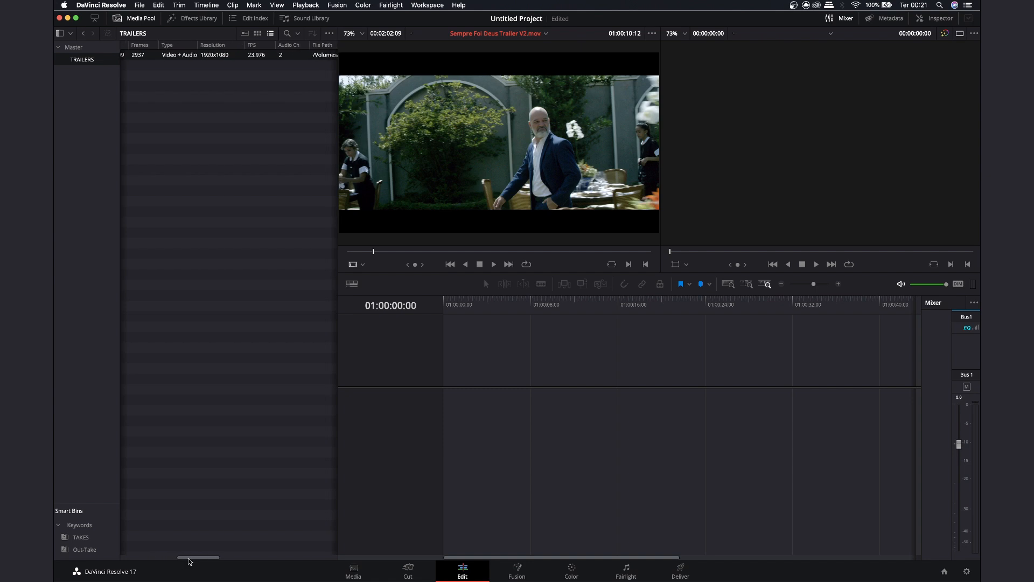
{"action": "left_click_drag", "start_coordinate": [190, 562], "coordinate": [200, 561]}
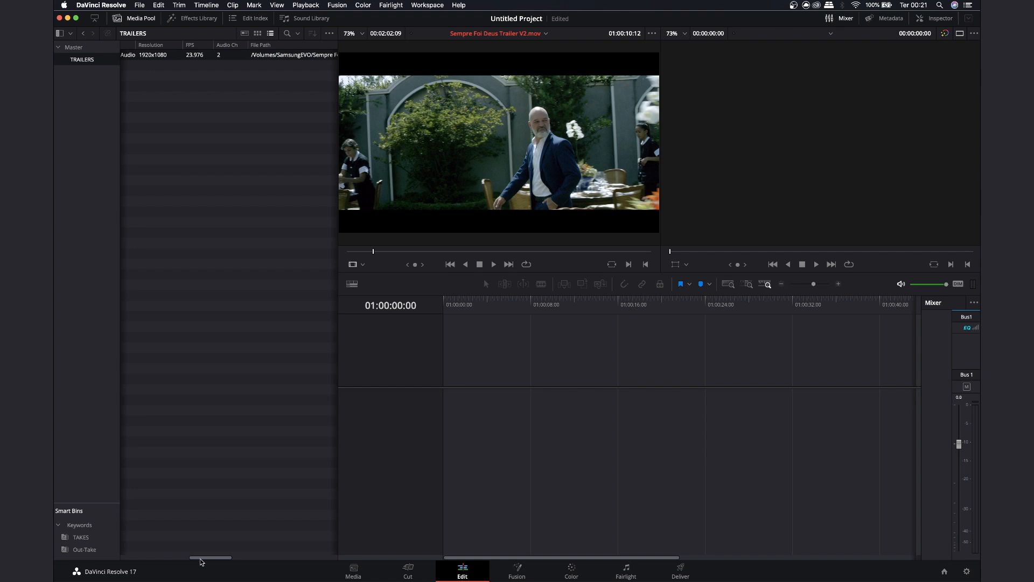
{"action": "left_click_drag", "start_coordinate": [201, 562], "coordinate": [216, 562]}
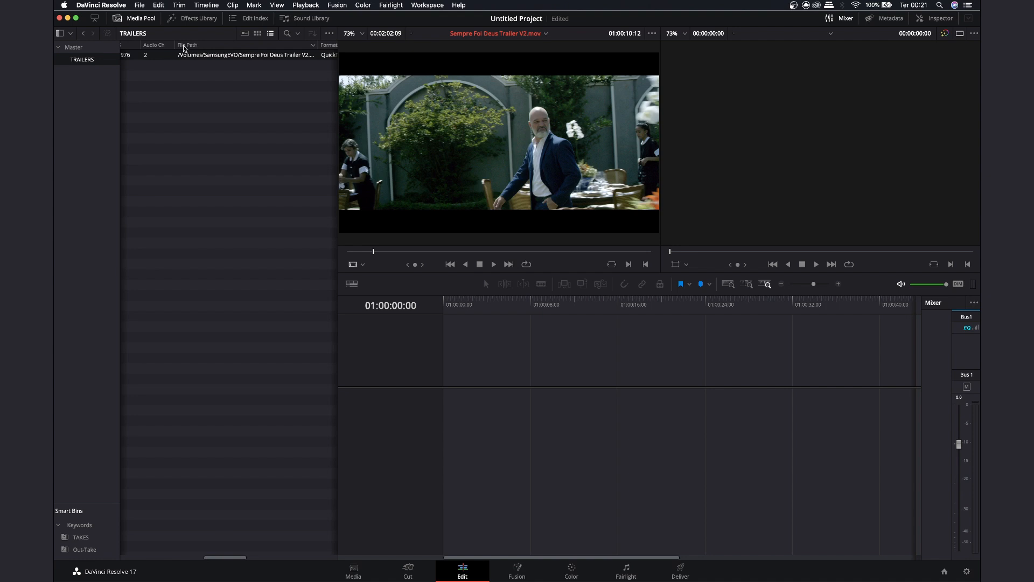
{"action": "left_click_drag", "start_coordinate": [216, 557], "coordinate": [233, 557]}
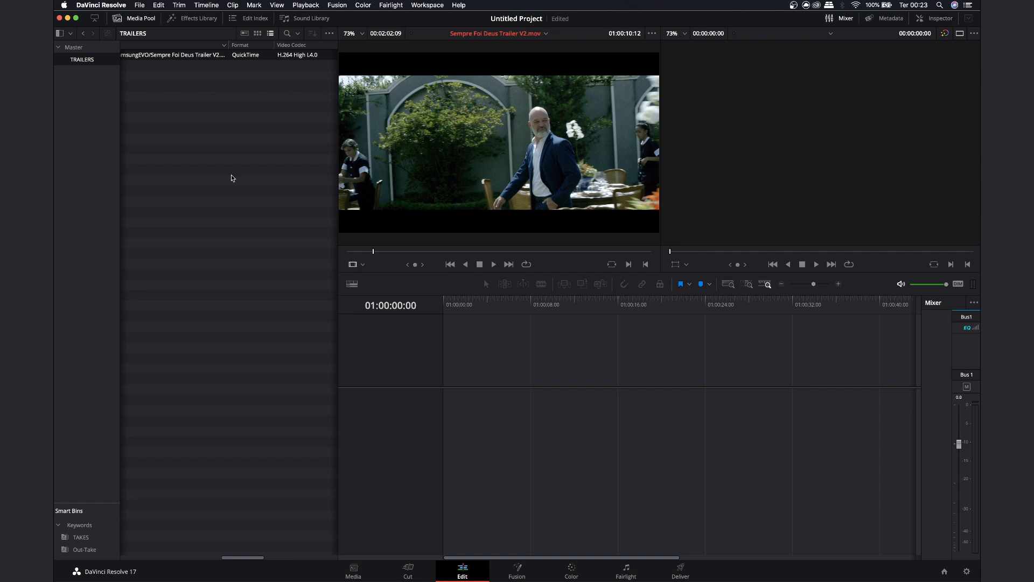
{"action": "left_click_drag", "start_coordinate": [226, 558], "coordinate": [289, 564]}
- Add the Take column to the media pool's list view and review the other available column options
{"action": "right_click", "coordinate": [282, 44]}
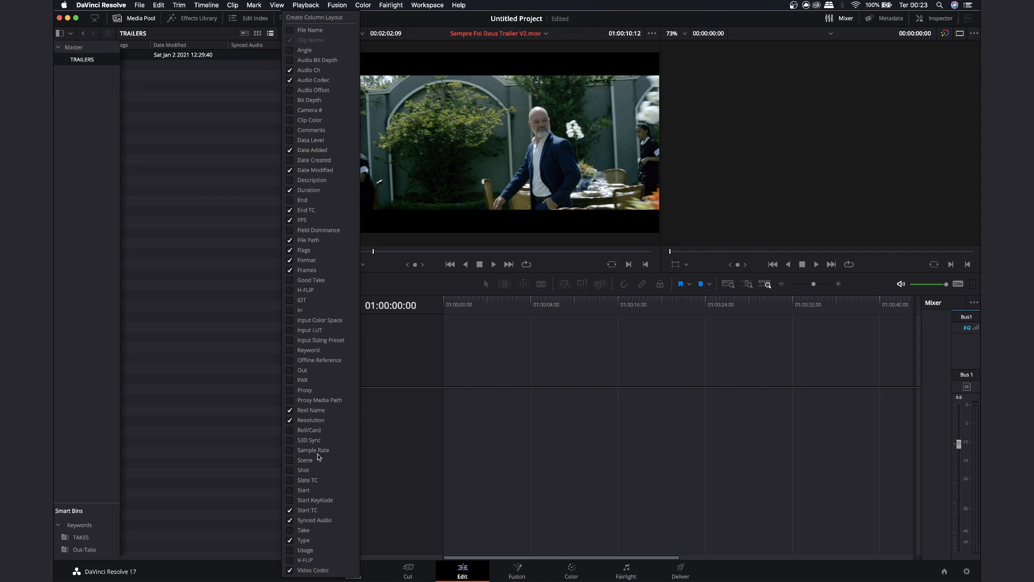
{"action": "left_click", "coordinate": [295, 533]}
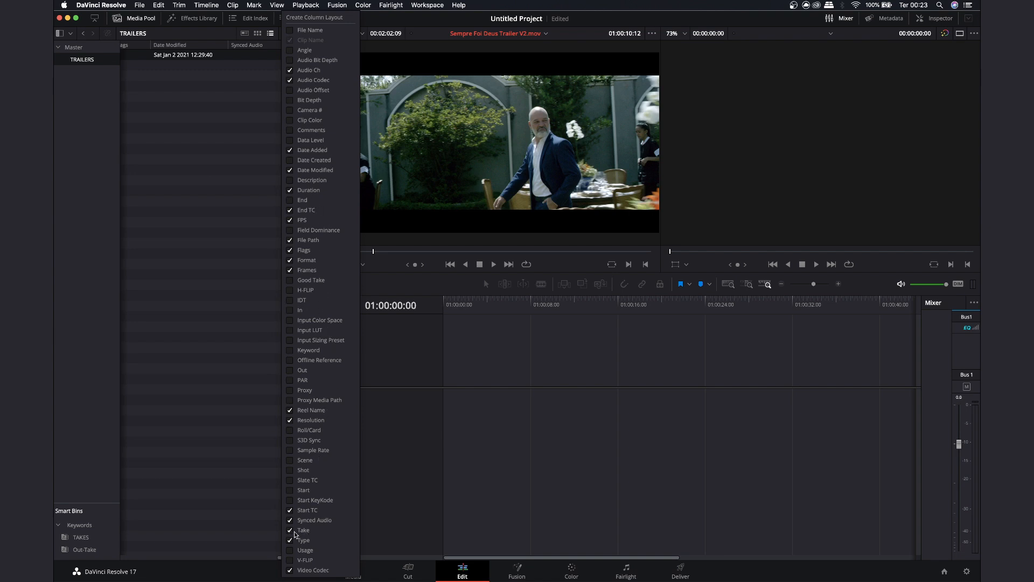
{"action": "left_click", "coordinate": [230, 315]}
{"action": "left_click_drag", "start_coordinate": [287, 556], "coordinate": [125, 556]}
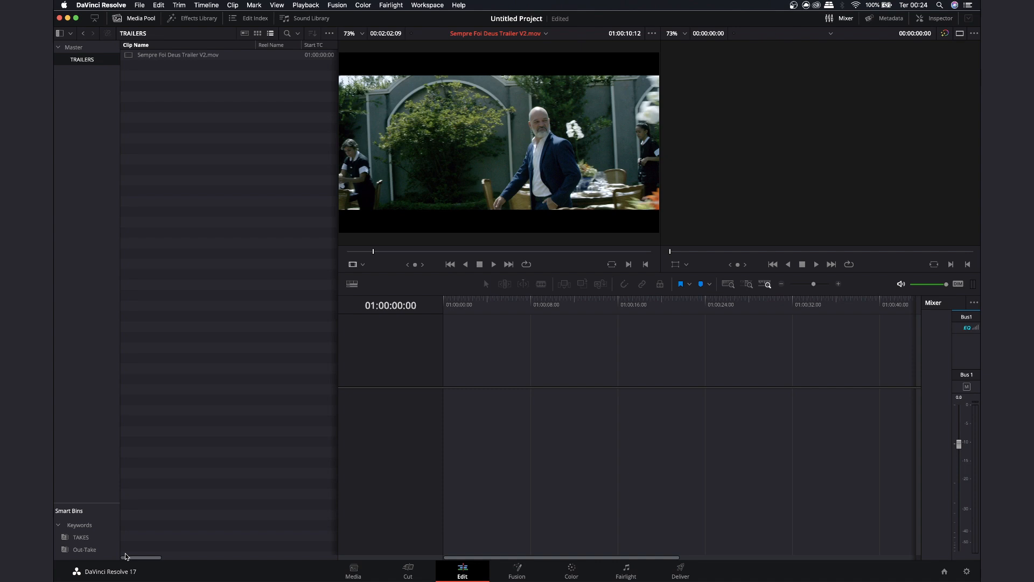
{"action": "right_click", "coordinate": [284, 46]}
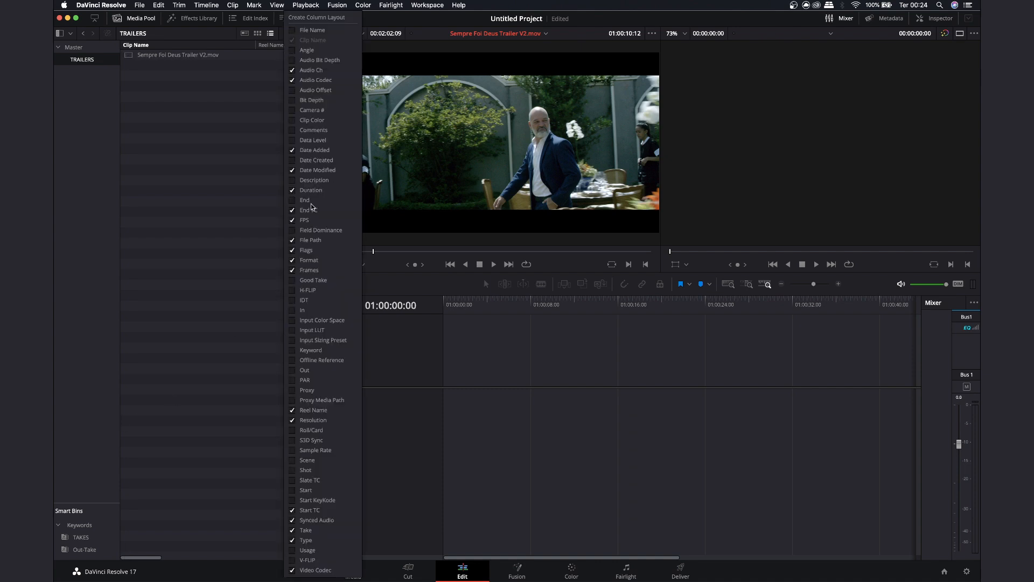
{"action": "left_click", "coordinate": [238, 174]}
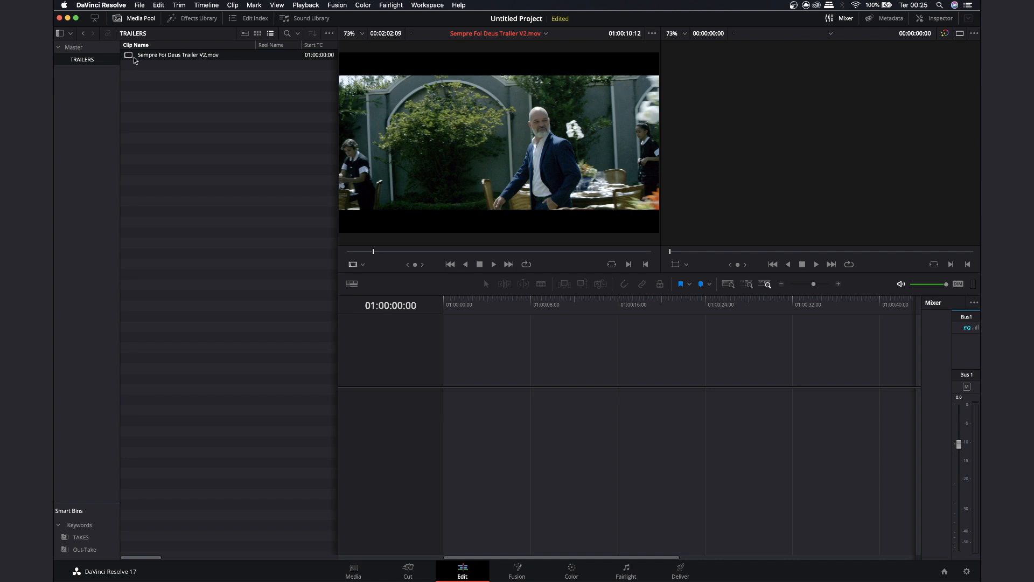
- Scrub the trailer clip around 01:00:09 in the source viewer and play it backward and forward
{"action": "left_click", "coordinate": [371, 251]}
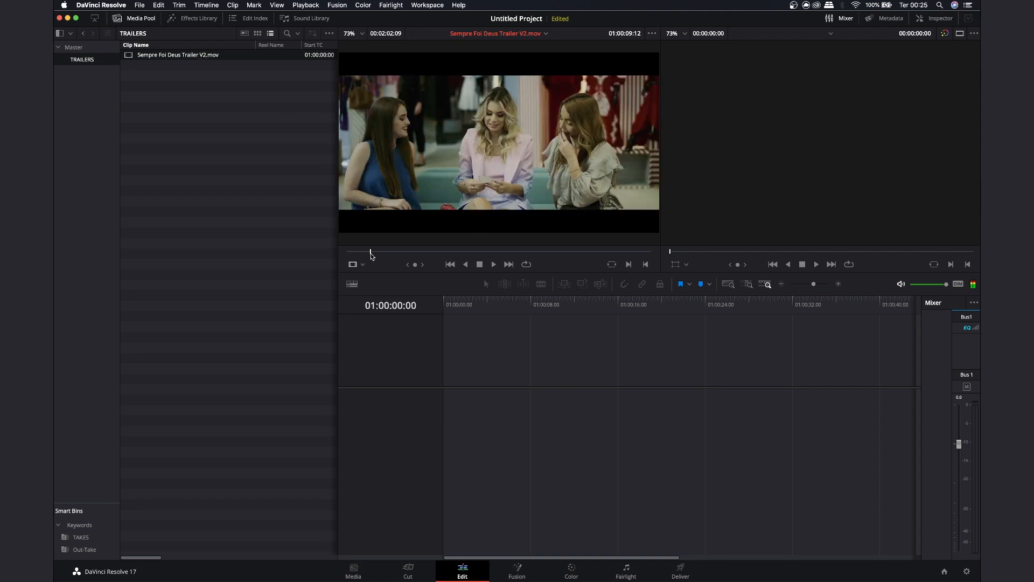
{"action": "left_click_drag", "start_coordinate": [370, 253], "coordinate": [372, 253]}
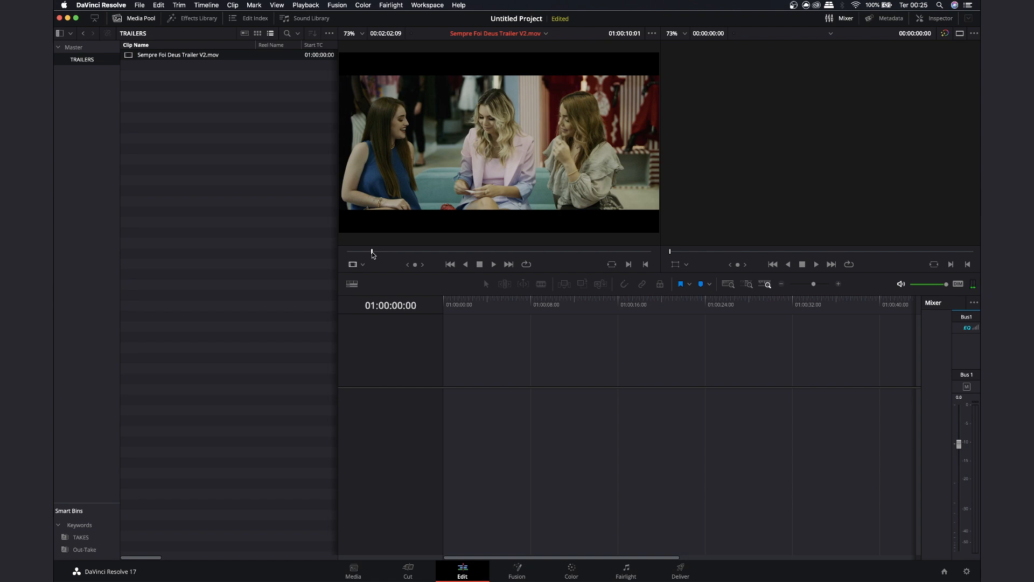
{"action": "key", "text": "j"}
{"action": "key", "text": "l"}
{"action": "key", "text": "j"}
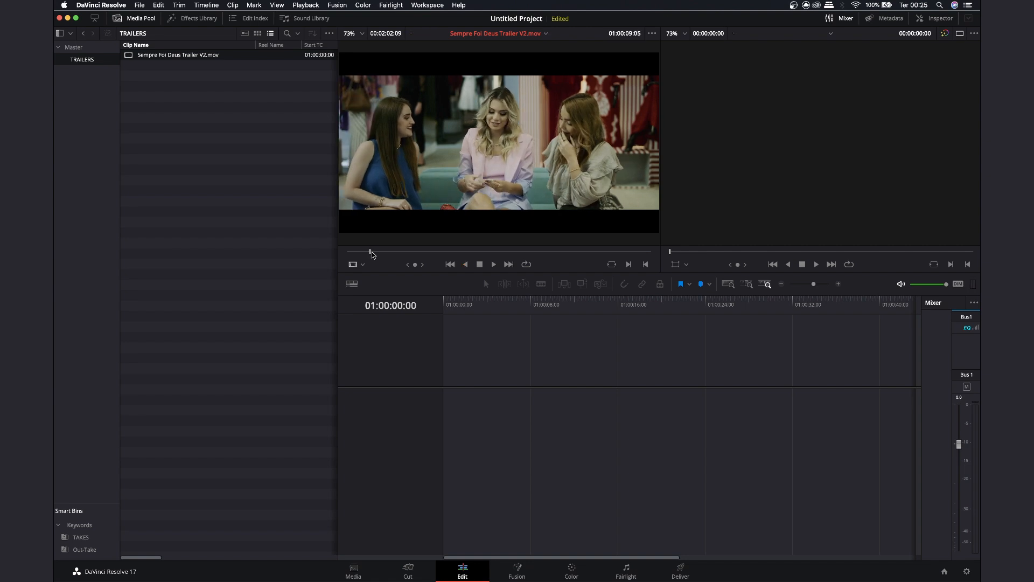
{"action": "key", "text": "l"}
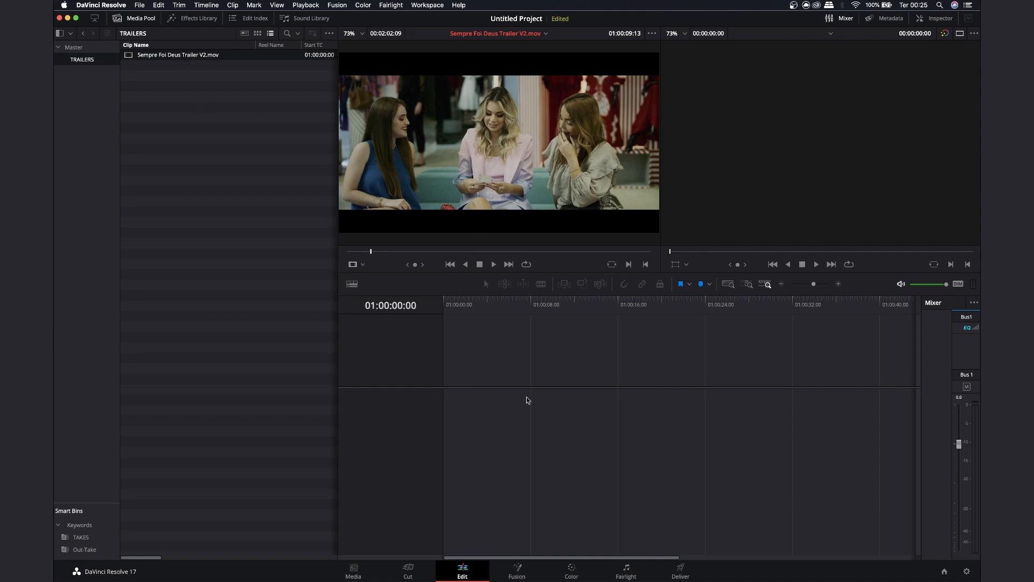
- Try adding the trailer clip to the empty timeline from the media pool and from the source viewer, undoing each attempt
{"action": "left_click_drag", "start_coordinate": [167, 57], "coordinate": [452, 416]}
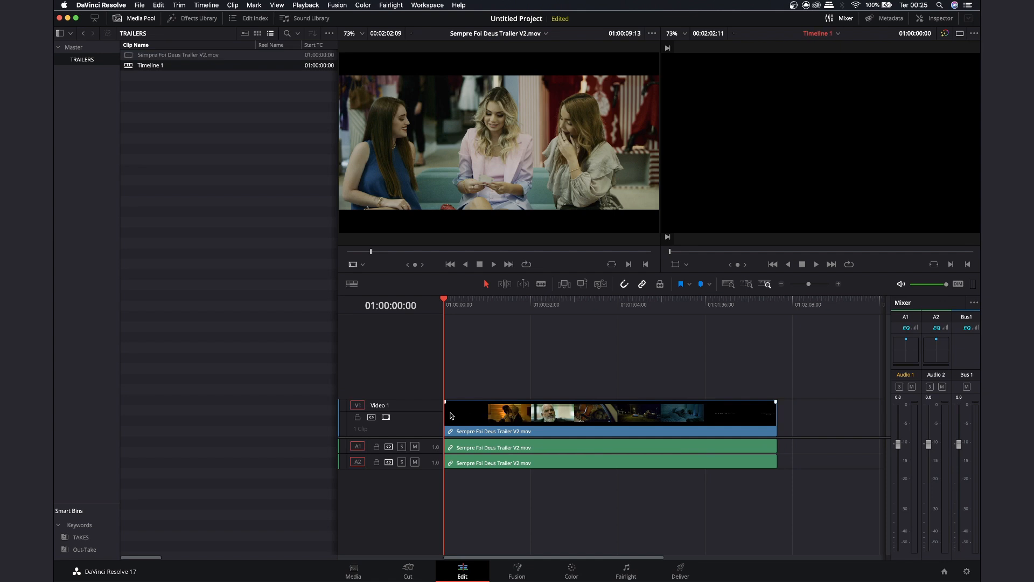
{"action": "key", "text": "super+z"}
{"action": "left_click_drag", "start_coordinate": [443, 149], "coordinate": [448, 443]}
{"action": "key", "text": "super+z"}
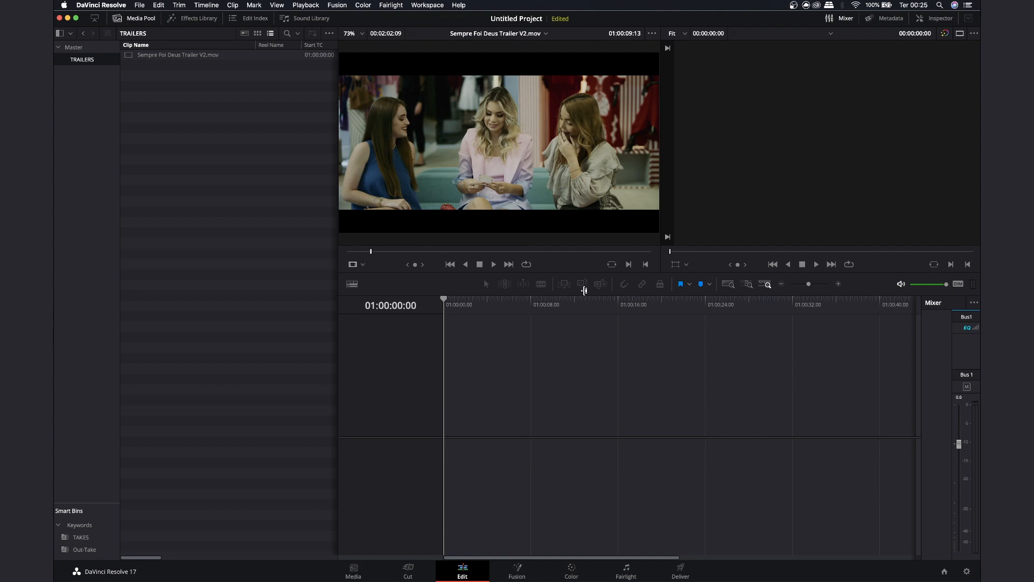
- Move the source clip to 01:00:19:00, try adding it to the empty timeline from the source viewer, and undo it
{"action": "left_click", "coordinate": [450, 134]}
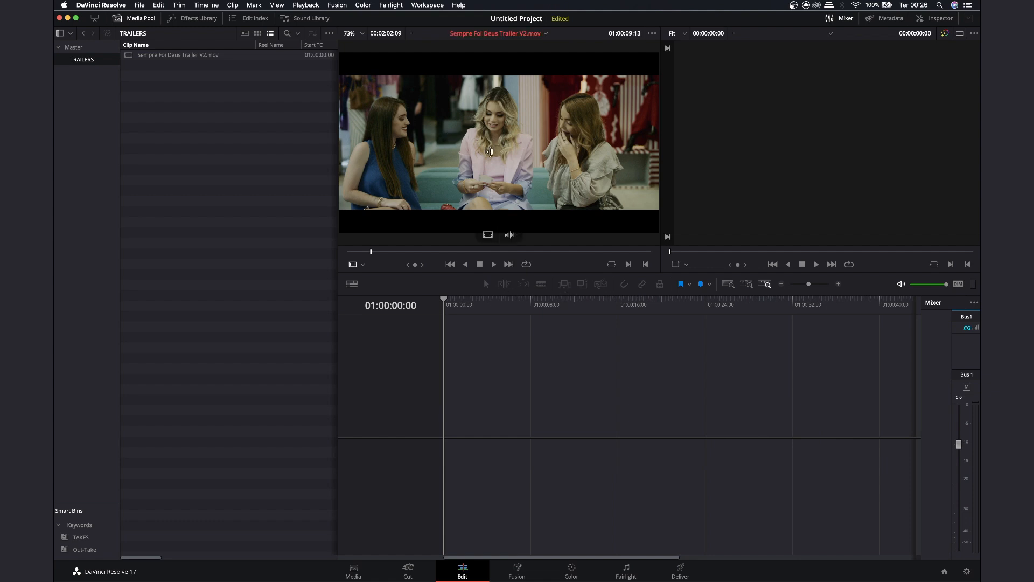
{"action": "left_click_drag", "start_coordinate": [382, 245], "coordinate": [393, 248]}
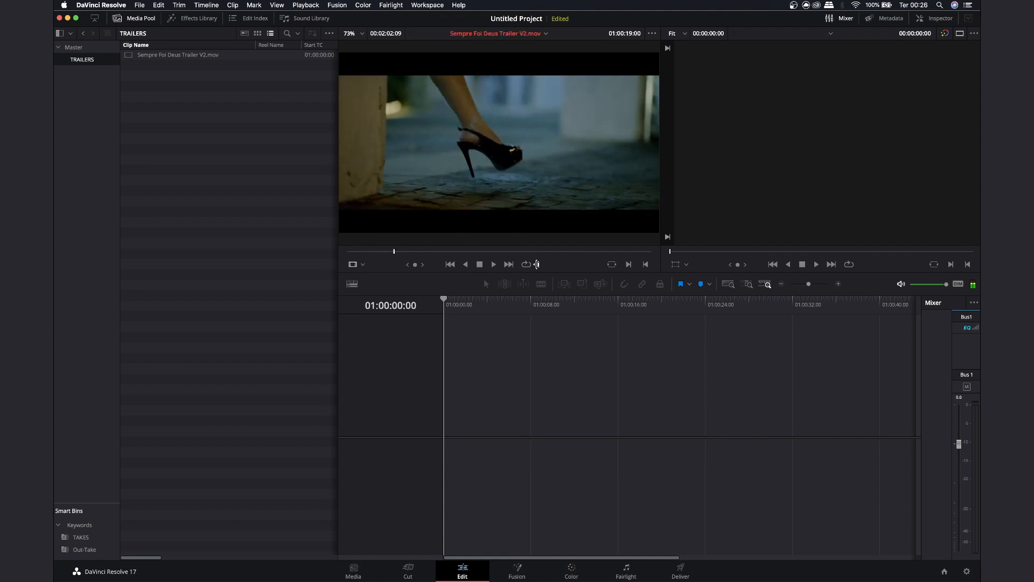
{"action": "left_click", "coordinate": [453, 303]}
{"action": "left_click_drag", "start_coordinate": [458, 204], "coordinate": [523, 447]}
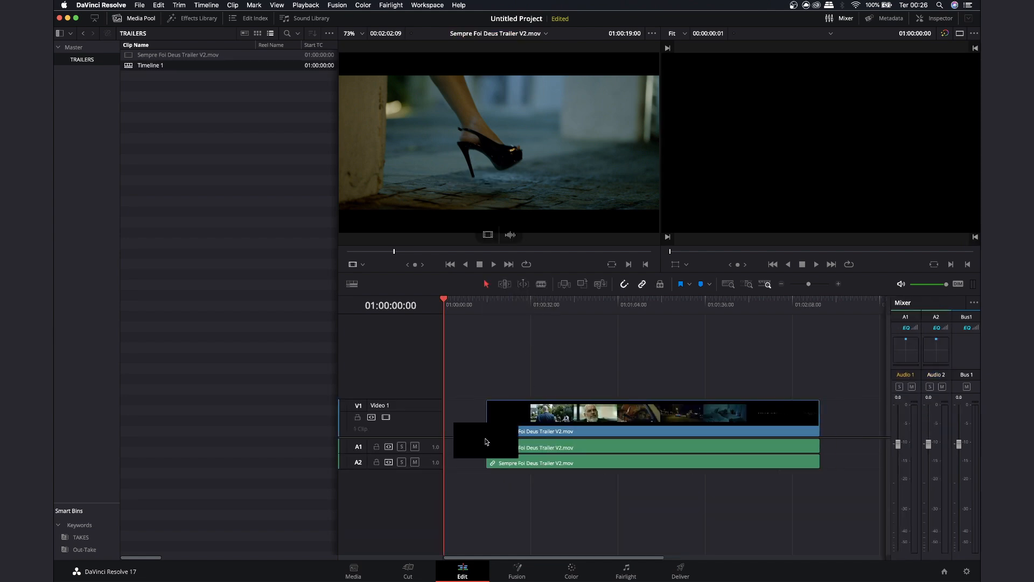
{"action": "key", "text": "super+z"}
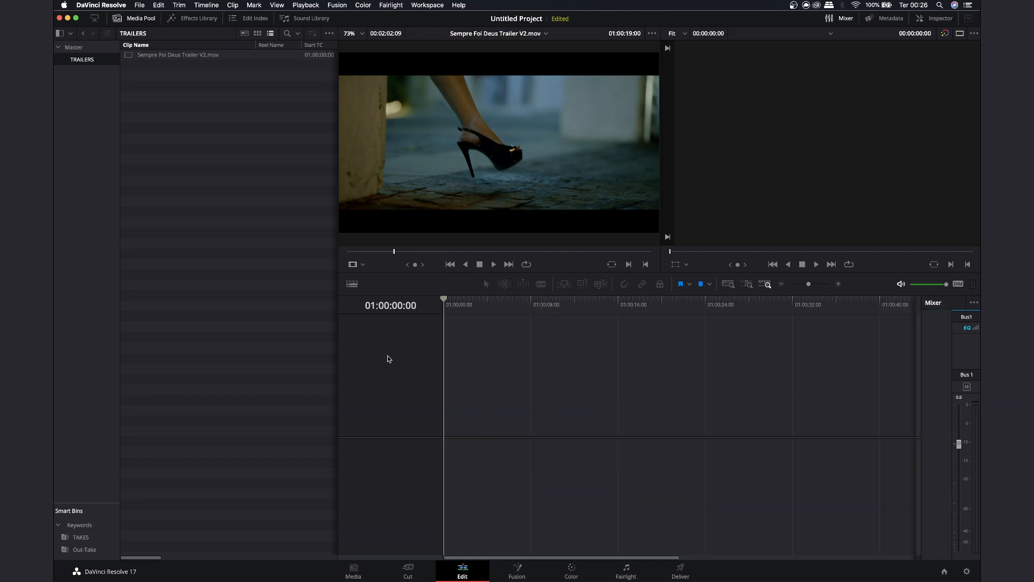
- Set up a new empty timeline in the TRAILERS bin, named Teste, with start timecode 00:00:00:00
{"action": "right_click", "coordinate": [197, 120]}
{"action": "mouse_move", "coordinate": [269, 123]}
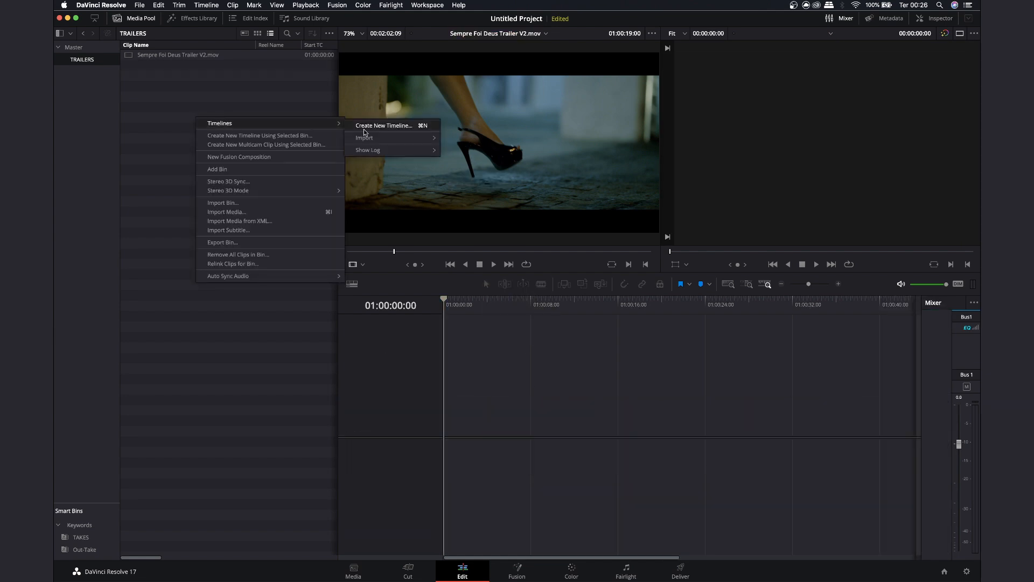
{"action": "left_click", "coordinate": [395, 128]}
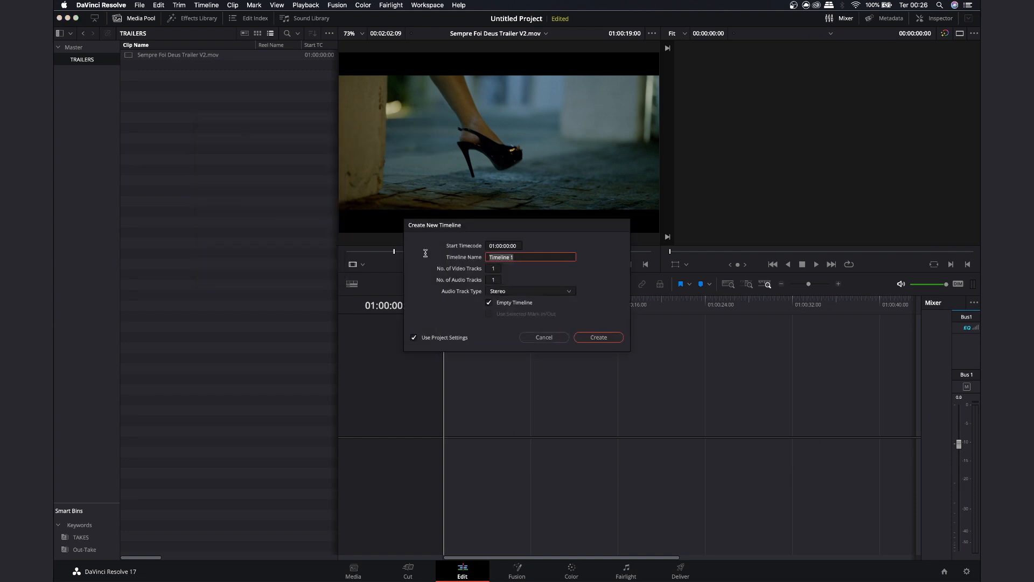
{"action": "type", "text": "Teste"}
{"action": "left_click_drag", "start_coordinate": [525, 224], "coordinate": [524, 216]}
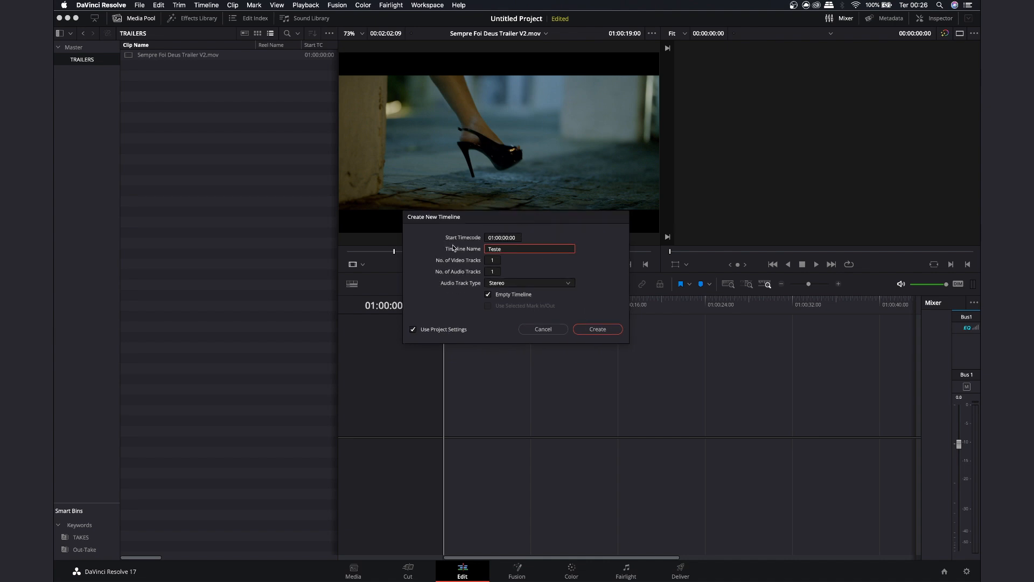
{"action": "left_click", "coordinate": [492, 237]}
{"action": "left_click_drag", "start_coordinate": [505, 219], "coordinate": [506, 214]}
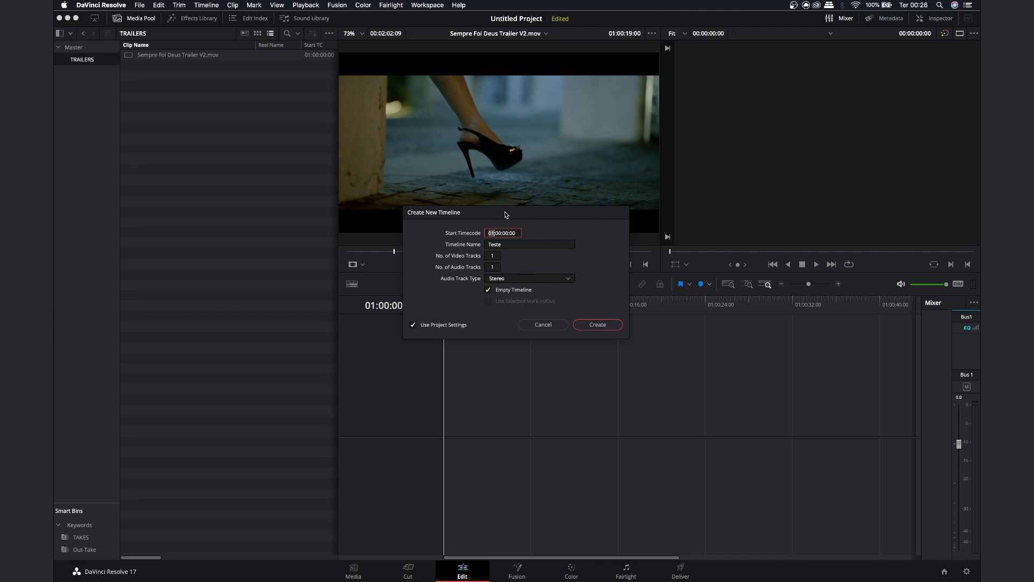
{"action": "type", "text": "0"}
{"action": "left_click_drag", "start_coordinate": [504, 215], "coordinate": [500, 206]}
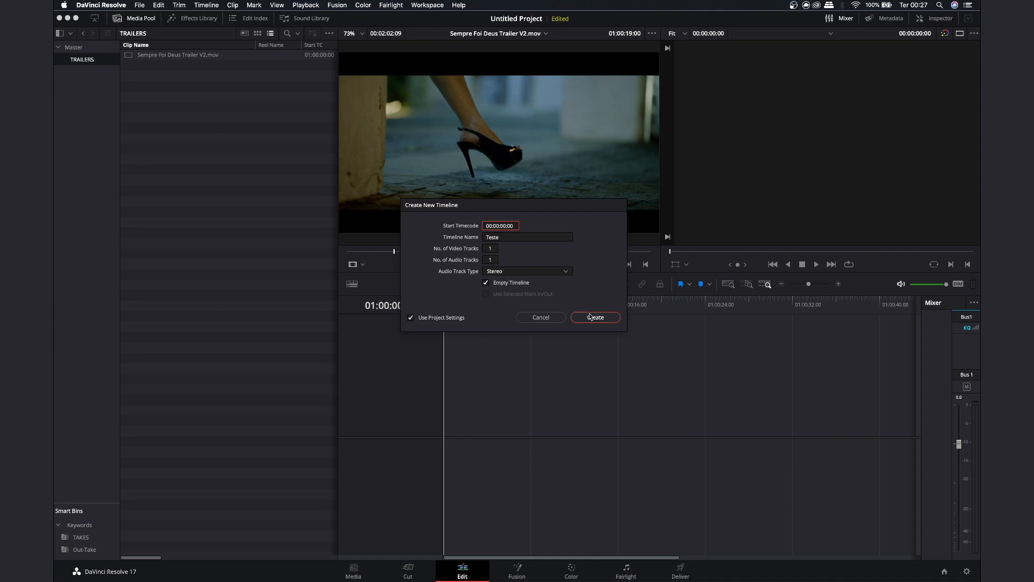
{"action": "left_click_drag", "start_coordinate": [504, 206], "coordinate": [516, 192]}
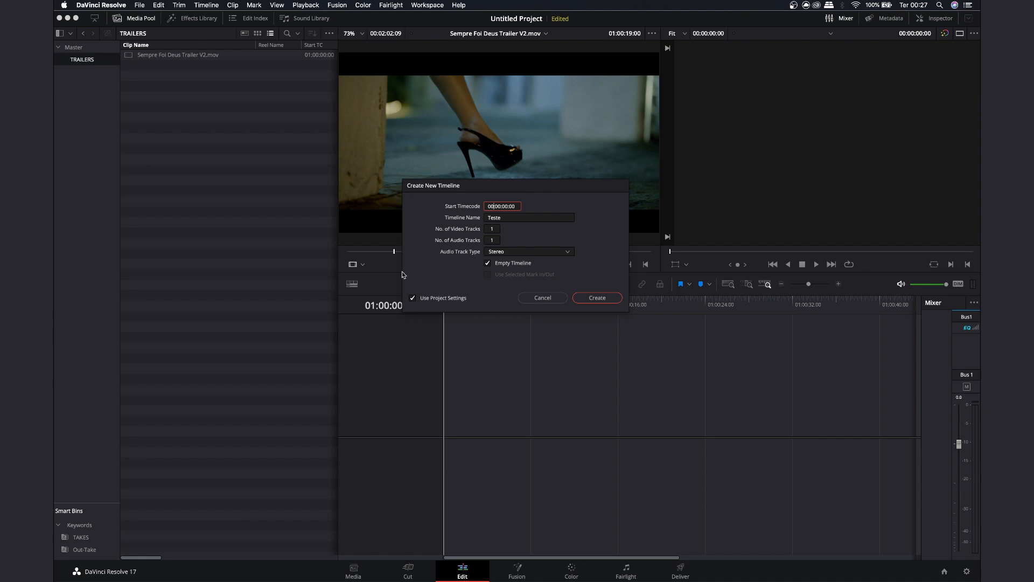
- Turn off the project settings for the new timeline, review its format options and create it
{"action": "left_click", "coordinate": [412, 299]}
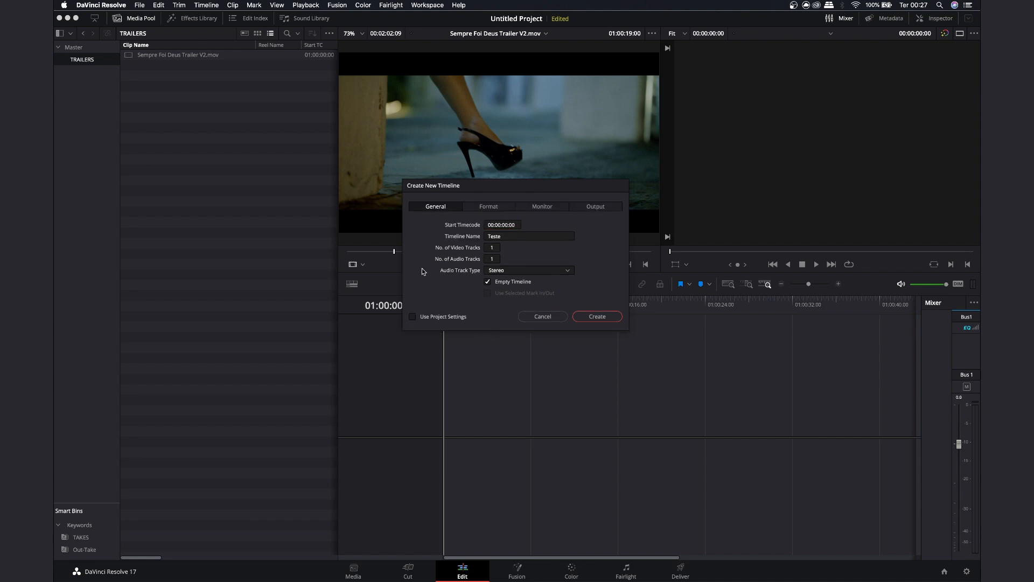
{"action": "left_click", "coordinate": [482, 201]}
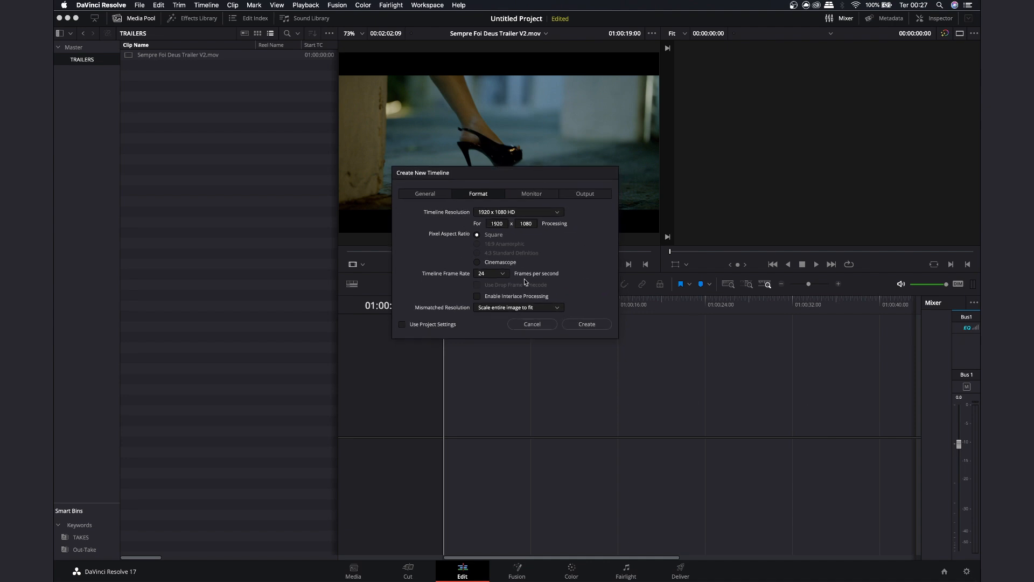
{"action": "left_click", "coordinate": [586, 323]}
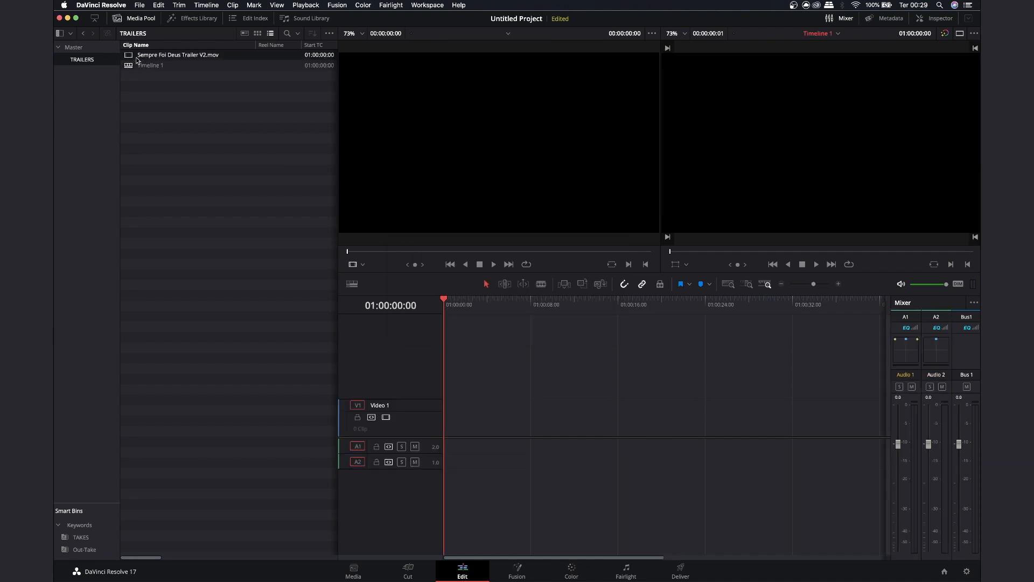
- Load the trailer clip in the source viewer and mark a first range starting at 01:00:17:09
{"action": "double_click", "coordinate": [140, 55]}
{"action": "left_click_drag", "start_coordinate": [348, 252], "coordinate": [390, 251]}
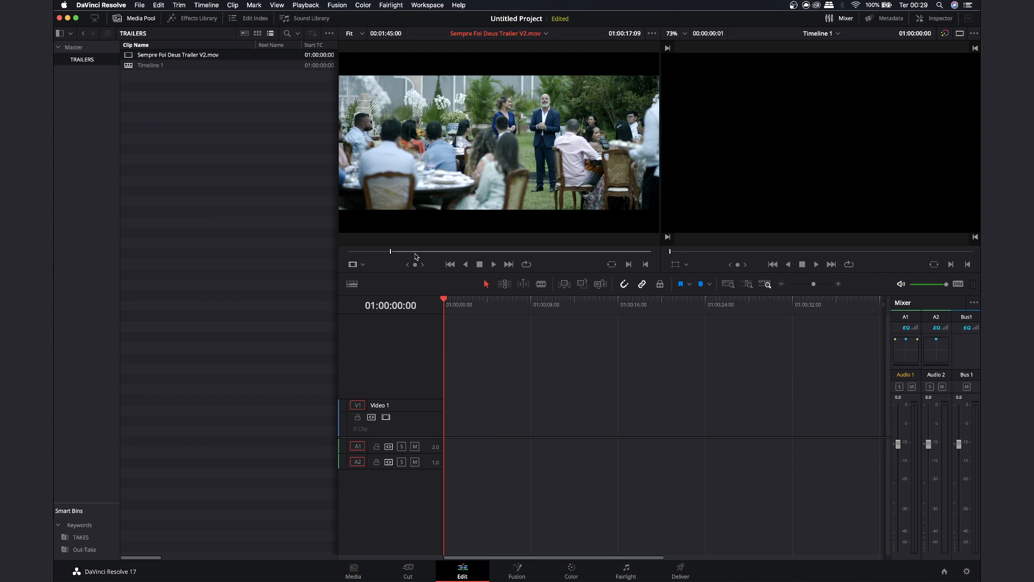
{"action": "left_click_drag", "start_coordinate": [400, 254], "coordinate": [435, 255]}
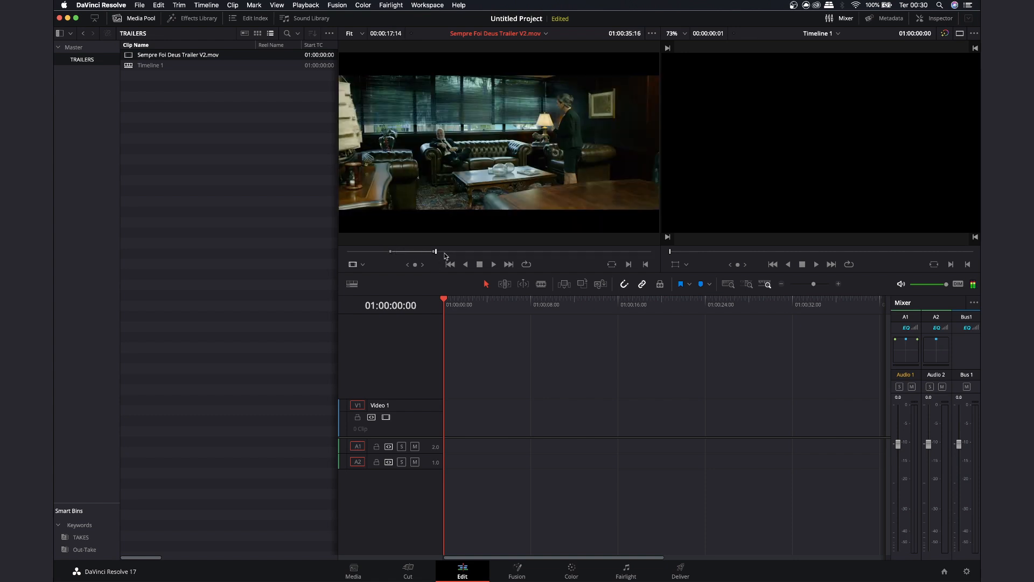
- Mark the source clip's in point at 01:00:26:12 and its out point at 01:00:45:08
{"action": "left_click", "coordinate": [414, 252]}
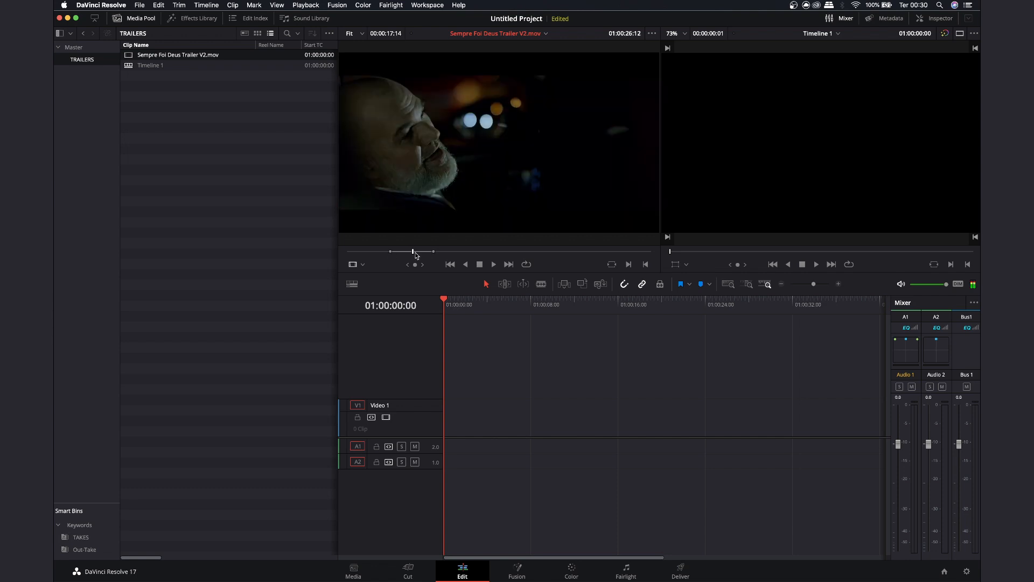
{"action": "key", "text": "i"}
{"action": "key", "text": "space"}
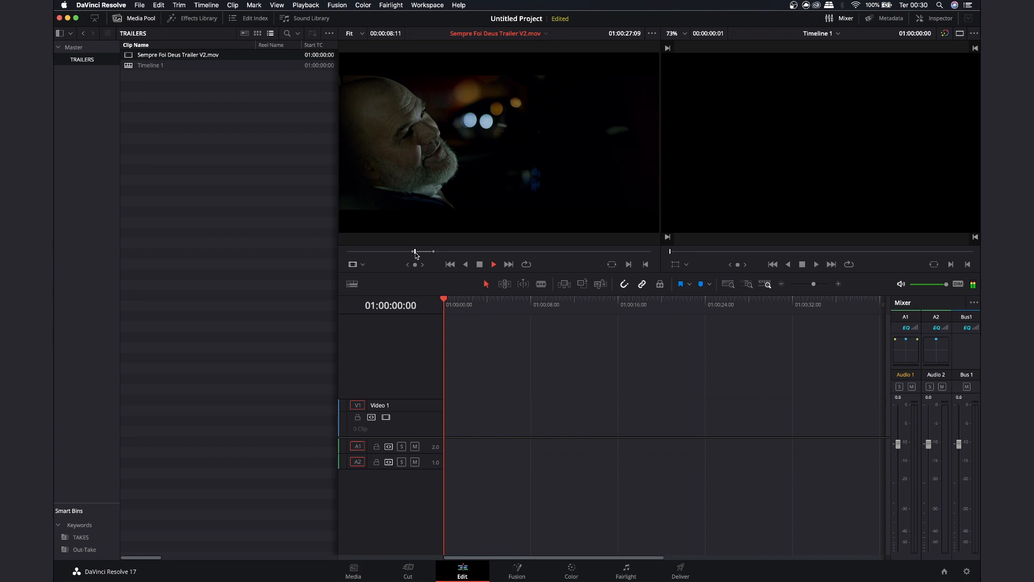
{"action": "left_click_drag", "start_coordinate": [416, 253], "coordinate": [460, 252]}
{"action": "key", "text": "o"}
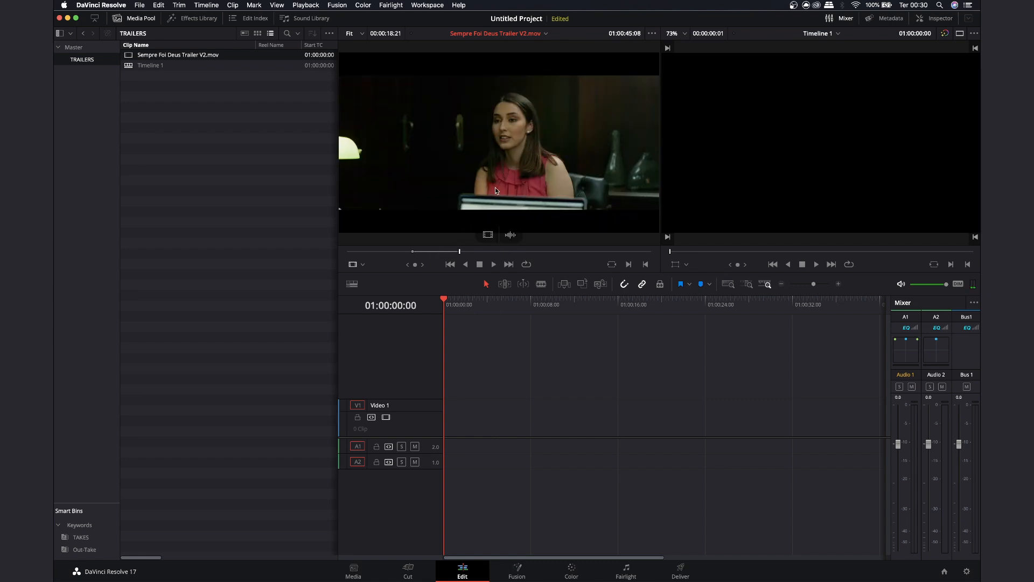
- Try adding only the video and only the audio of the marked range to the timeline, and delete both
{"action": "left_click_drag", "start_coordinate": [487, 234], "coordinate": [487, 420]}
{"action": "left_click_drag", "start_coordinate": [510, 235], "coordinate": [487, 456]}
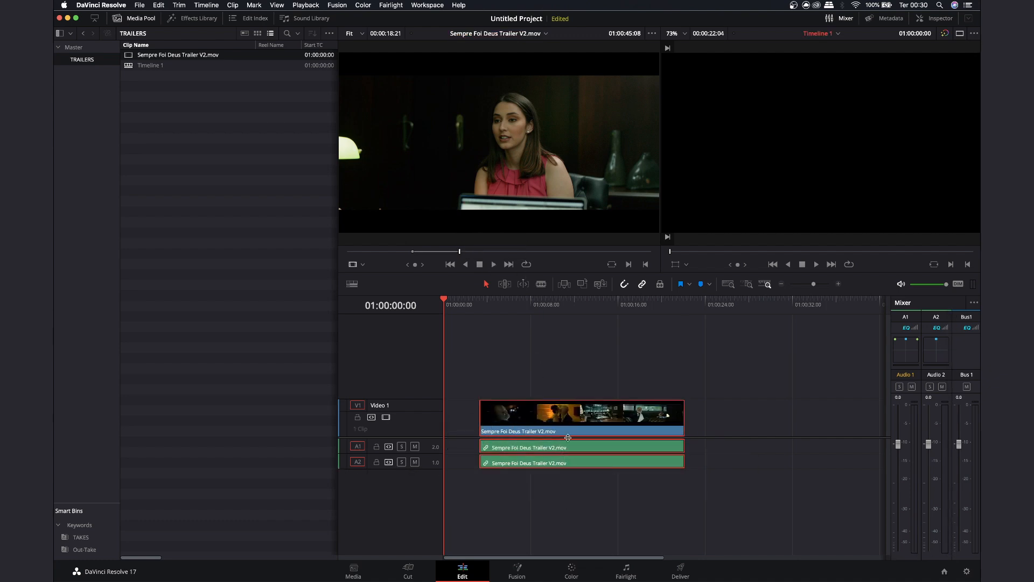
{"action": "key", "text": "BackSpace"}
- Try adding the whole marked range, video and audio together, to the timeline, and delete it
{"action": "left_click_drag", "start_coordinate": [505, 168], "coordinate": [457, 438]}
{"action": "left_click_drag", "start_coordinate": [496, 383], "coordinate": [543, 476]}
{"action": "key", "text": "BackSpace"}
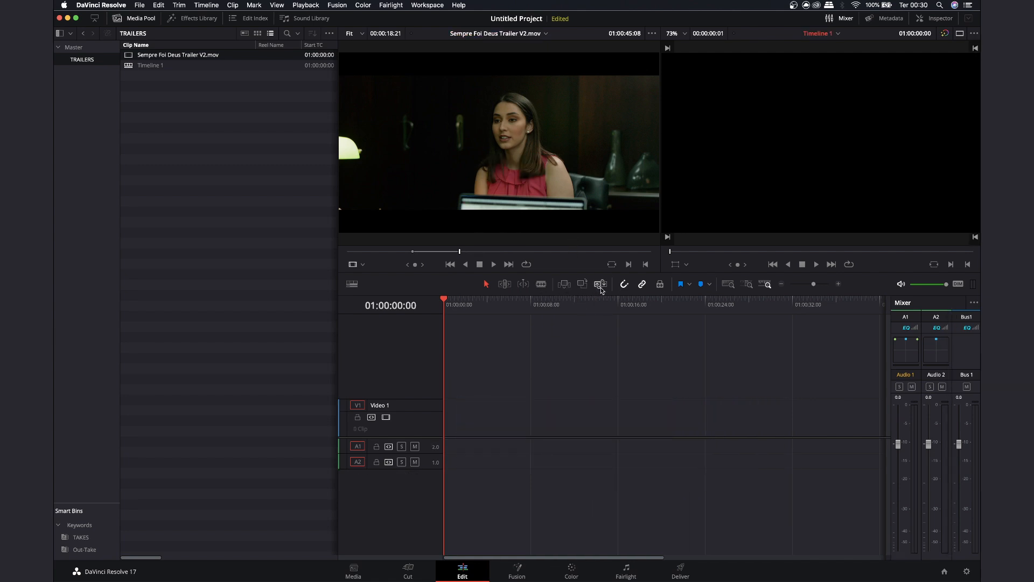
- Place the marked range at the timeline's start, insert it again at 01:00:07:19 and play the sequence from the beginning
{"action": "left_click", "coordinate": [567, 290]}
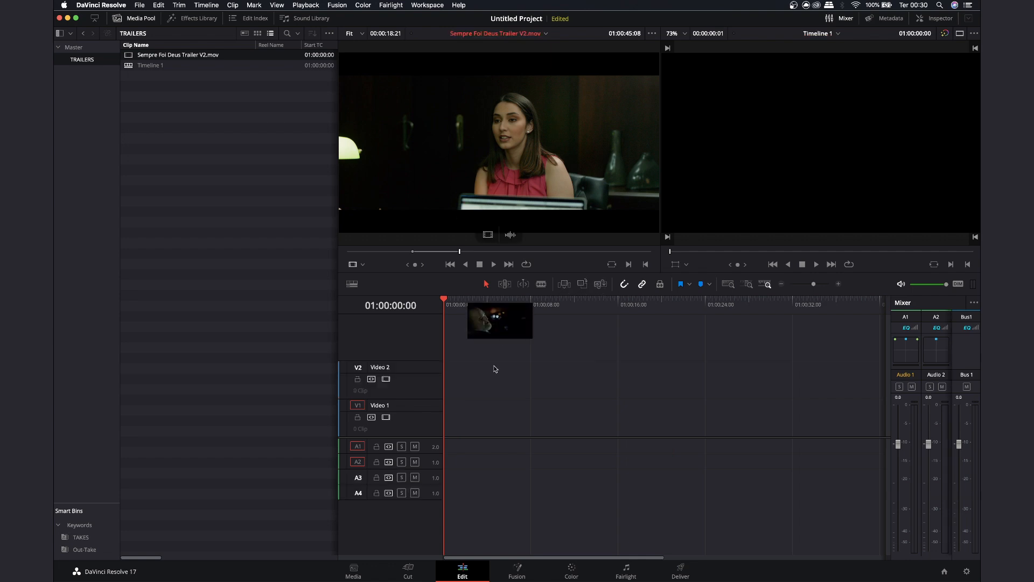
{"action": "left_click_drag", "start_coordinate": [493, 310], "coordinate": [528, 311]}
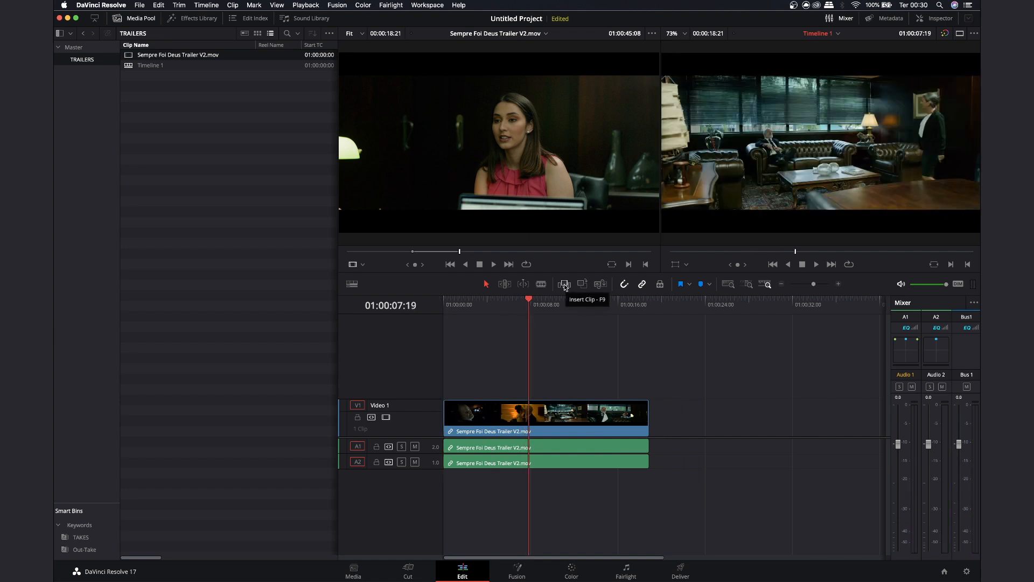
{"action": "left_click", "coordinate": [565, 286]}
{"action": "left_click_drag", "start_coordinate": [603, 317], "coordinate": [440, 331]}
{"action": "key", "text": "space"}
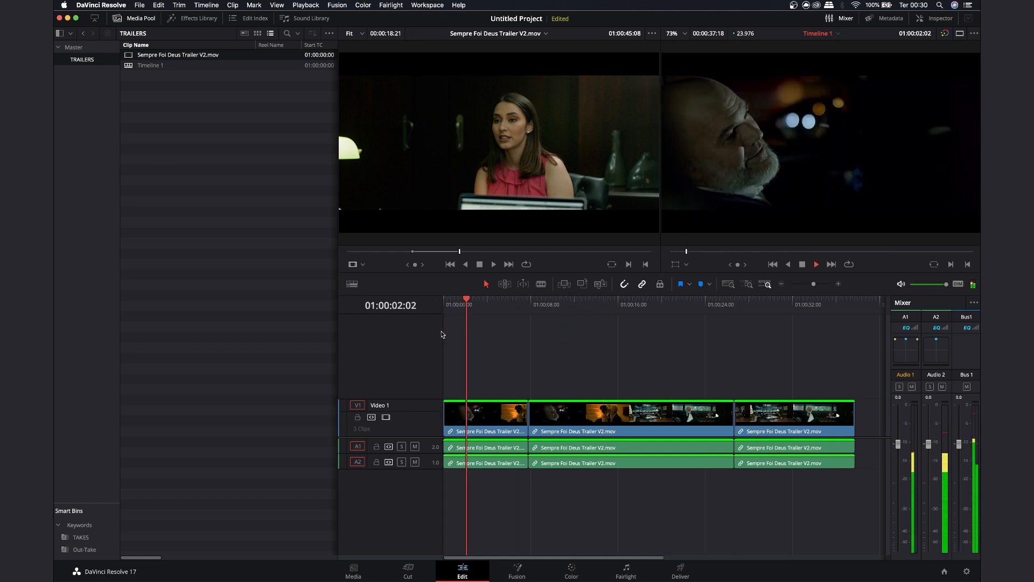
- Undo the insert, overwrite the timeline from 01:00:07:19 with the marked range and play across the cut
{"action": "key", "text": "super+z"}
{"action": "key", "text": "super+z"}
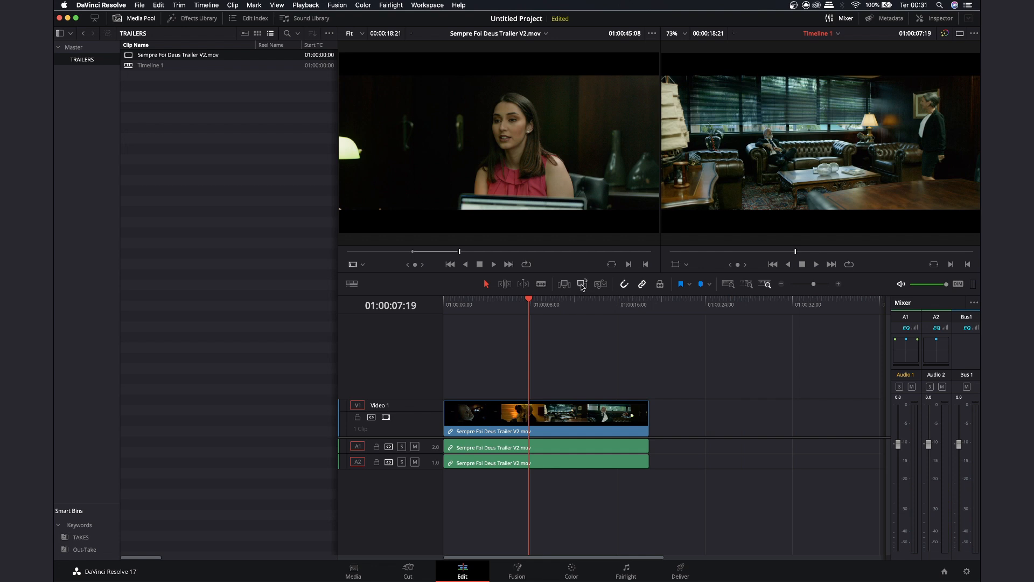
{"action": "left_click", "coordinate": [582, 285]}
{"action": "left_click_drag", "start_coordinate": [532, 308], "coordinate": [502, 308]}
{"action": "key", "text": "space"}
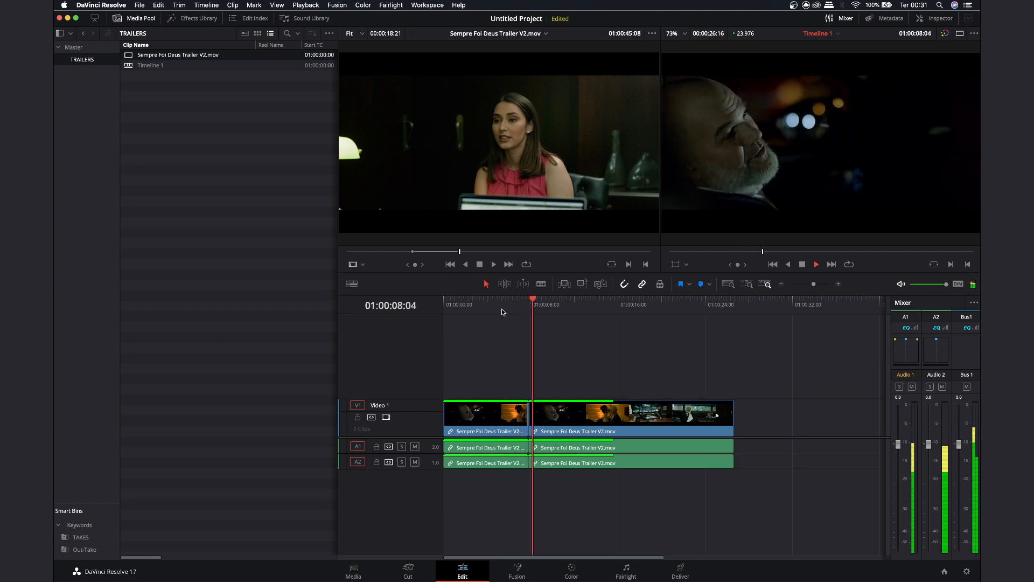
{"action": "key", "text": "space"}
{"action": "left_click_drag", "start_coordinate": [498, 309], "coordinate": [421, 318]}
{"action": "left_click_drag", "start_coordinate": [539, 308], "coordinate": [484, 310]}
- Delete both trailer clips, with their video and audio, from the timeline
{"action": "left_click", "coordinate": [604, 420]}
{"action": "key", "text": "Delete"}
{"action": "left_click_drag", "start_coordinate": [535, 368], "coordinate": [481, 483]}
{"action": "key", "text": "Delete"}
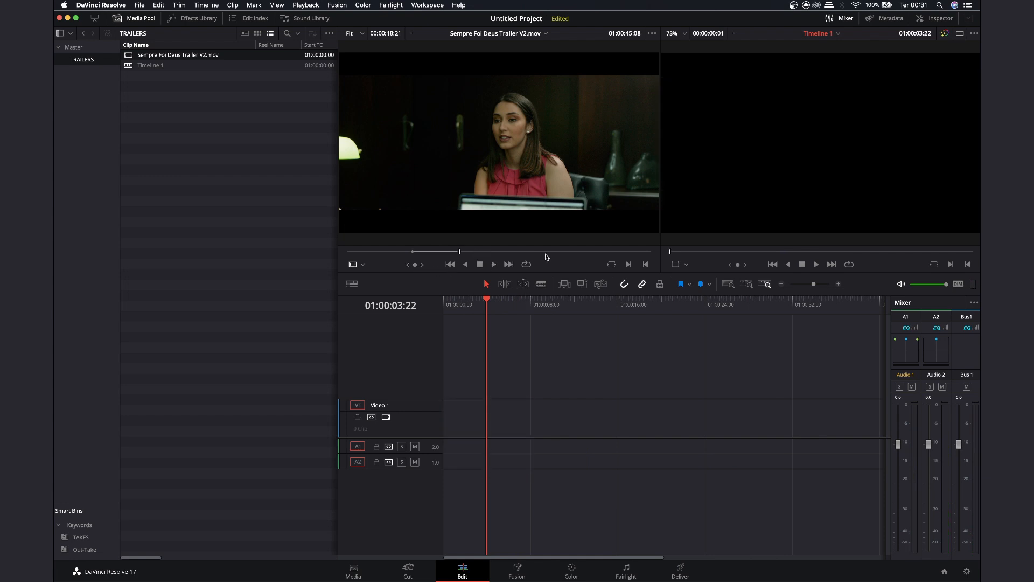
- Add the marked trailer range to the start of the timeline and return the playhead to 01:00:00:00
{"action": "left_click", "coordinate": [468, 251]}
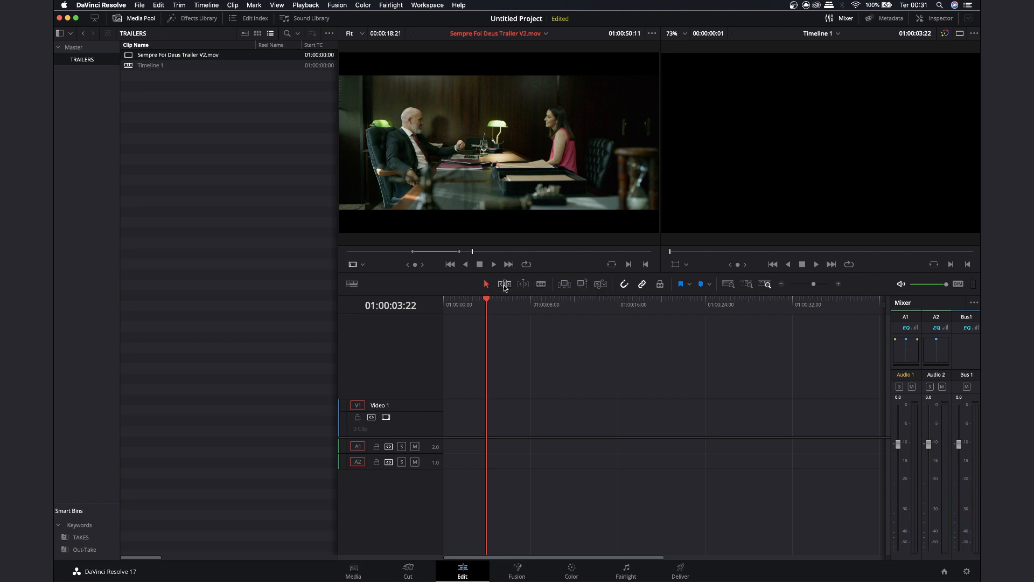
{"action": "left_click", "coordinate": [582, 284]}
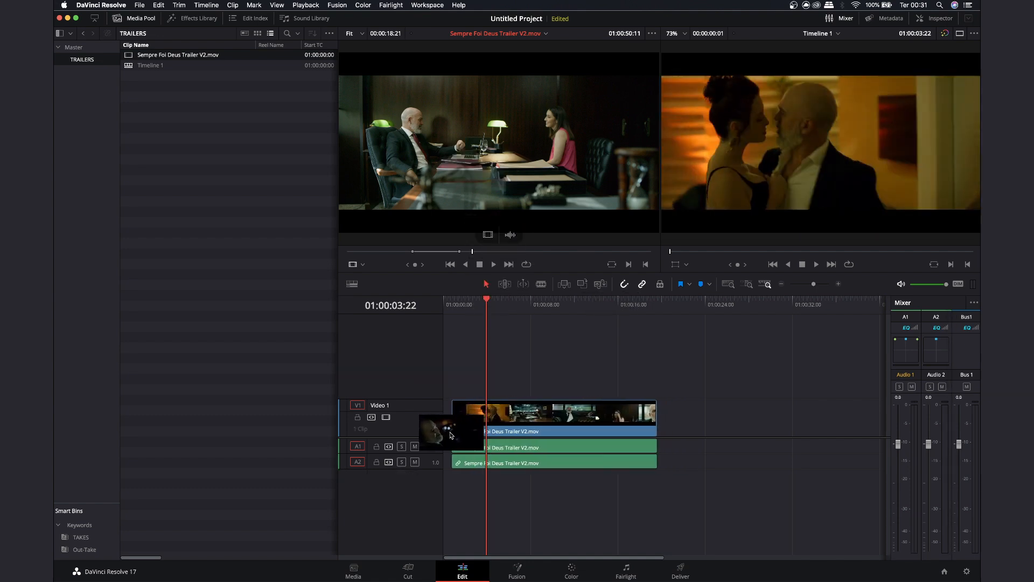
{"action": "left_click_drag", "start_coordinate": [487, 303], "coordinate": [444, 303]}
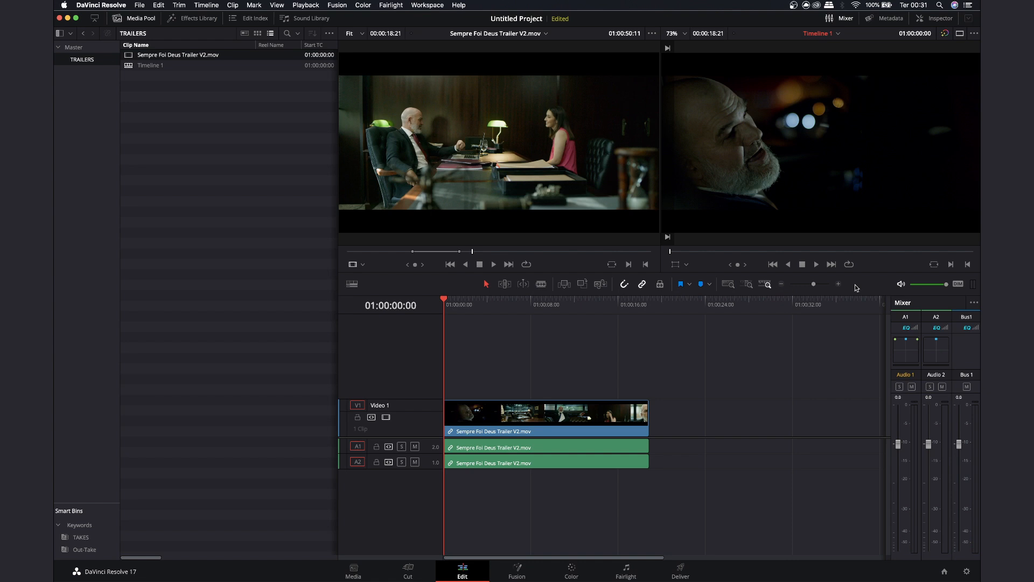
- Move the linked trailer clip later on the timeline, scrub to 01:00:09:01 and return the clip to the timeline's start by its audio
{"action": "left_click_drag", "start_coordinate": [458, 306], "coordinate": [434, 308]}
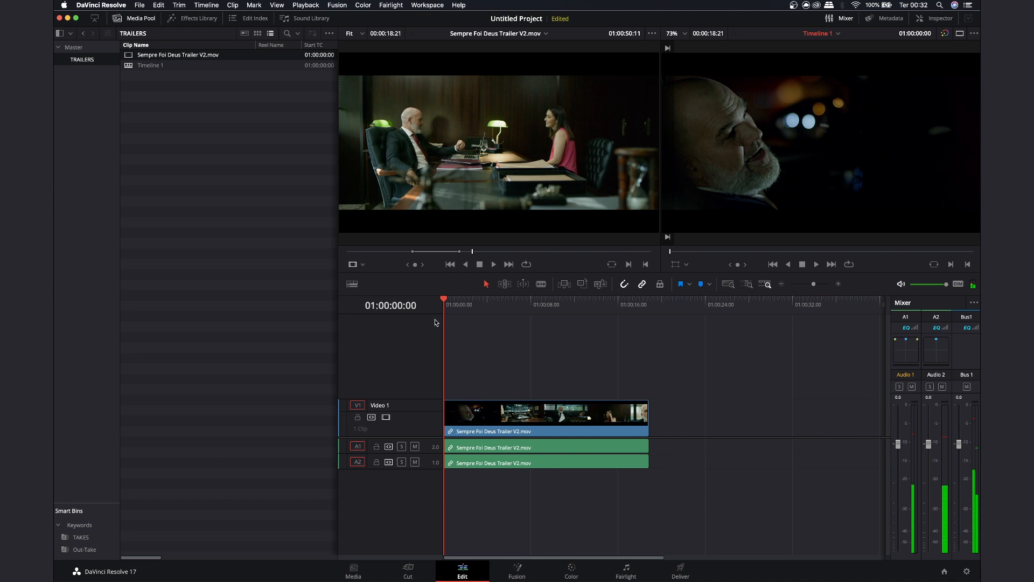
{"action": "mouse_move", "coordinate": [514, 417]}
{"action": "left_mouse_down"}
{"action": "mouse_move", "coordinate": [695, 419]}
{"action": "mouse_move", "coordinate": [528, 421]}
{"action": "mouse_move", "coordinate": [532, 370]}
{"action": "mouse_move", "coordinate": [525, 421]}
{"action": "left_mouse_up"}
{"action": "left_click", "coordinate": [536, 306]}
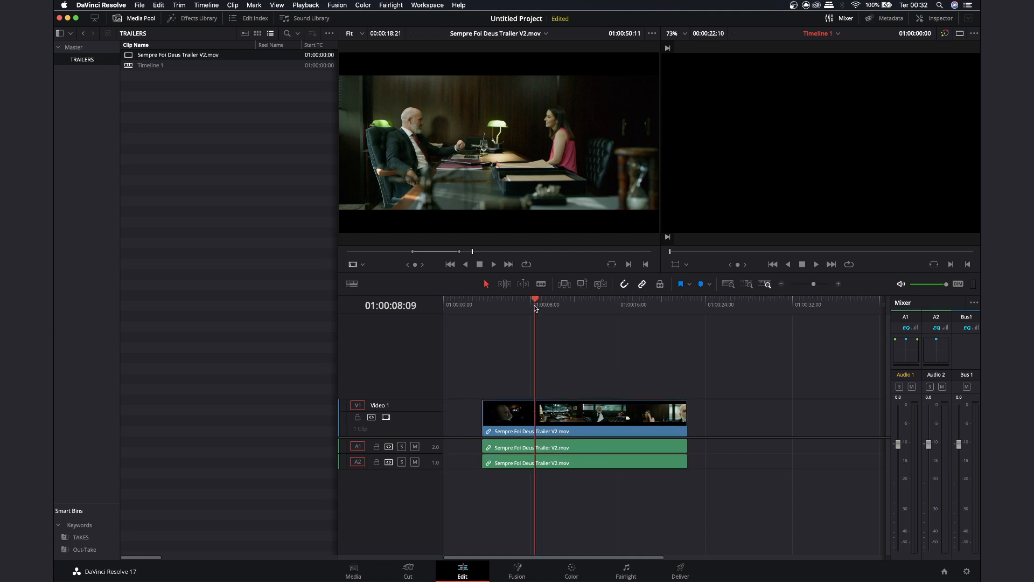
{"action": "left_click_drag", "start_coordinate": [536, 307], "coordinate": [542, 306]}
{"action": "left_click_drag", "start_coordinate": [528, 455], "coordinate": [490, 455]}
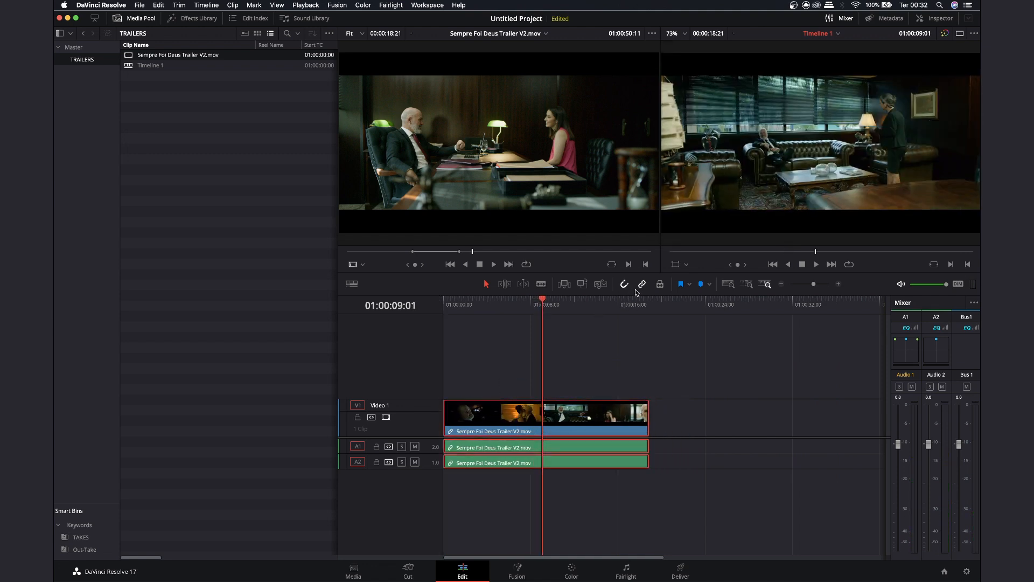
- Turn off linked selection, move only the video clip up to a new Video 2 track and return it to Video 1
{"action": "left_click", "coordinate": [531, 370]}
{"action": "left_click_drag", "start_coordinate": [522, 412], "coordinate": [519, 377]}
{"action": "left_click_drag", "start_coordinate": [484, 480], "coordinate": [506, 463]}
{"action": "left_click_drag", "start_coordinate": [506, 377], "coordinate": [509, 410]}
{"action": "mouse_move", "coordinate": [485, 447]}
{"action": "left_mouse_down"}
{"action": "mouse_move", "coordinate": [504, 490]}
{"action": "mouse_move", "coordinate": [494, 448]}
{"action": "left_mouse_up"}
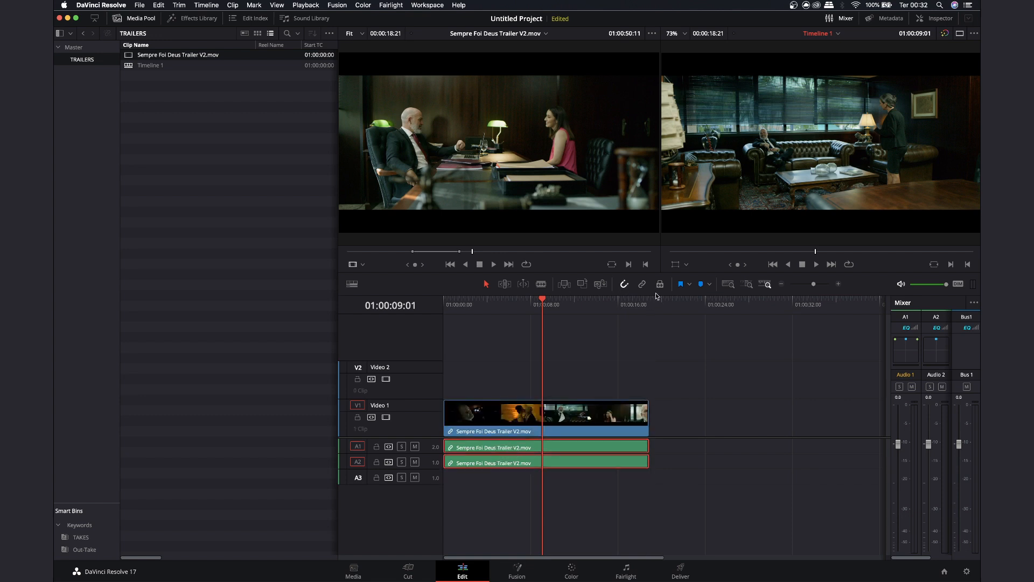
- Shift both audio clips 03:03 later than the video and place the playhead at 01:00:03:03
{"action": "left_click", "coordinate": [539, 413]}
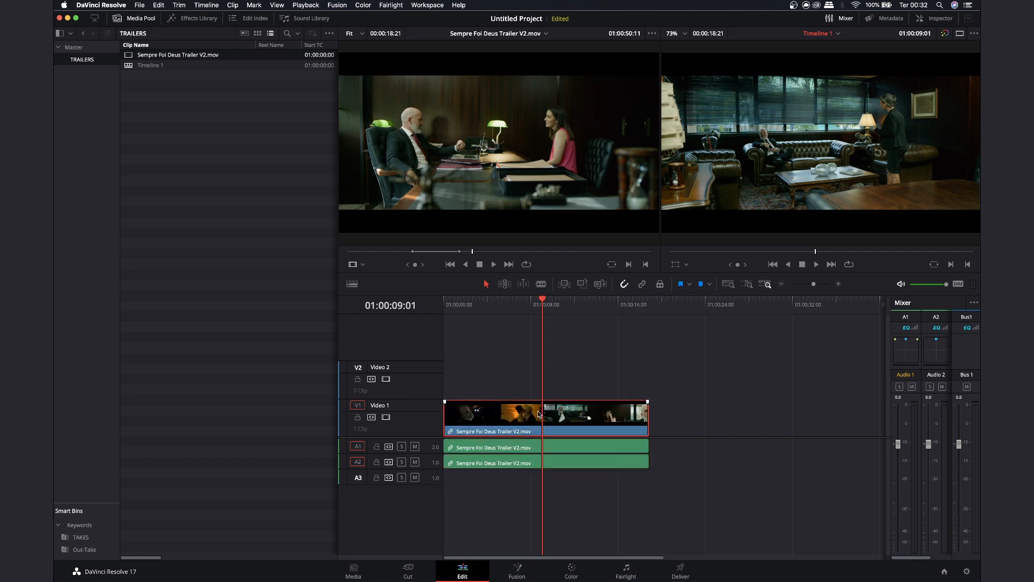
{"action": "left_click_drag", "start_coordinate": [530, 417], "coordinate": [534, 465]}
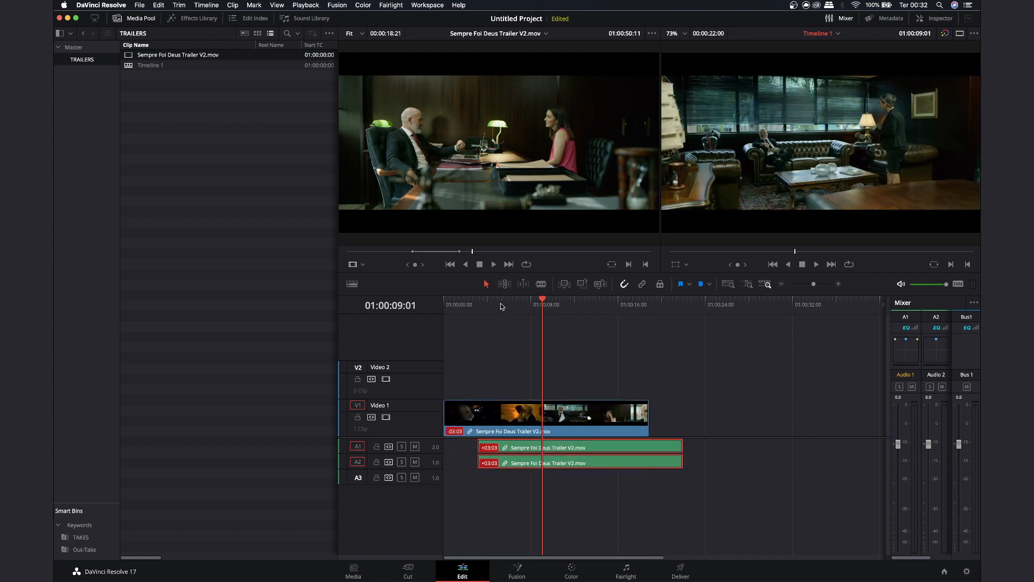
{"action": "left_click_drag", "start_coordinate": [501, 306], "coordinate": [478, 306]}
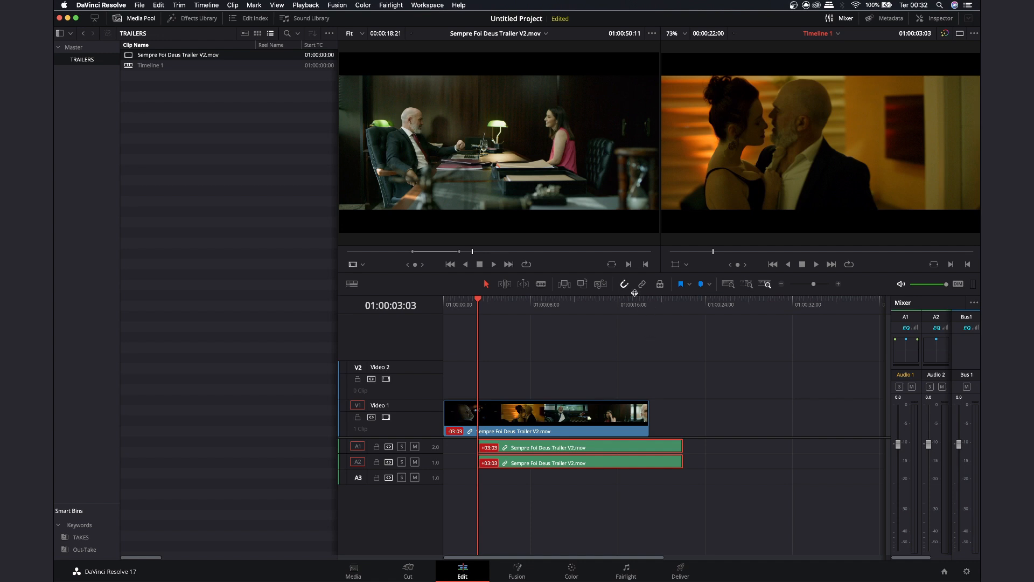
- Turn linked selection back on, move the out-of-sync clips together and realign video and audio at the timeline's start
{"action": "left_click", "coordinate": [614, 362]}
{"action": "mouse_move", "coordinate": [534, 413]}
{"action": "left_mouse_down"}
{"action": "mouse_move", "coordinate": [614, 413]}
{"action": "mouse_move", "coordinate": [544, 413]}
{"action": "left_mouse_up"}
{"action": "left_click", "coordinate": [637, 342]}
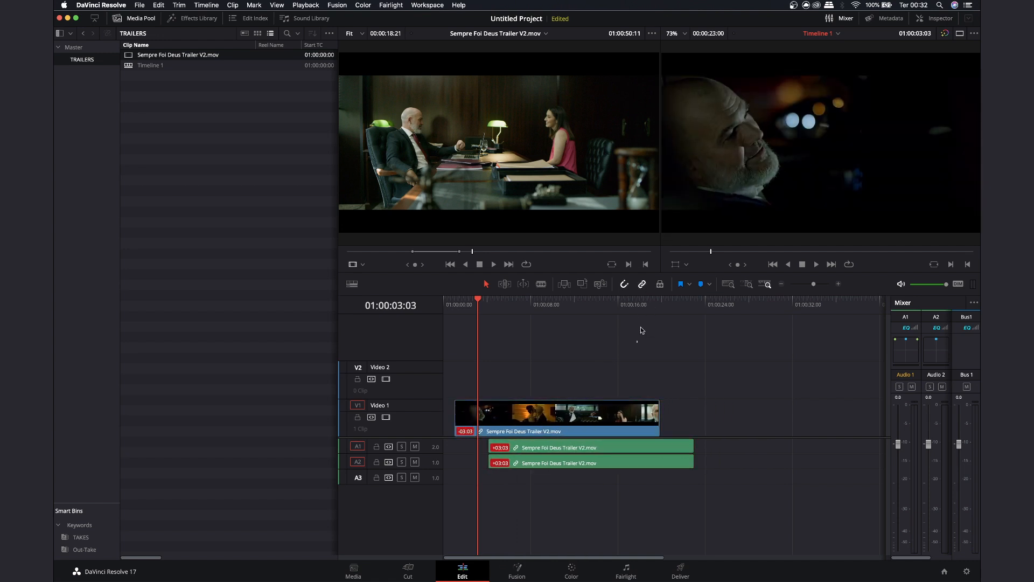
{"action": "left_click_drag", "start_coordinate": [523, 452], "coordinate": [478, 463]}
{"action": "mouse_move", "coordinate": [548, 413]}
{"action": "left_mouse_down"}
{"action": "mouse_move", "coordinate": [580, 413]}
{"action": "mouse_move", "coordinate": [537, 413]}
{"action": "left_mouse_up"}
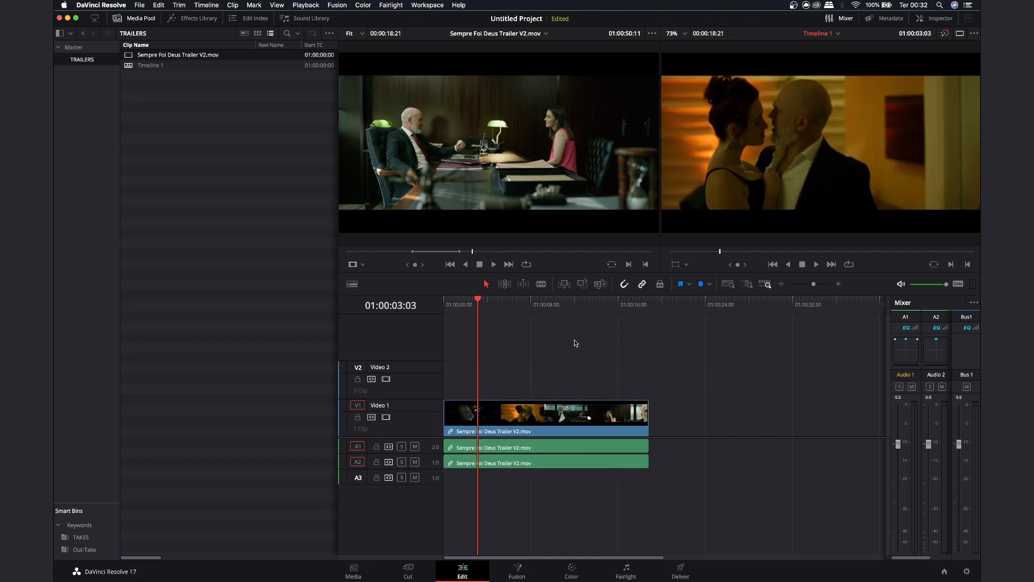
- Scrub to 01:00:02:20 and unlink the trailer clip's video from its audio
{"action": "left_click_drag", "start_coordinate": [488, 304], "coordinate": [475, 305]}
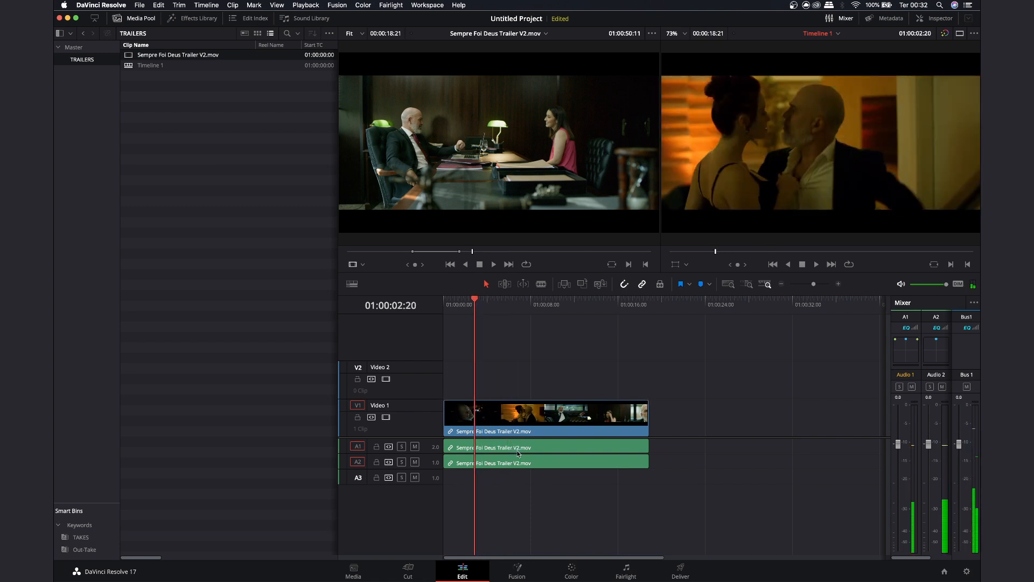
{"action": "right_click", "coordinate": [513, 430]}
{"action": "mouse_move", "coordinate": [585, 323]}
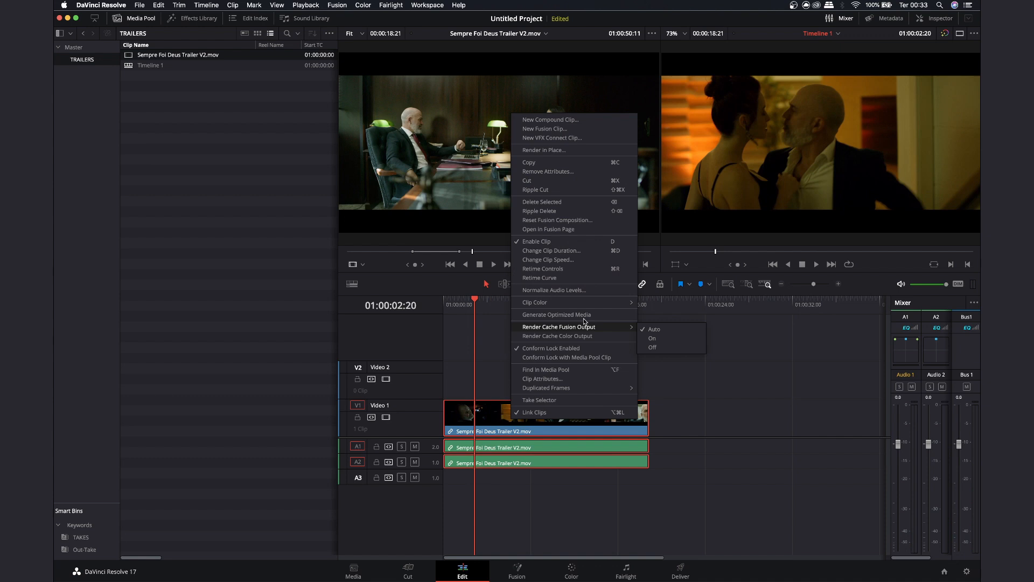
{"action": "left_click", "coordinate": [572, 416]}
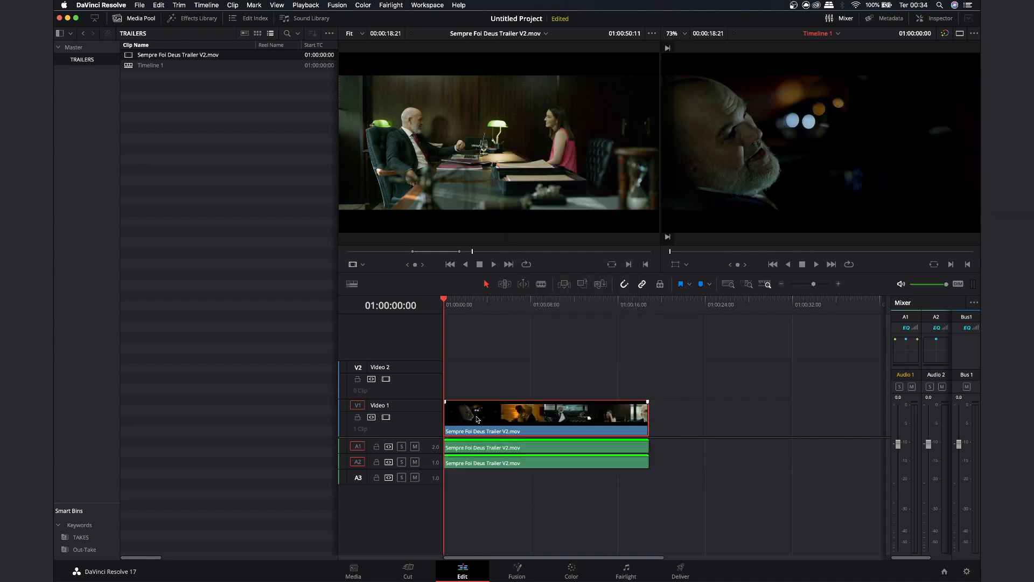
- Select the unlinked video and Audio 1 clips one at a time, scrubbing the timeline to 01:00:05:10
{"action": "mouse_move", "coordinate": [474, 417]}
{"action": "left_mouse_down"}
{"action": "mouse_move", "coordinate": [534, 384]}
{"action": "mouse_move", "coordinate": [512, 422]}
{"action": "mouse_move", "coordinate": [477, 424]}
{"action": "left_mouse_up"}
{"action": "left_click_drag", "start_coordinate": [458, 305], "coordinate": [503, 305]}
{"action": "left_click", "coordinate": [533, 447]}
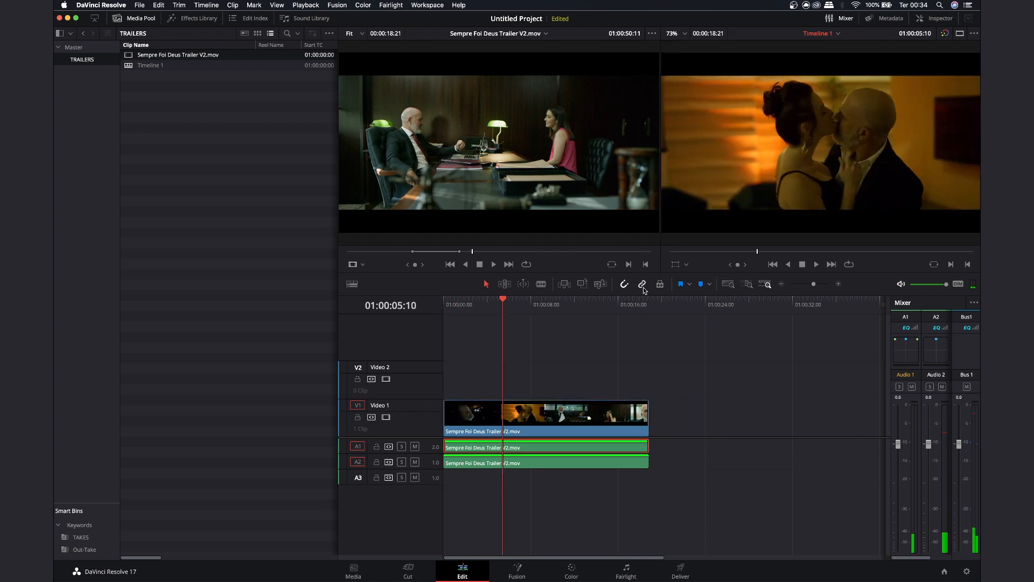
{"action": "left_click", "coordinate": [555, 424]}
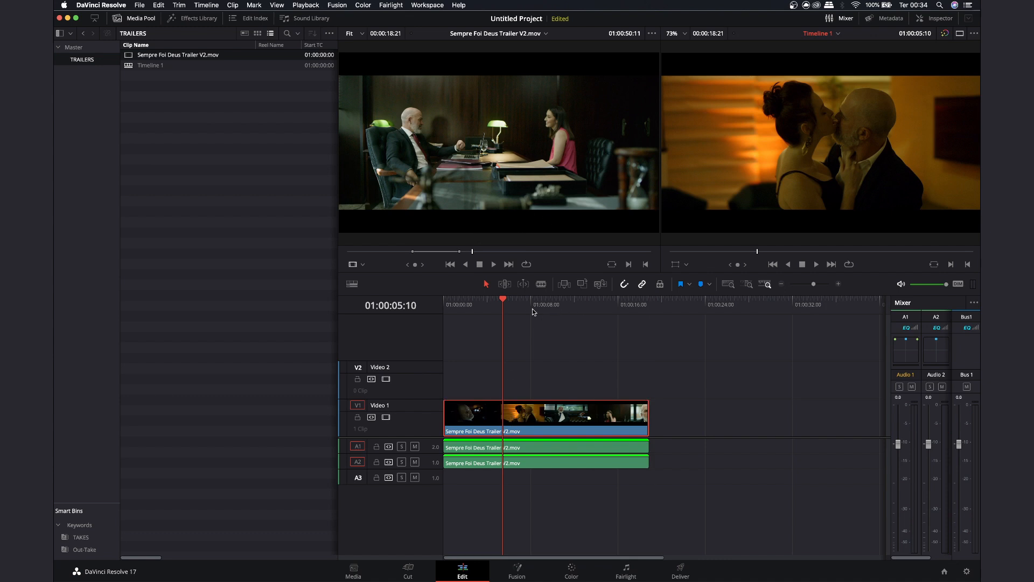
- Select the unlinked video and both audio clips together, move them about 7 seconds later and scrub to 01:00:12:16
{"action": "left_click_drag", "start_coordinate": [505, 309], "coordinate": [501, 307]}
{"action": "left_click_drag", "start_coordinate": [468, 360], "coordinate": [476, 476]}
{"action": "left_click_drag", "start_coordinate": [464, 364], "coordinate": [494, 486]}
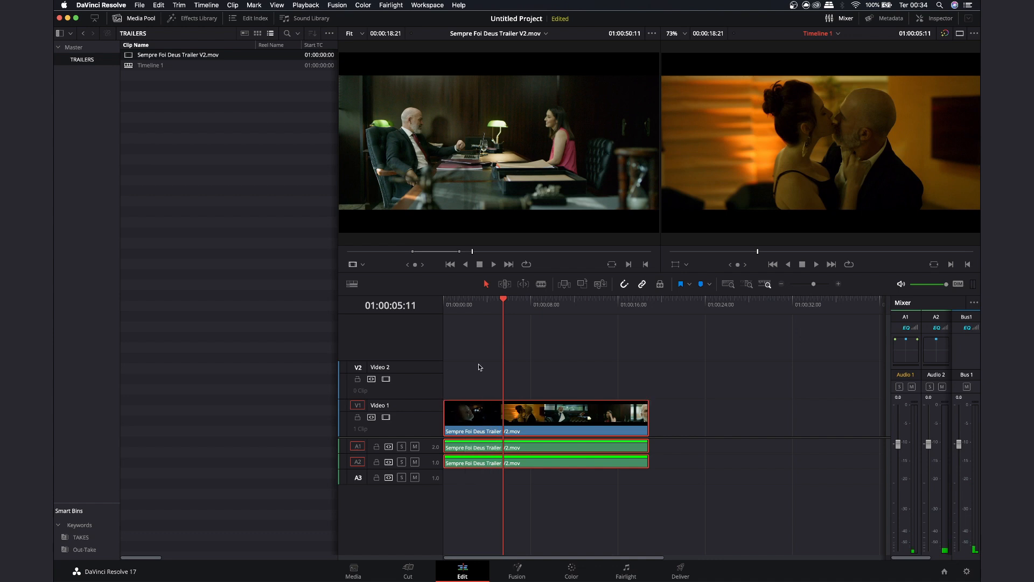
{"action": "left_click_drag", "start_coordinate": [475, 413], "coordinate": [557, 412]}
{"action": "left_click_drag", "start_coordinate": [571, 304], "coordinate": [582, 305]}
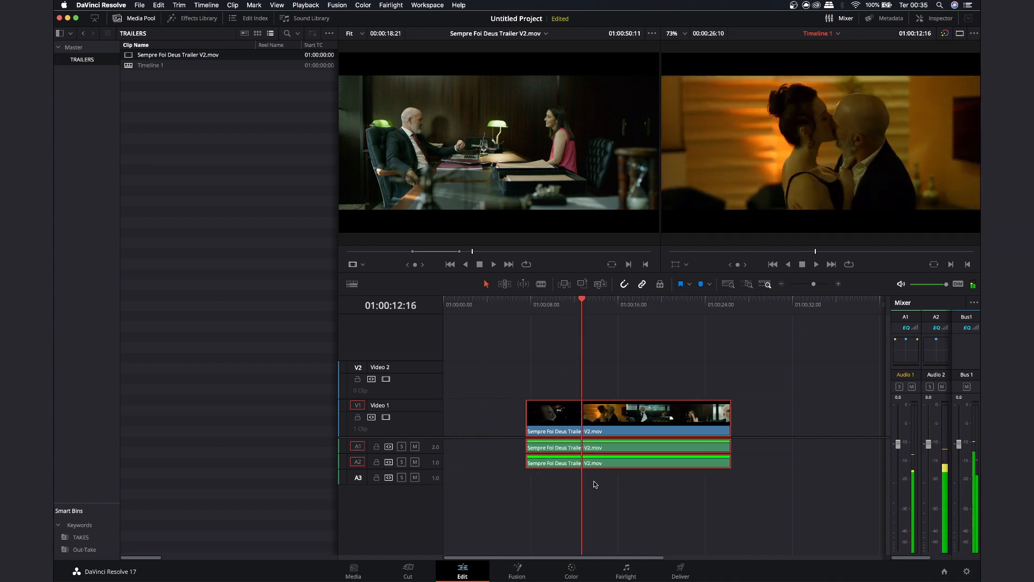
- Deselect the group, shift the video clip alone slightly later and realign it with its audio
{"action": "left_click_drag", "start_coordinate": [559, 350], "coordinate": [704, 512]}
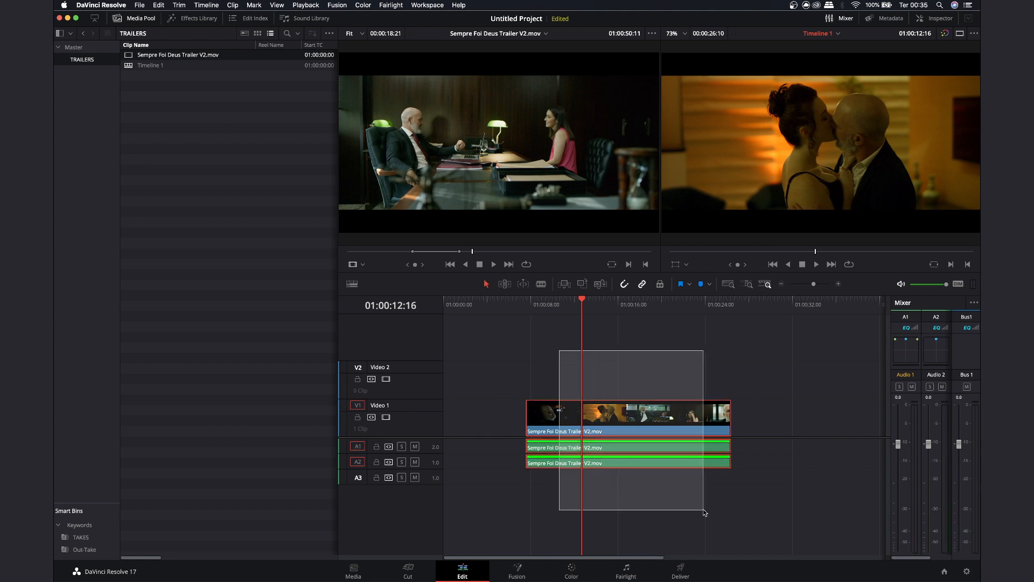
{"action": "left_click_drag", "start_coordinate": [704, 512], "coordinate": [705, 512]}
{"action": "left_click", "coordinate": [520, 376]}
{"action": "left_click", "coordinate": [524, 416]}
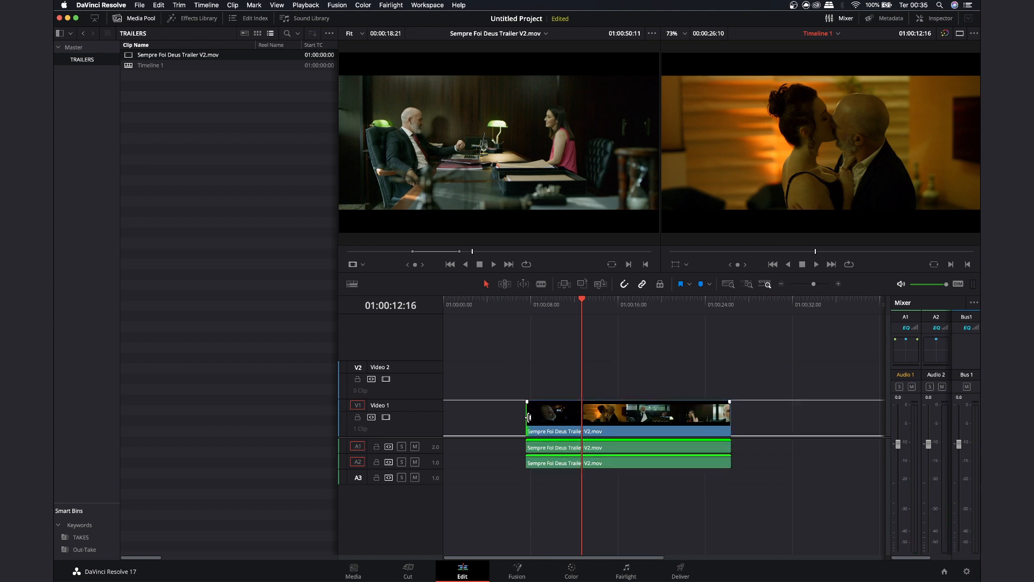
{"action": "mouse_move", "coordinate": [535, 417]}
{"action": "left_mouse_down"}
{"action": "mouse_move", "coordinate": [545, 417]}
{"action": "mouse_move", "coordinate": [525, 419]}
{"action": "mouse_move", "coordinate": [553, 417]}
{"action": "left_mouse_up"}
{"action": "mouse_move", "coordinate": [729, 414]}
{"action": "left_mouse_down"}
{"action": "mouse_move", "coordinate": [672, 417]}
{"action": "mouse_move", "coordinate": [730, 417]}
{"action": "left_mouse_up"}
{"action": "left_click_drag", "start_coordinate": [554, 420], "coordinate": [525, 421]}
- Move the video and both audio clips together back to the timeline's start and set the playhead to 01:00:04:03
{"action": "left_click_drag", "start_coordinate": [503, 401], "coordinate": [582, 494]}
{"action": "left_click_drag", "start_coordinate": [568, 415], "coordinate": [482, 415]}
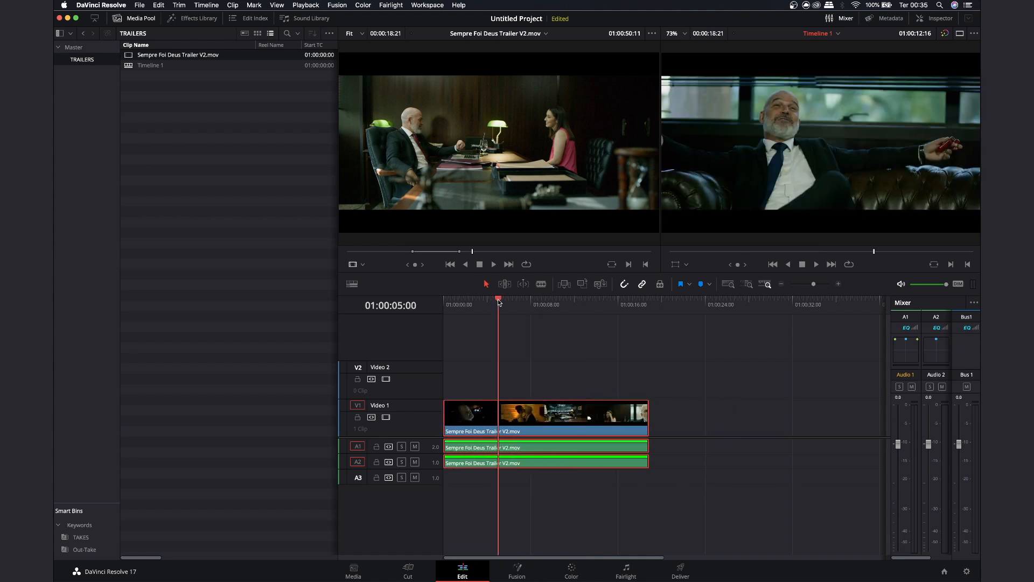
{"action": "left_click", "coordinate": [489, 301]}
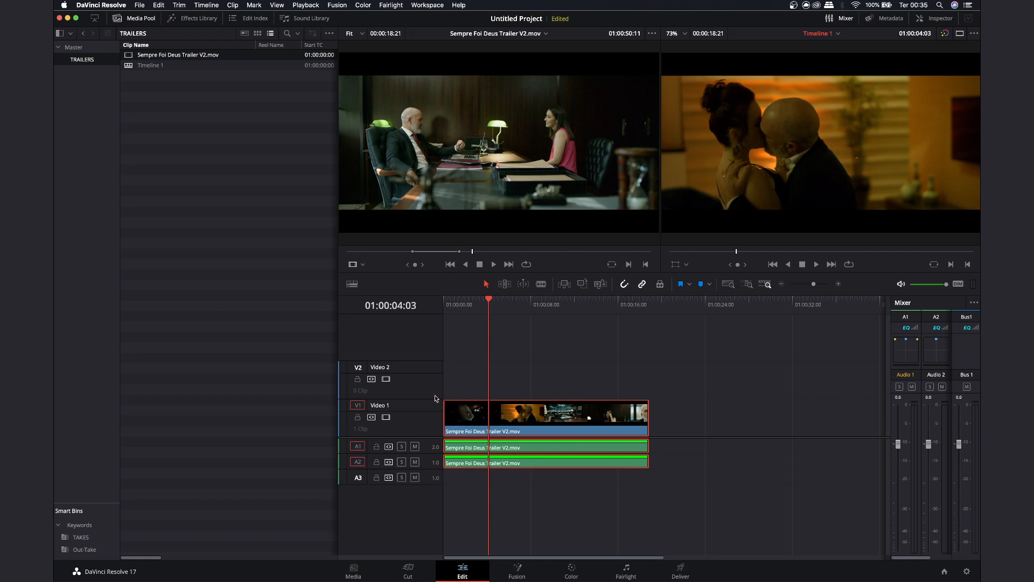
- Increase the Video 1 track height and zoom the timeline in and out horizontally around the playhead
{"action": "left_click_drag", "start_coordinate": [432, 401], "coordinate": [432, 383]}
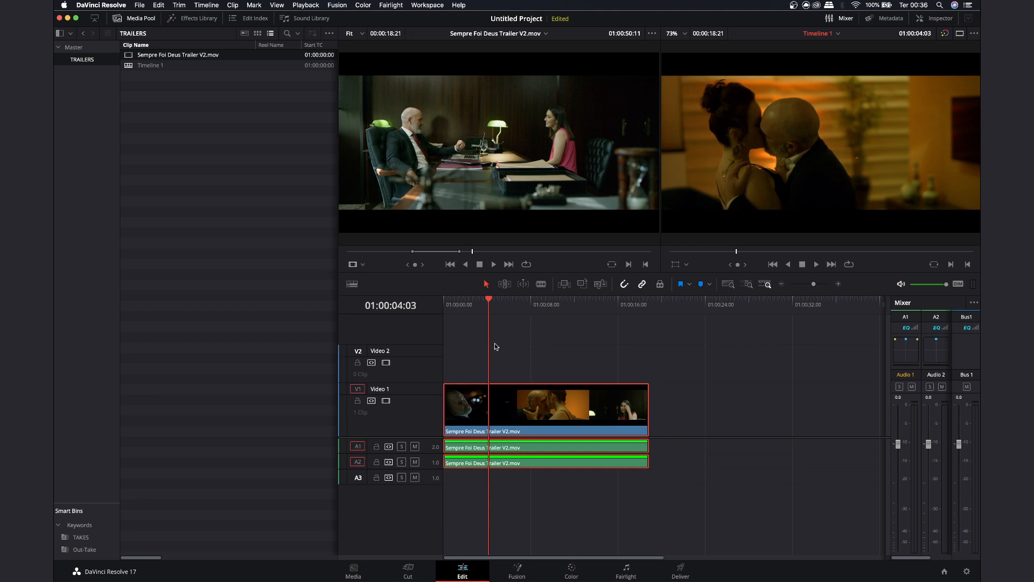
{"action": "key", "text": "super+equal"}
{"action": "key", "text": "super+equal"}
{"action": "key", "text": "super+equal"}
{"action": "key", "text": "super+equal"}
{"action": "key", "text": "super+minus"}
{"action": "key", "text": "super+minus"}
{"action": "key", "text": "super+minus"}
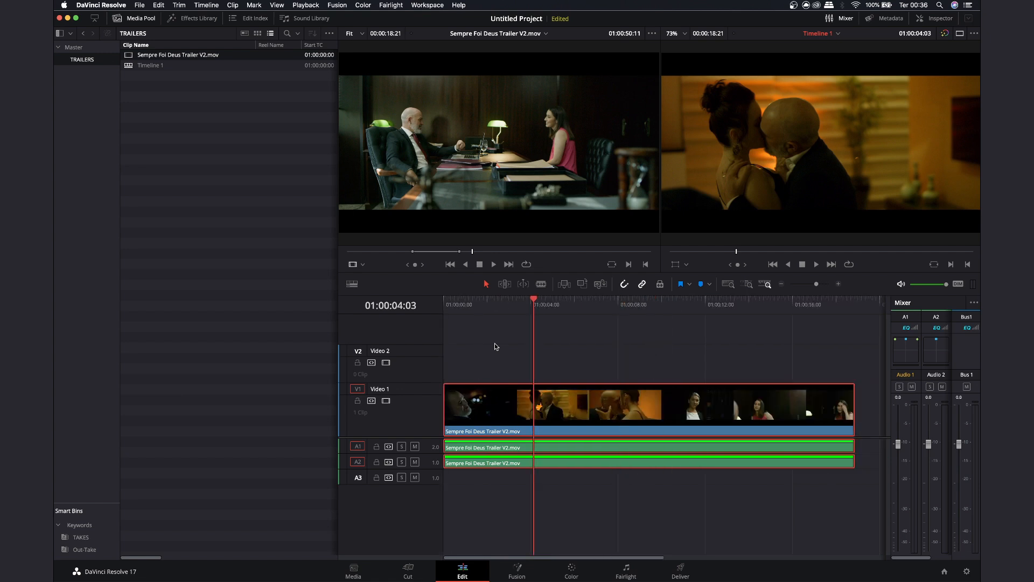
- Compare the full-extent, close-up and Custom Zoom timeline views, play the clip briefly and return the playhead to 01:00:00:00
{"action": "left_click_drag", "start_coordinate": [817, 284], "coordinate": [810, 284]}
{"action": "left_click", "coordinate": [729, 285]}
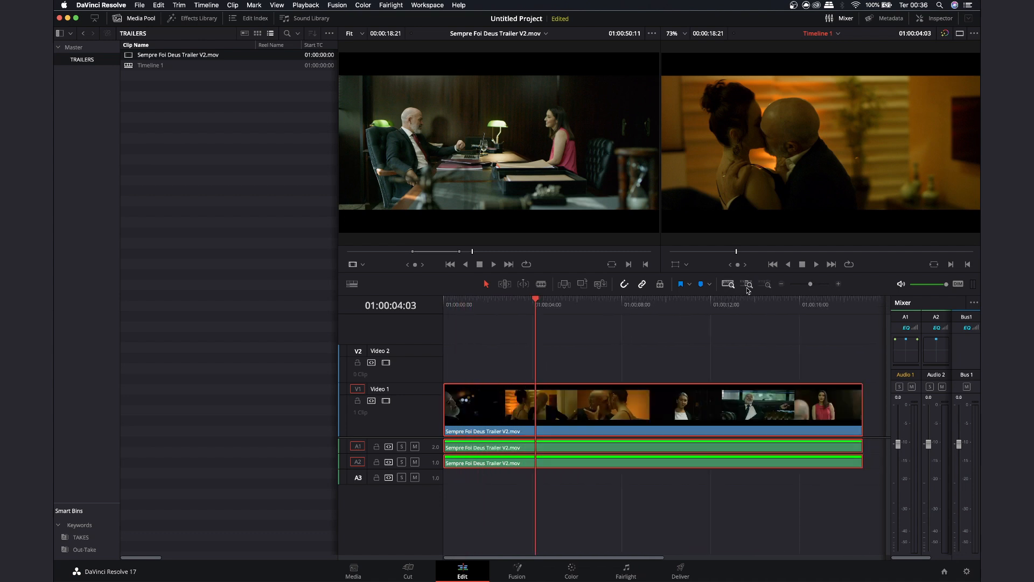
{"action": "left_click", "coordinate": [749, 285]}
{"action": "left_click", "coordinate": [767, 284]}
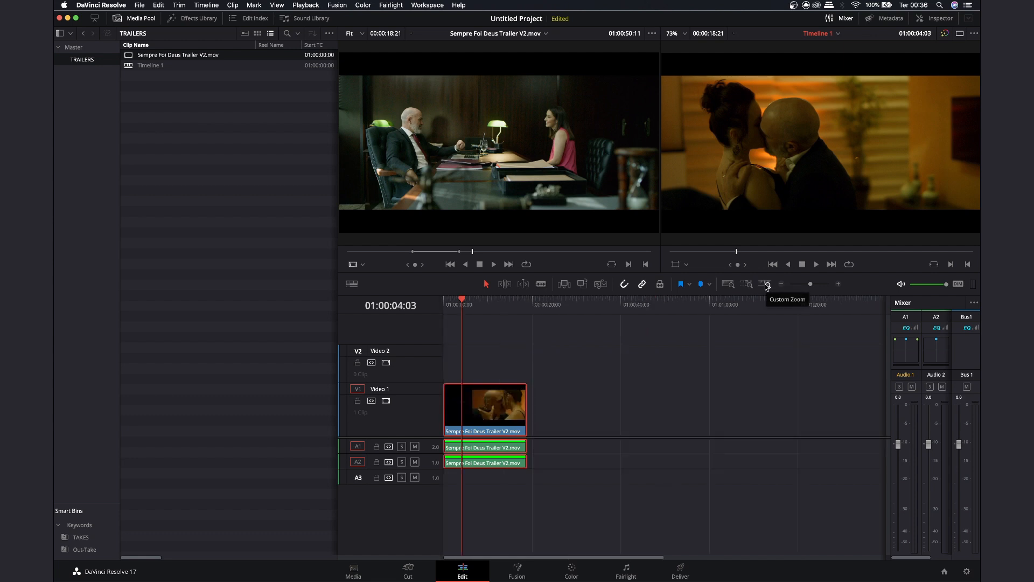
{"action": "key", "text": "space"}
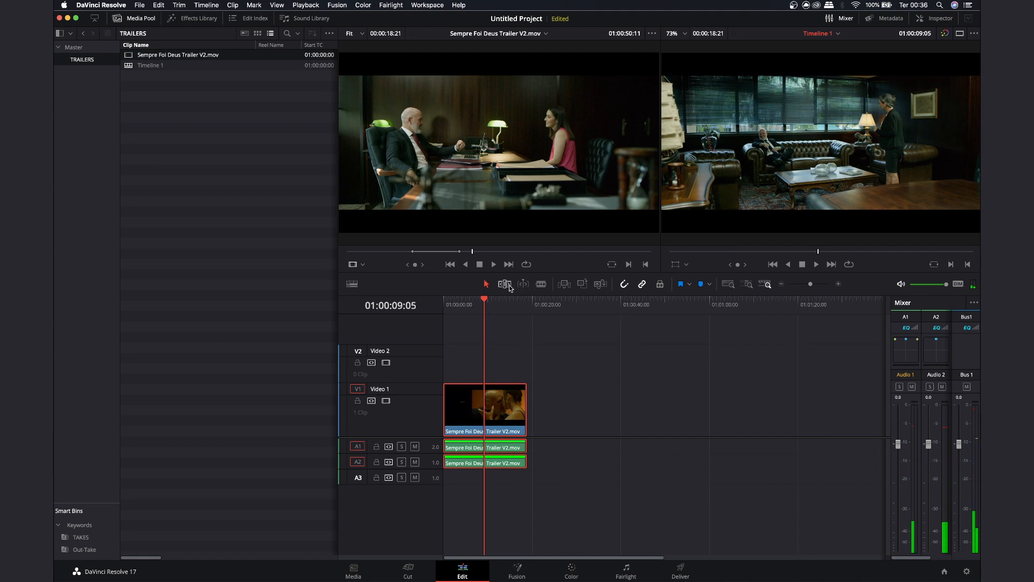
{"action": "left_click_drag", "start_coordinate": [484, 302], "coordinate": [445, 302]}
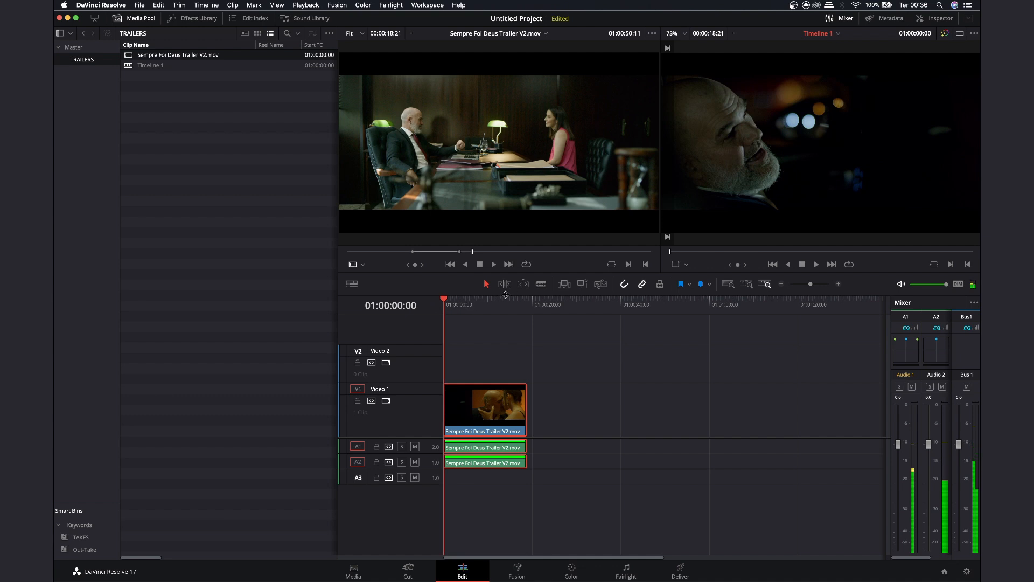
- Try trimming the start of the Video 1 clip and split it at 01:00:00:17 with the Blade tool
{"action": "key", "text": "super+equal"}
{"action": "key", "text": "super+equal"}
{"action": "key", "text": "super+equal"}
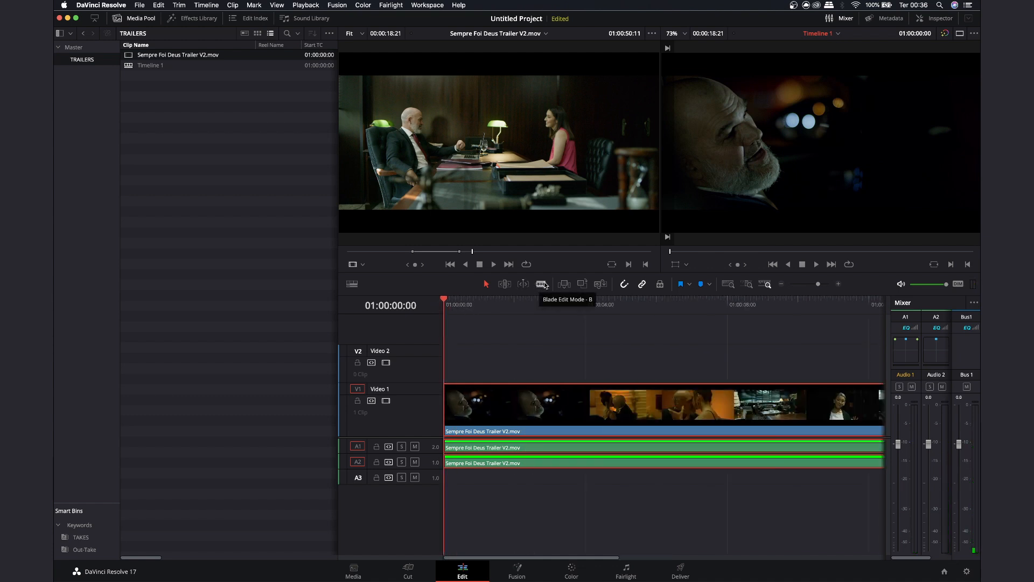
{"action": "left_click_drag", "start_coordinate": [457, 308], "coordinate": [468, 305]}
{"action": "left_click", "coordinate": [487, 358]}
{"action": "left_click", "coordinate": [450, 406]}
{"action": "mouse_move", "coordinate": [445, 404]}
{"action": "left_mouse_down"}
{"action": "mouse_move", "coordinate": [480, 402]}
{"action": "mouse_move", "coordinate": [444, 402]}
{"action": "left_mouse_up"}
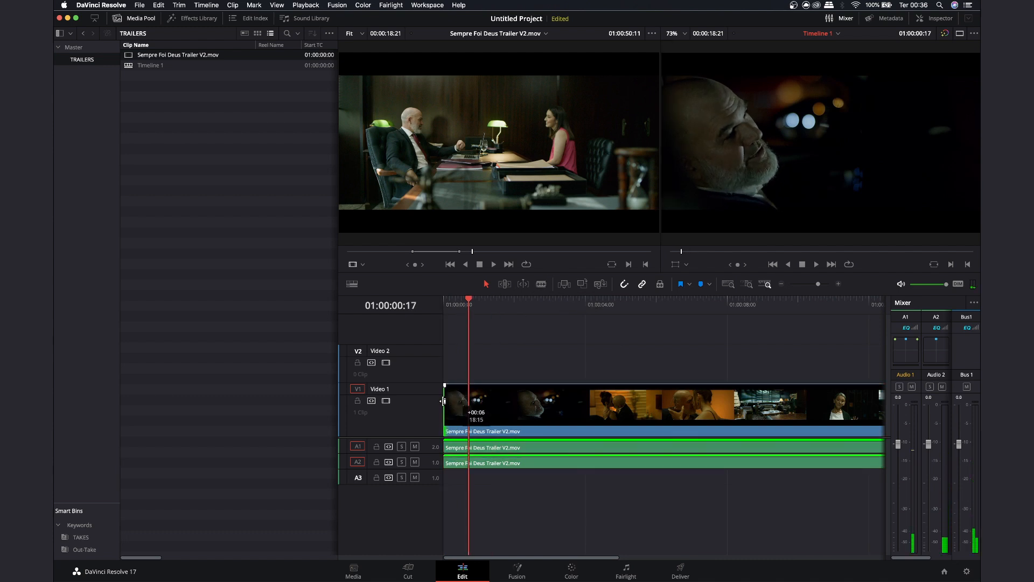
{"action": "key", "text": "super+b"}
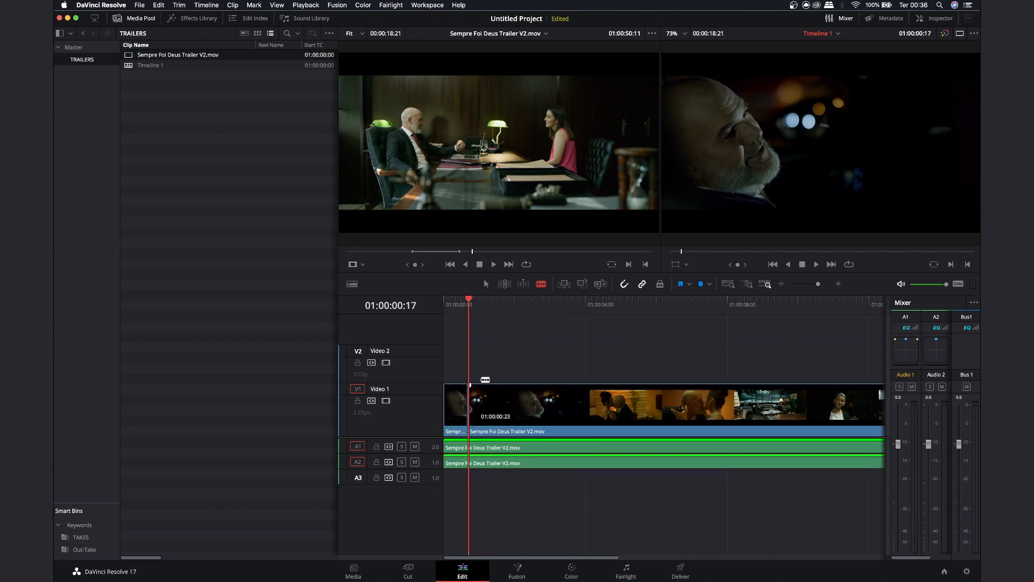
- Play from the start to 01:00:01:14, split the video clip there and select the segment between the two cuts
{"action": "left_click", "coordinate": [444, 306]}
{"action": "key", "text": "space"}
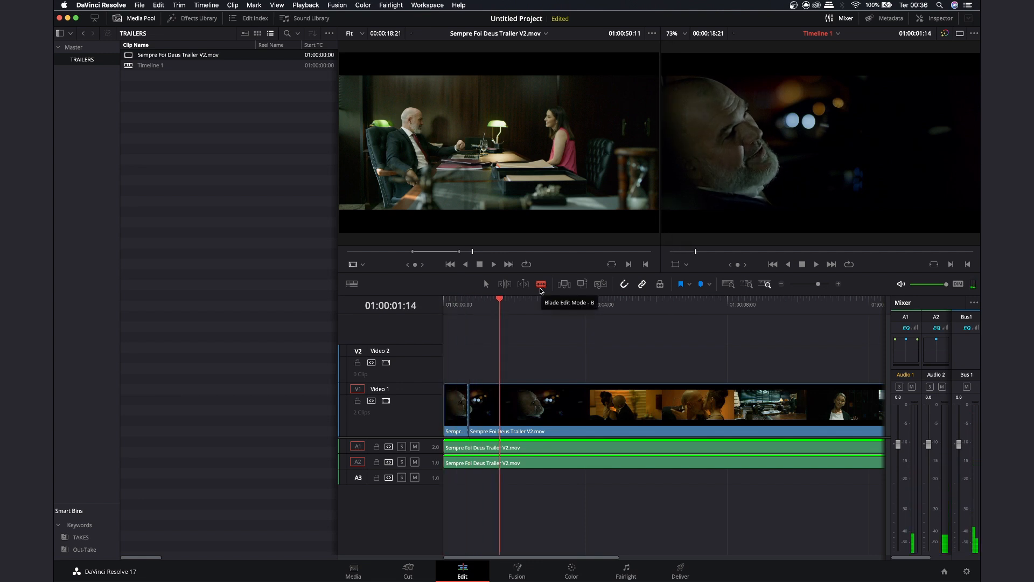
{"action": "key", "text": "a"}
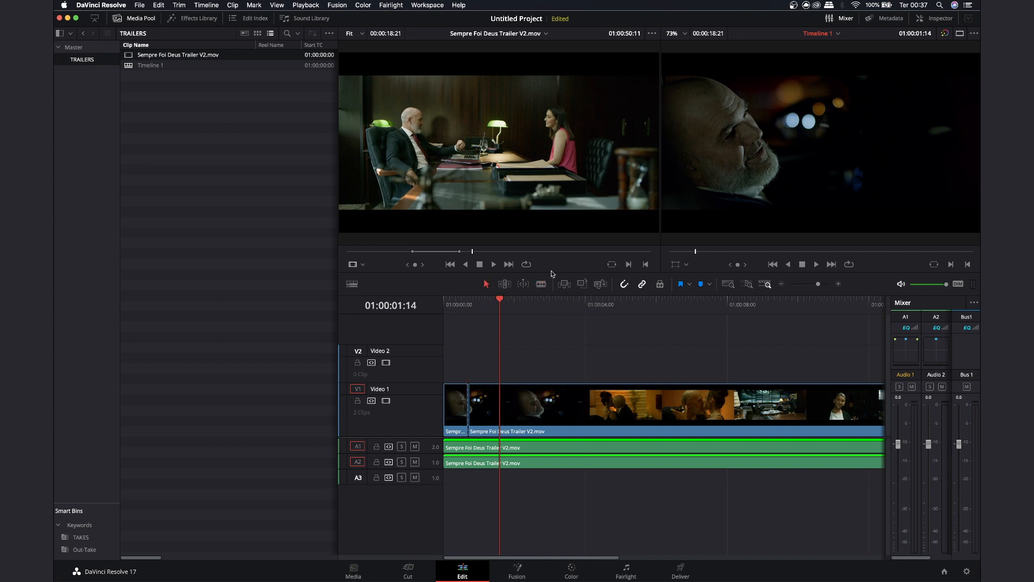
{"action": "left_click", "coordinate": [500, 404]}
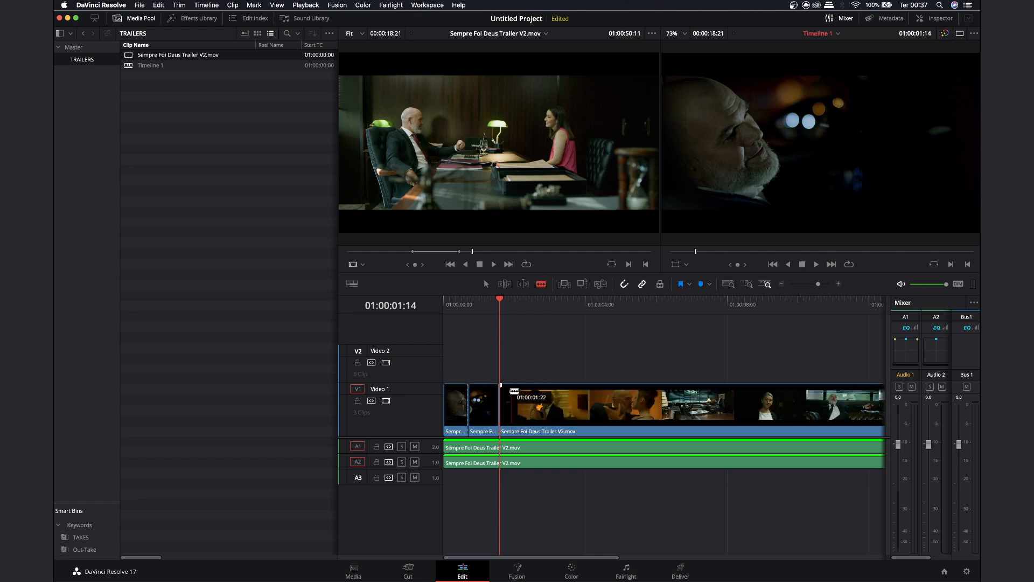
{"action": "left_click", "coordinate": [486, 283]}
{"action": "left_click_drag", "start_coordinate": [482, 413], "coordinate": [483, 386]}
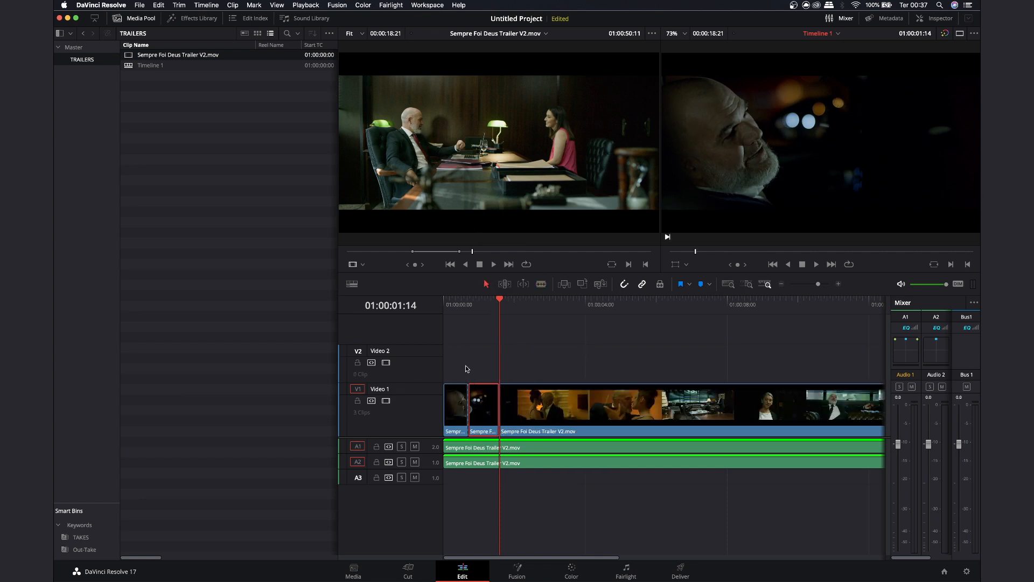
- Split the video and both audio clips at 01:00:03:04 and again at 01:00:04:00
{"action": "left_click", "coordinate": [555, 300]}
{"action": "key", "text": "super+b"}
{"action": "left_click", "coordinate": [605, 356]}
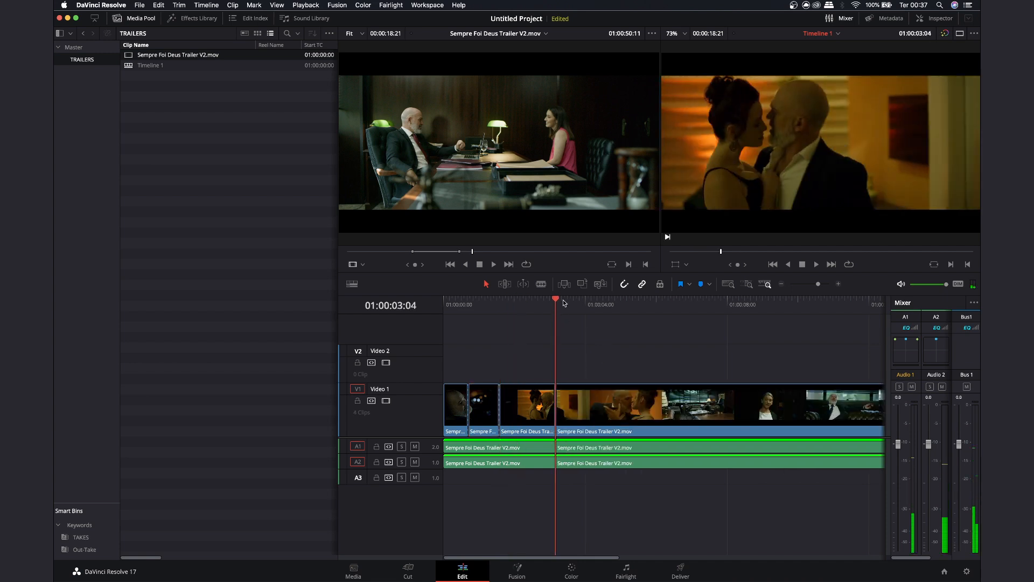
{"action": "left_click_drag", "start_coordinate": [556, 300], "coordinate": [585, 305]}
{"action": "key", "text": "super+b"}
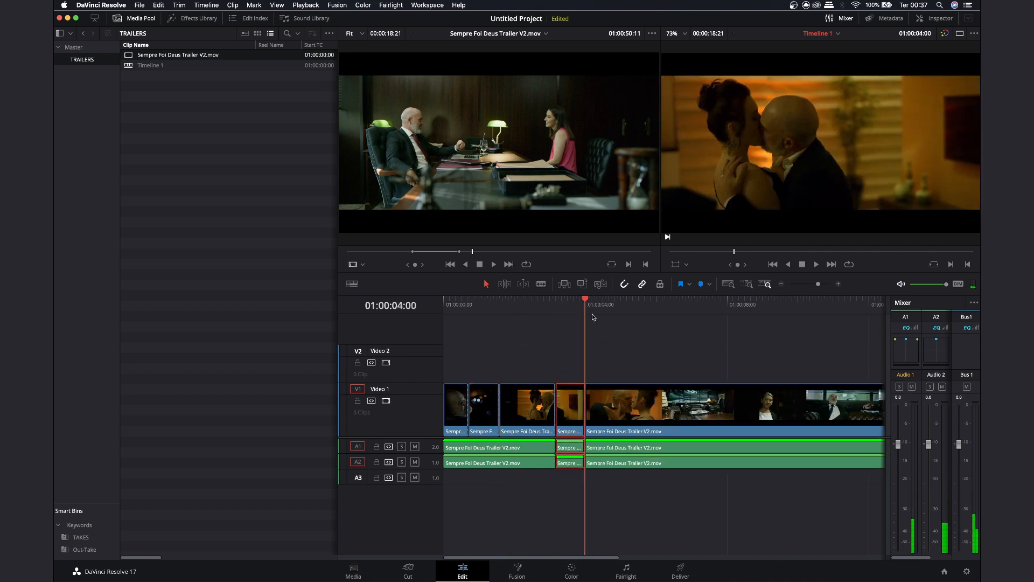
- Play on to 01:00:04:13 and split the Video 1 clip there
{"action": "key", "text": "space"}
{"action": "left_click", "coordinate": [614, 405]}
{"action": "key", "text": "super+b"}
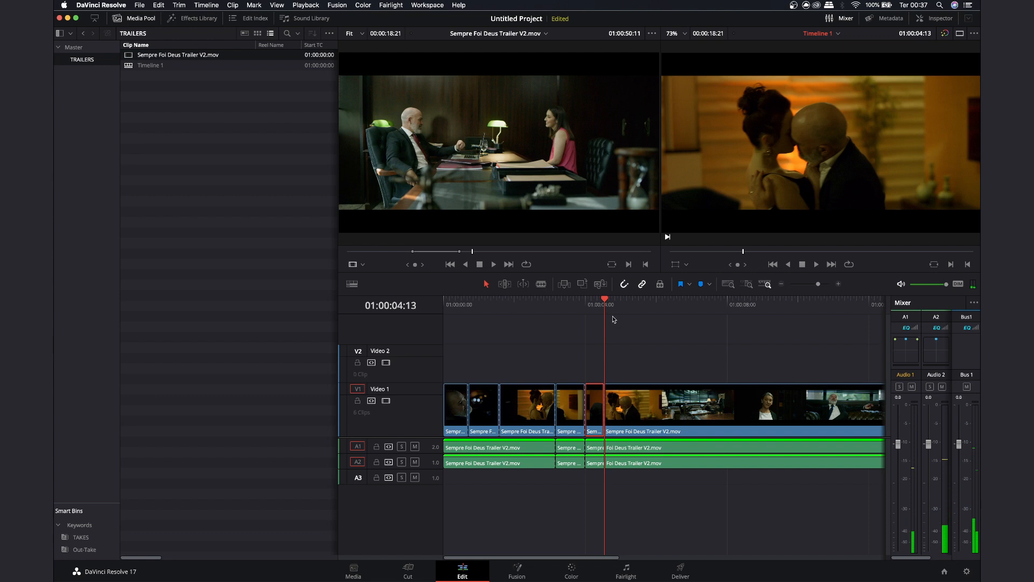
- Split the video and both audio clips at 01:00:05:13, and the video and Audio 1 clips at 01:00:06:11
{"action": "left_click", "coordinate": [641, 317]}
{"action": "left_click", "coordinate": [606, 386]}
{"action": "left_click_drag", "start_coordinate": [640, 315], "coordinate": [725, 315]}
{"action": "left_click", "coordinate": [740, 331]}
{"action": "key", "text": "super+b"}
{"action": "left_click", "coordinate": [726, 409]}
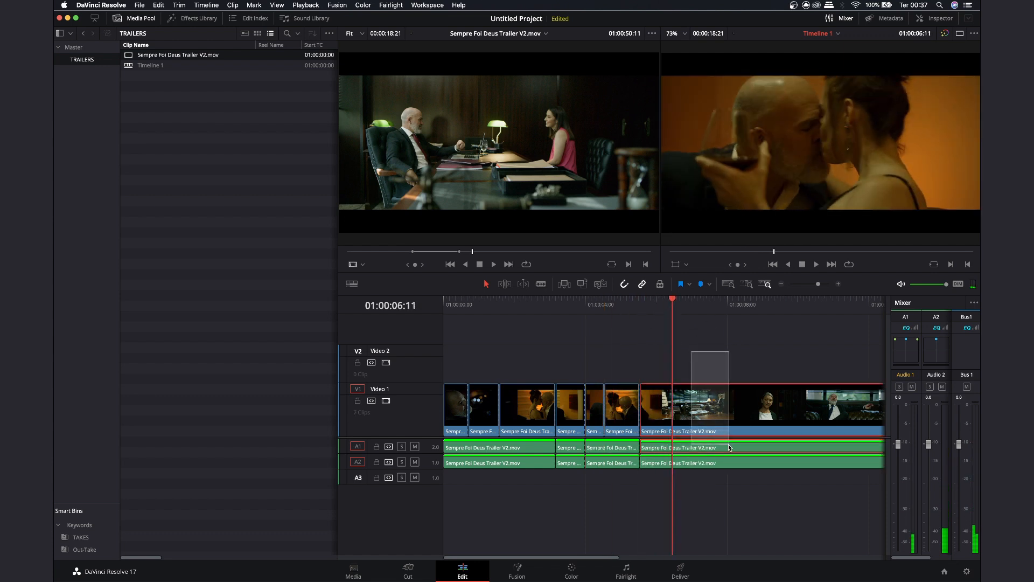
{"action": "key", "text": "super+b"}
{"action": "left_click", "coordinate": [722, 413]}
- Search Keyboard Customization for "raz", examine the Razor command's shortcut and close the dialog
{"action": "left_click", "coordinate": [101, 5]}
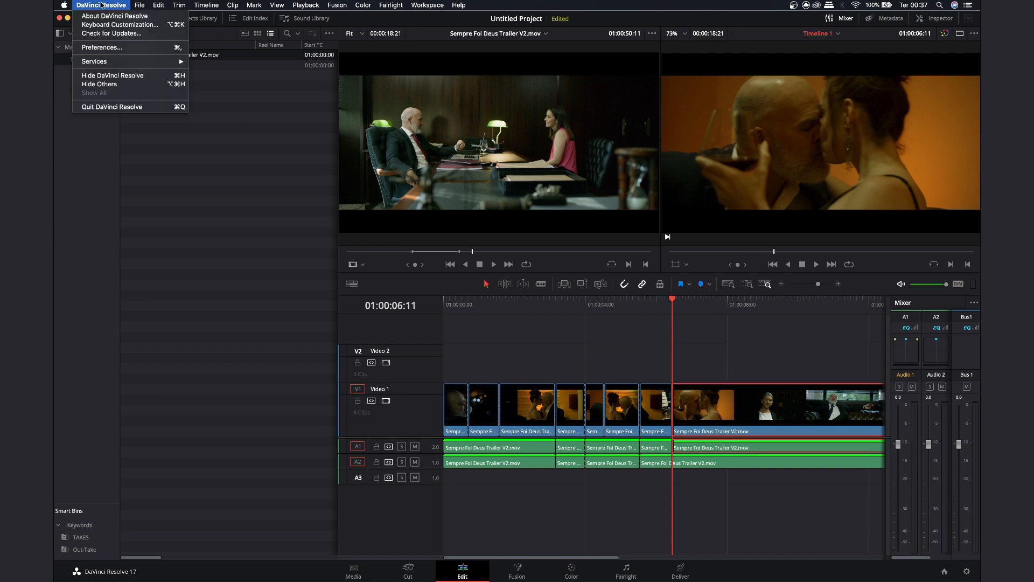
{"action": "left_click", "coordinate": [163, 26]}
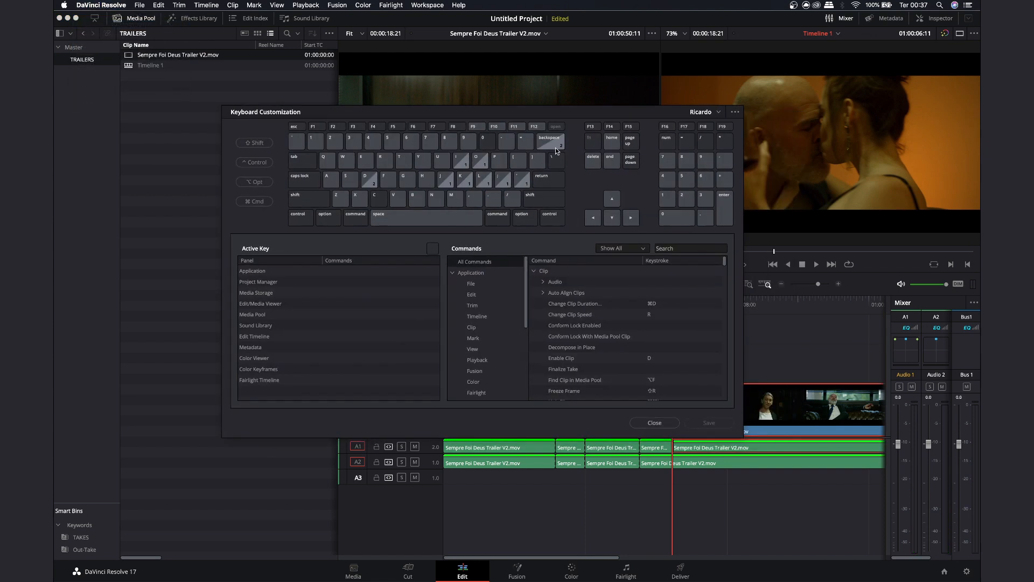
{"action": "left_click", "coordinate": [679, 245]}
{"action": "type", "text": "raze"}
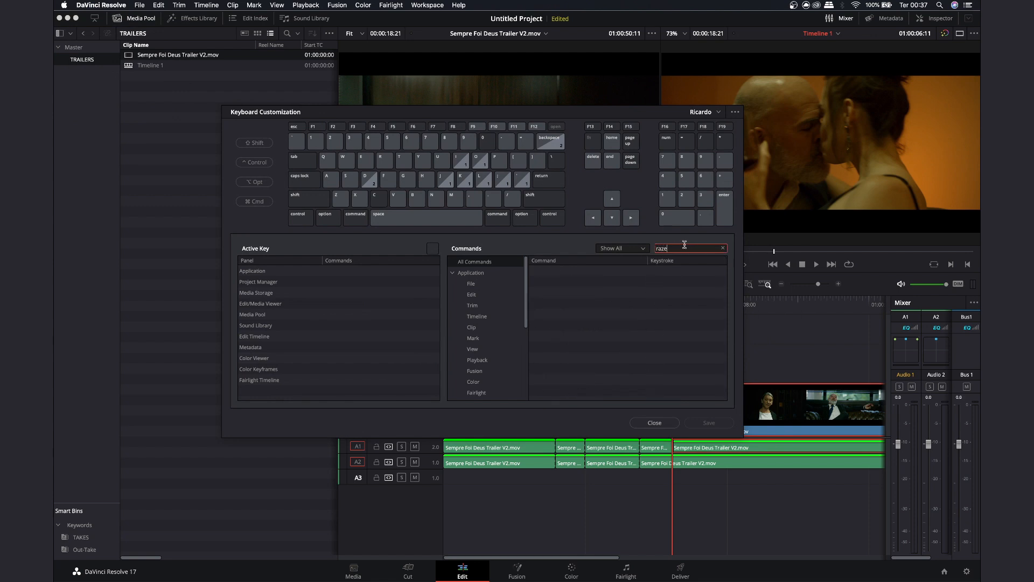
{"action": "key", "text": "BackSpace"}
{"action": "left_click", "coordinate": [554, 282]}
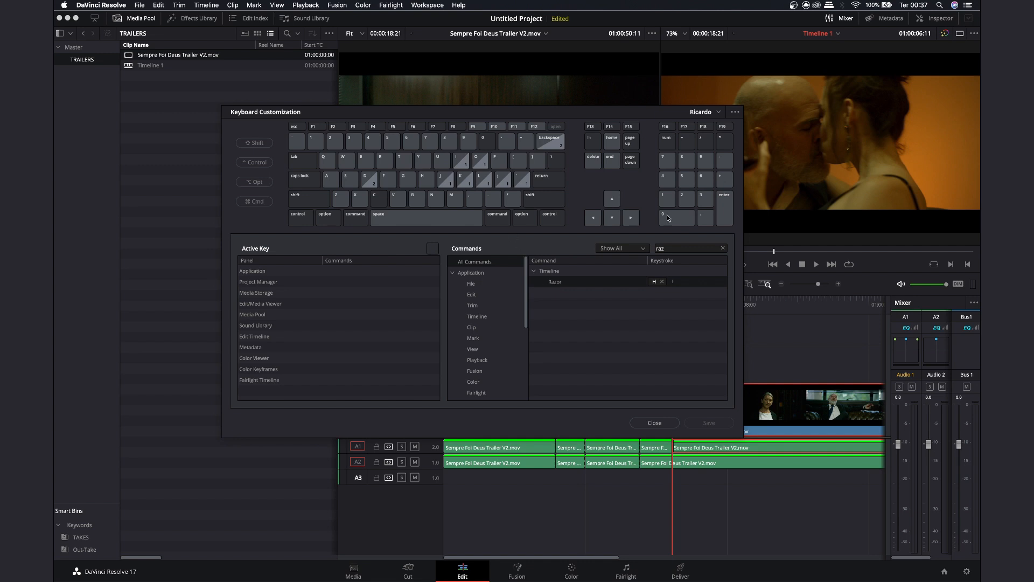
{"action": "left_click_drag", "start_coordinate": [671, 111], "coordinate": [481, 110]}
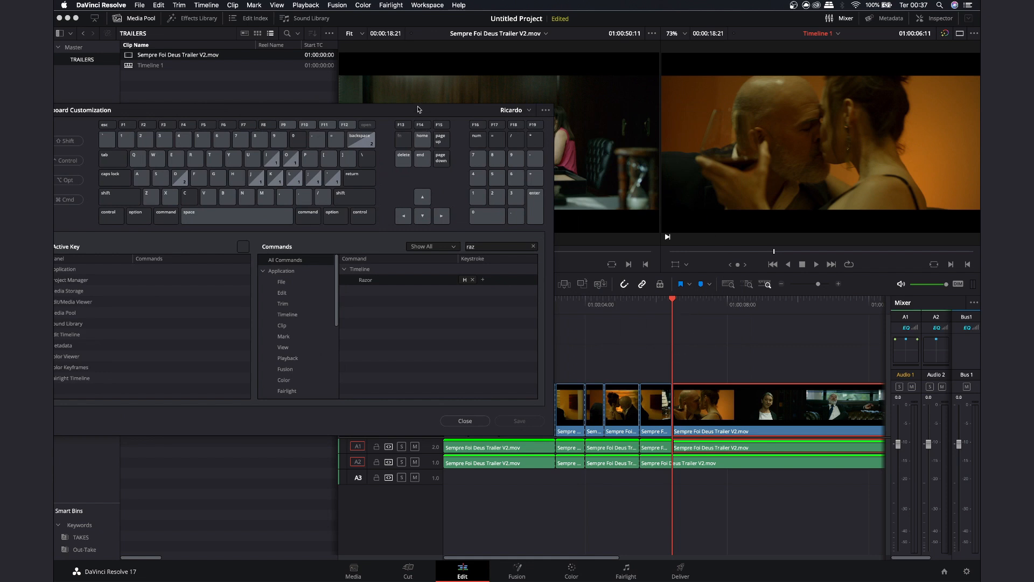
{"action": "left_click_drag", "start_coordinate": [418, 109], "coordinate": [606, 125]}
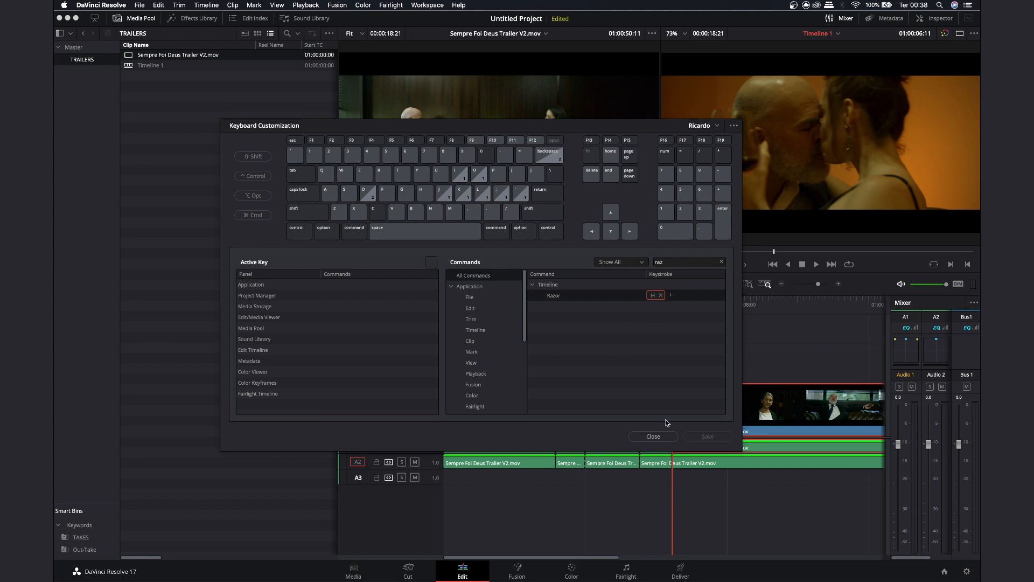
{"action": "left_click", "coordinate": [653, 436]}
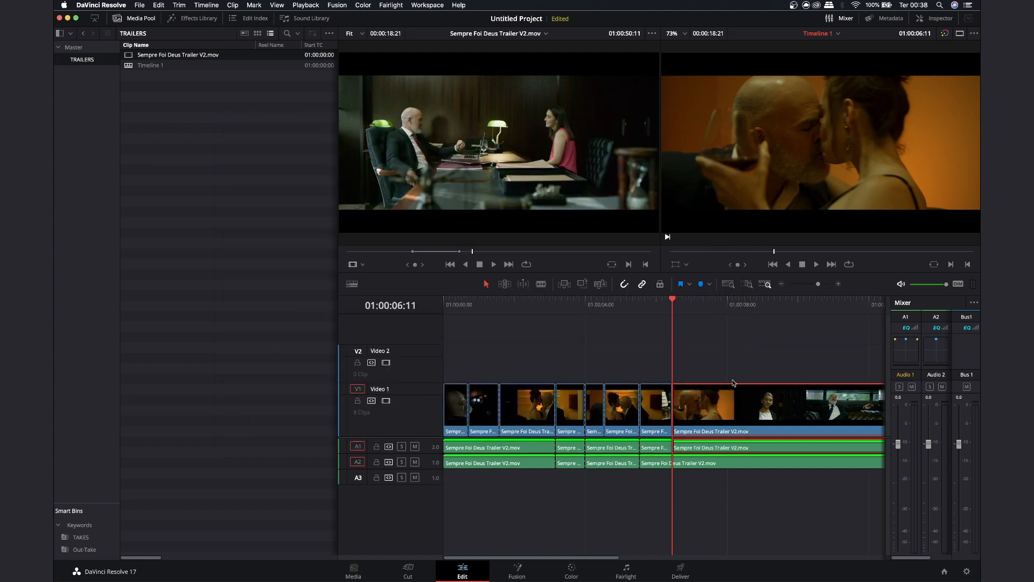
- Try slipping the Video 1 segment that ends at 01:00:06:11 in Trim Edit mode
{"action": "left_click", "coordinate": [662, 304]}
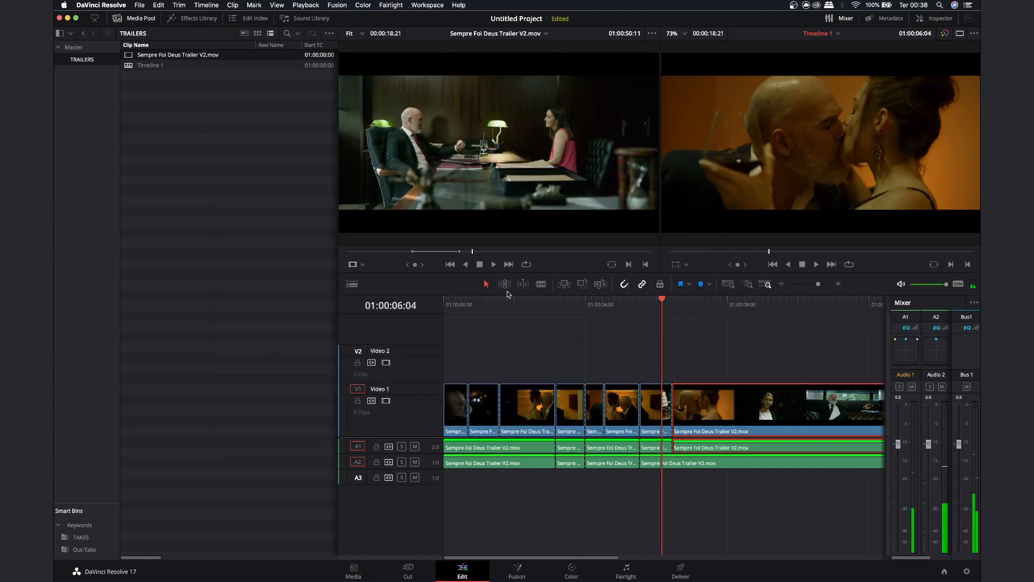
{"action": "left_click", "coordinate": [510, 285]}
{"action": "left_click_drag", "start_coordinate": [658, 405], "coordinate": [651, 405]}
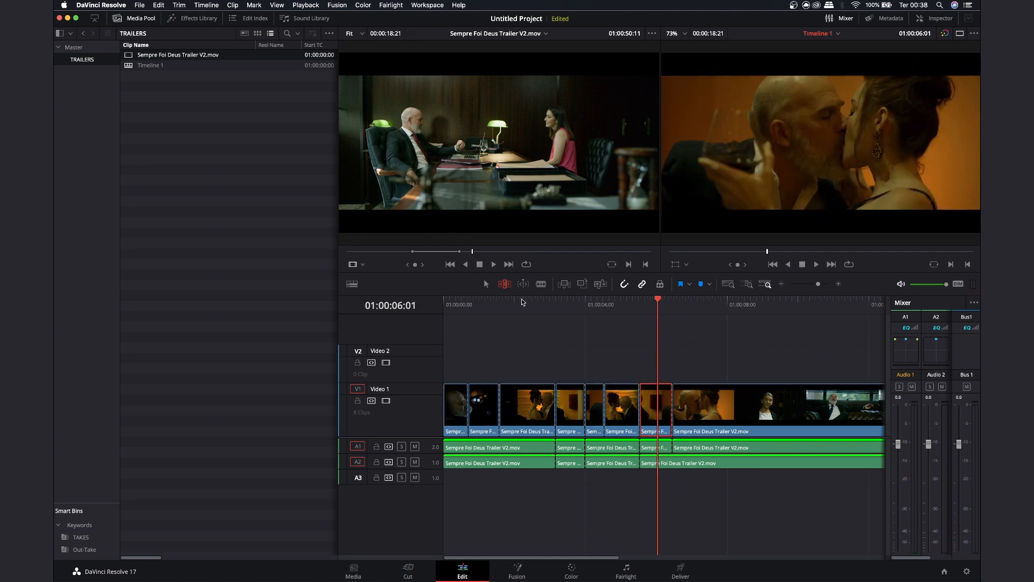
{"action": "key", "text": "super+equal"}
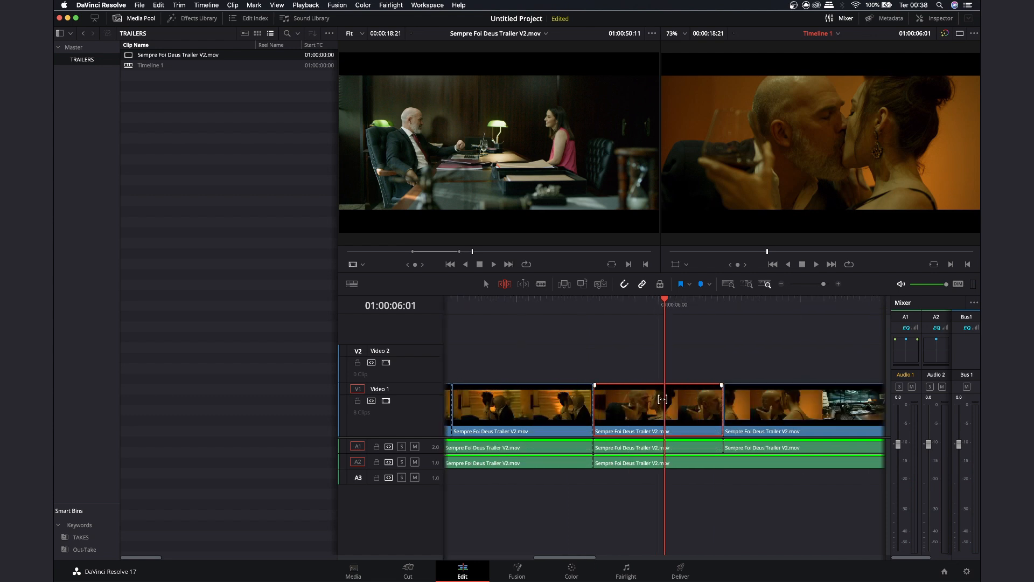
- Try the start and end edit points of the segment from 01:00:05:13 to 01:00:06:11 in Selection and Trim Edit modes
{"action": "key", "text": "a"}
{"action": "left_click", "coordinate": [606, 303]}
{"action": "left_click", "coordinate": [598, 396]}
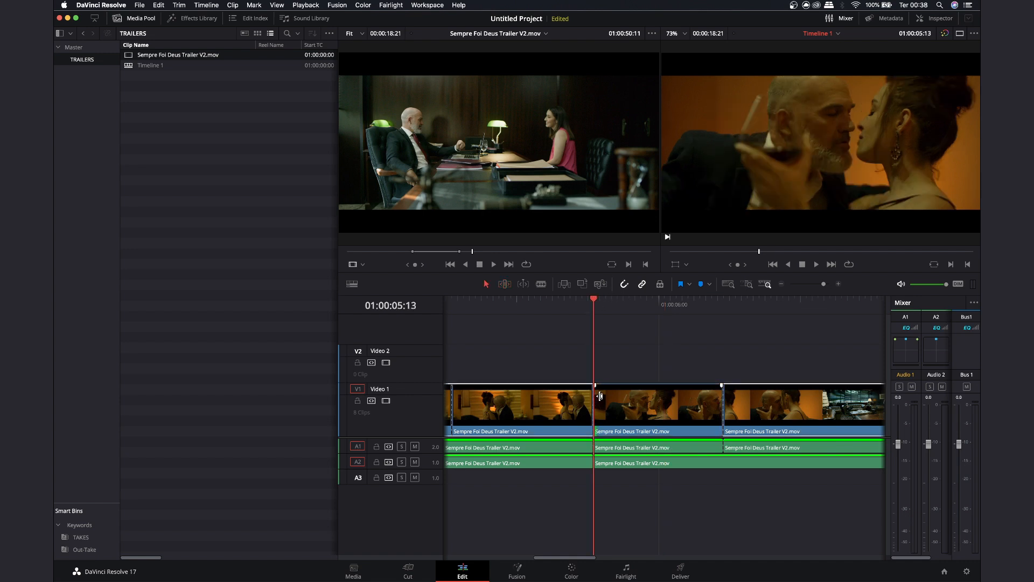
{"action": "mouse_move", "coordinate": [607, 397]}
{"action": "left_mouse_down"}
{"action": "mouse_move", "coordinate": [657, 400]}
{"action": "mouse_move", "coordinate": [610, 400]}
{"action": "left_mouse_up"}
{"action": "left_click_drag", "start_coordinate": [677, 398], "coordinate": [723, 392]}
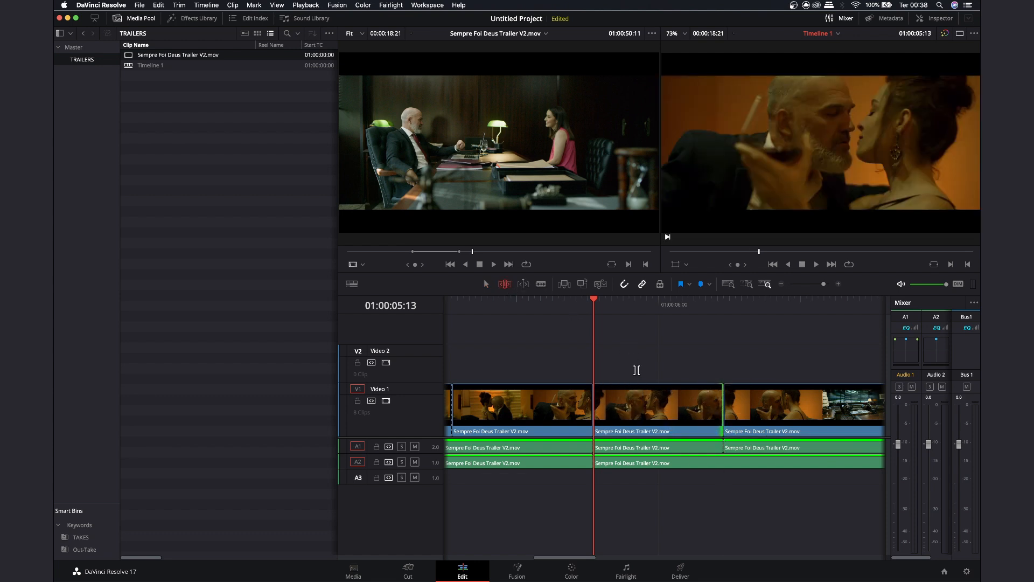
- Slip the footage inside the Video 1 segment between 01:00:05:13 and 01:00:06:11 and scrub through it to 01:00:06:05
{"action": "left_click_drag", "start_coordinate": [597, 305], "coordinate": [647, 315]}
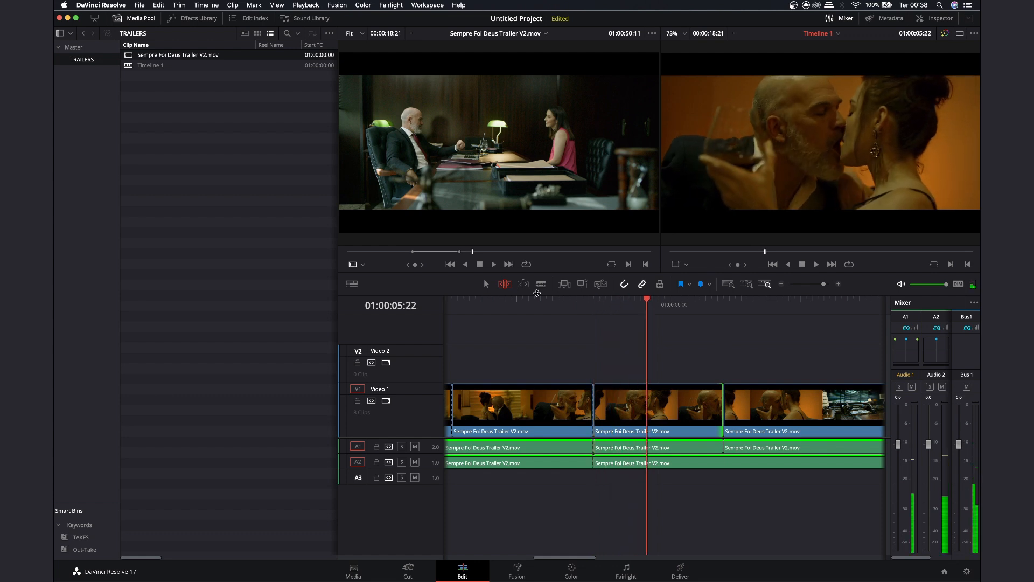
{"action": "left_click_drag", "start_coordinate": [646, 398], "coordinate": [589, 390]}
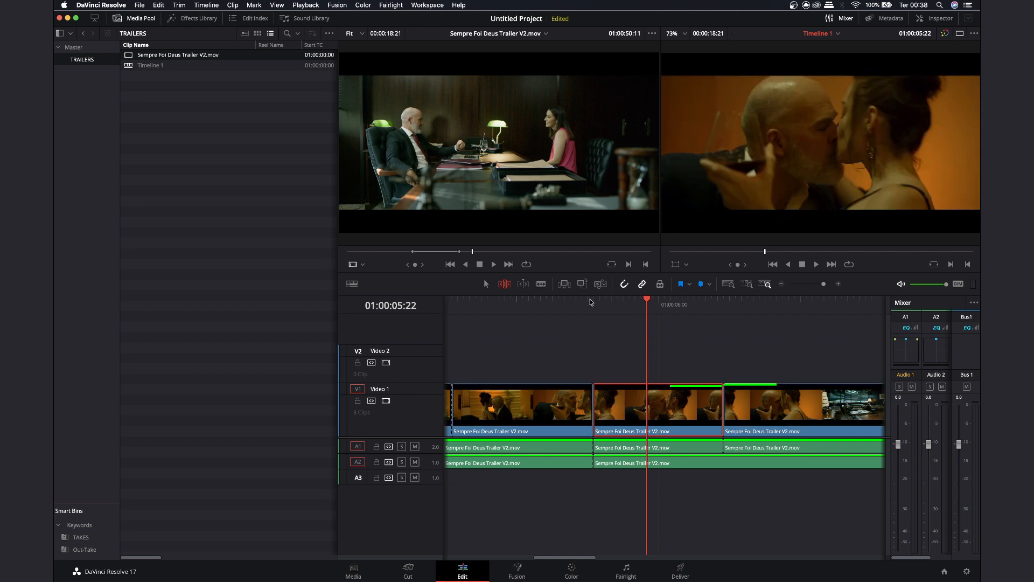
{"action": "left_click", "coordinate": [591, 303]}
{"action": "left_click_drag", "start_coordinate": [599, 308], "coordinate": [689, 315]}
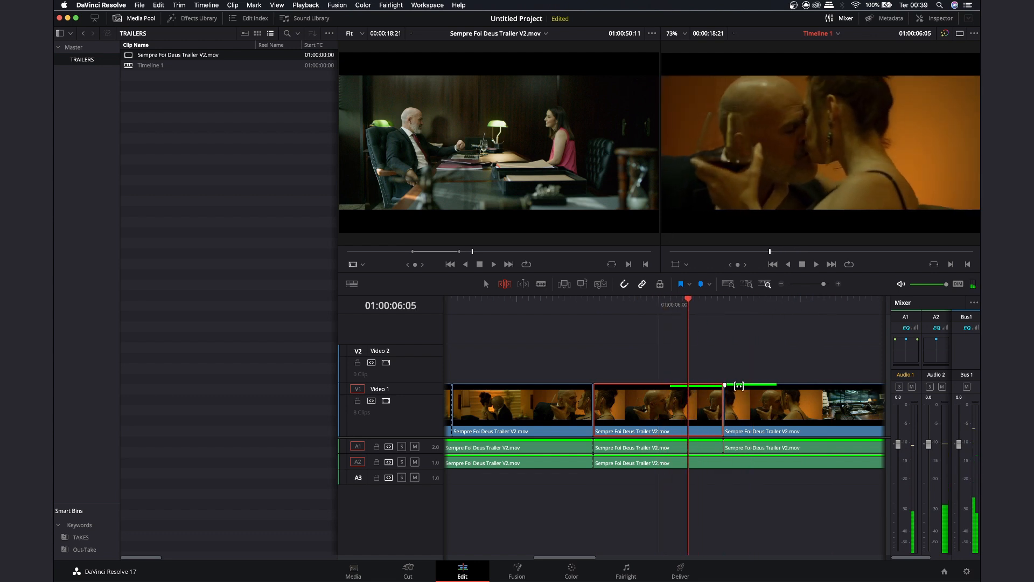
- Play the timeline from 01:00:07:16 to 01:00:09:12 and enlarge the Audio 1 and Audio 2 tracks to show their waveforms
{"action": "left_click", "coordinate": [512, 303]}
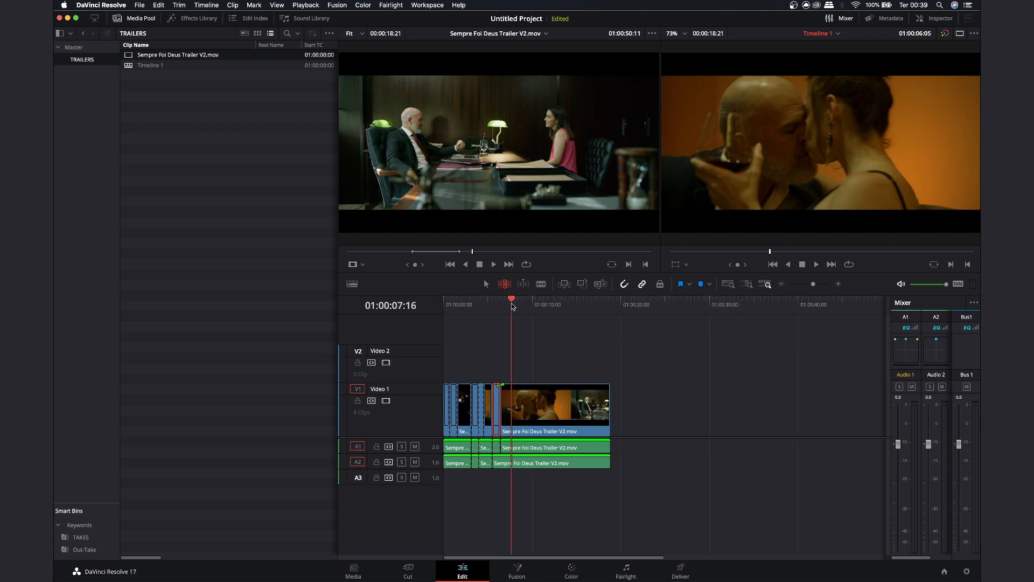
{"action": "key", "text": "space"}
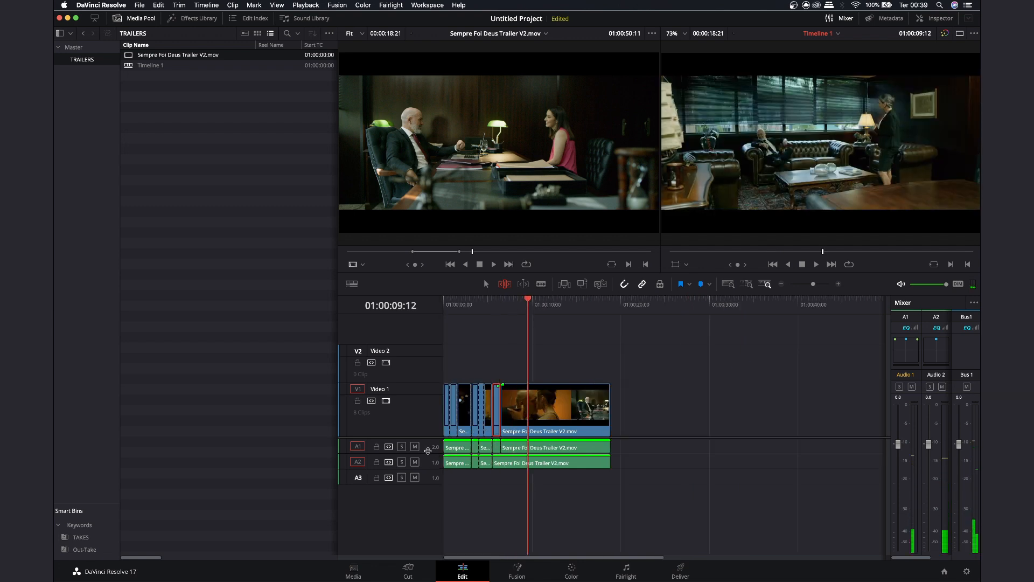
{"action": "left_click_drag", "start_coordinate": [428, 450], "coordinate": [433, 520]}
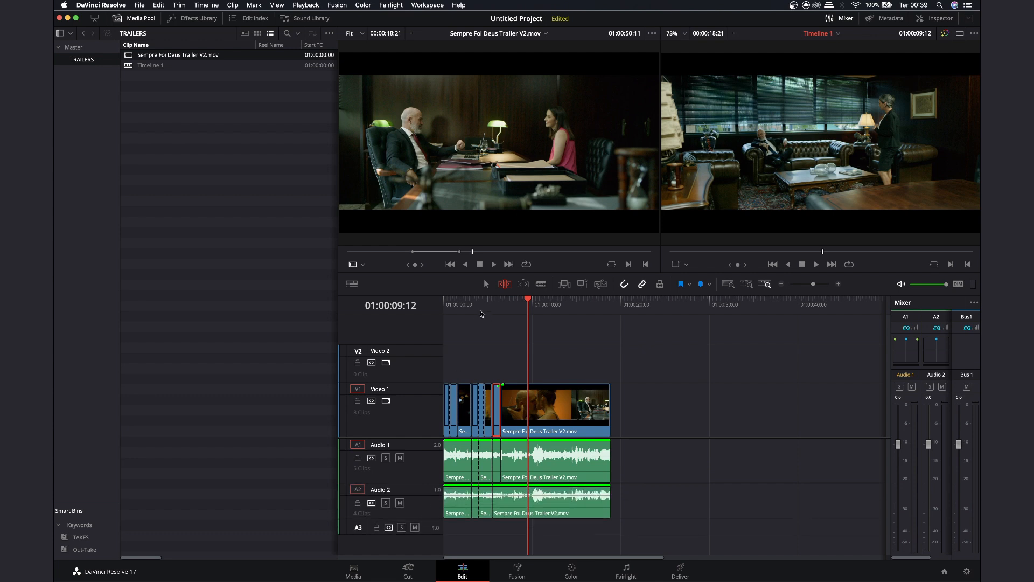
- Raise the first Audio 1 clip's volume to about 5 dB in Selection mode and slightly raise the first Audio 2 clip's volume
{"action": "left_click_drag", "start_coordinate": [469, 307], "coordinate": [453, 310]}
{"action": "key", "text": "super+="}
{"action": "key", "text": "super+="}
{"action": "key", "text": "super+="}
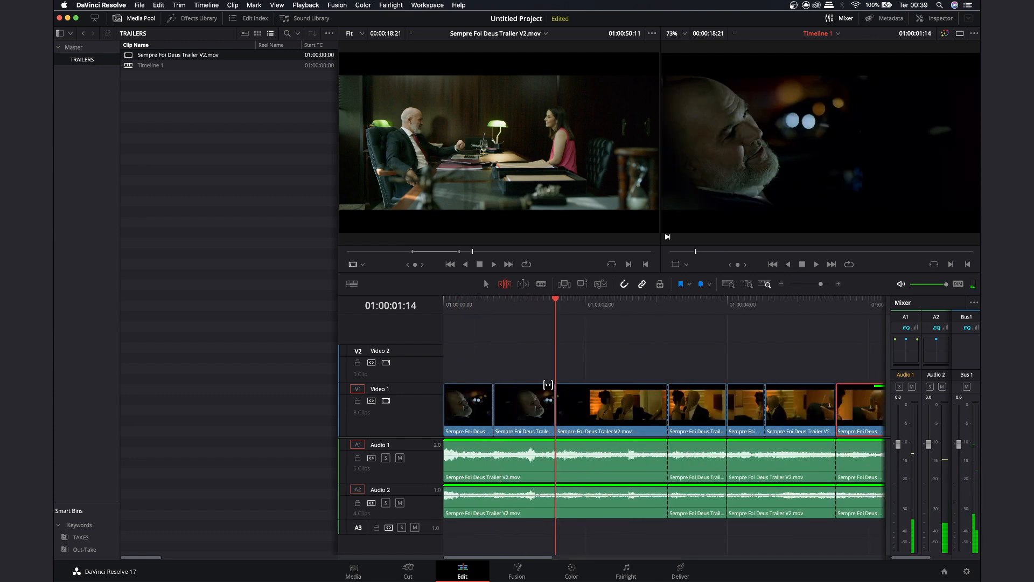
{"action": "left_click", "coordinate": [486, 285]}
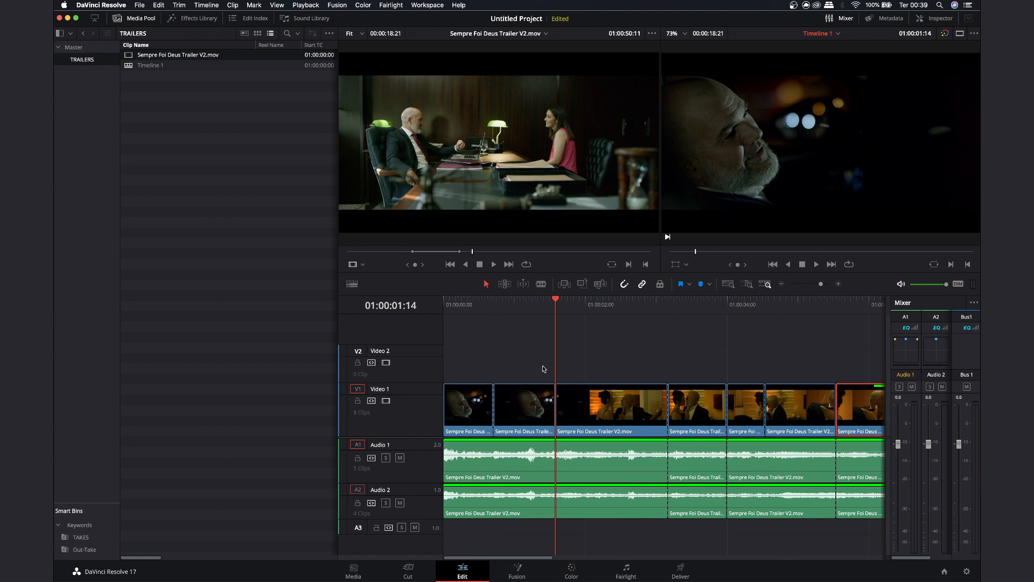
{"action": "left_click_drag", "start_coordinate": [561, 456], "coordinate": [562, 447]}
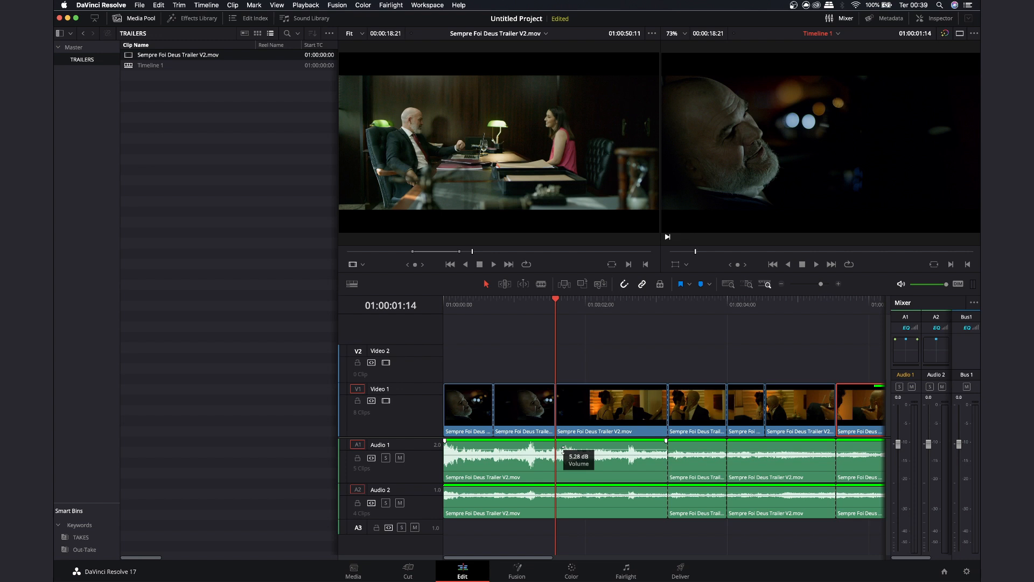
{"action": "left_click_drag", "start_coordinate": [563, 448], "coordinate": [563, 449]}
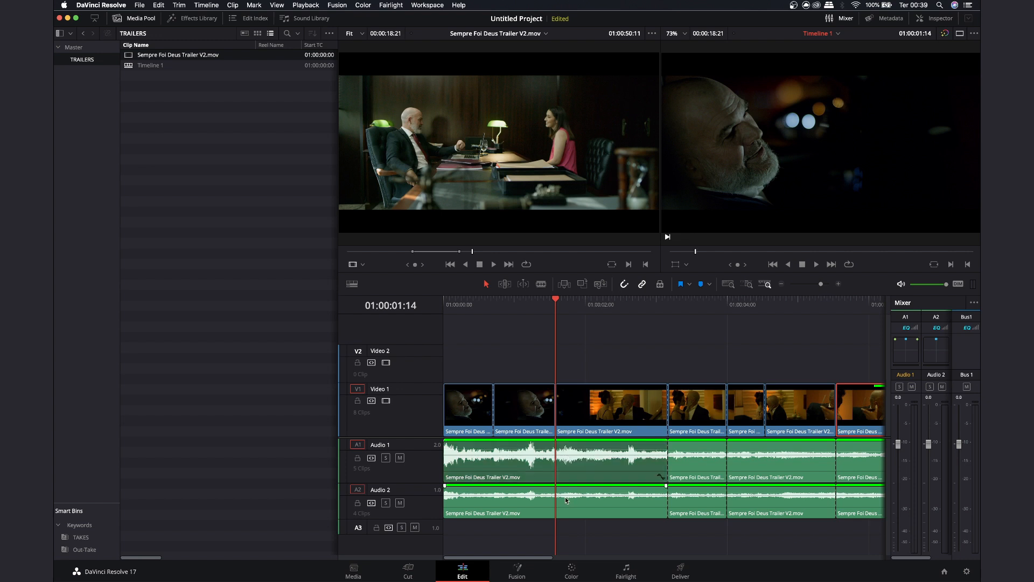
{"action": "left_click_drag", "start_coordinate": [566, 495], "coordinate": [565, 492]}
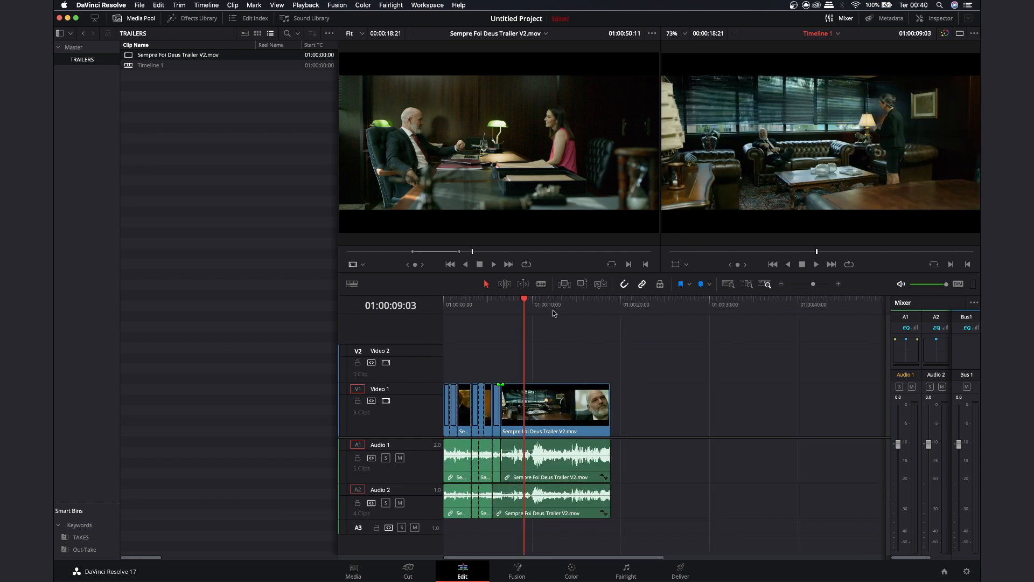
- Add volume keyframes around 01:00:09:23 on the last Audio 1 clip and lower the volume from the second keyframe on
{"action": "left_click", "coordinate": [538, 303]}
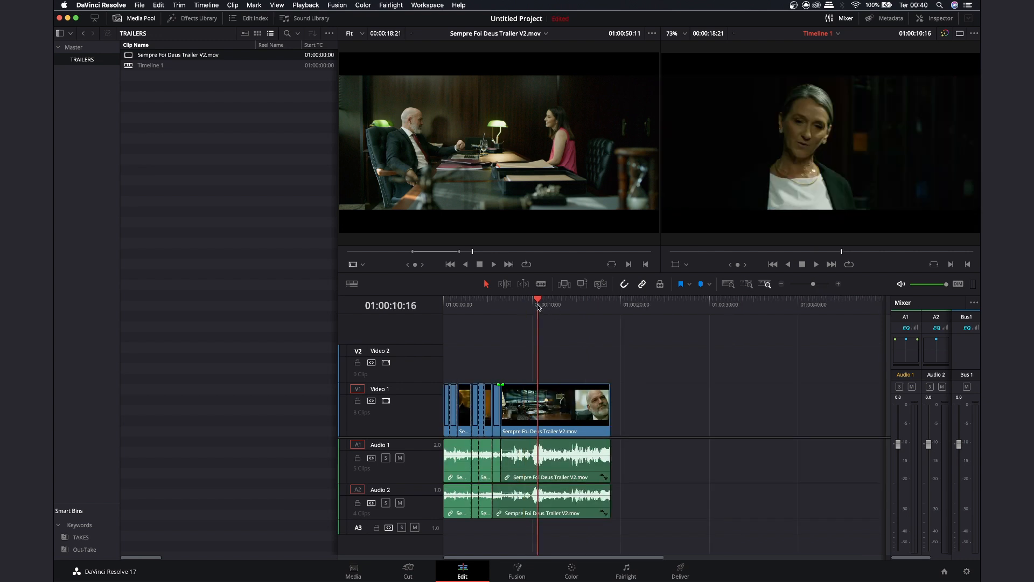
{"action": "key", "text": "shift+z"}
{"action": "left_click_drag", "start_coordinate": [649, 302], "coordinate": [615, 316]}
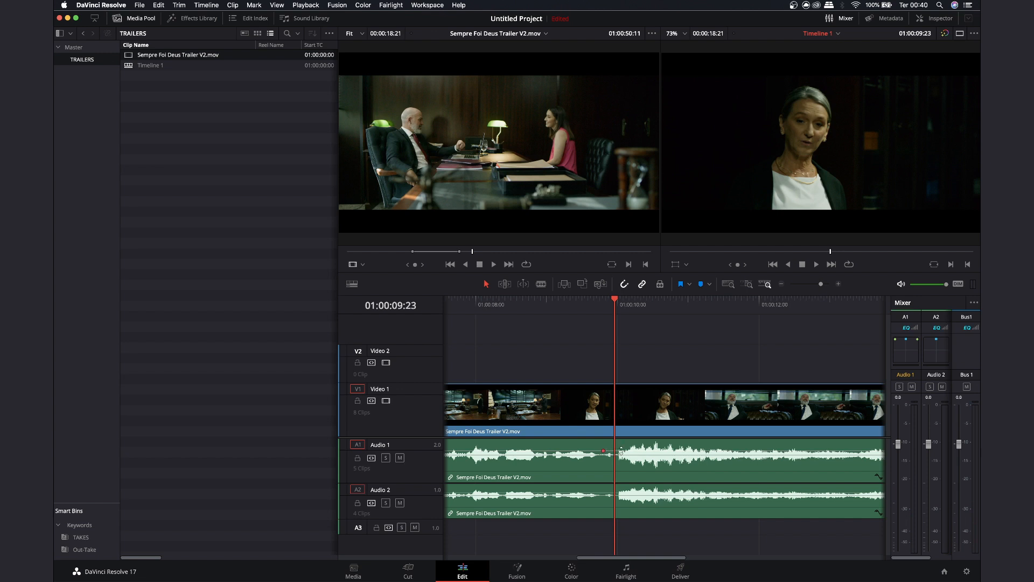
{"action": "left_click_drag", "start_coordinate": [636, 454], "coordinate": [636, 454]}
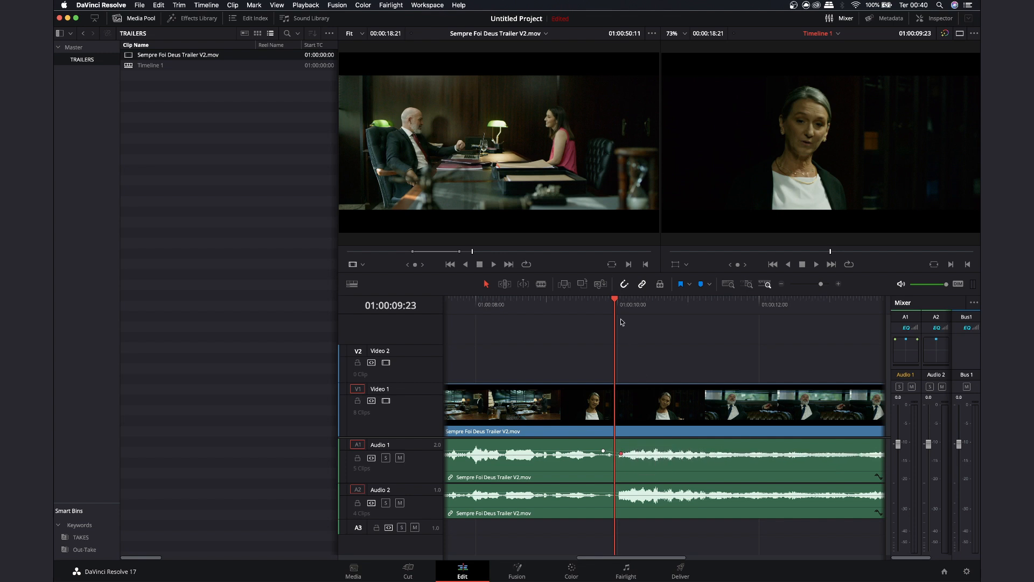
- Play the timeline from 01:00:09:23 to 01:00:11:02 to check the Audio 1 volume change
{"action": "key", "text": "space"}
{"action": "key", "text": "space"}
{"action": "key", "text": "super+minus"}
{"action": "key", "text": "super+minus"}
{"action": "key", "text": "super+minus"}
{"action": "key", "text": "super+equal"}
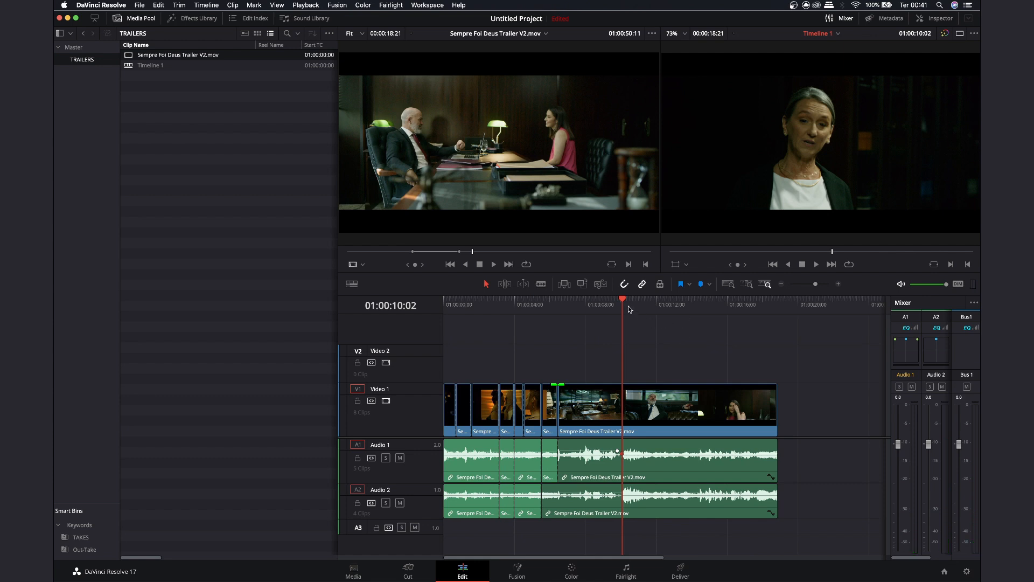
{"action": "key", "text": "space"}
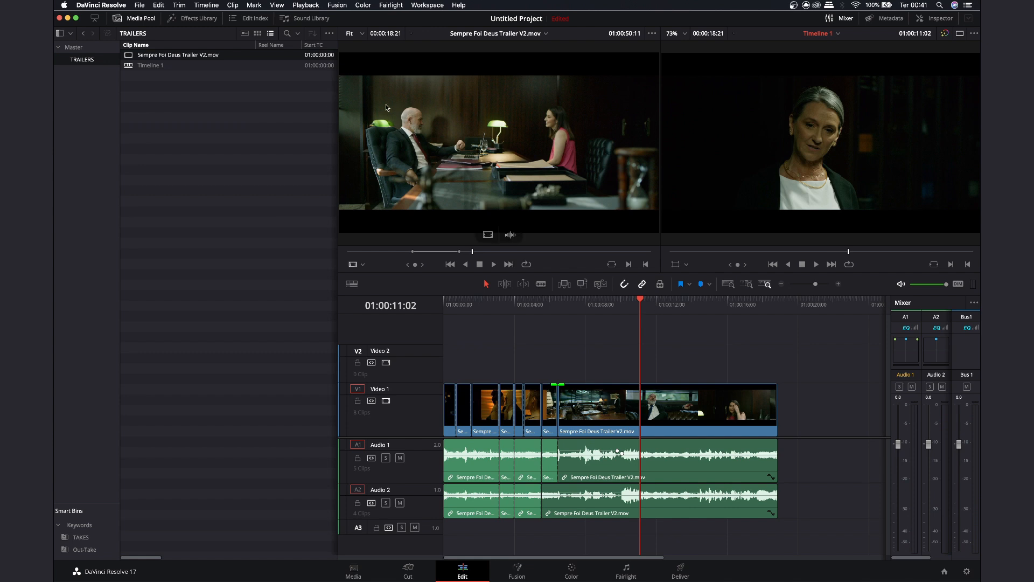
- Try adding a Solid Color generator from the Effects Library after the last Video 1 clip, and delete it
{"action": "left_click", "coordinate": [195, 21]}
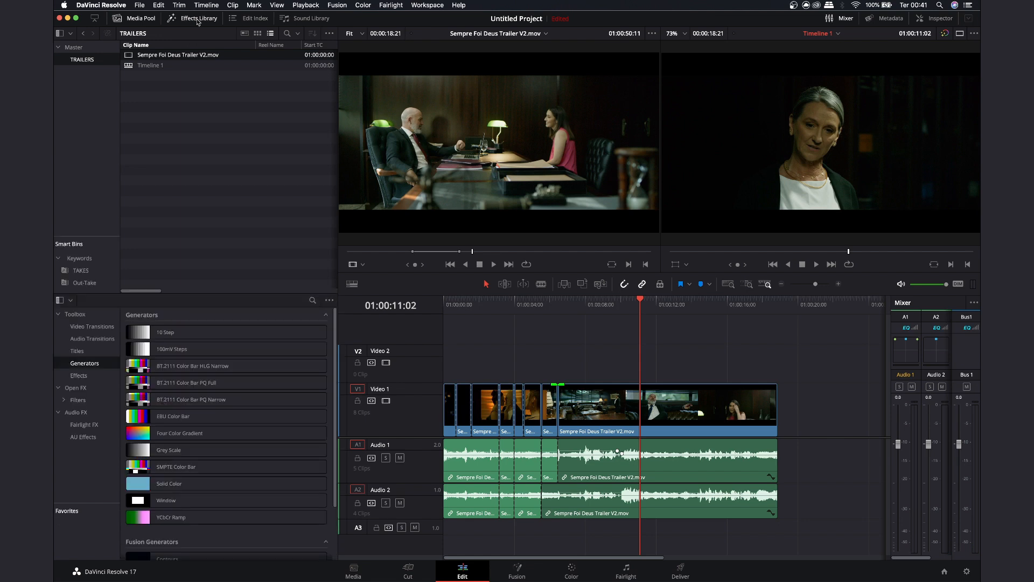
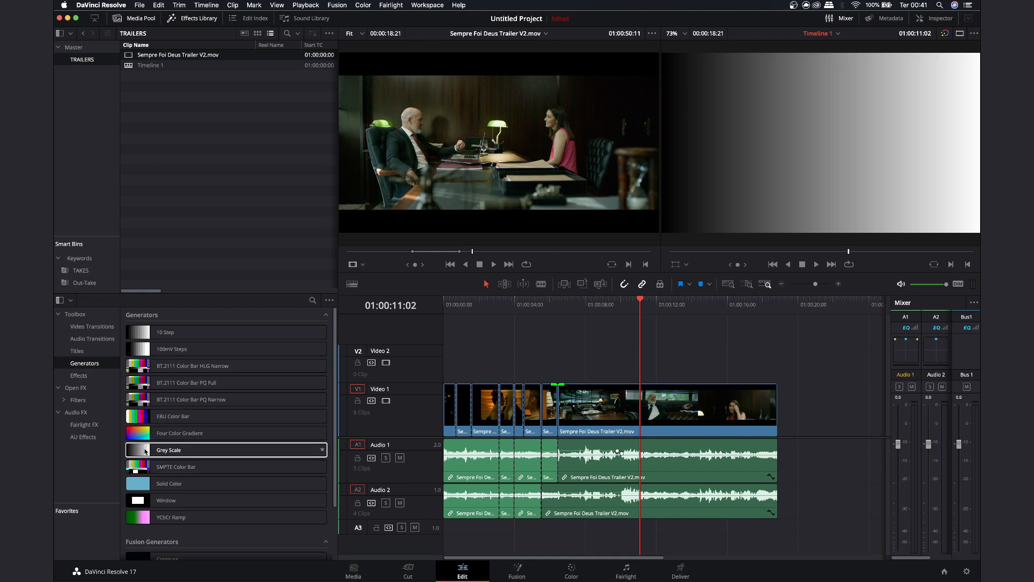
{"action": "left_click_drag", "start_coordinate": [140, 483], "coordinate": [806, 426]}
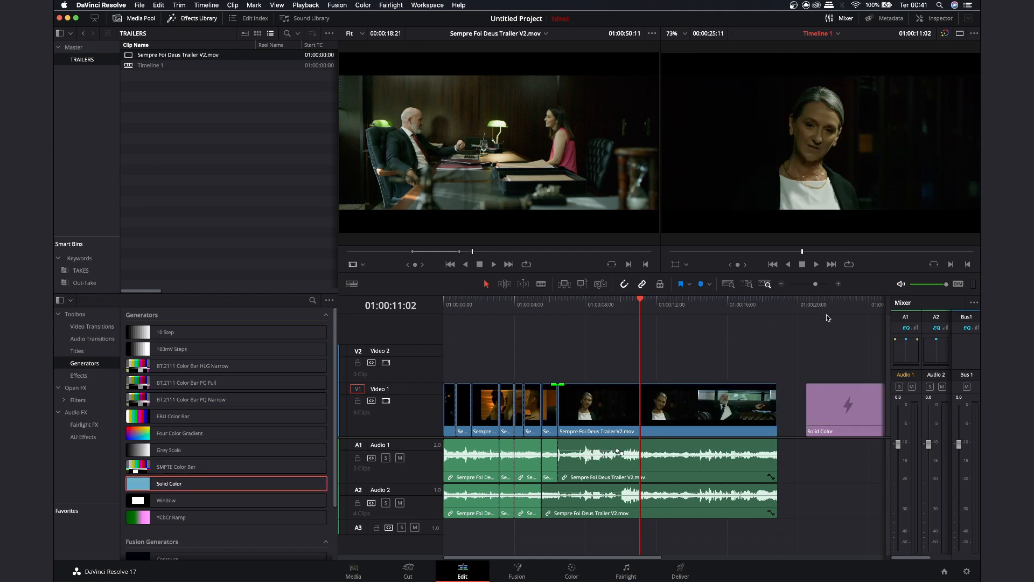
{"action": "left_click_drag", "start_coordinate": [828, 304], "coordinate": [841, 304]}
{"action": "left_click_drag", "start_coordinate": [818, 357], "coordinate": [851, 446]}
{"action": "key", "text": "BackSpace"}
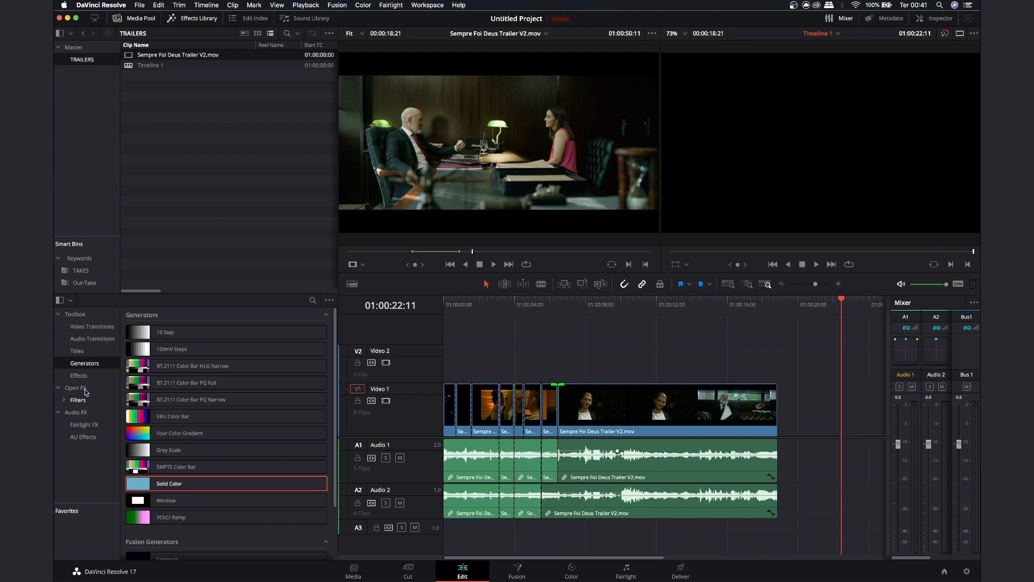
- Apply the Gaussian Blur filter from Resolve FX Blur to the last Video 1 clip
{"action": "left_click", "coordinate": [79, 376]}
{"action": "left_click", "coordinate": [640, 305]}
{"action": "left_click", "coordinate": [673, 409]}
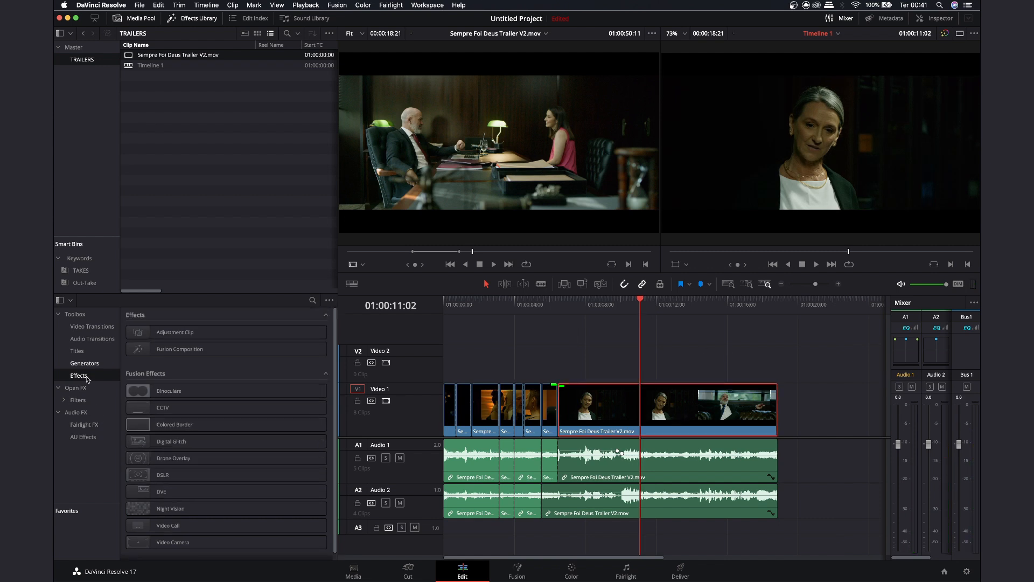
{"action": "left_click", "coordinate": [80, 400]}
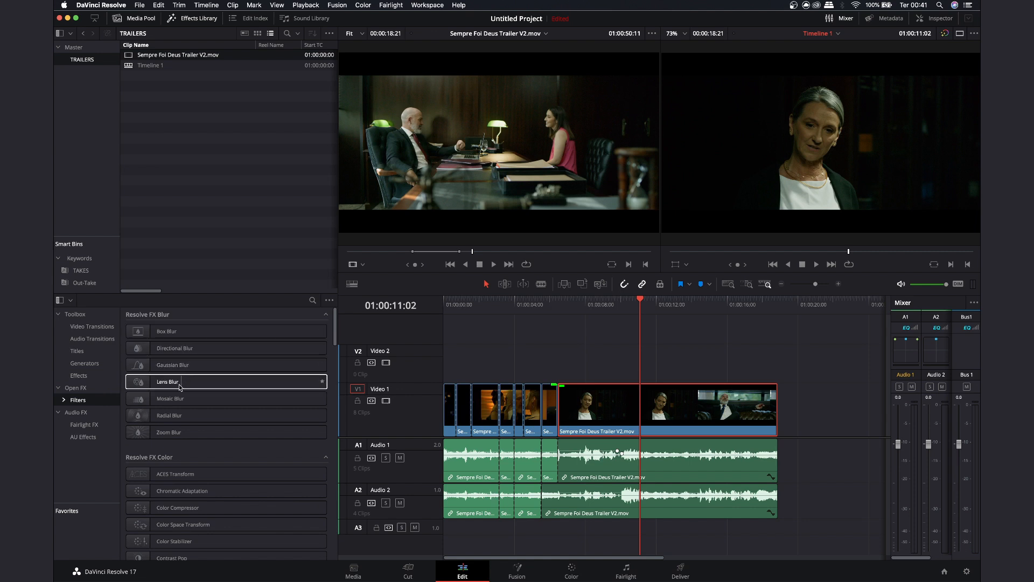
{"action": "left_click_drag", "start_coordinate": [181, 368], "coordinate": [684, 403]}
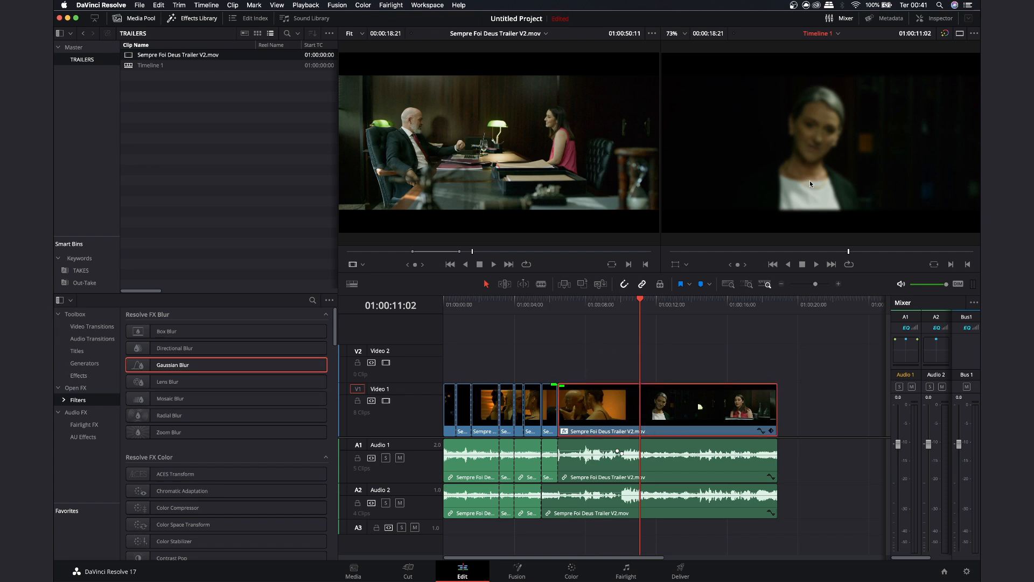
- Raise the Gaussian Blur's horizontal and vertical strength to about 0.814 and play a short stretch up to 01:00:11:12
{"action": "left_click", "coordinate": [941, 20]}
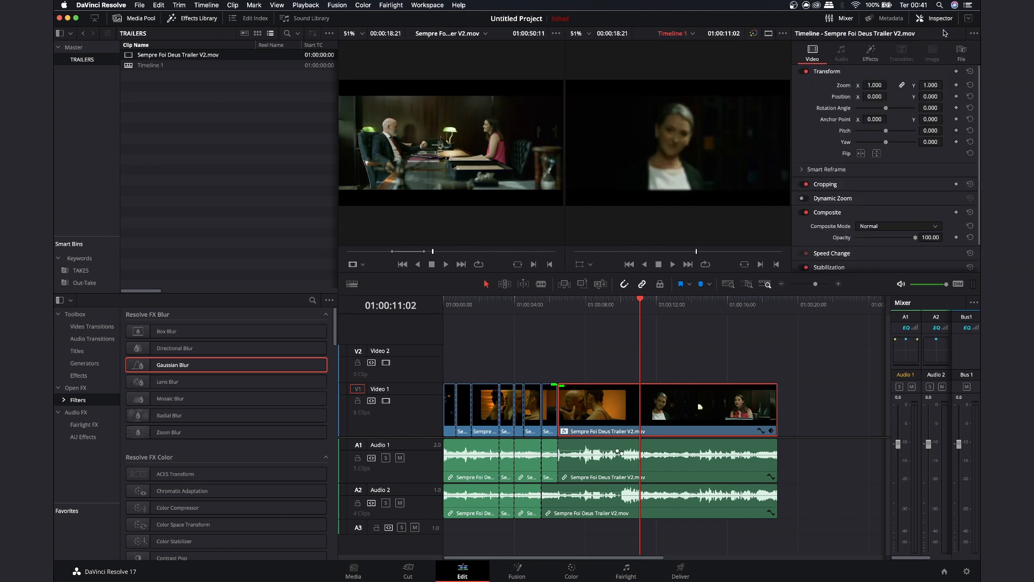
{"action": "left_click", "coordinate": [873, 52]}
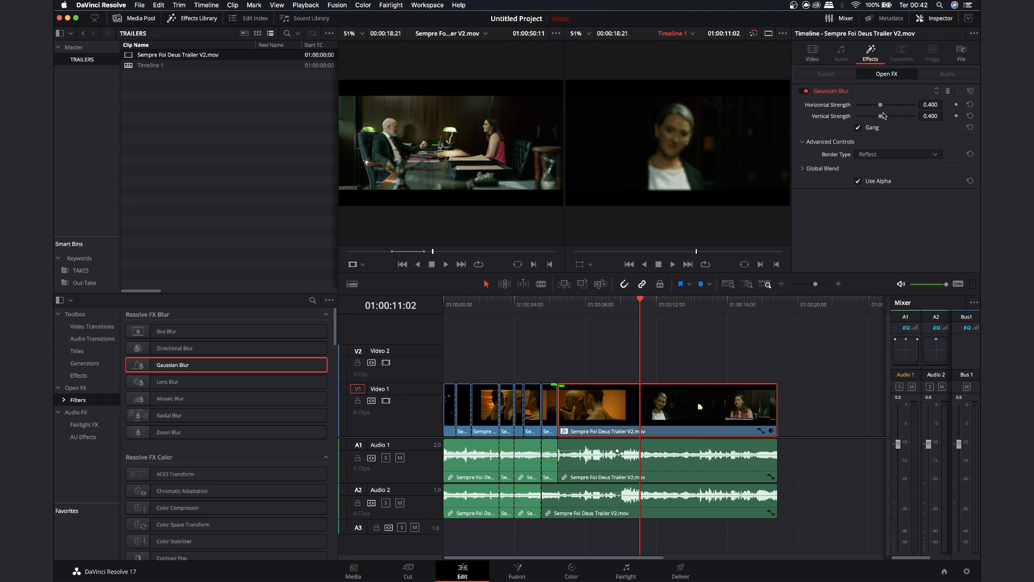
{"action": "left_click_drag", "start_coordinate": [882, 107], "coordinate": [905, 106]}
{"action": "left_click", "coordinate": [626, 305]}
{"action": "key", "text": "space"}
{"action": "key", "text": "space"}
{"action": "left_click", "coordinate": [648, 358]}
{"action": "left_click", "coordinate": [648, 416]}
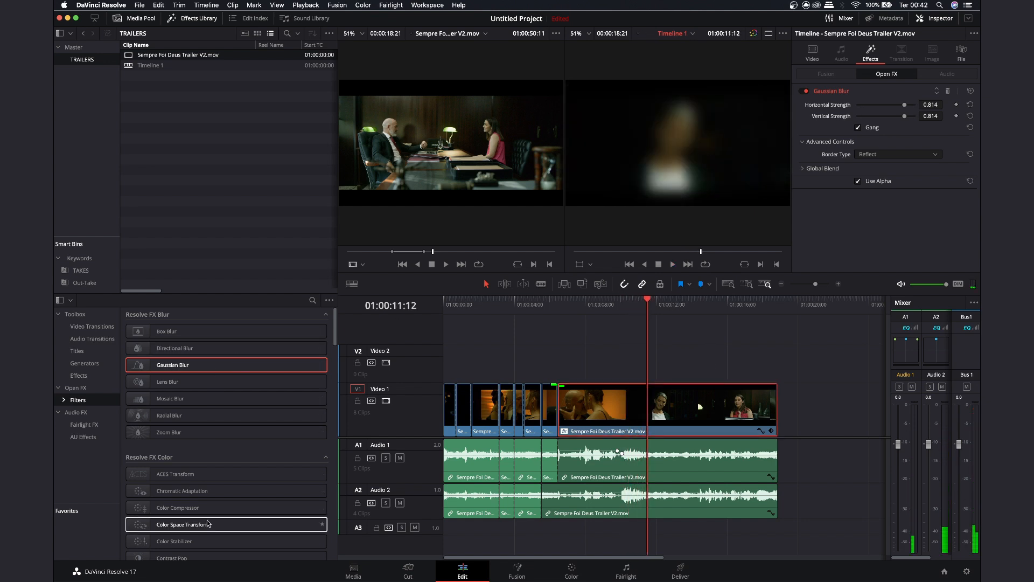
{"action": "left_click", "coordinate": [643, 345]}
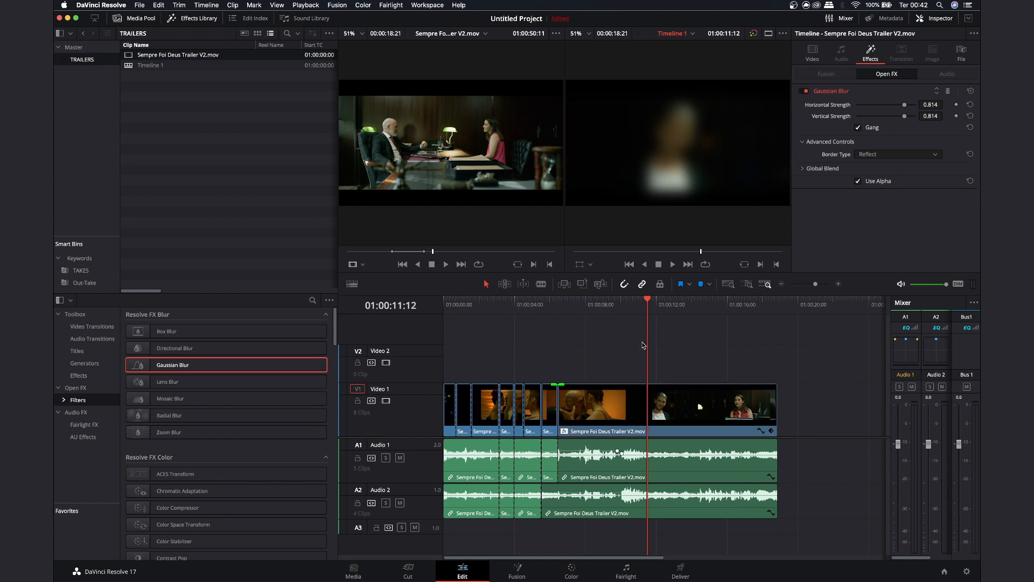
- Apply the Fairlight FX Echo to all Audio 1 and Audio 2 clips and play the timeline up to about 01:00:15:13
{"action": "left_click", "coordinate": [663, 466]}
{"action": "left_click", "coordinate": [88, 426]}
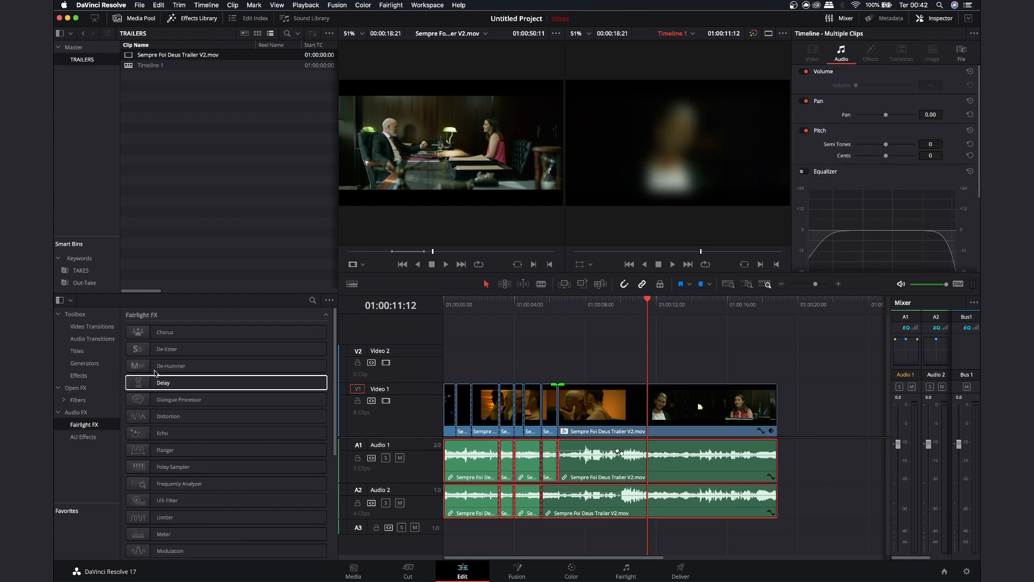
{"action": "left_click_drag", "start_coordinate": [183, 436], "coordinate": [619, 463]}
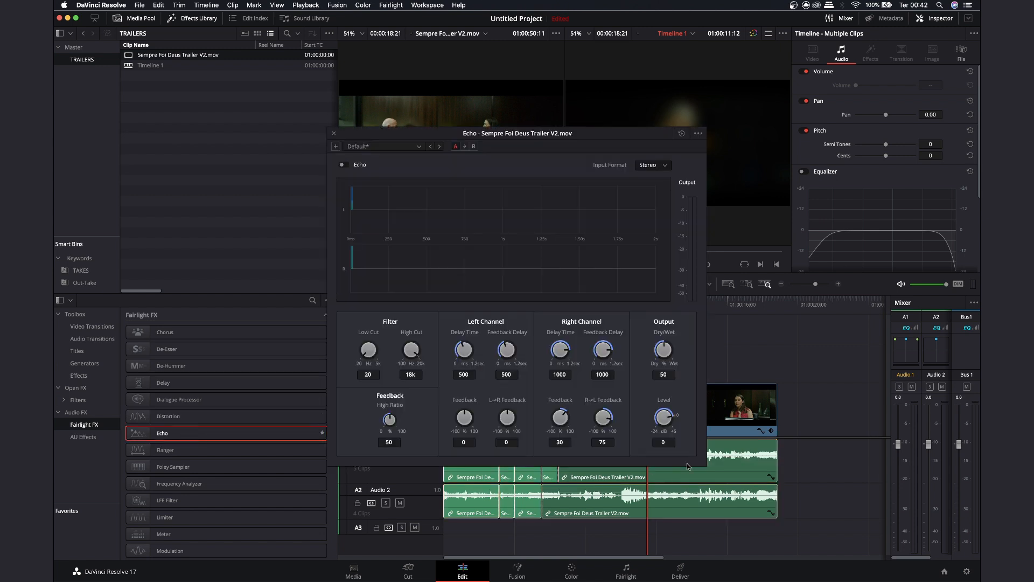
{"action": "left_click", "coordinate": [409, 147]}
{"action": "left_click", "coordinate": [381, 169]}
{"action": "left_click", "coordinate": [334, 133]}
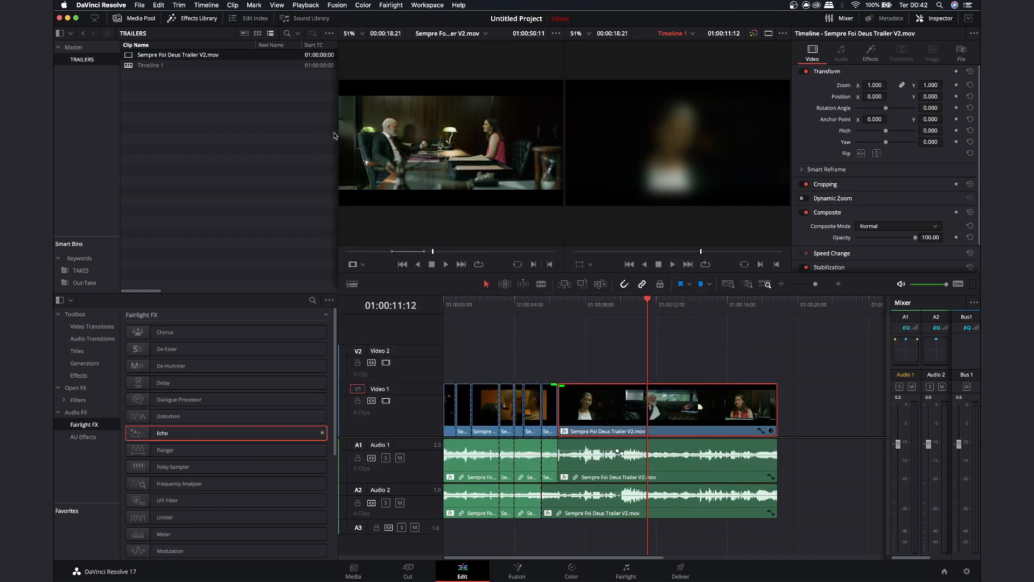
{"action": "left_click", "coordinate": [642, 304]}
{"action": "key", "text": "space"}
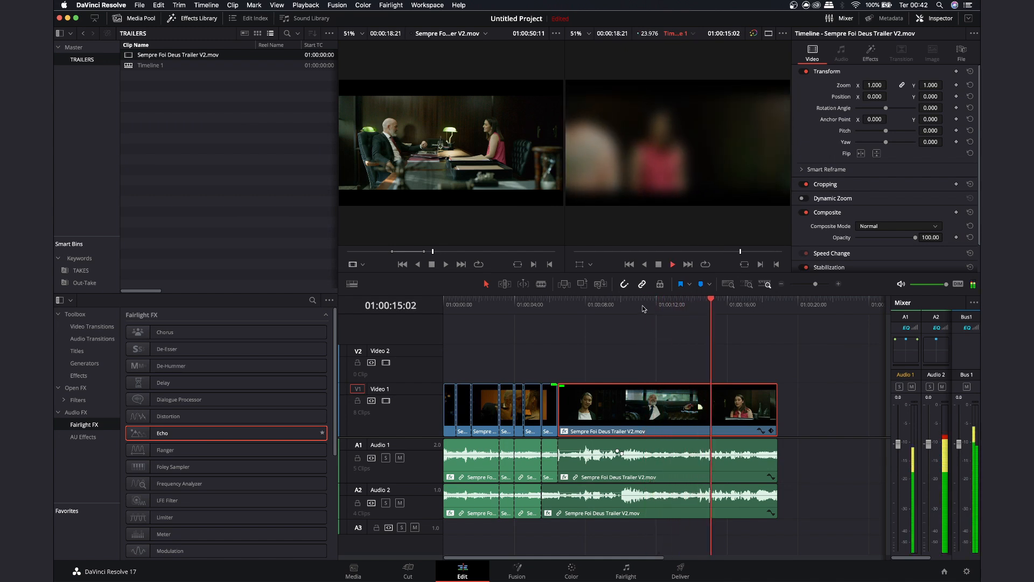
{"action": "key", "text": "space"}
{"action": "left_click", "coordinate": [699, 458]}
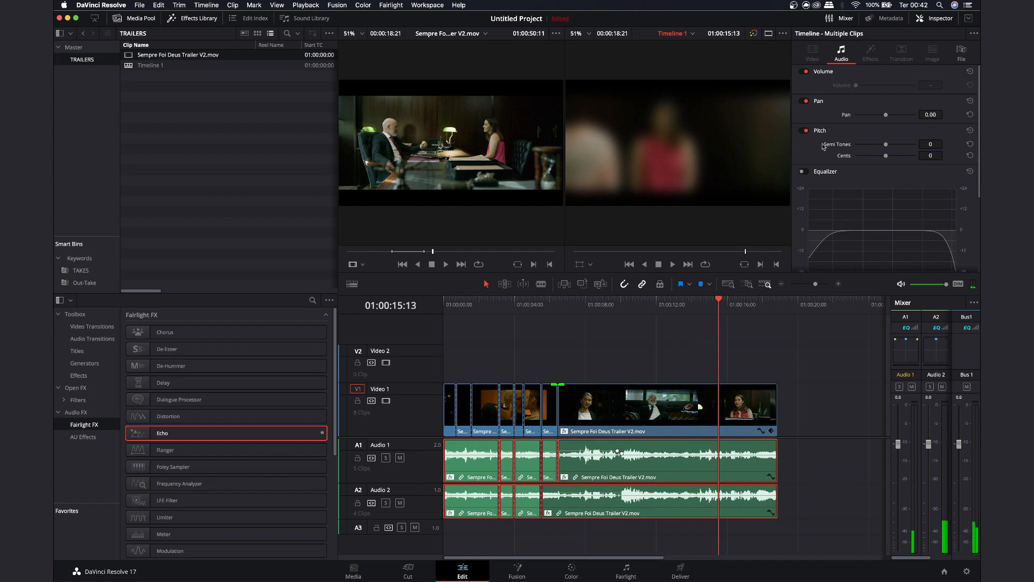
{"action": "right_click", "coordinate": [698, 470]}
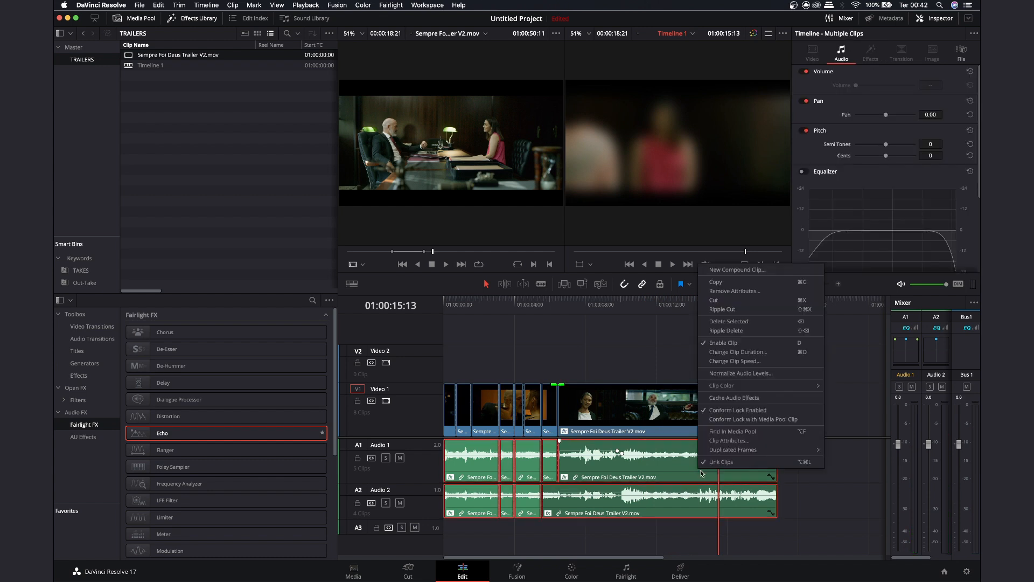
{"action": "left_click", "coordinate": [662, 315]}
- Turn off linked selection and set the Echo Low Cut of the last Audio 1 clip to 57
{"action": "left_click", "coordinate": [642, 284]}
{"action": "left_click", "coordinate": [650, 339]}
{"action": "left_click", "coordinate": [664, 462]}
{"action": "left_click", "coordinate": [871, 54]}
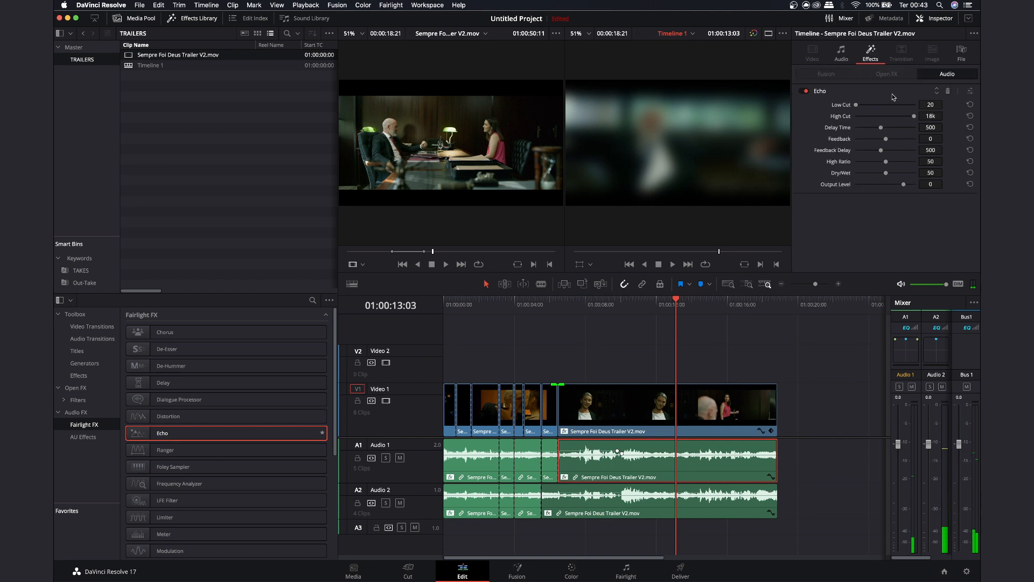
{"action": "mouse_move", "coordinate": [857, 104]}
{"action": "left_mouse_down"}
{"action": "mouse_move", "coordinate": [894, 103]}
{"action": "mouse_move", "coordinate": [867, 105]}
{"action": "left_mouse_up"}
- View the full Echo control window of the last Audio 1 clip, close it, and deselect the clip
{"action": "left_click", "coordinate": [971, 92]}
{"action": "left_click_drag", "start_coordinate": [558, 188], "coordinate": [554, 182]}
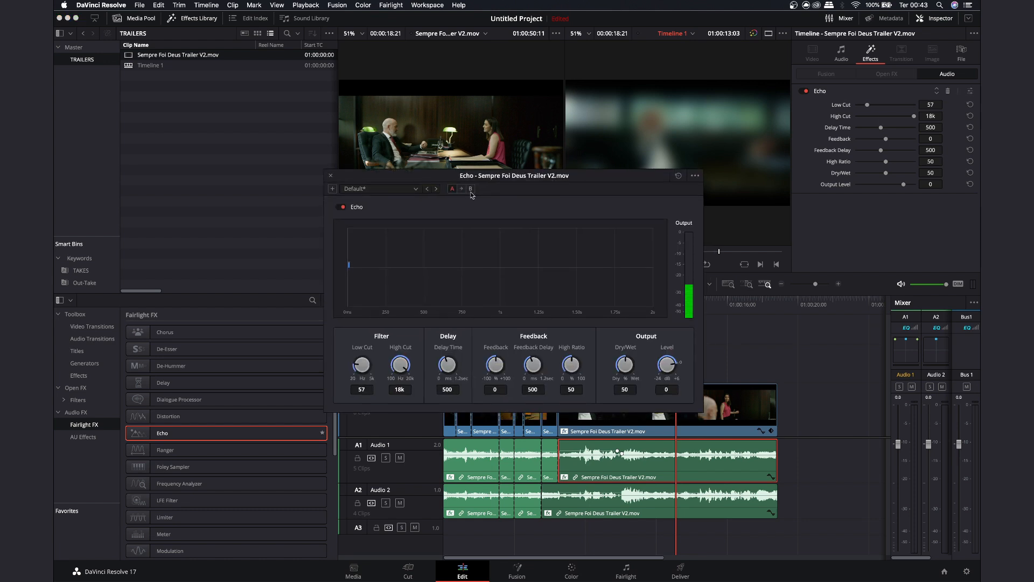
{"action": "left_click_drag", "start_coordinate": [633, 177], "coordinate": [635, 169]}
{"action": "left_click", "coordinate": [331, 168]}
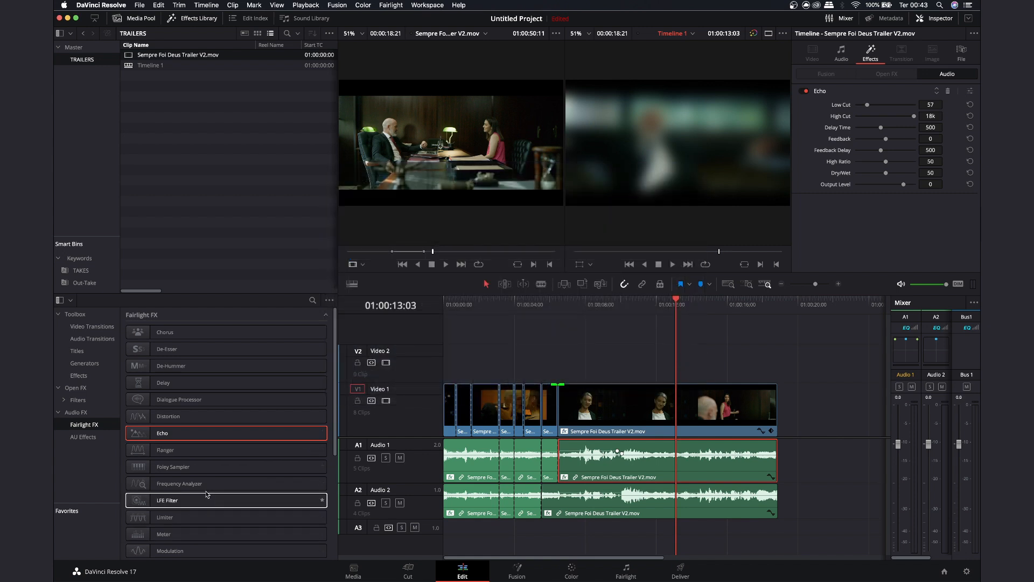
{"action": "left_click", "coordinate": [656, 350]}
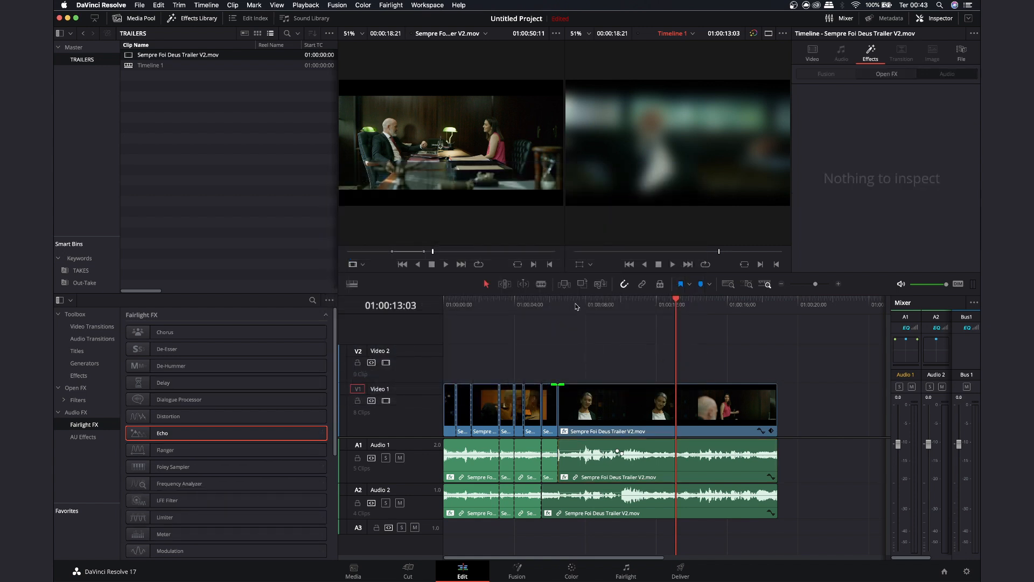
- Try an Additive Dissolve on the Video 1 cut at 01:00:05:13, and delete it
{"action": "left_click", "coordinate": [95, 327]}
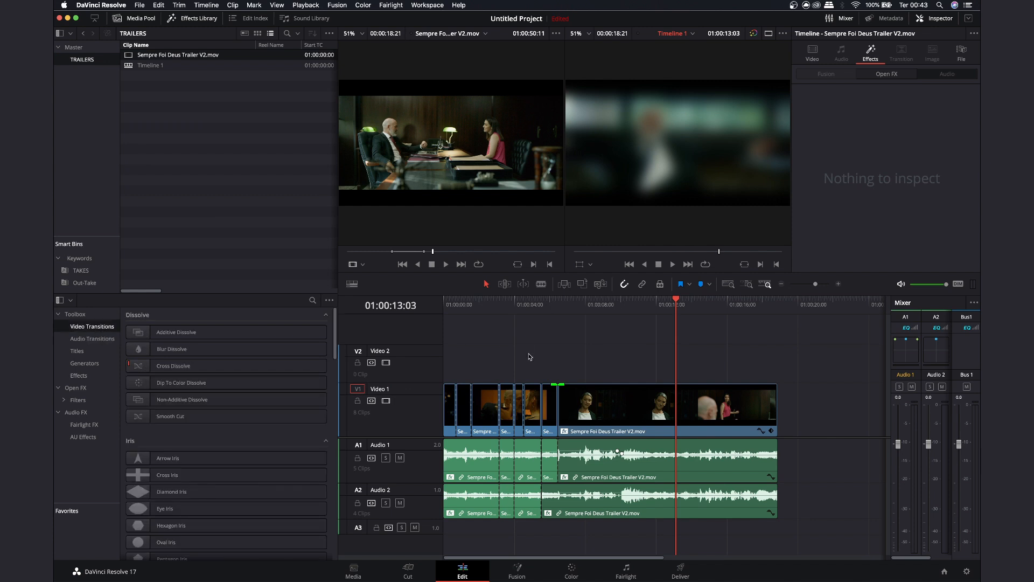
{"action": "left_click_drag", "start_coordinate": [563, 308], "coordinate": [541, 310]}
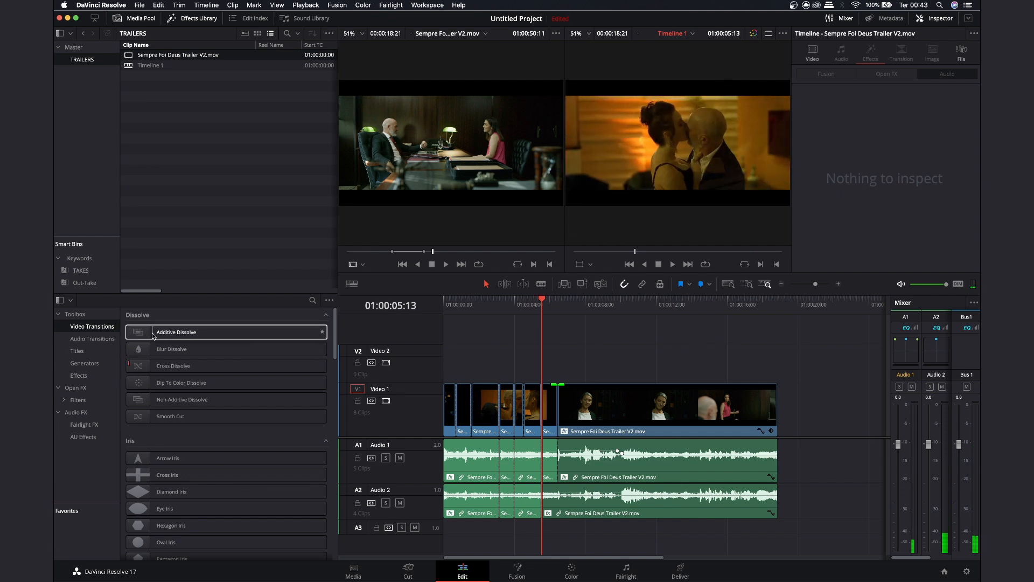
{"action": "left_click_drag", "start_coordinate": [140, 335], "coordinate": [556, 365]}
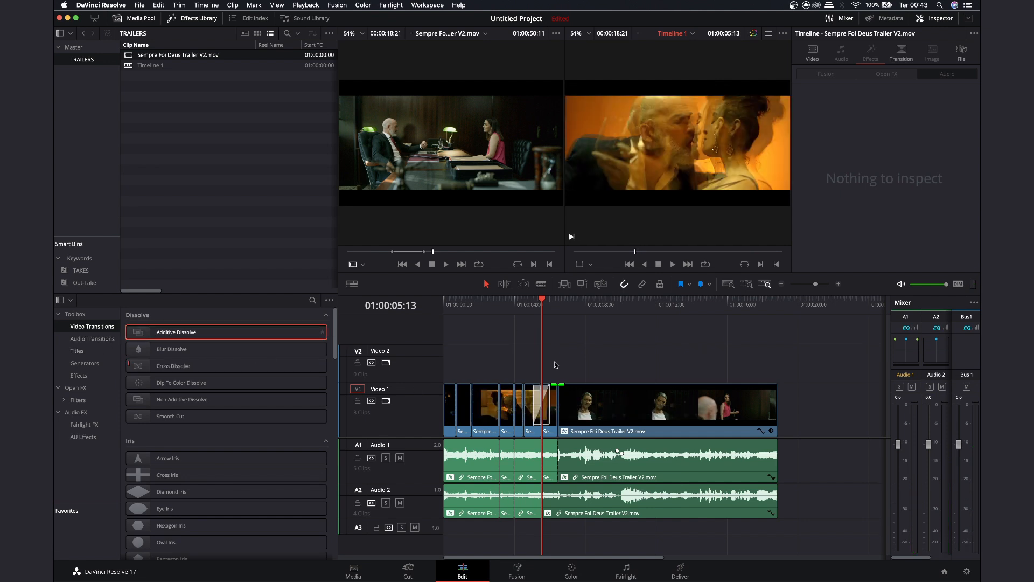
{"action": "key", "text": "super+equal"}
{"action": "key", "text": "super+equal"}
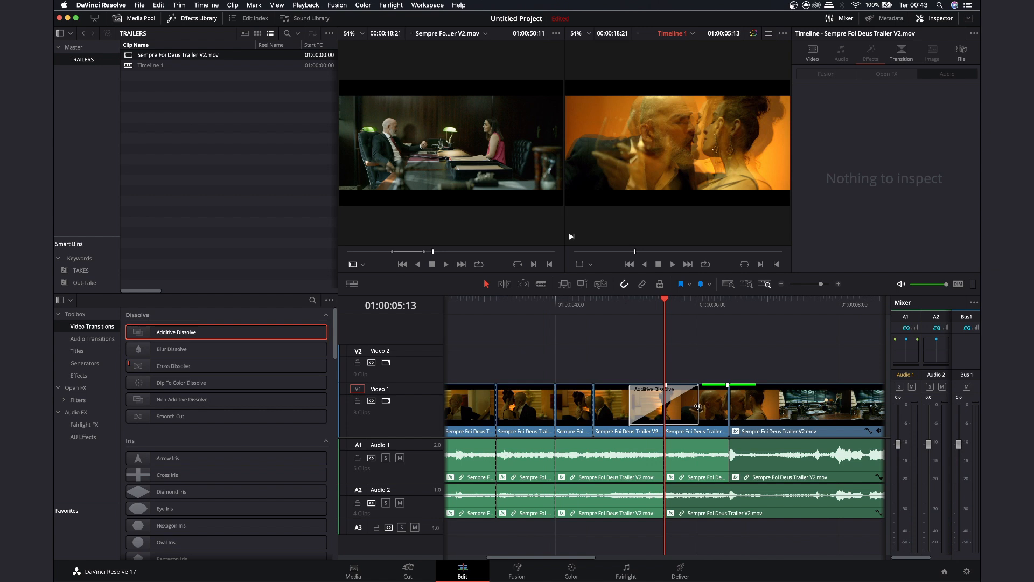
{"action": "left_click", "coordinate": [698, 406]}
{"action": "key", "text": "Delete"}
- Add a 6-frame Cross Dissolve to the Video 1 cut at 01:00:05:13 and play across it
{"action": "right_click", "coordinate": [666, 403]}
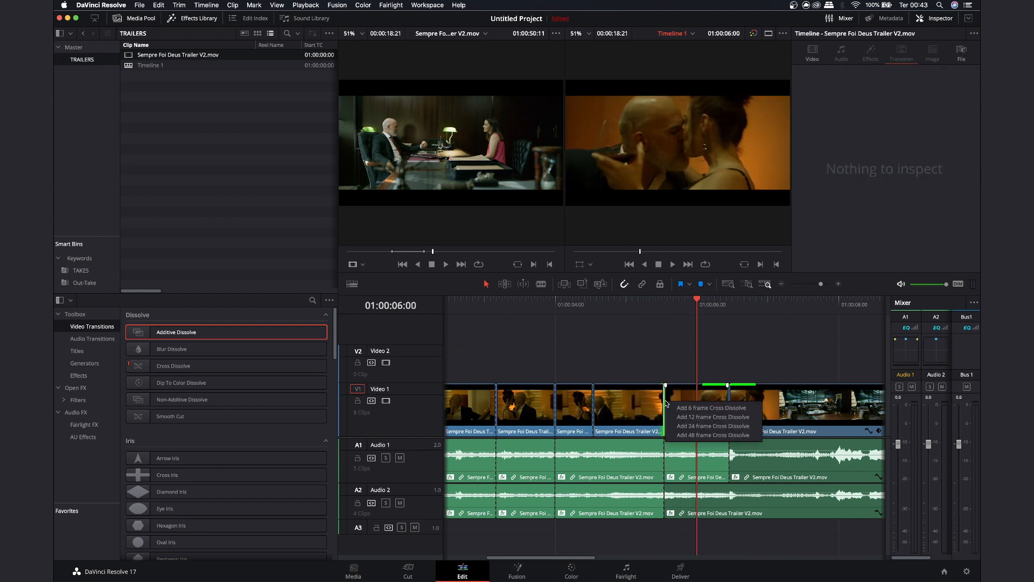
{"action": "left_click", "coordinate": [711, 407]}
{"action": "left_click", "coordinate": [652, 309]}
{"action": "key", "text": "space"}
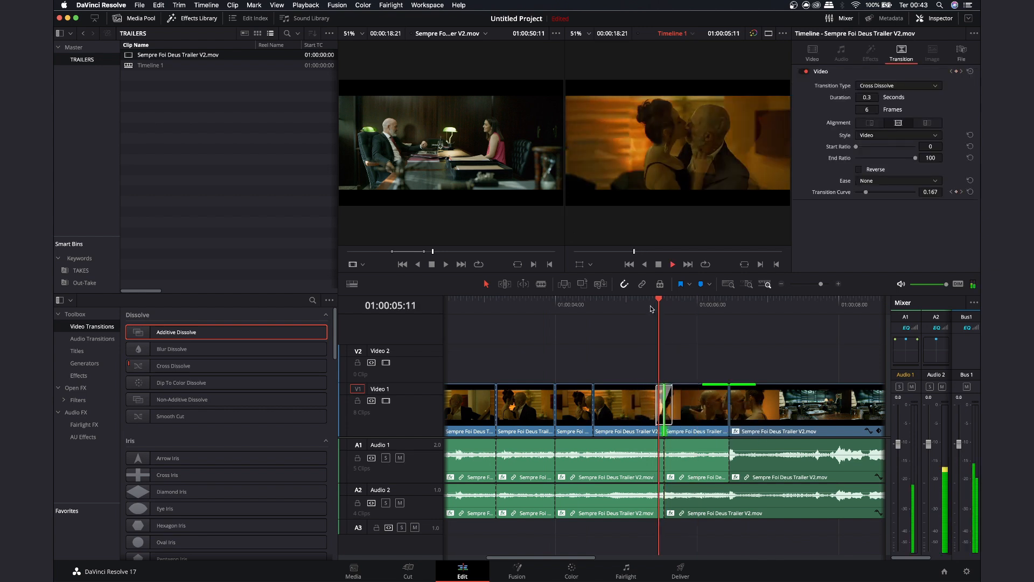
{"action": "left_click", "coordinate": [653, 308]}
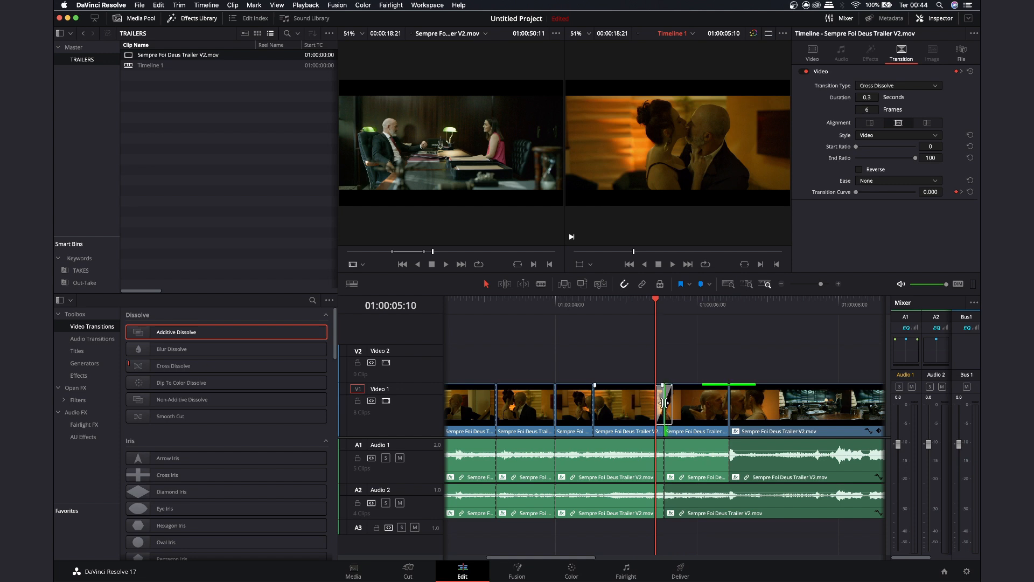
- Set the Cross Iris transition as the standard transition
{"action": "right_click", "coordinate": [192, 348]}
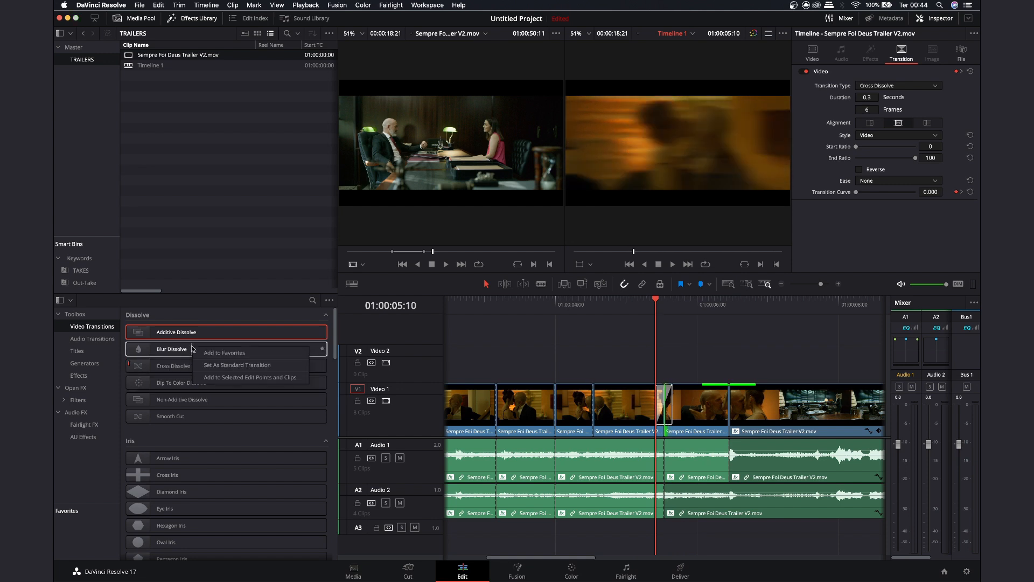
{"action": "left_click", "coordinate": [183, 459]}
{"action": "right_click", "coordinate": [203, 479]}
{"action": "left_click", "coordinate": [250, 497]}
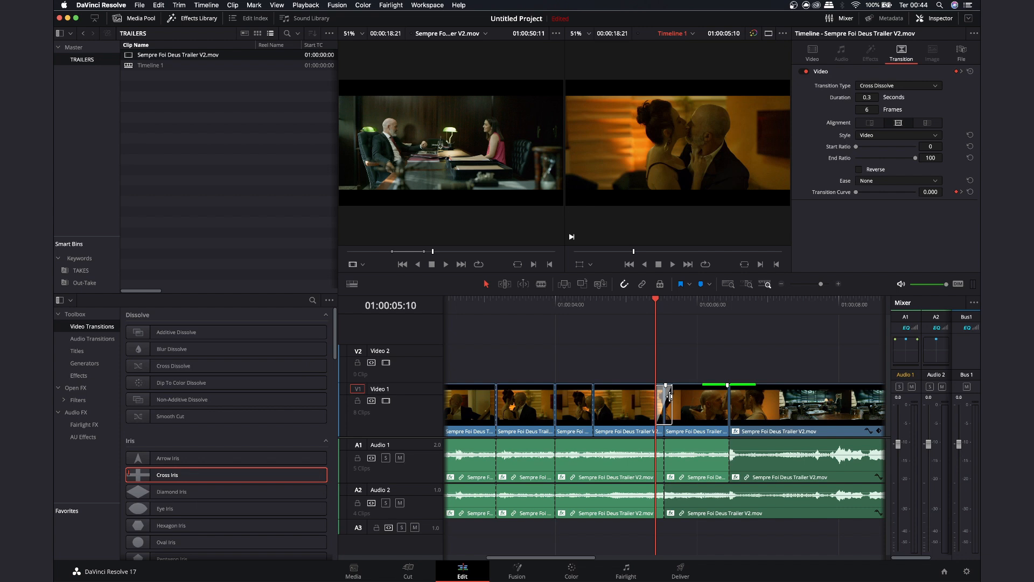
- Replace the Cross Dissolve at the 01:00:05:13 cut with a 12-frame Cross Iris and skim the timeline up to 01:00:05:07
{"action": "key", "text": "super+="}
{"action": "key", "text": "super+="}
{"action": "left_click", "coordinate": [700, 400]}
{"action": "key", "text": "BackSpace"}
{"action": "right_click", "coordinate": [701, 400]}
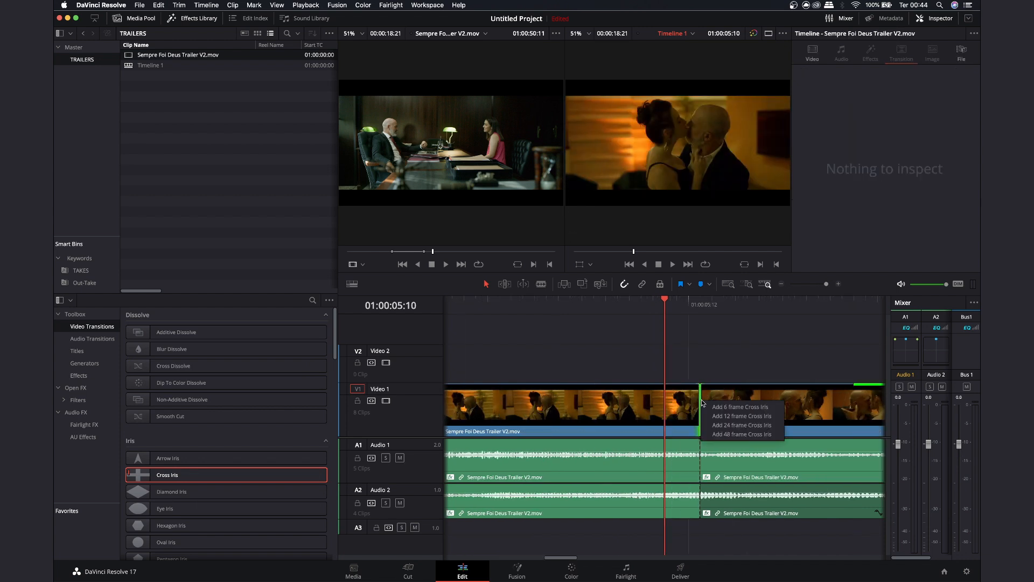
{"action": "left_click", "coordinate": [739, 416]}
{"action": "left_click_drag", "start_coordinate": [638, 305], "coordinate": [500, 327]}
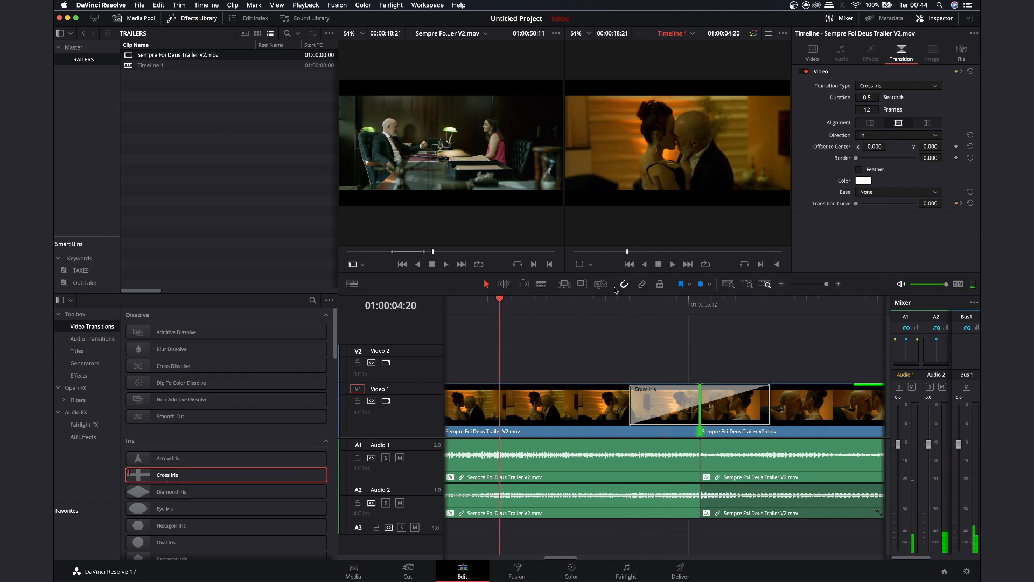
{"action": "left_click_drag", "start_coordinate": [628, 304], "coordinate": [629, 326]}
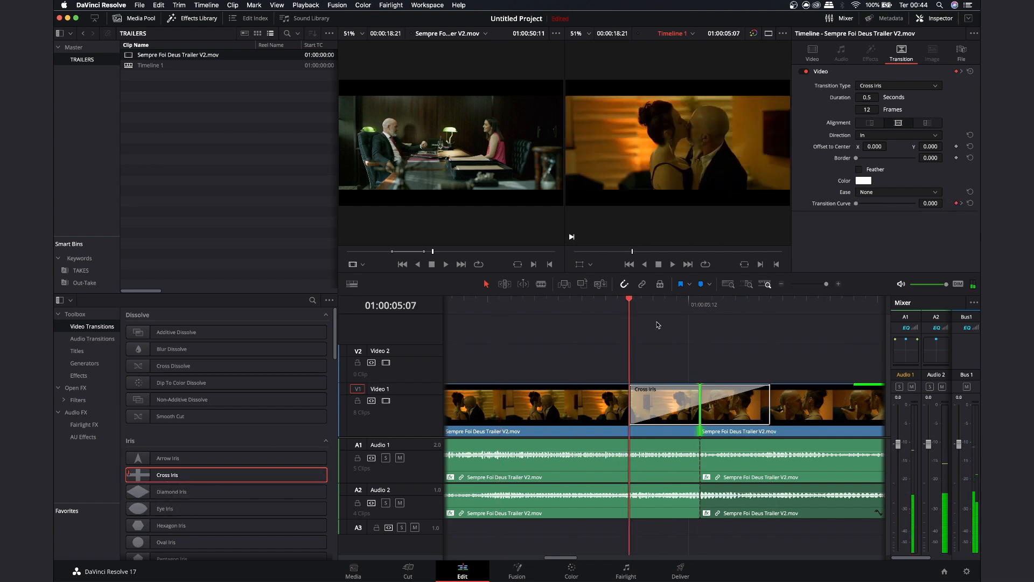
- Try a Left Lower Third title on Video 2 from 01:00:07:18, play it, and delete it
{"action": "key", "text": "super+minus"}
{"action": "key", "text": "super+minus"}
{"action": "key", "text": "super+minus"}
{"action": "key", "text": "super+minus"}
{"action": "key", "text": "super+minus"}
{"action": "key", "text": "super+equal"}
{"action": "key", "text": "Home"}
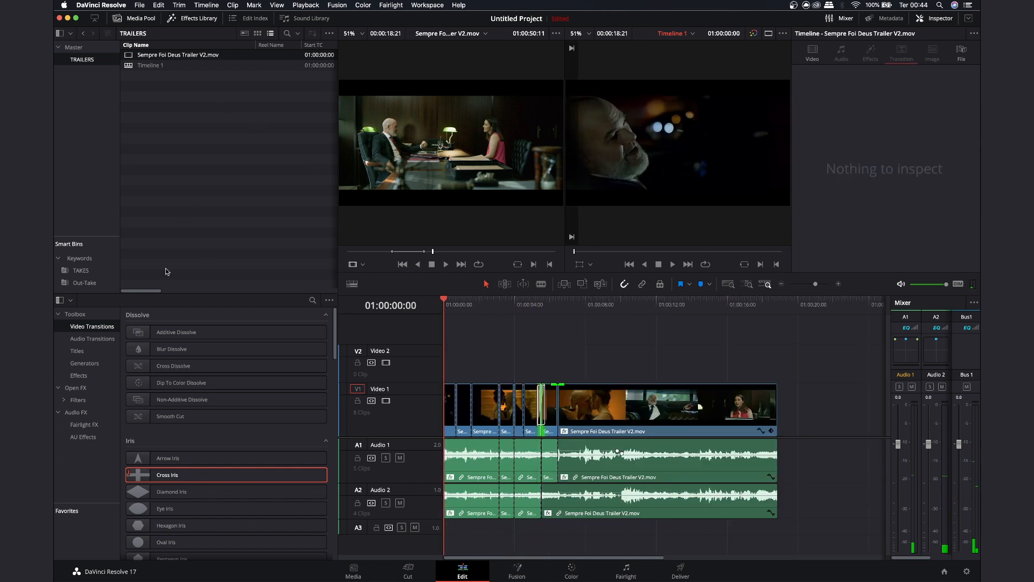
{"action": "left_click", "coordinate": [86, 351]}
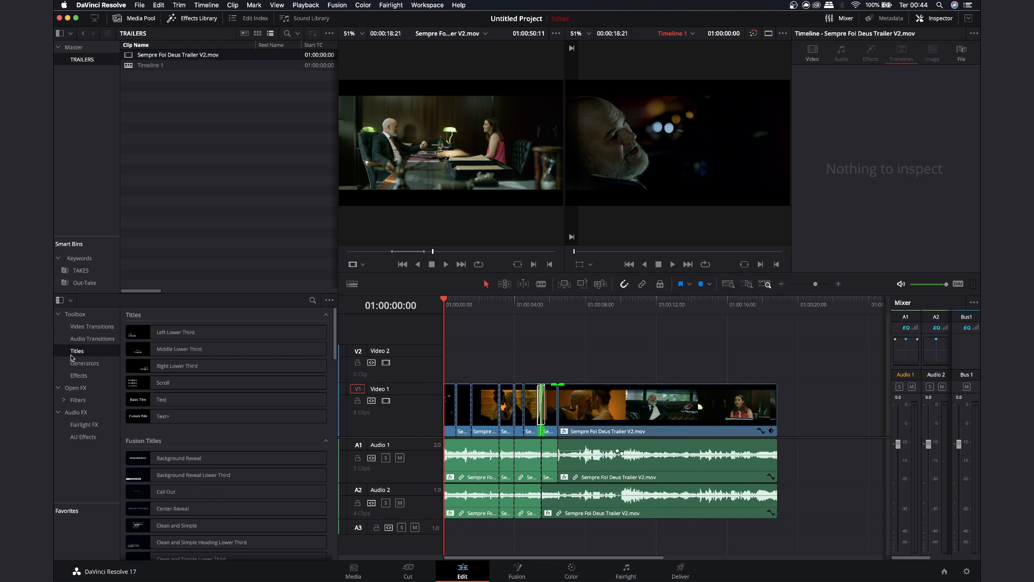
{"action": "left_click_drag", "start_coordinate": [141, 335], "coordinate": [580, 369]}
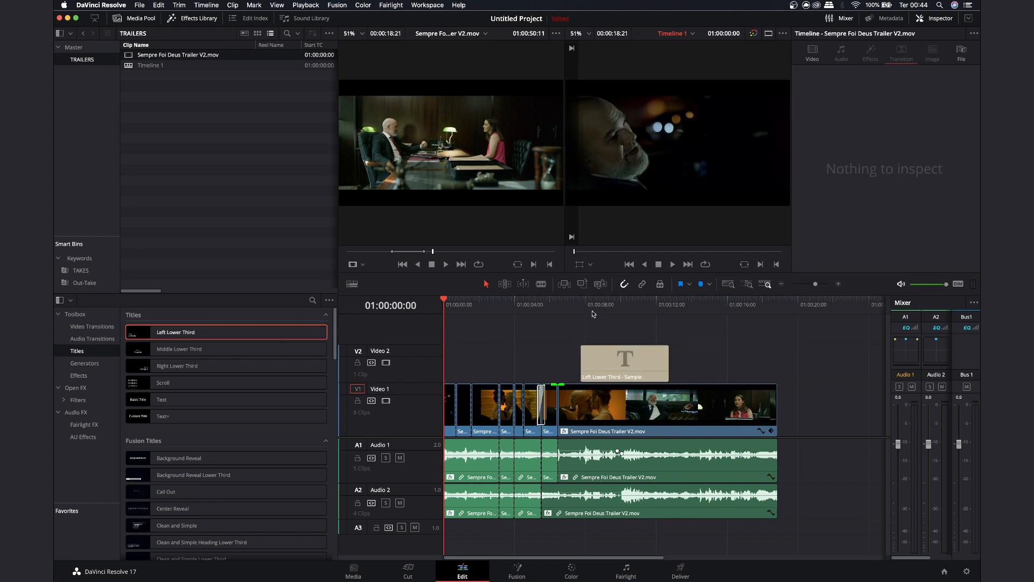
{"action": "left_click_drag", "start_coordinate": [581, 305], "coordinate": [602, 305]}
{"action": "key", "text": "space"}
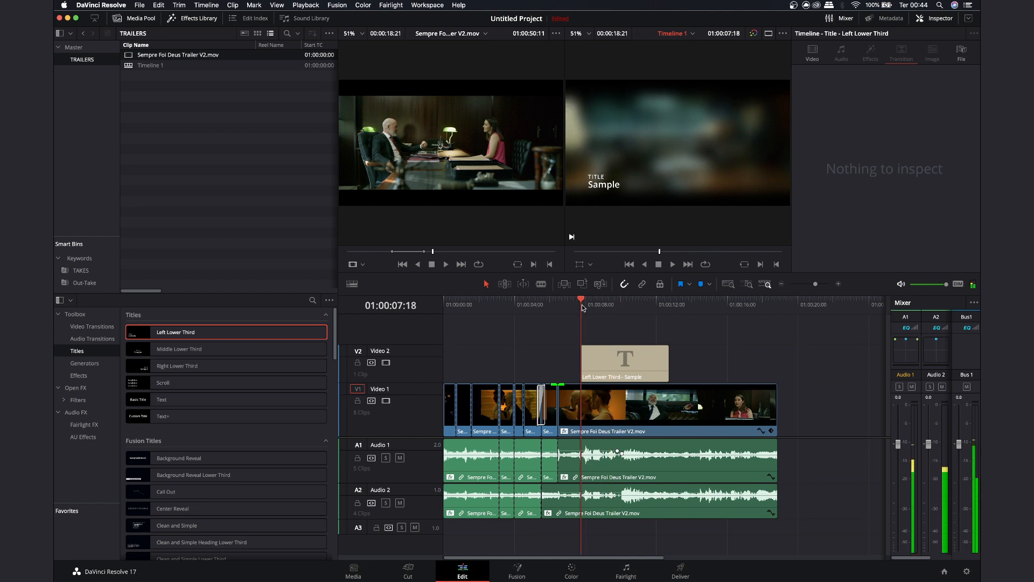
{"action": "left_click", "coordinate": [607, 359]}
{"action": "key", "text": "Delete"}
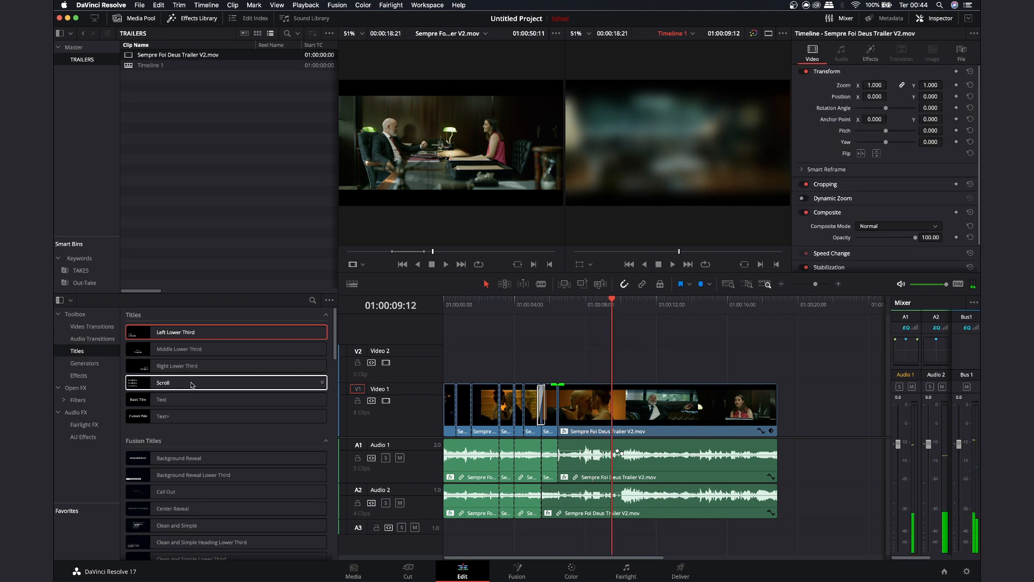
- Add a basic Text title on Video 2 starting at 01:00:09:12 and show its settings
{"action": "left_click", "coordinate": [151, 401]}
{"action": "left_click_drag", "start_coordinate": [151, 401], "coordinate": [645, 364]}
{"action": "left_click", "coordinate": [645, 365]}
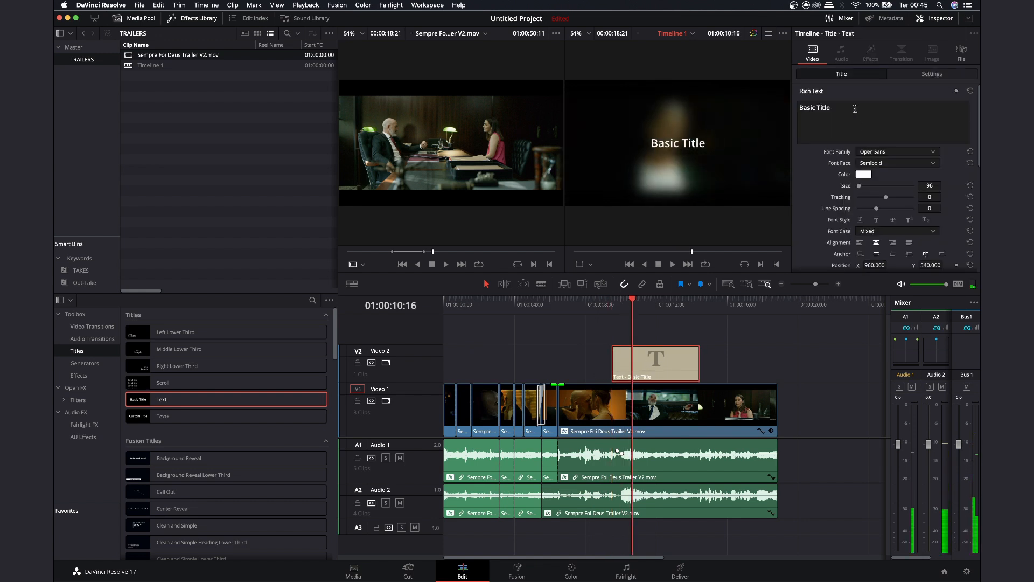
- Try the title with the text "sdfsdfsdf", zoom 1.120 and rotation -30.230, and delete it from Video 2
{"action": "triple_click", "coordinate": [859, 106]}
{"action": "type", "text": "sdfsdfsdf"}
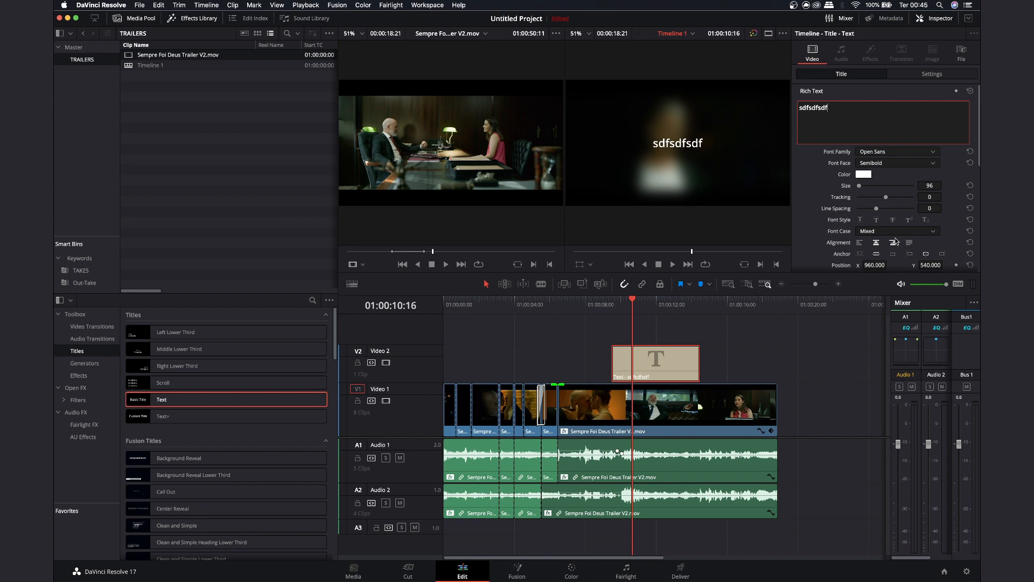
{"action": "left_click", "coordinate": [921, 77]}
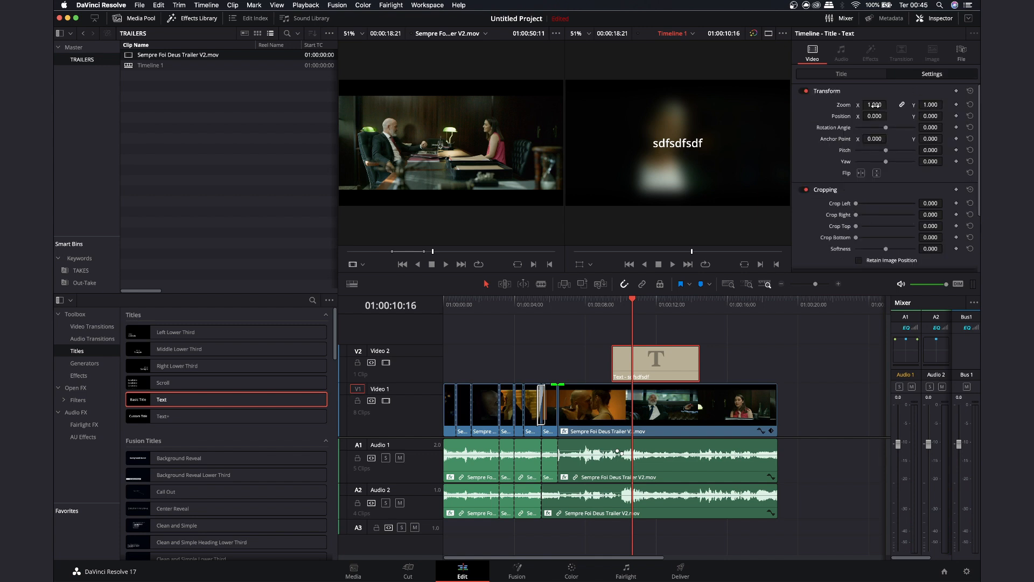
{"action": "left_click_drag", "start_coordinate": [874, 104], "coordinate": [883, 128]}
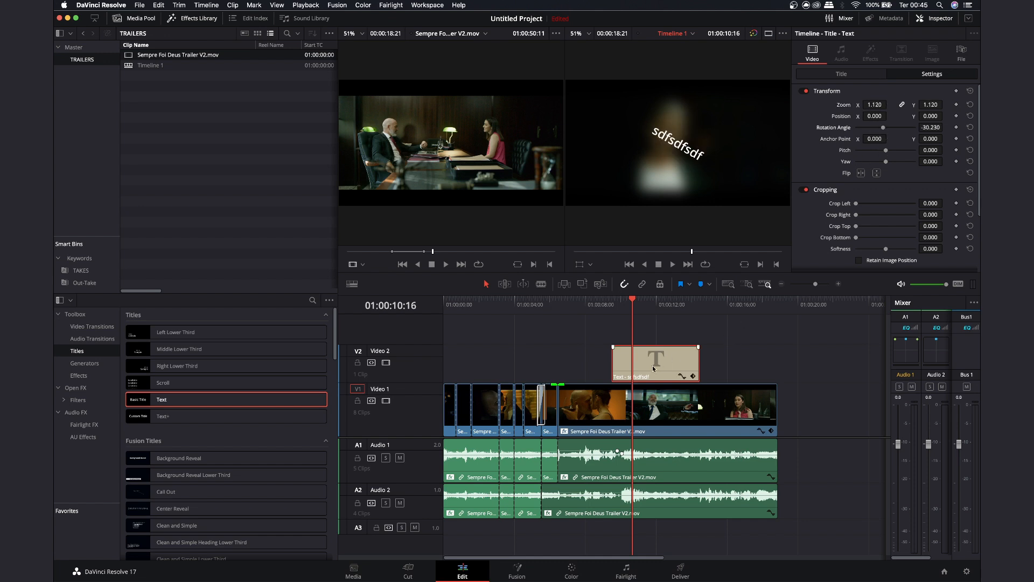
{"action": "key", "text": "Delete"}
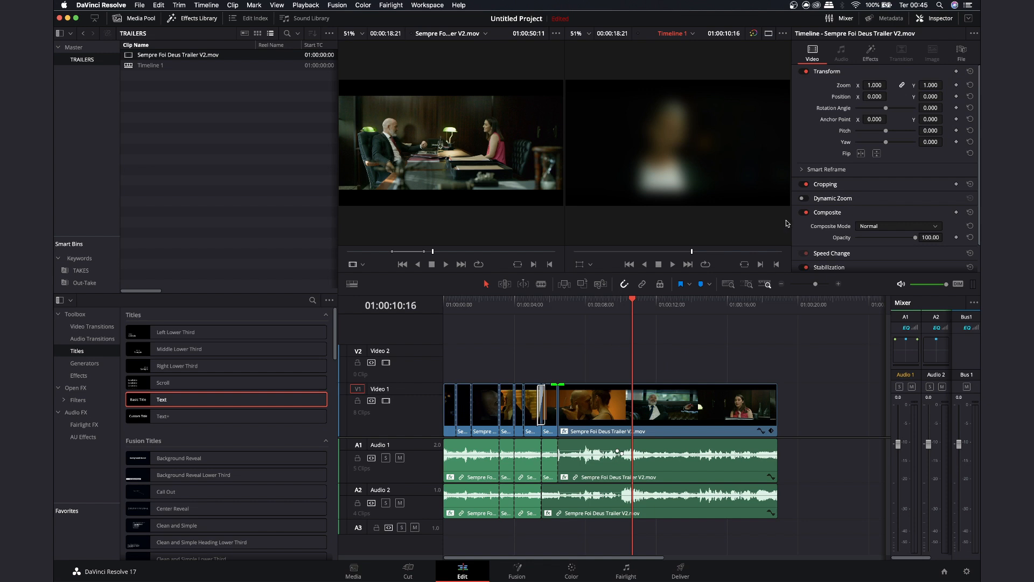
- Disable the Gaussian Blur on the long last clip, check it at 01:00:10:17 and return to its video settings
{"action": "left_click", "coordinate": [636, 394]}
{"action": "left_click_drag", "start_coordinate": [650, 303], "coordinate": [686, 303]}
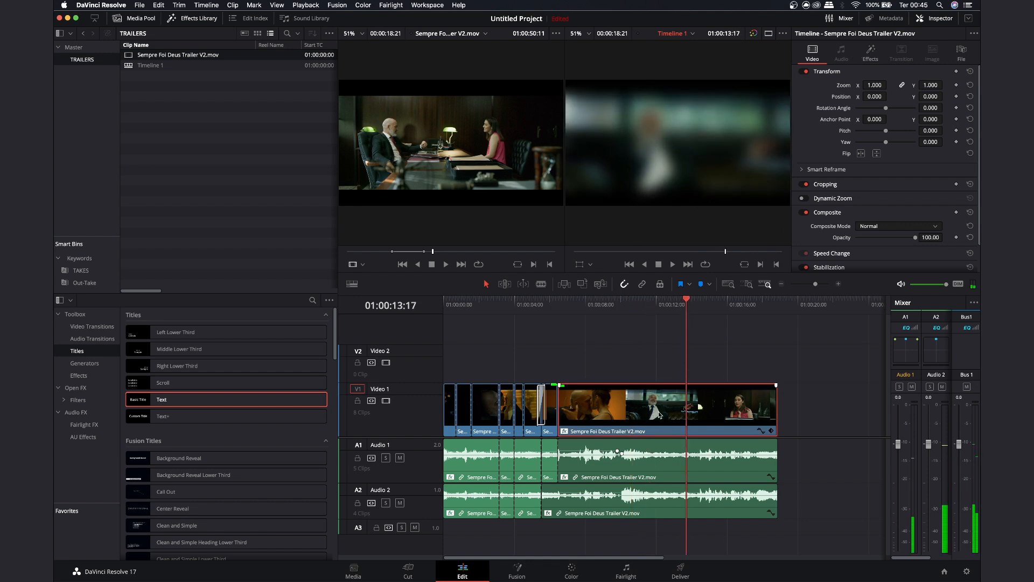
{"action": "left_click", "coordinate": [871, 54]}
{"action": "left_click", "coordinate": [802, 90]}
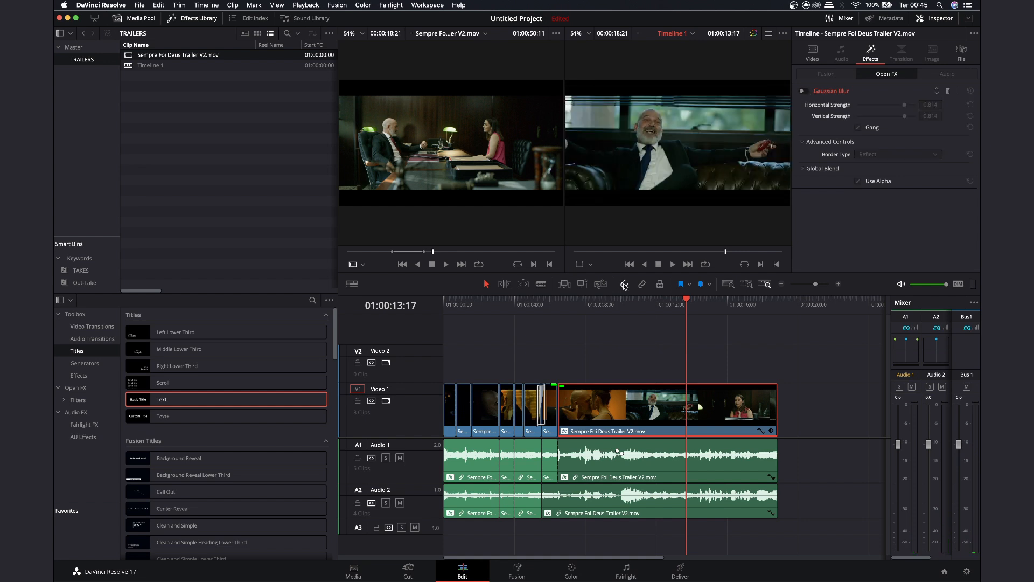
{"action": "left_click_drag", "start_coordinate": [645, 303], "coordinate": [633, 303]}
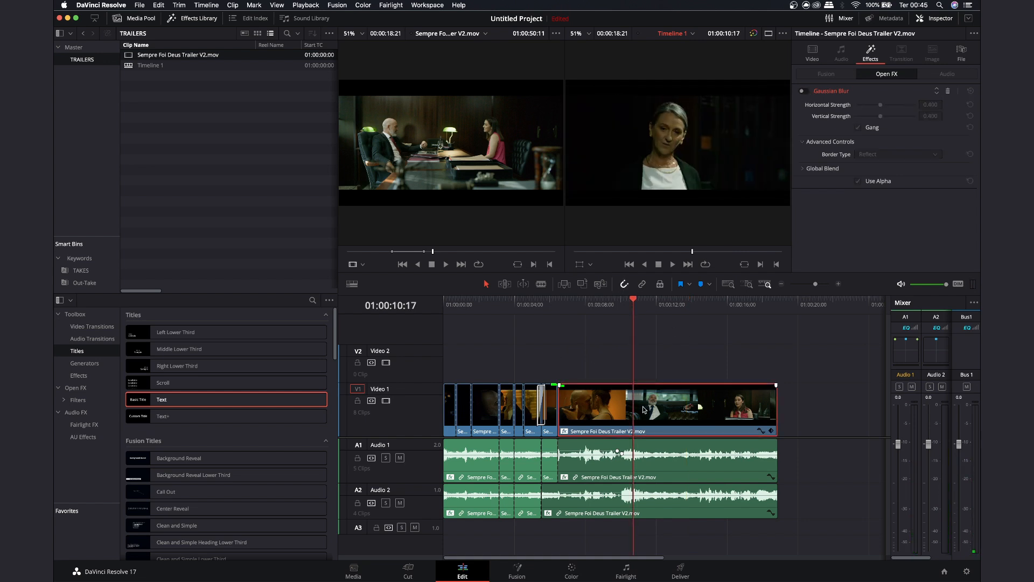
{"action": "left_click", "coordinate": [807, 59]}
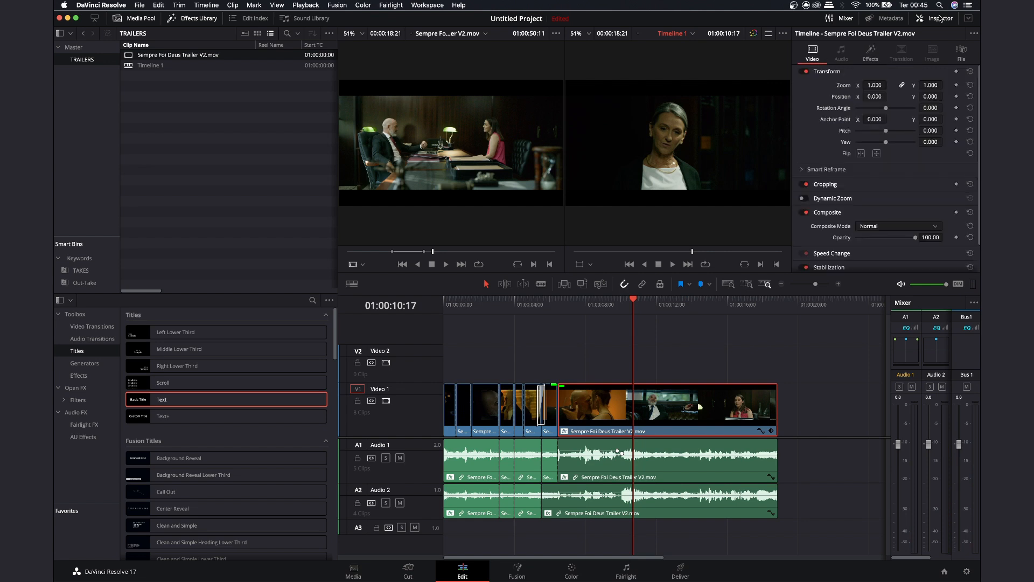
- Toggle the Inspector off and back on, and hide the Mixer to widen the workspace
{"action": "left_click", "coordinate": [937, 18]}
{"action": "left_click", "coordinate": [938, 20]}
{"action": "left_click", "coordinate": [840, 21]}
{"action": "left_click", "coordinate": [841, 21]}
{"action": "left_click", "coordinate": [832, 19]}
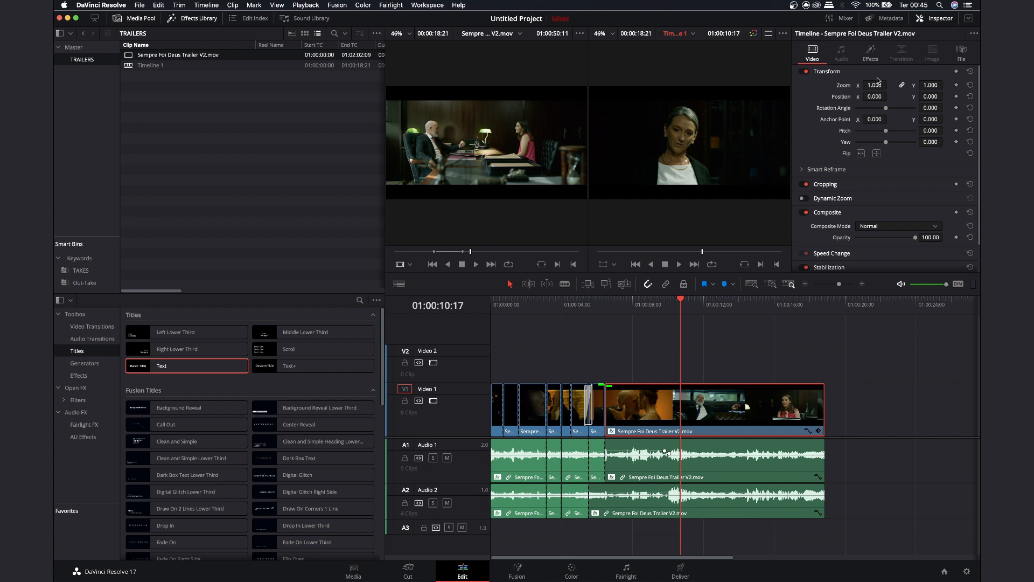
- Try zoom 1.040, position X -114, rotation 13.740 and a left crop on the clip, and reset its Transform and Cropping
{"action": "left_click_drag", "start_coordinate": [871, 84], "coordinate": [887, 110]}
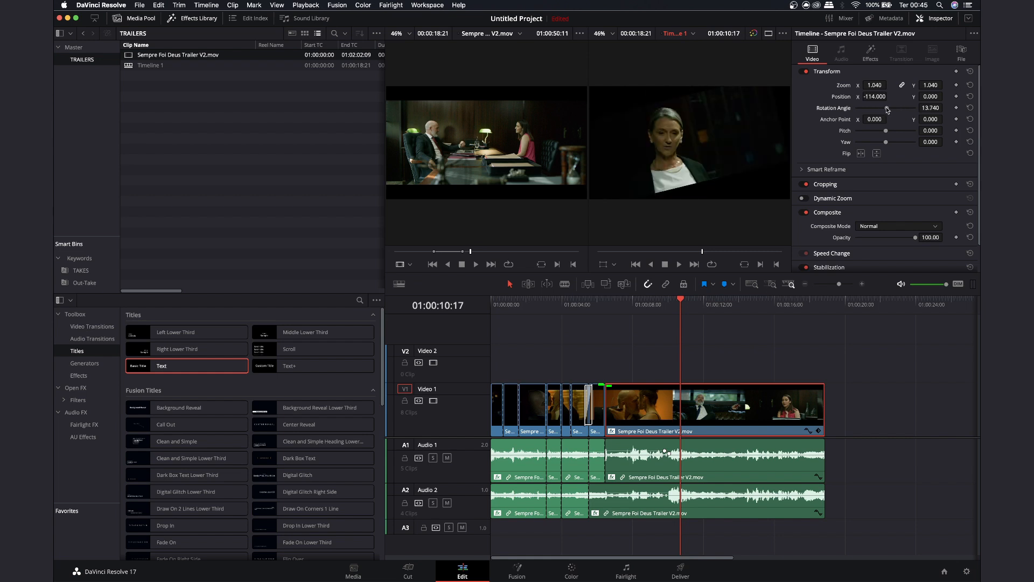
{"action": "left_click", "coordinate": [832, 184]}
{"action": "left_click_drag", "start_coordinate": [930, 198], "coordinate": [918, 199]}
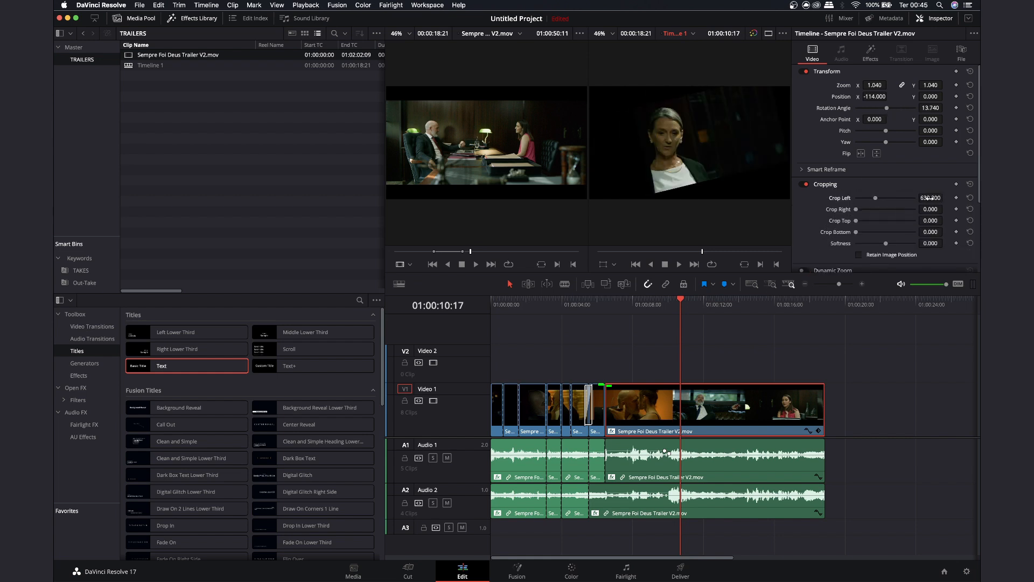
{"action": "left_click", "coordinate": [970, 185]}
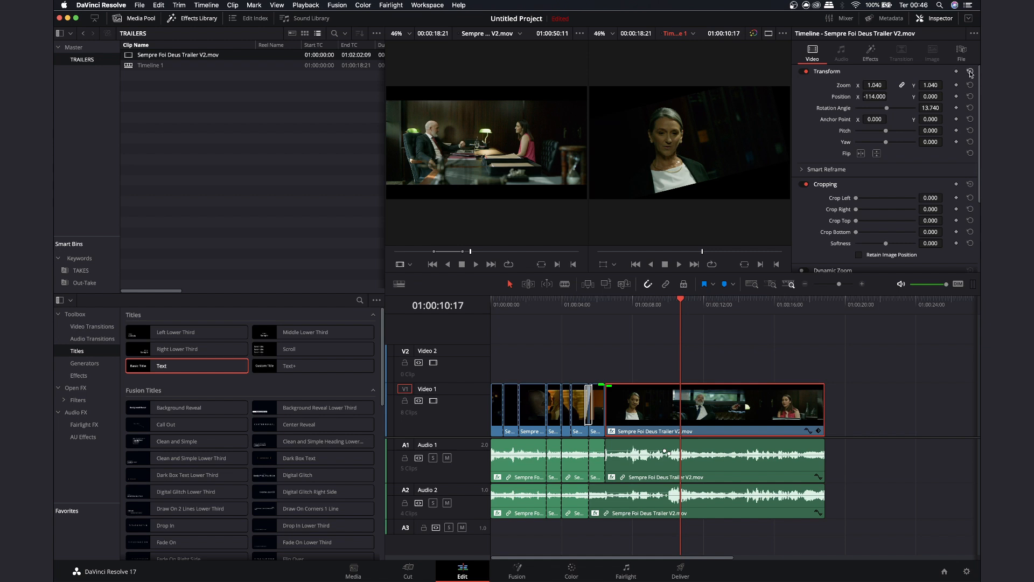
{"action": "left_click", "coordinate": [970, 96]}
{"action": "left_click", "coordinate": [970, 71]}
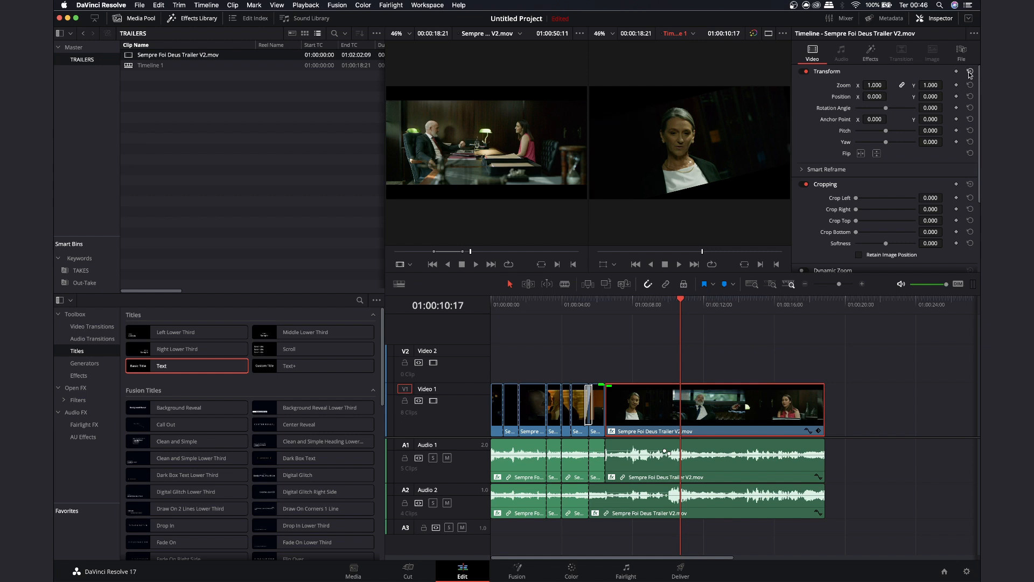
- Flip the last clip on Video 1 both horizontally and vertically
{"action": "left_click", "coordinate": [861, 153]}
{"action": "left_click", "coordinate": [877, 154]}
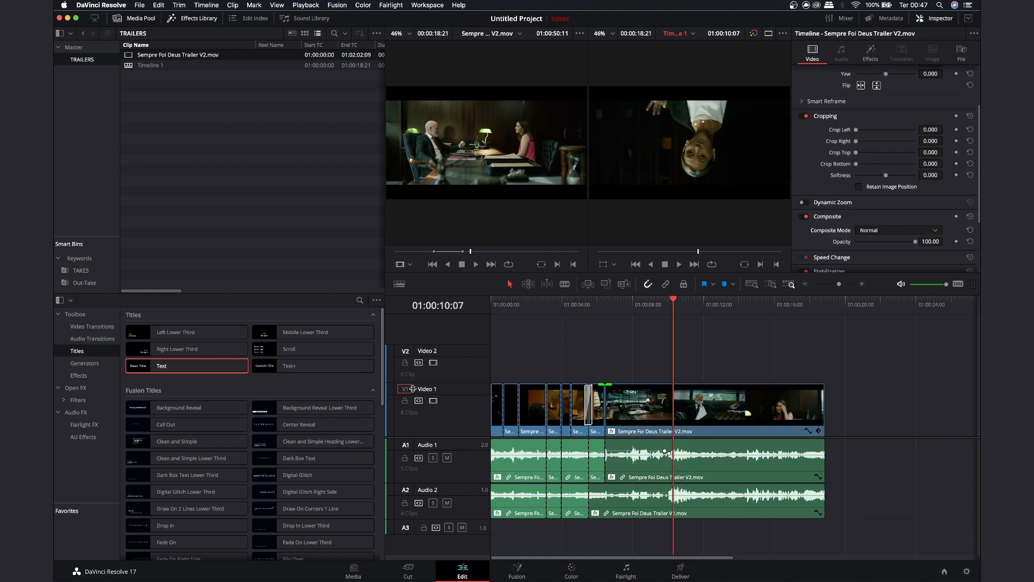
- Examine the options for adding, moving and deleting tracks on the empty Audio 3 track
{"action": "right_click", "coordinate": [458, 544]}
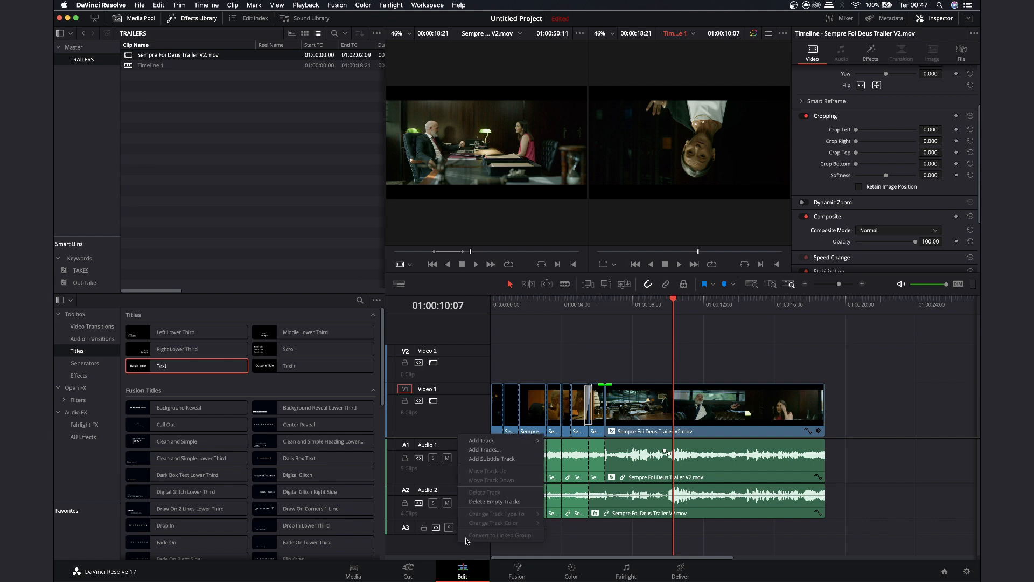
{"action": "mouse_move", "coordinate": [495, 440]}
{"action": "left_click", "coordinate": [438, 546]}
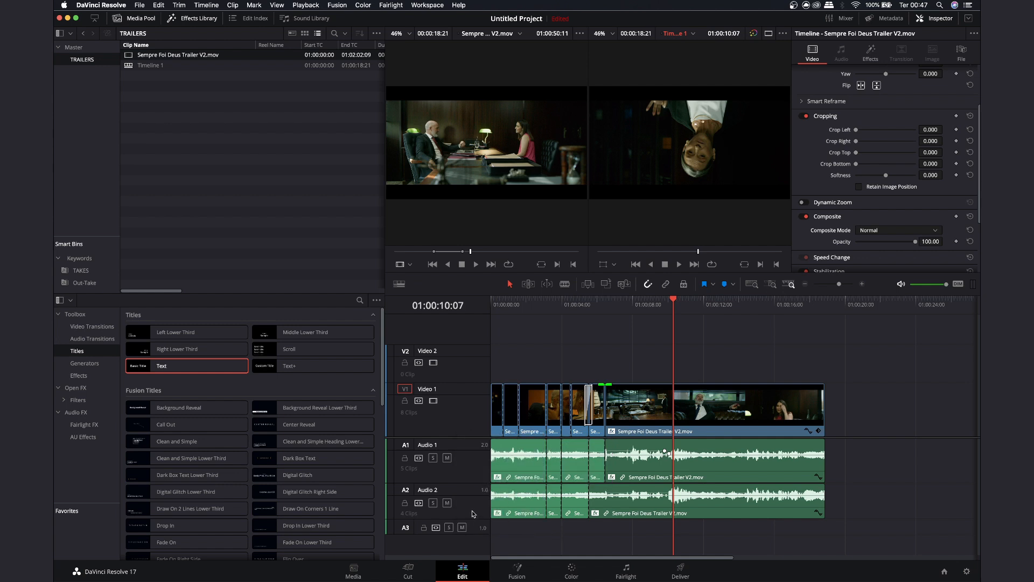
{"action": "right_click", "coordinate": [473, 528]}
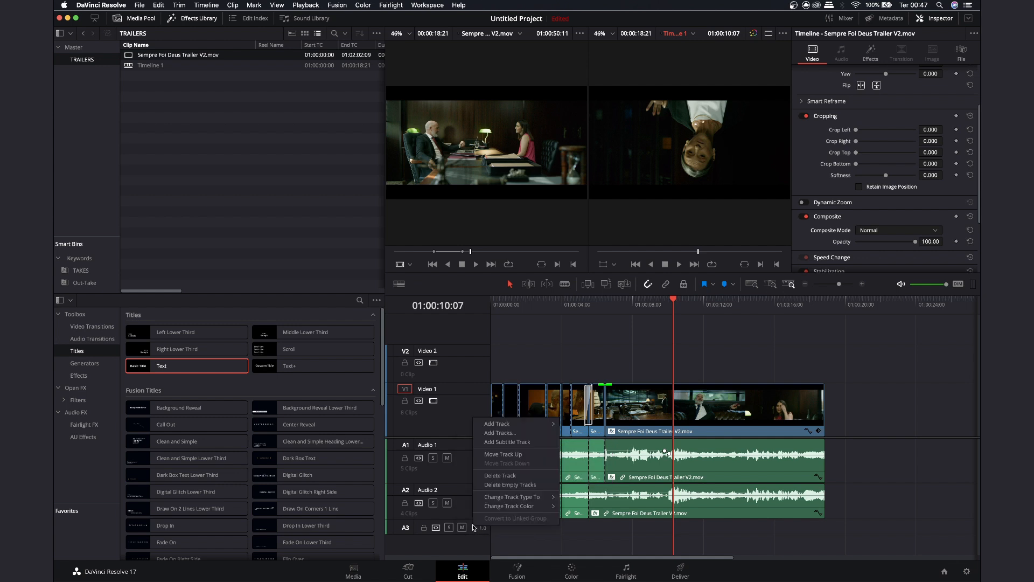
{"action": "left_click", "coordinate": [538, 485]}
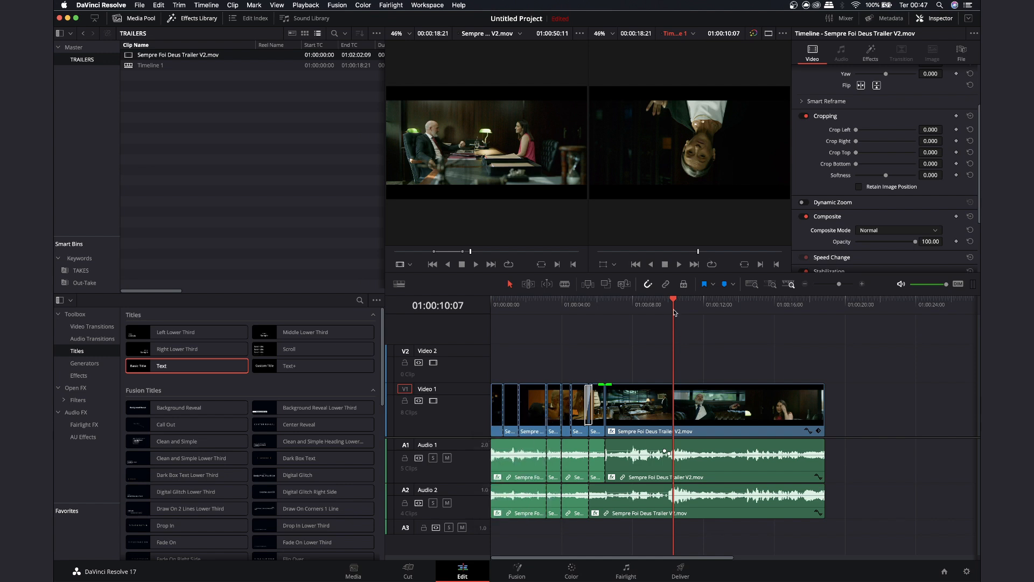
- Move the playhead to 01:00:09:20 and examine the marker and flag colour options
{"action": "left_click_drag", "start_coordinate": [675, 326], "coordinate": [662, 322]}
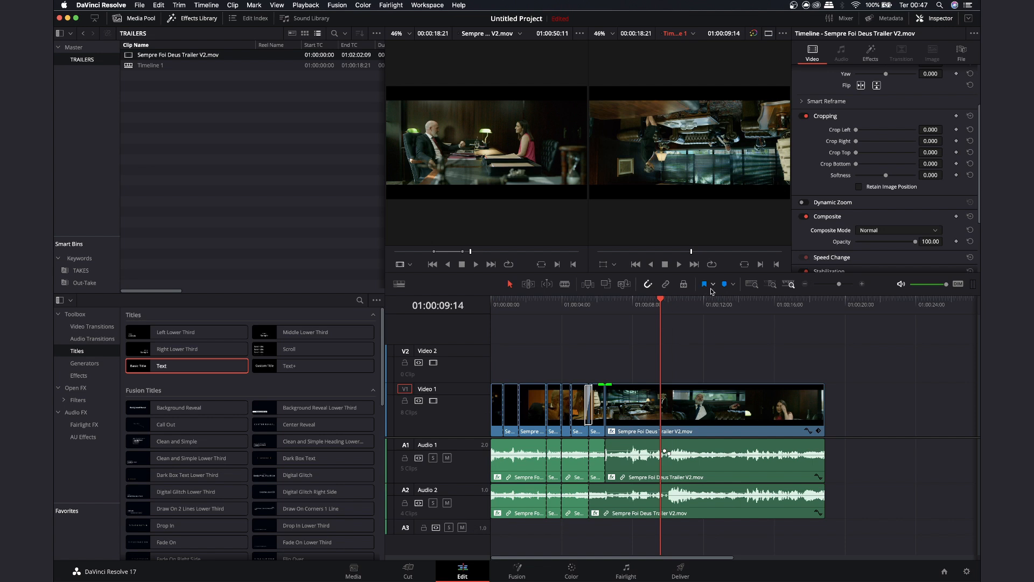
{"action": "left_click", "coordinate": [666, 305]}
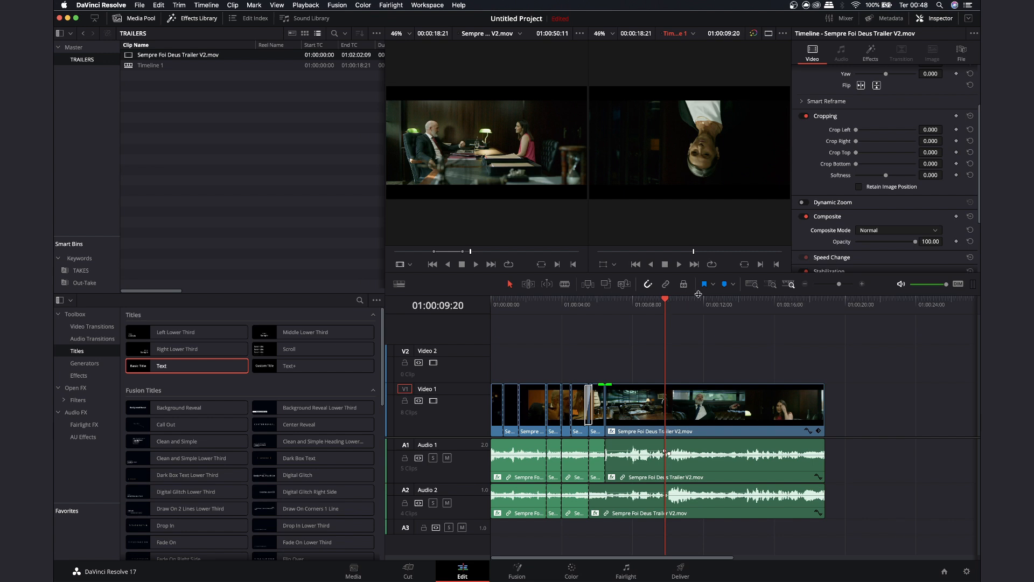
{"action": "left_click", "coordinate": [733, 286]}
{"action": "left_click", "coordinate": [707, 288]}
{"action": "left_click", "coordinate": [712, 284]}
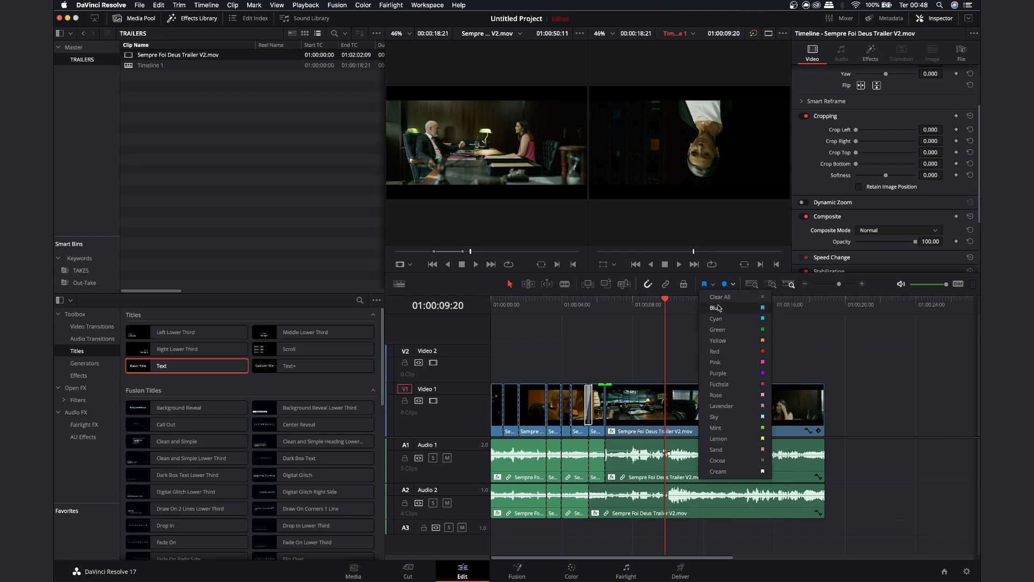
{"action": "left_click", "coordinate": [716, 277]}
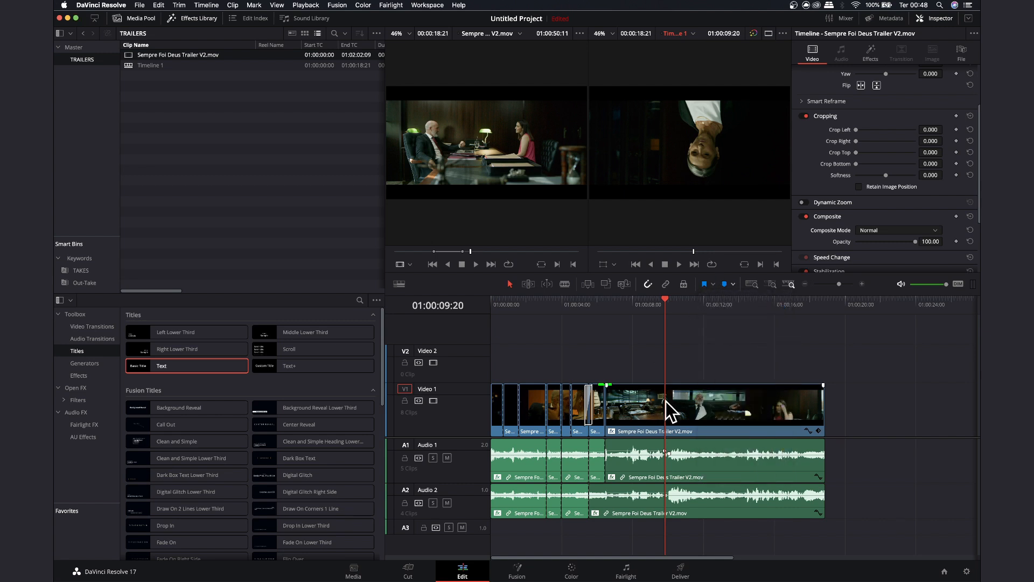
- Try flagging the last clip in blue and splitting it at 01:00:09:20, and undo both changes
{"action": "left_click", "coordinate": [668, 412]}
{"action": "left_click", "coordinate": [704, 284]}
{"action": "left_click", "coordinate": [683, 353]}
{"action": "left_click", "coordinate": [690, 404]}
{"action": "key", "text": "super+b"}
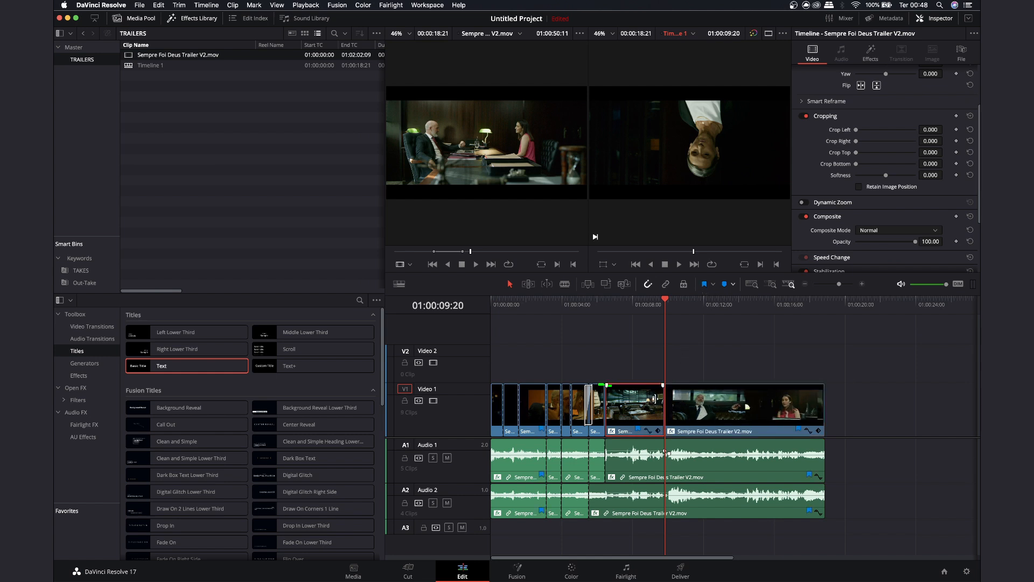
{"action": "key", "text": "super+z"}
{"action": "key", "text": "super+z"}
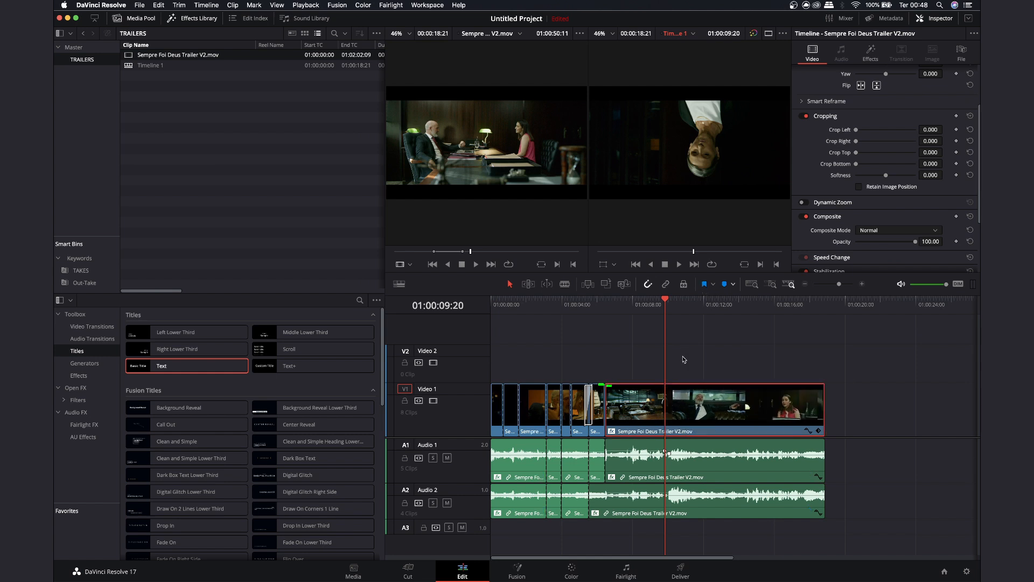
- Add a pink marker to the last clip at 01:00:09:00
{"action": "left_click", "coordinate": [713, 284]}
{"action": "left_click", "coordinate": [552, 306]}
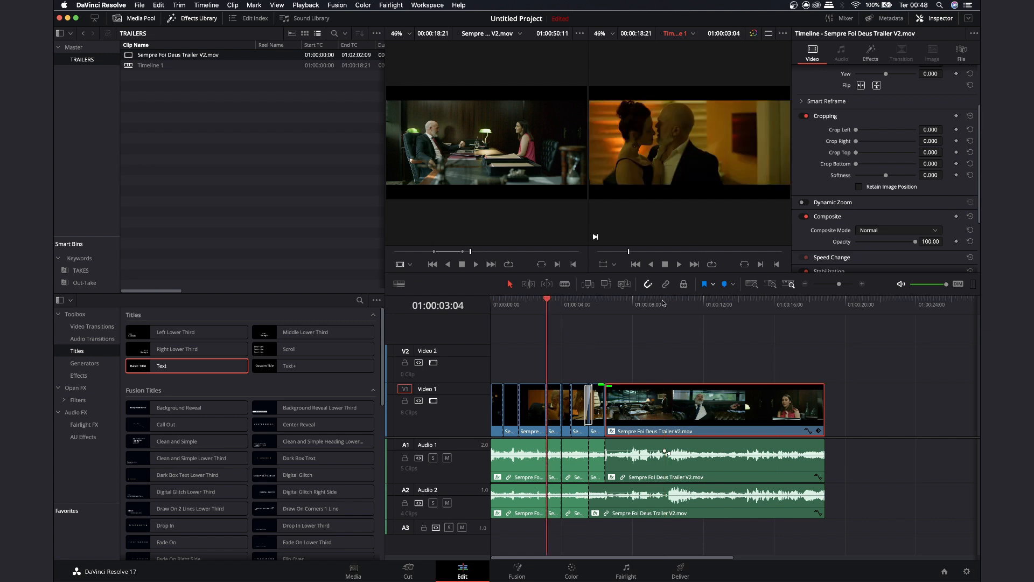
{"action": "left_click_drag", "start_coordinate": [566, 309], "coordinate": [651, 326]}
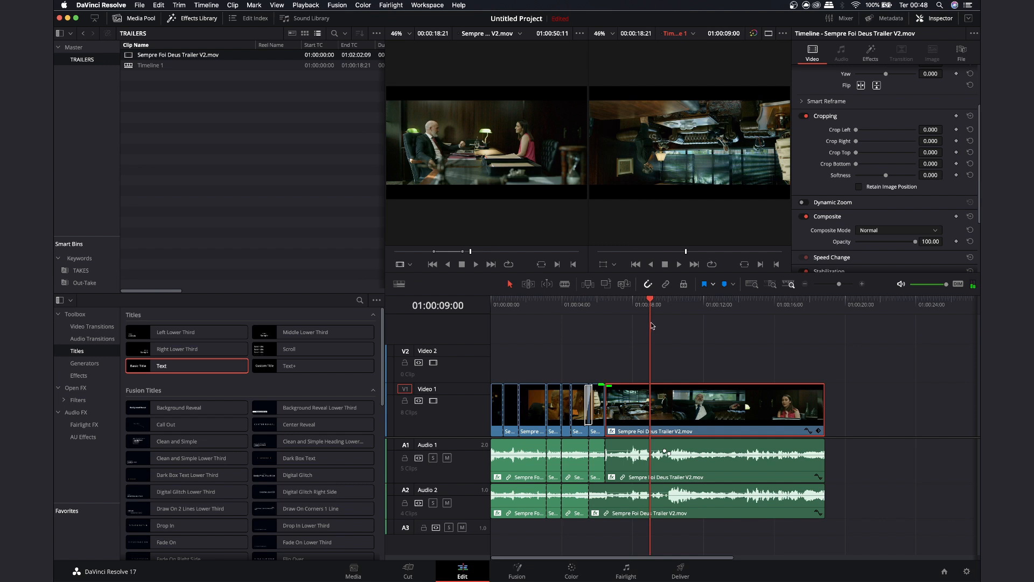
{"action": "left_click", "coordinate": [733, 284]}
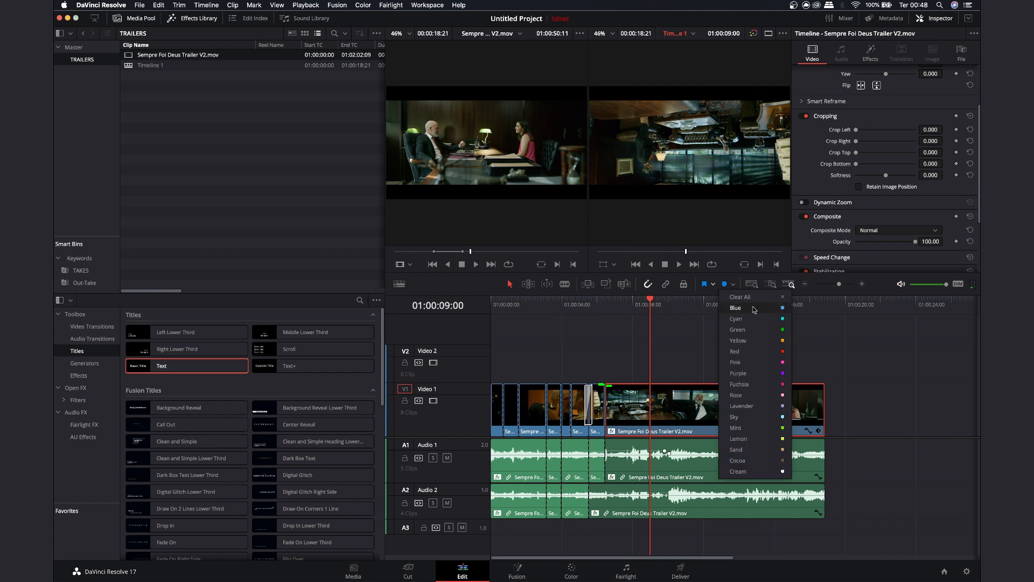
{"action": "left_click", "coordinate": [752, 363]}
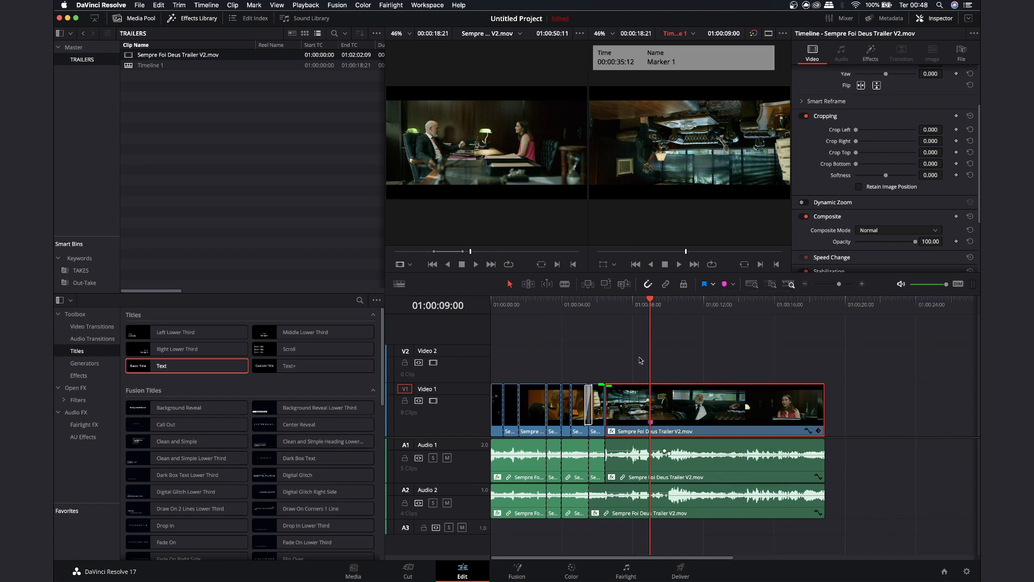
- Rename the pink clip marker as "jhfjkdshfkjsdhf"
{"action": "double_click", "coordinate": [651, 421]}
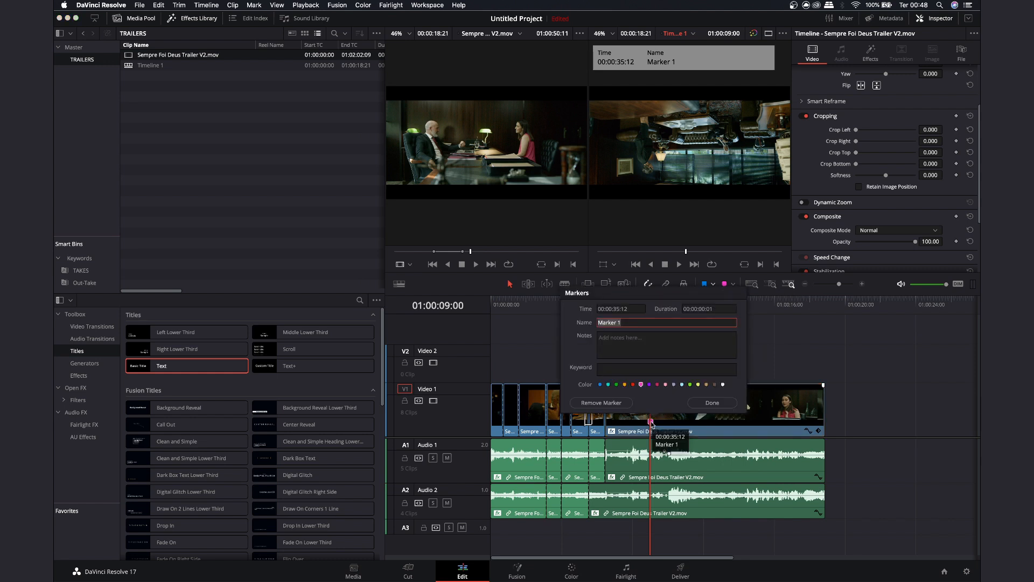
{"action": "key", "text": "super+a"}
{"action": "type", "text": "jhfjkdshfkjsdhfksdjfhksjdhfksdjfhks"}
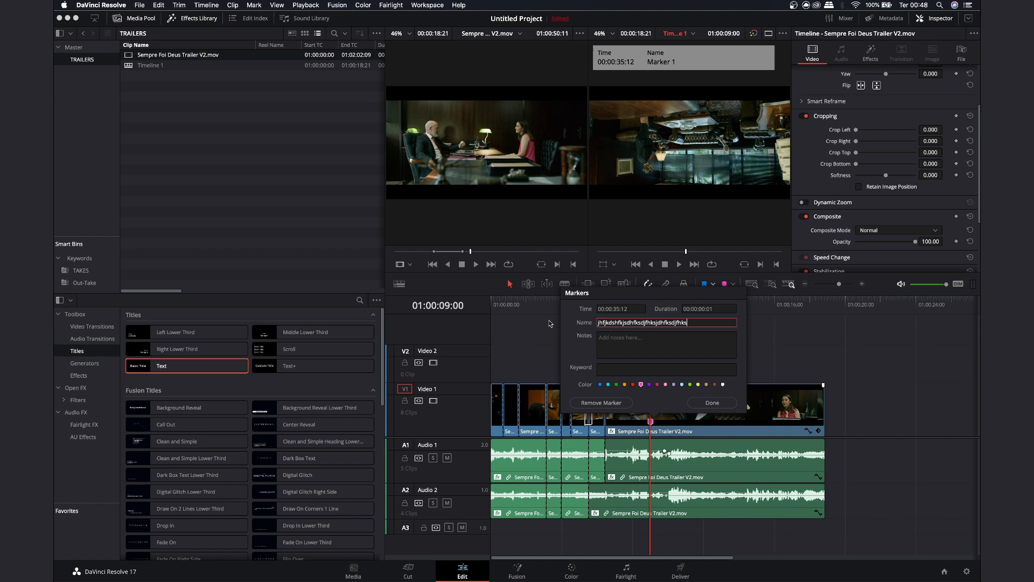
{"action": "key", "text": "BackSpace"}
{"action": "key", "text": "BackSpace"}
{"action": "key", "text": "BackSpace"}
{"action": "key", "text": "BackSpace"}
{"action": "key", "text": "BackSpace"}
{"action": "key", "text": "BackSpace"}
{"action": "key", "text": "BackSpace"}
{"action": "key", "text": "BackSpace"}
{"action": "left_click", "coordinate": [713, 403]}
- Add a marker on the timeline ruler at 01:00:12:07 and return the playhead to the clip marker at 01:00:09:00
{"action": "left_click_drag", "start_coordinate": [683, 312], "coordinate": [709, 344]}
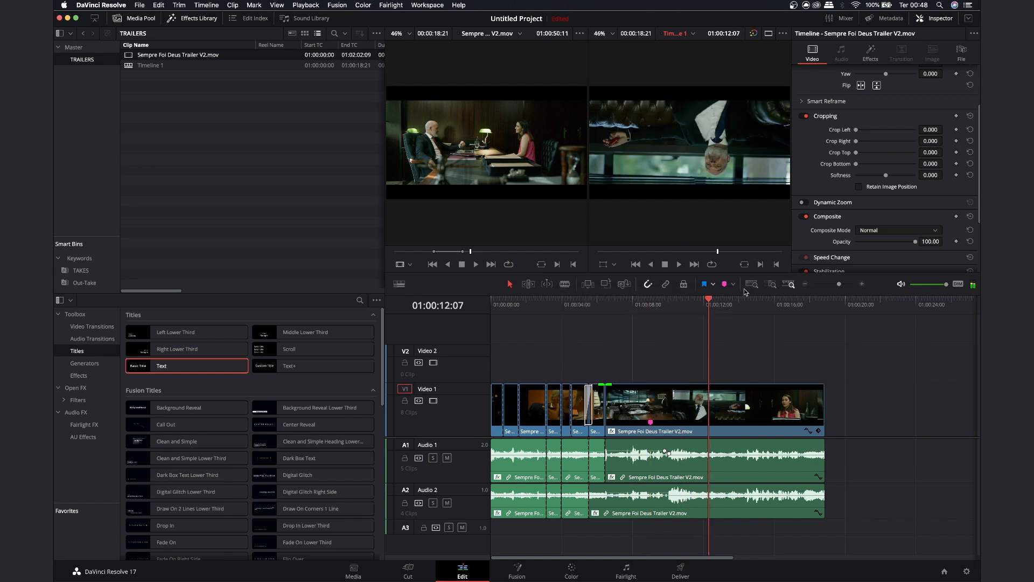
{"action": "left_click", "coordinate": [733, 284]}
{"action": "left_click", "coordinate": [740, 374]}
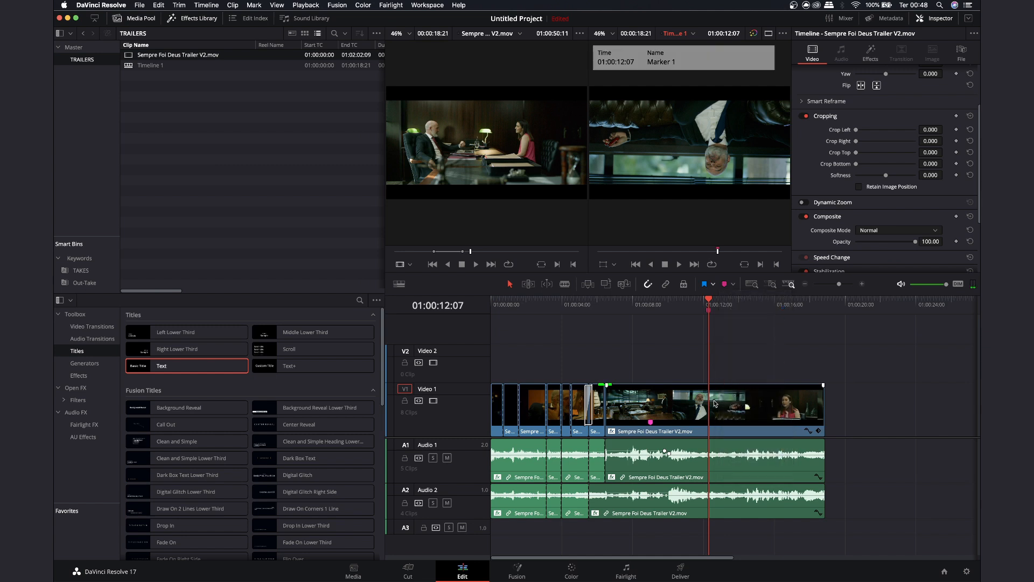
{"action": "left_click_drag", "start_coordinate": [709, 311], "coordinate": [650, 323]}
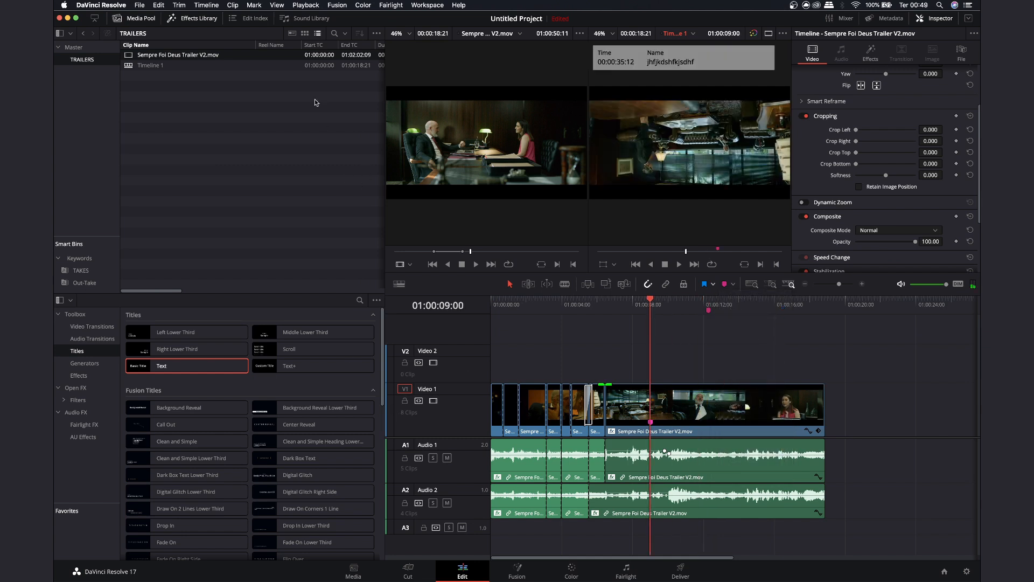
- Collapse the Toolbox category and hide the Effects Library
{"action": "left_click", "coordinate": [75, 314]}
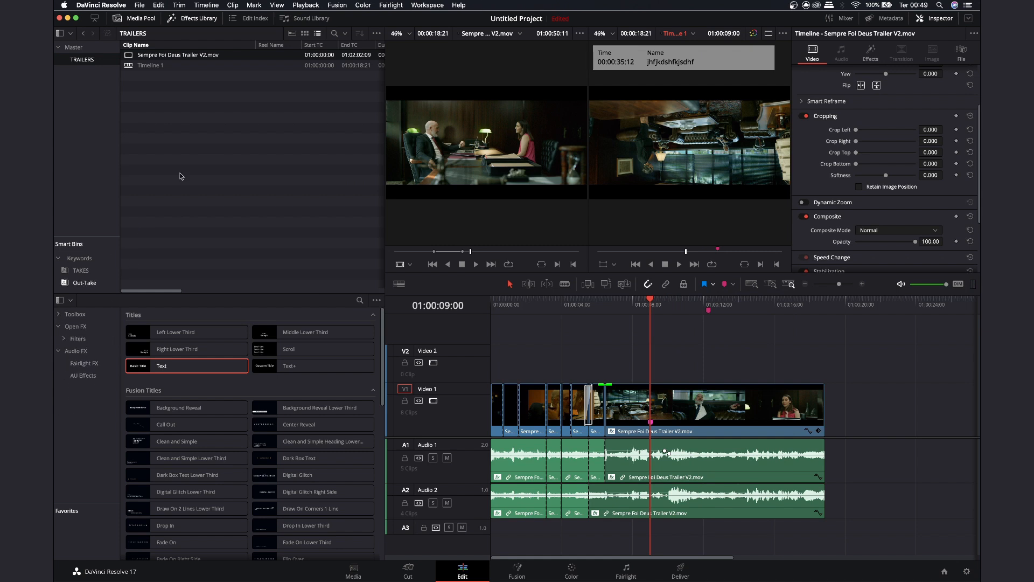
{"action": "left_click", "coordinate": [201, 19]}
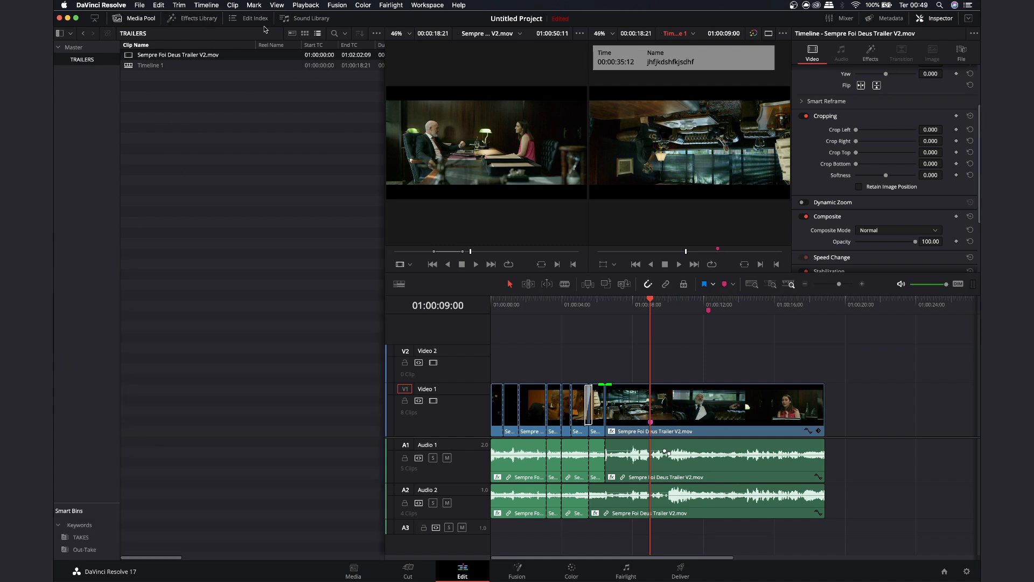
- Show the Edit Index and filter its list to pink markers
{"action": "left_click", "coordinate": [260, 19]}
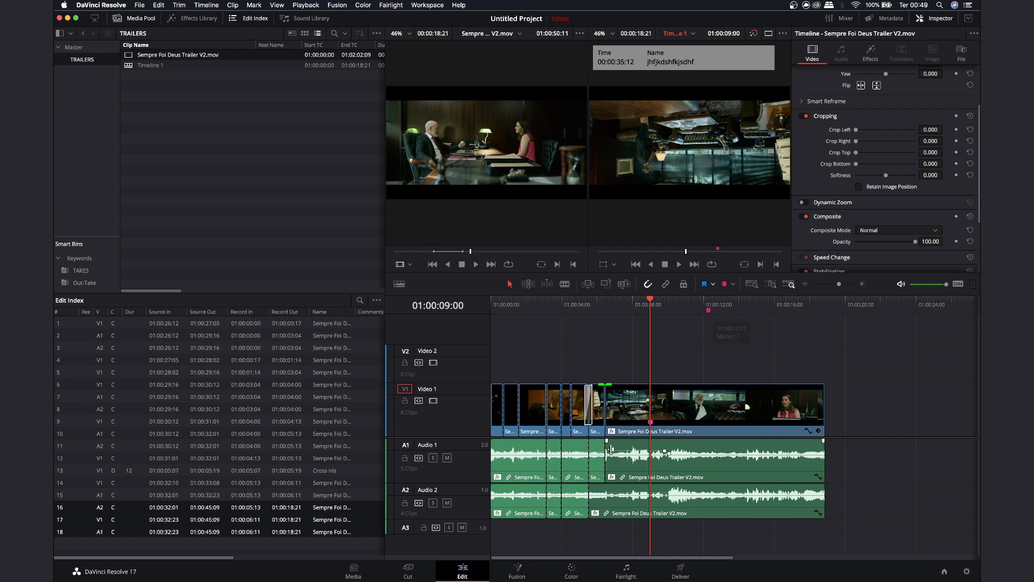
{"action": "left_click", "coordinate": [376, 300]}
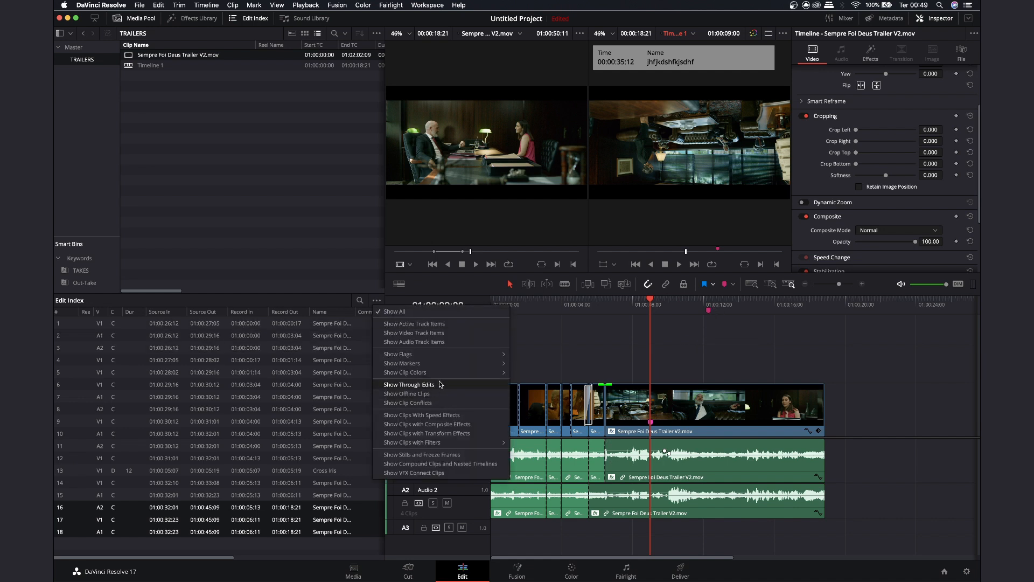
{"action": "mouse_move", "coordinate": [455, 360]}
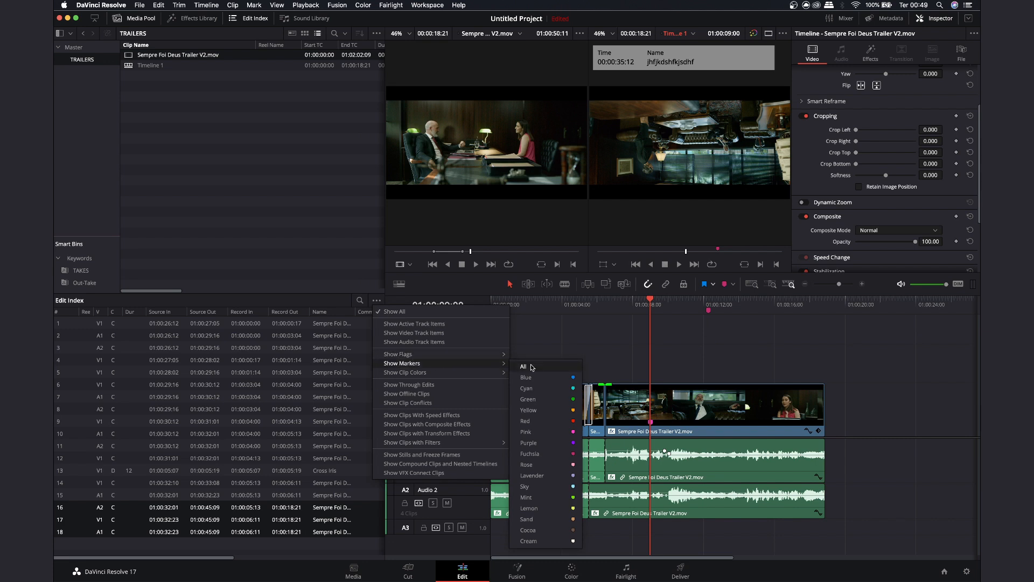
{"action": "left_click", "coordinate": [548, 433]}
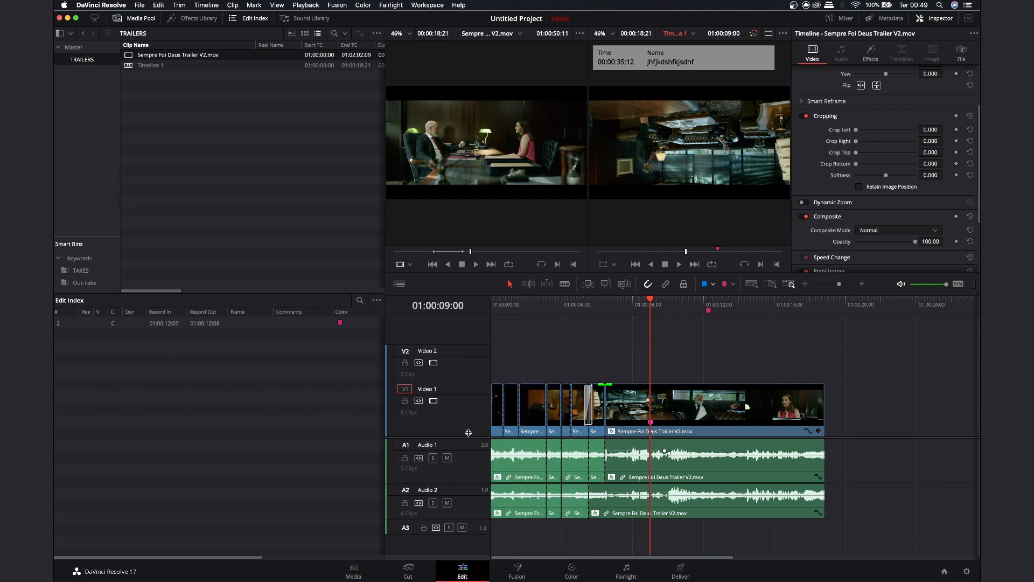
- Jump to the pink marker at 01:00:12:07 from its Edit Index entry, and move the playhead to 01:00:10:22
{"action": "left_click", "coordinate": [235, 328]}
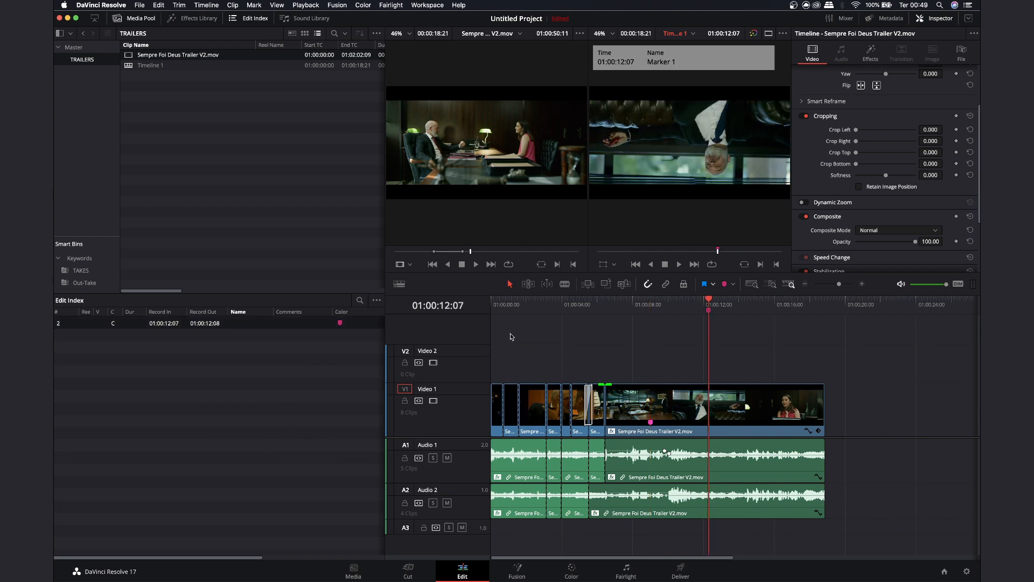
{"action": "left_click_drag", "start_coordinate": [705, 302], "coordinate": [660, 308]}
{"action": "left_click", "coordinate": [349, 325]}
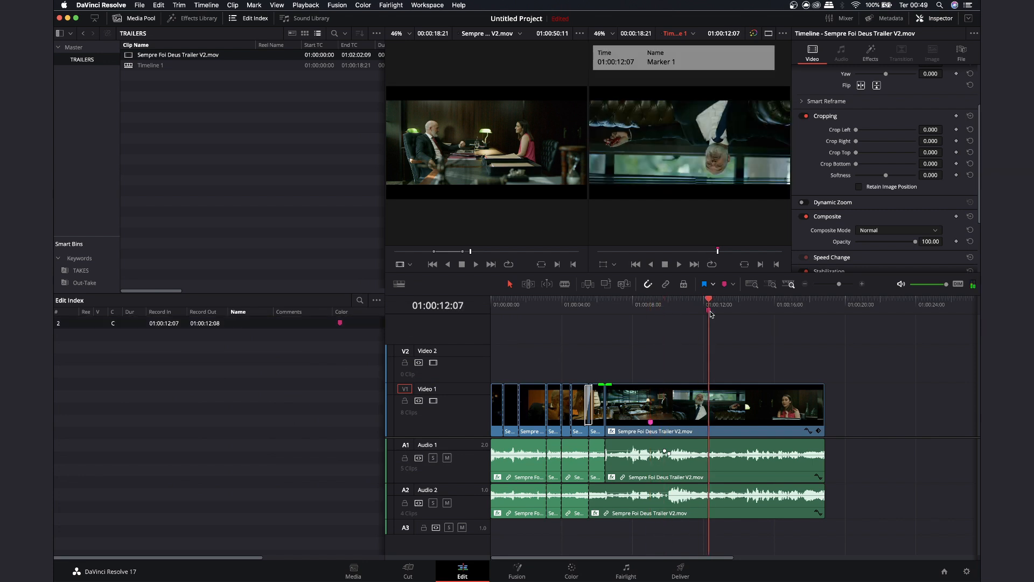
{"action": "left_click", "coordinate": [376, 300]}
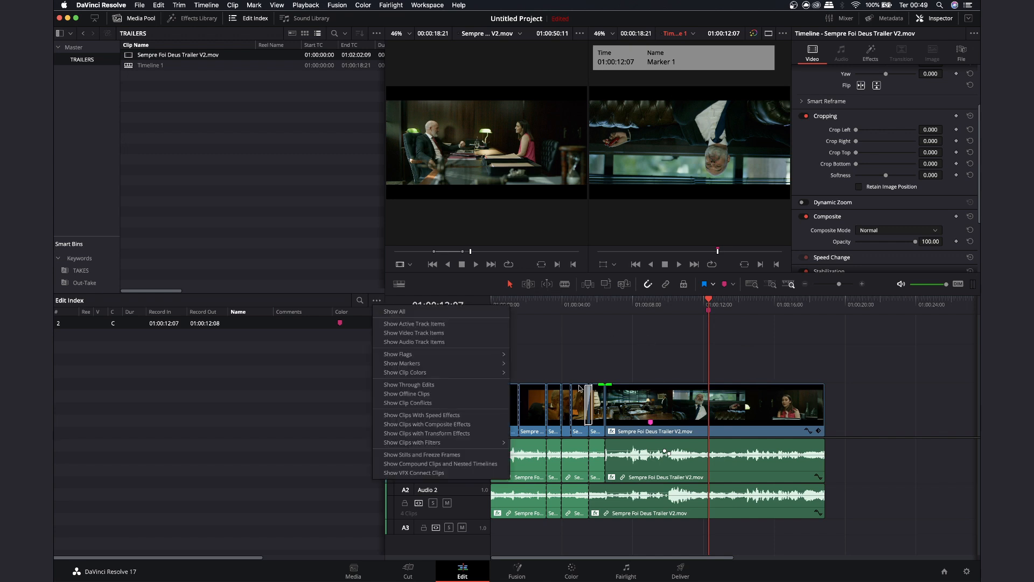
{"action": "left_click", "coordinate": [210, 331]}
{"action": "left_click", "coordinate": [210, 327]}
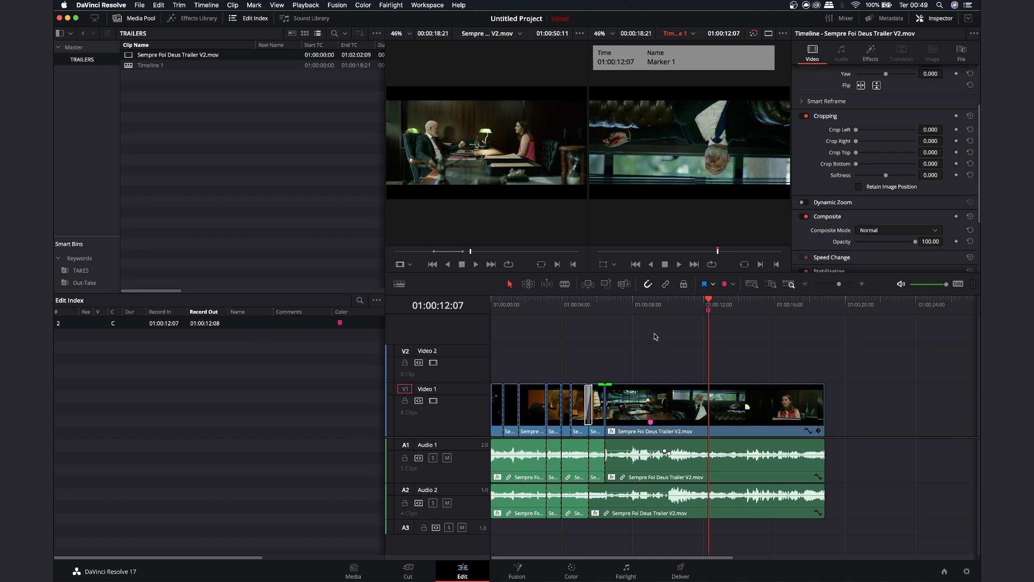
{"action": "left_click", "coordinate": [685, 306]}
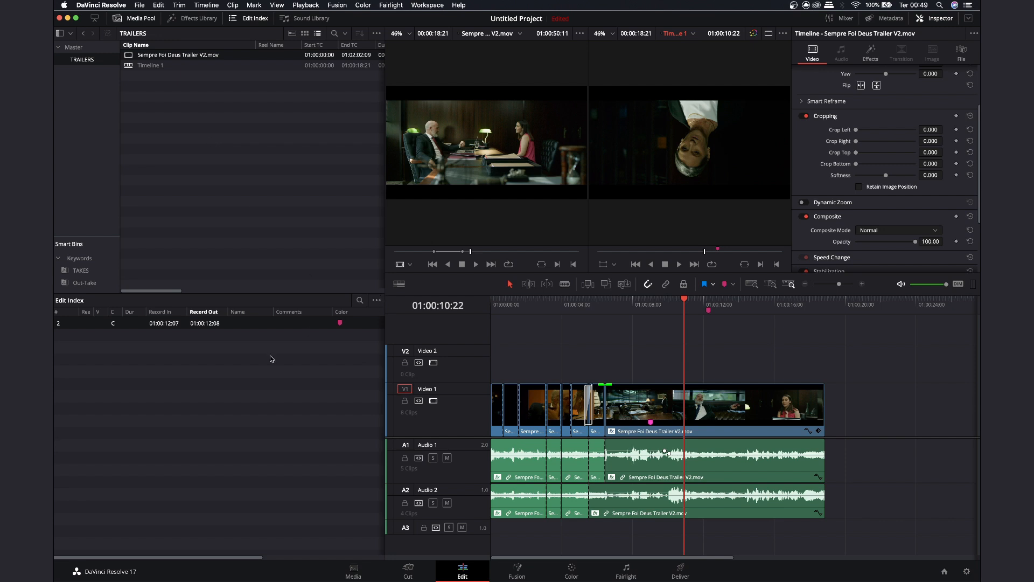
- Split the last video clip at 01:00:11:09 and move the playhead to 01:00:13:21
{"action": "left_click", "coordinate": [377, 300]}
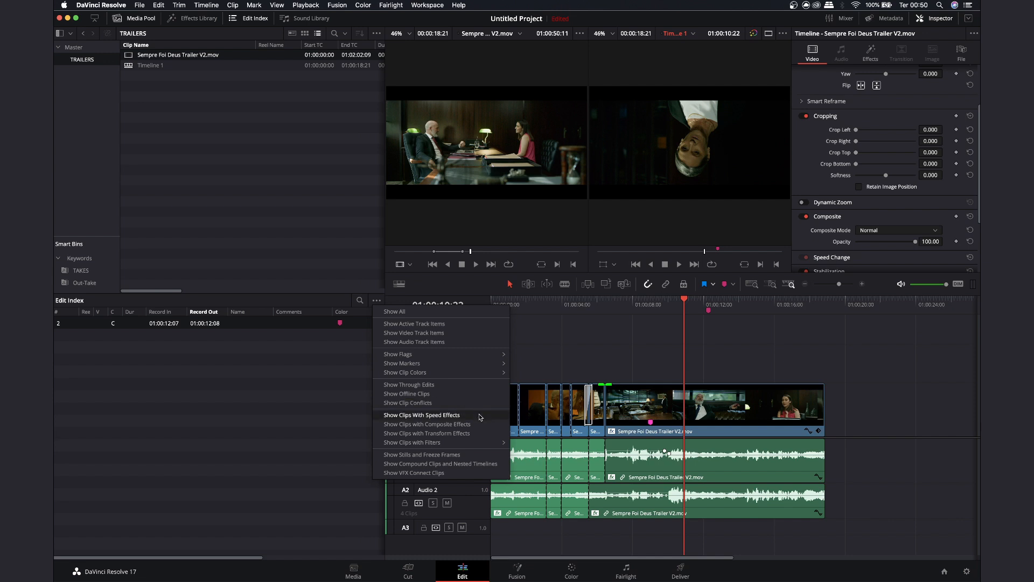
{"action": "left_click", "coordinate": [713, 340]}
{"action": "key", "text": "space"}
{"action": "left_click", "coordinate": [703, 389]}
{"action": "key", "text": "super+b"}
{"action": "left_click_drag", "start_coordinate": [726, 304], "coordinate": [736, 304]}
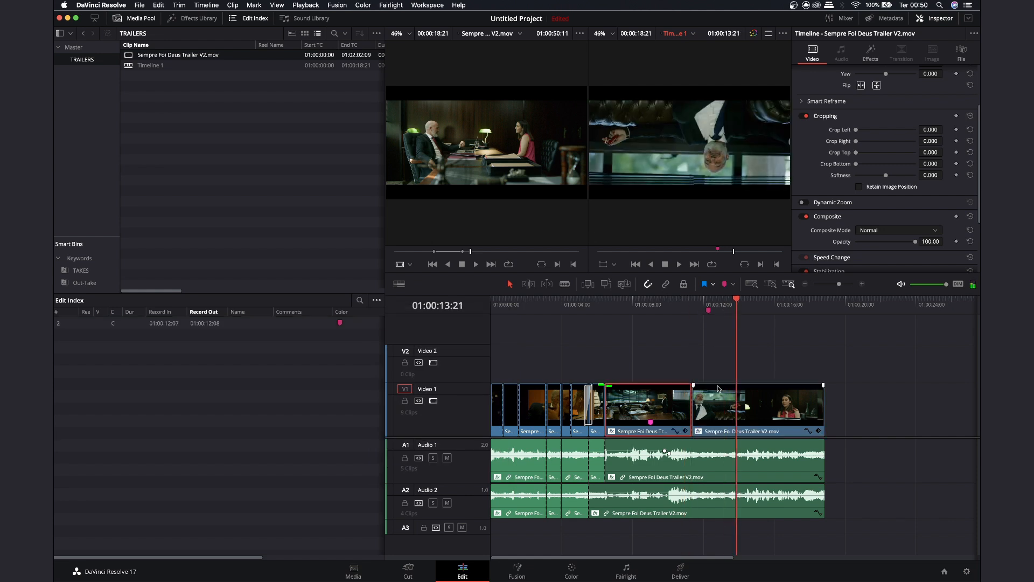
- Speed up the last video clip to 300% with Retime Controls and play it back
{"action": "key", "text": "super+r"}
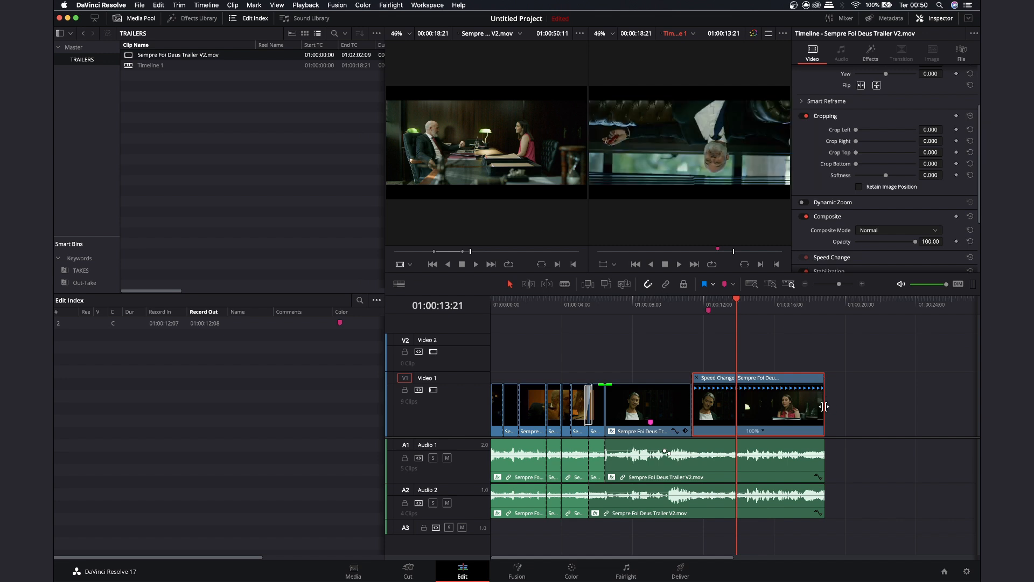
{"action": "left_click_drag", "start_coordinate": [822, 378], "coordinate": [735, 378]}
{"action": "left_click", "coordinate": [685, 311]}
{"action": "key", "text": "space"}
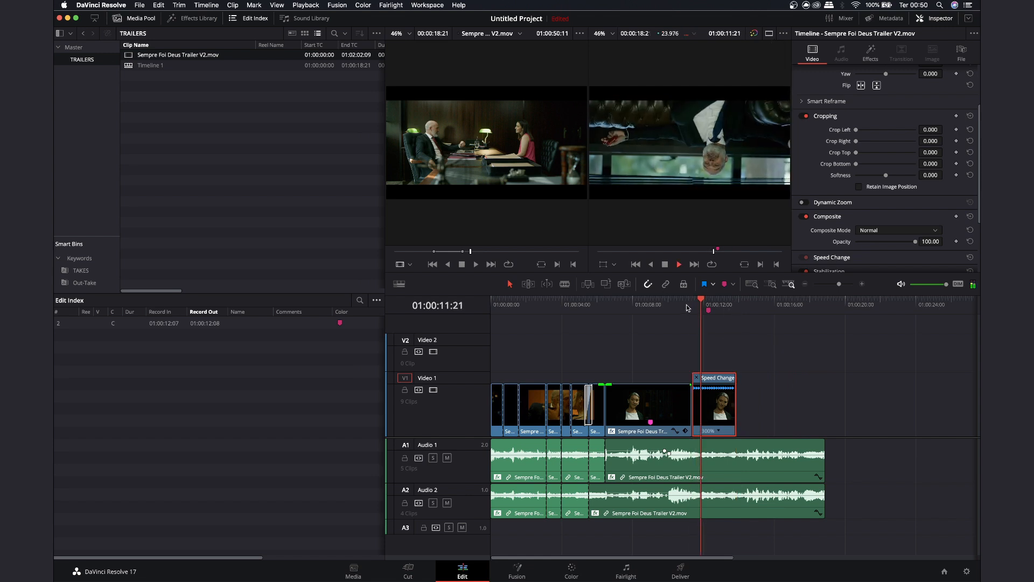
- Remove the vertical flip from the sped-up clip and replay it from its start
{"action": "scroll", "coordinate": [883, 162], "scroll_direction": "down", "scroll_amount": 3}
{"action": "scroll", "coordinate": [879, 173], "scroll_direction": "up", "scroll_amount": 5}
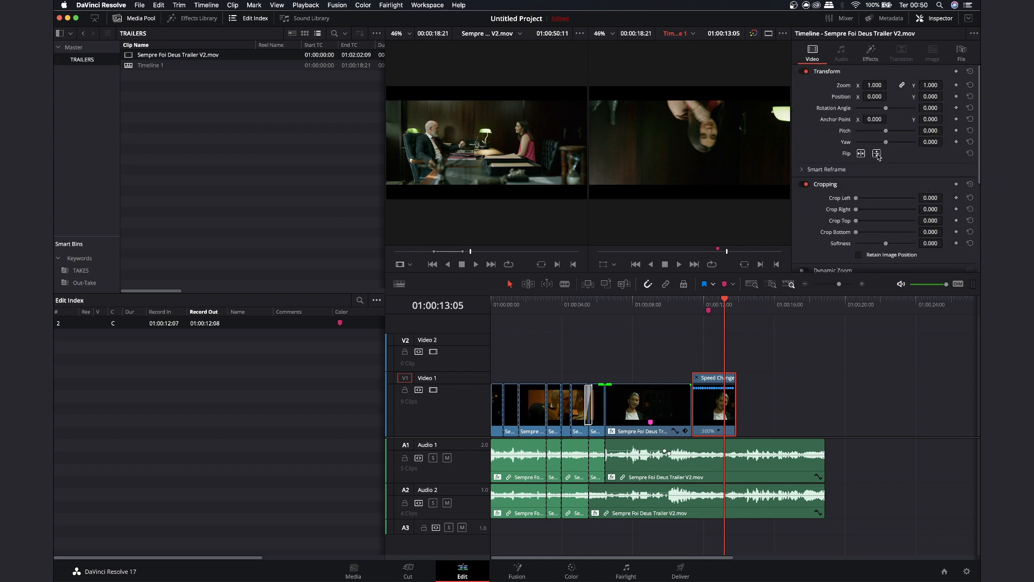
{"action": "left_click", "coordinate": [876, 154]}
{"action": "left_click", "coordinate": [691, 305]}
{"action": "key", "text": "space"}
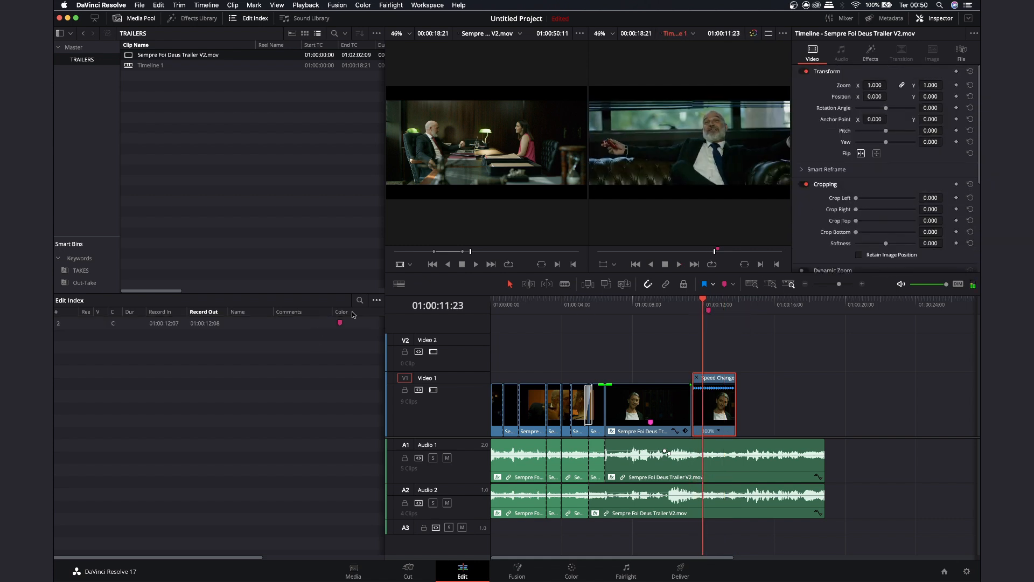
- Filter the Edit Index to clips with speed effects and jump to the listed clip at 01:00:11:09
{"action": "left_click", "coordinate": [376, 300]}
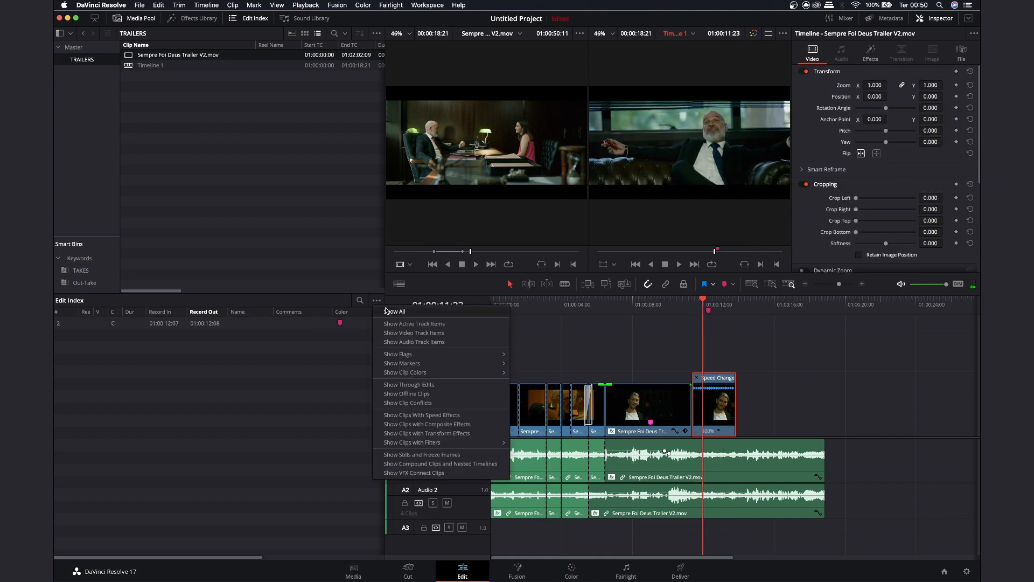
{"action": "left_click", "coordinate": [461, 415]}
{"action": "left_click", "coordinate": [193, 335]}
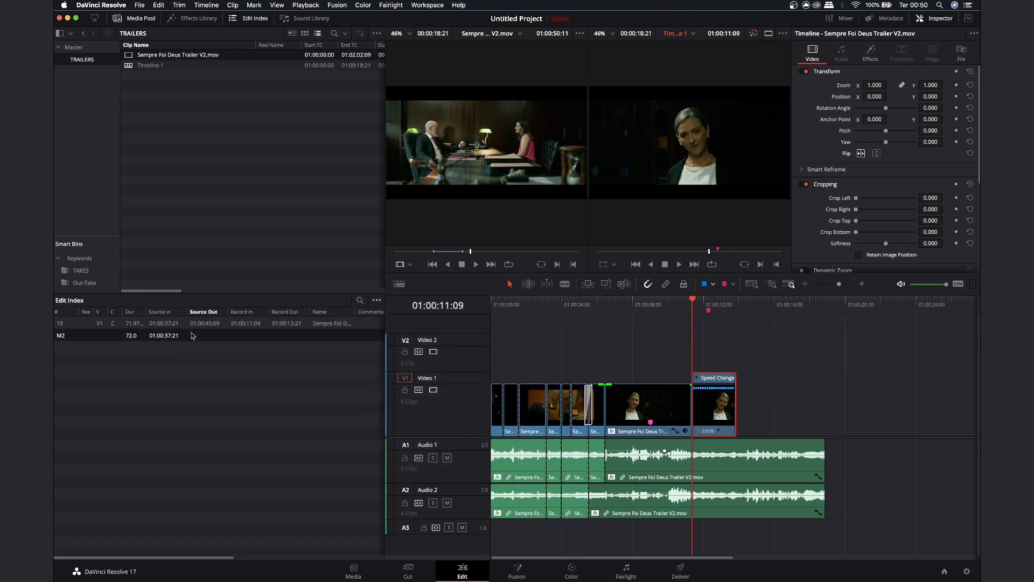
{"action": "left_click", "coordinate": [169, 324]}
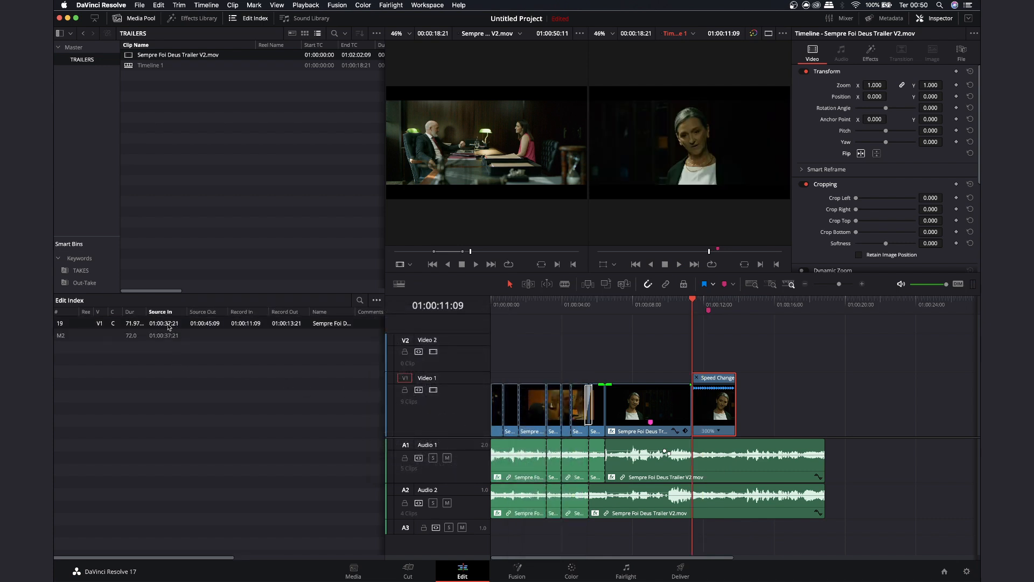
{"action": "left_click", "coordinate": [211, 327]}
{"action": "left_click", "coordinate": [191, 335]}
{"action": "left_click", "coordinate": [258, 323]}
- Move the short clip before the 01:00:04:00 mark to 01:00:21:07 and view its Change Clip Speed settings, leaving them unchanged
{"action": "left_click", "coordinate": [712, 344]}
{"action": "left_click_drag", "start_coordinate": [555, 406], "coordinate": [876, 402]}
{"action": "right_click", "coordinate": [876, 402]}
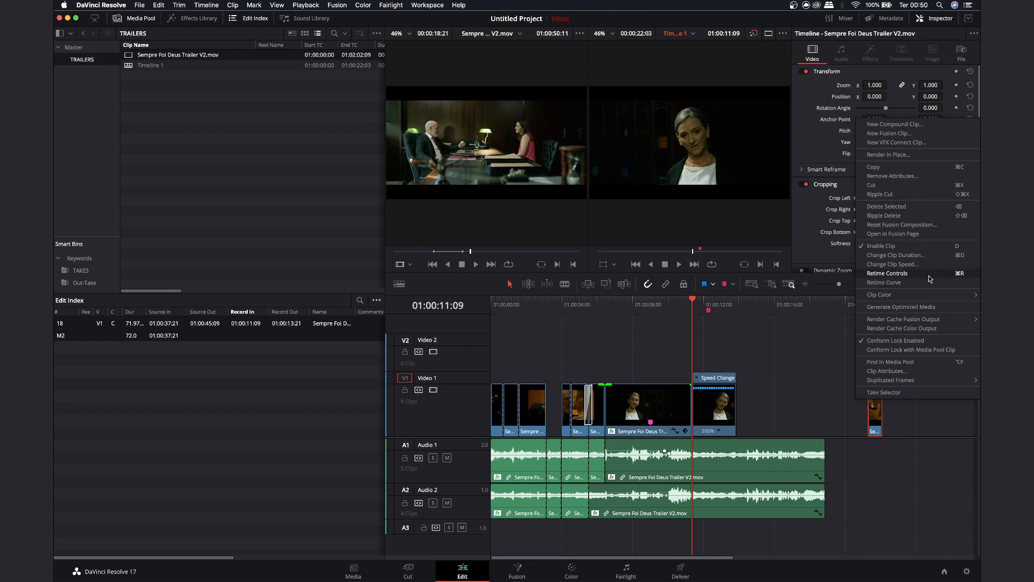
{"action": "left_click", "coordinate": [909, 264]}
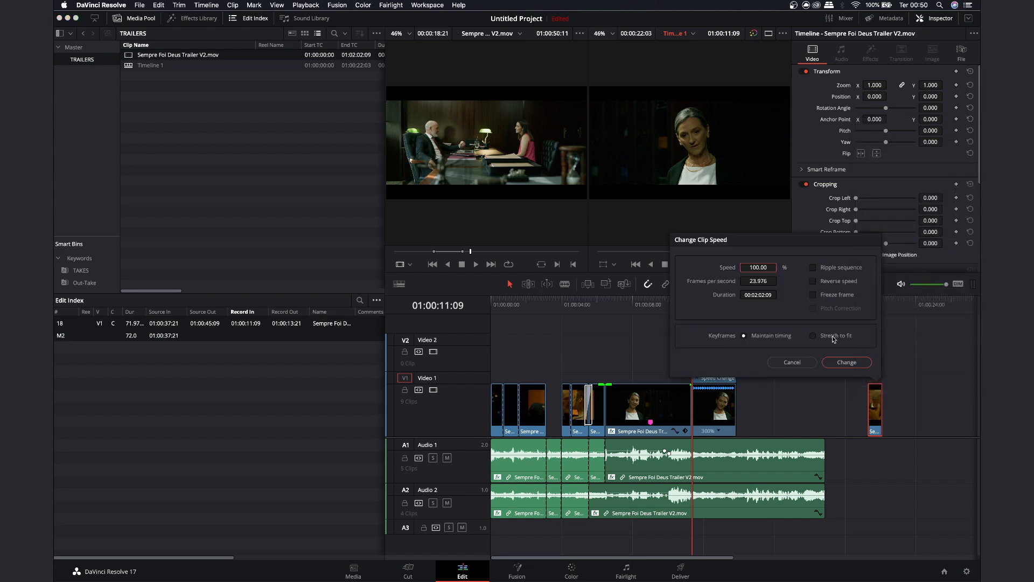
{"action": "left_click", "coordinate": [793, 362]}
- Slow the moved clip to 21% with Retime Controls and jump to it from its Edit Index entry
{"action": "left_click_drag", "start_coordinate": [931, 384], "coordinate": [874, 433]}
{"action": "key", "text": "super+r"}
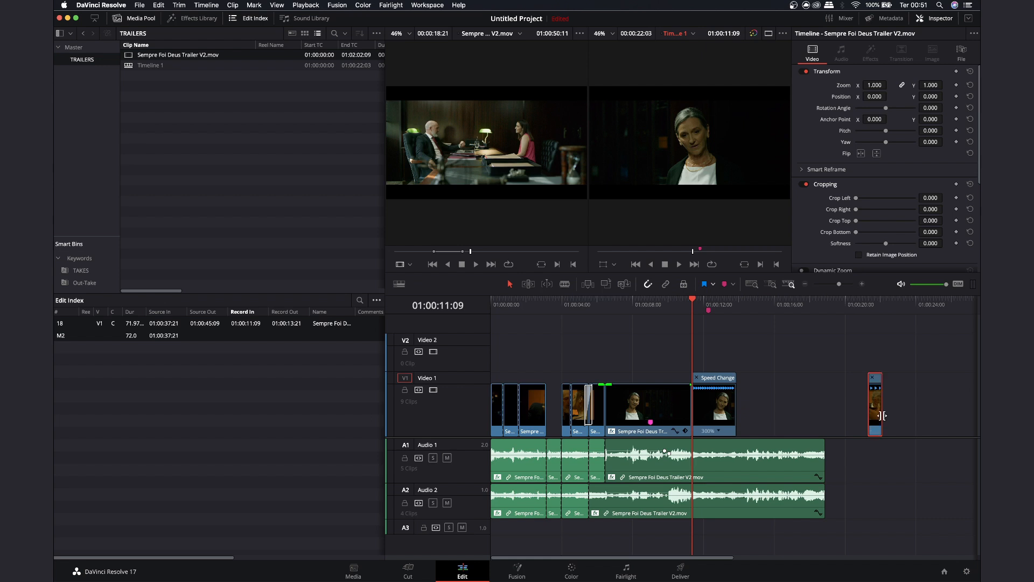
{"action": "left_click_drag", "start_coordinate": [881, 378], "coordinate": [936, 378]}
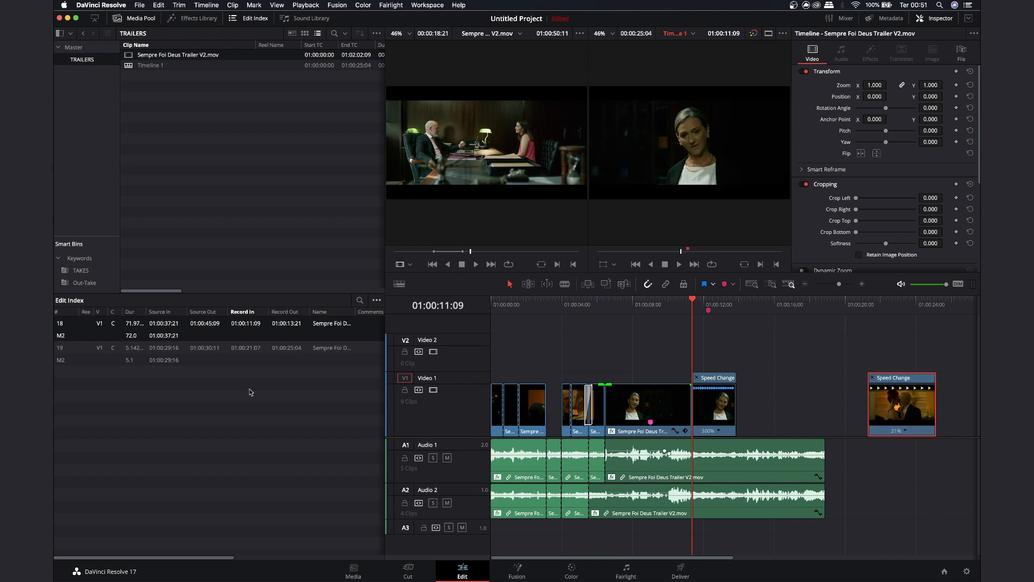
{"action": "left_click", "coordinate": [164, 347]}
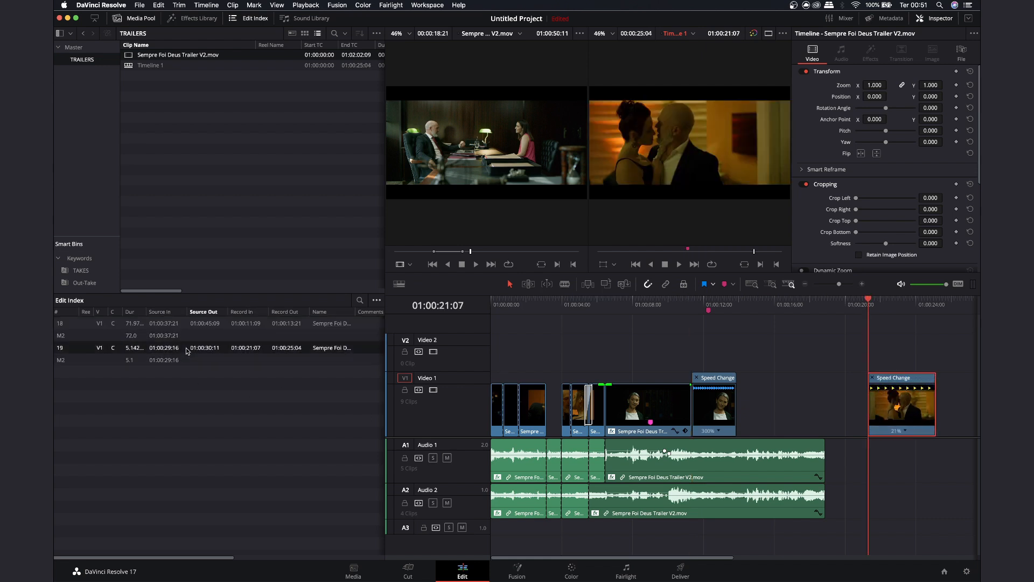
{"action": "left_click", "coordinate": [376, 300]}
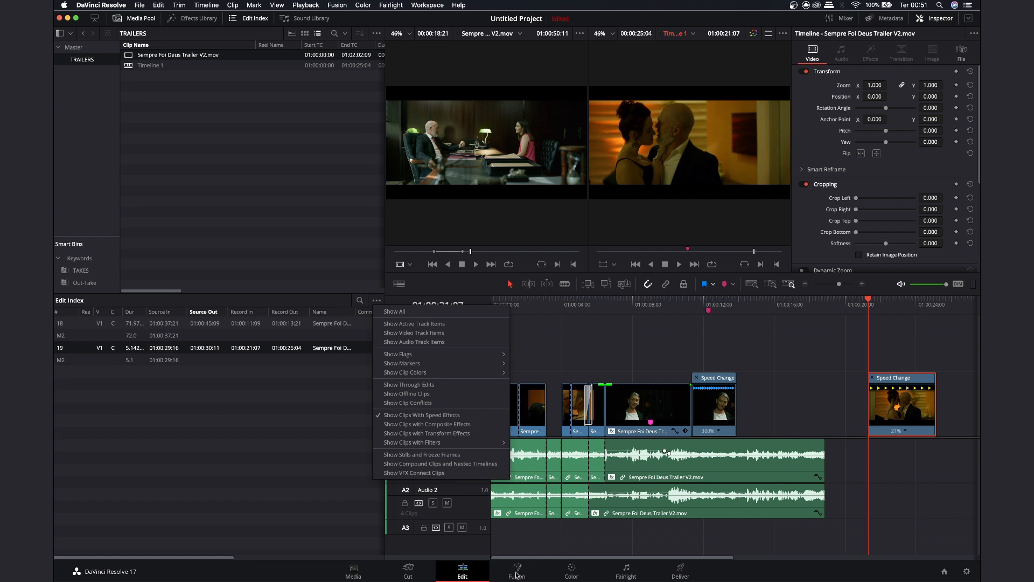
{"action": "mouse_move", "coordinate": [456, 444]}
{"action": "left_click", "coordinate": [922, 336]}
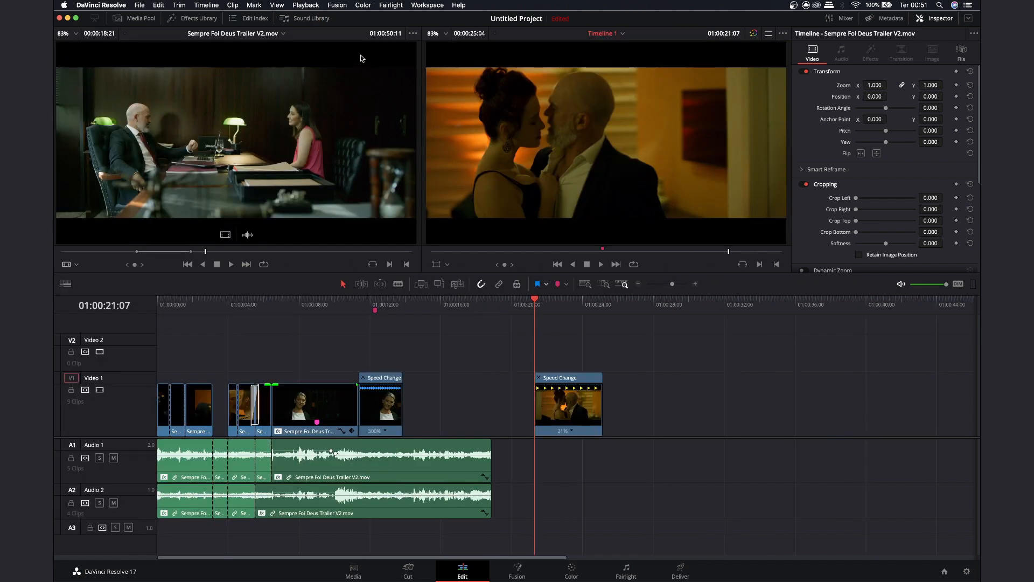
- Show the Sound Library, view the free library's download registration form in Safari, and return to DaVinci Resolve
{"action": "left_click", "coordinate": [317, 19]}
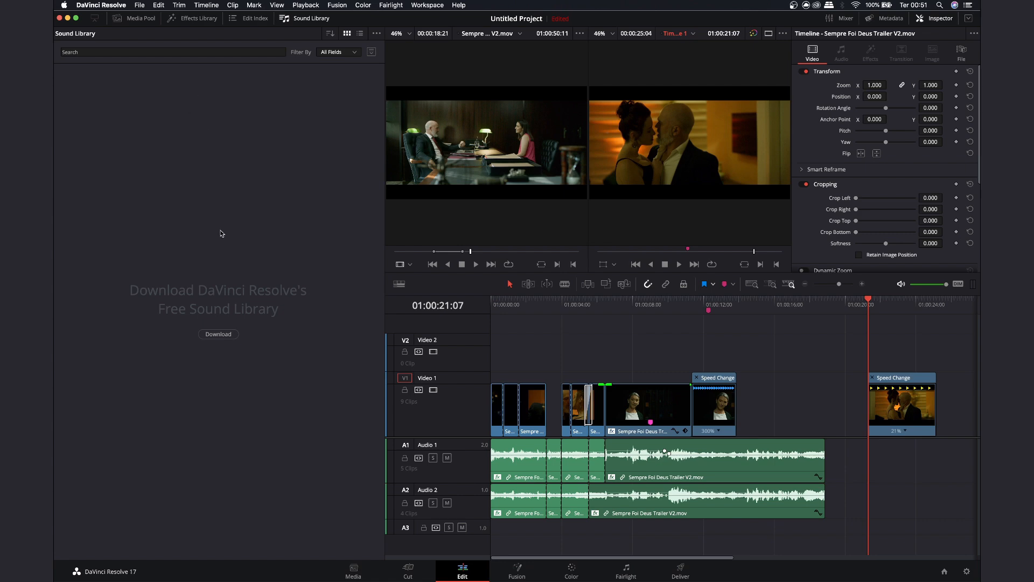
{"action": "left_click", "coordinate": [218, 334]}
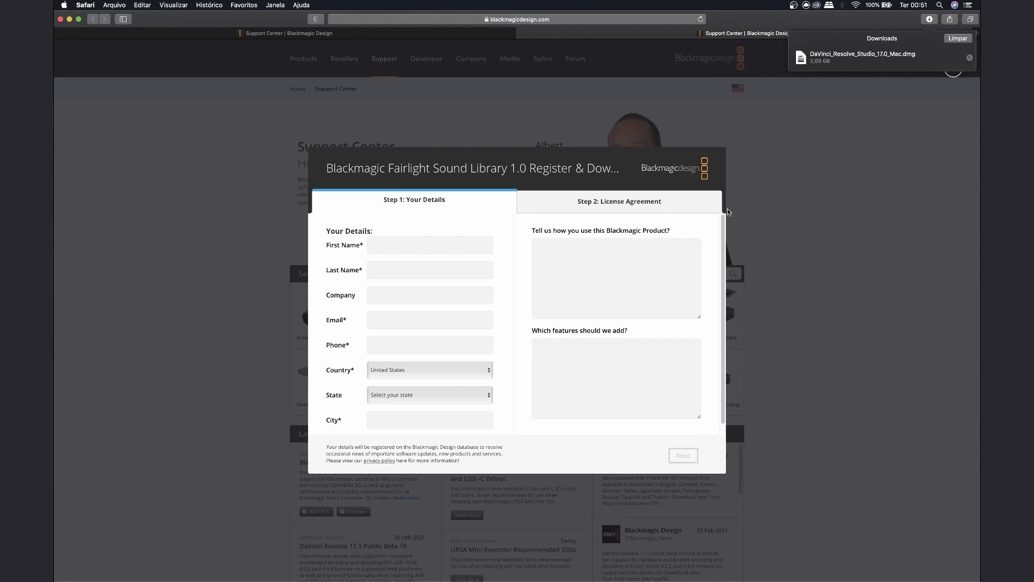
{"action": "left_click", "coordinate": [829, 109]}
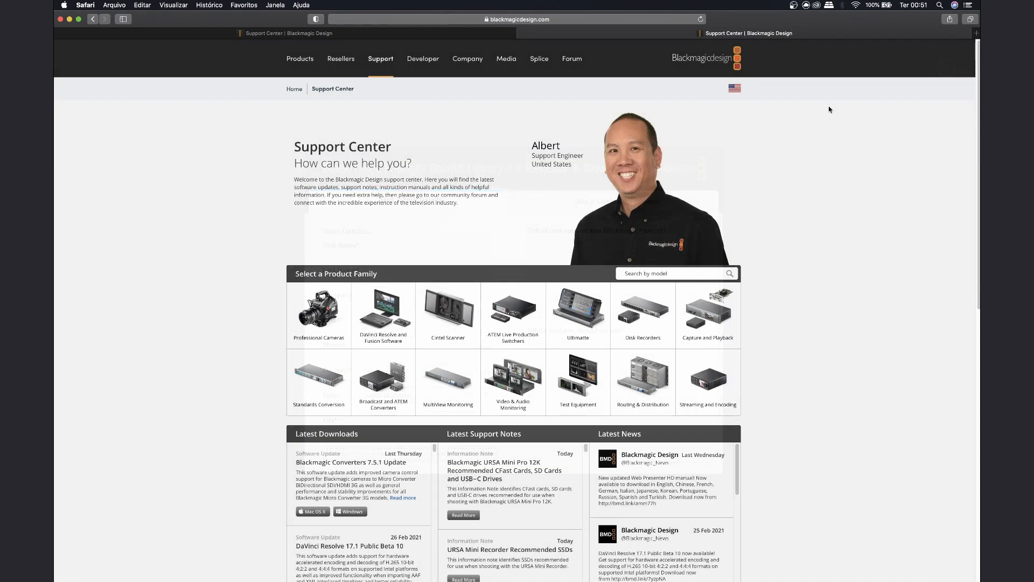
{"action": "left_click", "coordinate": [69, 19]}
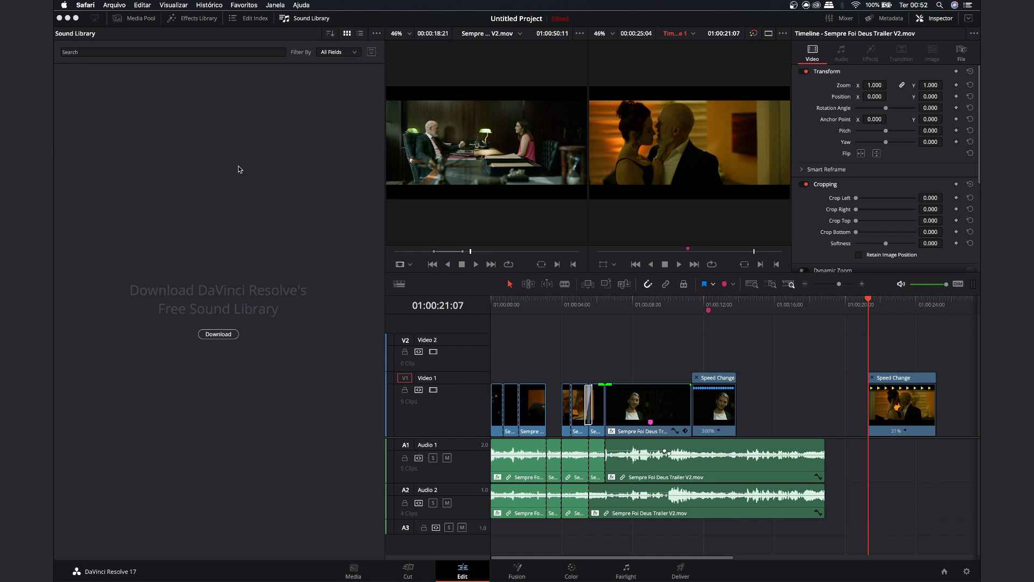
- Examine the Sound Library's options and search field, and move the playhead to 01:00:22:02
{"action": "left_click", "coordinate": [239, 168]}
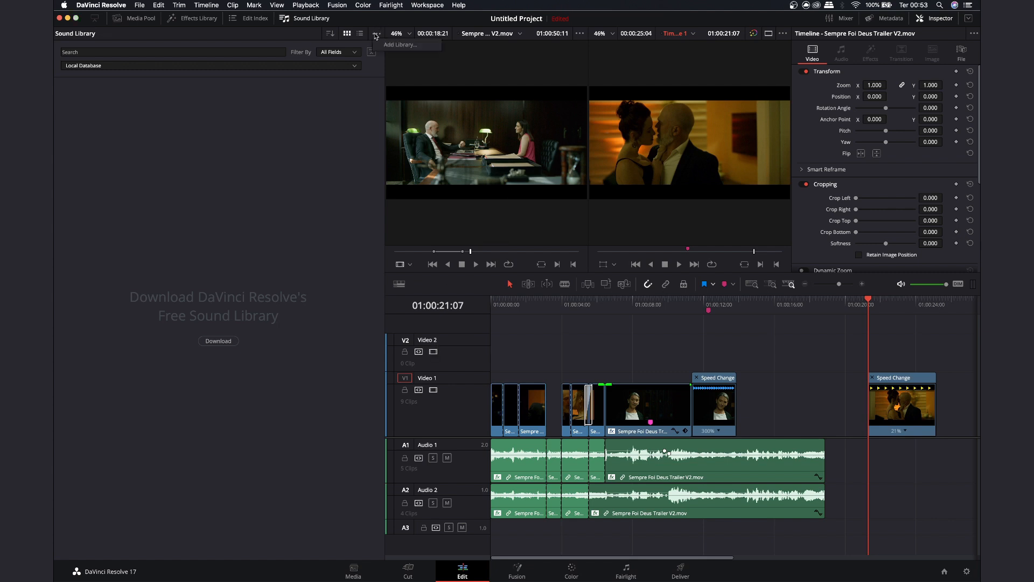
{"action": "left_click", "coordinate": [95, 49]}
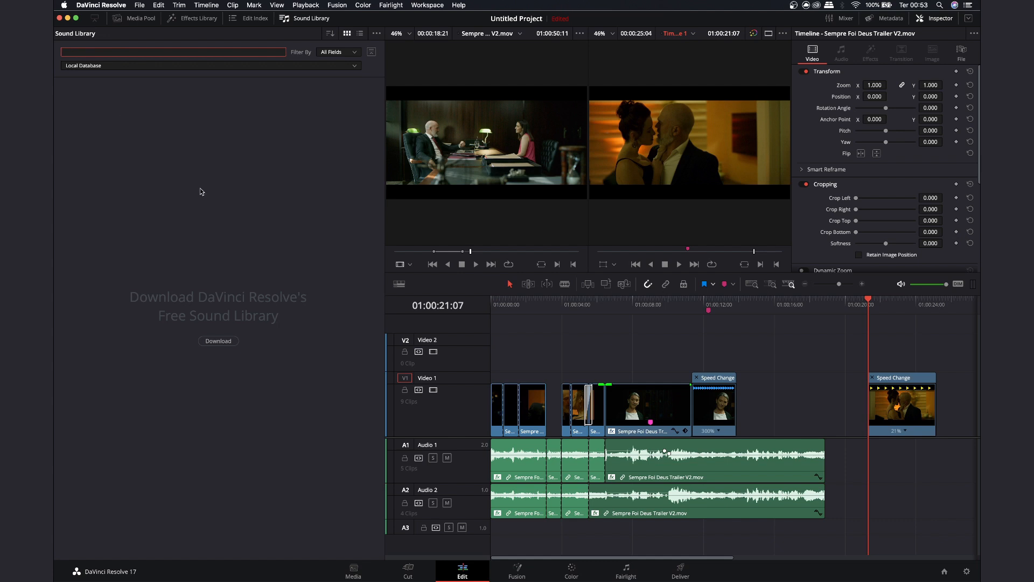
{"action": "left_click", "coordinate": [882, 314]}
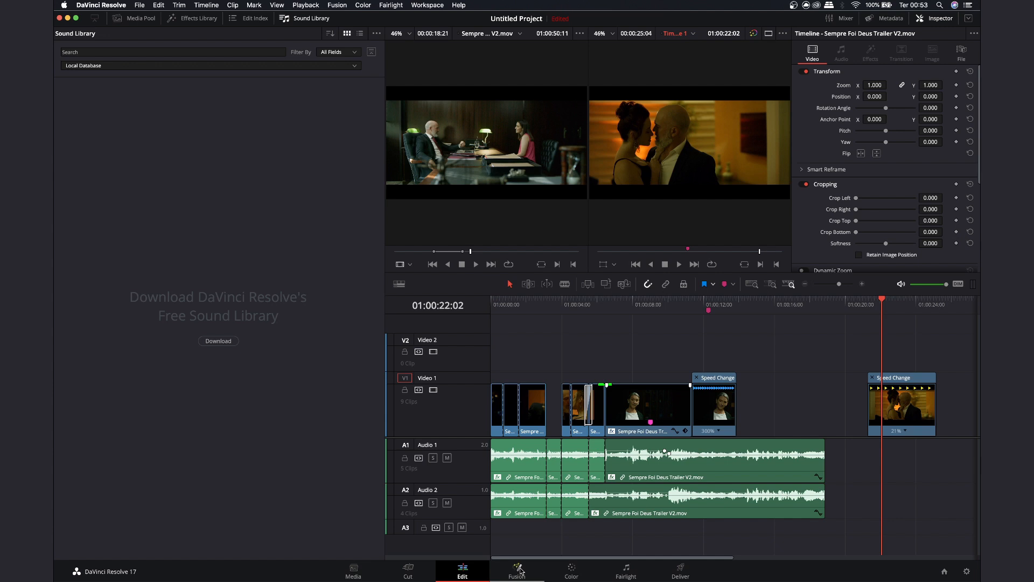
- On the Color page, widen the viewer and the Gallery, and shift node 01 closer to the graph's source input
{"action": "left_click", "coordinate": [572, 570]}
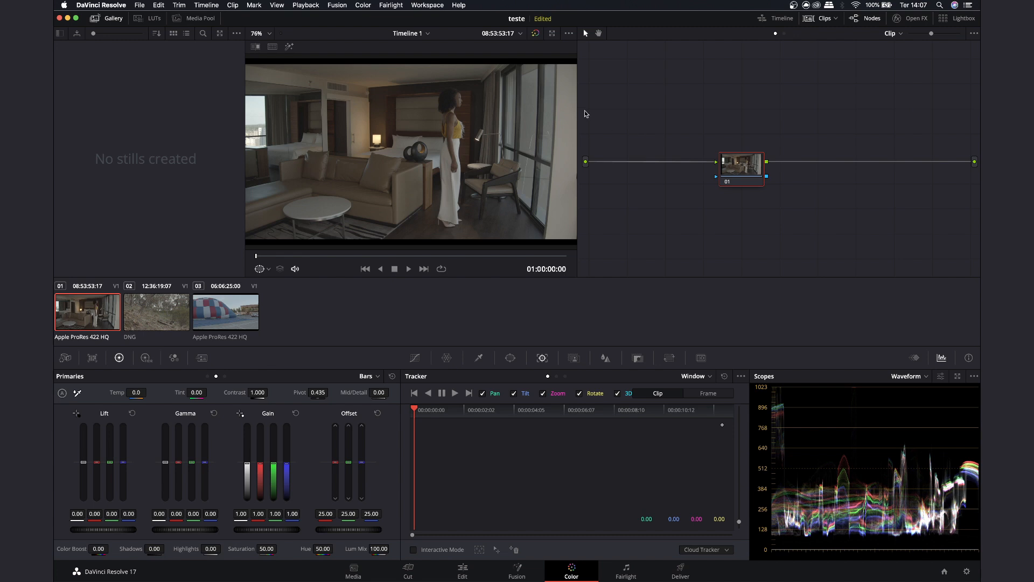
{"action": "left_click_drag", "start_coordinate": [577, 110], "coordinate": [644, 108]}
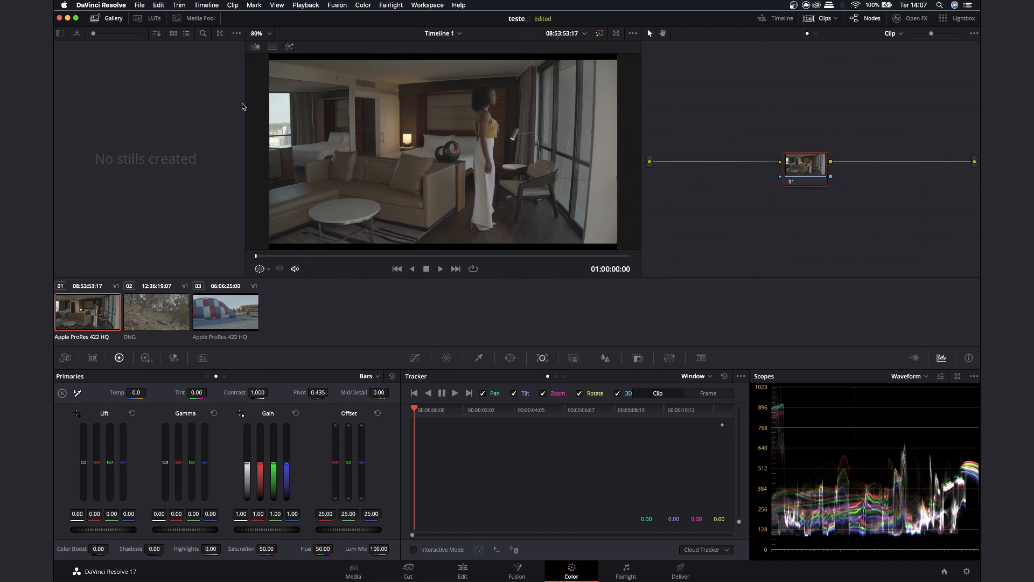
{"action": "left_click_drag", "start_coordinate": [245, 106], "coordinate": [291, 110]}
{"action": "left_click_drag", "start_coordinate": [811, 157], "coordinate": [774, 165]}
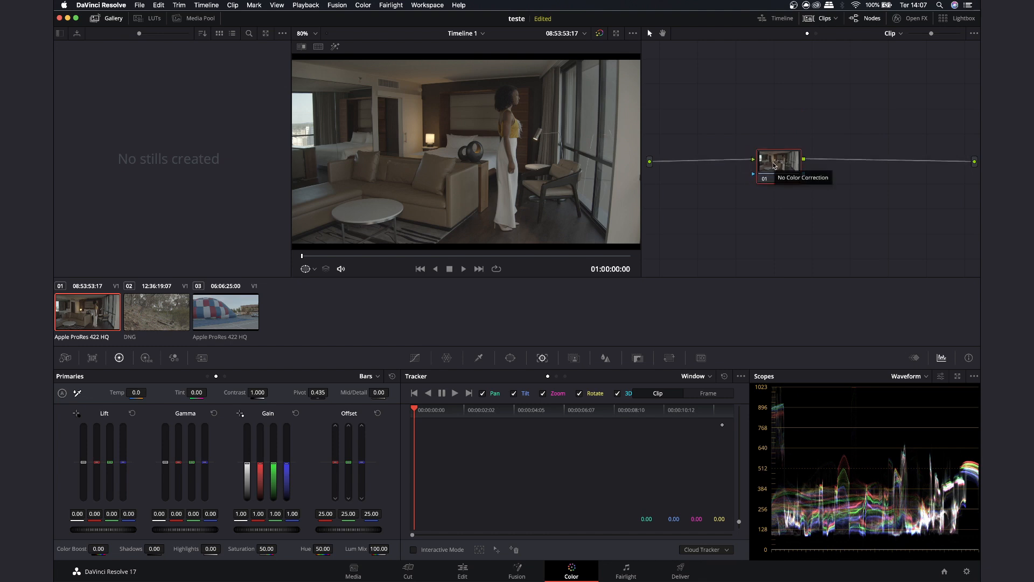
- Move node 01 close to the graph's source input and add a serial node after it
{"action": "left_click_drag", "start_coordinate": [774, 166], "coordinate": [781, 165]}
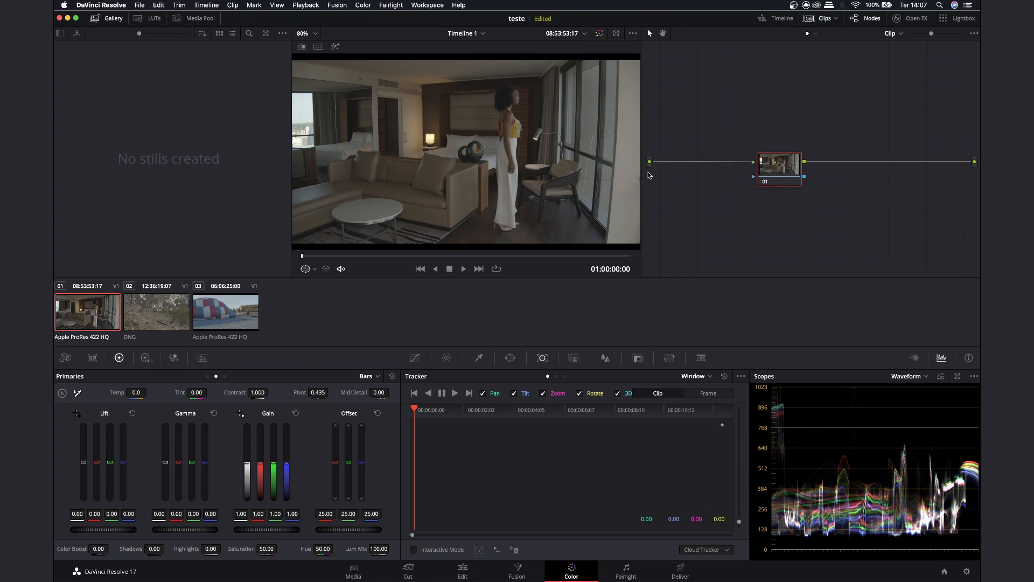
{"action": "left_click_drag", "start_coordinate": [786, 167], "coordinate": [723, 167]}
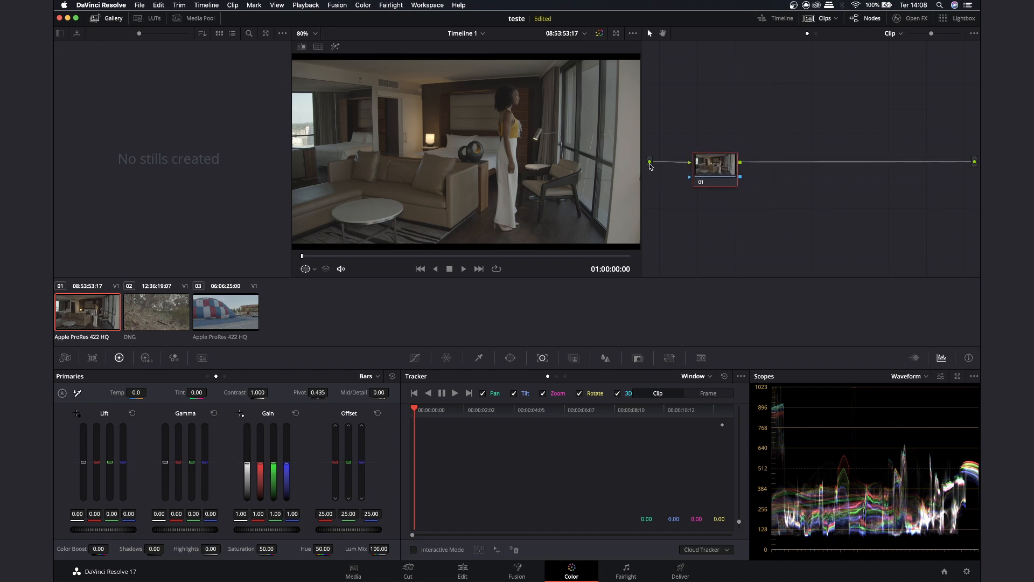
{"action": "left_click_drag", "start_coordinate": [716, 165], "coordinate": [713, 163]}
{"action": "right_click", "coordinate": [716, 169]}
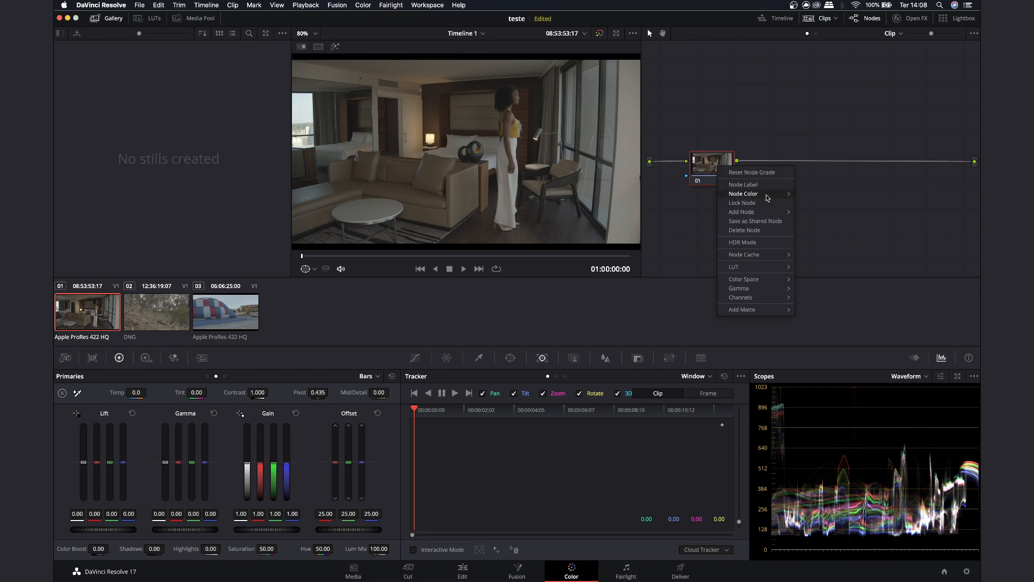
{"action": "mouse_move", "coordinate": [754, 212]}
{"action": "left_click", "coordinate": [824, 215]}
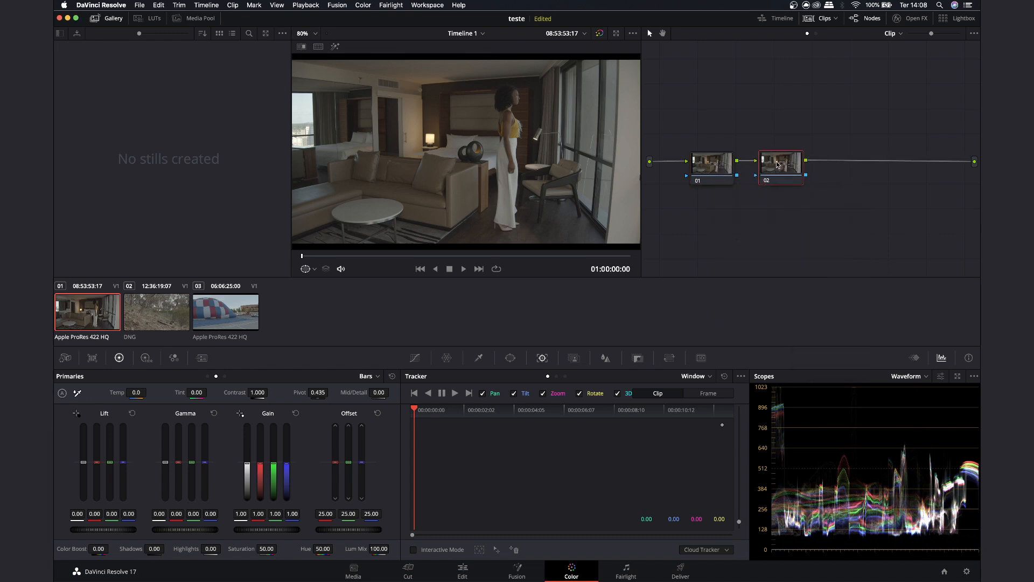
- Raise nodes 01 and 02 slightly in the graph with a wider gap between them, leaving node 02 selected
{"action": "left_click_drag", "start_coordinate": [782, 163], "coordinate": [784, 163]}
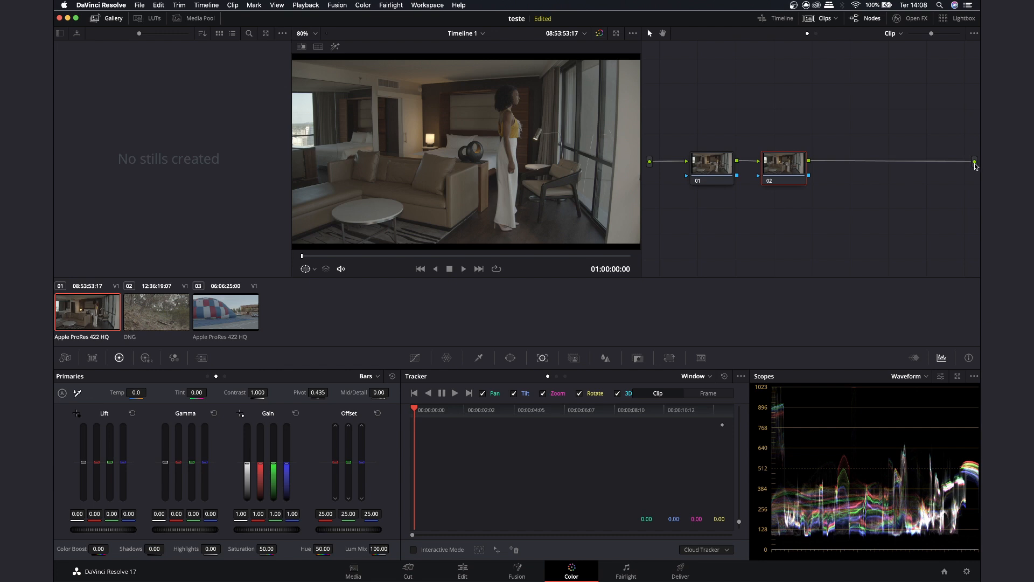
{"action": "left_click_drag", "start_coordinate": [784, 160], "coordinate": [797, 150]}
{"action": "left_click_drag", "start_coordinate": [700, 168], "coordinate": [696, 159]}
{"action": "left_click", "coordinate": [786, 160]}
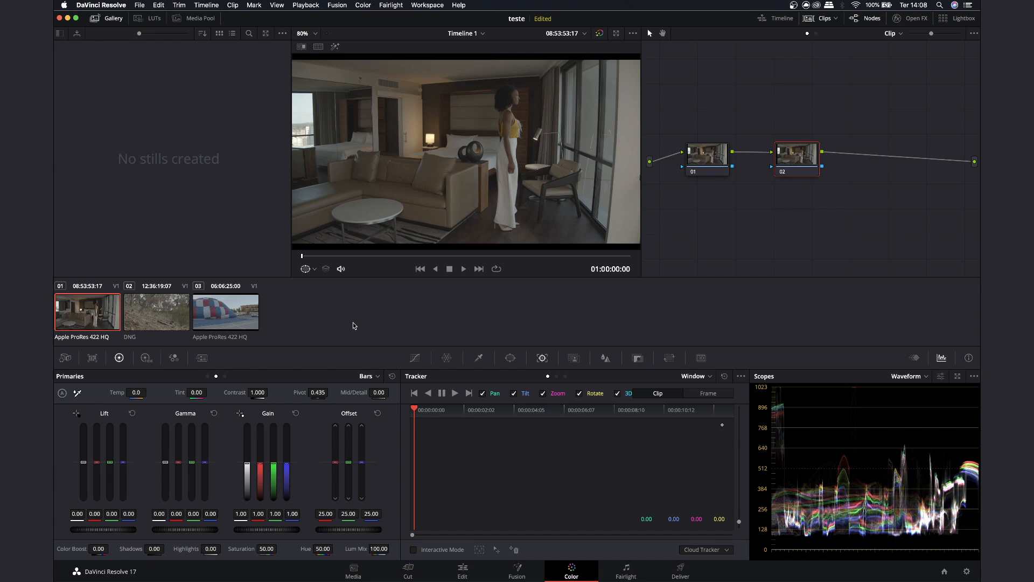
- Step through the three clips of the timeline and finish on clip 03, the hot-air balloon shot
{"action": "left_click", "coordinate": [141, 315]}
{"action": "left_click", "coordinate": [192, 313]}
{"action": "left_click", "coordinate": [160, 312]}
{"action": "left_click", "coordinate": [95, 312]}
{"action": "left_click", "coordinate": [135, 312]}
{"action": "left_click", "coordinate": [202, 312]}
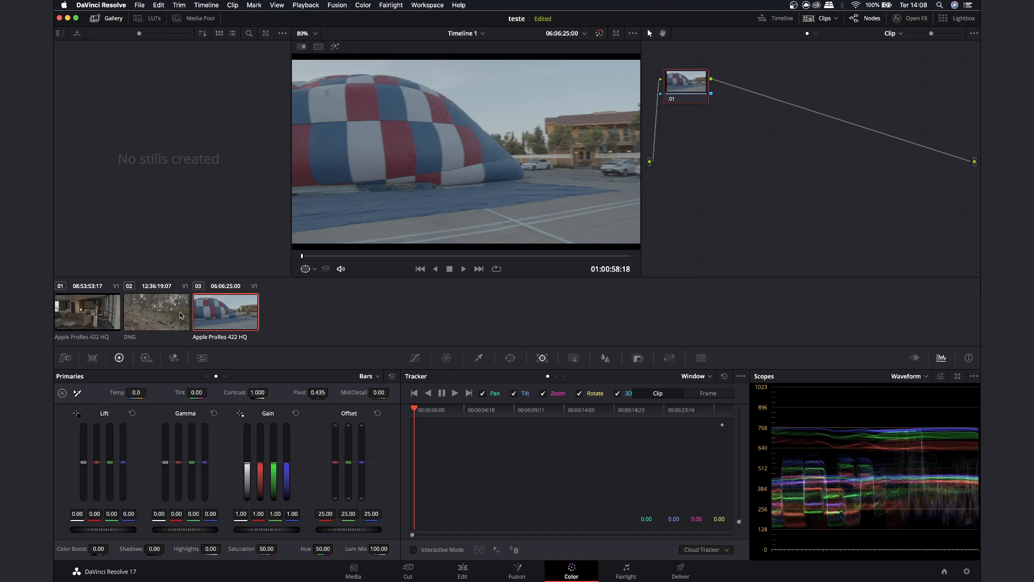
- Toggle the clip thumbnails, the mini timeline and the node graph, restoring the original layout with clips and nodes shown
{"action": "left_click", "coordinate": [819, 19]}
{"action": "left_click", "coordinate": [819, 19]}
{"action": "left_click", "coordinate": [782, 19]}
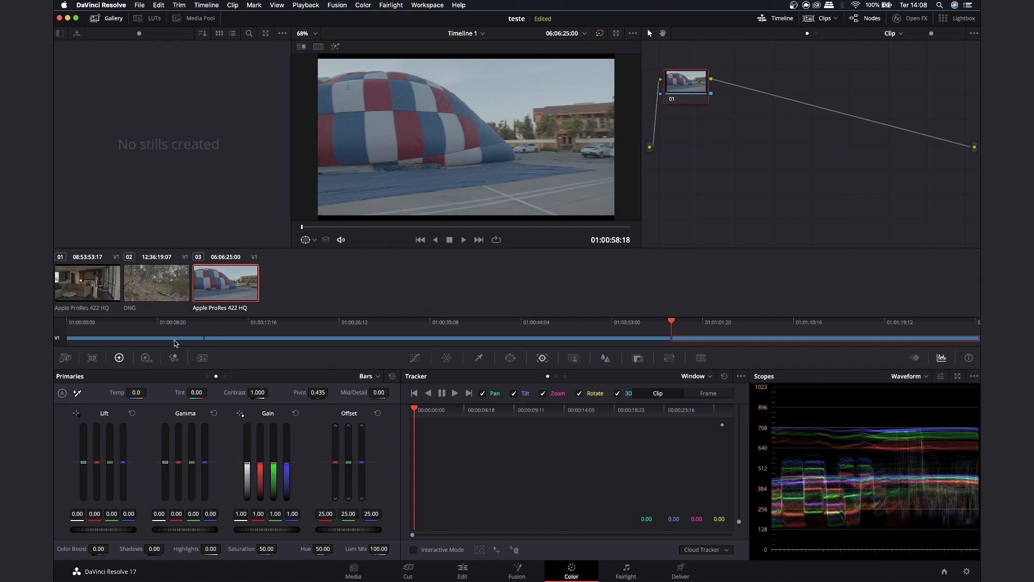
{"action": "left_click", "coordinate": [792, 20]}
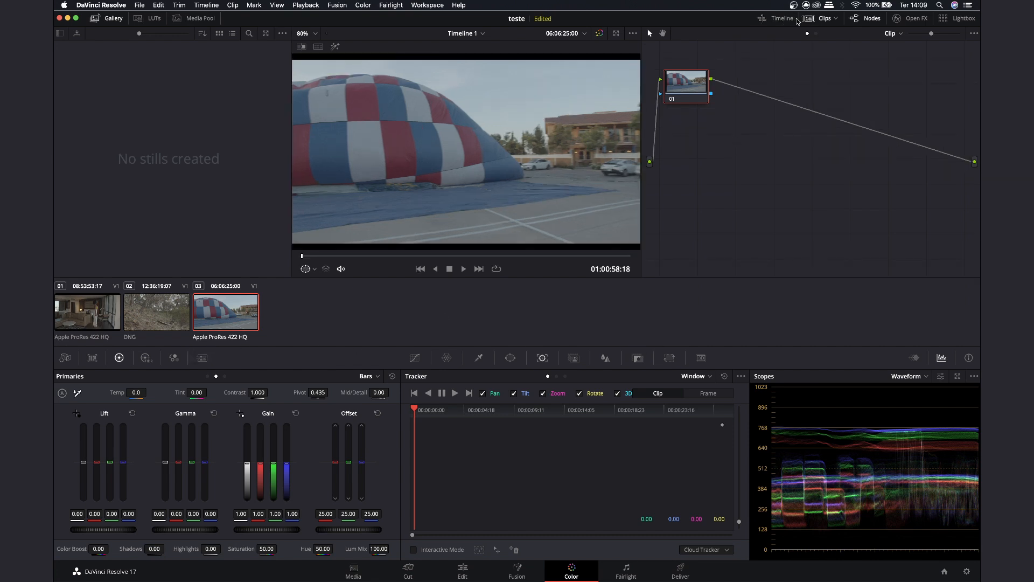
{"action": "left_click", "coordinate": [878, 19]}
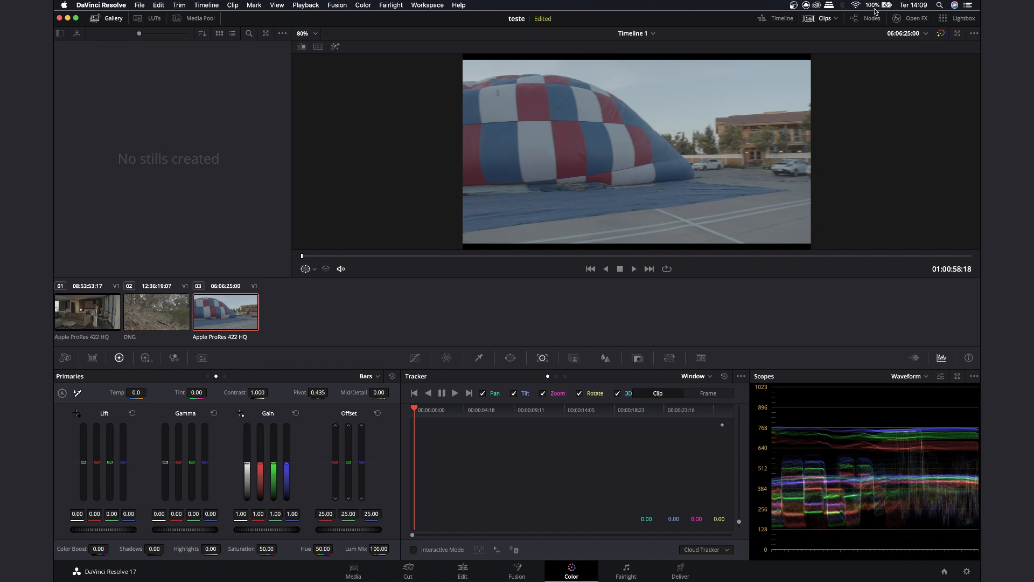
{"action": "left_click", "coordinate": [868, 21]}
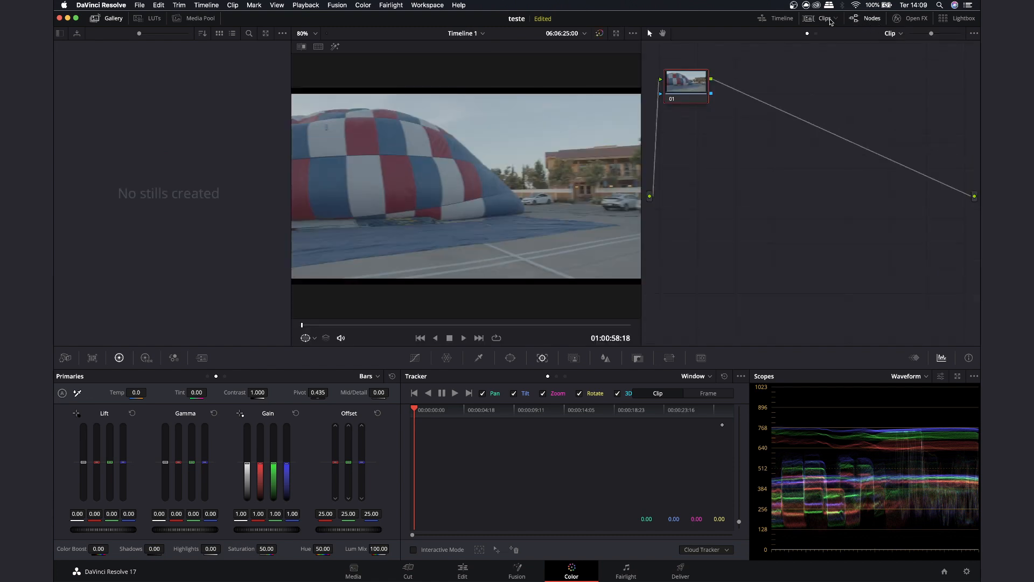
{"action": "left_click", "coordinate": [824, 18]}
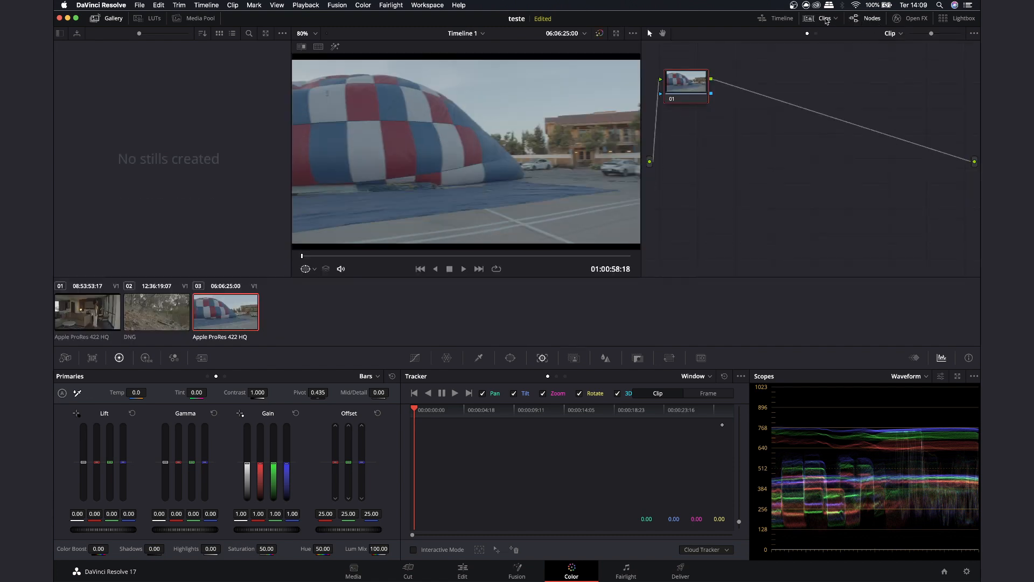
- Compare the three clips in the viewer by switching between them, ending on clip 01, the hotel room
{"action": "left_click", "coordinate": [158, 314]}
{"action": "left_click", "coordinate": [98, 314]}
{"action": "left_click", "coordinate": [225, 312]}
{"action": "left_click", "coordinate": [87, 313]}
{"action": "left_click", "coordinate": [153, 314]}
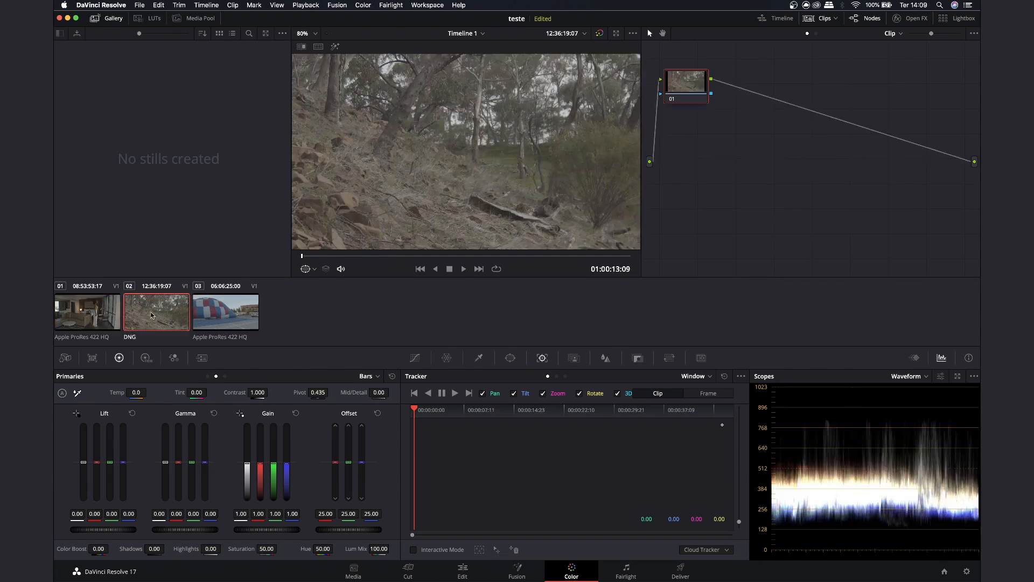
{"action": "left_click", "coordinate": [87, 313]}
{"action": "left_click", "coordinate": [226, 312]}
{"action": "left_click", "coordinate": [88, 312]}
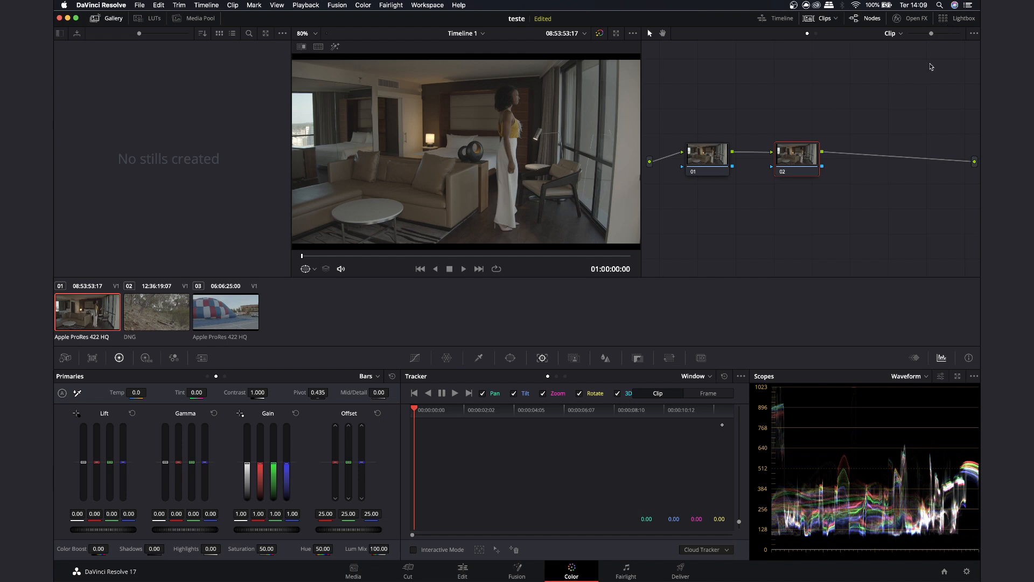
- Make the nodes slightly smaller in the node graph and switch the graph from clip level to timeline level
{"action": "mouse_move", "coordinate": [931, 35]}
{"action": "left_mouse_down"}
{"action": "mouse_move", "coordinate": [917, 36]}
{"action": "mouse_move", "coordinate": [953, 35]}
{"action": "mouse_move", "coordinate": [920, 36]}
{"action": "left_mouse_up"}
{"action": "left_click", "coordinate": [900, 34]}
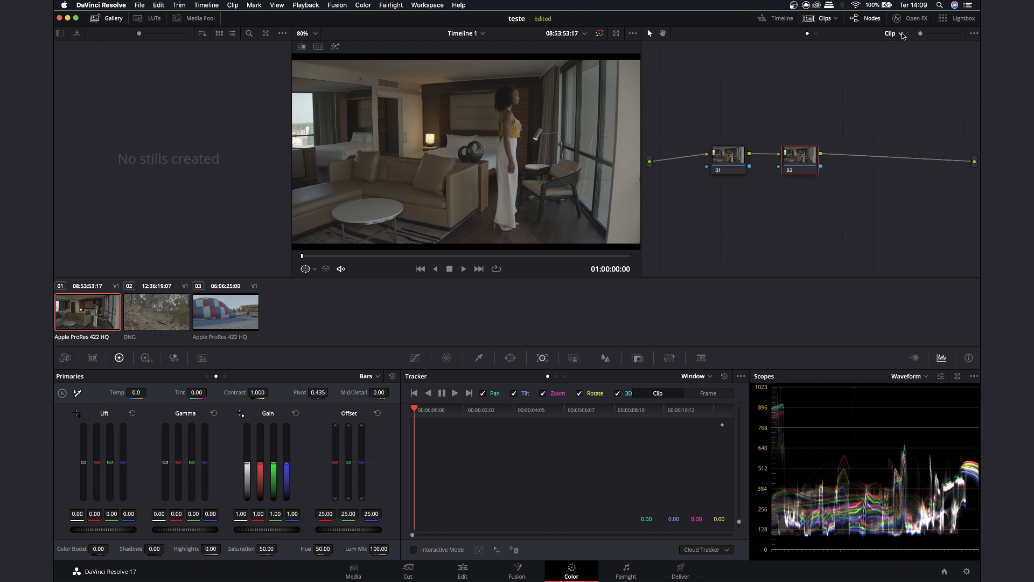
{"action": "left_click", "coordinate": [916, 56]}
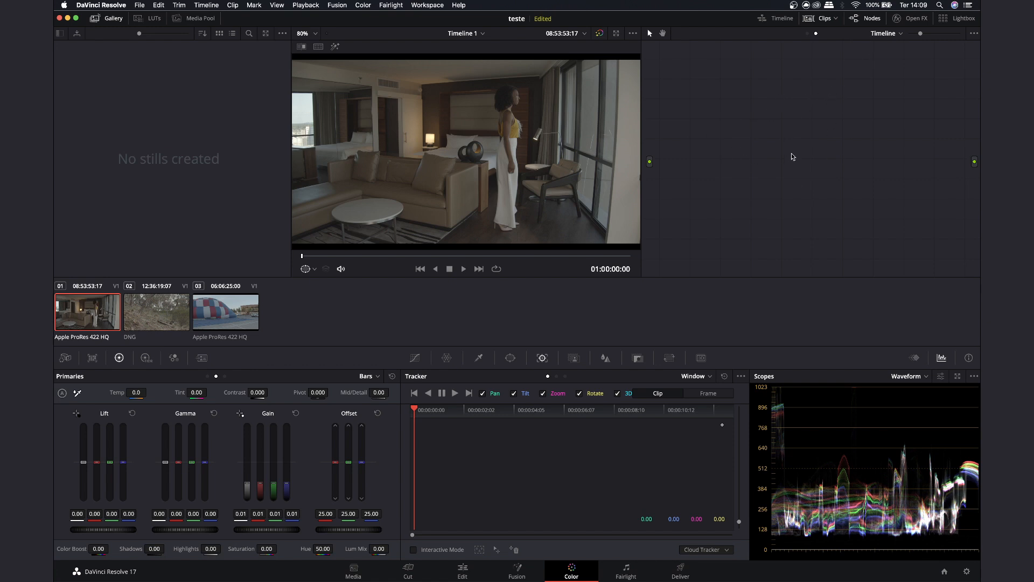
- Add an unconnected node to the empty timeline-level node graph and delete it again
{"action": "right_click", "coordinate": [804, 111]}
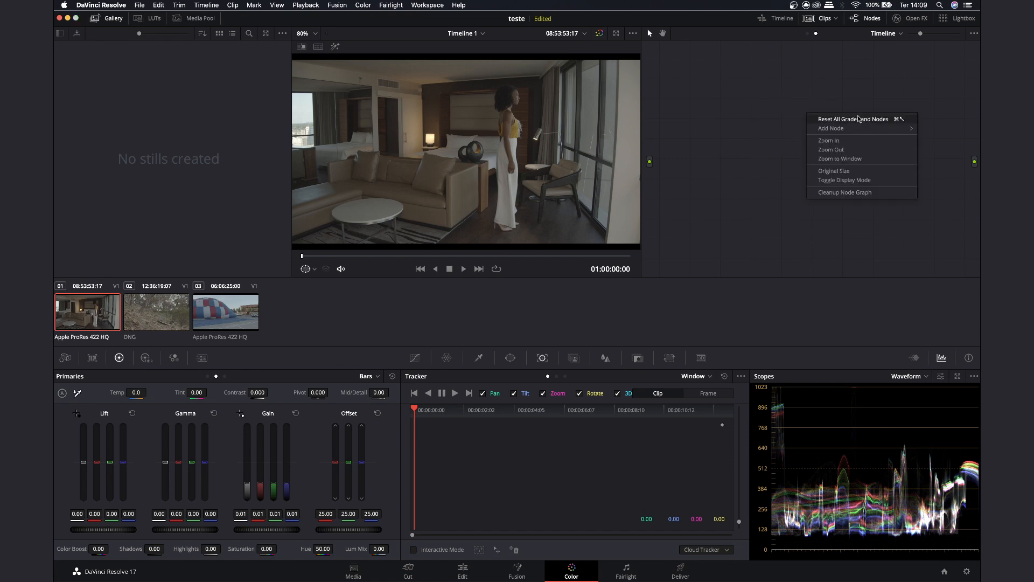
{"action": "mouse_move", "coordinate": [832, 128]}
{"action": "left_click", "coordinate": [756, 134]}
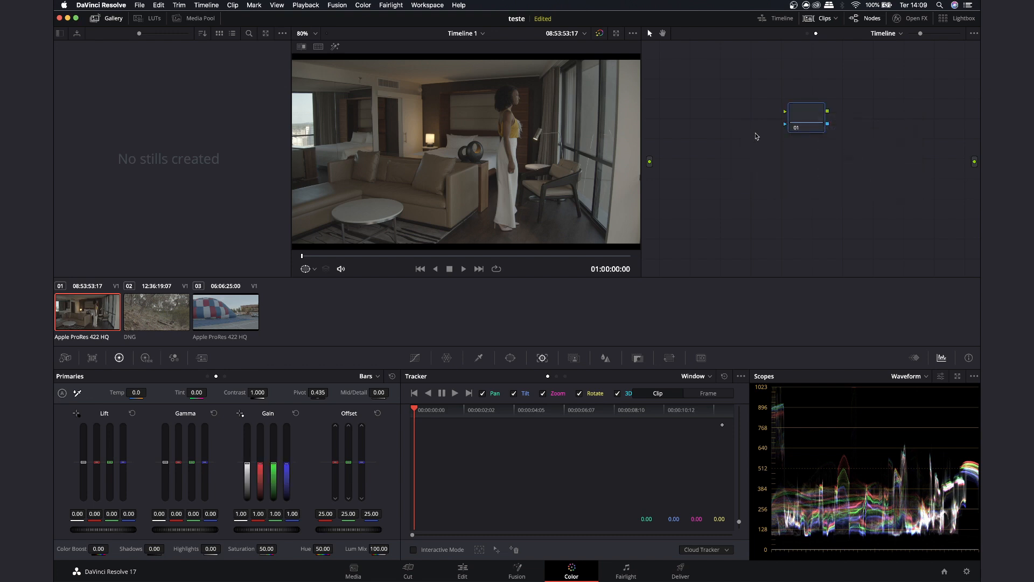
{"action": "left_click_drag", "start_coordinate": [808, 119], "coordinate": [790, 121]}
{"action": "key", "text": "Delete"}
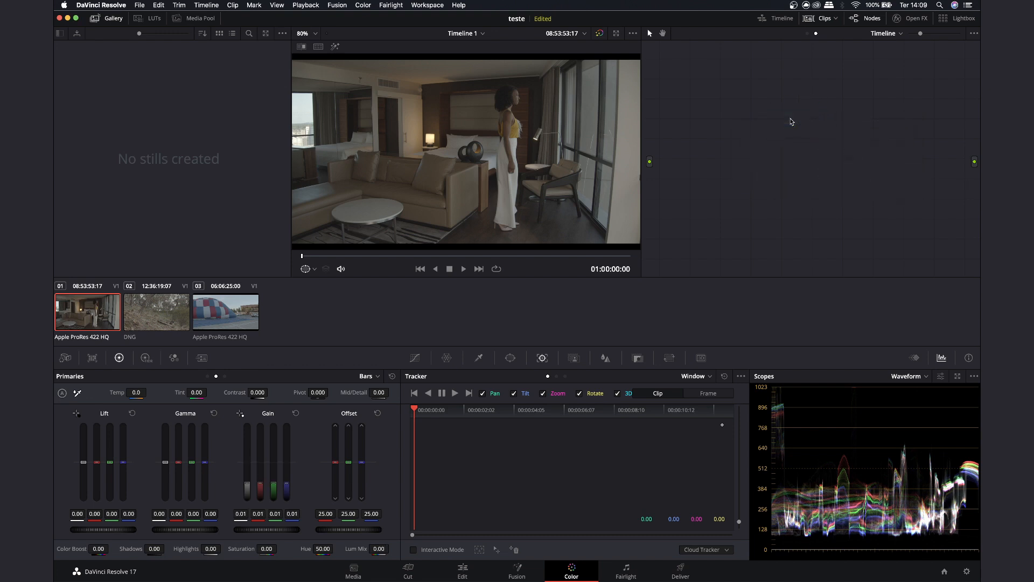
- Add a serial node to the timeline-level graph, move it toward the middle and delete it
{"action": "key", "text": "alt+s"}
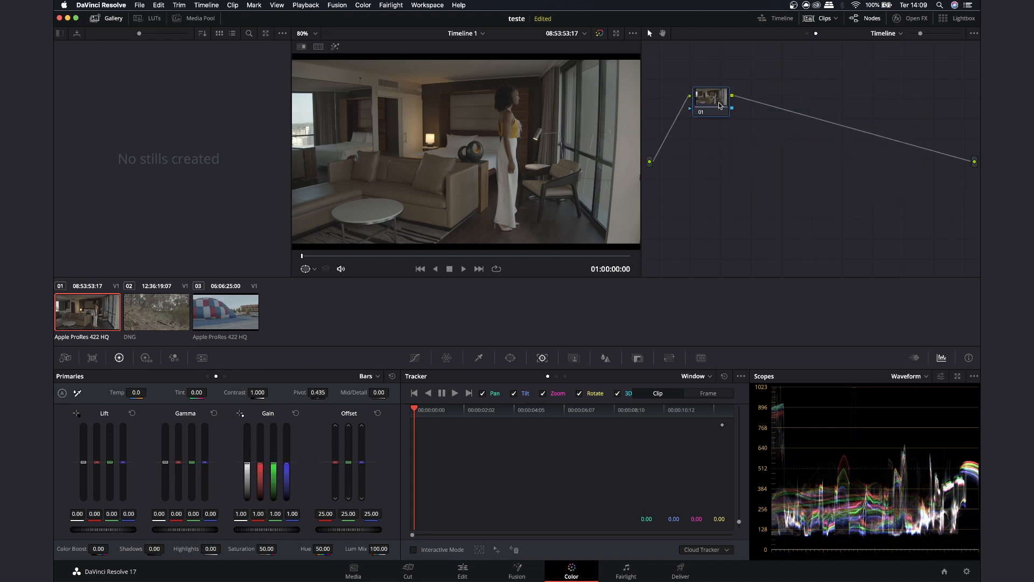
{"action": "left_click_drag", "start_coordinate": [714, 104], "coordinate": [759, 150]}
{"action": "key", "text": "Delete"}
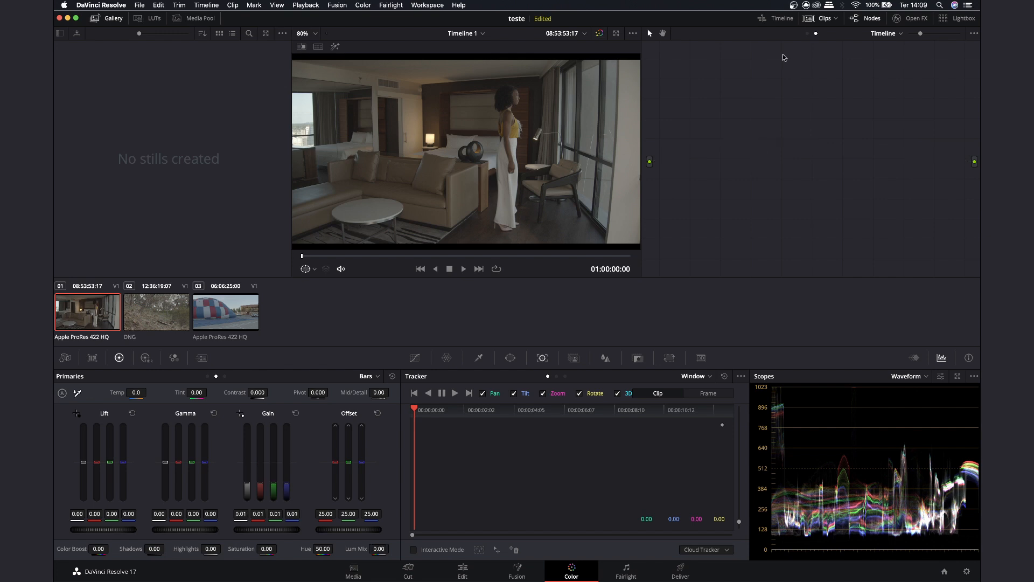
- Return the node graph to clip level, move node 02 further away from node 01 and select node 01
{"action": "left_click", "coordinate": [807, 33]}
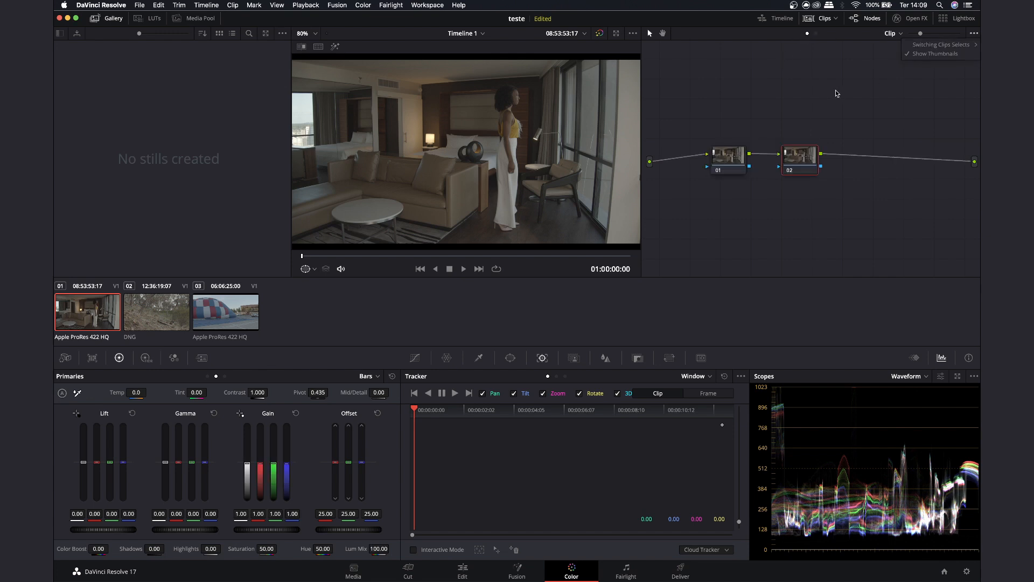
{"action": "left_click_drag", "start_coordinate": [803, 160], "coordinate": [825, 164]}
{"action": "left_click", "coordinate": [724, 160]}
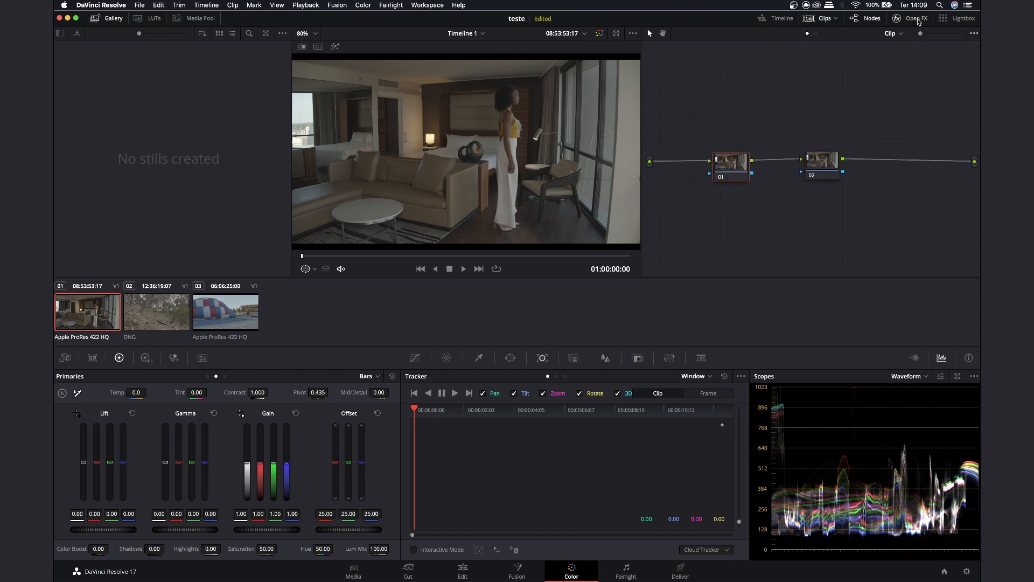
- View all clips in the Lightbox and browse the Open FX effects library, closing each one again
{"action": "left_click", "coordinate": [959, 19]}
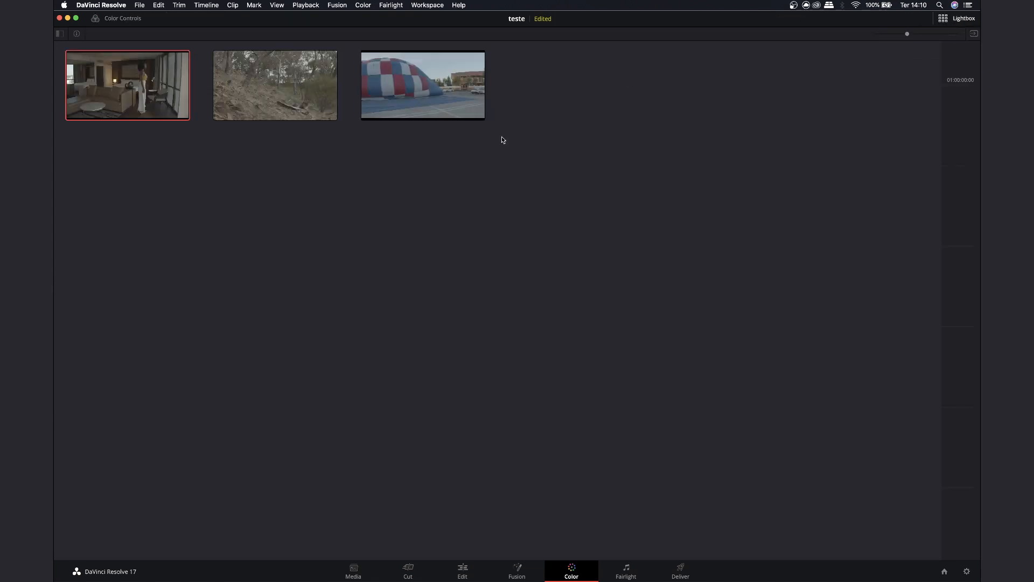
{"action": "left_click", "coordinate": [962, 21]}
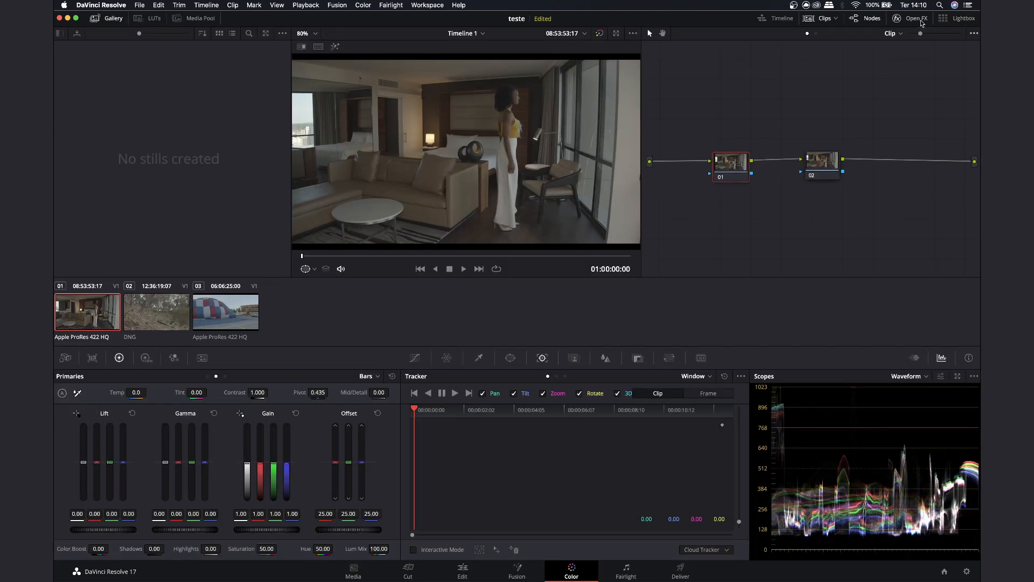
{"action": "left_click", "coordinate": [918, 21]}
{"action": "scroll", "coordinate": [838, 105], "scroll_direction": "down", "scroll_amount": 10}
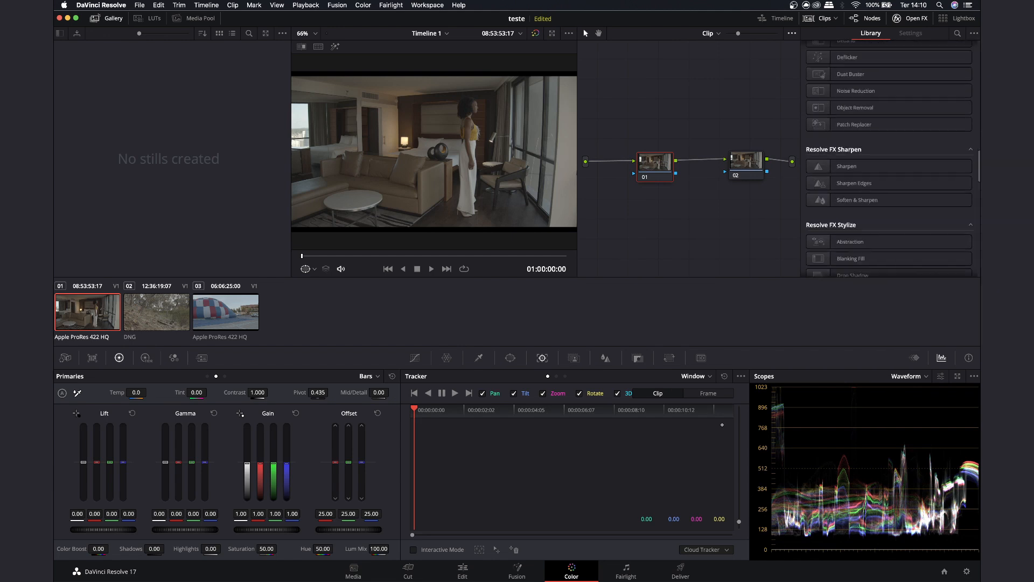
{"action": "scroll", "coordinate": [838, 105], "scroll_direction": "up", "scroll_amount": 10}
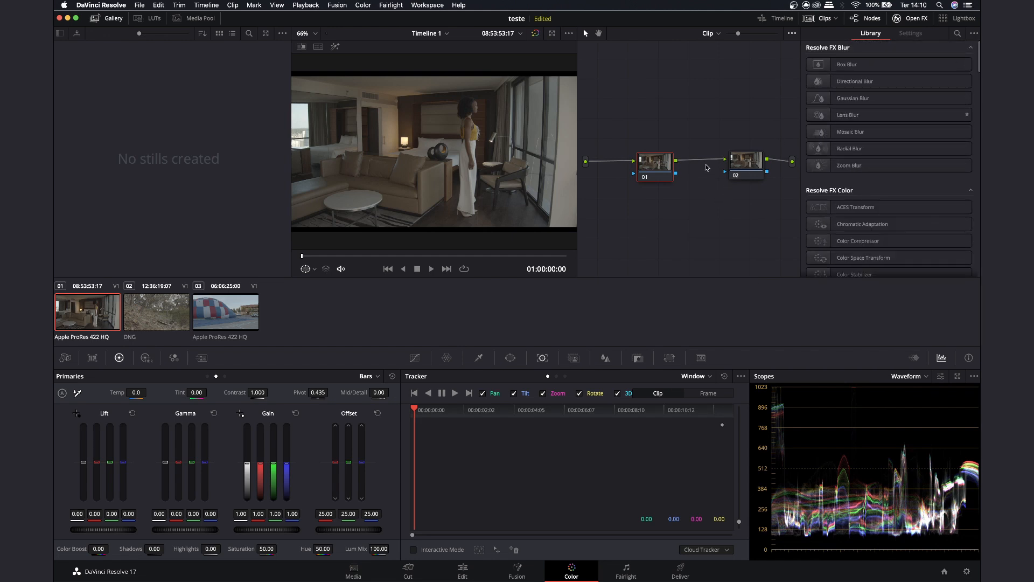
{"action": "left_click", "coordinate": [901, 20]}
- Delete node 02 from the first clip's grade and move node 01 closer to the source input
{"action": "left_click", "coordinate": [756, 162]}
{"action": "key", "text": "Delete"}
{"action": "left_click_drag", "start_coordinate": [674, 164], "coordinate": [638, 166]}
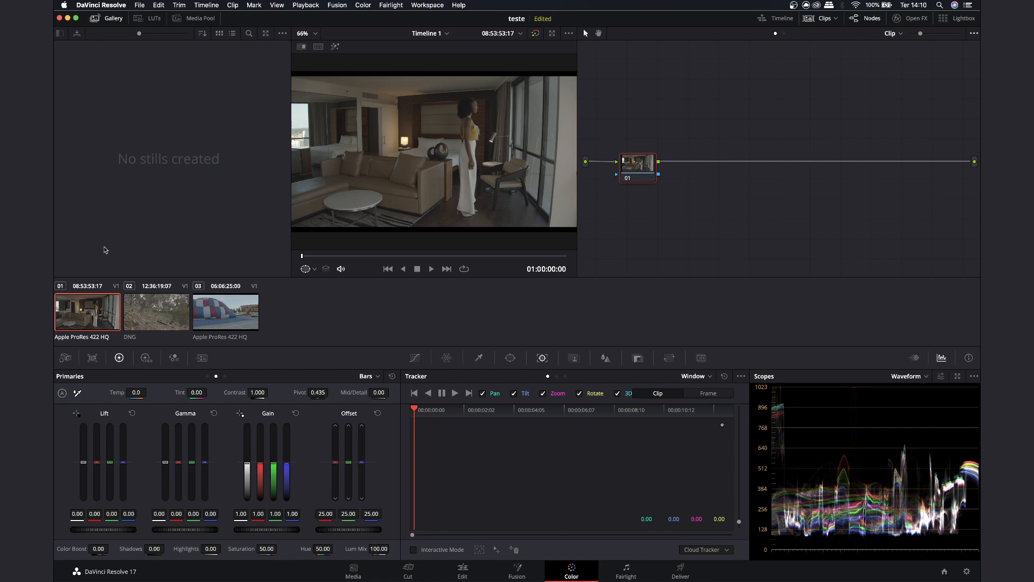
- Show the Camera Raw palette, check it on the DNG clip and reselect clip 01
{"action": "left_click", "coordinate": [66, 358]}
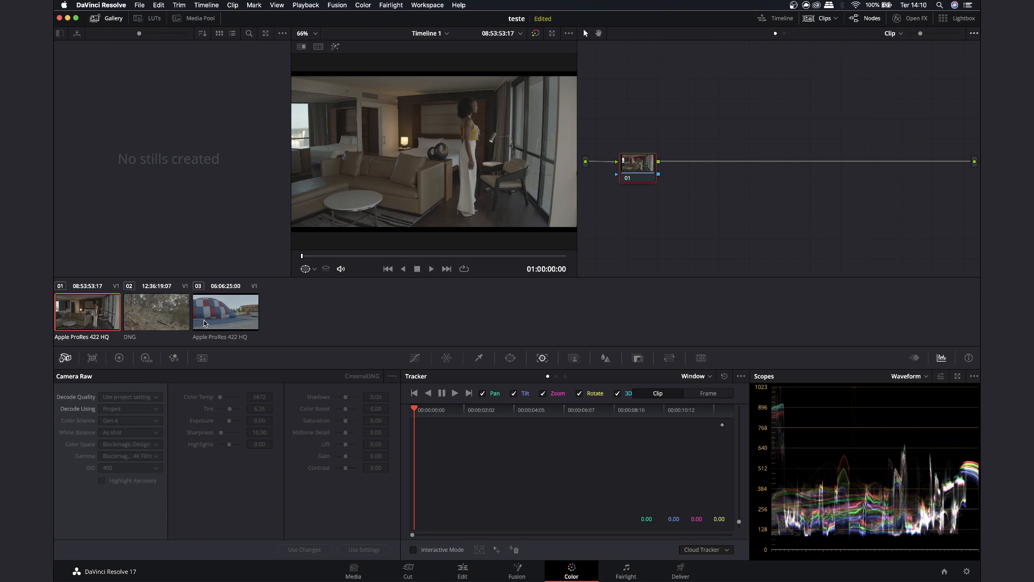
{"action": "left_click", "coordinate": [183, 317]}
{"action": "left_click", "coordinate": [103, 315]}
- Show the Curves palette and page through its curve types up to Sat Vs Sat, returning to Custom
{"action": "left_click", "coordinate": [415, 357]}
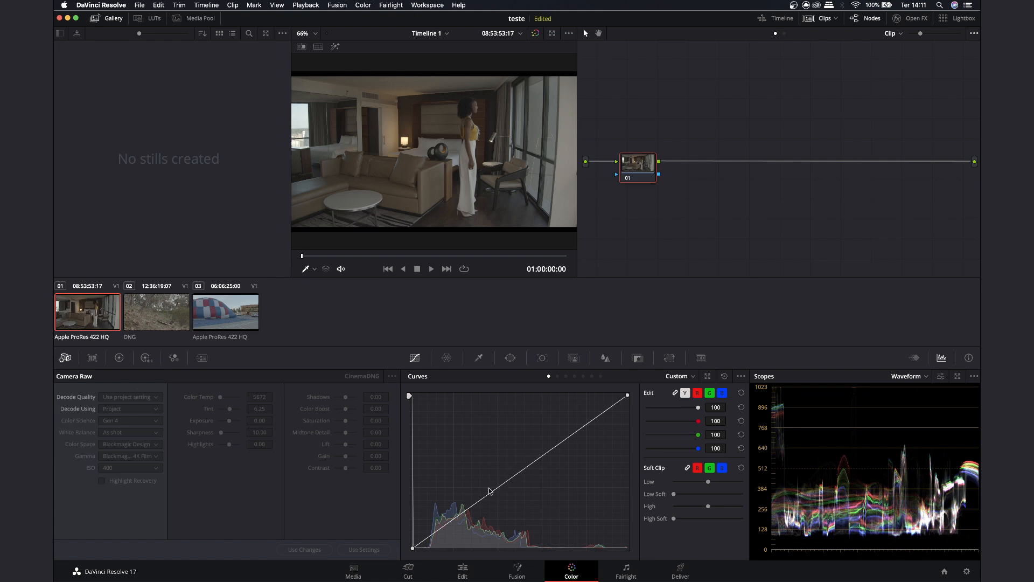
{"action": "left_click", "coordinate": [558, 377]}
{"action": "left_click", "coordinate": [566, 376]}
{"action": "left_click", "coordinate": [574, 376]}
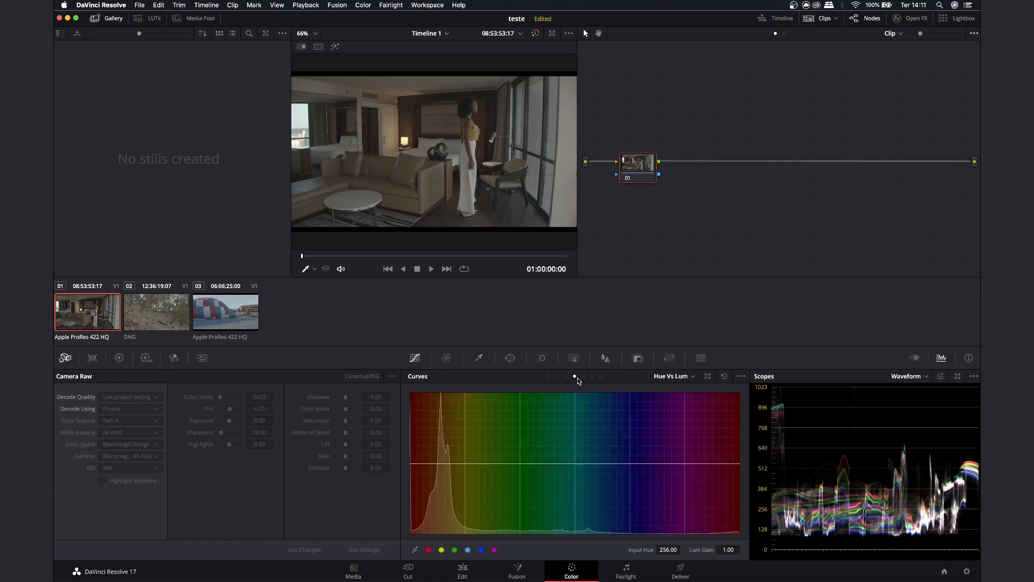
{"action": "left_click", "coordinate": [583, 377]}
{"action": "left_click", "coordinate": [592, 376]}
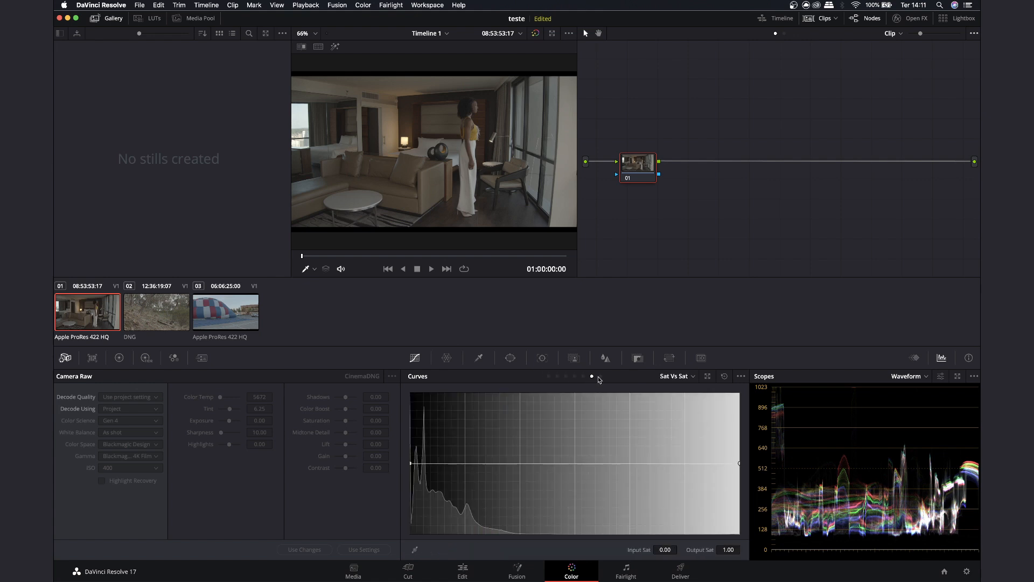
{"action": "left_click", "coordinate": [548, 376]}
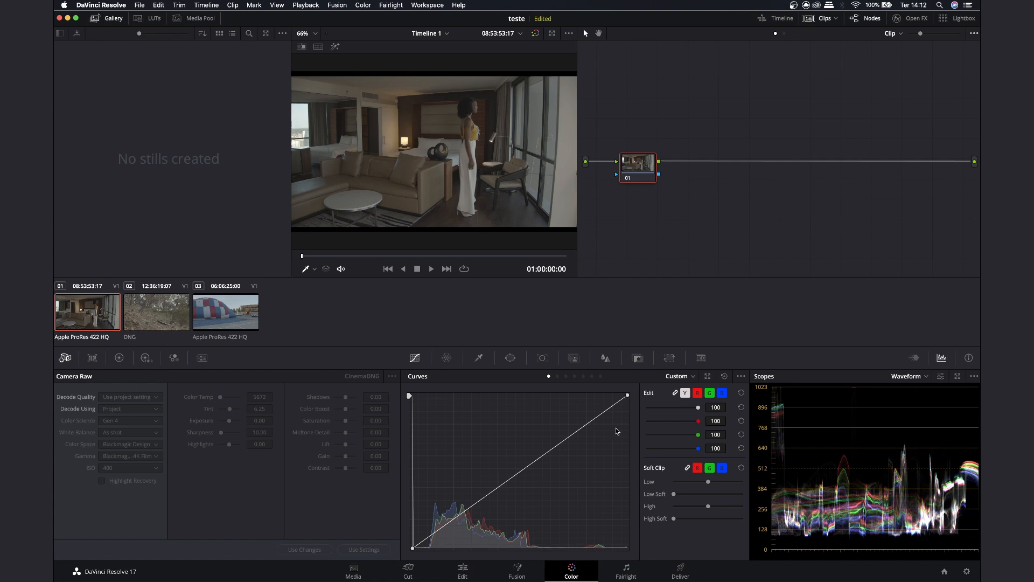
- Open the video scopes in a separate floating window and shrink the window to about half its size
{"action": "key", "text": "super+shift+w"}
{"action": "left_click_drag", "start_coordinate": [854, 18], "coordinate": [767, 34]}
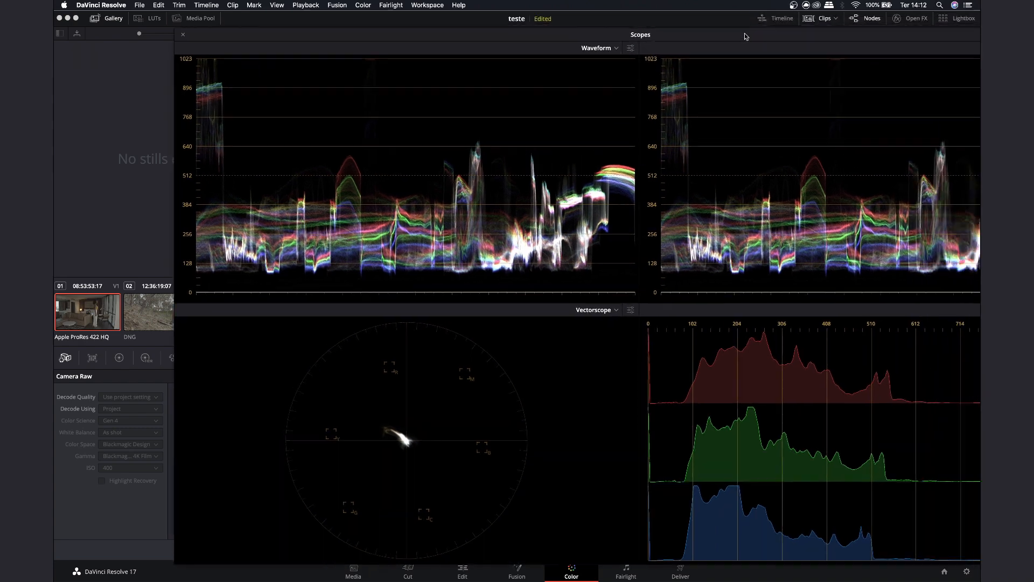
{"action": "double_click", "coordinate": [766, 34]}
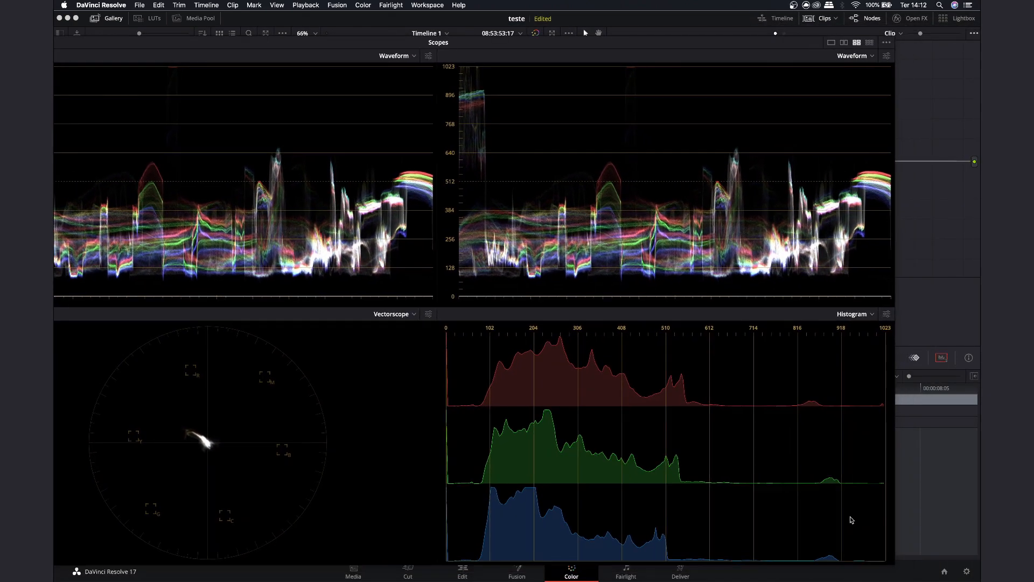
{"action": "left_click_drag", "start_coordinate": [887, 551], "coordinate": [423, 300]}
- Move the floating scopes window to the middle of the interface, overlapping only the lower edge of the viewer's image
{"action": "left_click_drag", "start_coordinate": [251, 42], "coordinate": [634, 123]}
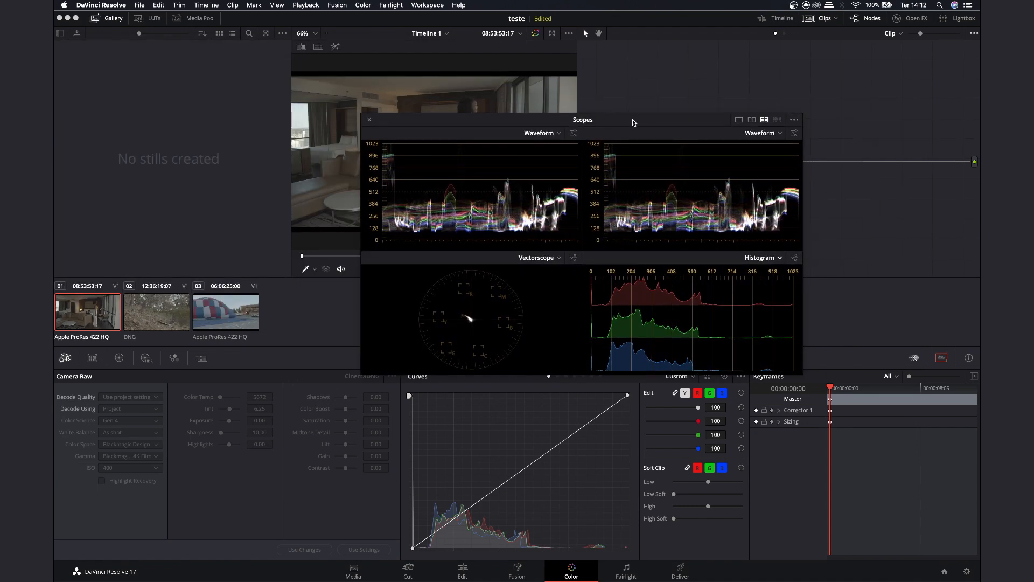
{"action": "left_click_drag", "start_coordinate": [632, 122], "coordinate": [592, 241]}
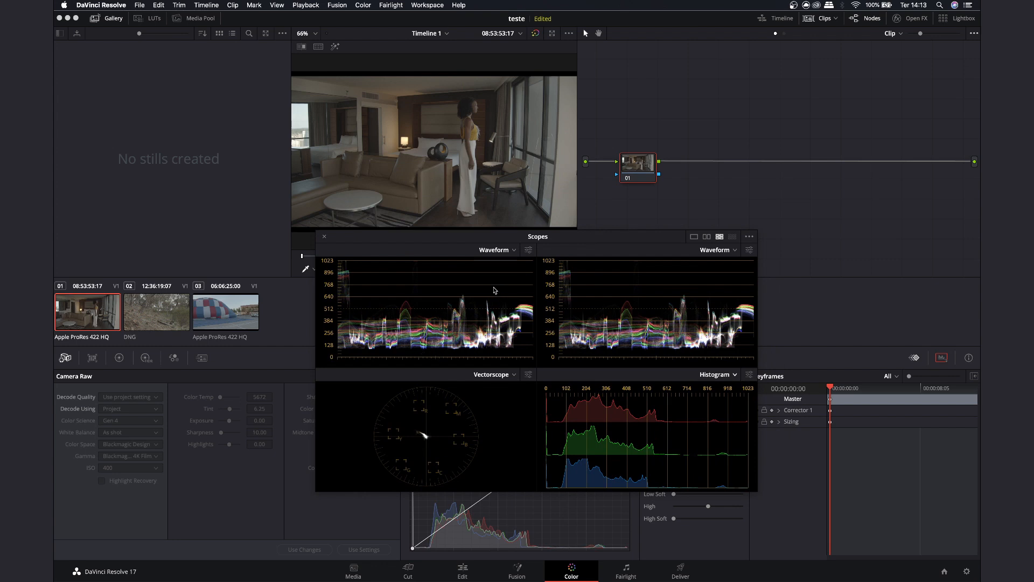
{"action": "left_click_drag", "start_coordinate": [618, 236], "coordinate": [654, 214]}
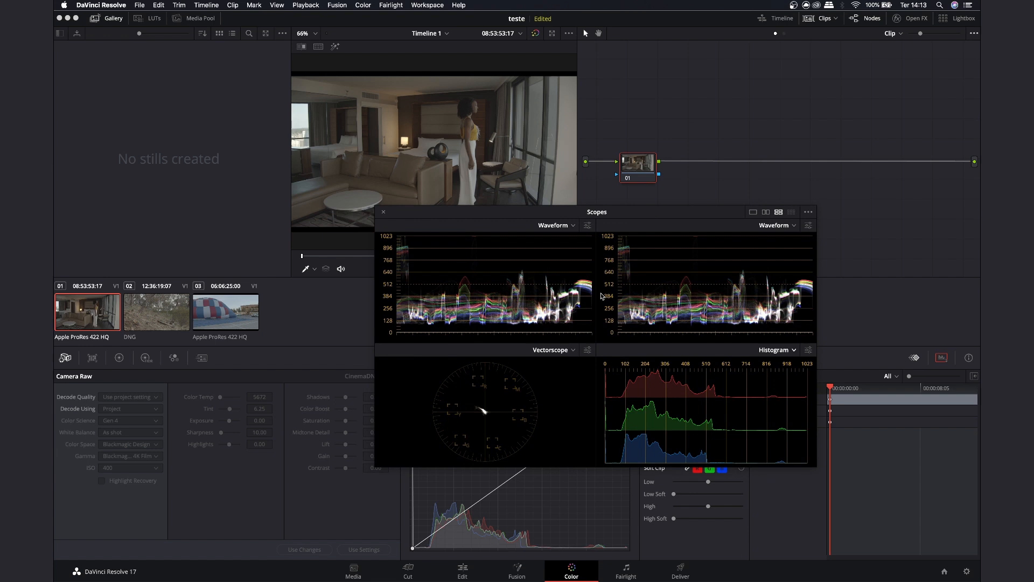
{"action": "left_click_drag", "start_coordinate": [655, 216], "coordinate": [648, 214]}
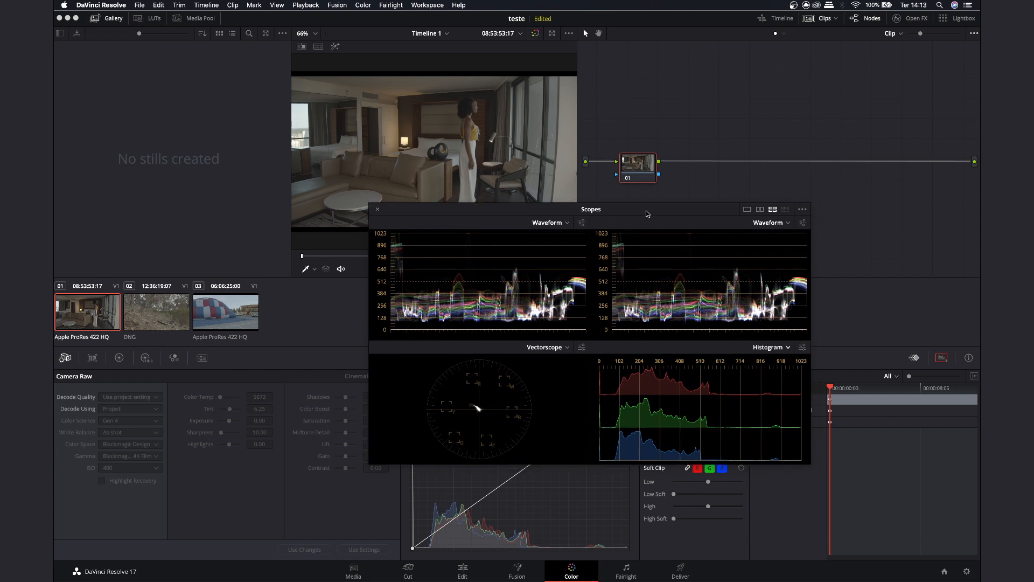
- Cycle the scopes window through its one-, two- and four-scope layouts and leave it showing a single waveform
{"action": "left_click", "coordinate": [747, 209]}
{"action": "left_click_drag", "start_coordinate": [677, 203], "coordinate": [677, 175]}
{"action": "left_click", "coordinate": [759, 183]}
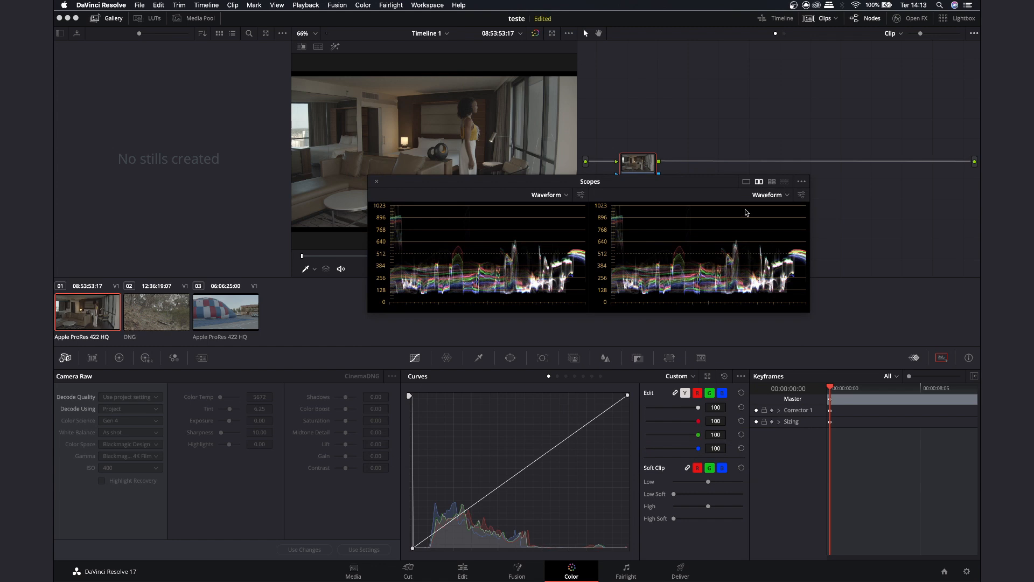
{"action": "left_click", "coordinate": [773, 183]}
{"action": "left_click", "coordinate": [746, 181]}
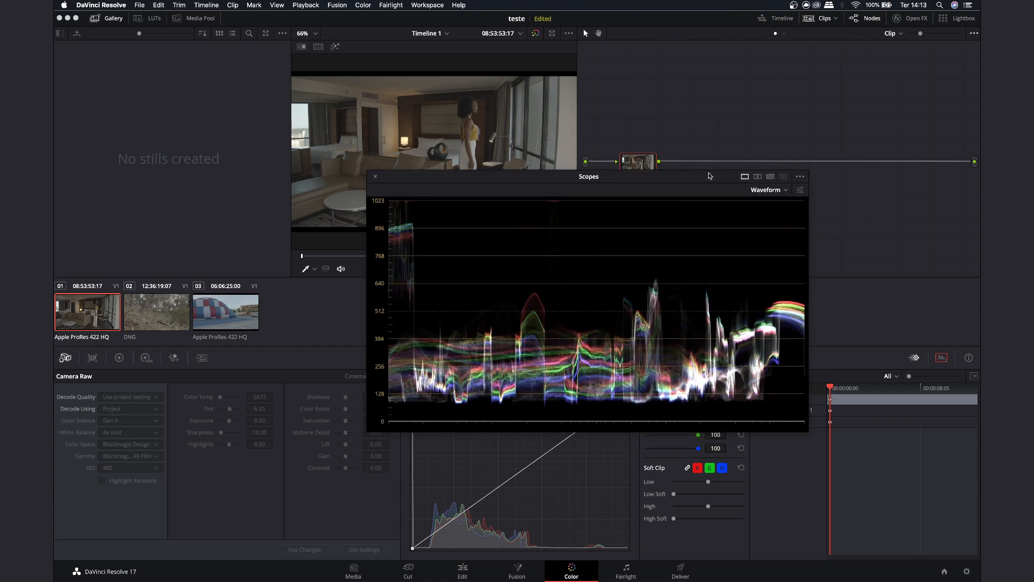
- Enlarge the floating scopes window slightly and change its scope from Waveform to Parade
{"action": "left_click_drag", "start_coordinate": [805, 427], "coordinate": [838, 448]}
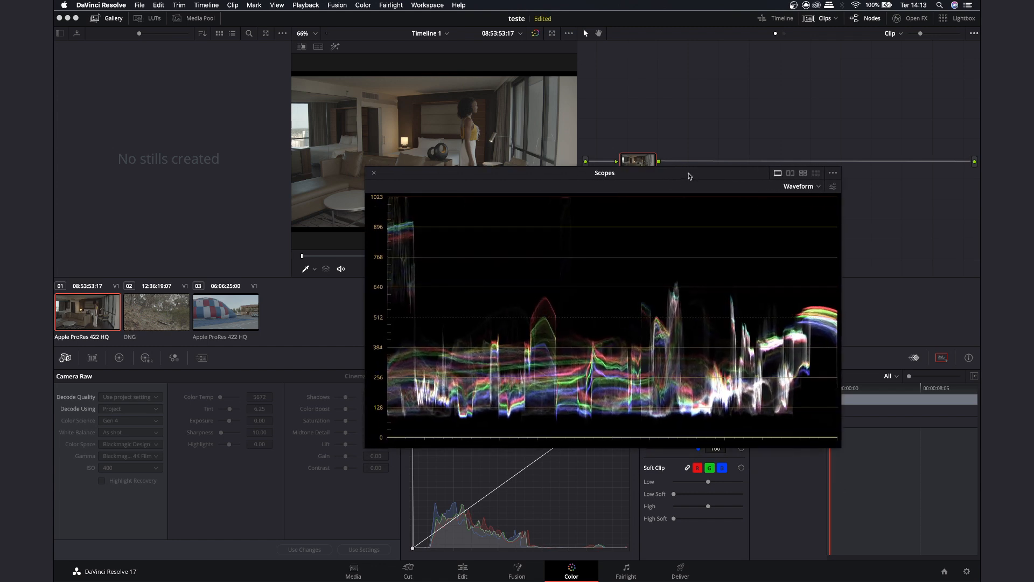
{"action": "left_click_drag", "start_coordinate": [690, 173], "coordinate": [684, 165]}
{"action": "left_click", "coordinate": [803, 181]}
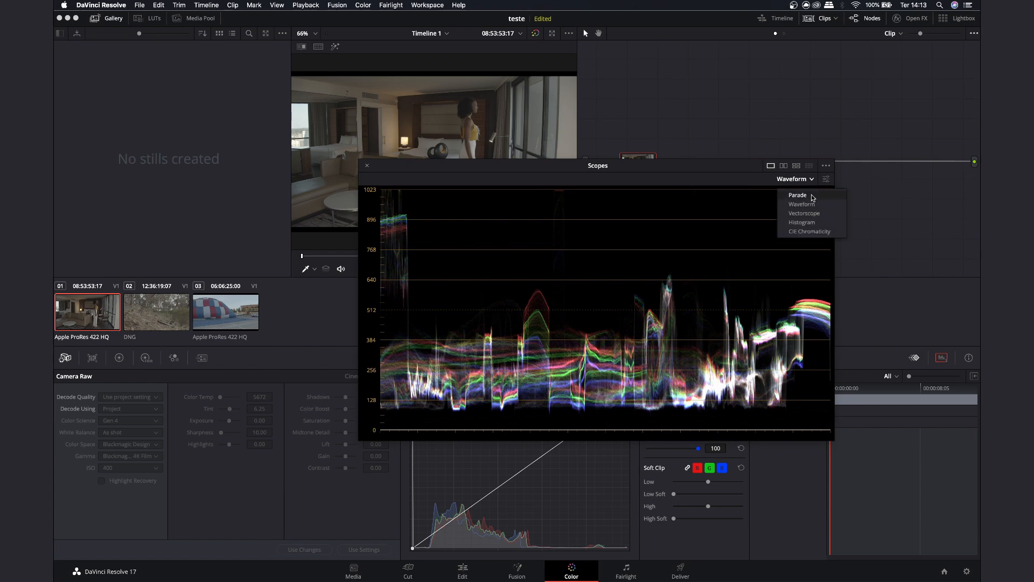
{"action": "left_click", "coordinate": [812, 197]}
- Move the Parade scopes window off the viewer's image so that it covers the lower part of the node graph
{"action": "left_click_drag", "start_coordinate": [723, 170], "coordinate": [782, 221]}
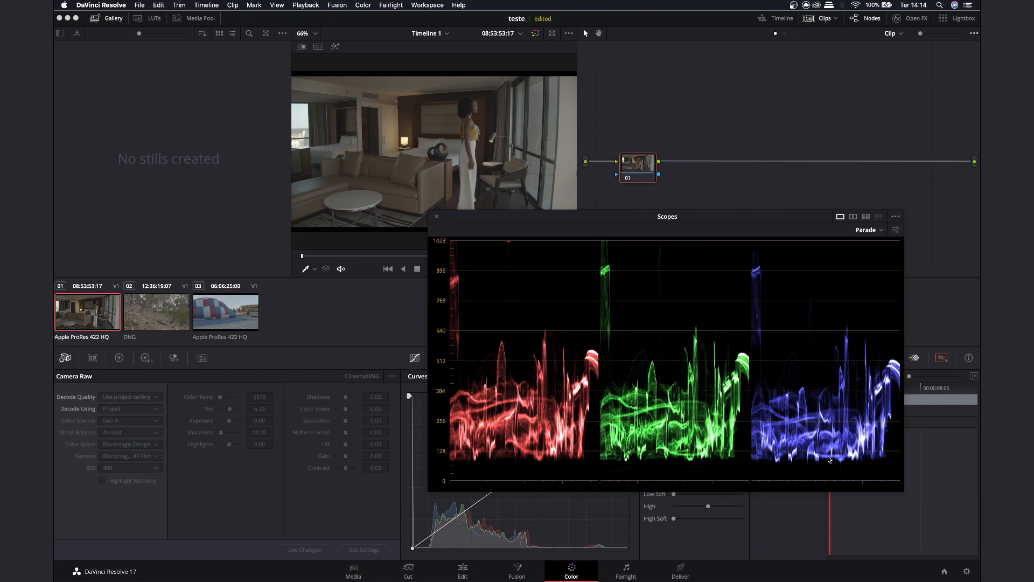
{"action": "left_click_drag", "start_coordinate": [676, 214], "coordinate": [680, 205]}
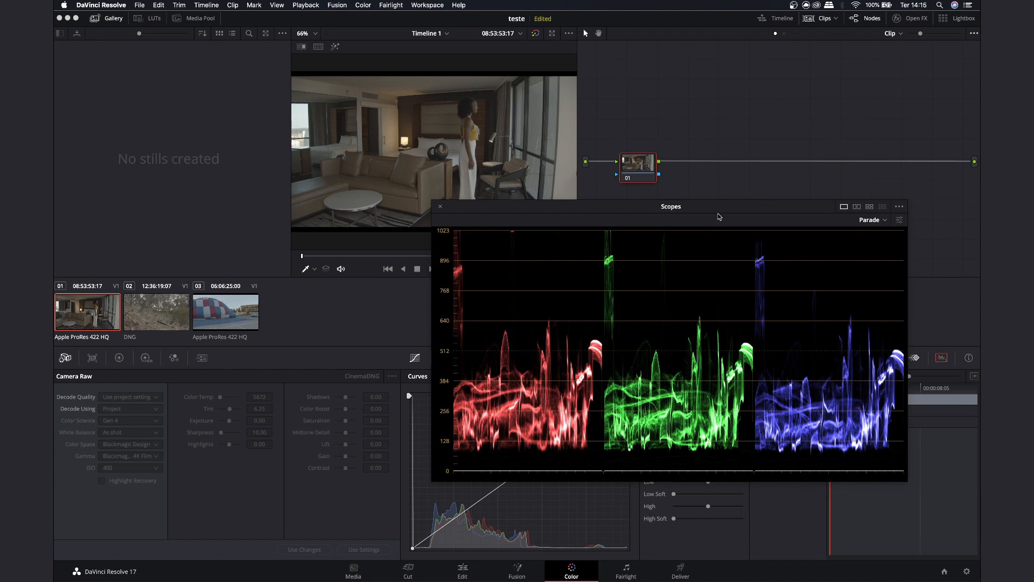
{"action": "left_click_drag", "start_coordinate": [720, 206], "coordinate": [727, 212]}
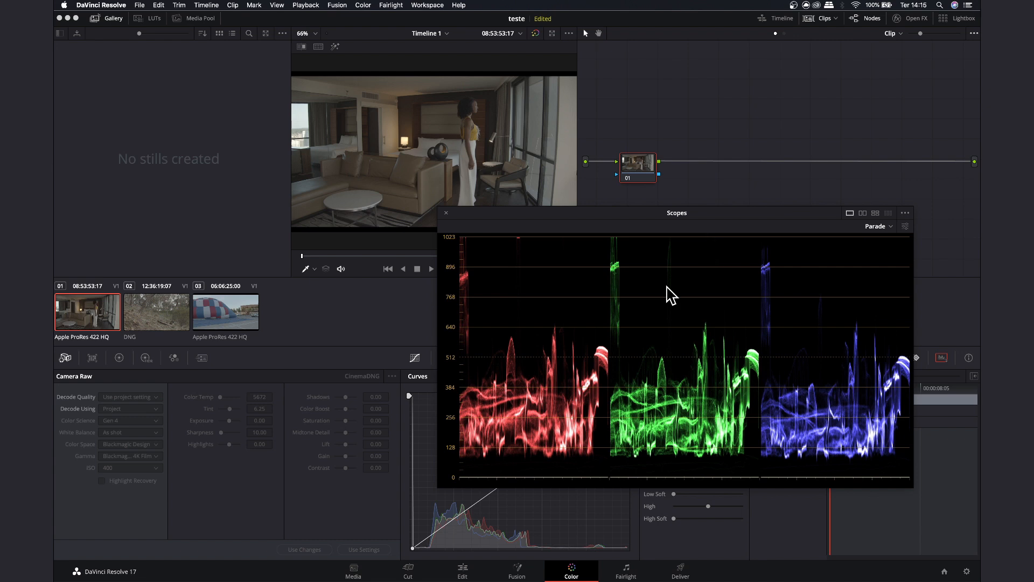
{"action": "left_click_drag", "start_coordinate": [711, 214], "coordinate": [729, 211]}
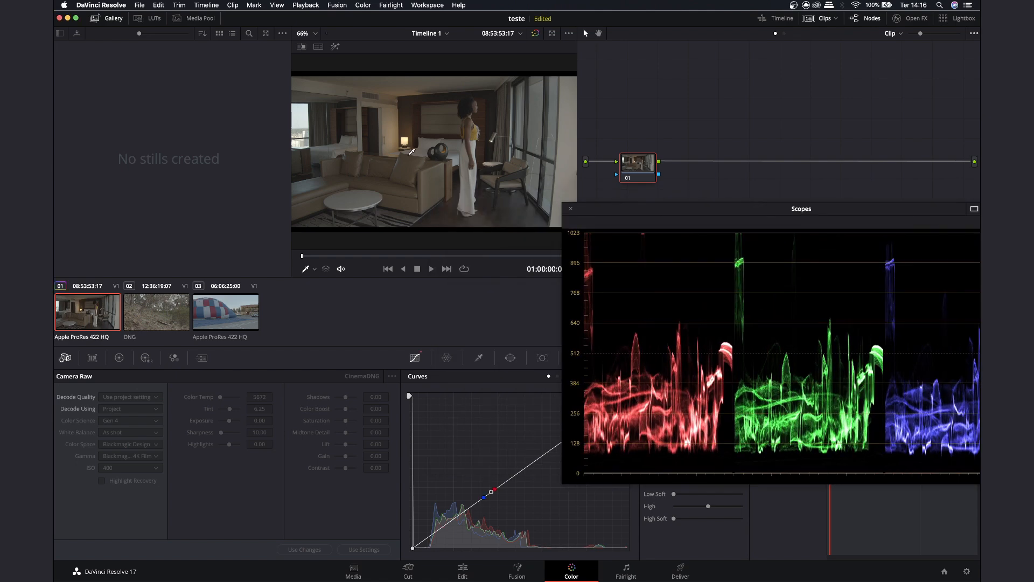
- Show the Primaries color wheels and lower the Lift master to -0.04, viewing the image full screen
{"action": "key", "text": "super+f"}
{"action": "key", "text": "super+f"}
{"action": "left_click", "coordinate": [120, 360]}
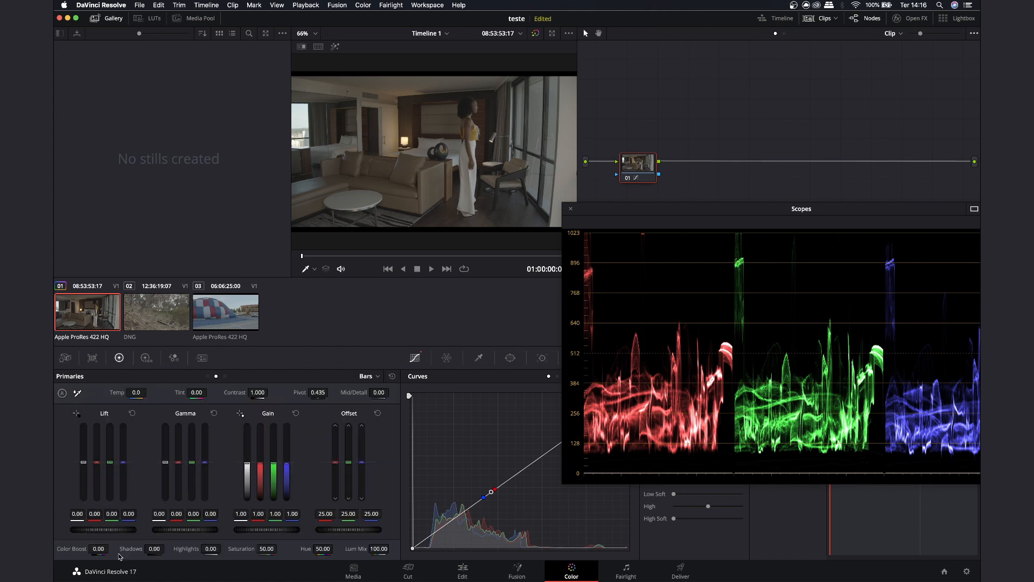
{"action": "left_click", "coordinate": [207, 376]}
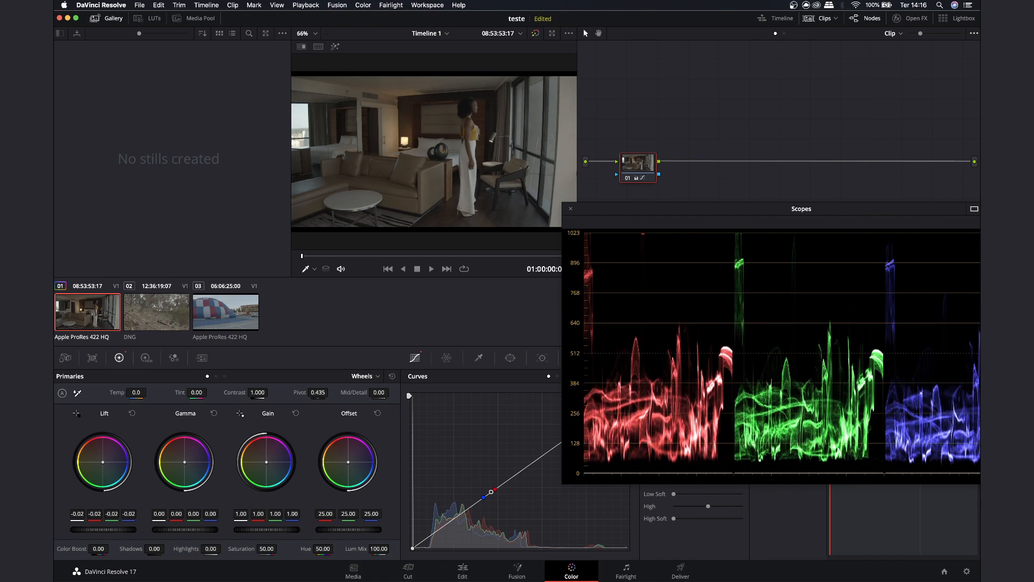
{"action": "left_click_drag", "start_coordinate": [114, 531], "coordinate": [103, 533]}
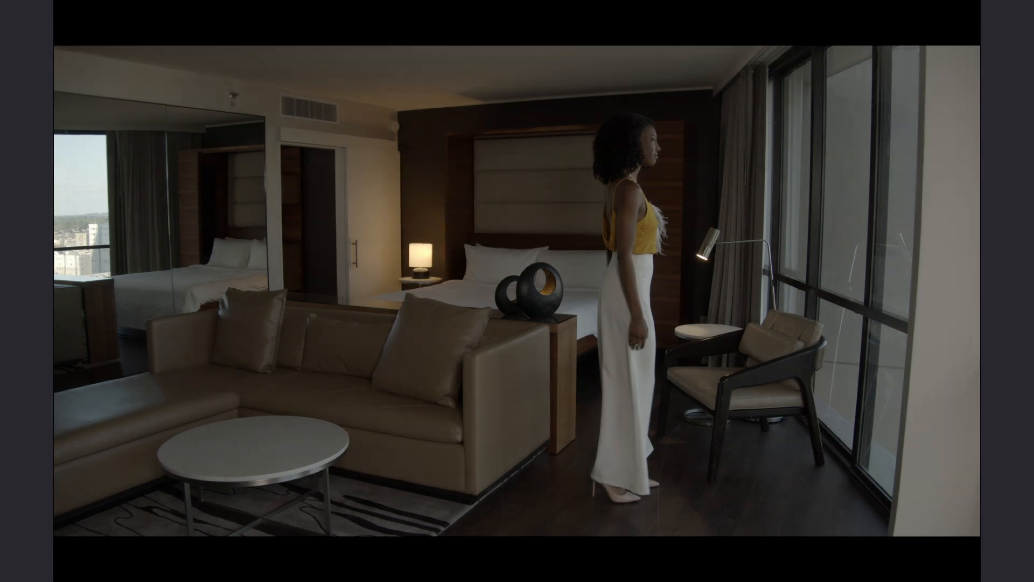
{"action": "key", "text": "Escape"}
- Bring the floating scopes window fully back into view and place it over the lower node graph, beside the viewer
{"action": "left_click_drag", "start_coordinate": [752, 209], "coordinate": [461, 221]}
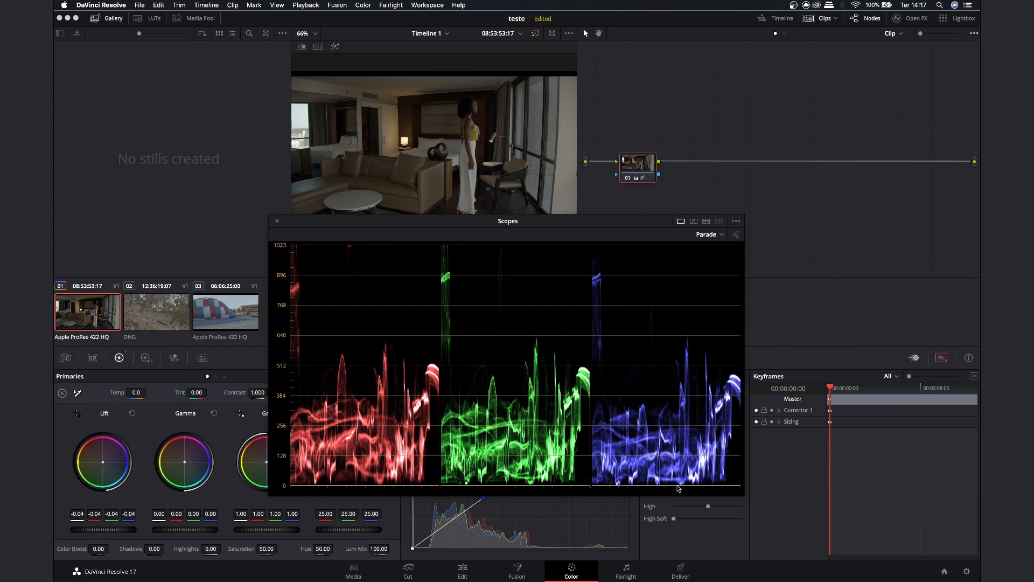
{"action": "left_click_drag", "start_coordinate": [468, 230], "coordinate": [642, 260]}
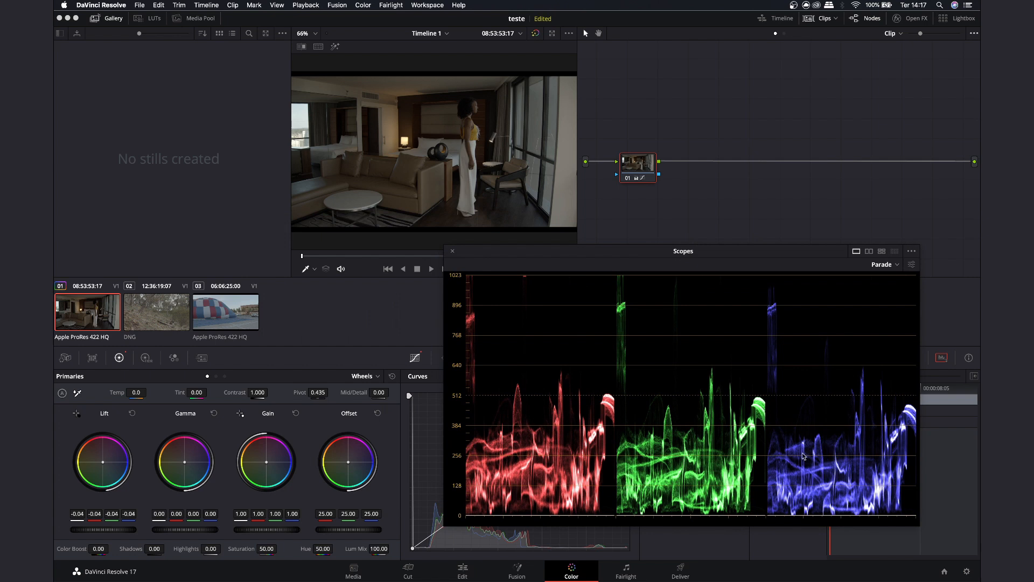
{"action": "left_click_drag", "start_coordinate": [728, 244], "coordinate": [741, 189]}
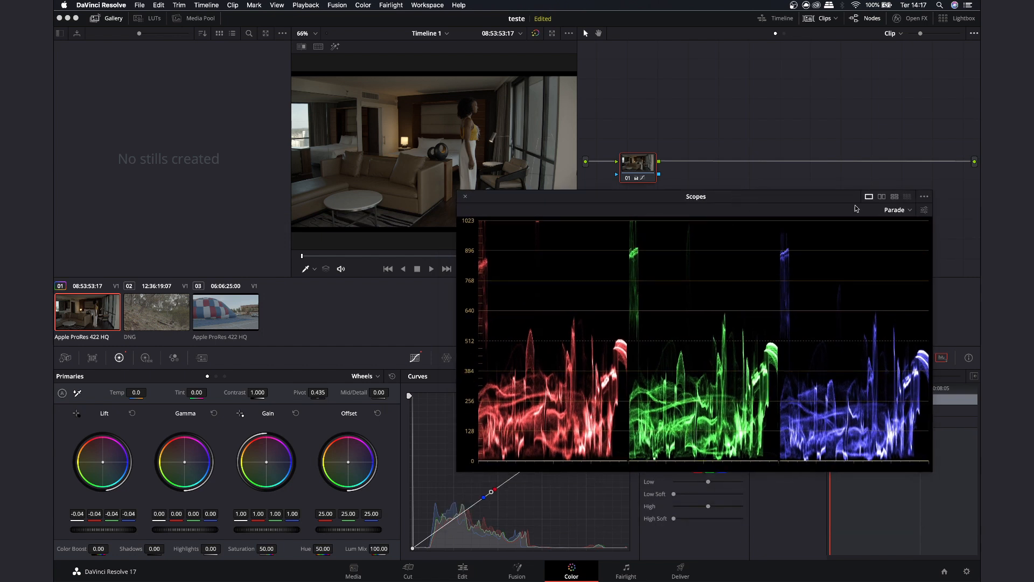
{"action": "left_click_drag", "start_coordinate": [838, 202], "coordinate": [835, 201]}
- Compare the Waveform with the Parade in the floating scopes window, returning to Parade
{"action": "left_click", "coordinate": [891, 209]}
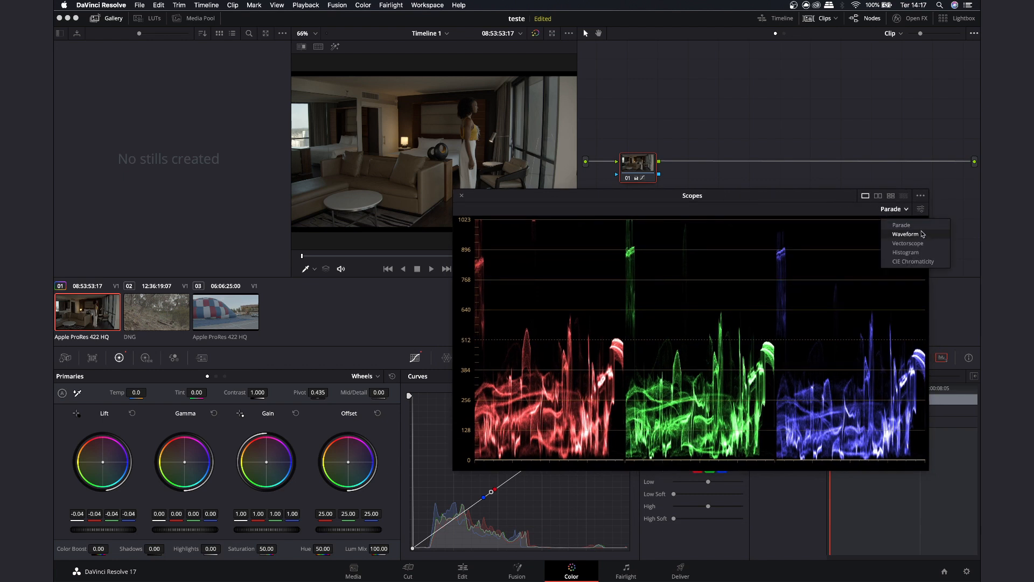
{"action": "left_click", "coordinate": [905, 235]}
{"action": "left_click_drag", "start_coordinate": [771, 200], "coordinate": [772, 196]}
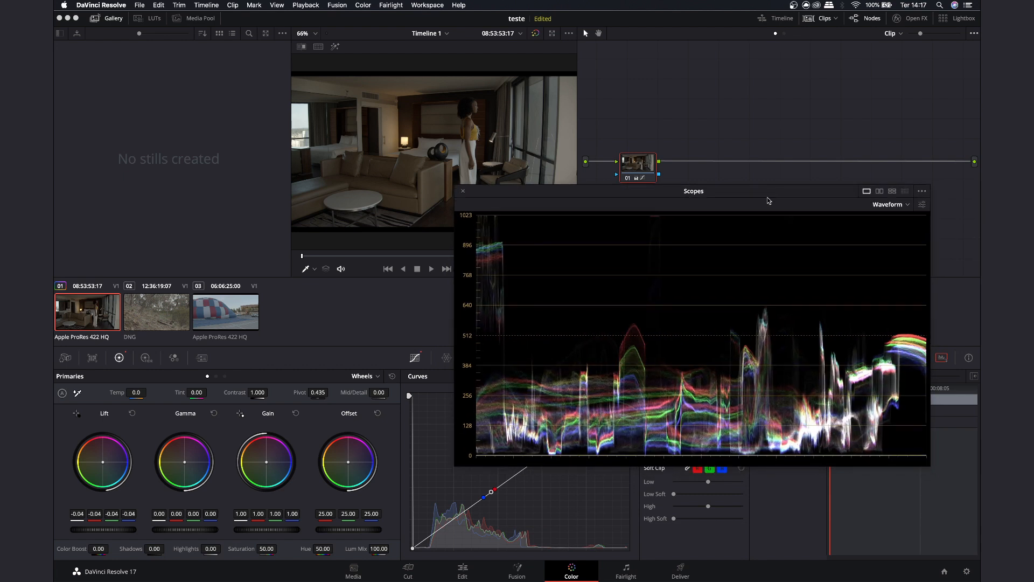
{"action": "left_click", "coordinate": [886, 205]}
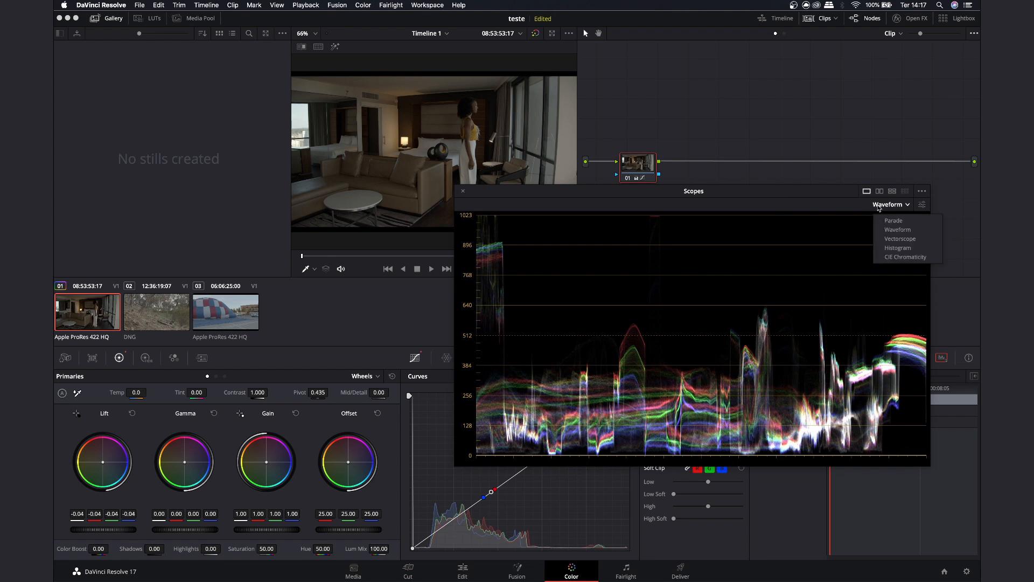
{"action": "left_click", "coordinate": [889, 222]}
{"action": "left_click", "coordinate": [898, 209]}
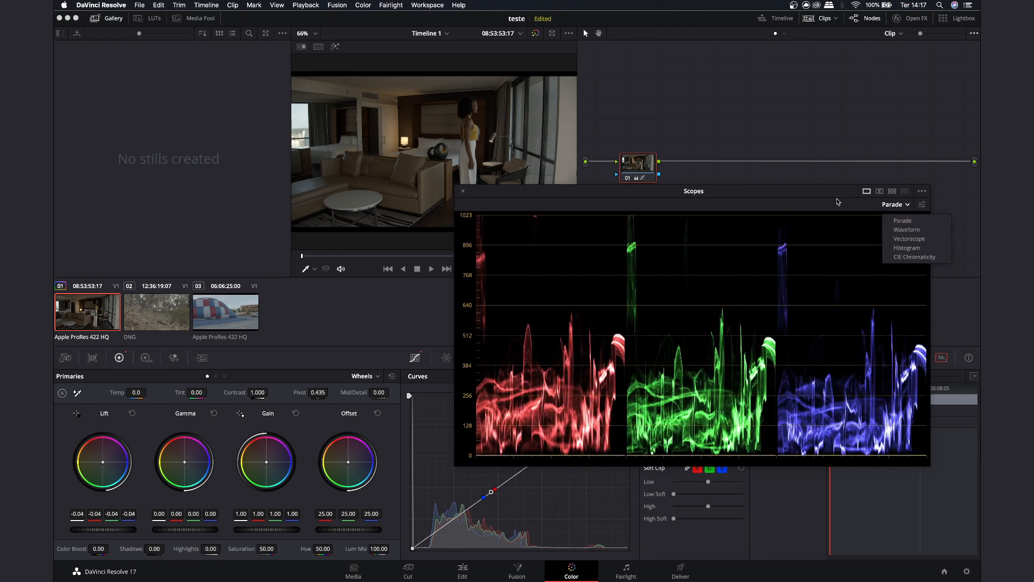
{"action": "left_click", "coordinate": [800, 256]}
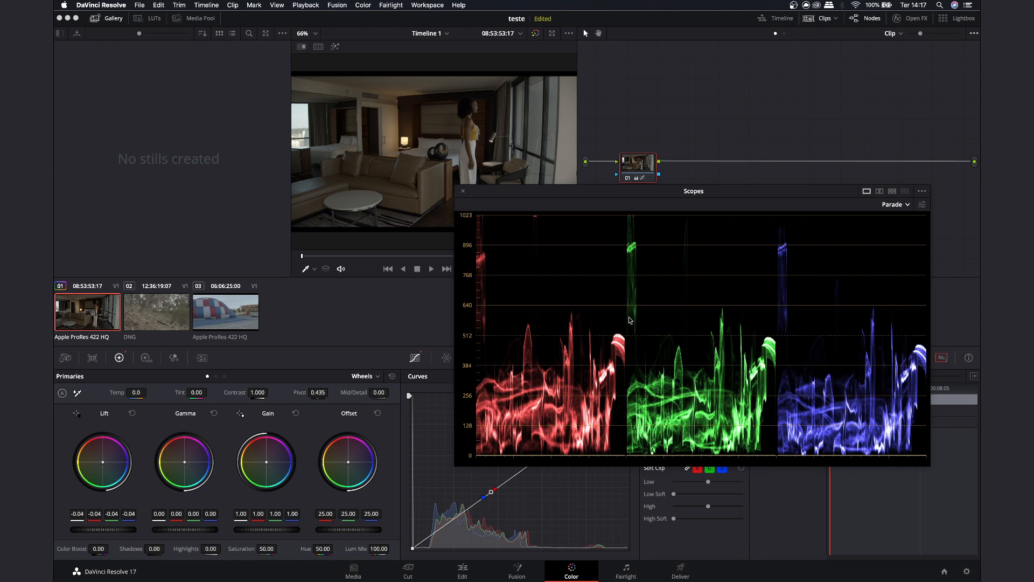
- Move the scopes window slightly higher over the node graph and change its scope to Waveform
{"action": "left_click_drag", "start_coordinate": [564, 196], "coordinate": [554, 193]}
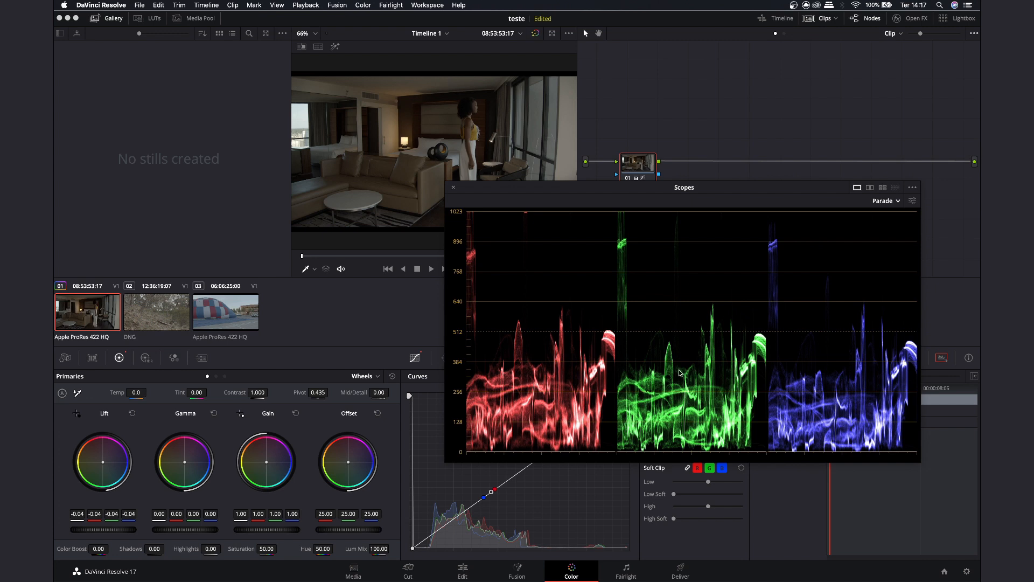
{"action": "left_click_drag", "start_coordinate": [722, 190], "coordinate": [789, 176]}
{"action": "left_click", "coordinate": [884, 201]}
{"action": "left_click", "coordinate": [878, 218]}
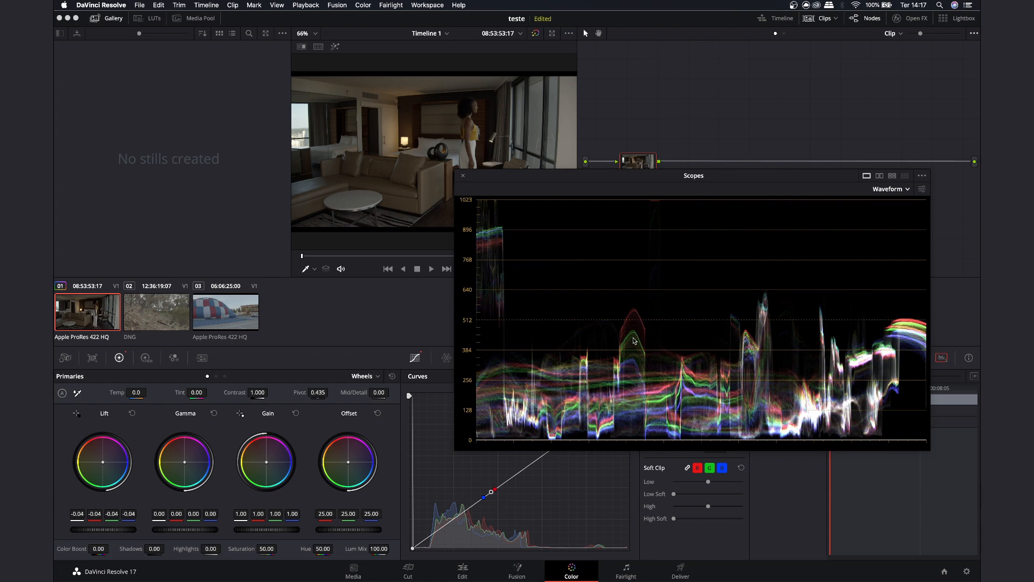
- Try the Waveform window beneath the viewer at a smaller size, and reposition it over the lower area of the node graph
{"action": "left_click_drag", "start_coordinate": [620, 178], "coordinate": [457, 242]}
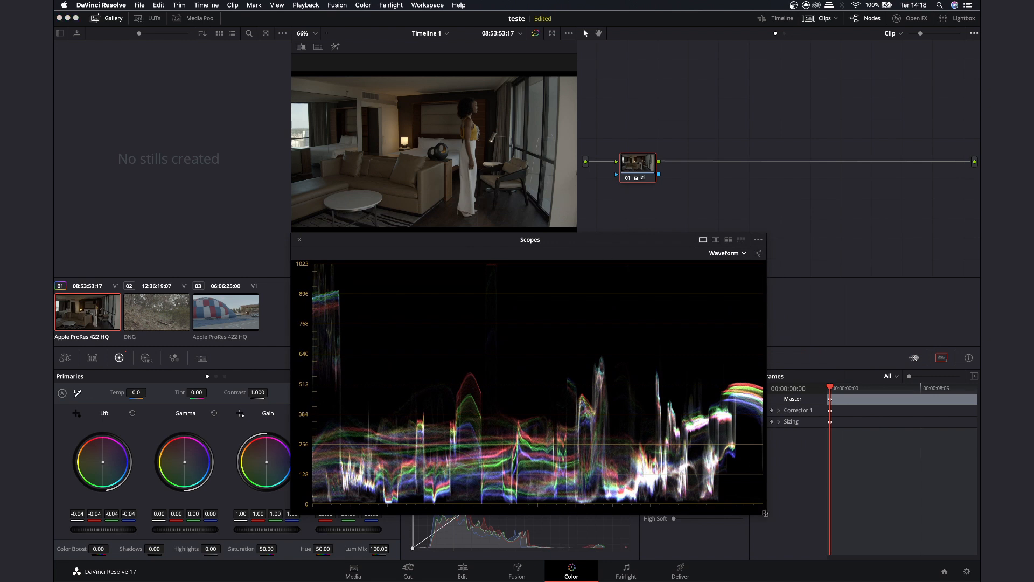
{"action": "left_click_drag", "start_coordinate": [766, 515], "coordinate": [575, 410]}
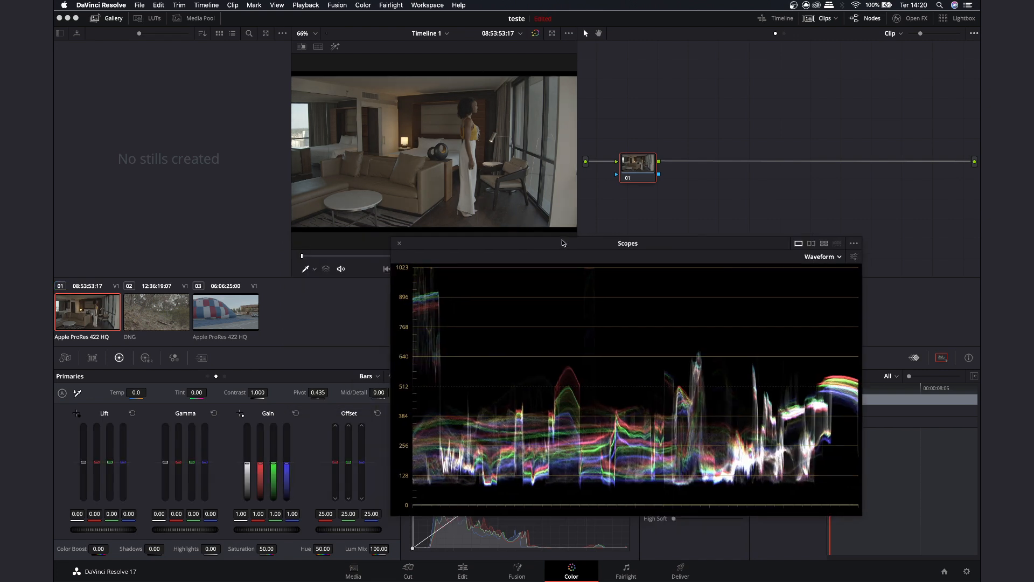
{"action": "left_click_drag", "start_coordinate": [562, 239], "coordinate": [577, 228]}
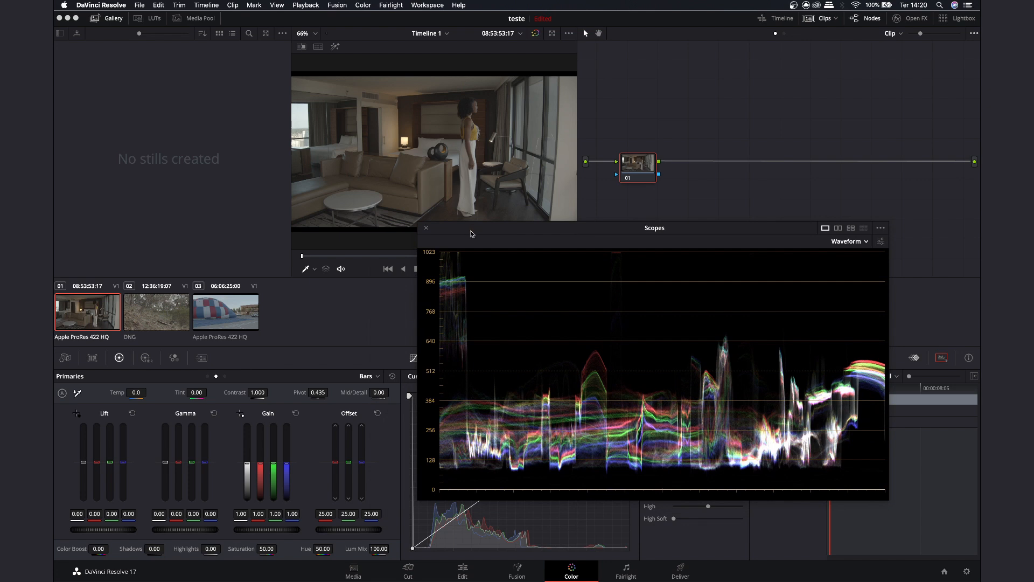
{"action": "left_click_drag", "start_coordinate": [471, 234], "coordinate": [608, 213]}
{"action": "left_click_drag", "start_coordinate": [512, 201], "coordinate": [492, 199]}
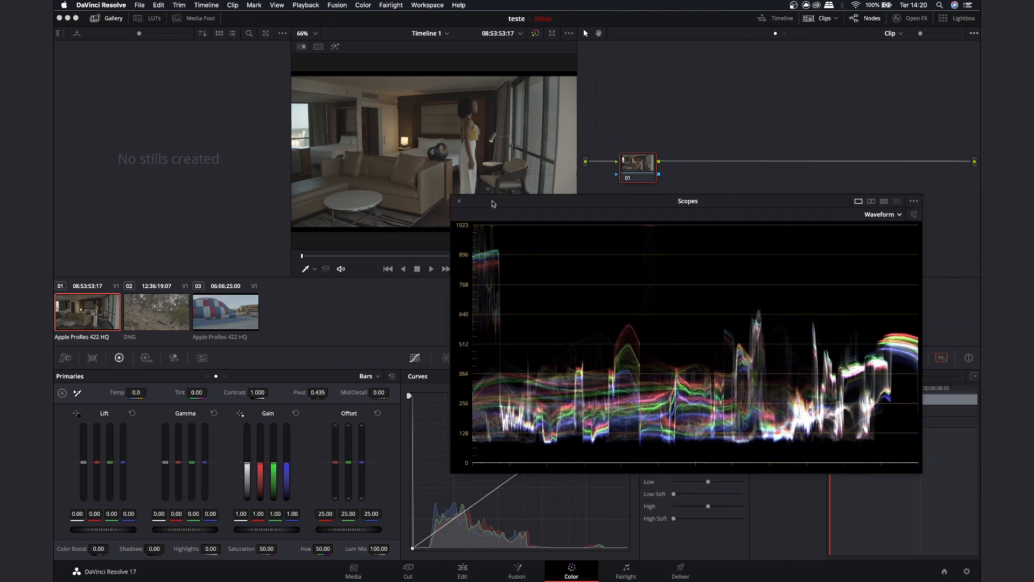
- Compare the Histogram with the Parade in the floating scopes window and leave it showing the Histogram
{"action": "left_click", "coordinate": [896, 216]}
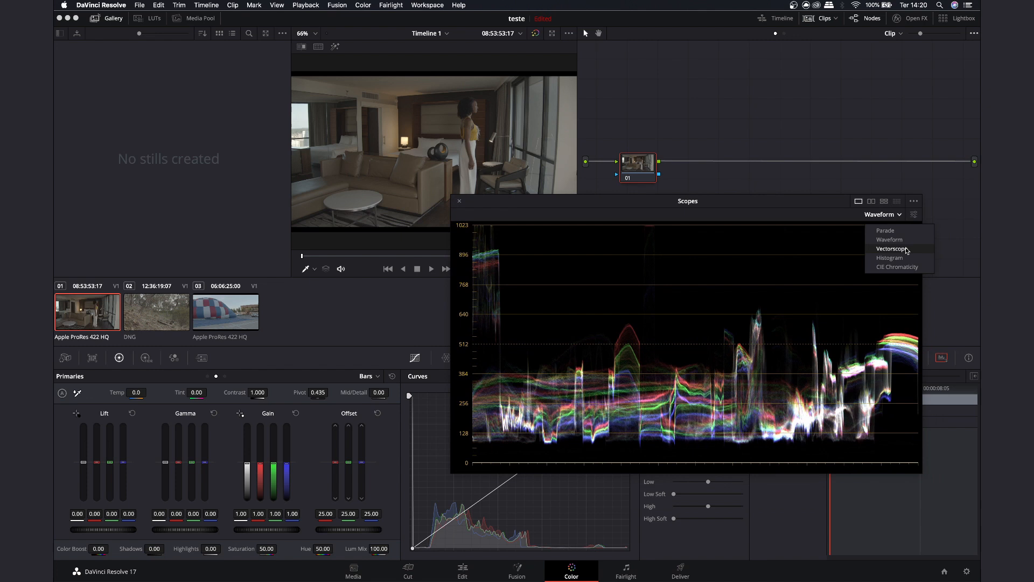
{"action": "left_click", "coordinate": [889, 258]}
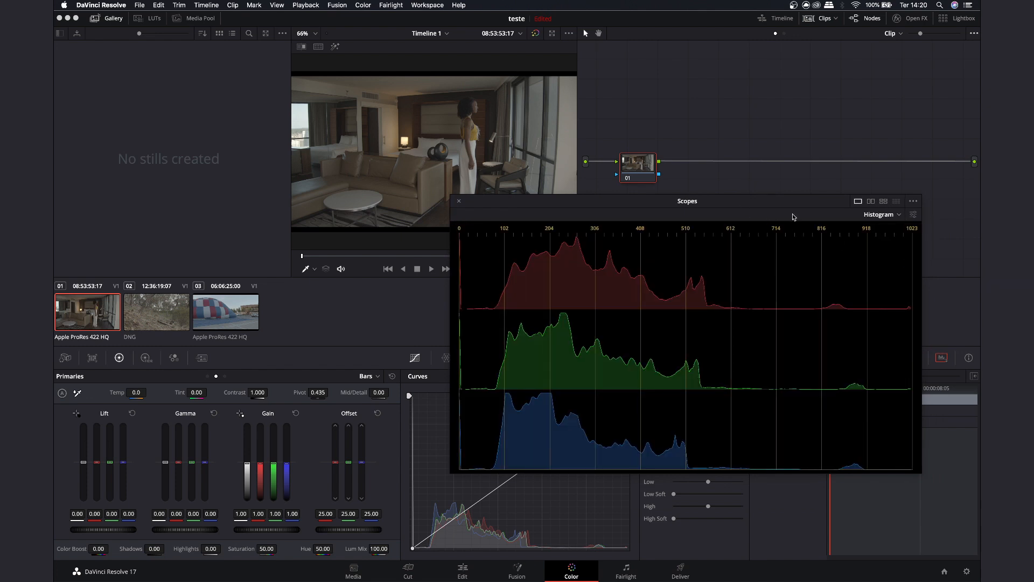
{"action": "left_click", "coordinate": [875, 215]}
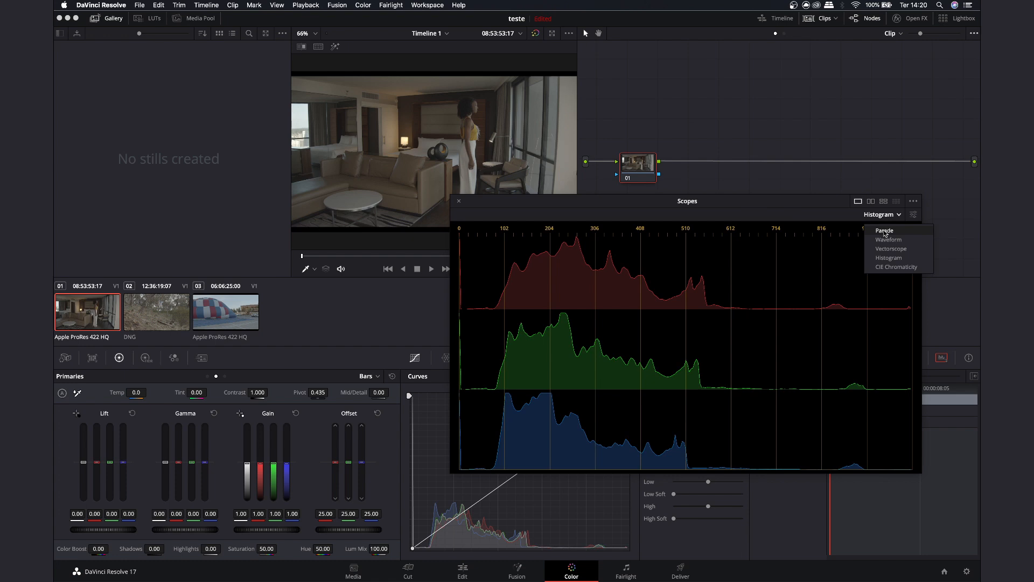
{"action": "left_click", "coordinate": [885, 230]}
{"action": "left_click", "coordinate": [886, 214]}
{"action": "left_click", "coordinate": [904, 260]}
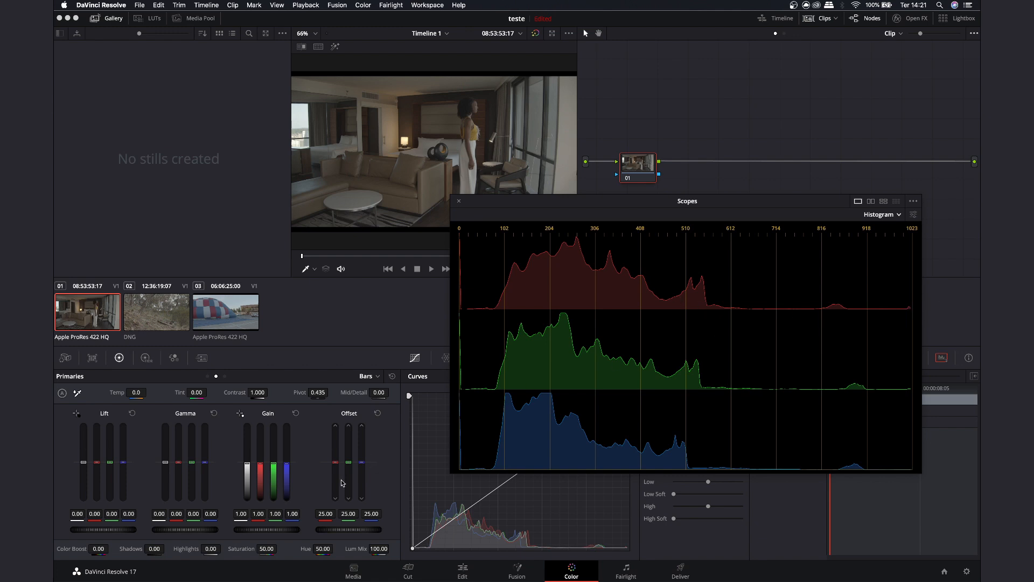
- Raise the Primaries Gain master to 1.79 and compare the image full screen with the grade bypassed and enabled
{"action": "left_click_drag", "start_coordinate": [256, 532], "coordinate": [312, 533]}
{"action": "key", "text": "super+f"}
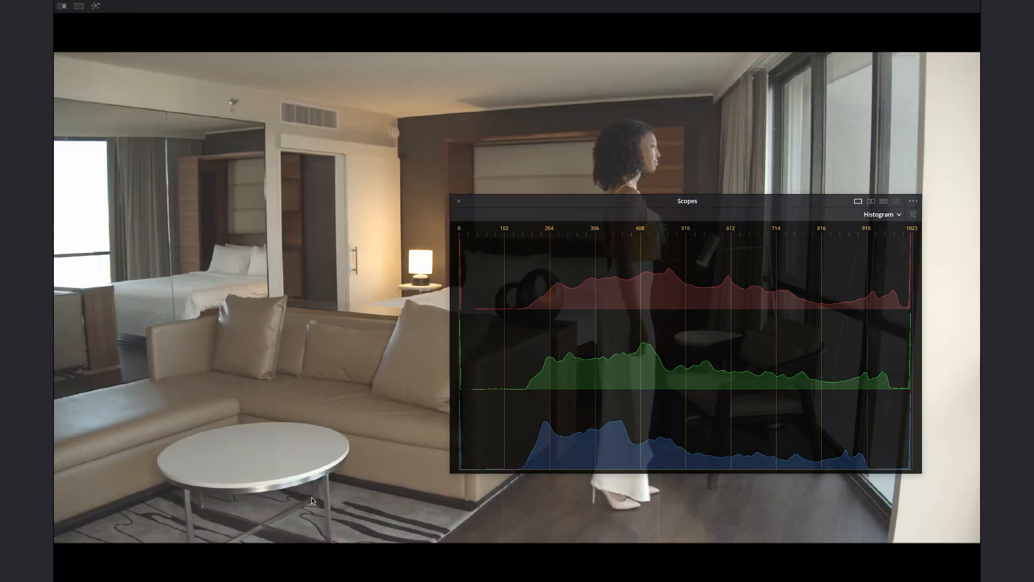
{"action": "key", "text": "shift+d"}
{"action": "key", "text": "shift+d"}
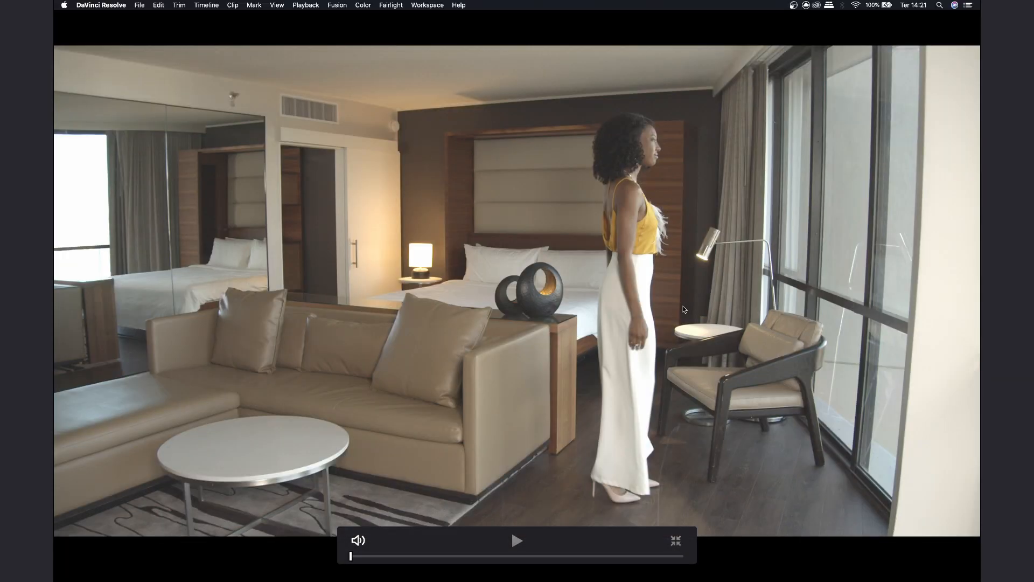
{"action": "key", "text": "super+f"}
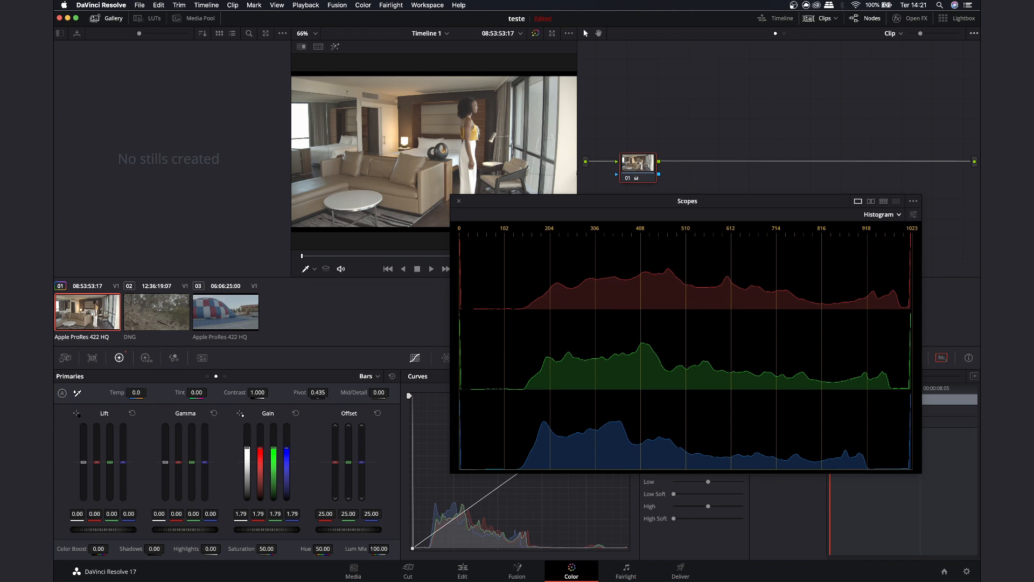
- Lower the Primaries Lift master to -0.04 and raise the green Gain channel to 1.81
{"action": "left_click_drag", "start_coordinate": [129, 526], "coordinate": [124, 526]}
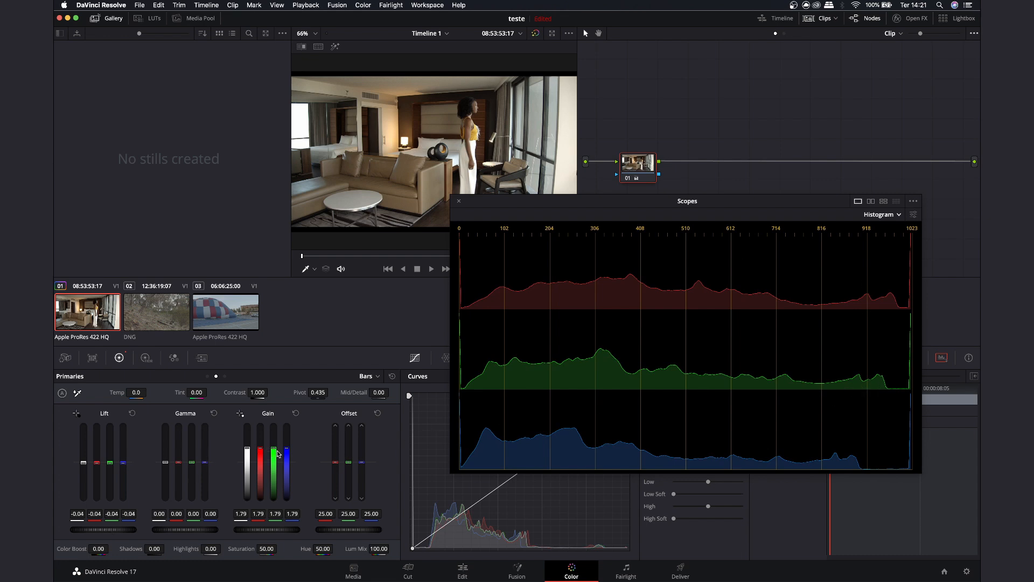
{"action": "left_click_drag", "start_coordinate": [273, 447], "coordinate": [274, 447]}
- Close the floating scopes window and change the docked scope from Histogram to Vectorscope
{"action": "left_click_drag", "start_coordinate": [497, 207], "coordinate": [495, 230]}
{"action": "left_click", "coordinate": [458, 226]}
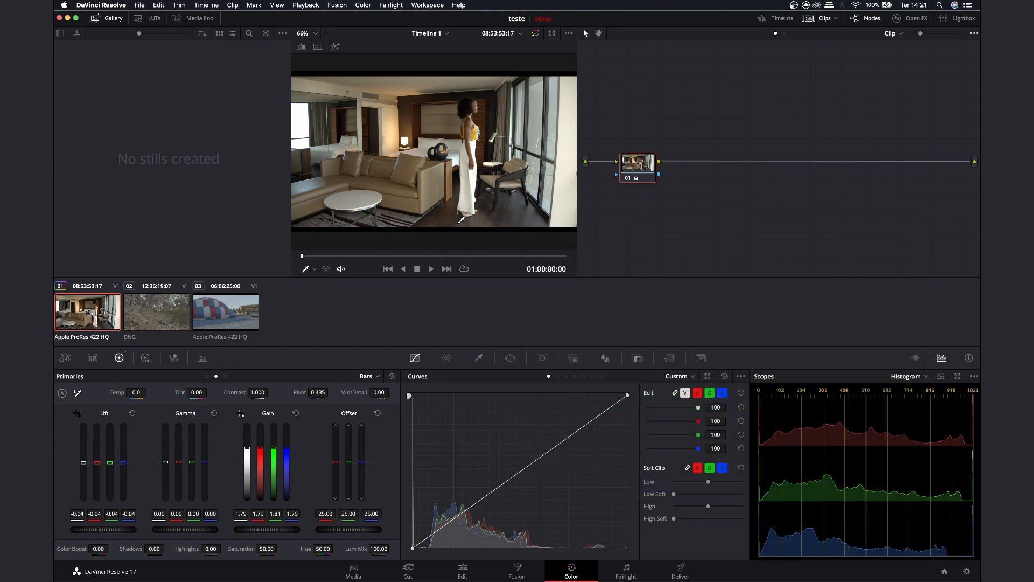
{"action": "left_click_drag", "start_coordinate": [635, 175], "coordinate": [641, 174]}
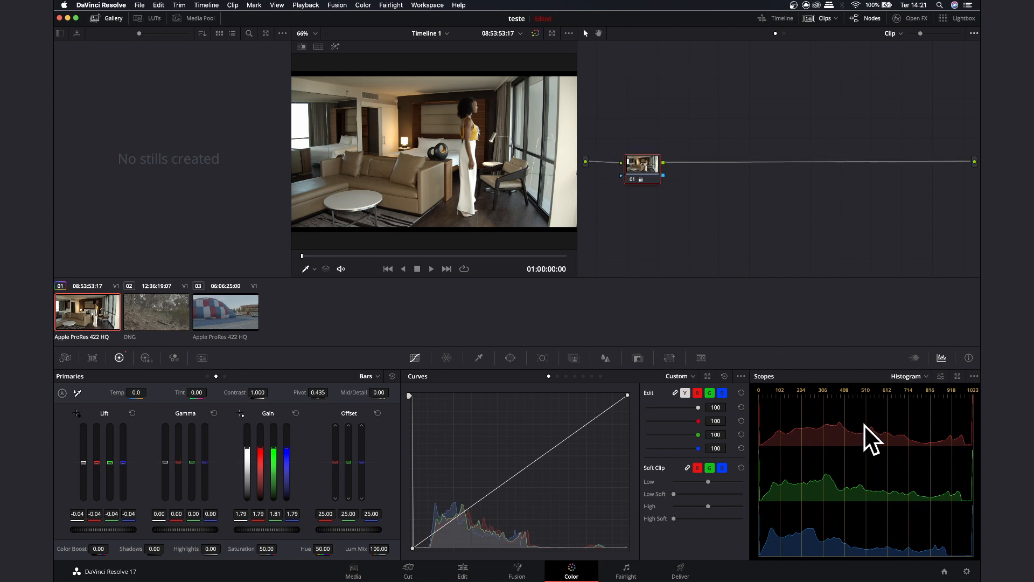
{"action": "left_click", "coordinate": [917, 380]}
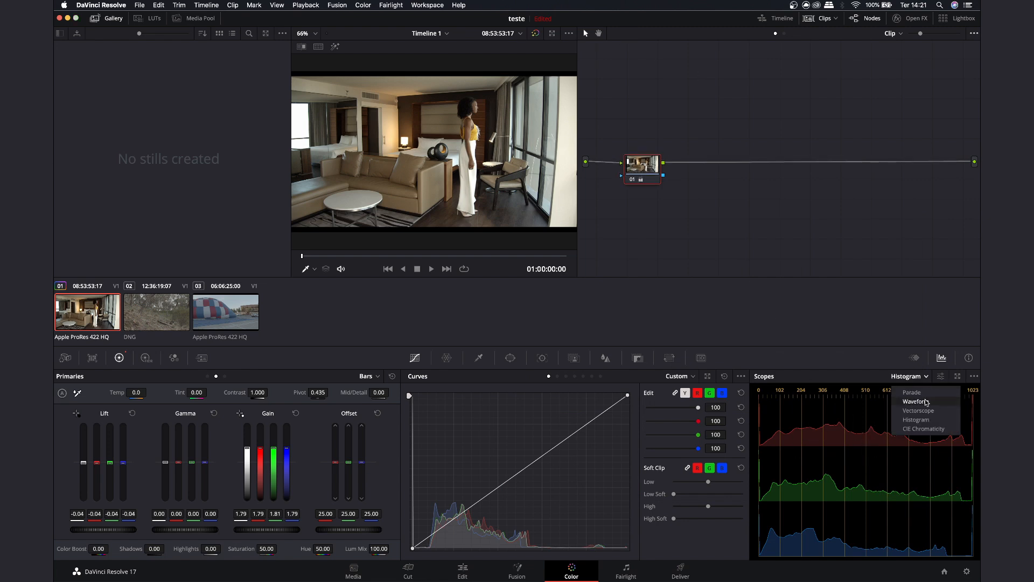
{"action": "left_click", "coordinate": [938, 411]}
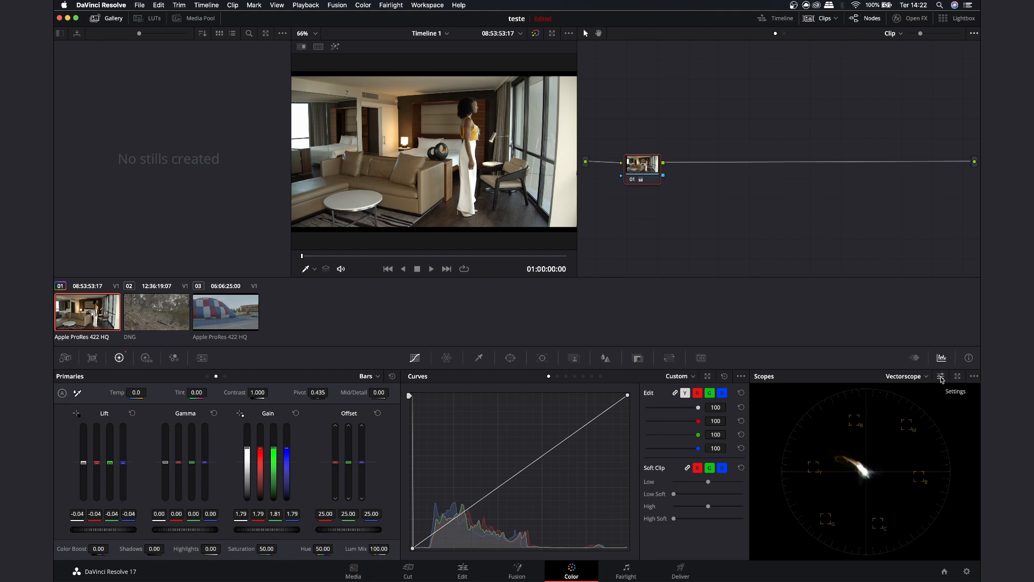
- Open the Vectorscope in a floating window and replace the graded node 01 with a fresh, uncorrected node
{"action": "left_click", "coordinate": [957, 376]}
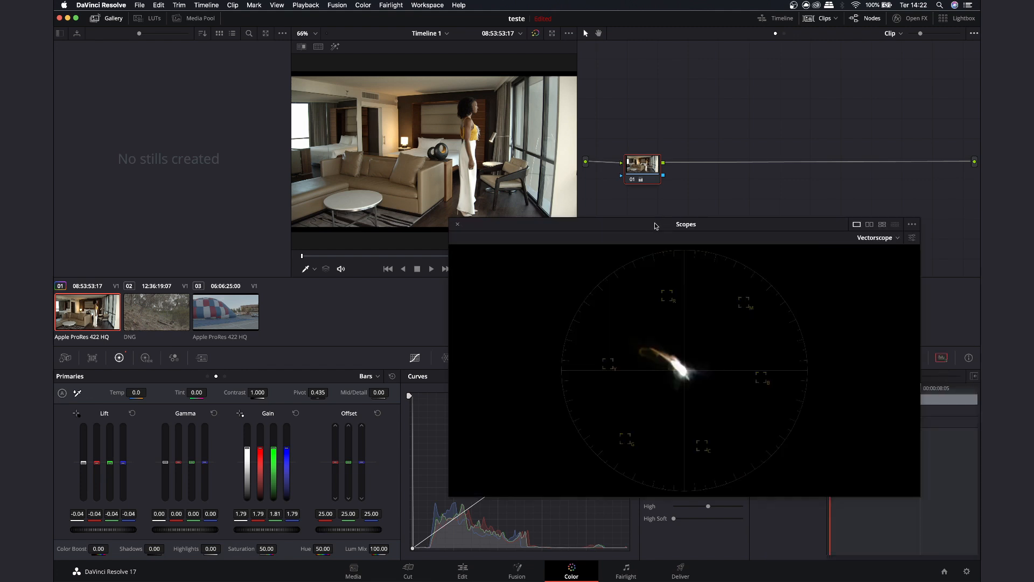
{"action": "left_click_drag", "start_coordinate": [659, 227], "coordinate": [618, 202]}
{"action": "key", "text": "Delete"}
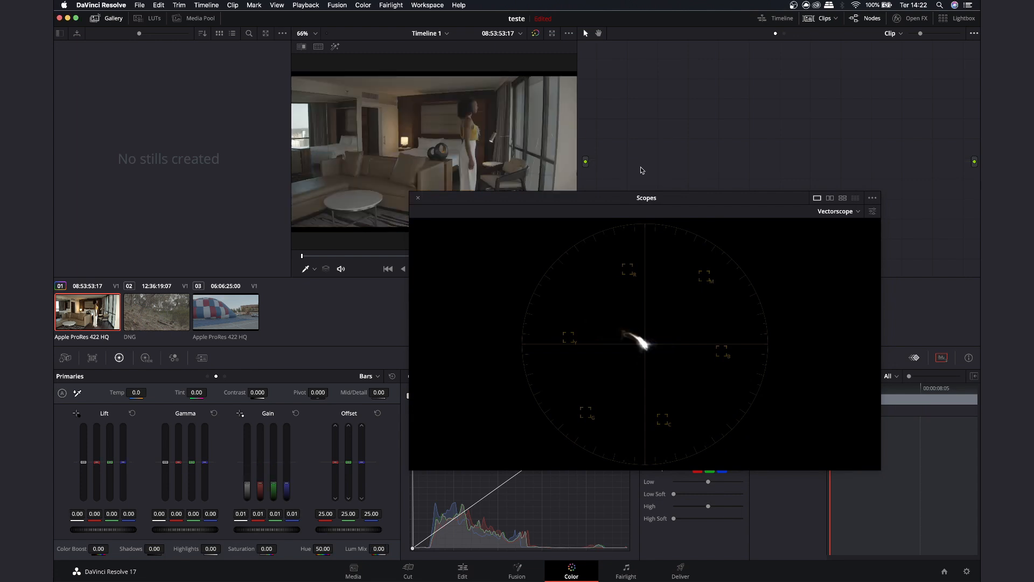
{"action": "key", "text": "super+z"}
{"action": "left_click_drag", "start_coordinate": [652, 102], "coordinate": [675, 147]}
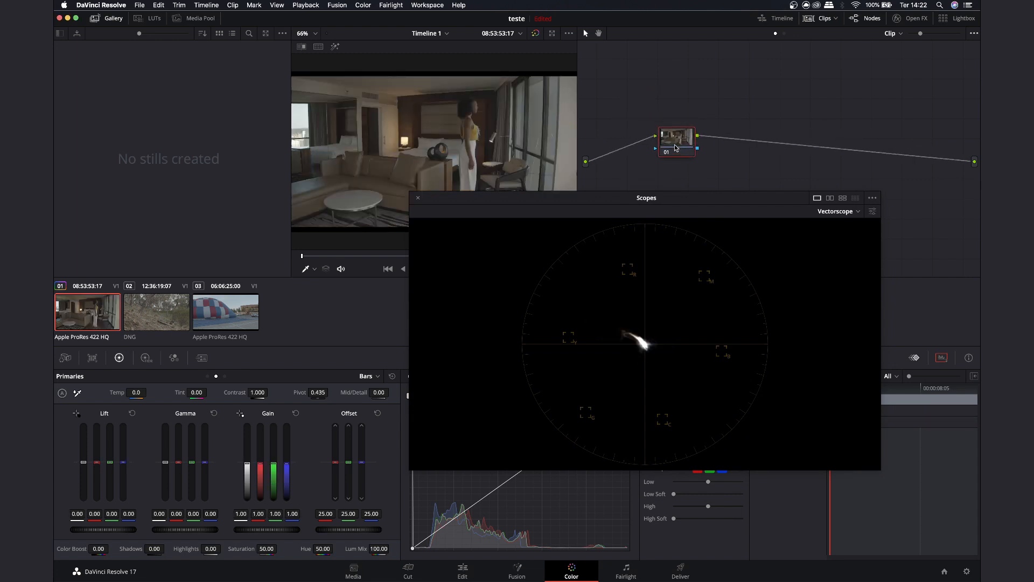
{"action": "left_click_drag", "start_coordinate": [666, 200], "coordinate": [630, 202]}
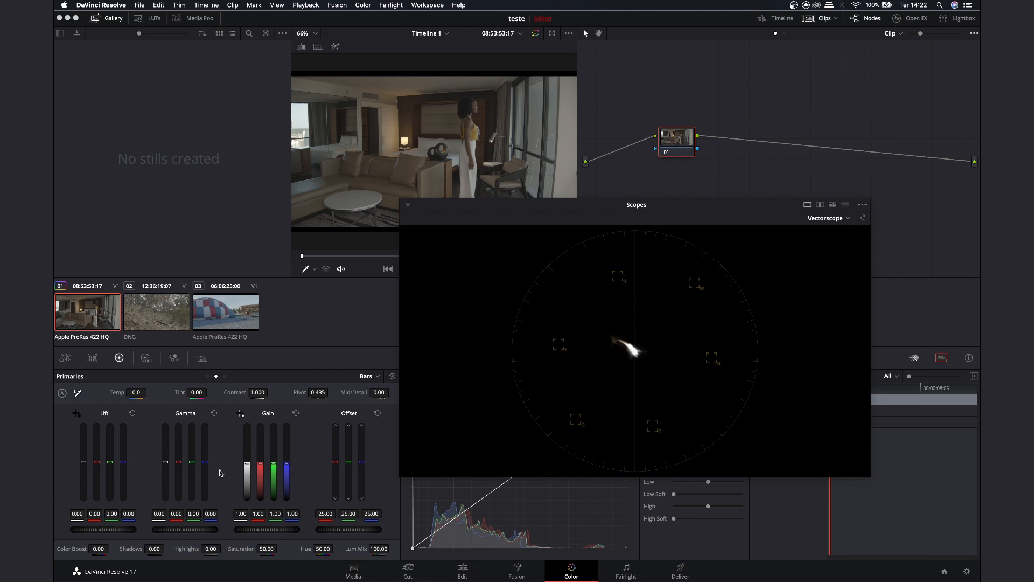
- Raise the red Offset channel to 94.80, bring it back down to 23.60, and move the Scopes window clear of the viewer
{"action": "left_click_drag", "start_coordinate": [343, 466], "coordinate": [335, 436]}
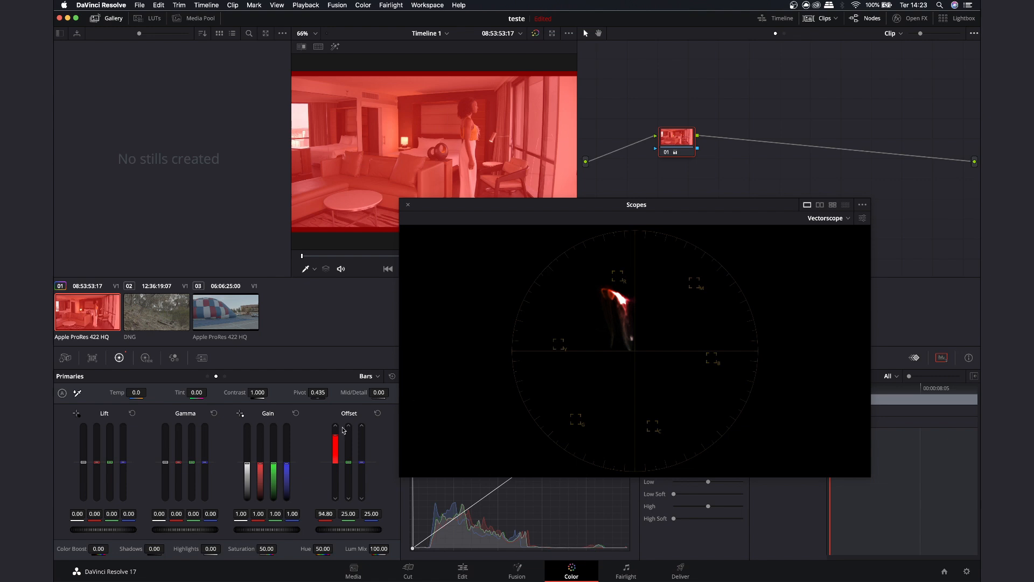
{"action": "left_click_drag", "start_coordinate": [335, 438], "coordinate": [335, 462]}
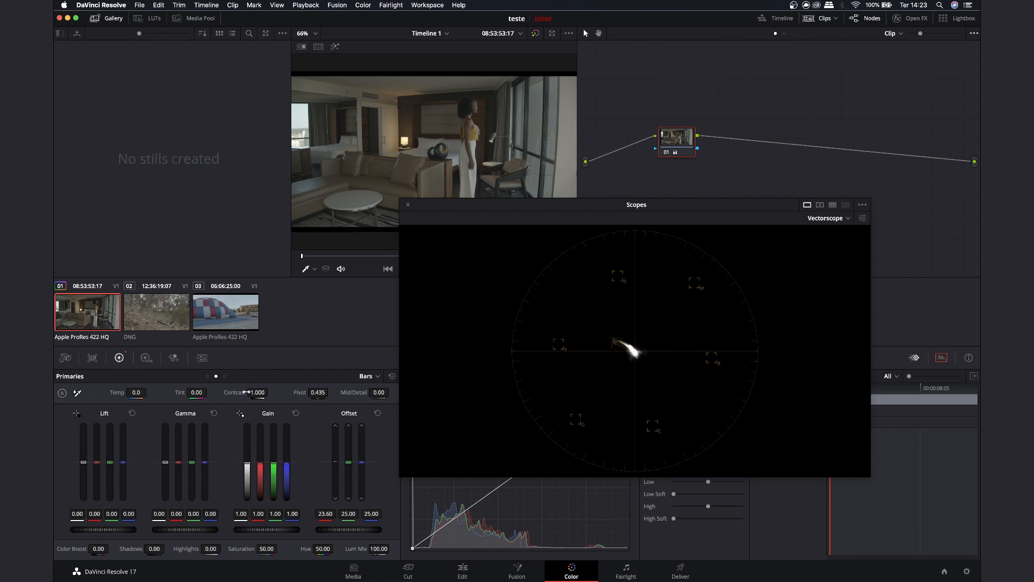
{"action": "left_click_drag", "start_coordinate": [554, 205], "coordinate": [690, 168]}
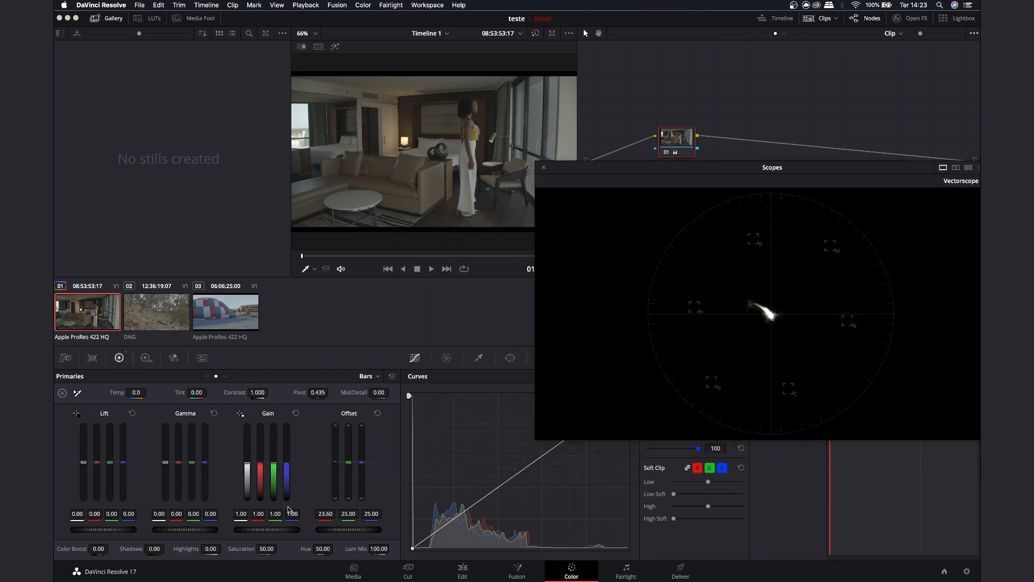
- Show the Primaries as colour wheels, drop Saturation to 0.00 and raise it to 100.00
{"action": "left_click", "coordinate": [208, 376]}
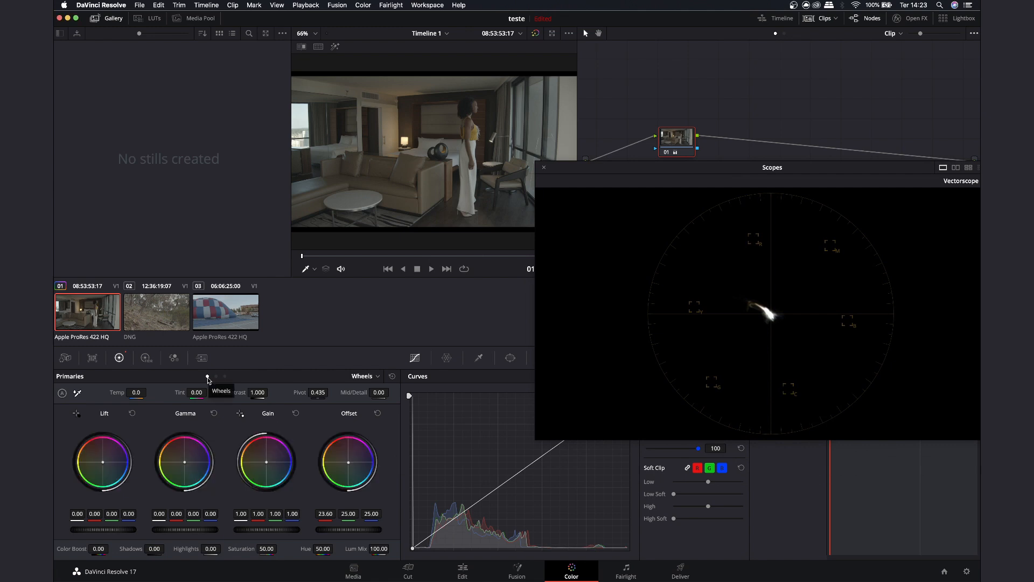
{"action": "left_click_drag", "start_coordinate": [267, 549], "coordinate": [150, 548]}
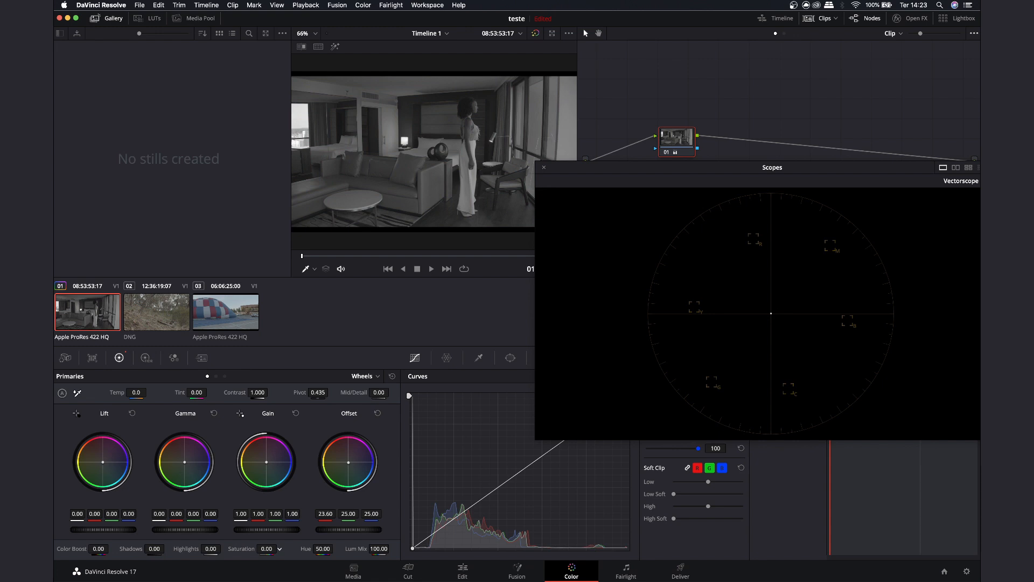
{"action": "left_click_drag", "start_coordinate": [268, 548], "coordinate": [524, 548]}
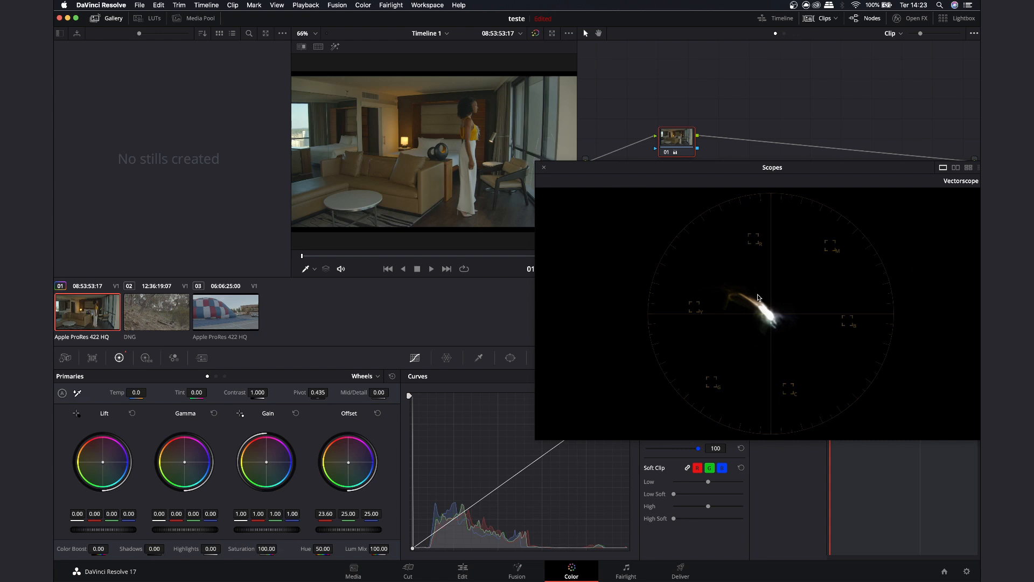
- Try the two-scope layout in the floating Scopes window and return to the single Vectorscope
{"action": "left_click_drag", "start_coordinate": [745, 174], "coordinate": [624, 183]}
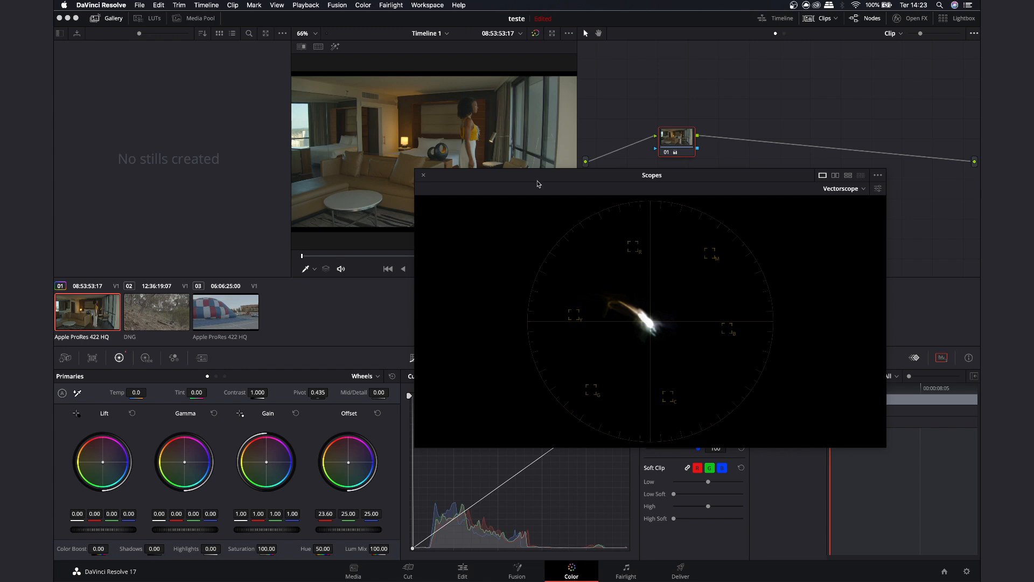
{"action": "left_click_drag", "start_coordinate": [540, 185], "coordinate": [566, 194]}
{"action": "left_click", "coordinate": [862, 185]}
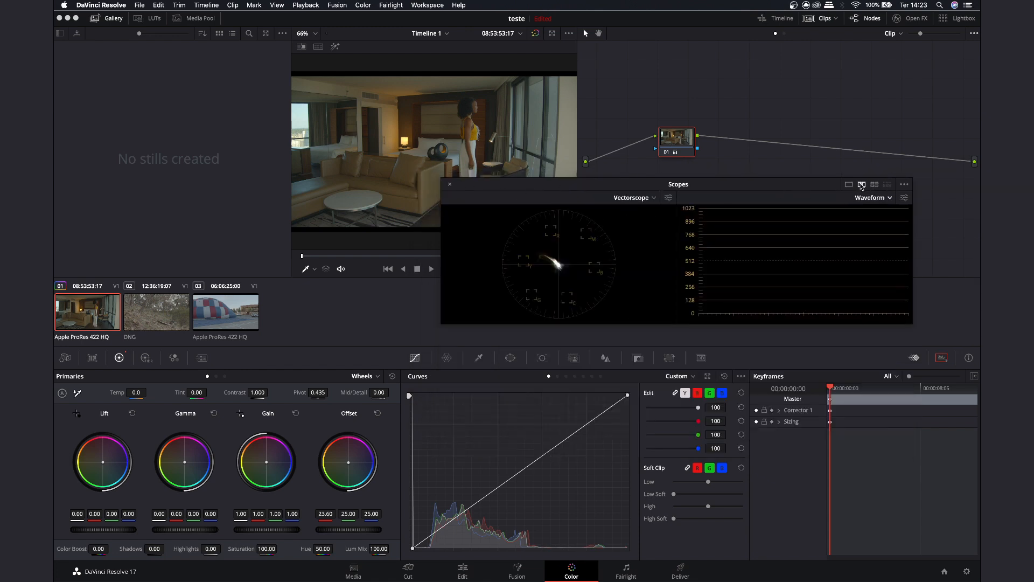
{"action": "left_click_drag", "start_coordinate": [770, 186], "coordinate": [732, 172]}
{"action": "left_click", "coordinate": [868, 172]}
{"action": "left_click", "coordinate": [851, 170]}
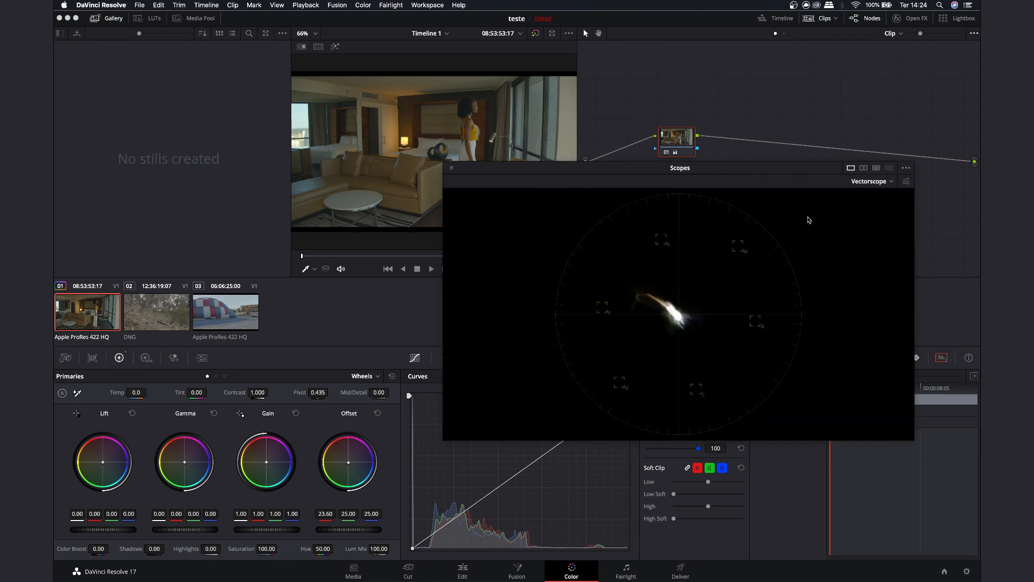
- Change the floating scope to Parade and on to Histogram, placing its window beside the viewer image
{"action": "left_click", "coordinate": [869, 181]}
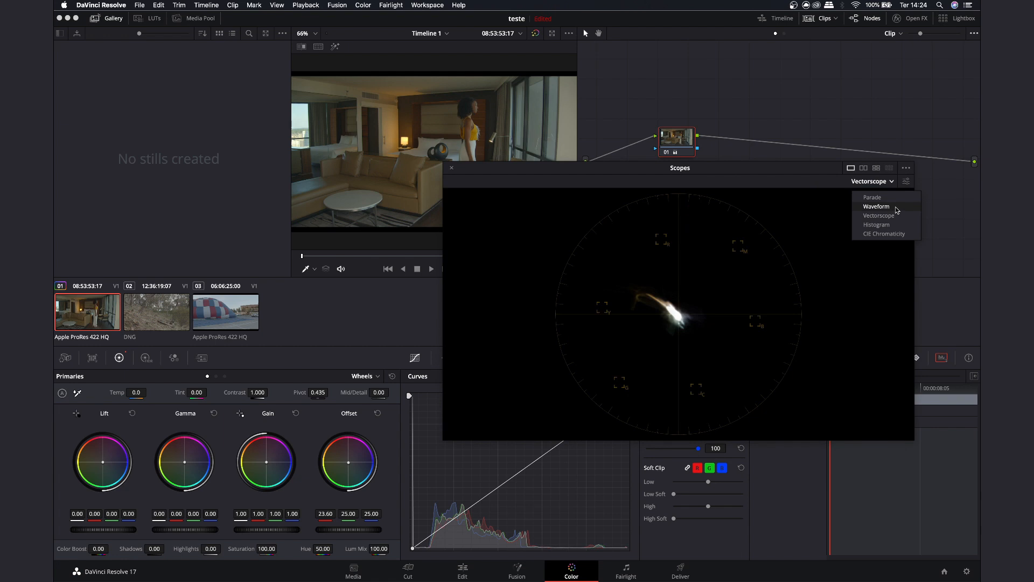
{"action": "left_click", "coordinate": [872, 197]}
{"action": "left_click_drag", "start_coordinate": [738, 164], "coordinate": [780, 168]}
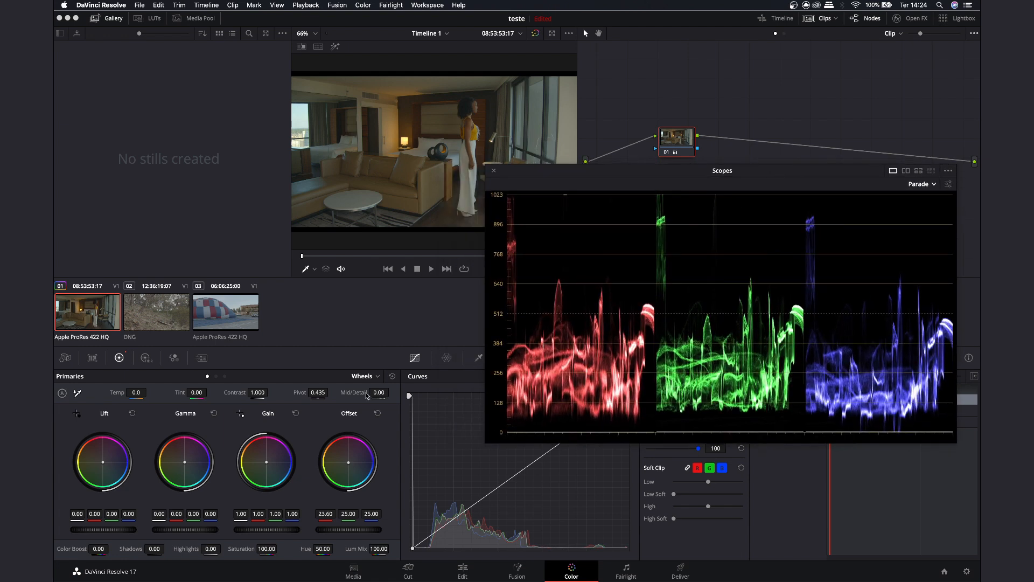
{"action": "left_click", "coordinate": [920, 183]}
{"action": "left_click", "coordinate": [935, 231]}
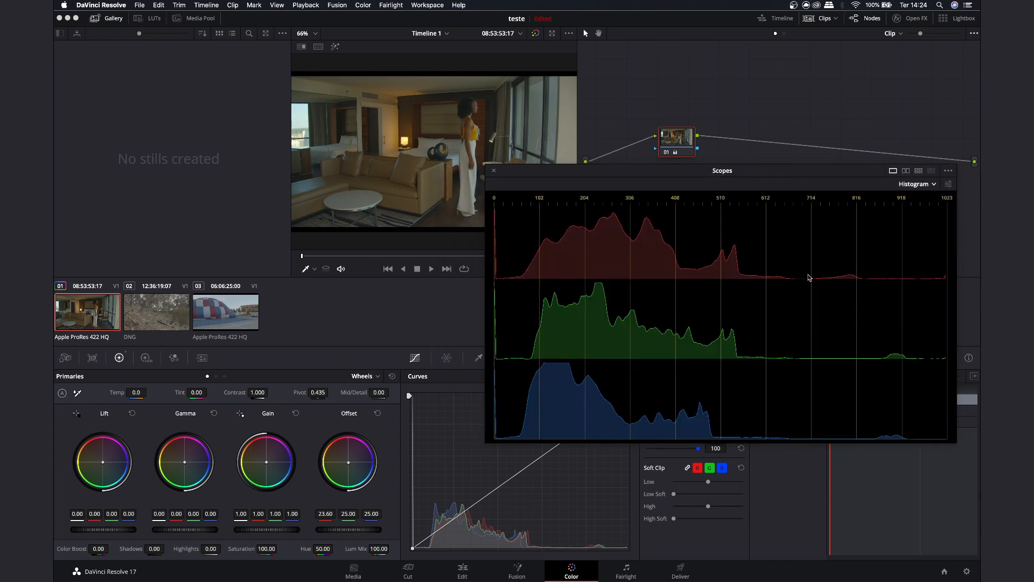
{"action": "left_click_drag", "start_coordinate": [696, 171], "coordinate": [676, 174]}
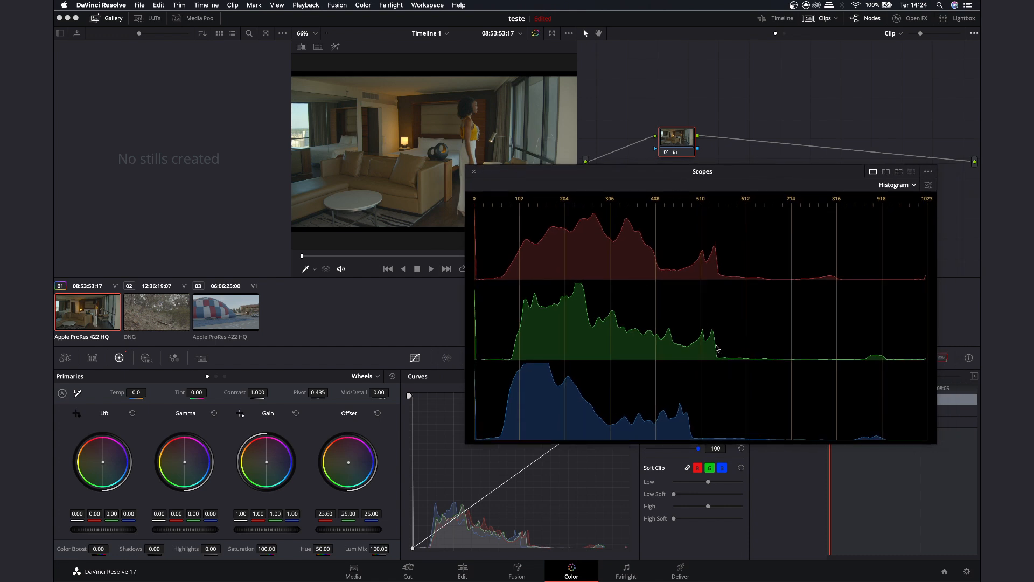
{"action": "left_click_drag", "start_coordinate": [529, 173], "coordinate": [532, 184]}
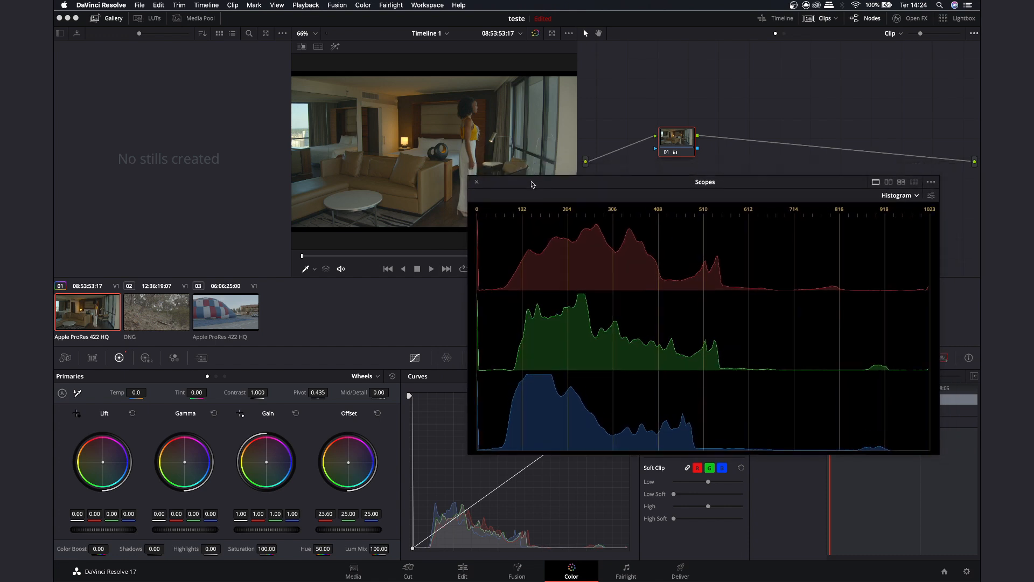
{"action": "left_click_drag", "start_coordinate": [942, 458], "coordinate": [923, 446]}
{"action": "left_click_drag", "start_coordinate": [814, 187], "coordinate": [824, 188]}
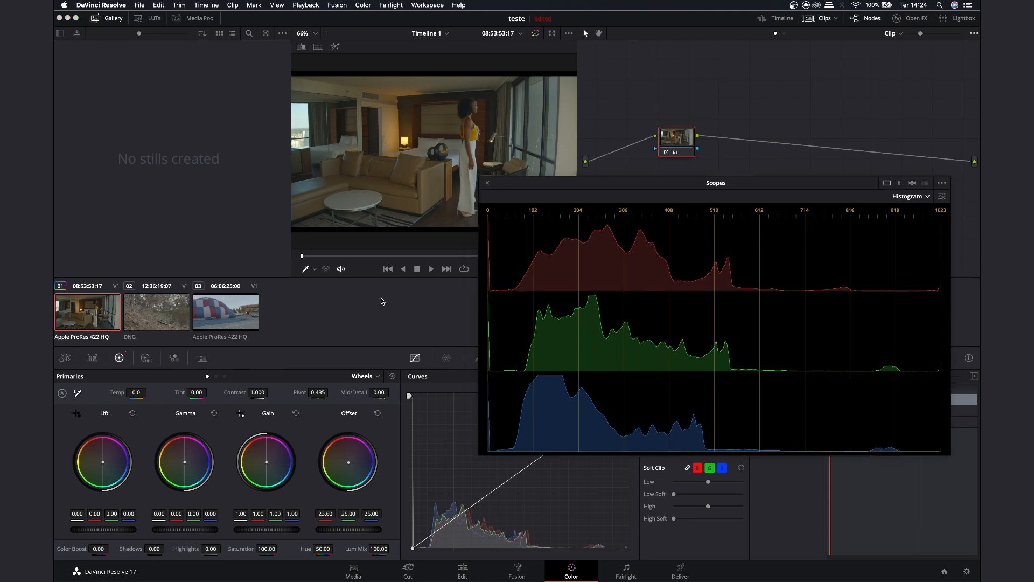
- Check the Camera Raw palette on the third, second and first clips
{"action": "left_click", "coordinate": [65, 358]}
{"action": "left_click", "coordinate": [219, 319]}
{"action": "left_click", "coordinate": [156, 315]}
{"action": "left_click", "coordinate": [73, 318]}
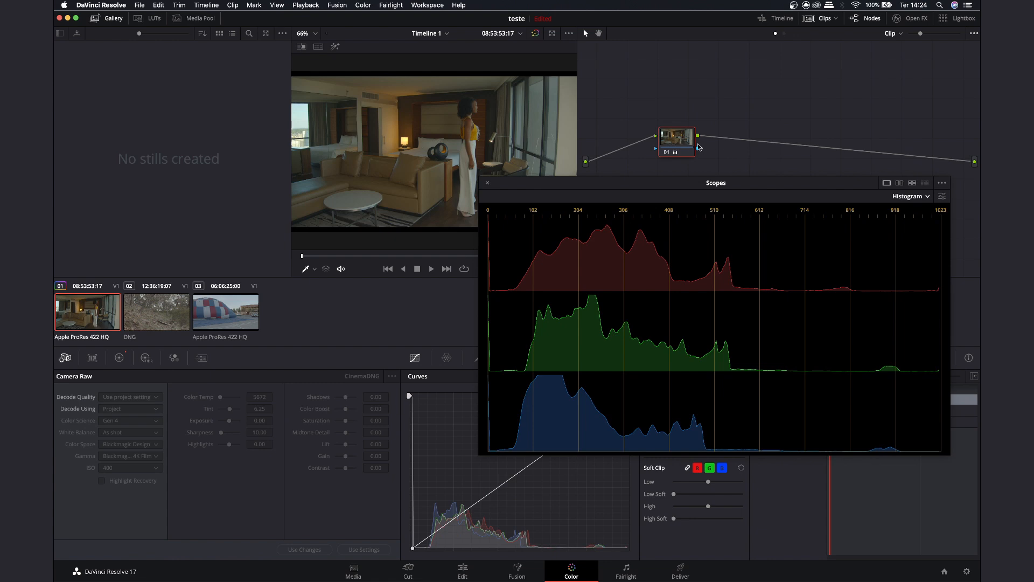
- Delete the first clip's graded node and add a fresh, uncorrected serial node in its place
{"action": "key", "text": "Delete"}
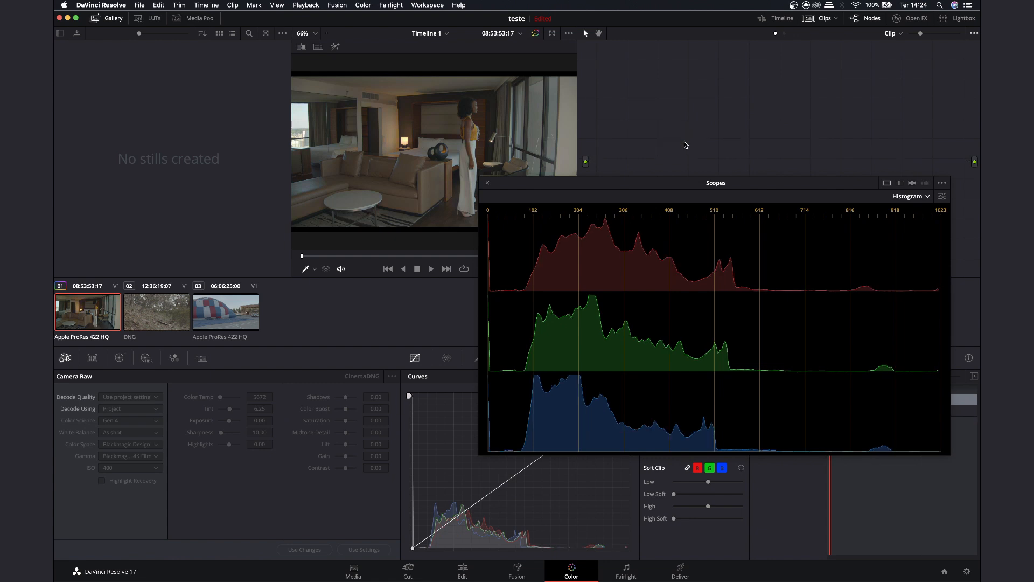
{"action": "key", "text": "alt+s"}
{"action": "left_click_drag", "start_coordinate": [654, 100], "coordinate": [679, 123]}
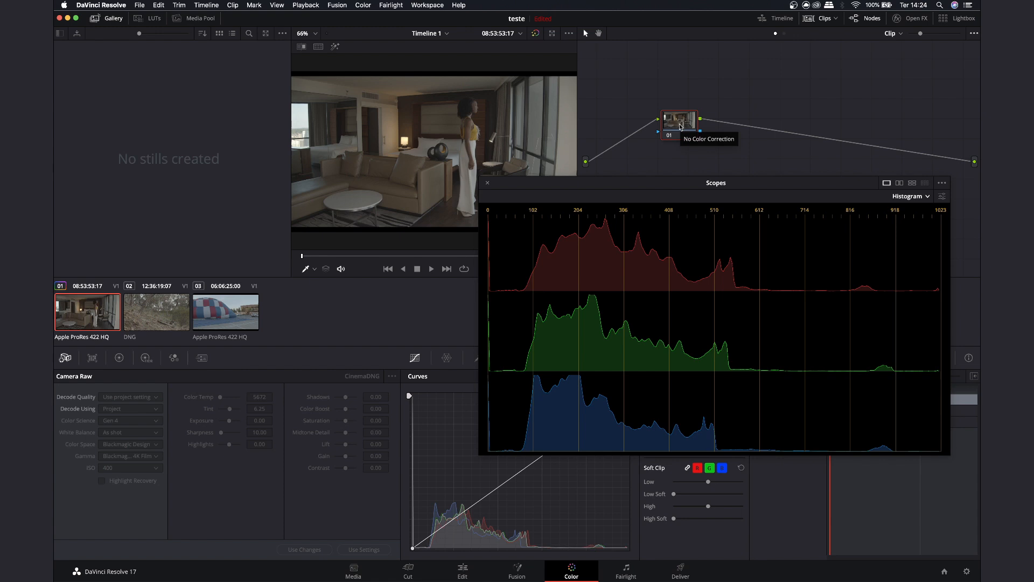
{"action": "left_click_drag", "start_coordinate": [602, 190], "coordinate": [636, 186]}
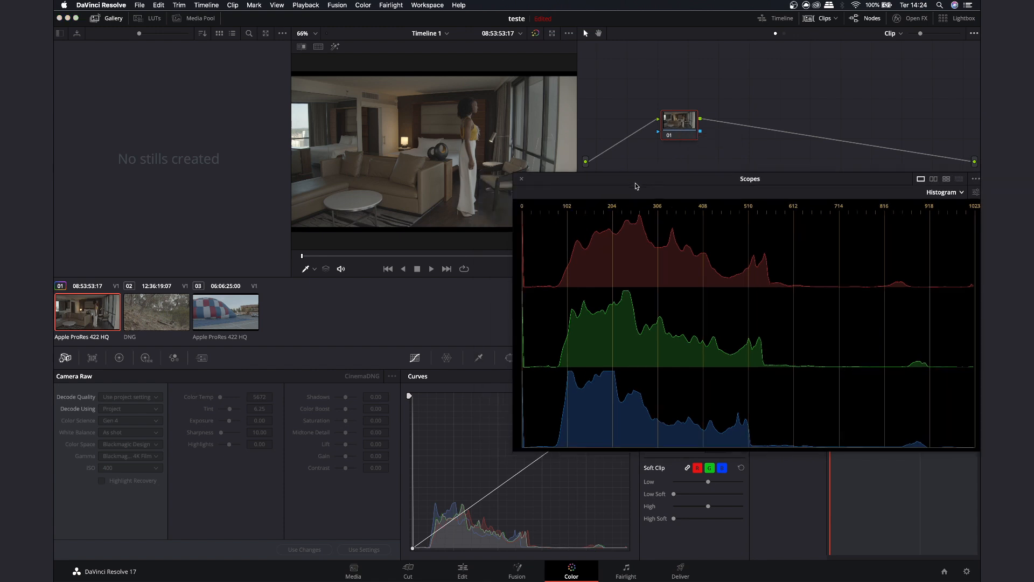
- Return to the Primaries wheels, try Offset at 15.70 and a blue Gain push of 1.48, resetting each control
{"action": "left_click", "coordinate": [119, 358]}
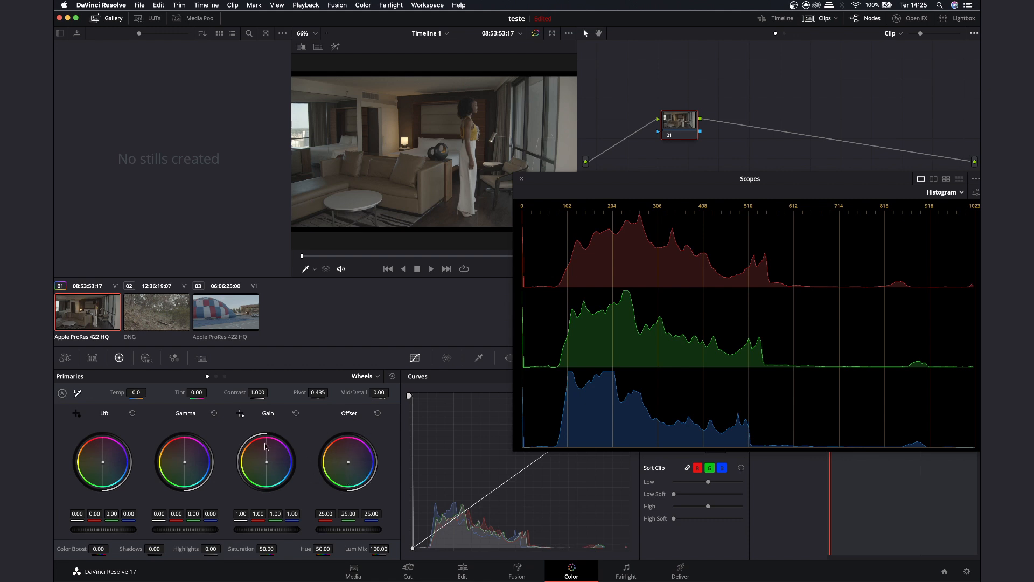
{"action": "left_click_drag", "start_coordinate": [344, 534], "coordinate": [407, 291]}
{"action": "left_click_drag", "start_coordinate": [359, 530], "coordinate": [289, 529]}
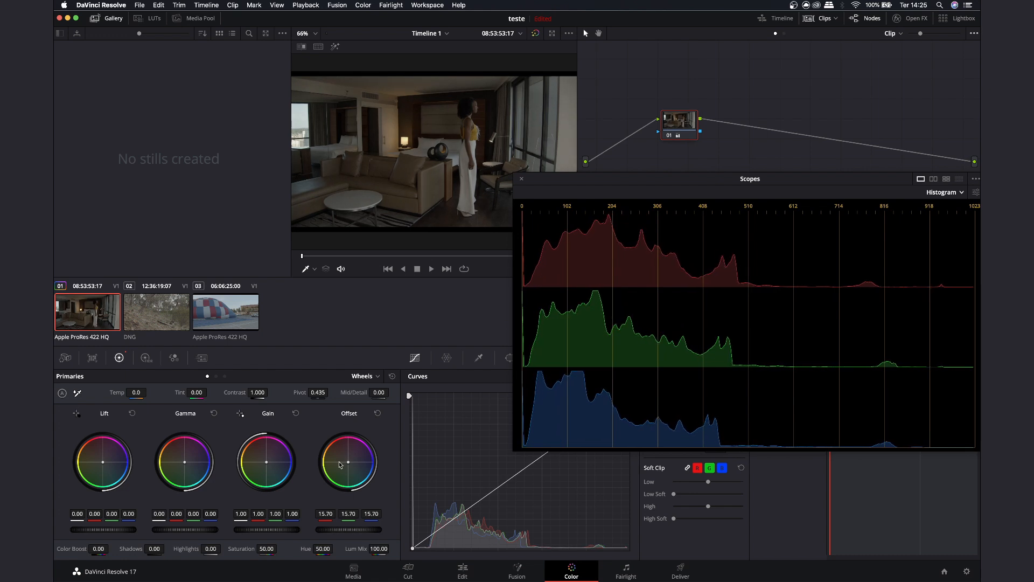
{"action": "left_click", "coordinate": [378, 413]}
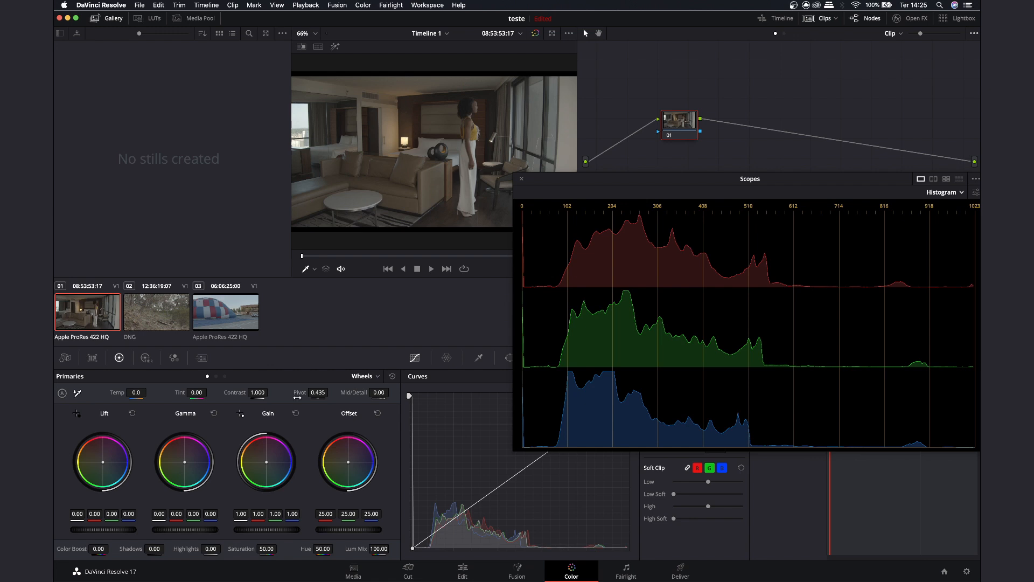
{"action": "left_click_drag", "start_coordinate": [266, 461], "coordinate": [272, 462]}
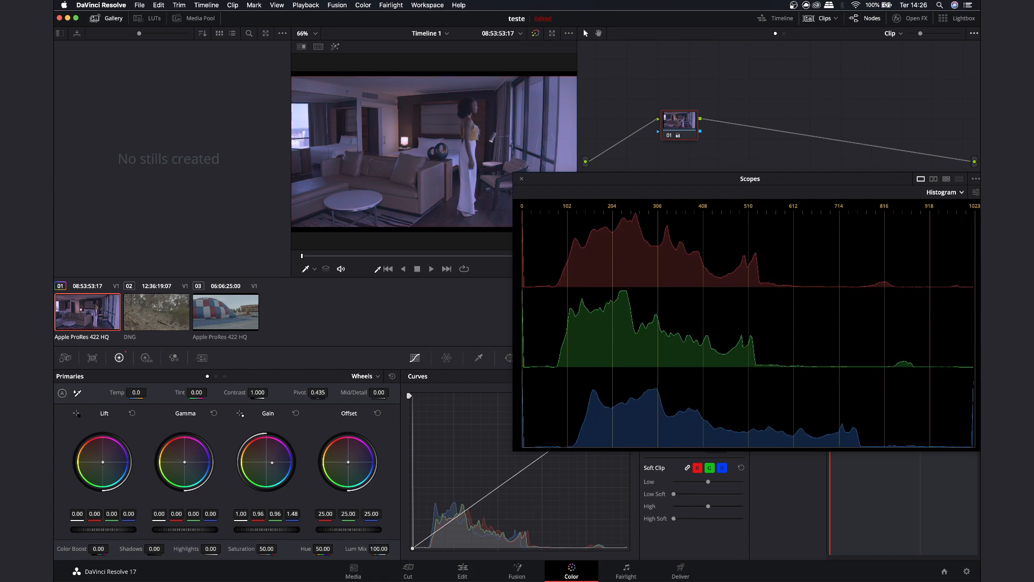
{"action": "left_click", "coordinate": [296, 413]}
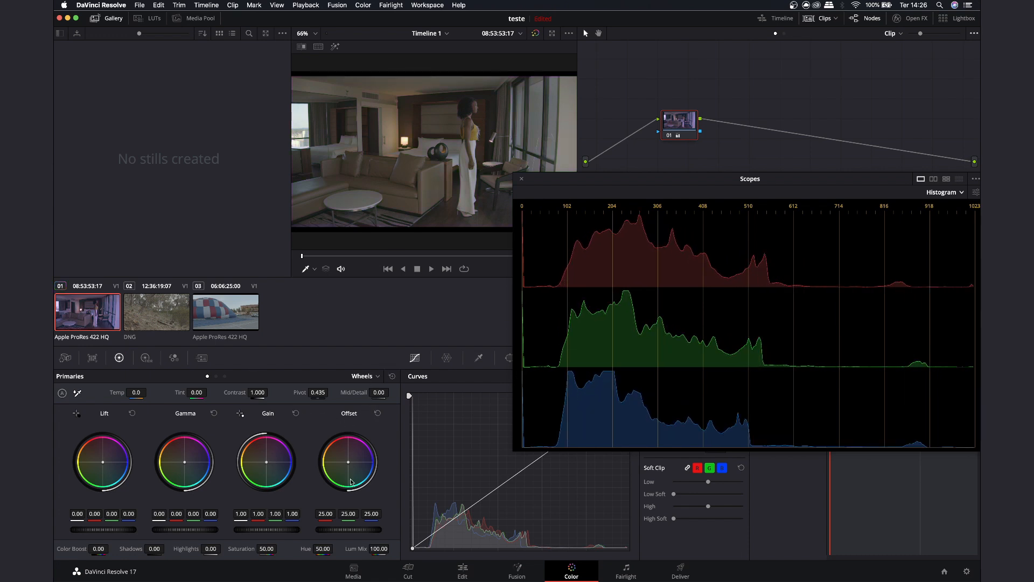
- Lower the Offset master to -18.05, push Gain toward green at 1.14, view it full screen, and reset Gain
{"action": "left_click_drag", "start_coordinate": [348, 536], "coordinate": [326, 536]}
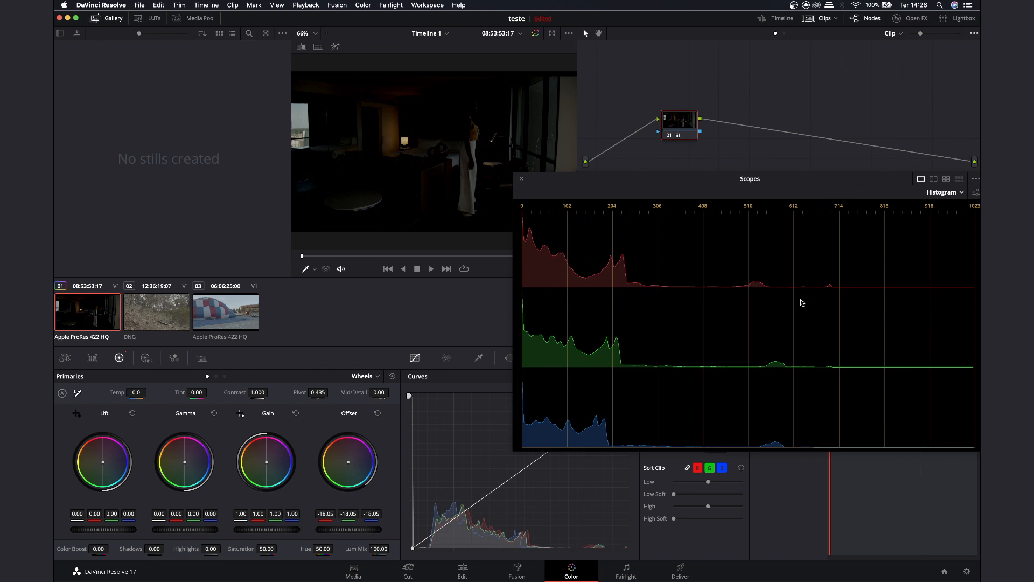
{"action": "left_click_drag", "start_coordinate": [267, 461], "coordinate": [259, 466]}
{"action": "key", "text": "super+f"}
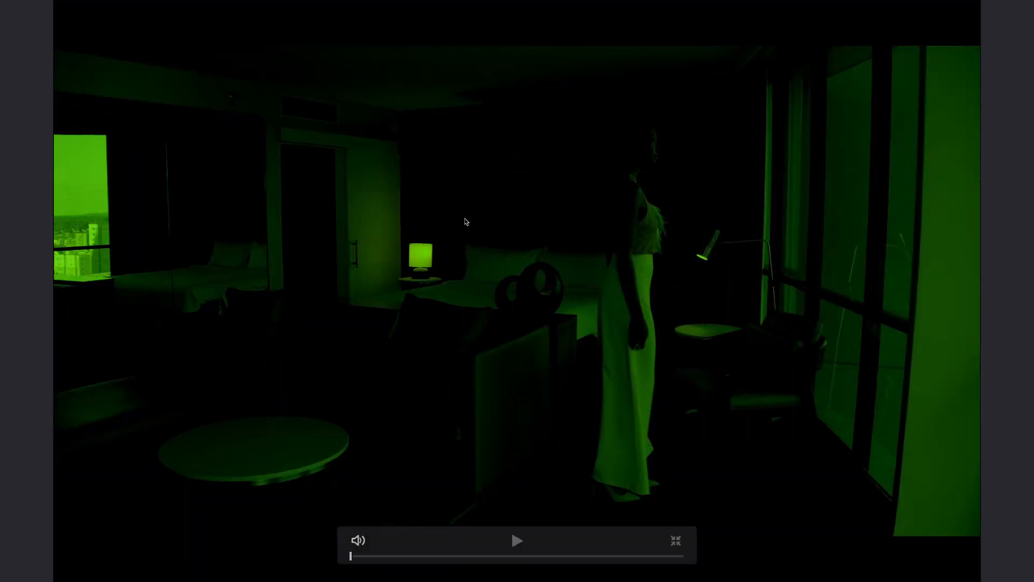
{"action": "key", "text": "super+f"}
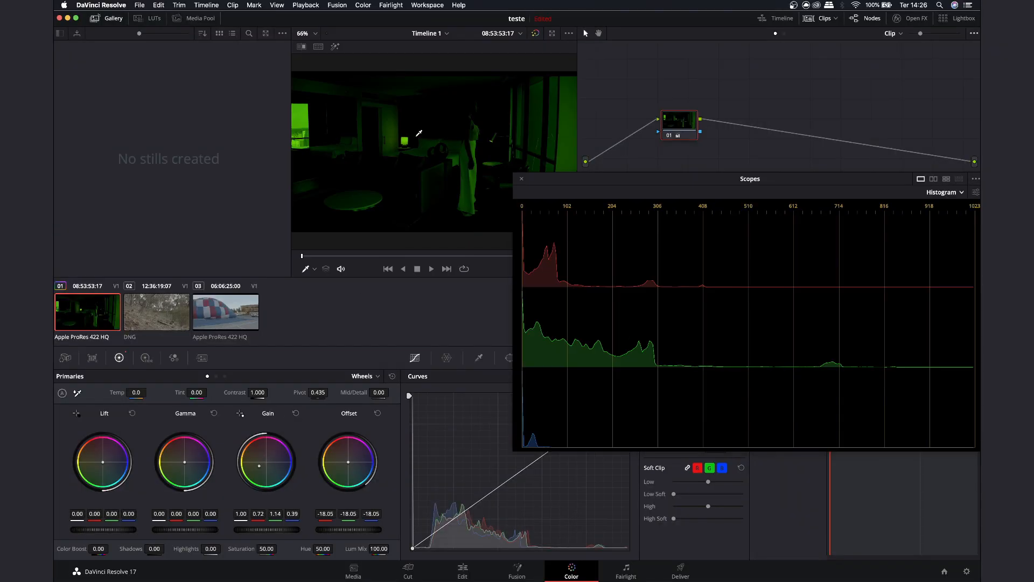
{"action": "left_click", "coordinate": [296, 413]}
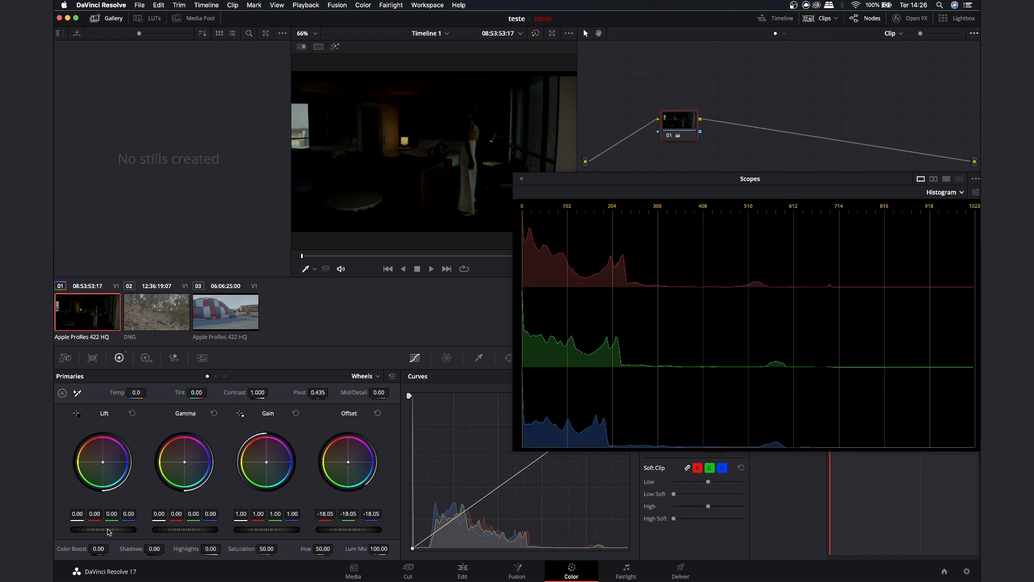
- Push Lift toward blue with -0.13, 0.02 and 0.15, shift Gain slightly toward yellow, and view the image full screen
{"action": "left_click_drag", "start_coordinate": [104, 466], "coordinate": [110, 473]}
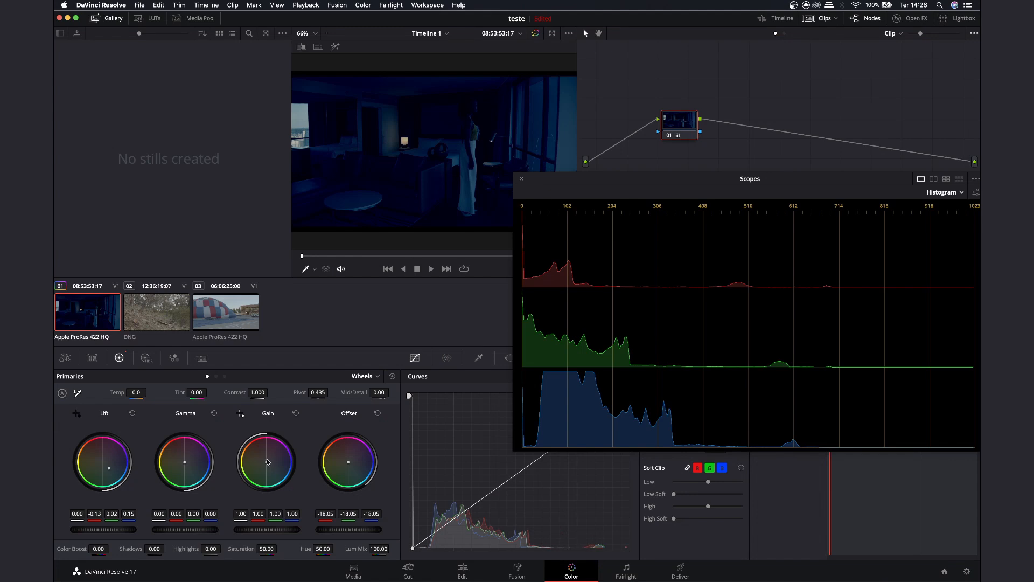
{"action": "left_click_drag", "start_coordinate": [266, 461], "coordinate": [262, 462]}
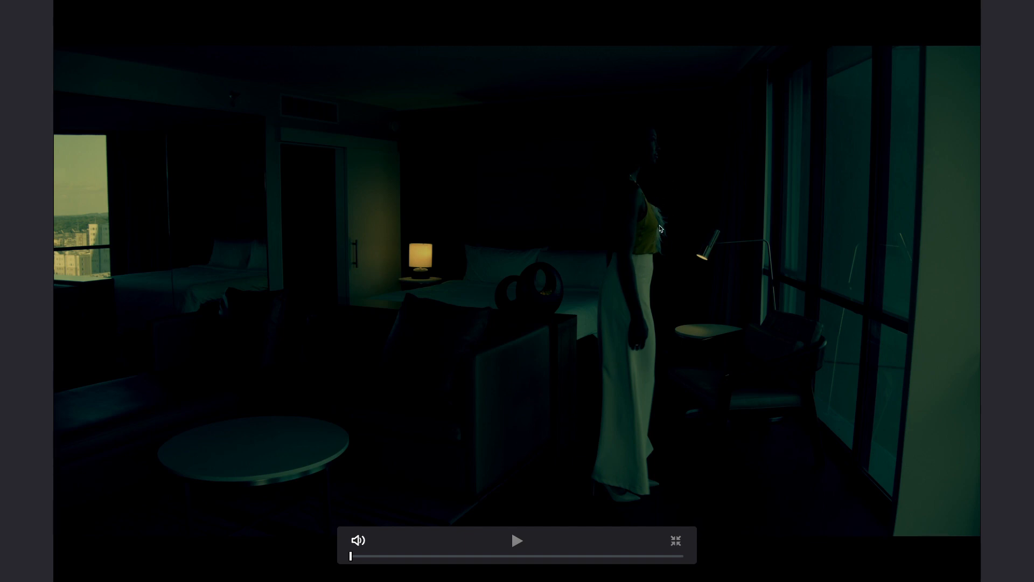
{"action": "key", "text": "Escape"}
- Move the Scopes window away from node 01 and reset the clip's entire grade
{"action": "left_click_drag", "start_coordinate": [564, 178], "coordinate": [630, 160]}
{"action": "left_click", "coordinate": [678, 123]}
{"action": "key", "text": "super+Home"}
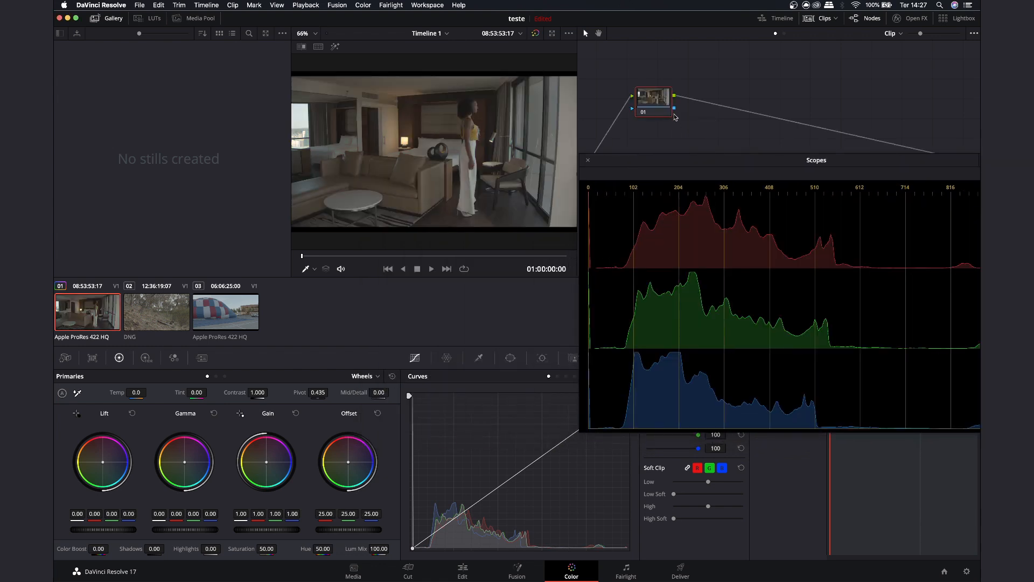
- Lower the Lift master to -0.04 and raise Gain to 1.10, comparing the graded and bypassed image full screen
{"action": "left_click_drag", "start_coordinate": [702, 161], "coordinate": [591, 166]}
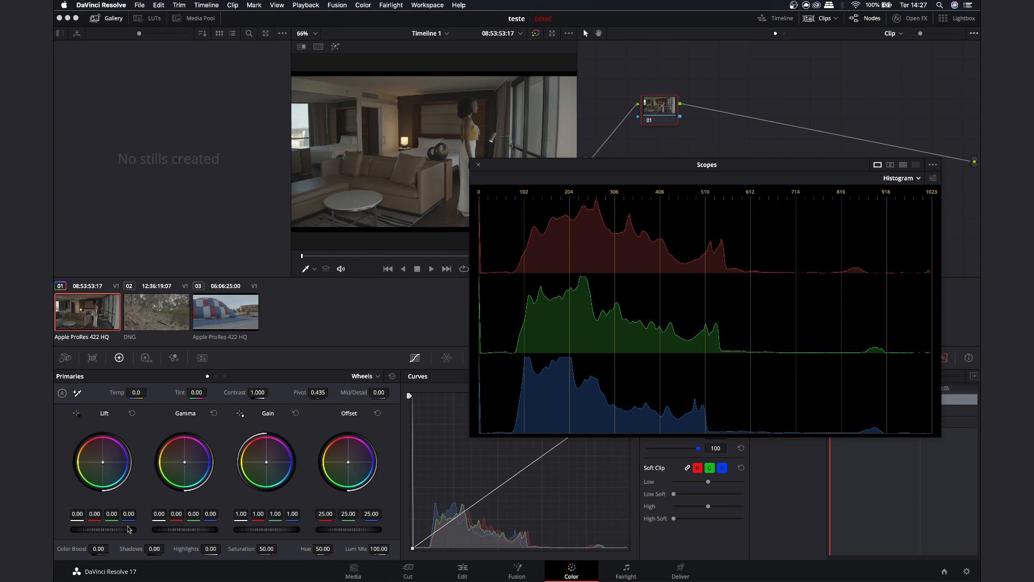
{"action": "left_click_drag", "start_coordinate": [128, 530], "coordinate": [118, 529]}
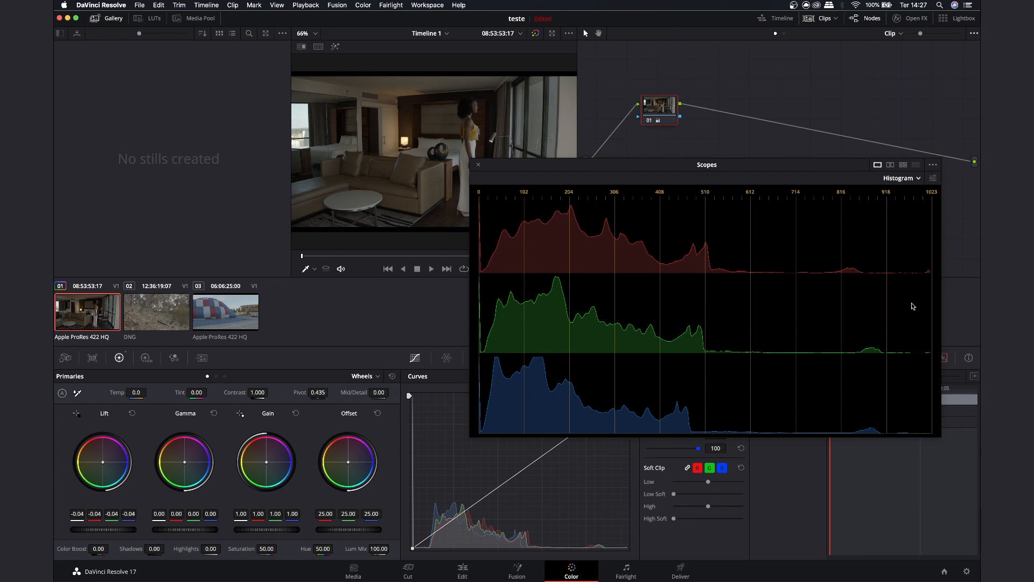
{"action": "mouse_move", "coordinate": [260, 531]}
{"action": "left_mouse_down"}
{"action": "mouse_move", "coordinate": [291, 530]}
{"action": "mouse_move", "coordinate": [270, 530]}
{"action": "left_mouse_up"}
{"action": "mouse_move", "coordinate": [266, 529]}
{"action": "left_mouse_down"}
{"action": "mouse_move", "coordinate": [300, 529]}
{"action": "mouse_move", "coordinate": [267, 529]}
{"action": "left_mouse_up"}
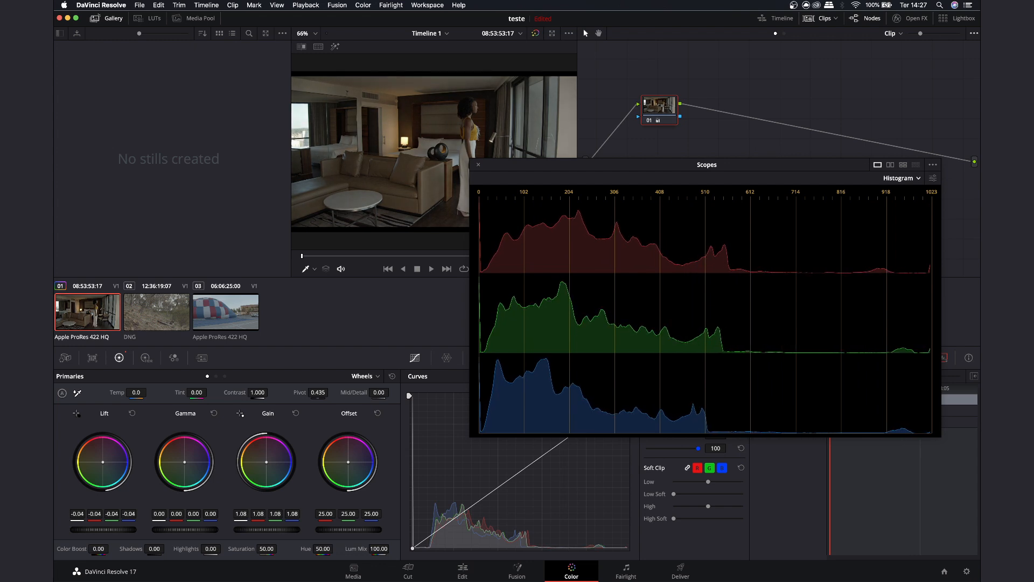
{"action": "key", "text": "super+f"}
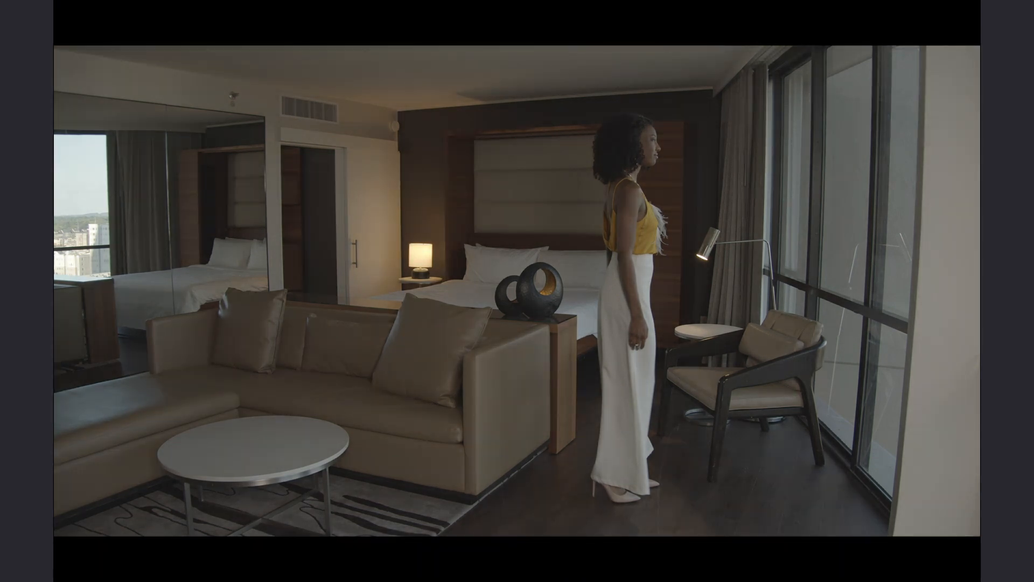
{"action": "key", "text": "shift+d"}
{"action": "key", "text": "Escape"}
- Switch the Primaries to Bars, raise blue Lift to 0.04, lower the Lift master to -0.05, and reset Lift
{"action": "left_click", "coordinate": [216, 376]}
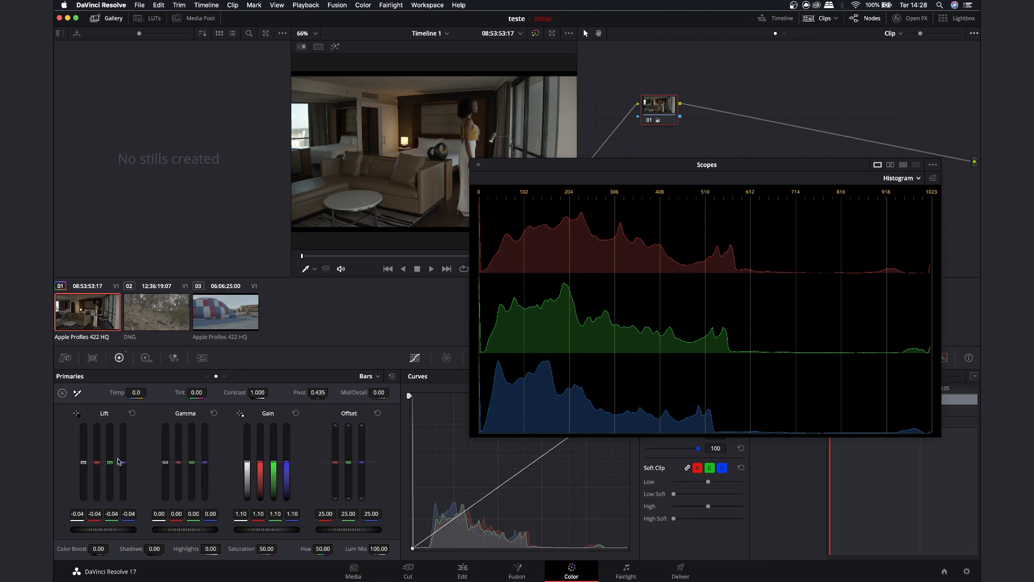
{"action": "left_click", "coordinate": [207, 376]}
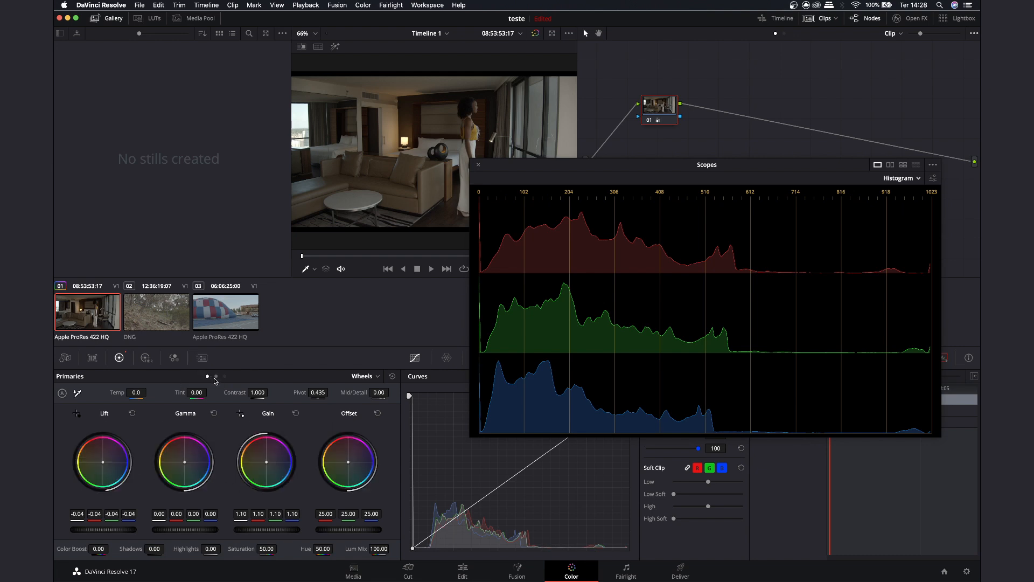
{"action": "left_click", "coordinate": [216, 377]}
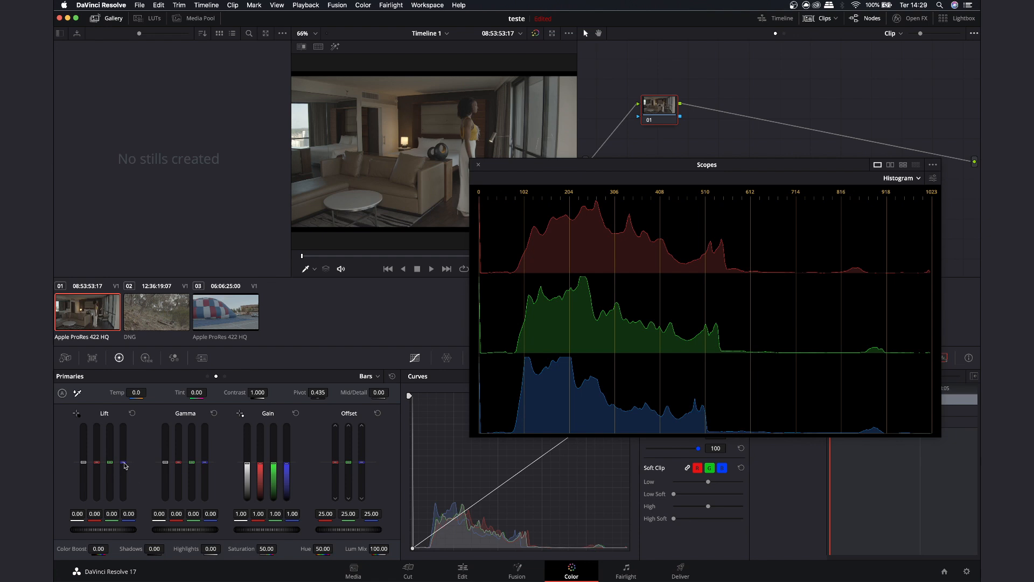
{"action": "left_click_drag", "start_coordinate": [123, 461], "coordinate": [123, 459]}
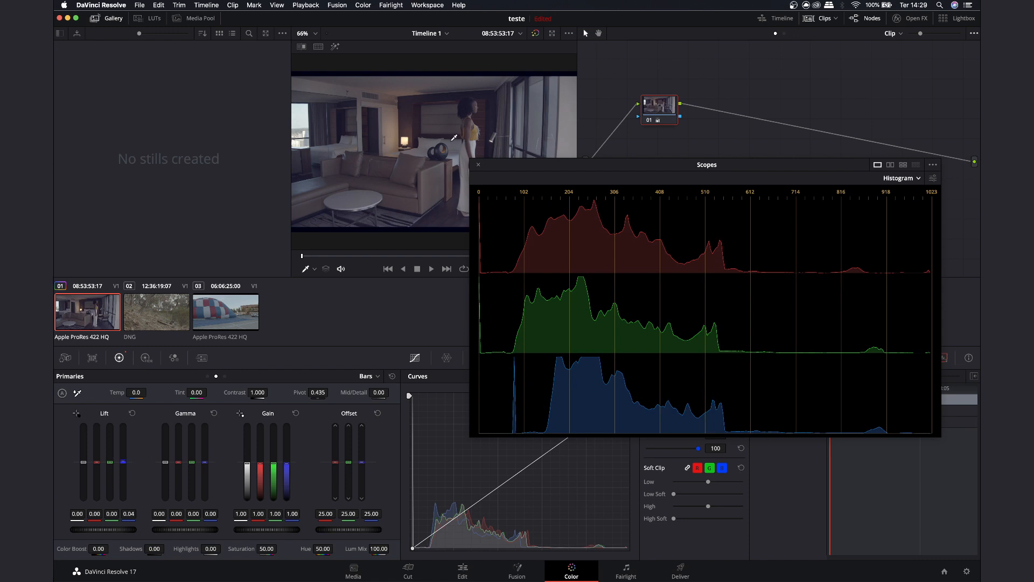
{"action": "left_click_drag", "start_coordinate": [103, 530], "coordinate": [86, 530]}
{"action": "left_click_drag", "start_coordinate": [511, 293], "coordinate": [500, 293]}
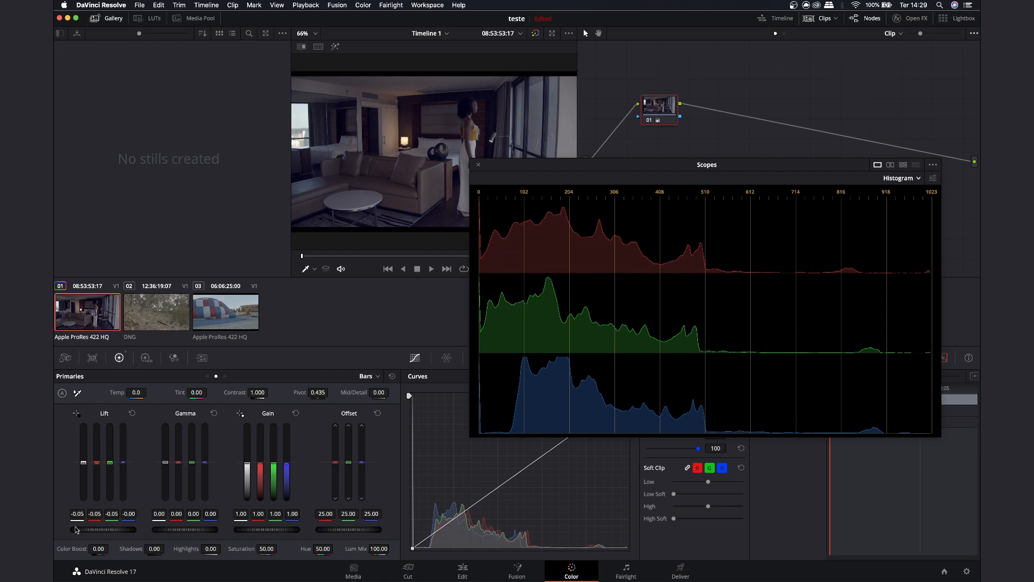
{"action": "left_click", "coordinate": [132, 413]}
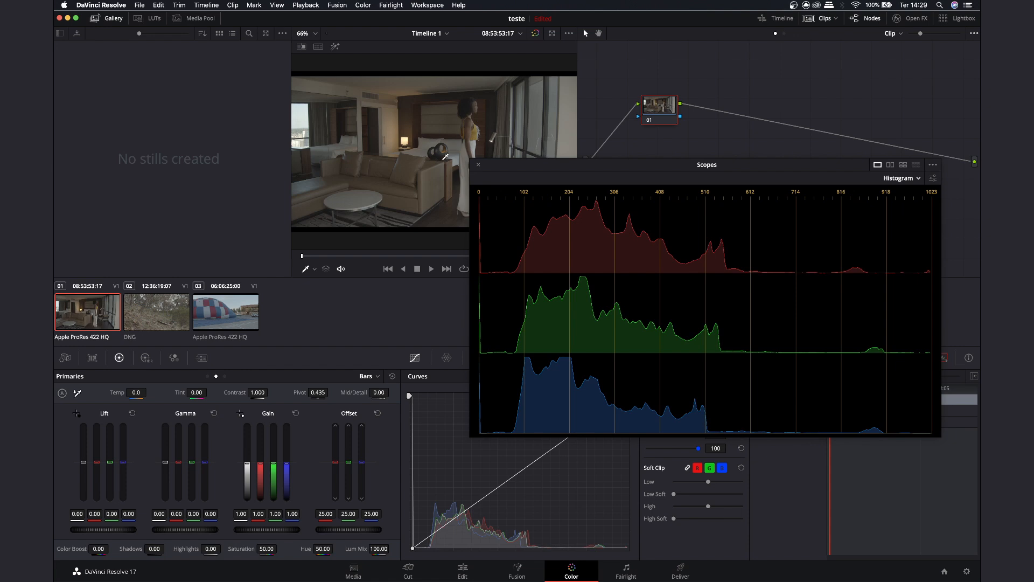
- Lower the Lift master to -0.04, raise green Lift to end at 0.05, bring the master back to zero, and view the image full screen
{"action": "left_click_drag", "start_coordinate": [126, 532], "coordinate": [113, 532]}
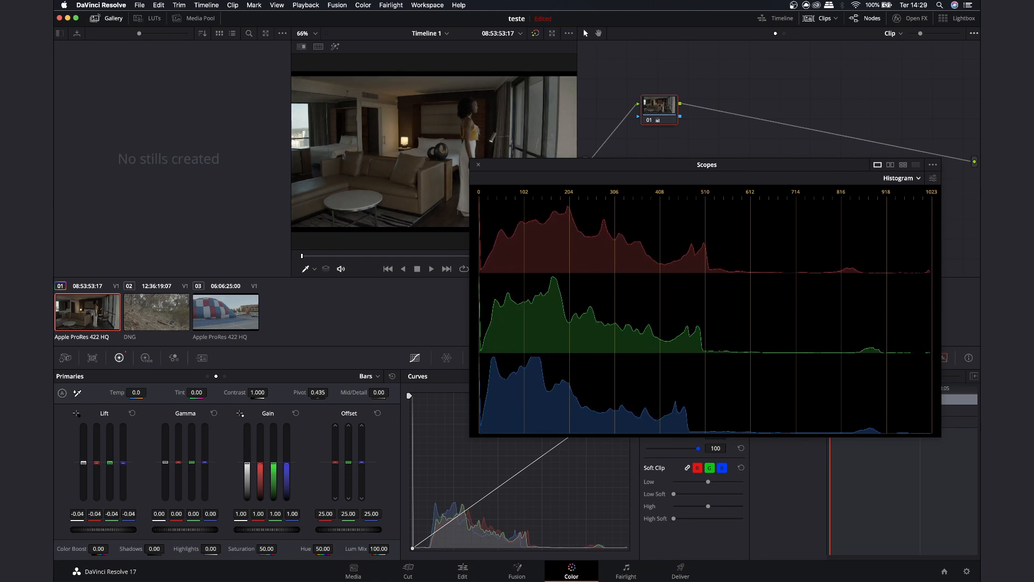
{"action": "left_click_drag", "start_coordinate": [110, 462], "coordinate": [110, 459]}
{"action": "left_click_drag", "start_coordinate": [98, 530], "coordinate": [117, 529]}
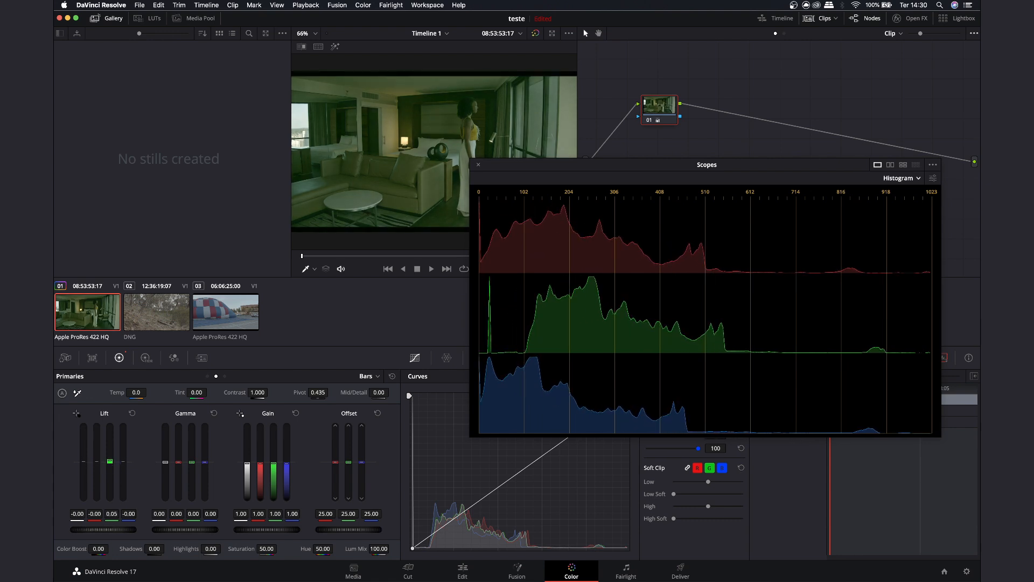
{"action": "key", "text": "super+f"}
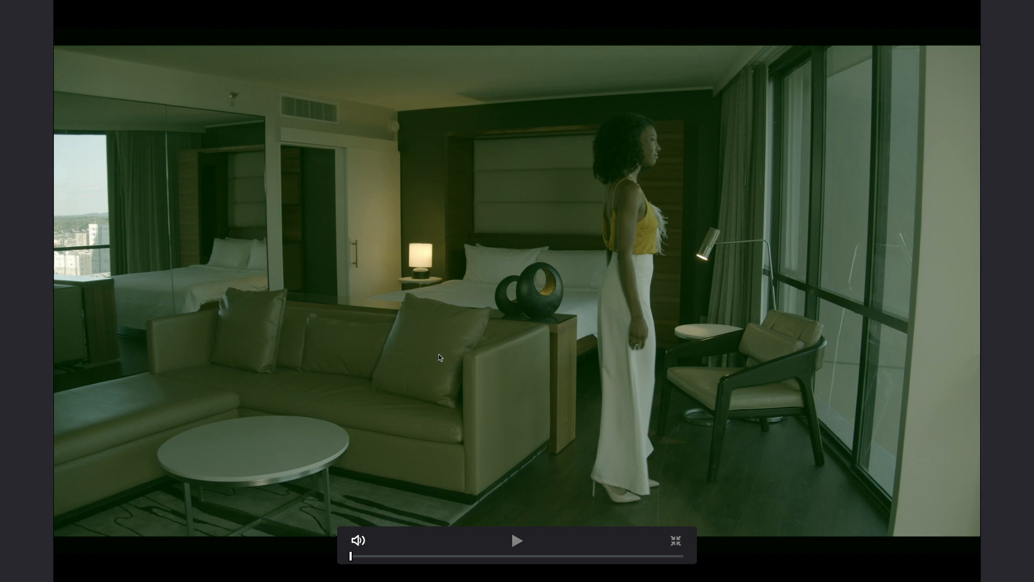
{"action": "key", "text": "Escape"}
{"action": "left_click_drag", "start_coordinate": [533, 171], "coordinate": [530, 161]}
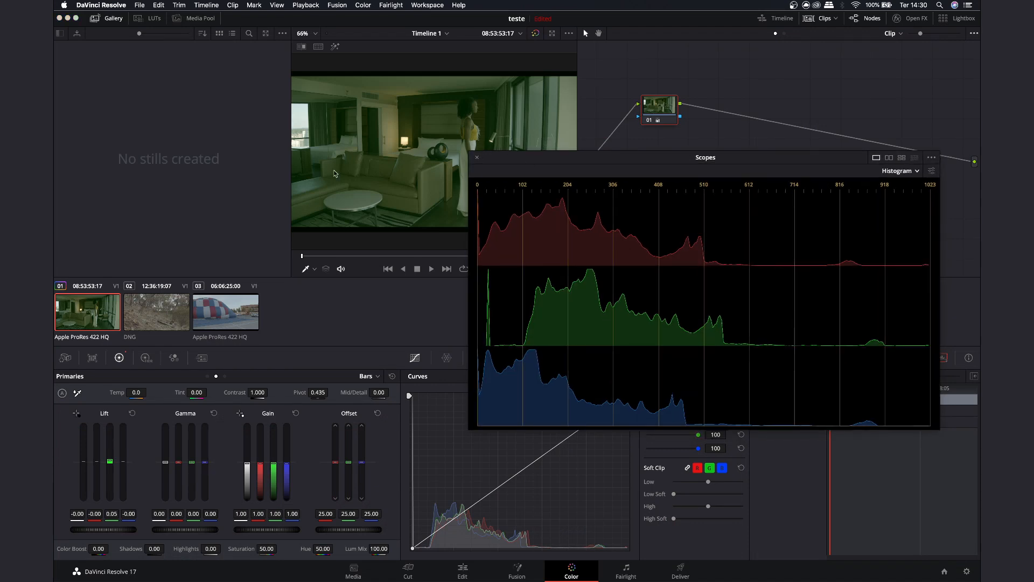
- Show the Log wheels in the Primaries, clear the green Lift grade, and reposition node 01 above the Scopes window
{"action": "left_click", "coordinate": [225, 376]}
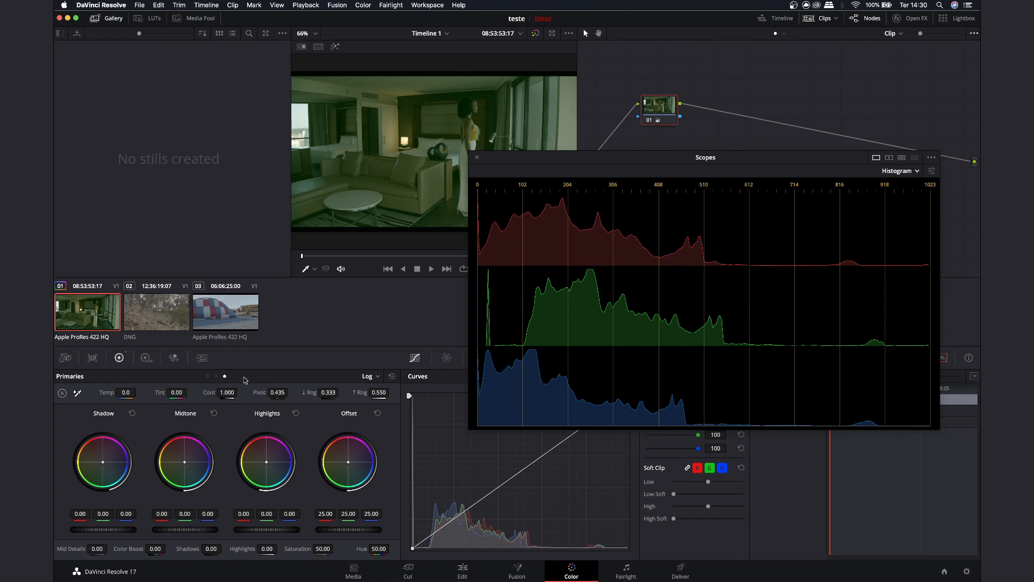
{"action": "left_click_drag", "start_coordinate": [545, 158], "coordinate": [555, 163]}
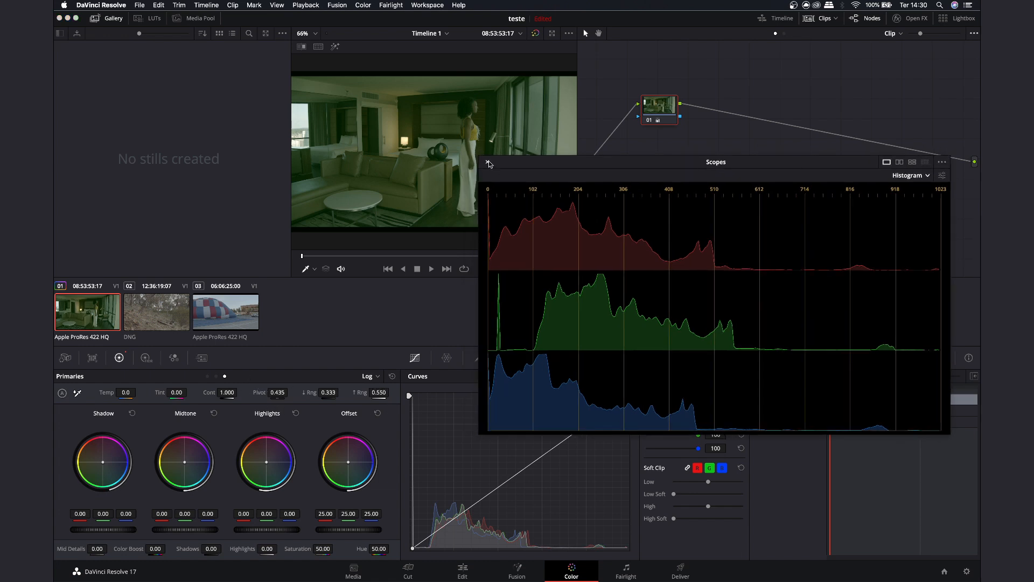
{"action": "left_click", "coordinate": [653, 119]}
{"action": "key", "text": "super+z"}
{"action": "left_click_drag", "start_coordinate": [653, 119], "coordinate": [698, 139]}
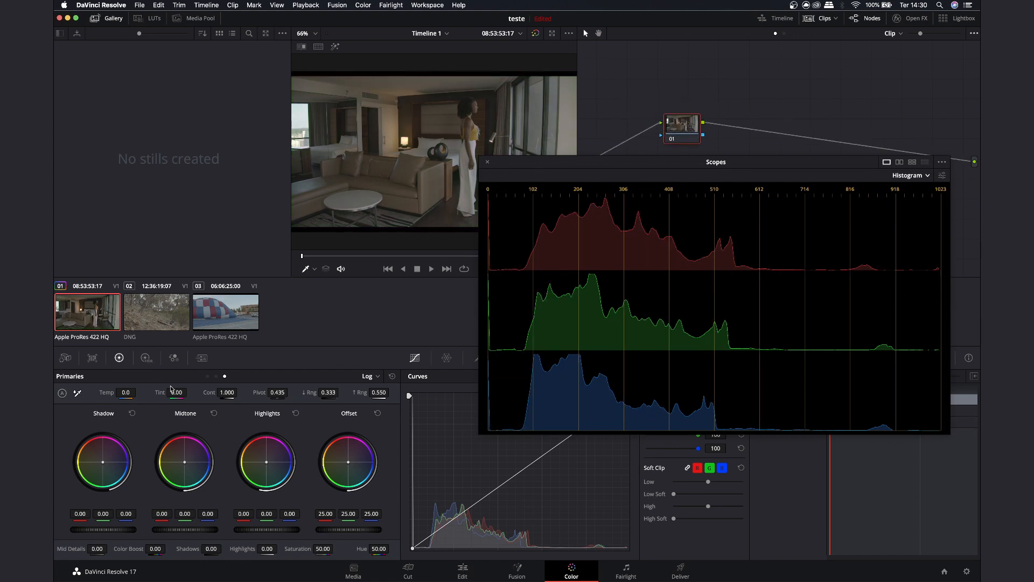
- Return to the Primaries wheels, push Lift toward cyan-blue with -0.05, 0.01 and 0.04, and reset all wheels
{"action": "left_click", "coordinate": [207, 376]}
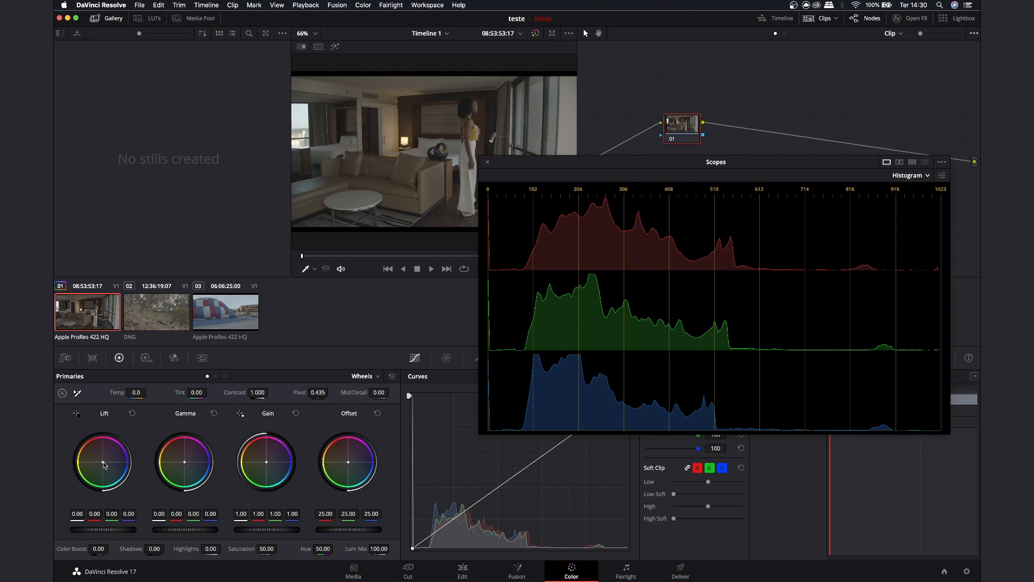
{"action": "left_click_drag", "start_coordinate": [102, 462], "coordinate": [104, 463]}
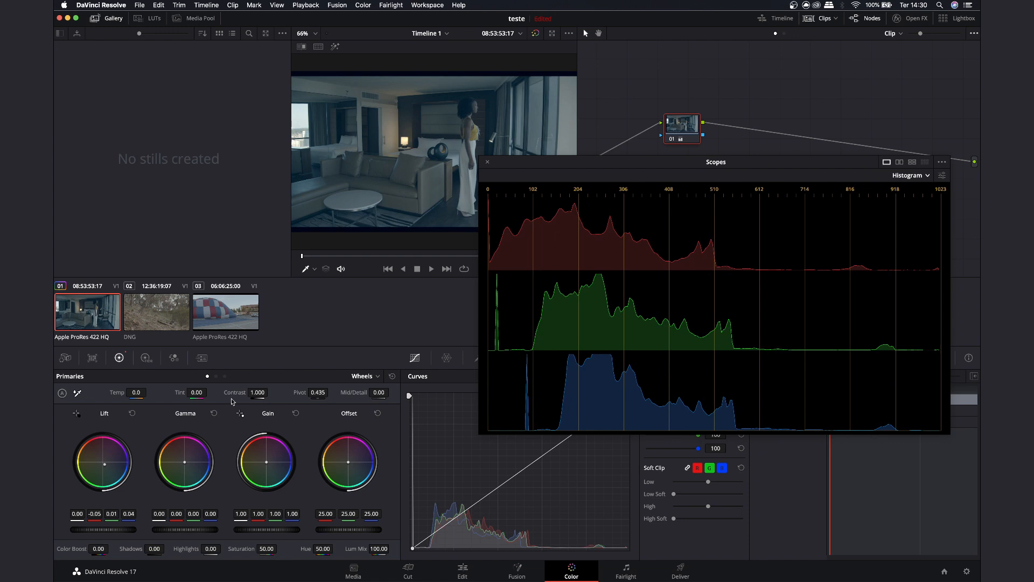
{"action": "left_click", "coordinate": [392, 375]}
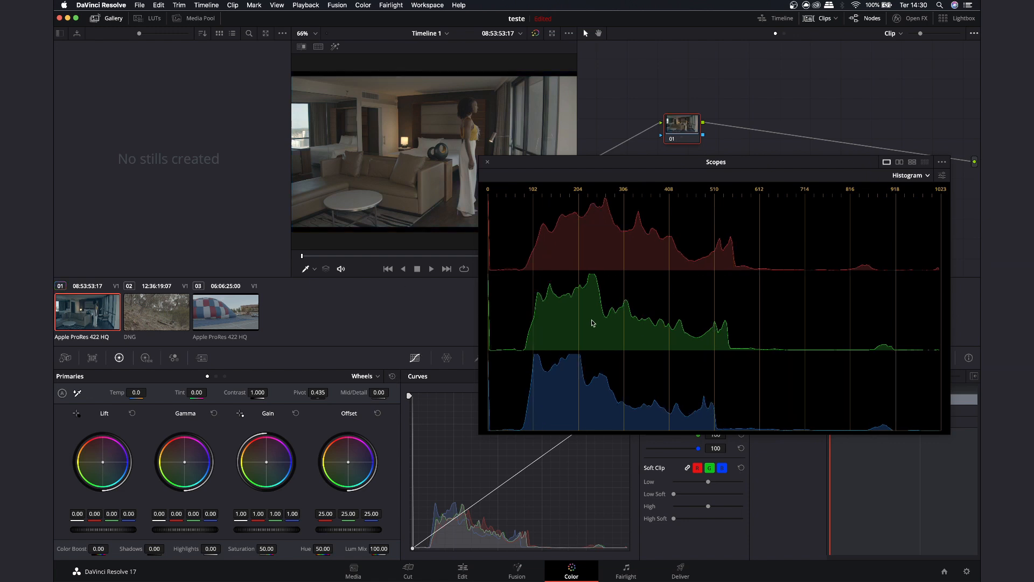
- Push the Log Shadow wheel toward cyan, compare with the Primaries wheels, and reset the Log adjustments
{"action": "left_click", "coordinate": [225, 376]}
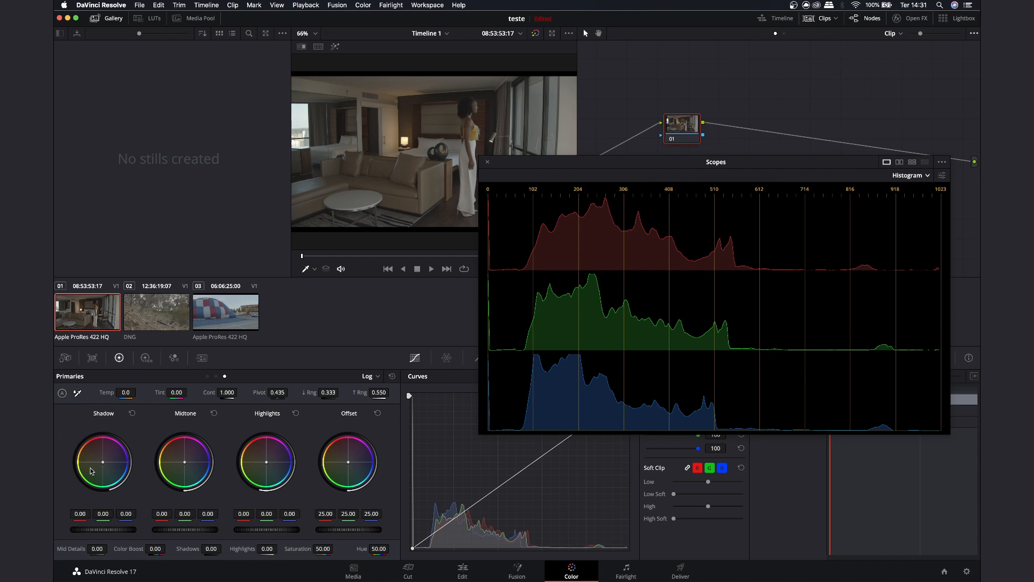
{"action": "left_click_drag", "start_coordinate": [104, 466], "coordinate": [104, 465]}
{"action": "left_click", "coordinate": [206, 376]}
{"action": "left_click", "coordinate": [392, 375]}
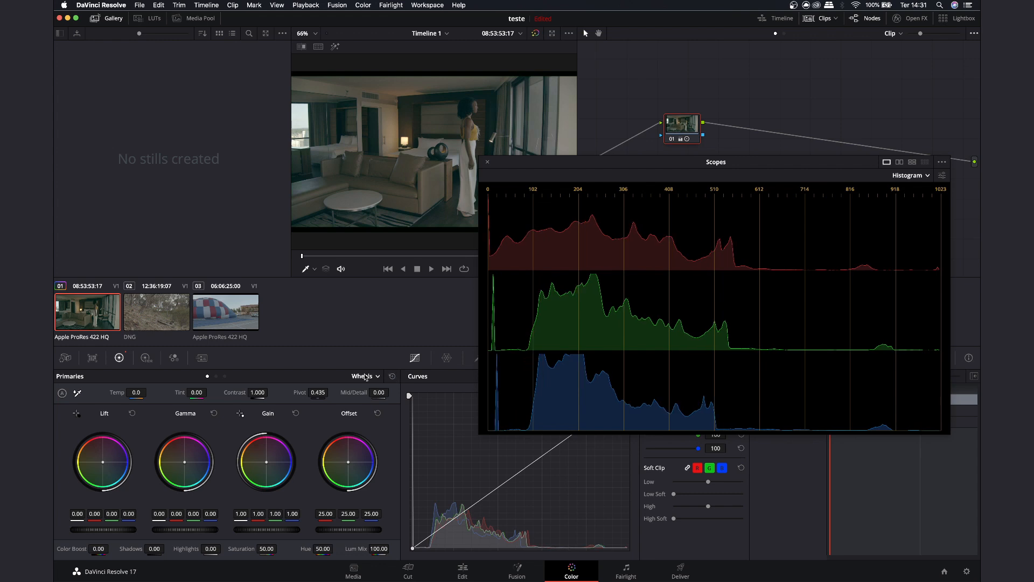
{"action": "left_click", "coordinate": [224, 376]}
{"action": "left_click", "coordinate": [393, 376]}
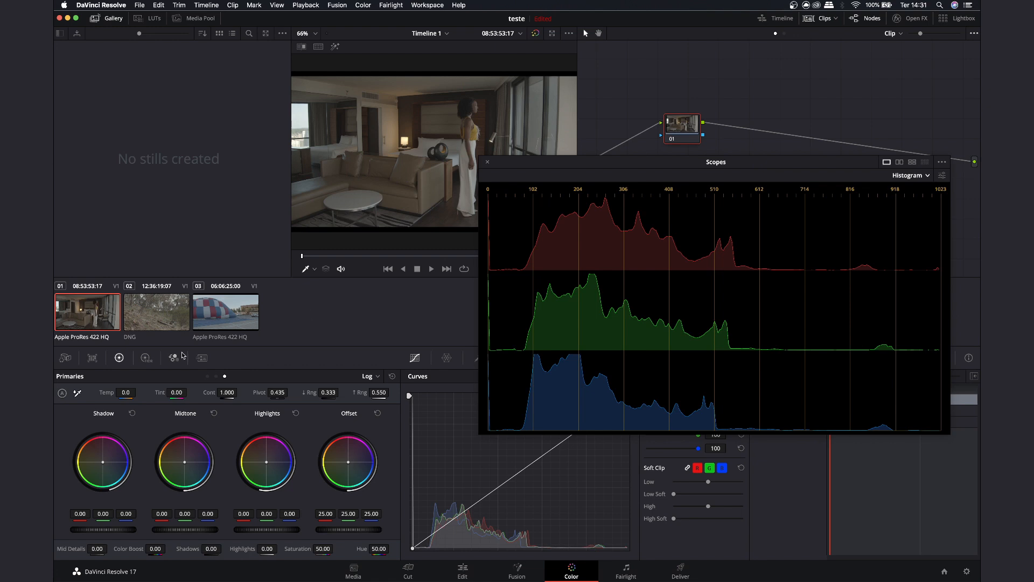
{"action": "left_click_drag", "start_coordinate": [685, 125], "coordinate": [691, 120]}
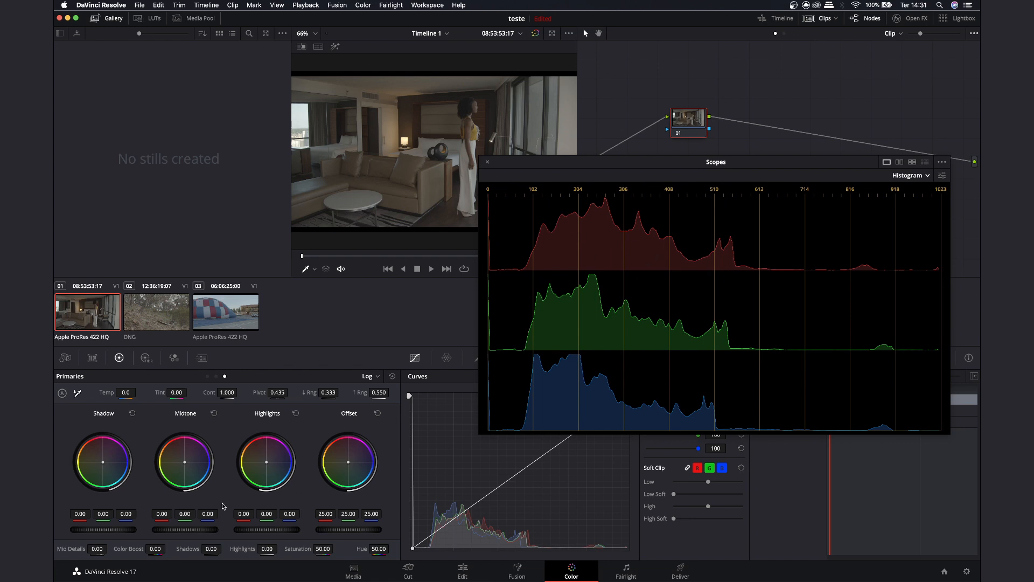
- Set Log Shadow to -0.08 and Highlights to 0.06, compare with a Primaries Gain of 1.46, and reset the Primaries wheels
{"action": "left_click_drag", "start_coordinate": [113, 532], "coordinate": [107, 531]}
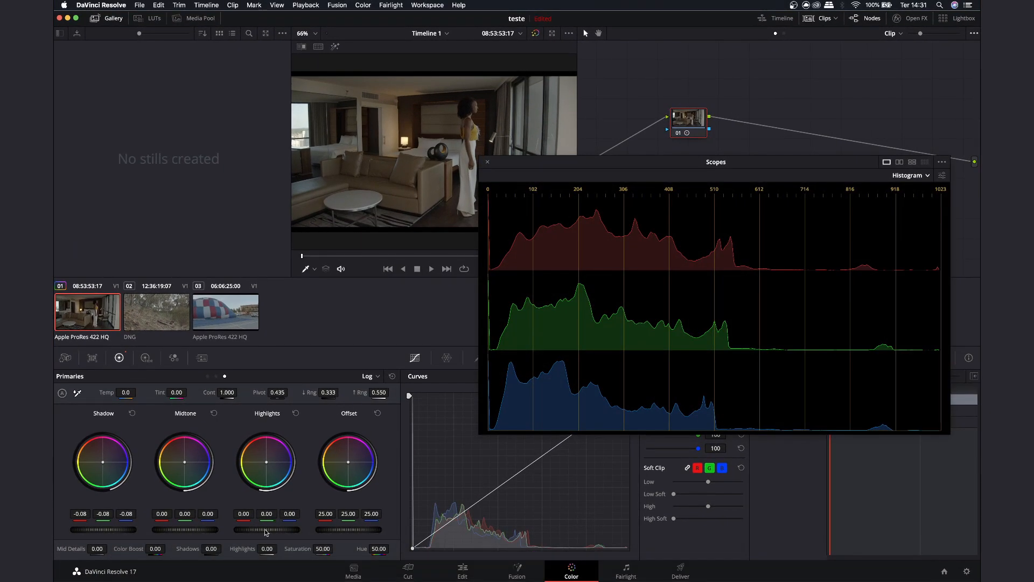
{"action": "left_click_drag", "start_coordinate": [266, 533], "coordinate": [271, 533]}
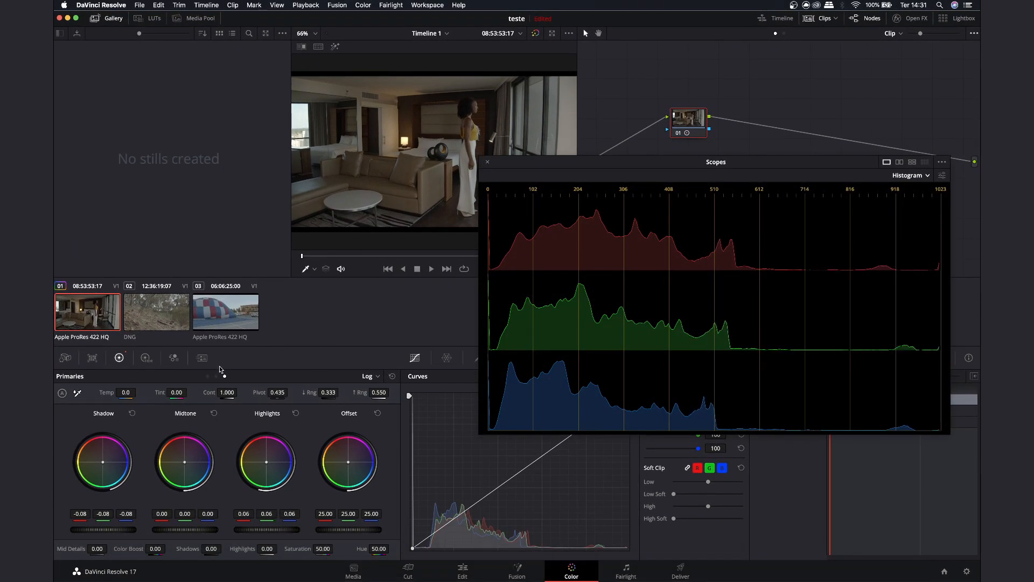
{"action": "left_click", "coordinate": [207, 376]}
{"action": "left_click_drag", "start_coordinate": [258, 531], "coordinate": [280, 531]}
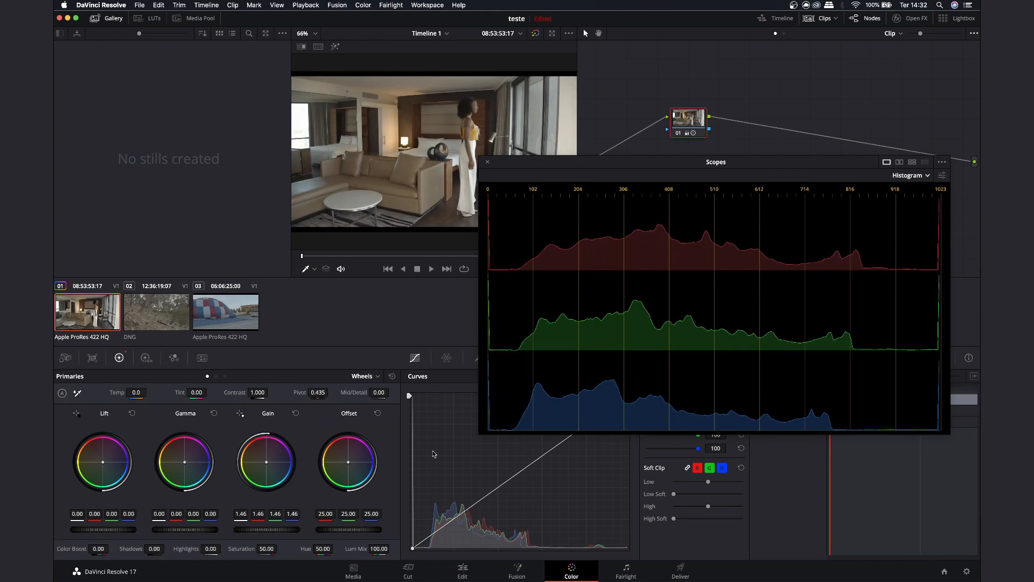
{"action": "left_click", "coordinate": [392, 376]}
- Raise the Log Highlights to 3.15 and reset all Log wheels
{"action": "left_click", "coordinate": [225, 376]}
{"action": "left_click_drag", "start_coordinate": [261, 529], "coordinate": [282, 529]}
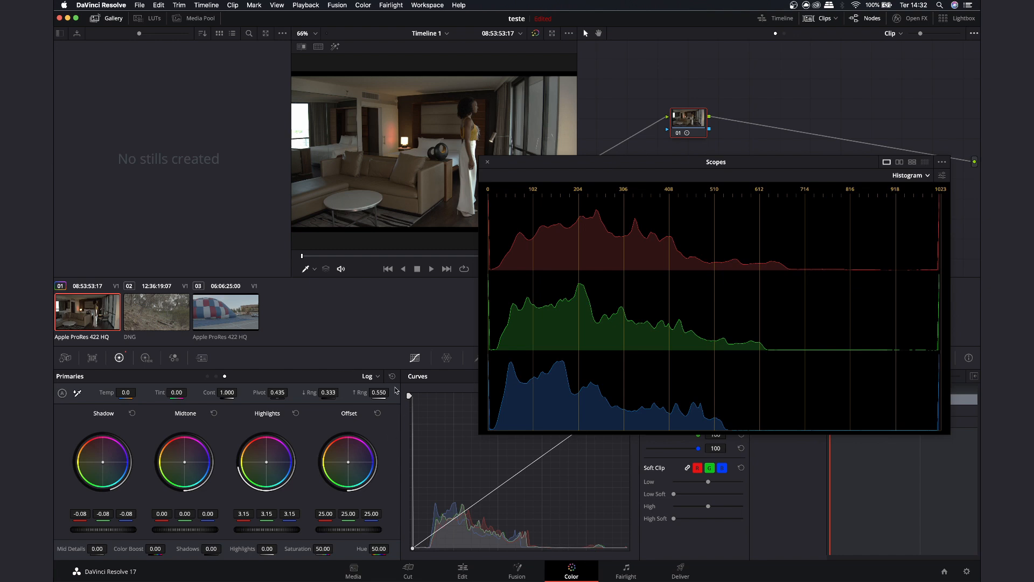
{"action": "left_click", "coordinate": [392, 376]}
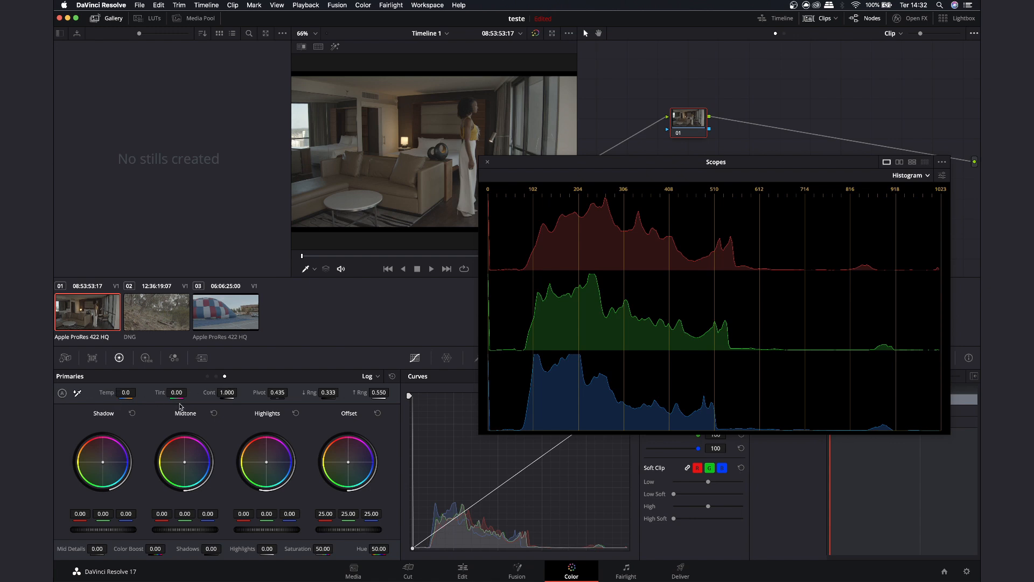
- Return to the Primaries wheels, try Auto Balance on node 01, and delete the node before undoing the deletion
{"action": "left_click", "coordinate": [208, 377]}
{"action": "left_click", "coordinate": [216, 376]}
{"action": "left_click", "coordinate": [207, 376]}
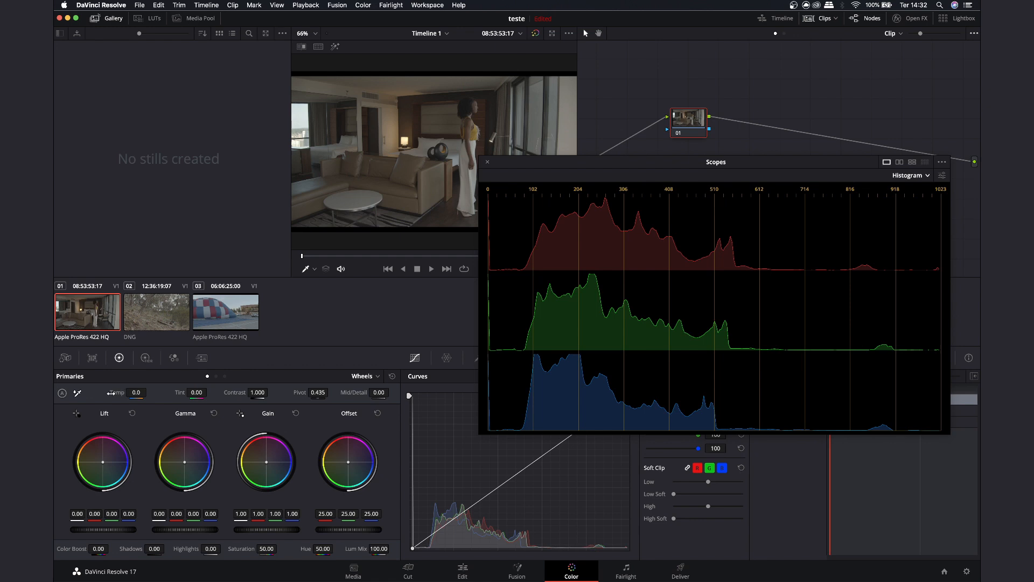
{"action": "left_click", "coordinate": [62, 394]}
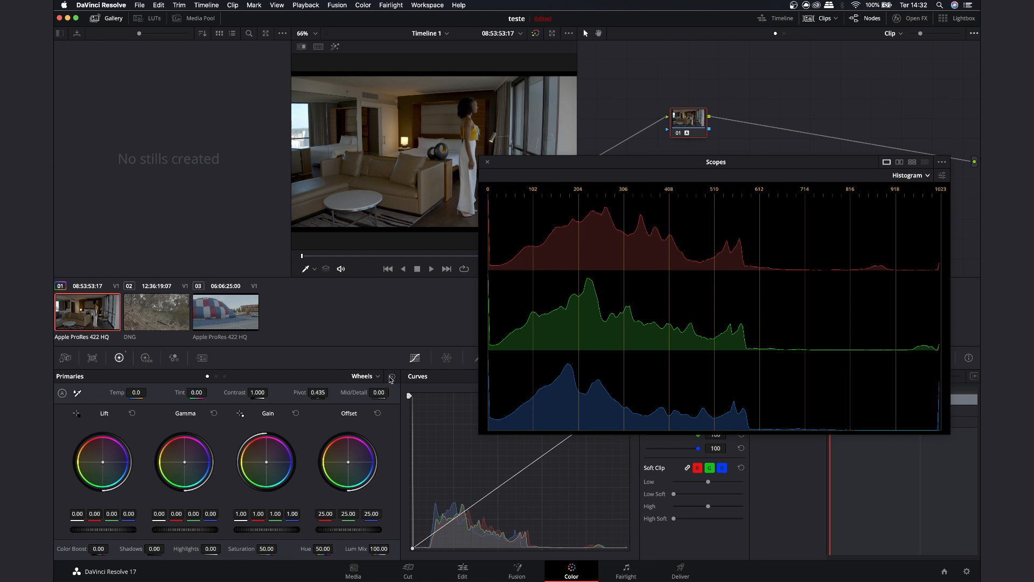
{"action": "key", "text": "Delete"}
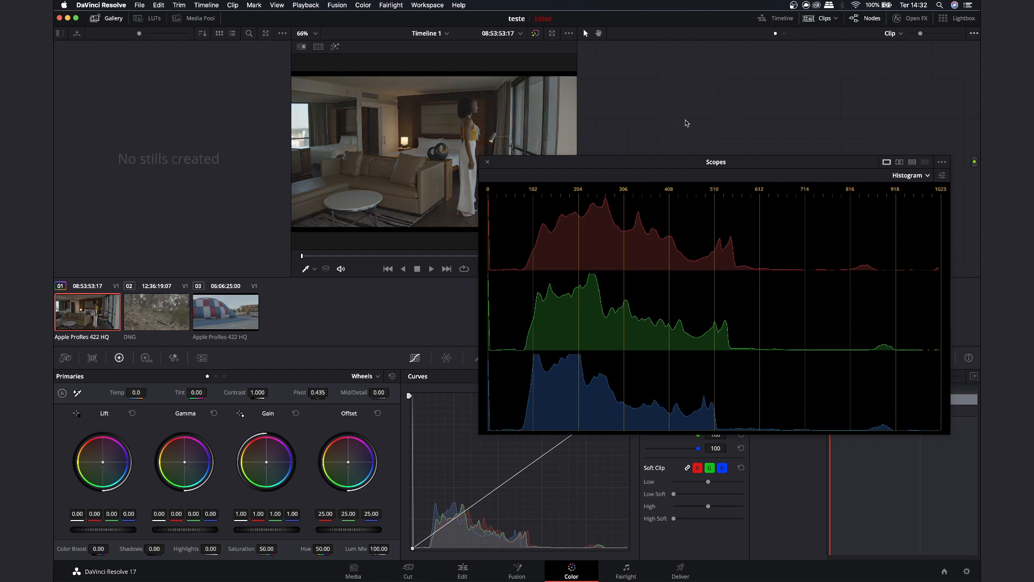
{"action": "key", "text": "super+z"}
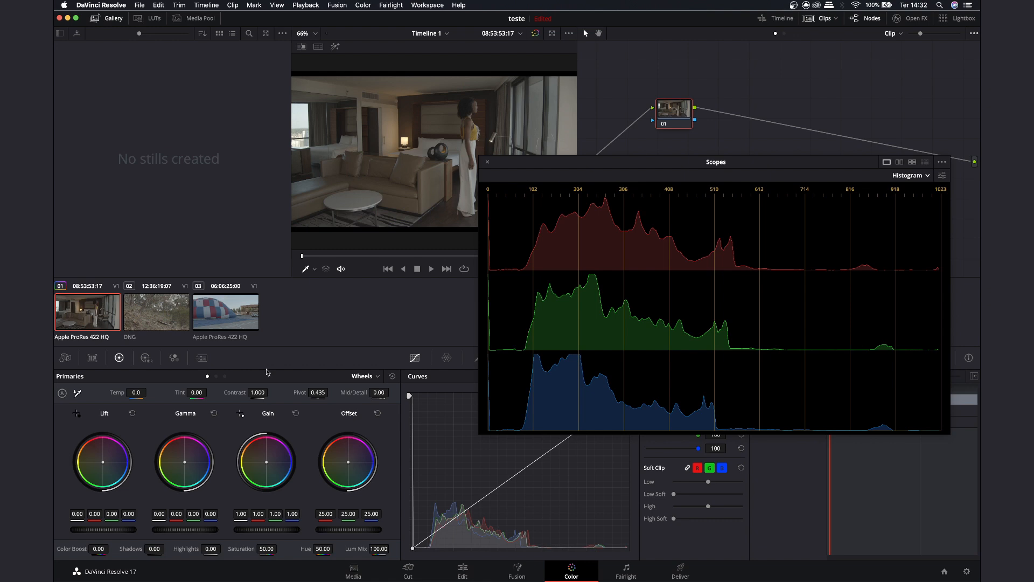
- Apply Auto Balance to node 01 and move the Scopes window clear of the viewer image
{"action": "left_click", "coordinate": [62, 392]}
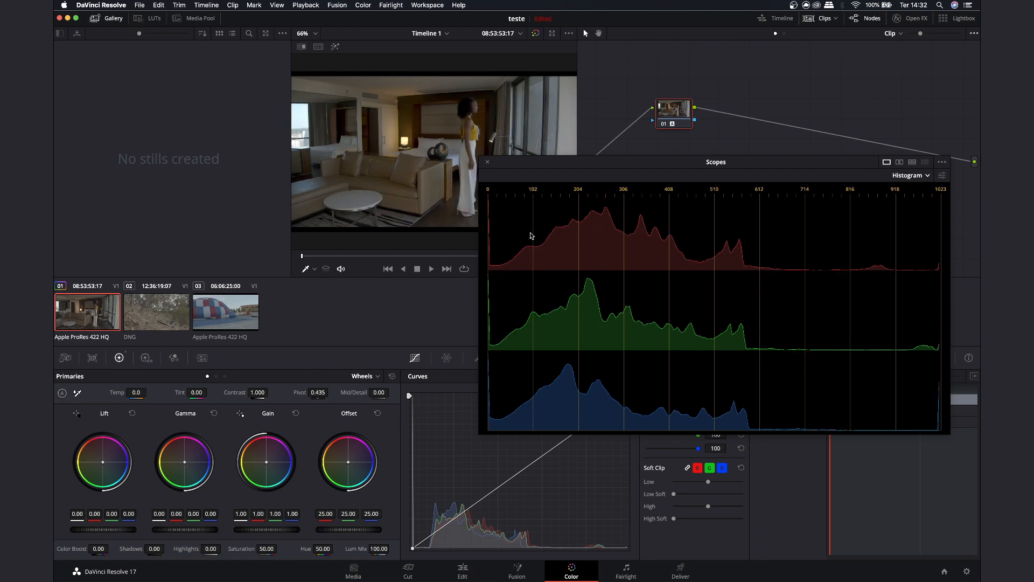
{"action": "left_click_drag", "start_coordinate": [568, 163], "coordinate": [610, 167]}
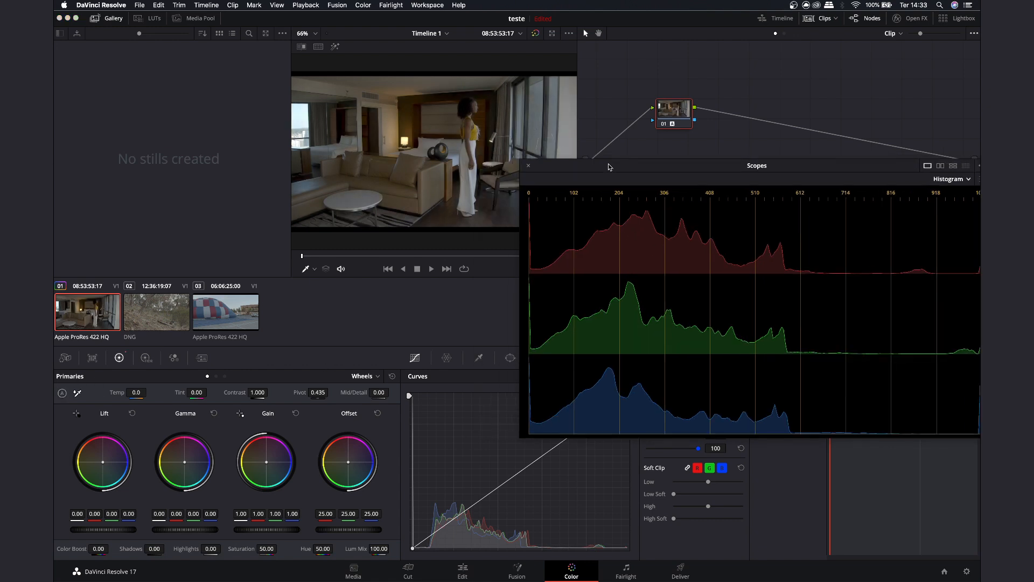
- Compare the auto-balanced image with and without its grade in the full-screen viewer
{"action": "key", "text": "super+f"}
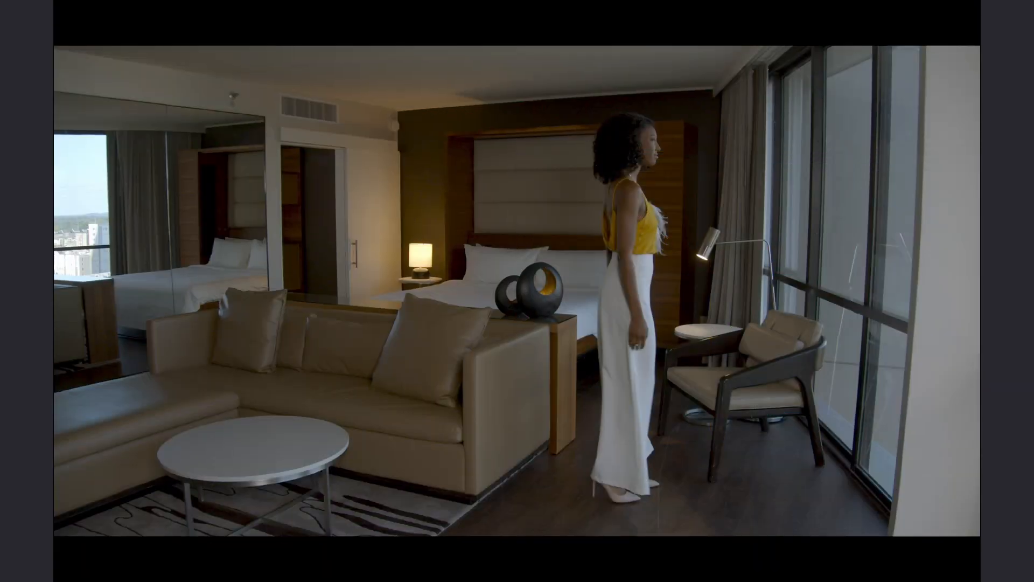
{"action": "key", "text": "shift+d"}
{"action": "key", "text": "shift+d"}
{"action": "key", "text": "super+f"}
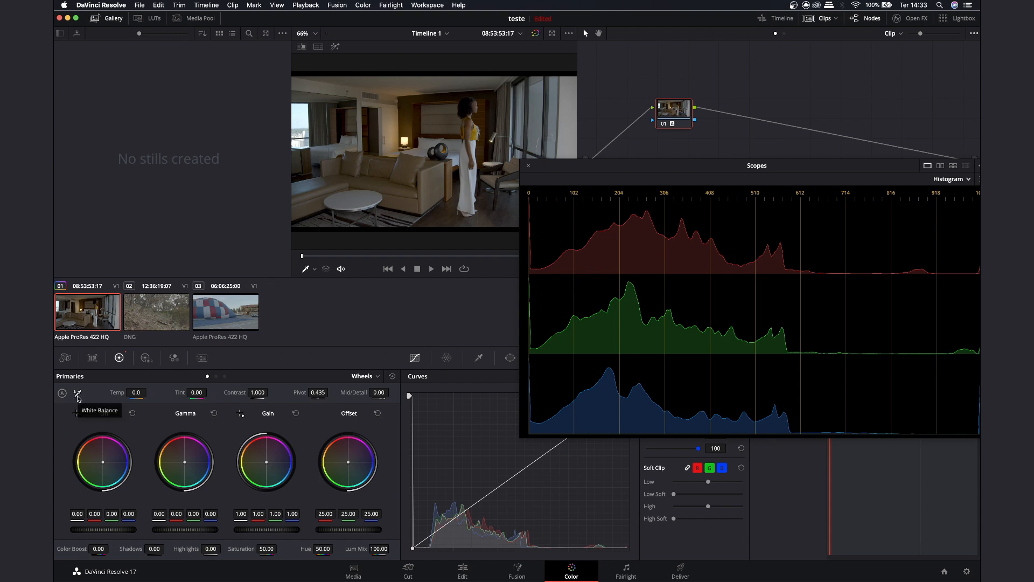
- Delete the auto-balanced node 01, reposition the clean node 01 in the graph, and move the Scopes window away from it
{"action": "left_click", "coordinate": [665, 111]}
{"action": "key", "text": "BackSpace"}
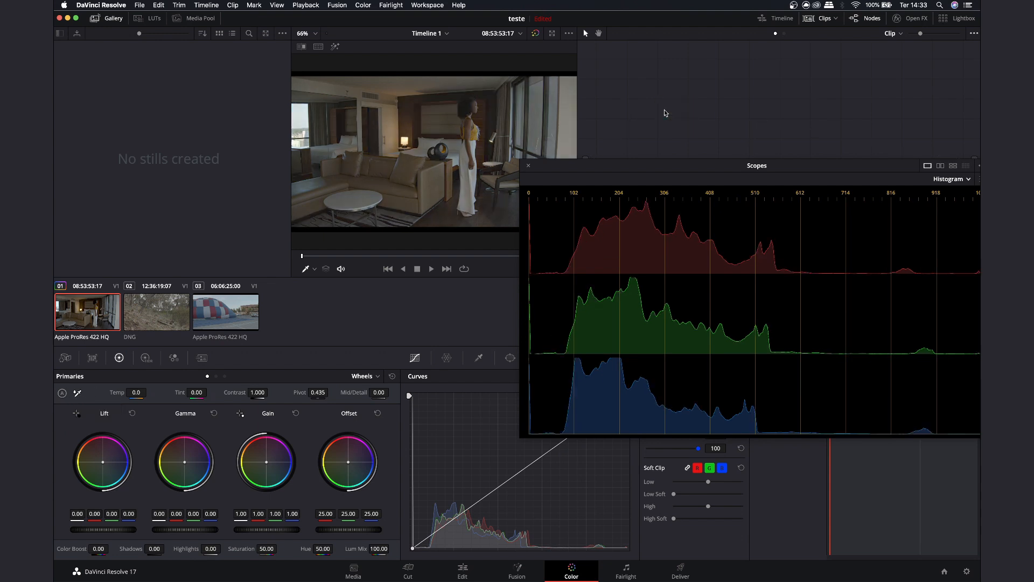
{"action": "left_click_drag", "start_coordinate": [652, 100], "coordinate": [679, 114]}
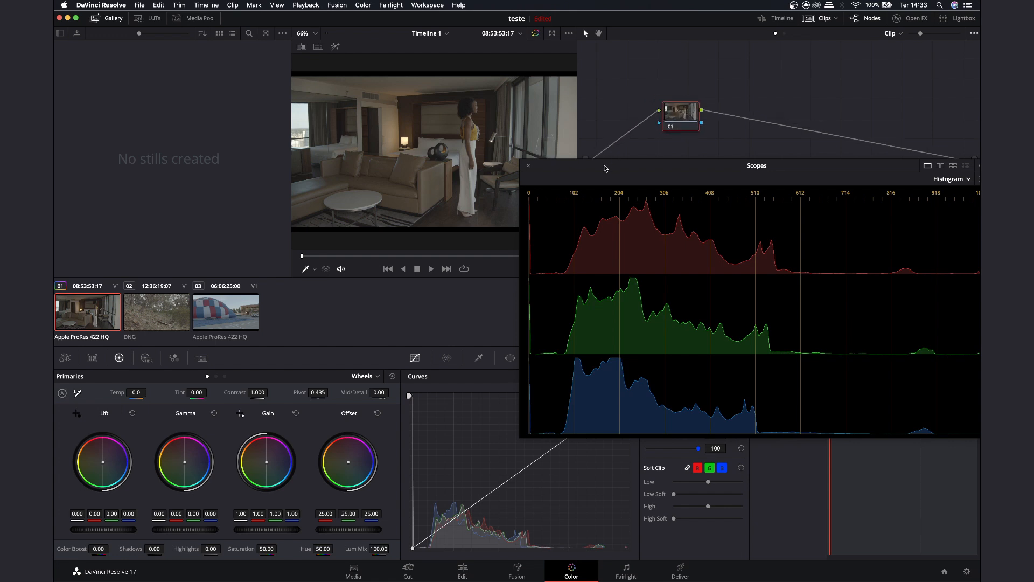
{"action": "left_click_drag", "start_coordinate": [606, 166], "coordinate": [640, 165]}
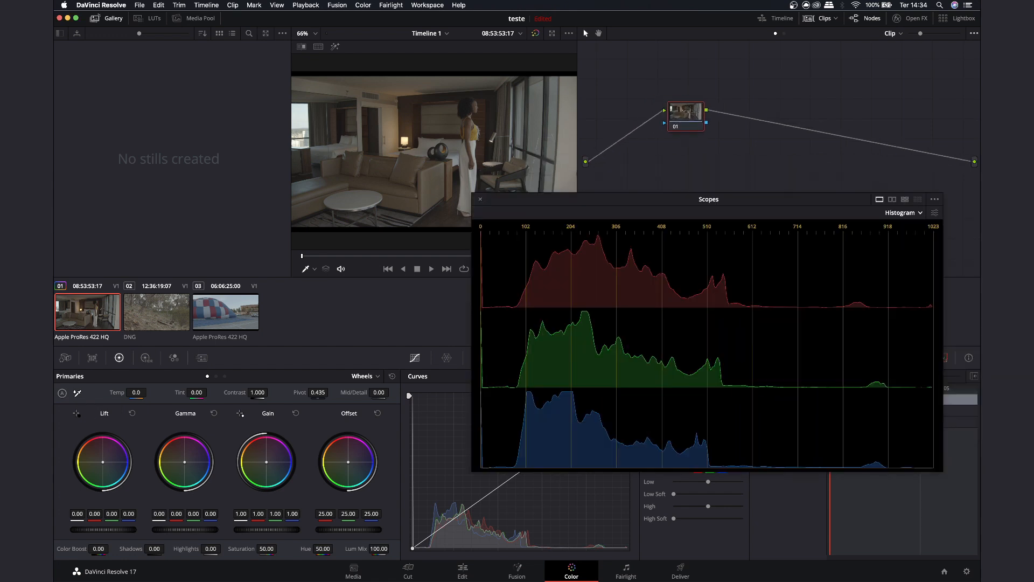
- Try White Balance by sampling the woman in the viewer, check the image full screen, and undo the correction
{"action": "left_click", "coordinate": [473, 161]}
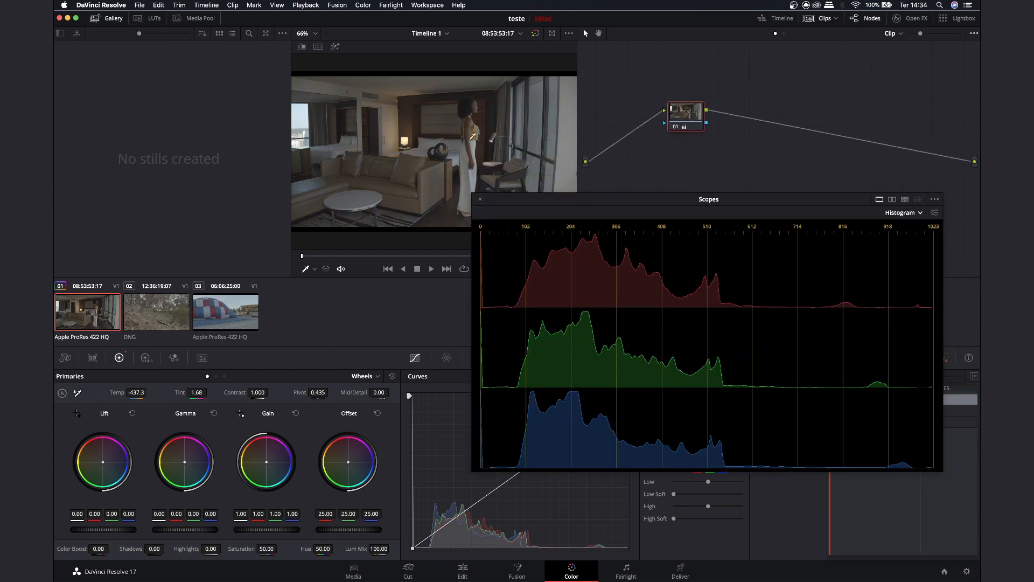
{"action": "key", "text": "super+f"}
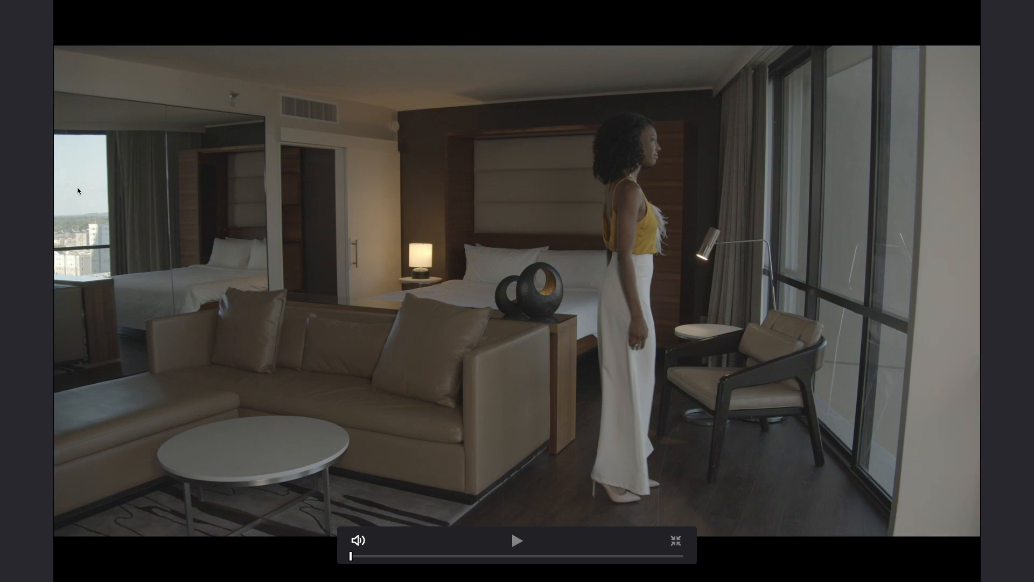
{"action": "key", "text": "super+f"}
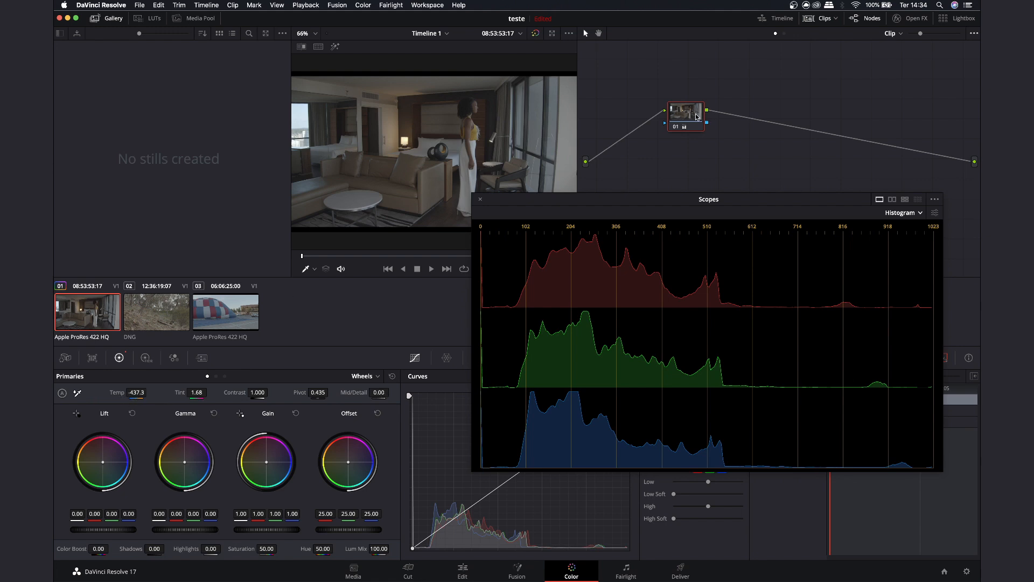
{"action": "key", "text": "super+z"}
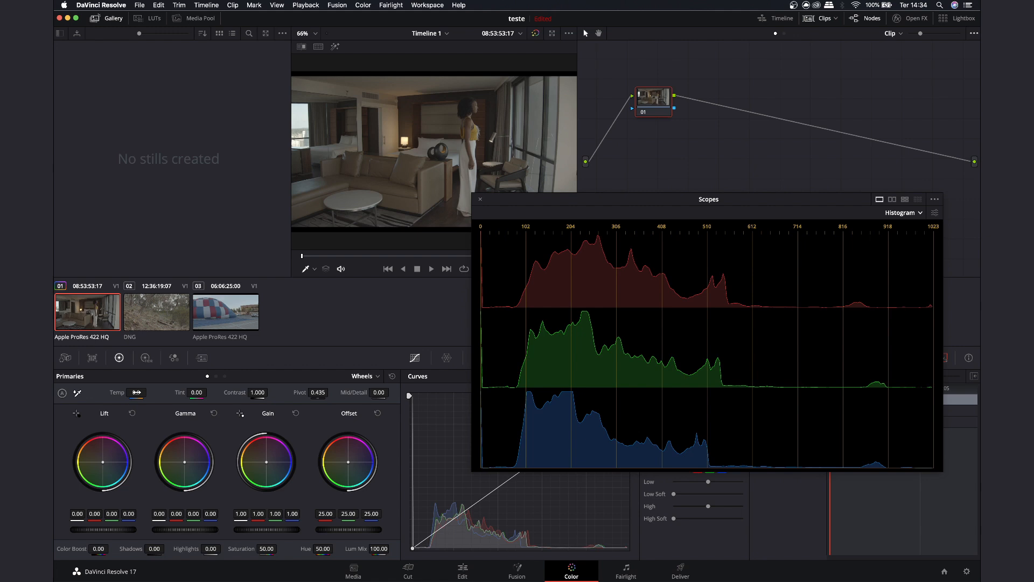
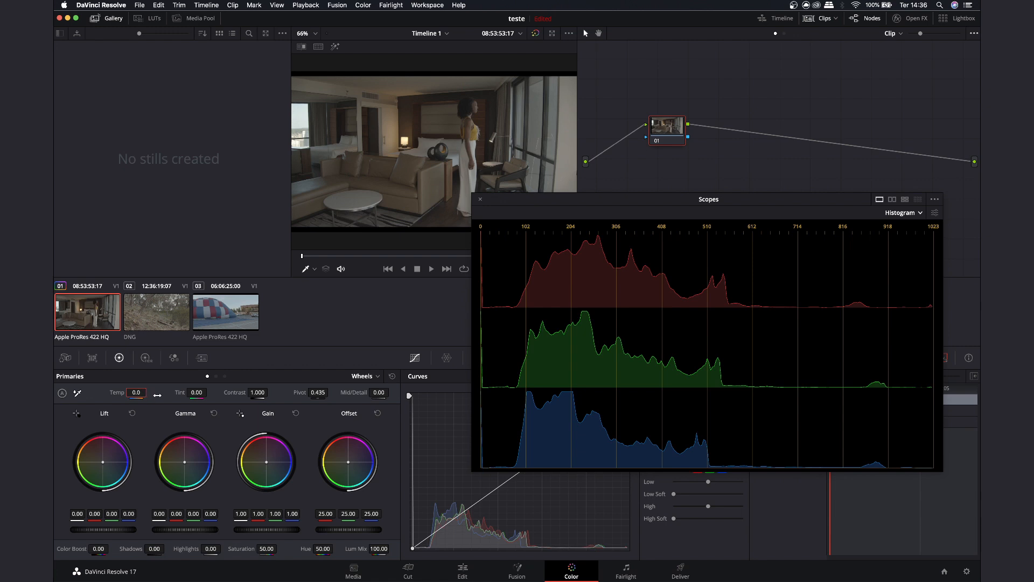
- Try shifting Temp and raising Tint to 47.50, return both to 0, and test a Contrast change
{"action": "left_click_drag", "start_coordinate": [138, 392], "coordinate": [207, 392]}
{"action": "double_click", "coordinate": [135, 393]}
{"action": "type", "text": "0"}
{"action": "key", "text": "Tab"}
{"action": "left_click_drag", "start_coordinate": [199, 392], "coordinate": [209, 392]}
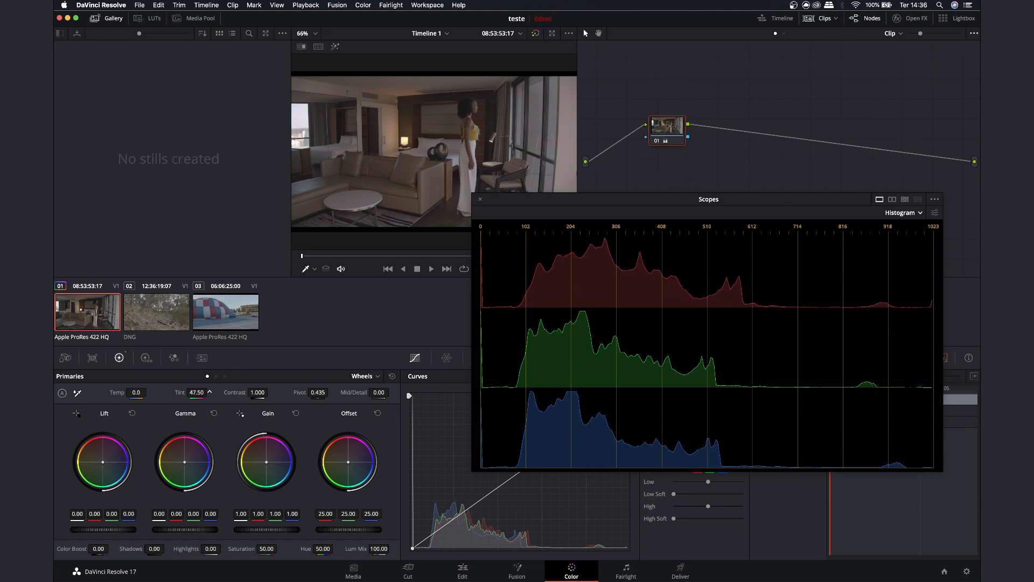
{"action": "left_click", "coordinate": [194, 394]}
{"action": "type", "text": "0"}
{"action": "left_click_drag", "start_coordinate": [259, 393], "coordinate": [277, 392]}
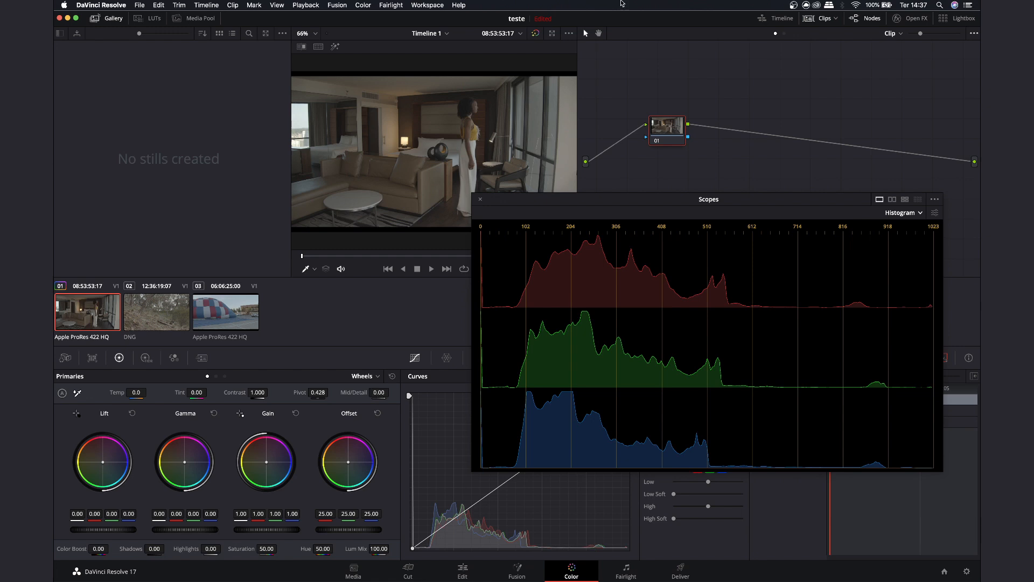
- Magnify the viewer to 211% on the woman, try a Mid/Detail change, and return it to 0
{"action": "scroll", "coordinate": [474, 125], "scroll_direction": "up", "scroll_amount": 5}
{"action": "scroll", "coordinate": [474, 125], "scroll_direction": "up", "scroll_amount": 1}
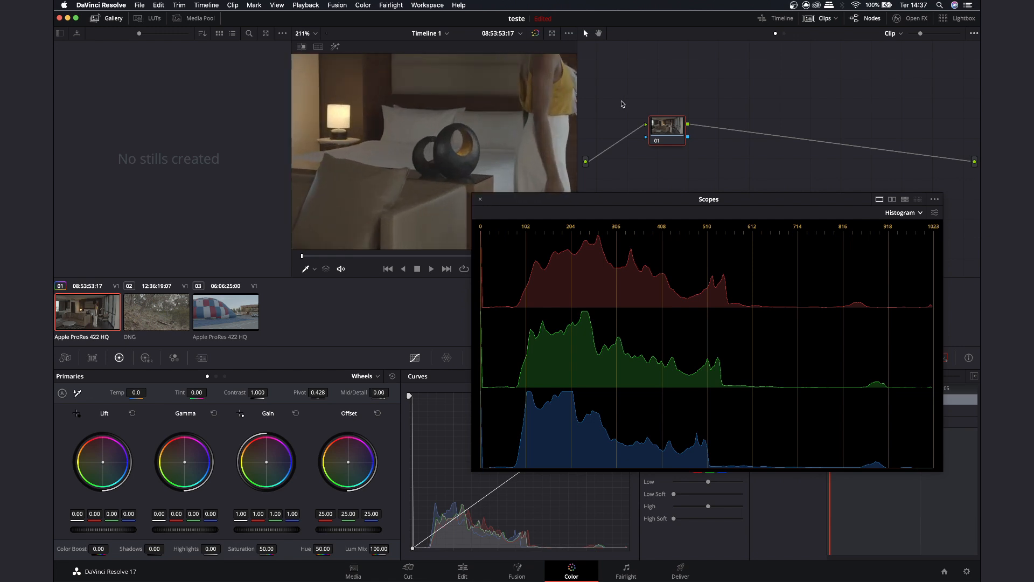
{"action": "left_click_drag", "start_coordinate": [542, 107], "coordinate": [409, 165]}
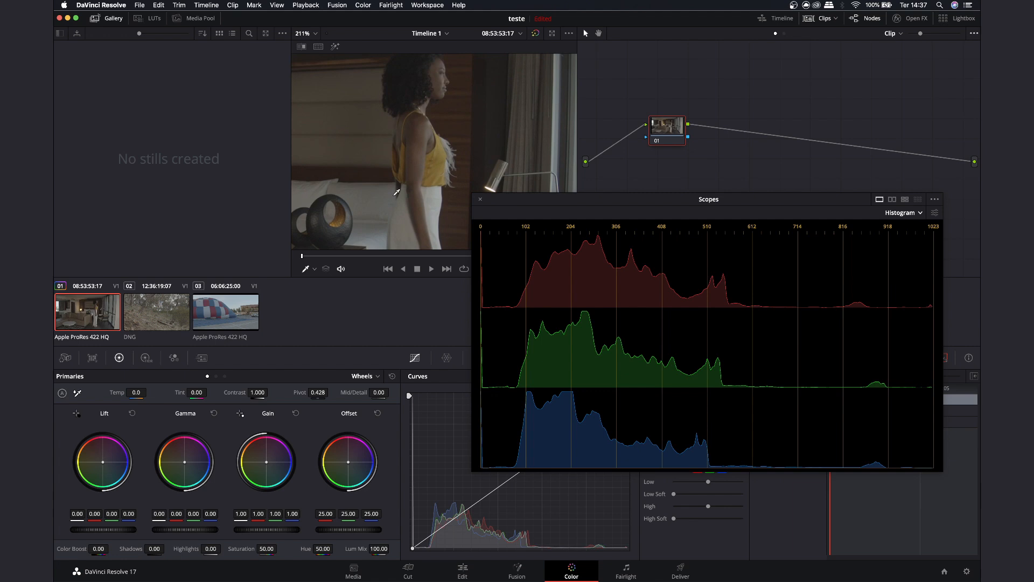
{"action": "left_click_drag", "start_coordinate": [382, 393], "coordinate": [502, 373]}
{"action": "left_click", "coordinate": [377, 393]}
{"action": "type", "text": "0"}
{"action": "key", "text": "Return"}
- Set the Primaries Shadows to -25.00 and return the viewer zoom to 66%
{"action": "left_click_drag", "start_coordinate": [99, 548], "coordinate": [149, 548]}
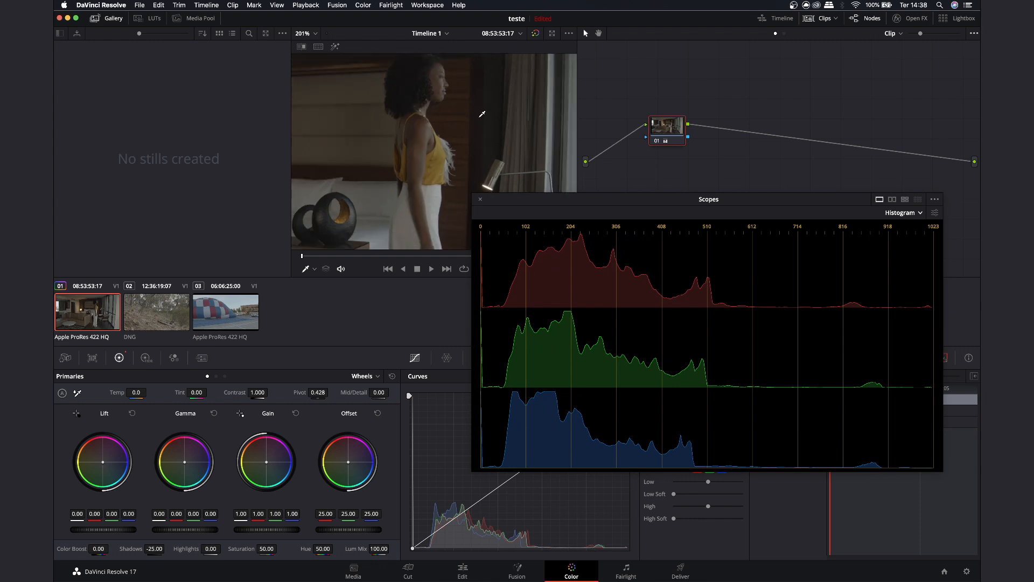
{"action": "left_click", "coordinate": [304, 33]}
{"action": "left_click", "coordinate": [313, 49]}
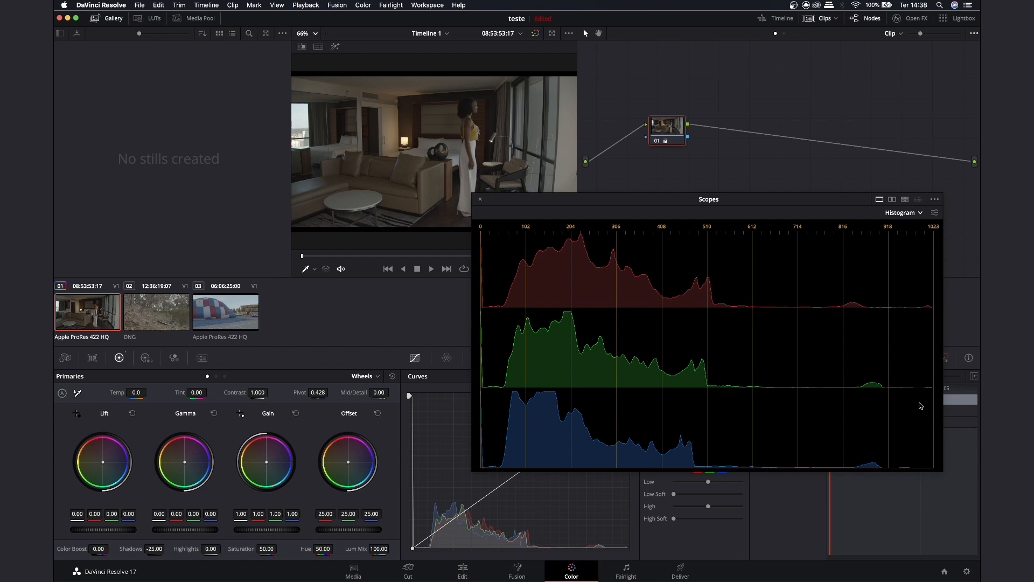
- Try Primaries Highlights at -4.50 and 97.00, set it to 15.00, and check the image full screen
{"action": "mouse_move", "coordinate": [210, 548]}
{"action": "left_mouse_down"}
{"action": "mouse_move", "coordinate": [227, 548]}
{"action": "mouse_move", "coordinate": [209, 550]}
{"action": "left_mouse_up"}
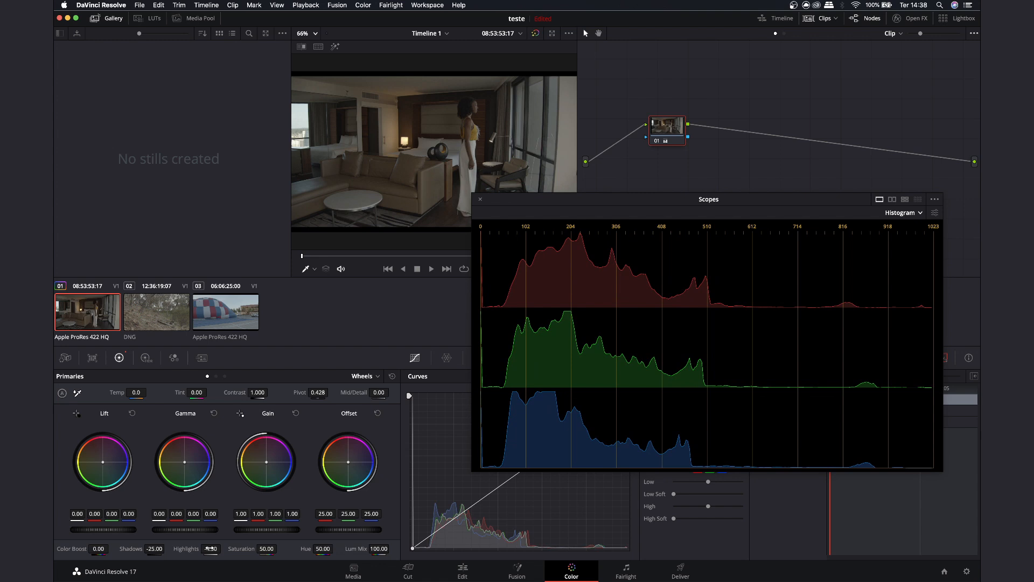
{"action": "left_click_drag", "start_coordinate": [829, 200], "coordinate": [781, 205]}
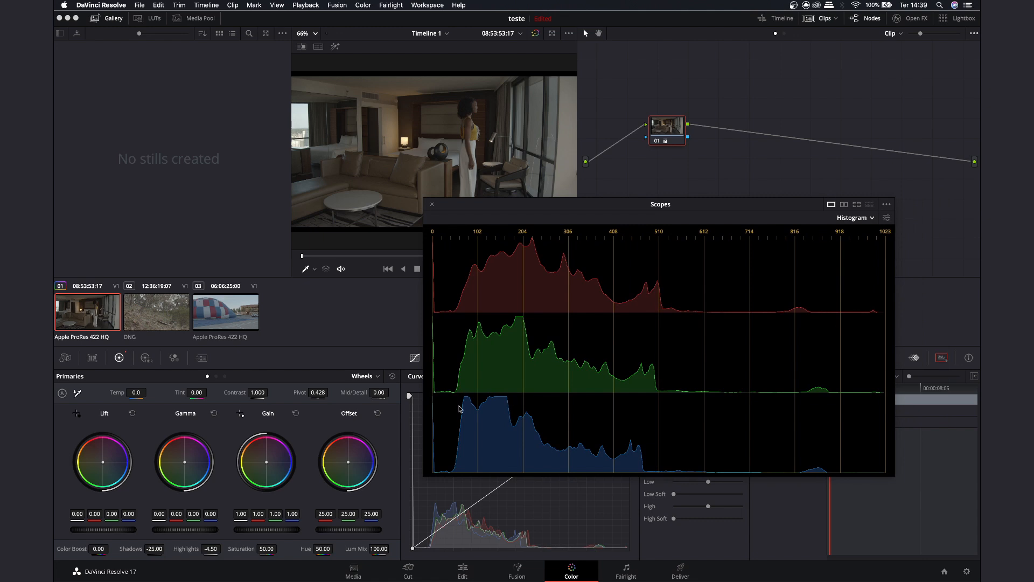
{"action": "left_click_drag", "start_coordinate": [211, 548], "coordinate": [217, 546]}
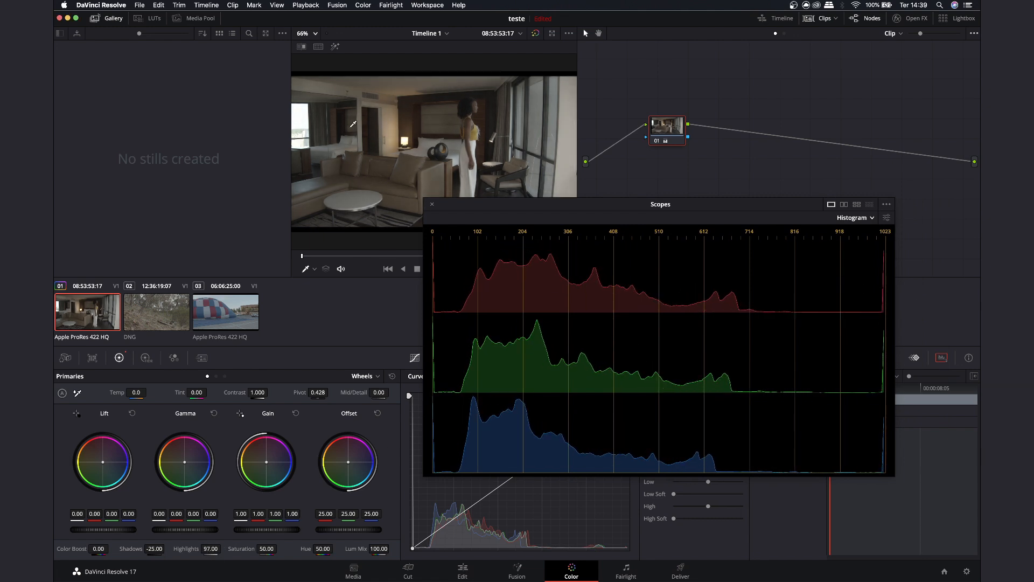
{"action": "key", "text": "super+f"}
{"action": "key", "text": "Escape"}
{"action": "mouse_move", "coordinate": [211, 548]}
{"action": "left_mouse_down"}
{"action": "mouse_move", "coordinate": [224, 548]}
{"action": "mouse_move", "coordinate": [210, 548]}
{"action": "left_mouse_up"}
{"action": "key", "text": "super+f"}
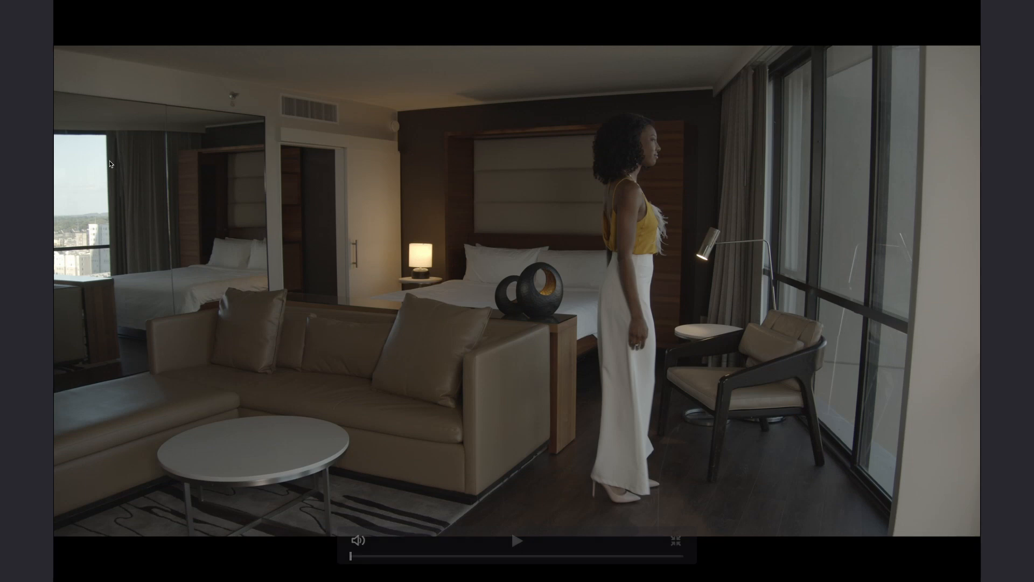
{"action": "key", "text": "Escape"}
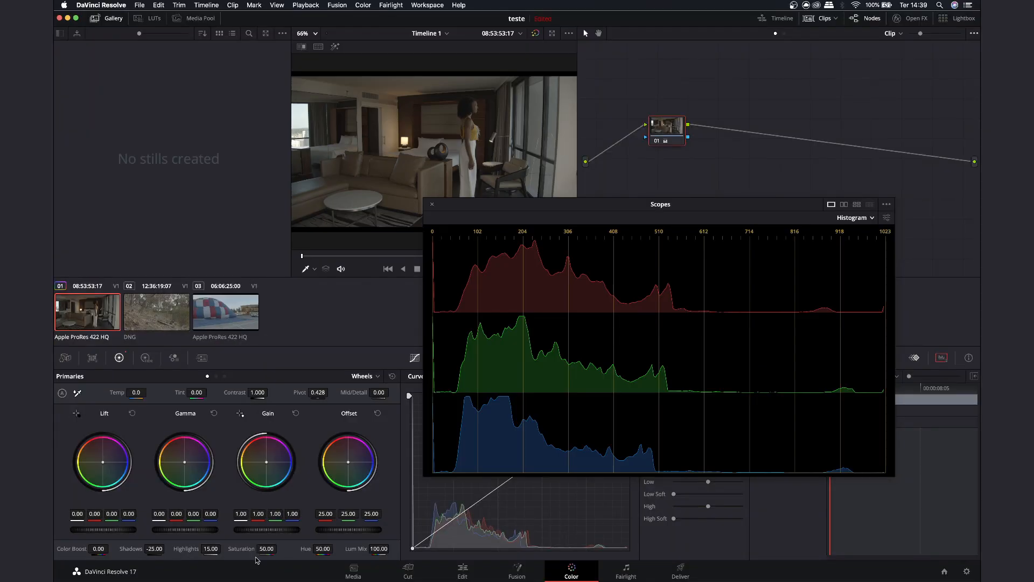
- Try Saturation at 91.60 and 0, and bring it back to 50.00
{"action": "left_click_drag", "start_coordinate": [267, 550], "coordinate": [306, 547]}
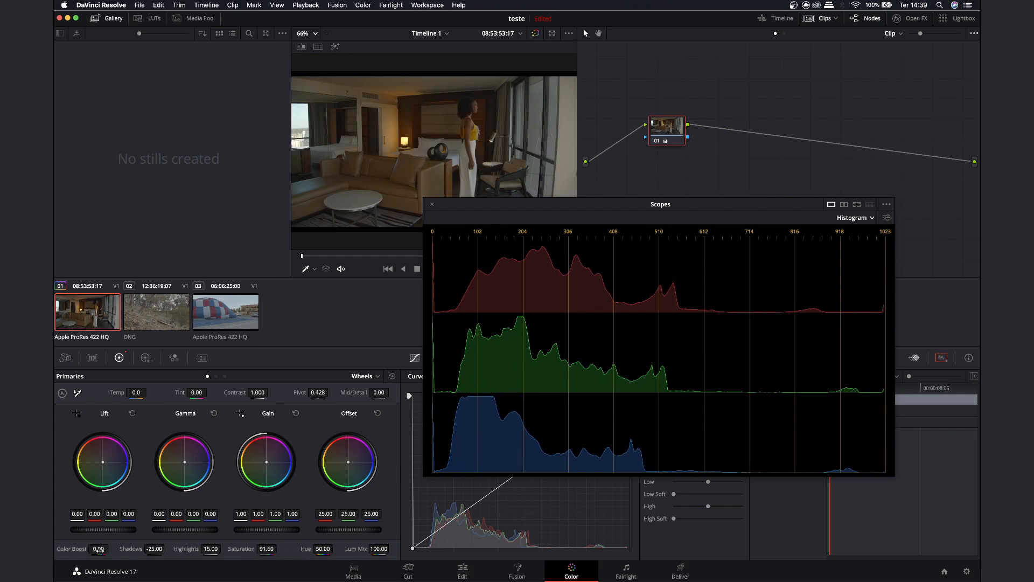
{"action": "left_click", "coordinate": [270, 549]}
{"action": "type", "text": "0"}
{"action": "key", "text": "Return"}
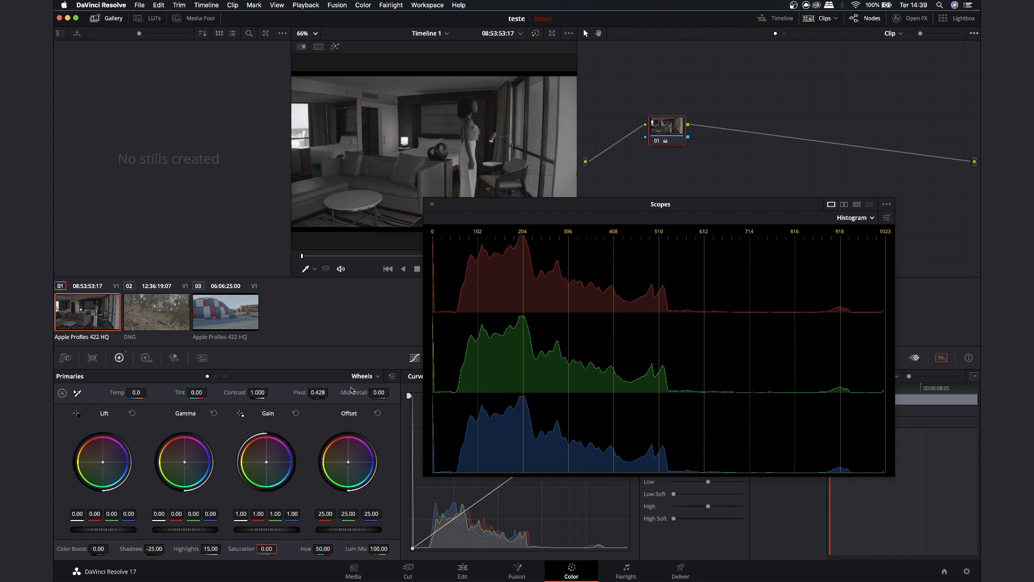
{"action": "double_click", "coordinate": [268, 550]}
{"action": "type", "text": "1"}
{"action": "key", "text": "Return"}
{"action": "left_click_drag", "start_coordinate": [267, 548], "coordinate": [382, 537]}
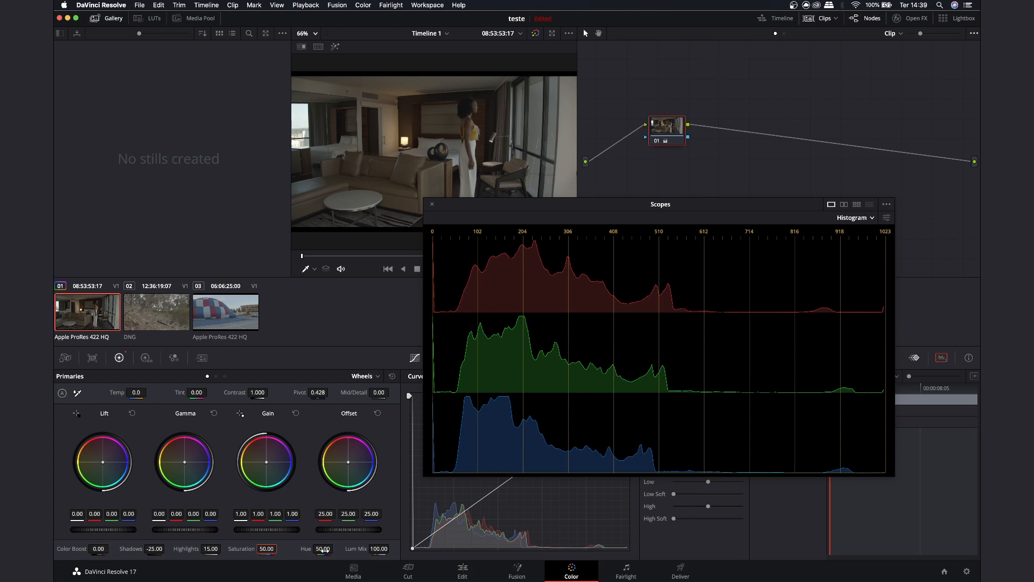
- Try a Hue of 53.40, reset it to 50.00, and close the floating Scopes window
{"action": "mouse_move", "coordinate": [323, 550]}
{"action": "left_mouse_down"}
{"action": "mouse_move", "coordinate": [304, 550]}
{"action": "mouse_move", "coordinate": [328, 550]}
{"action": "left_mouse_up"}
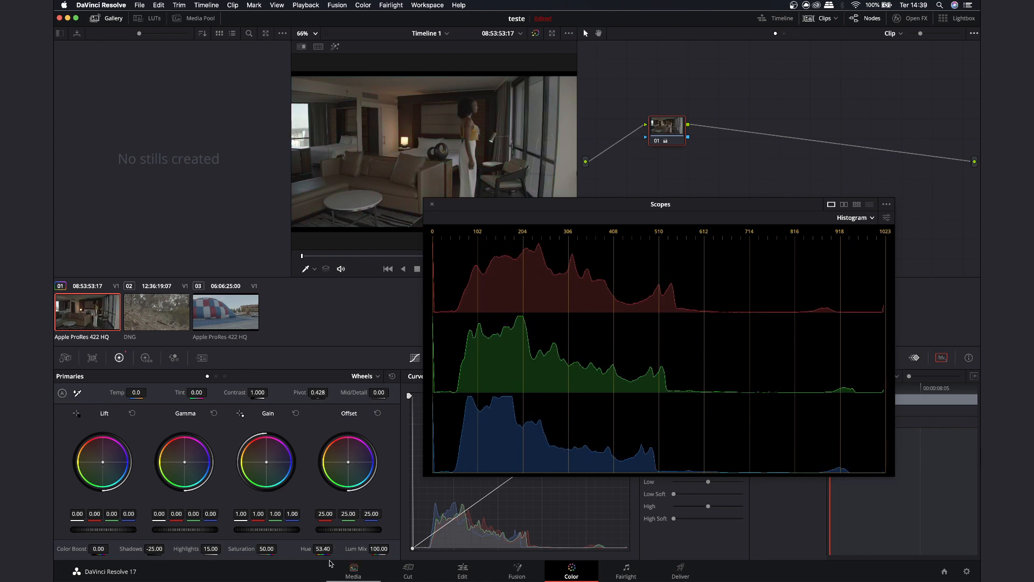
{"action": "double_click", "coordinate": [323, 548]}
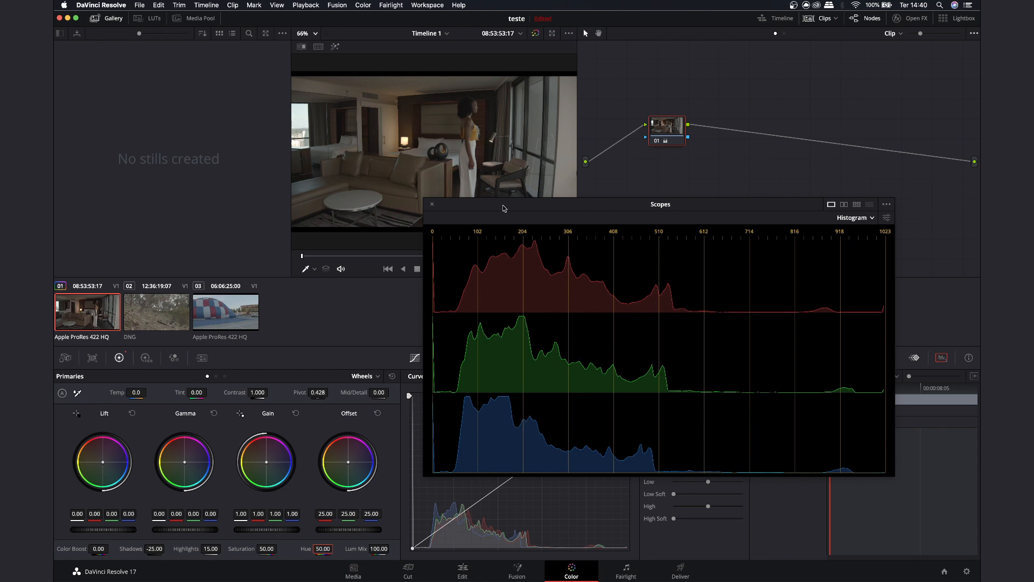
{"action": "left_click", "coordinate": [432, 204]}
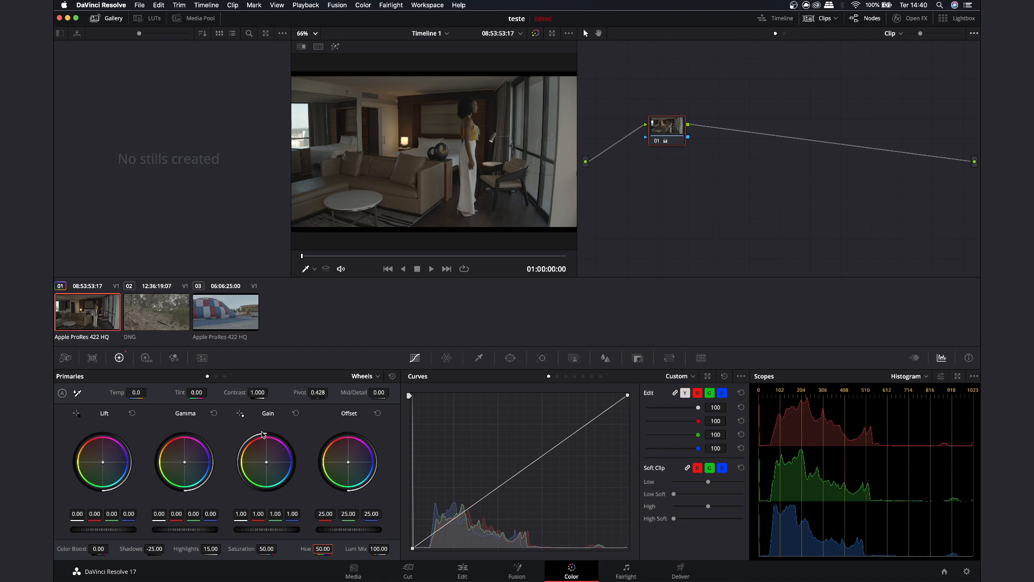
- Compare Camera Raw availability on the ProRes and DNG clips, and set the DNG clip's Decode Using option to Clip
{"action": "left_click", "coordinate": [166, 317]}
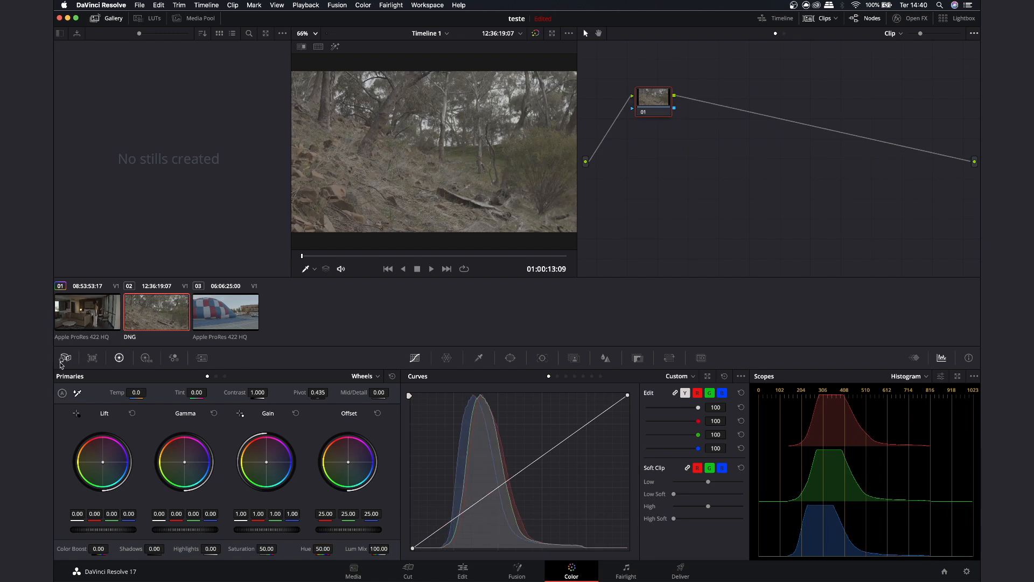
{"action": "left_click", "coordinate": [64, 357]}
{"action": "left_click", "coordinate": [97, 323]}
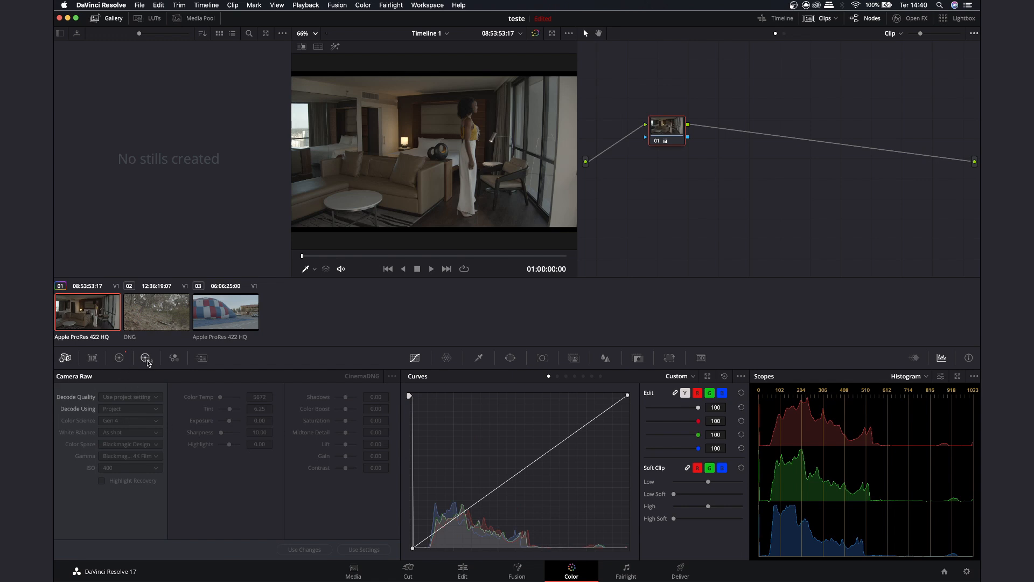
{"action": "left_click", "coordinate": [155, 324]}
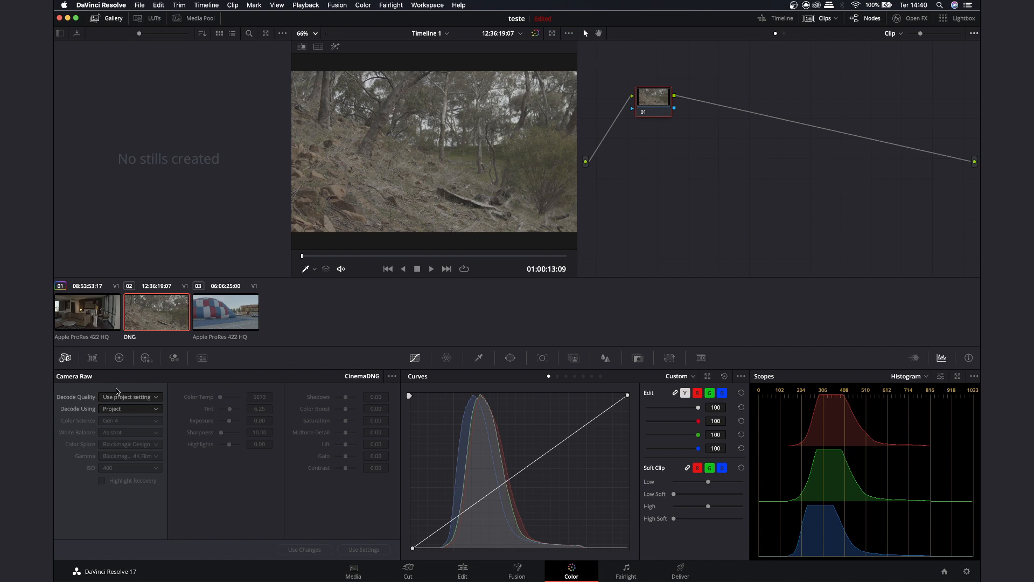
{"action": "left_click", "coordinate": [127, 412]}
{"action": "left_click", "coordinate": [126, 450]}
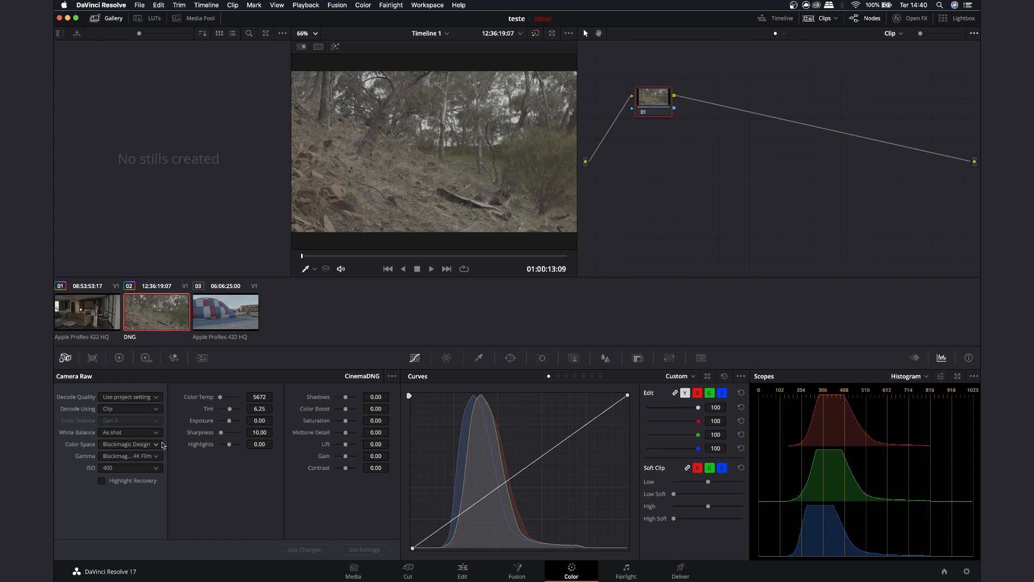
- Try a Camera Raw Color Temp of 11384 on the DNG clip and set its White Balance to Daylight
{"action": "left_click_drag", "start_coordinate": [221, 396], "coordinate": [226, 408]}
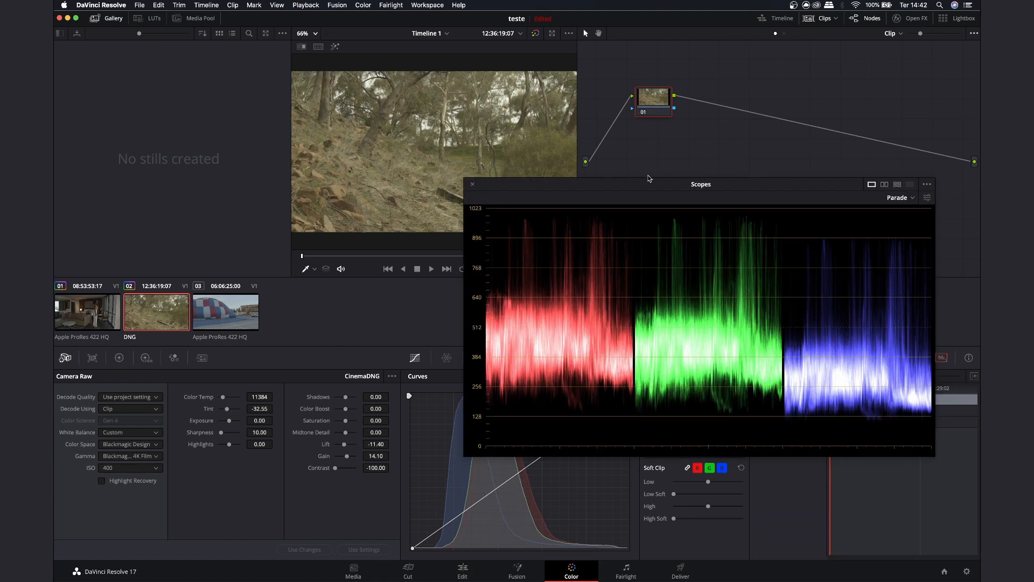
{"action": "left_click_drag", "start_coordinate": [638, 189], "coordinate": [621, 184]}
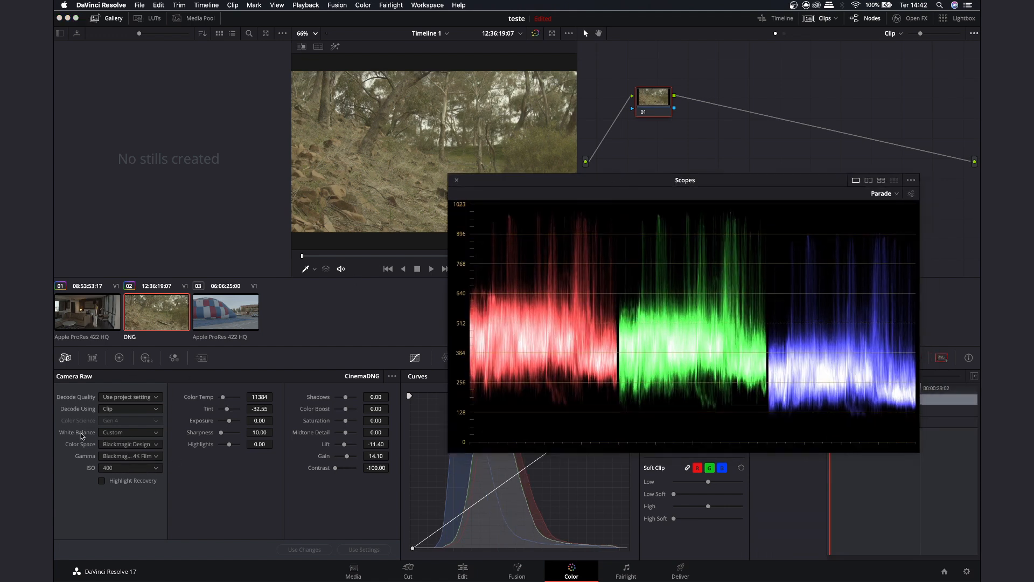
{"action": "left_click", "coordinate": [126, 432]}
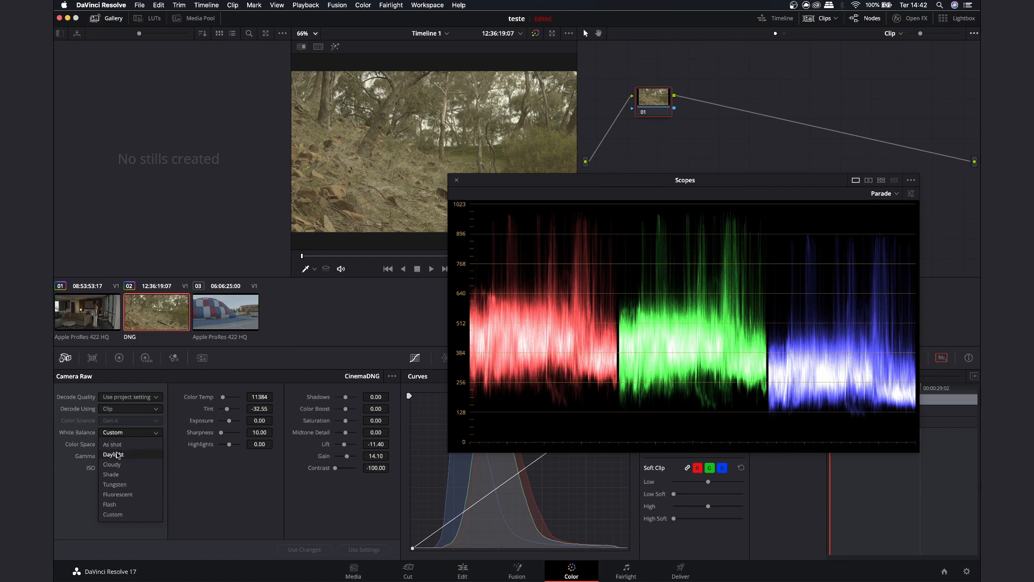
{"action": "left_click", "coordinate": [129, 455]}
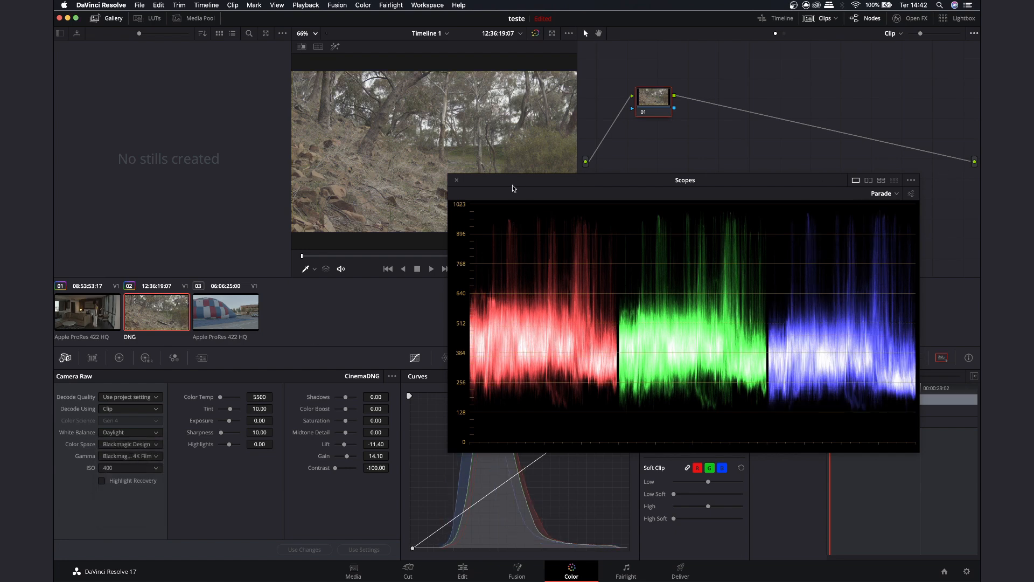
- Close the floating Scopes window and reset the DNG clip's Camera Raw settings
{"action": "left_click", "coordinate": [456, 180]}
{"action": "left_click", "coordinate": [391, 376]}
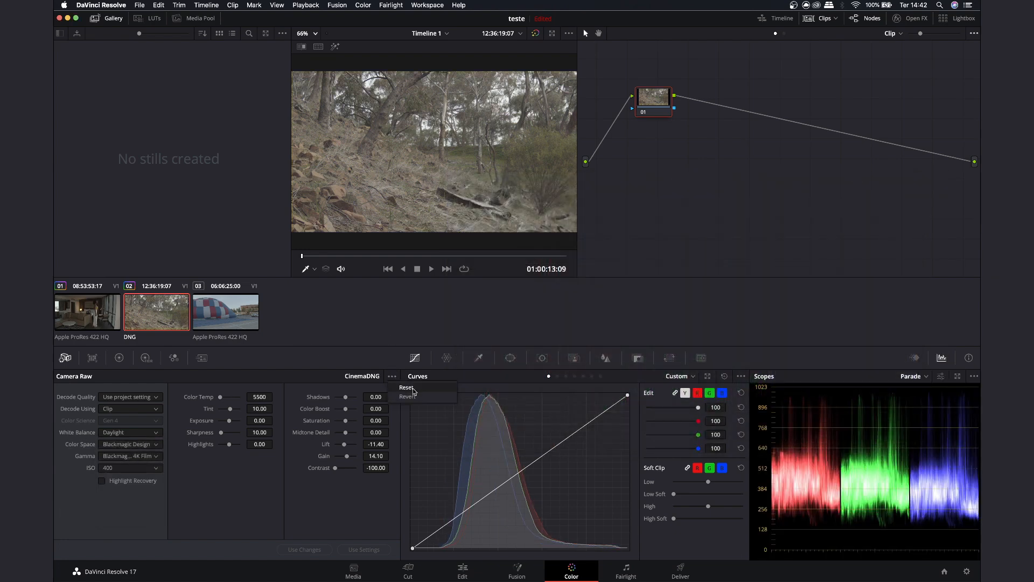
{"action": "left_click", "coordinate": [412, 388]}
- Try the Cloudy white balance on the DNG clip and set White Balance to Tungsten
{"action": "left_click", "coordinate": [133, 432]}
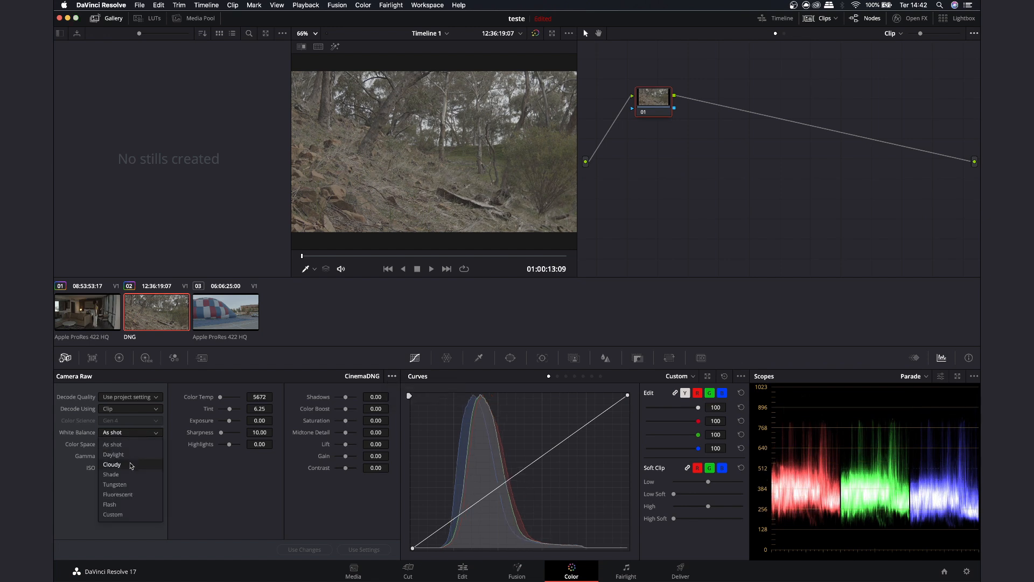
{"action": "left_click", "coordinate": [130, 465]}
{"action": "left_click", "coordinate": [125, 434]}
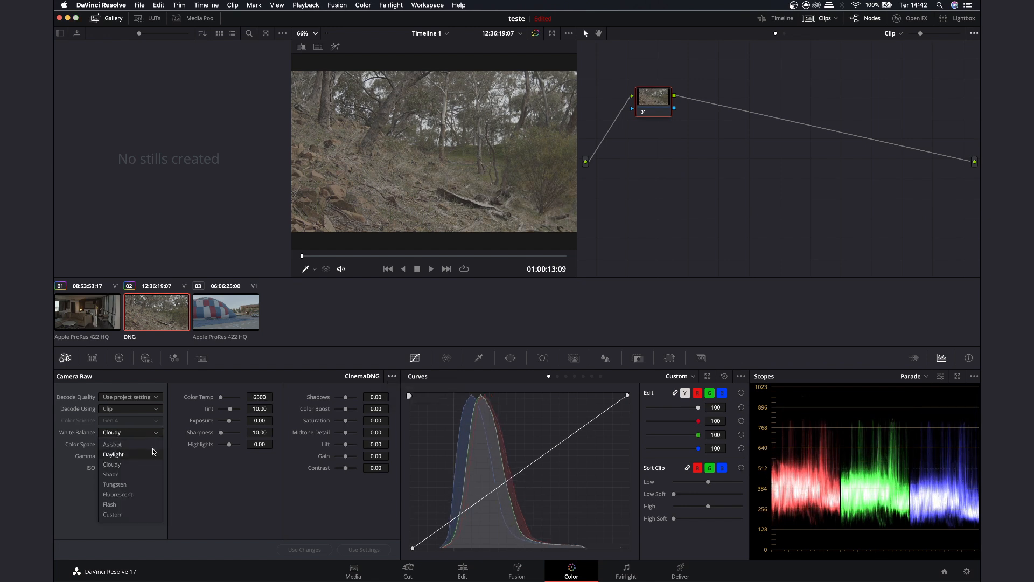
{"action": "left_click", "coordinate": [138, 484]}
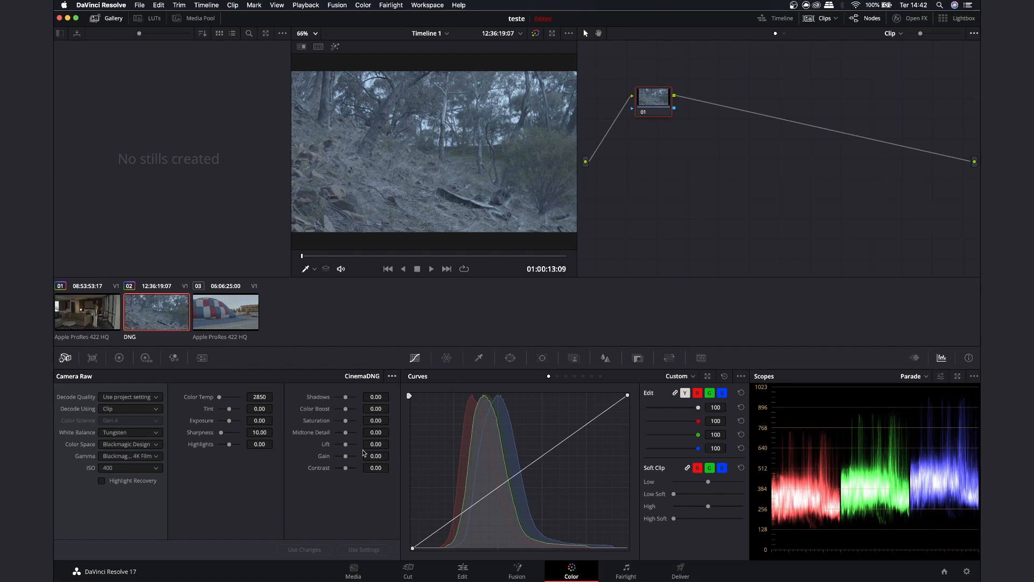
- Check the Color Space options and try the Blackmagic Design Video gamma on the DNG clip
{"action": "left_click", "coordinate": [119, 447]}
{"action": "left_click", "coordinate": [137, 456]}
{"action": "left_click", "coordinate": [126, 447]}
{"action": "left_click", "coordinate": [126, 476]}
{"action": "left_click", "coordinate": [126, 456]}
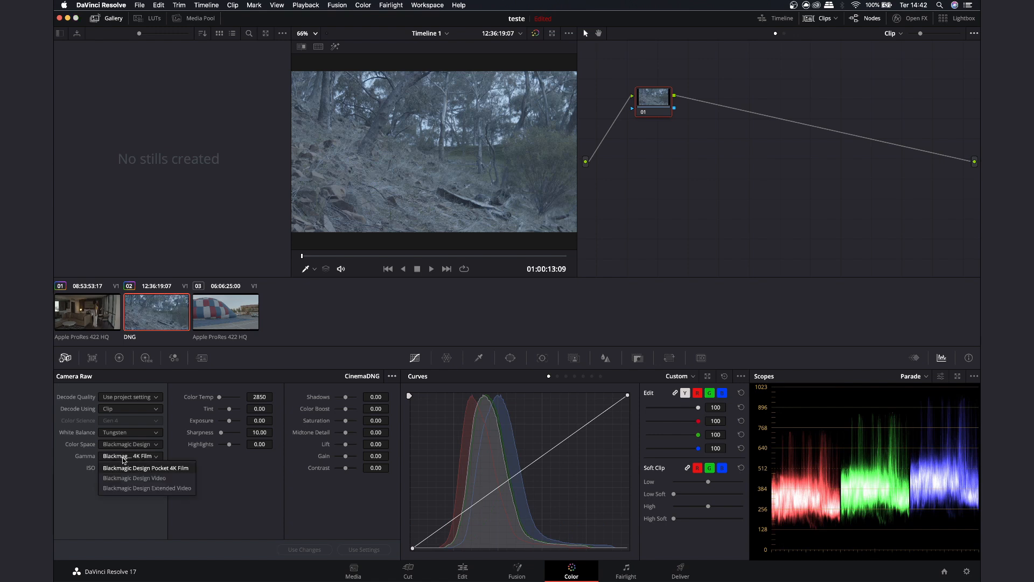
{"action": "left_click", "coordinate": [173, 479]}
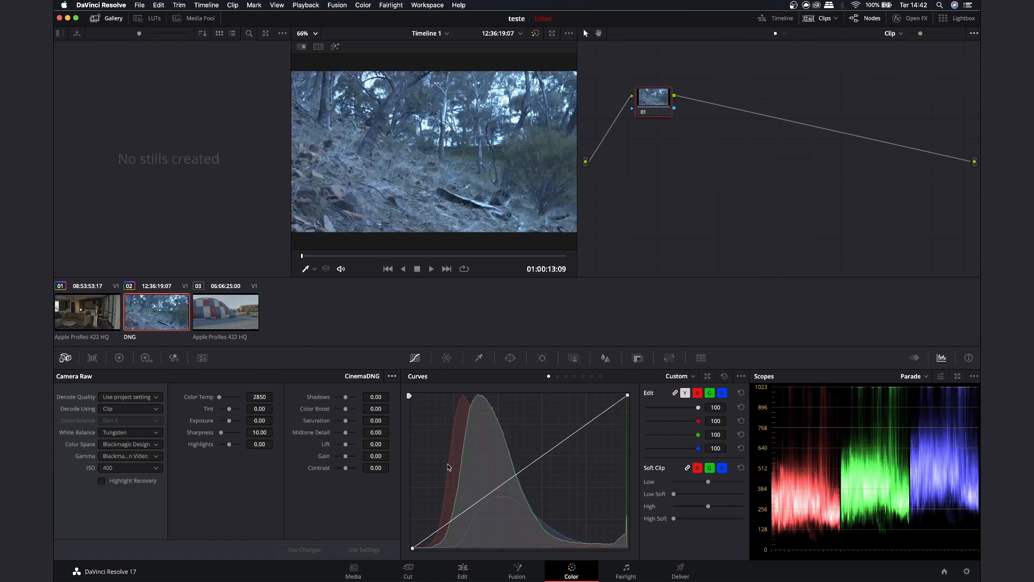
- Try lowering the Custom curve's white point, restore it, and test the black point
{"action": "left_click_drag", "start_coordinate": [633, 397], "coordinate": [634, 434]}
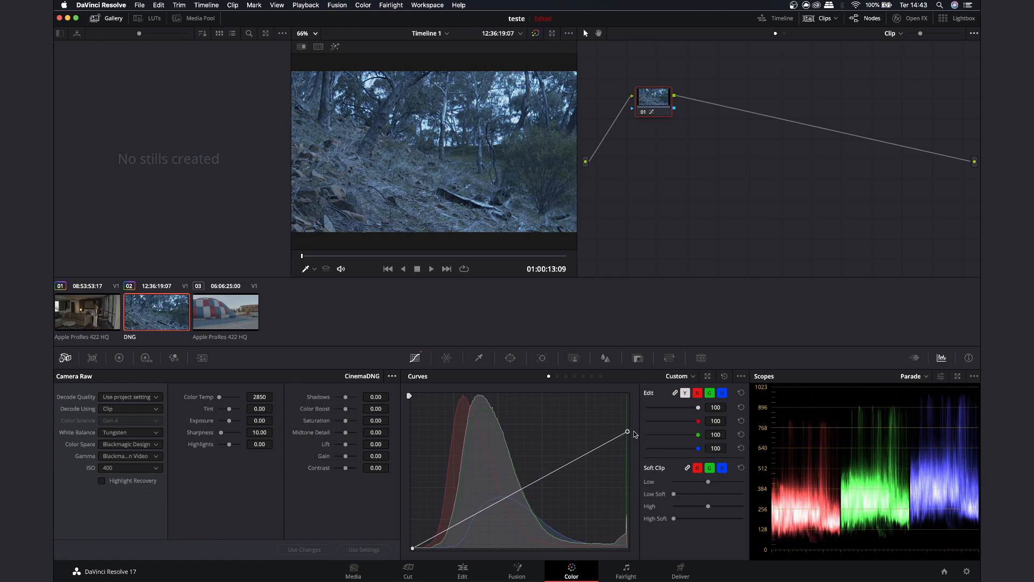
{"action": "left_click_drag", "start_coordinate": [634, 434], "coordinate": [640, 398]}
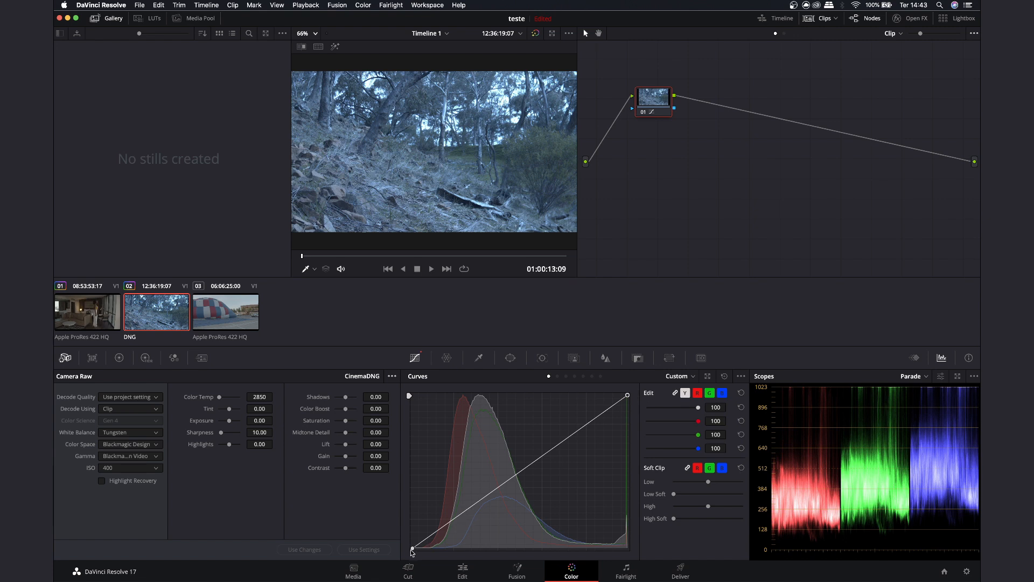
{"action": "mouse_move", "coordinate": [413, 549]}
{"action": "left_mouse_down"}
{"action": "mouse_move", "coordinate": [439, 551]}
{"action": "mouse_move", "coordinate": [413, 548]}
{"action": "left_mouse_up"}
- Set the DNG clip's Gamma to Blackmagic Design Extended Video and check the available ISO values
{"action": "left_click", "coordinate": [135, 456]}
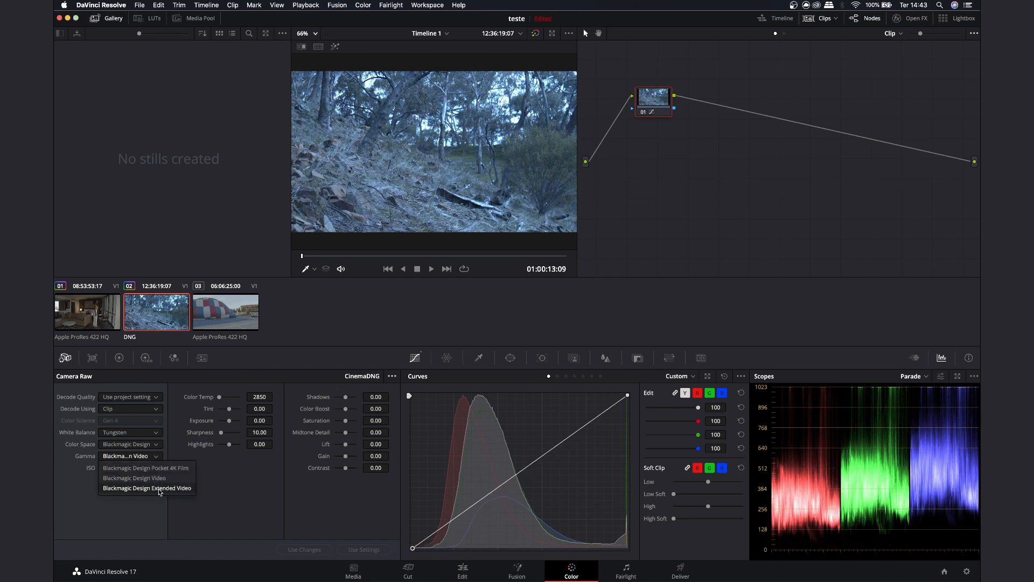
{"action": "left_click", "coordinate": [159, 489]}
{"action": "left_click", "coordinate": [137, 456]}
{"action": "left_click", "coordinate": [100, 495]}
{"action": "left_click", "coordinate": [118, 468]}
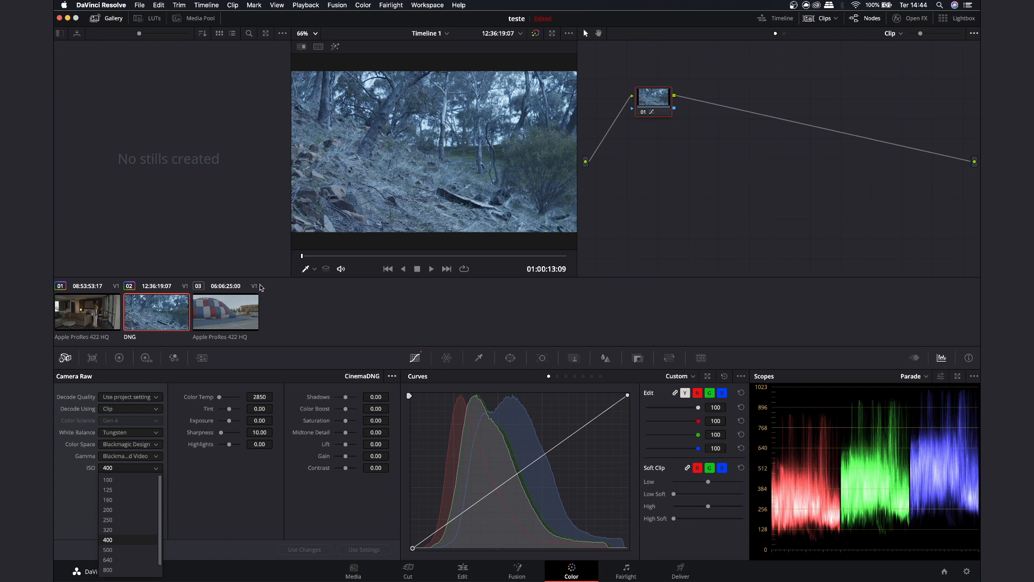
{"action": "left_click", "coordinate": [218, 313]}
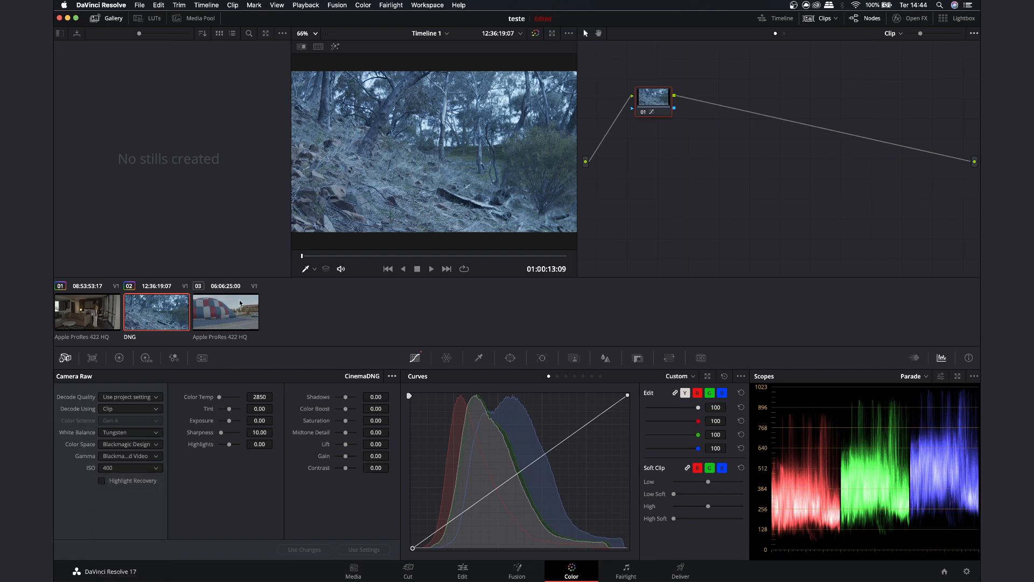
- Show the balloon clip at 01:01:05:15 with the Primaries wheels open
{"action": "left_click", "coordinate": [244, 295]}
{"action": "left_click_drag", "start_coordinate": [315, 257], "coordinate": [362, 257]}
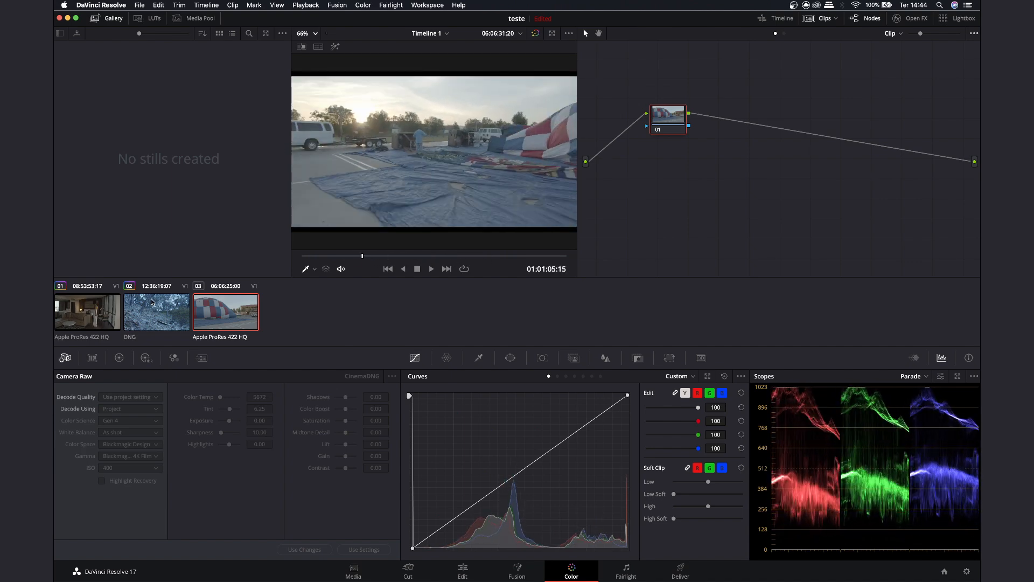
{"action": "left_click", "coordinate": [119, 358]}
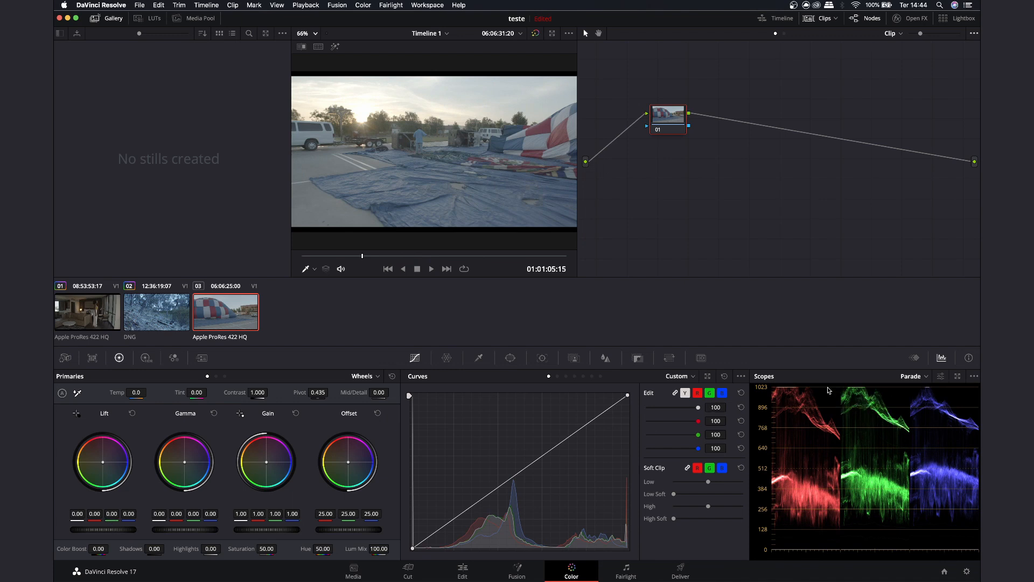
- Try a brighter Gain on the balloon clip, set it to 0.95, and check both versions full screen
{"action": "left_click_drag", "start_coordinate": [290, 532], "coordinate": [258, 532]}
{"action": "key", "text": "super+f"}
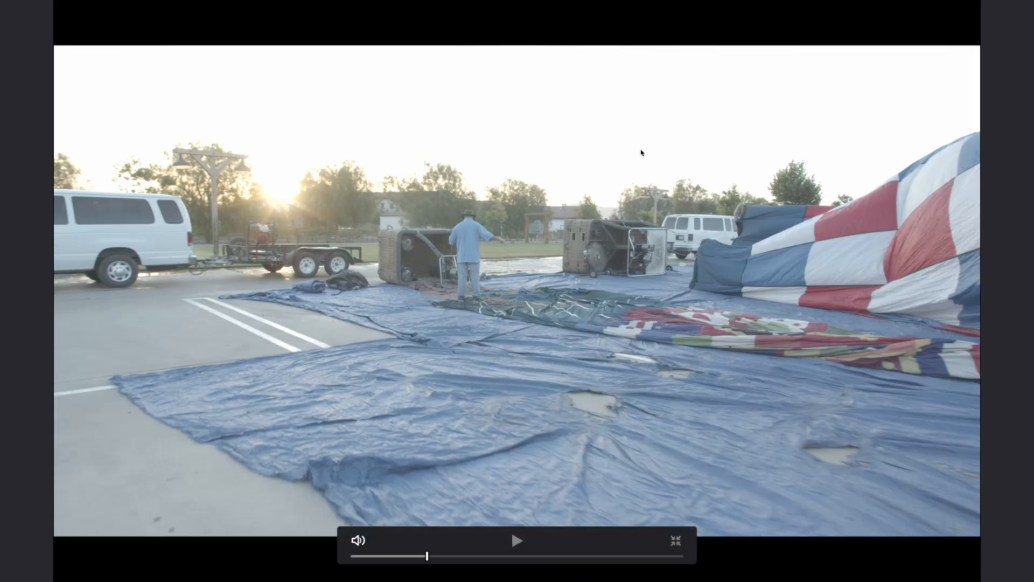
{"action": "key", "text": "super+f"}
{"action": "mouse_move", "coordinate": [286, 529]}
{"action": "left_mouse_down"}
{"action": "mouse_move", "coordinate": [242, 530]}
{"action": "mouse_move", "coordinate": [277, 531]}
{"action": "left_mouse_up"}
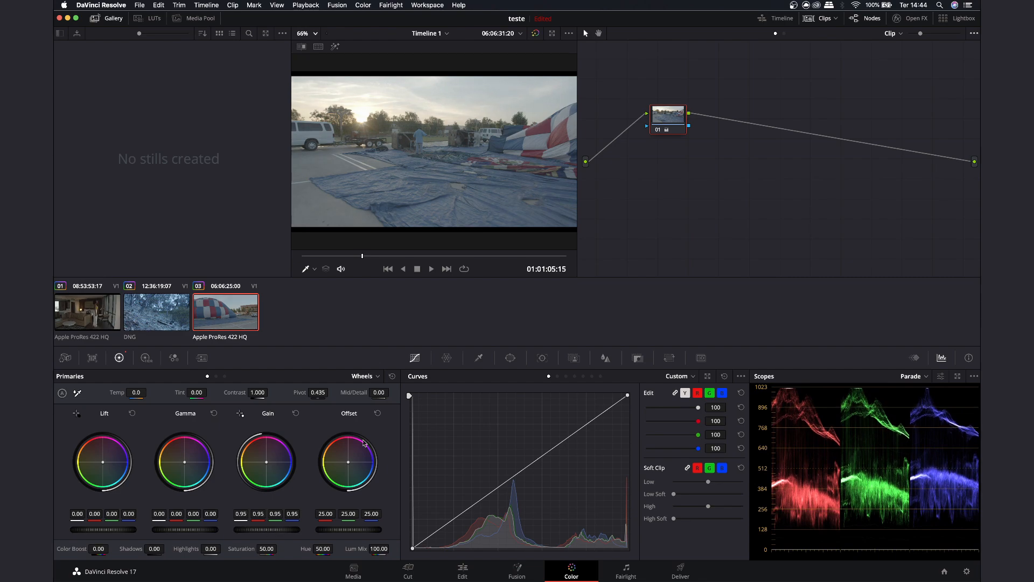
{"action": "key", "text": "super+f"}
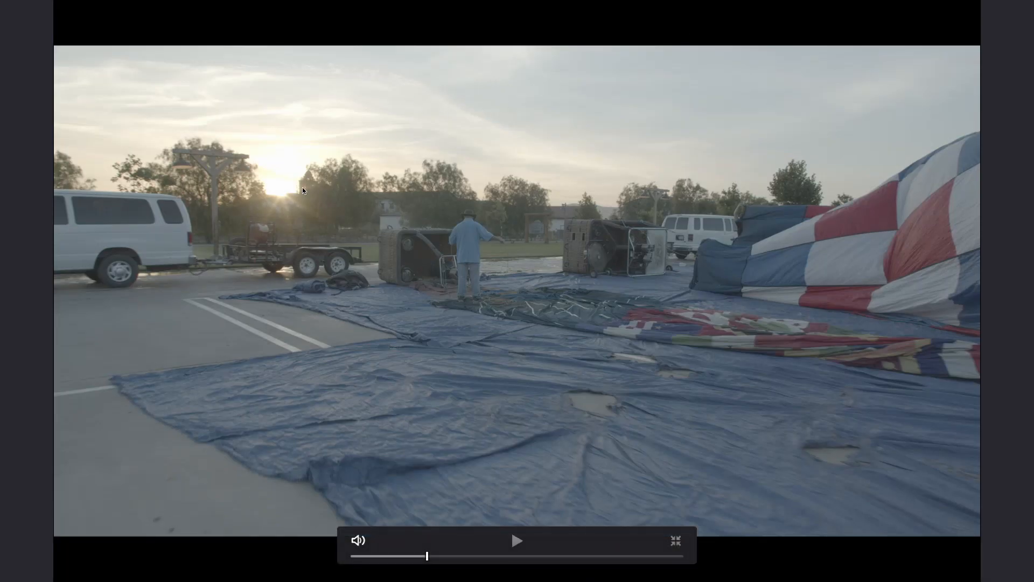
{"action": "key", "text": "super+f"}
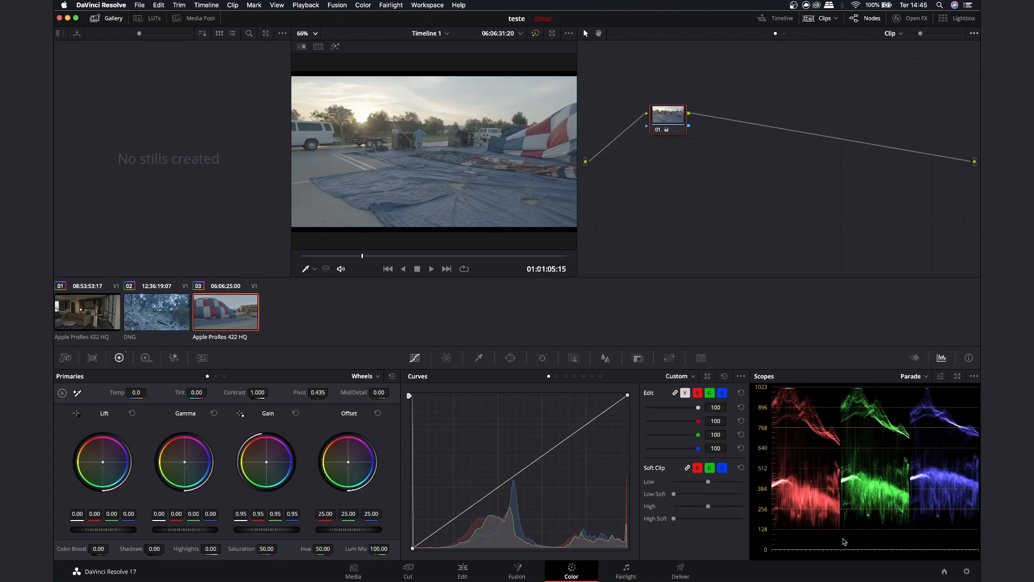
- Set the balloon clip's Lift to -0.08 and Gamma to -0.05, checking the image full screen
{"action": "left_click_drag", "start_coordinate": [124, 531], "coordinate": [79, 530]}
{"action": "mouse_move", "coordinate": [203, 531]}
{"action": "left_mouse_down"}
{"action": "mouse_move", "coordinate": [149, 531]}
{"action": "mouse_move", "coordinate": [213, 532]}
{"action": "left_mouse_up"}
{"action": "left_click_drag", "start_coordinate": [108, 530], "coordinate": [75, 530]}
{"action": "key", "text": "super+f"}
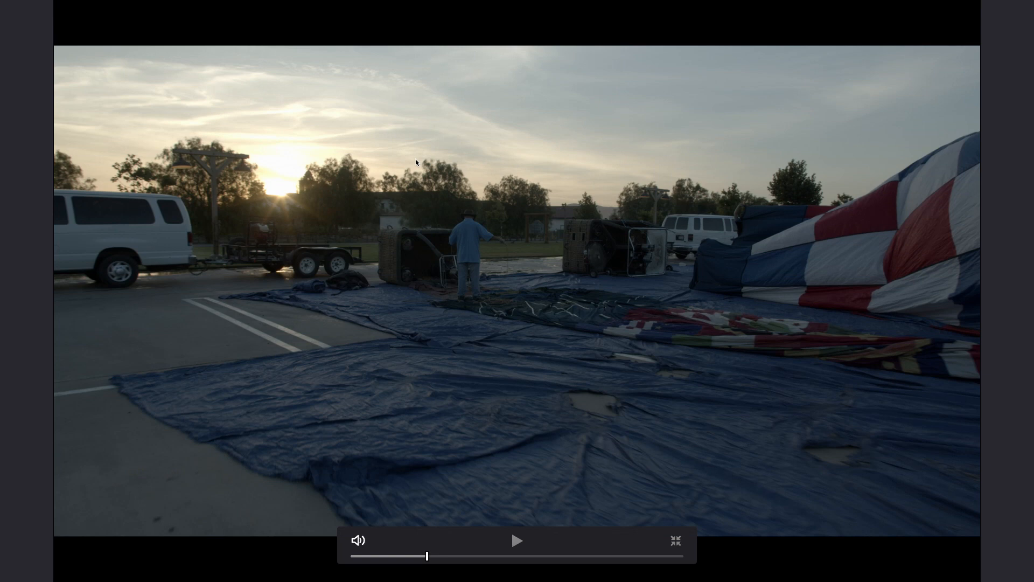
{"action": "key", "text": "super+f"}
{"action": "left_click_drag", "start_coordinate": [198, 534], "coordinate": [221, 533]}
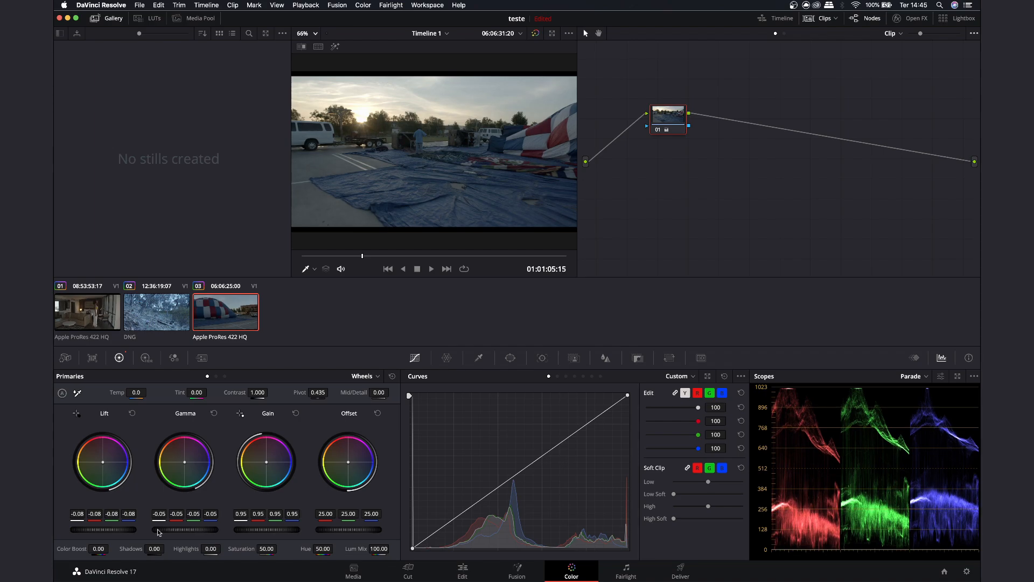
{"action": "key", "text": "super+f"}
{"action": "key", "text": "super+f"}
- Try moving the black point of the Custom curve with only the Y channel active
{"action": "left_click", "coordinate": [557, 376]}
{"action": "left_click", "coordinate": [549, 377]}
{"action": "mouse_move", "coordinate": [413, 548]}
{"action": "left_mouse_down"}
{"action": "mouse_move", "coordinate": [435, 555]}
{"action": "mouse_move", "coordinate": [402, 550]}
{"action": "left_mouse_up"}
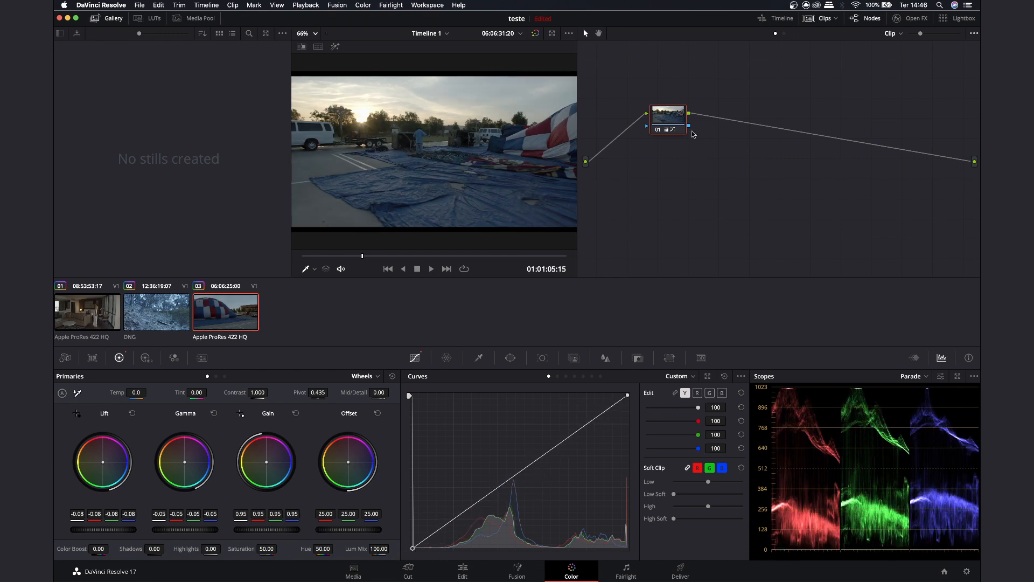
- Enlarge the viewer beside the node graph and switch the curves to Hue Vs Hue
{"action": "left_click_drag", "start_coordinate": [673, 124], "coordinate": [701, 149]}
{"action": "left_click", "coordinate": [557, 376]}
{"action": "left_click", "coordinate": [566, 376]}
{"action": "left_click", "coordinate": [549, 376]}
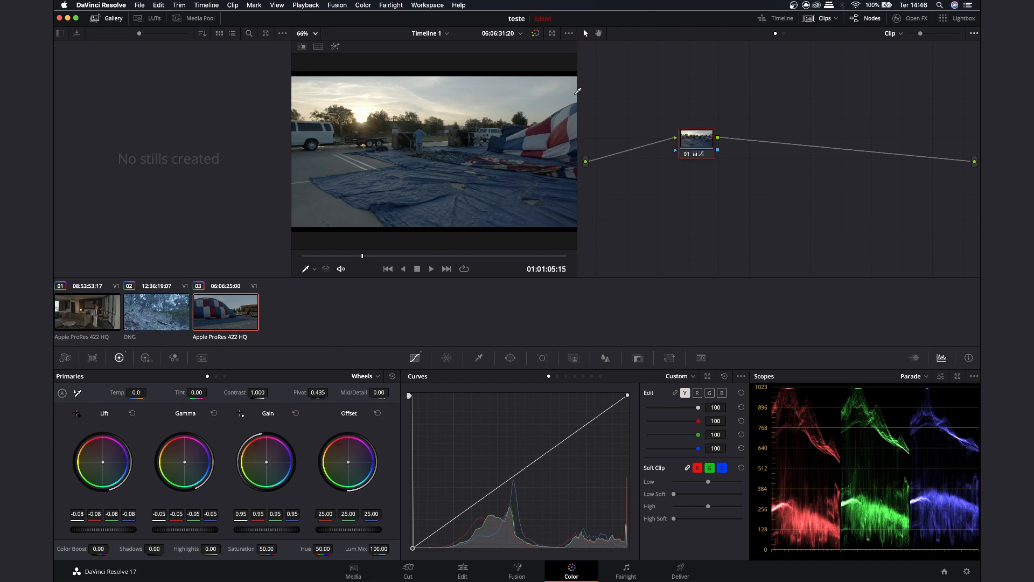
{"action": "left_click_drag", "start_coordinate": [577, 94], "coordinate": [645, 104]}
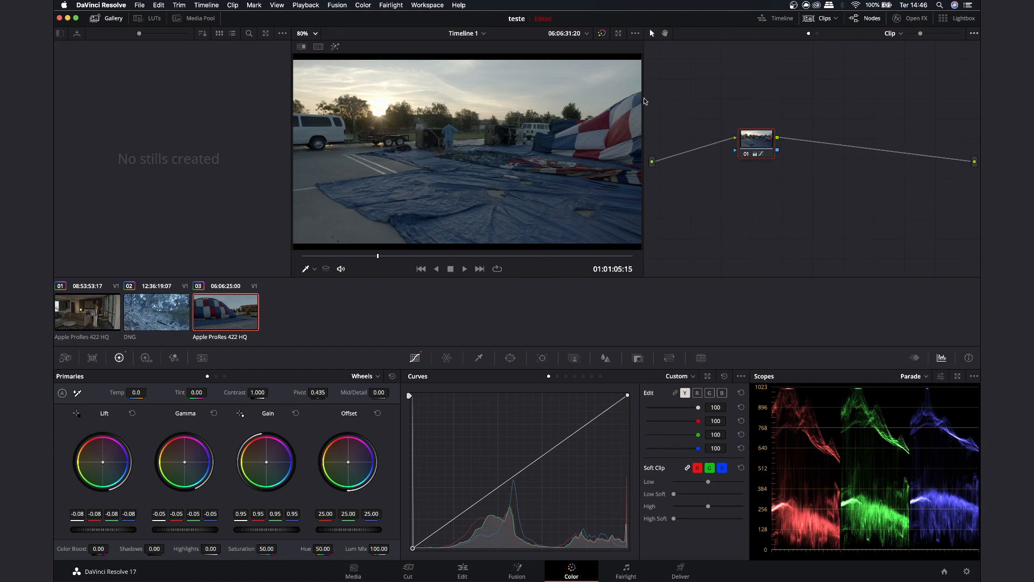
{"action": "left_click", "coordinate": [556, 376]}
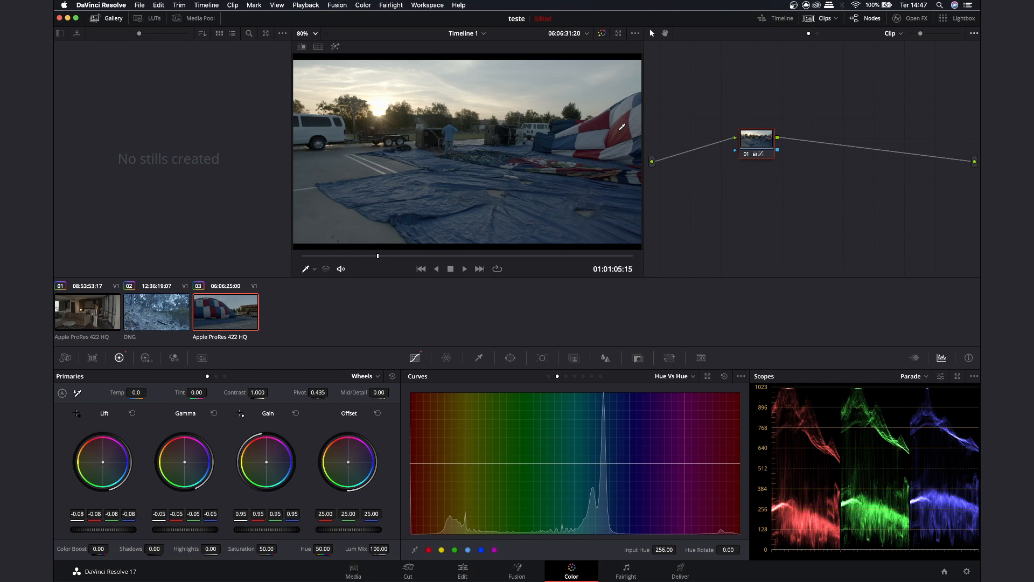
- Try shifting the blue tarp to purple on the Hue Vs Hue curve, and remove the added control points
{"action": "left_click_drag", "start_coordinate": [604, 464], "coordinate": [572, 463]}
{"action": "left_click", "coordinate": [415, 465]}
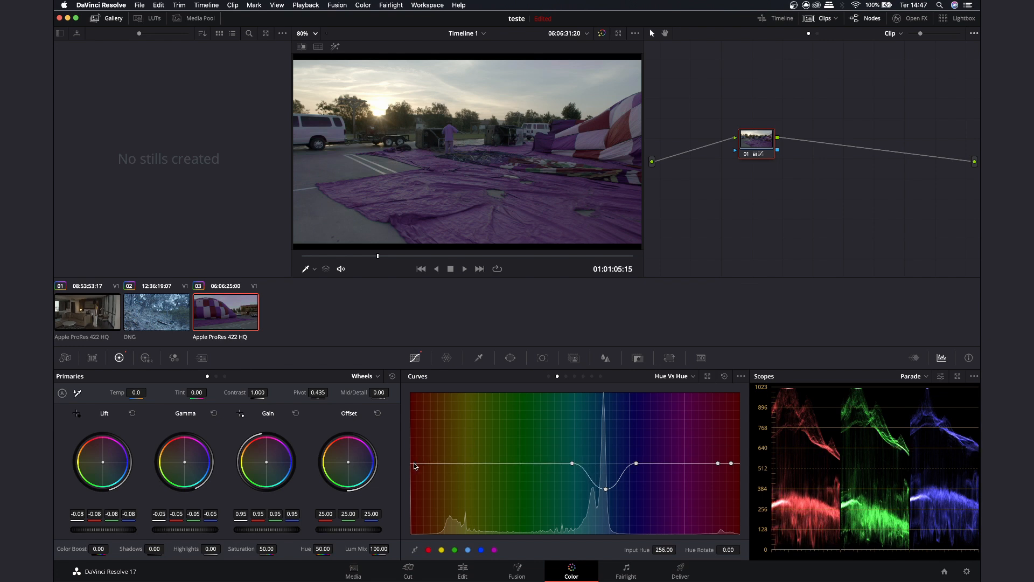
{"action": "right_click", "coordinate": [731, 464]}
{"action": "right_click", "coordinate": [718, 463]}
{"action": "right_click", "coordinate": [606, 489]}
{"action": "right_click", "coordinate": [636, 464]}
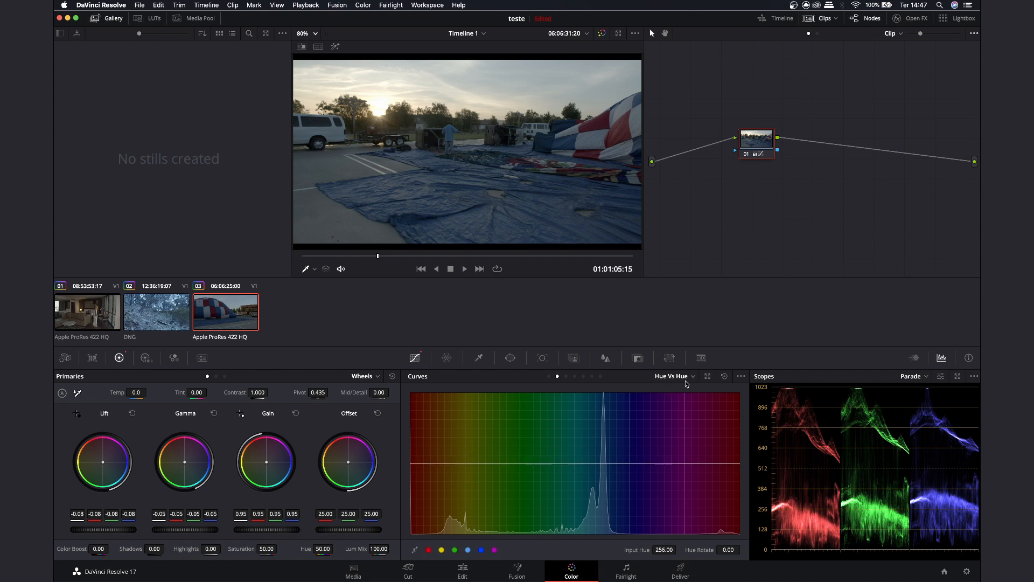
- Sample the blue tarp for the Hue Vs Hue curve, widen the affected range, and try a Hue Rotate of 32.78
{"action": "left_click", "coordinate": [454, 200]}
{"action": "left_click_drag", "start_coordinate": [604, 463], "coordinate": [607, 512]}
{"action": "left_click_drag", "start_coordinate": [617, 463], "coordinate": [577, 464]}
{"action": "left_click_drag", "start_coordinate": [608, 511], "coordinate": [607, 465]}
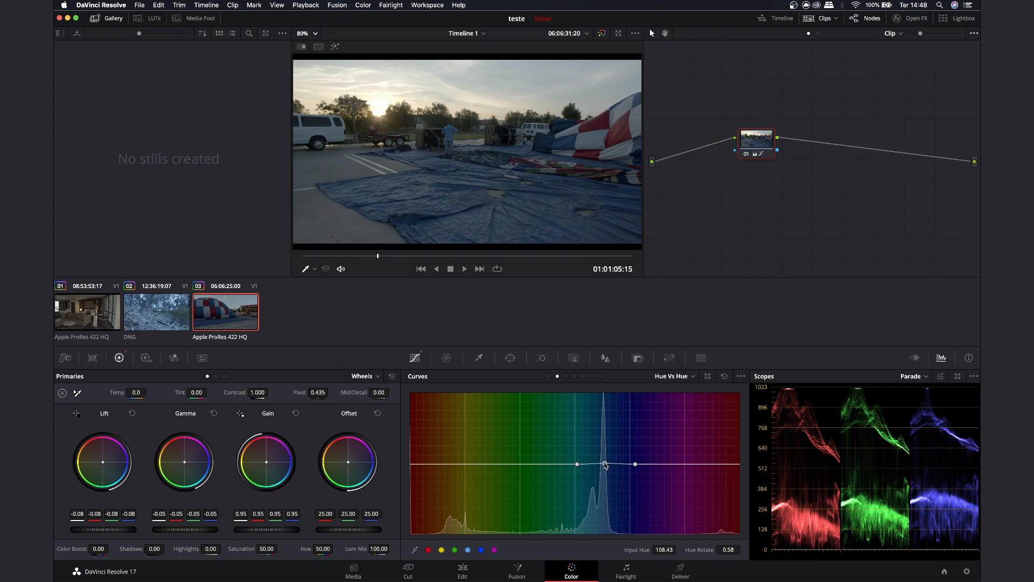
{"action": "left_click_drag", "start_coordinate": [606, 465], "coordinate": [605, 467]}
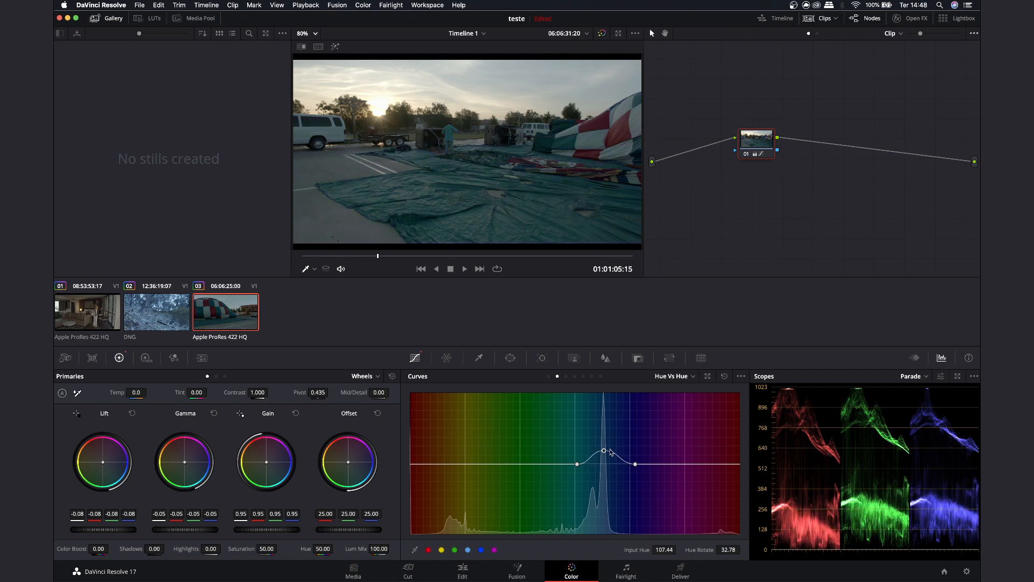
- Compare the clip with and without its grade full screen, and bring the tarp's Hue Rotate back to -1.73
{"action": "key", "text": "super+f"}
{"action": "key", "text": "shift+d"}
{"action": "key", "text": "shift+d"}
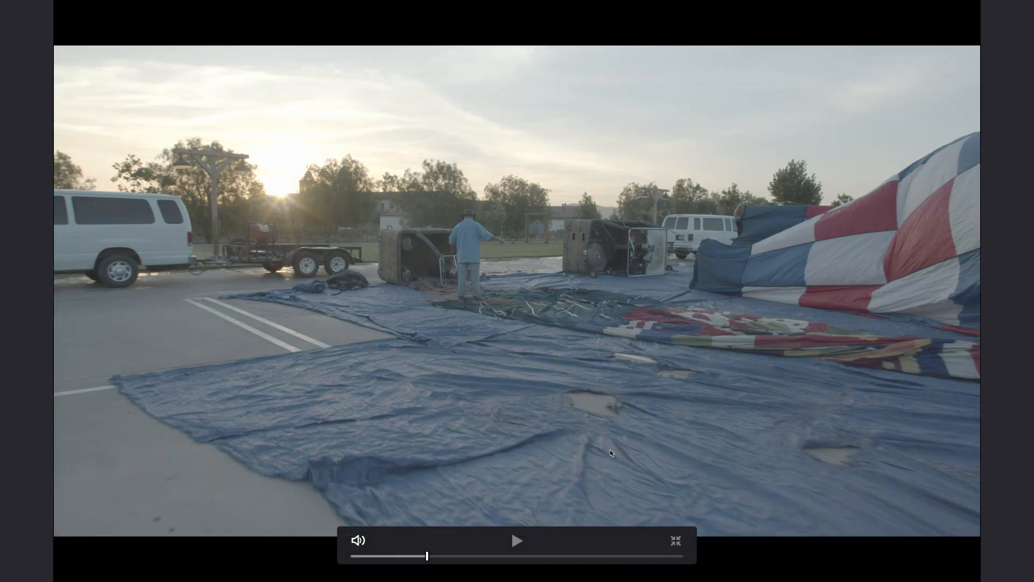
{"action": "key", "text": "super+f"}
{"action": "left_click_drag", "start_coordinate": [763, 144], "coordinate": [765, 147]}
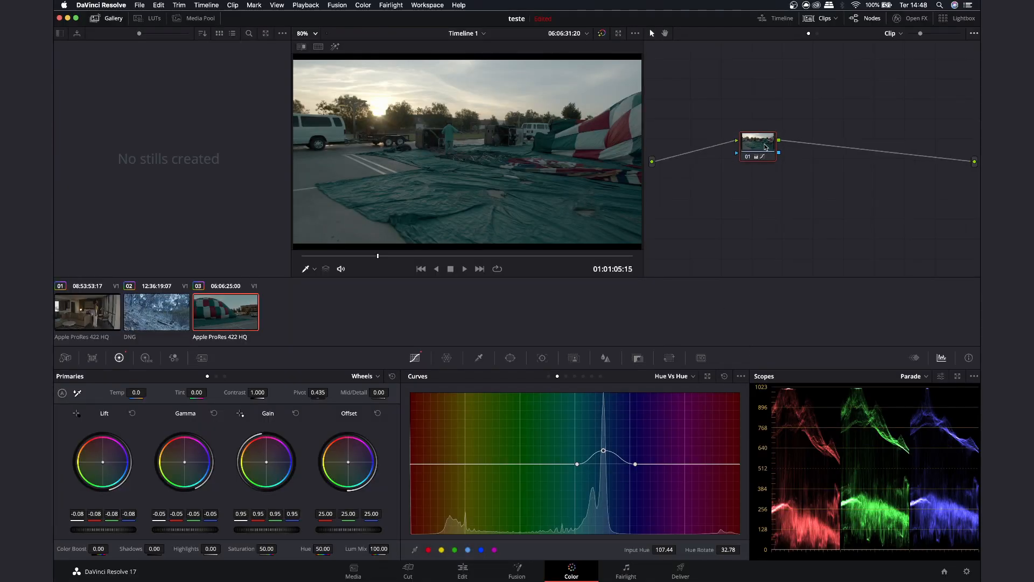
{"action": "left_click_drag", "start_coordinate": [604, 452], "coordinate": [604, 464]}
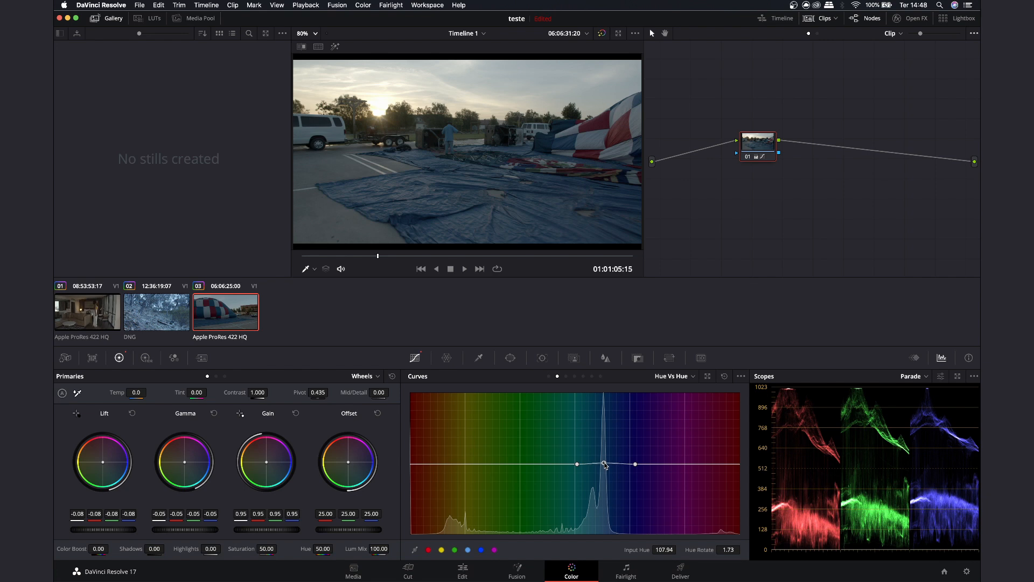
- Add a serial node after node 01
{"action": "right_click", "coordinate": [762, 153]}
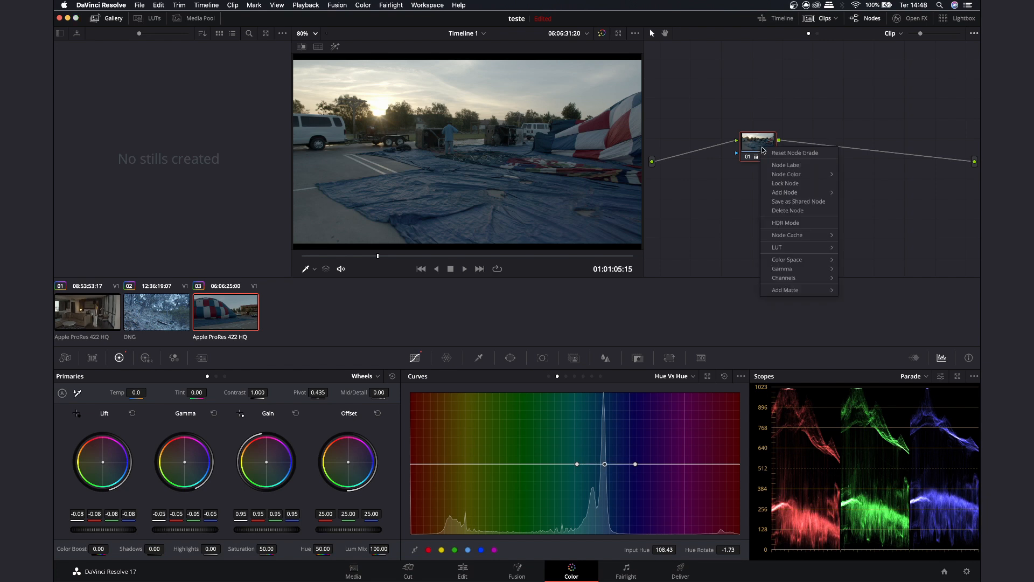
{"action": "mouse_move", "coordinate": [803, 192]}
{"action": "left_click", "coordinate": [889, 199]}
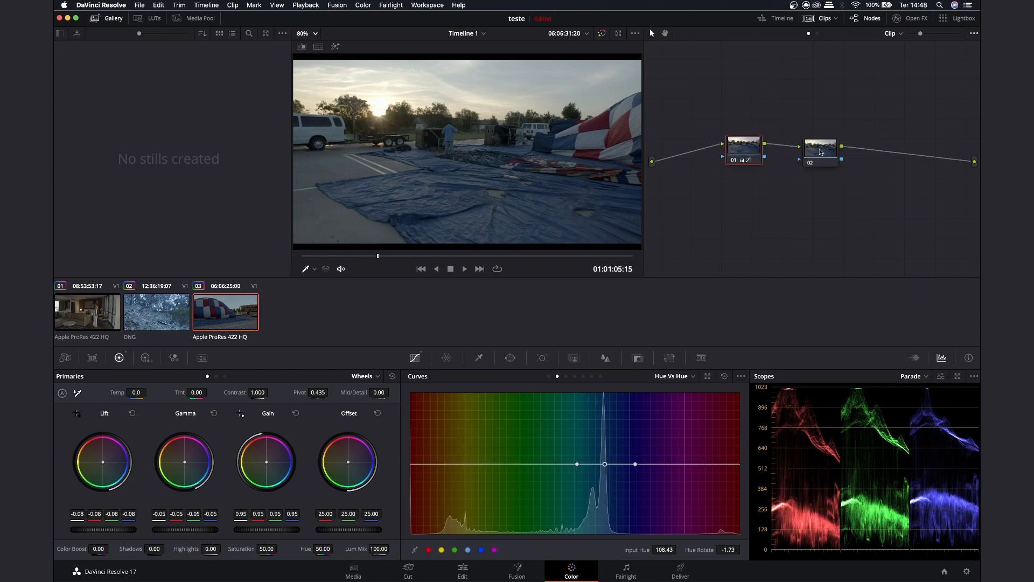
- Turn the blue tarp green on node 02 with a sampled Hue Vs Hue point at Input Hue 112.40 and Hue Rotate 68.43
{"action": "left_click", "coordinate": [753, 147]}
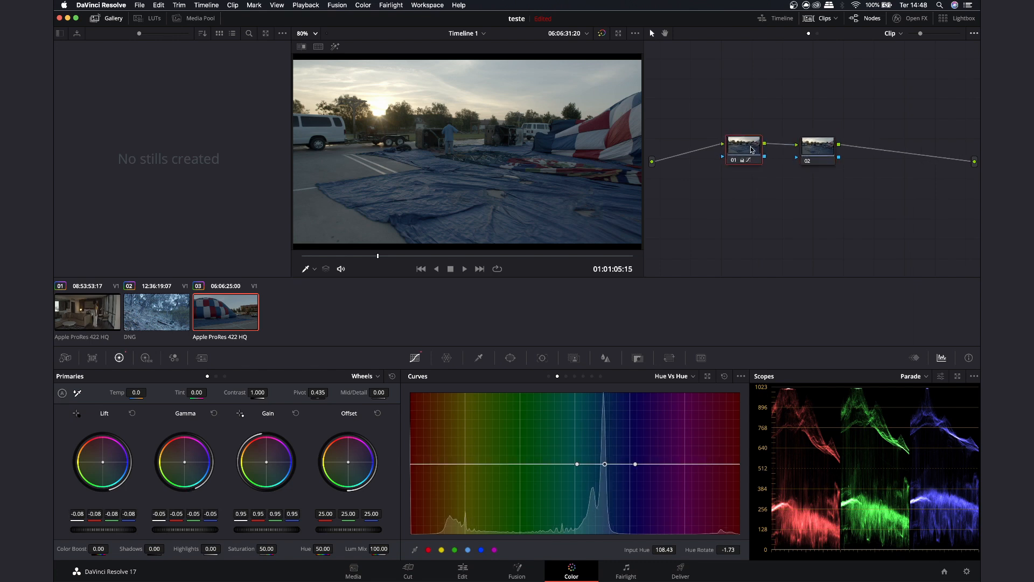
{"action": "left_click", "coordinate": [821, 149]}
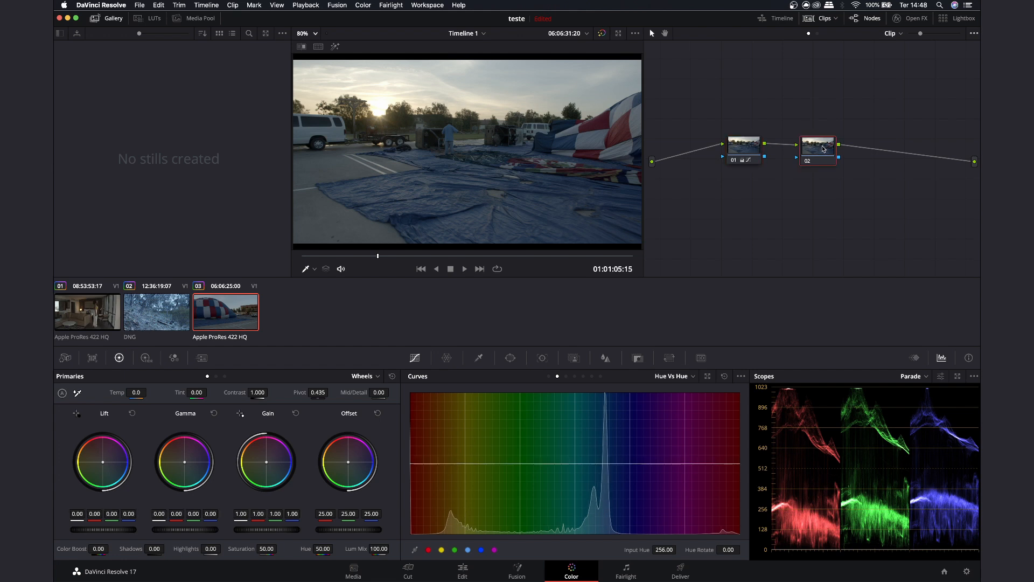
{"action": "left_click", "coordinate": [558, 186]}
{"action": "left_click_drag", "start_coordinate": [608, 463], "coordinate": [608, 437]}
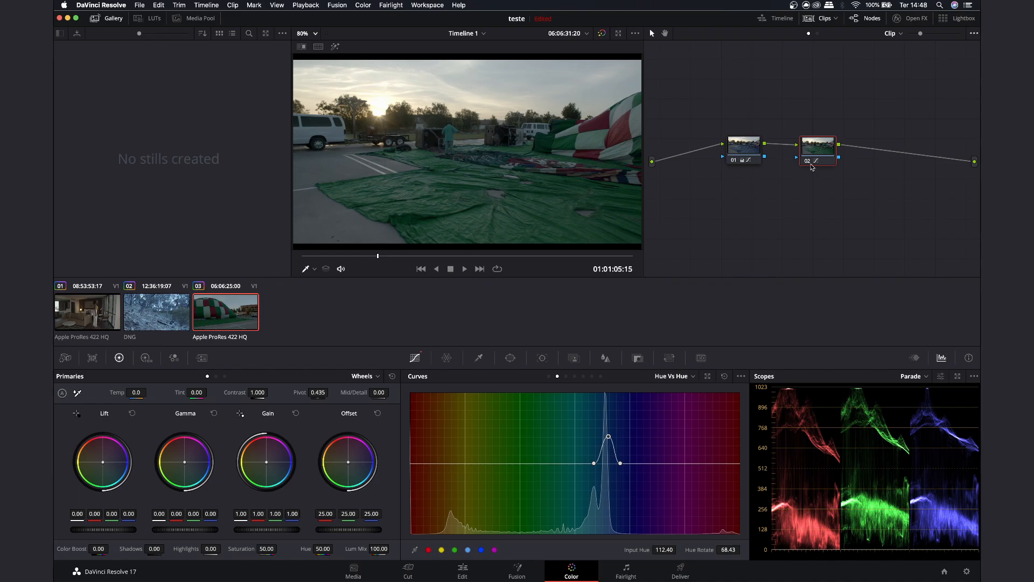
- Compare the clip full screen with and without the green tarp effect of node 02
{"action": "key", "text": "super+f"}
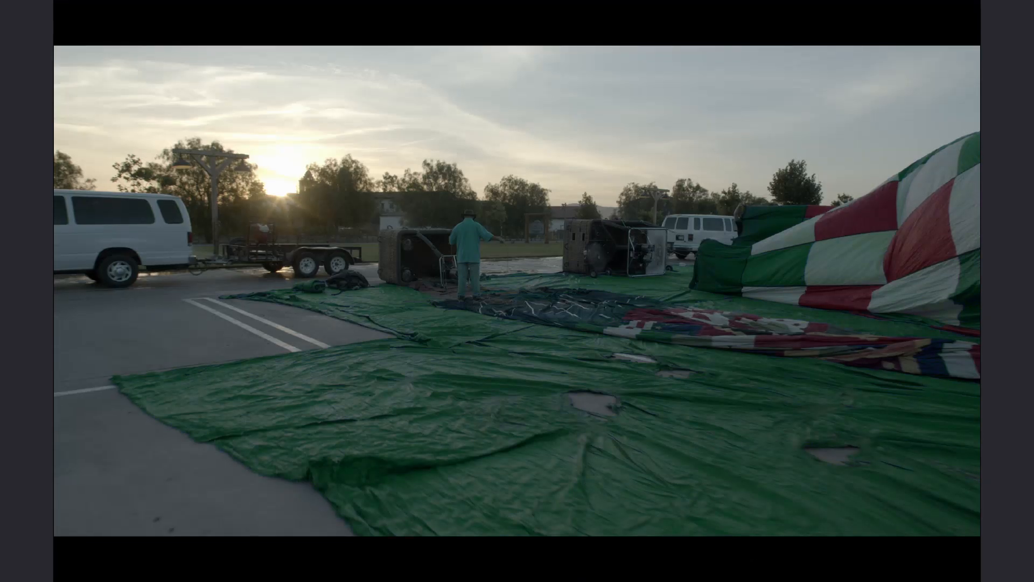
{"action": "key", "text": "super+d"}
{"action": "key", "text": "super+f"}
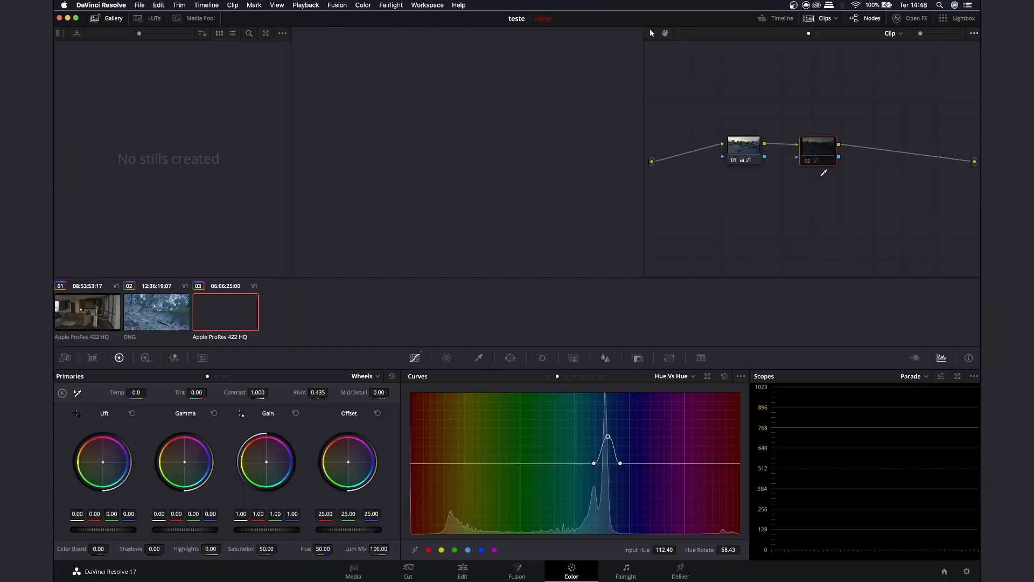
- Delete the green tarp node 02 and add a fresh serial node after node 01
{"action": "left_click_drag", "start_coordinate": [810, 149], "coordinate": [808, 148]}
{"action": "left_click_drag", "start_coordinate": [608, 436], "coordinate": [608, 437]}
{"action": "left_click", "coordinate": [824, 156]}
{"action": "key", "text": "Delete"}
{"action": "key", "text": "alt+s"}
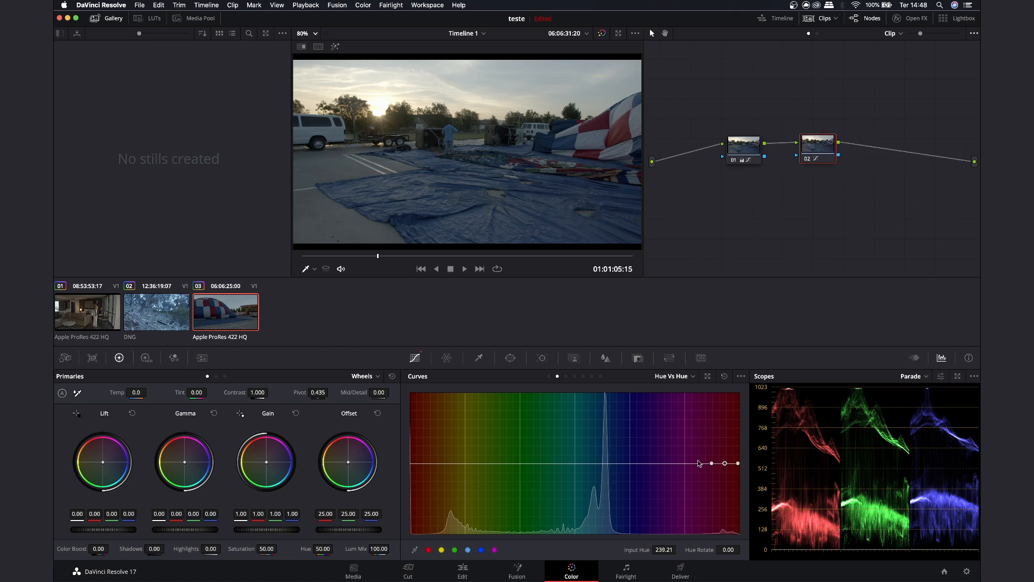
- Turn the red balloon panels green with a Hue Vs Hue point at Input Hue 245.60 and Hue Rotate -113.29
{"action": "left_click_drag", "start_coordinate": [727, 462], "coordinate": [754, 463]}
{"action": "left_click_drag", "start_coordinate": [435, 462], "coordinate": [435, 463]}
{"action": "left_click_drag", "start_coordinate": [729, 496], "coordinate": [731, 510]}
- Play the clip full screen to review the recolored balloon panels
{"action": "key", "text": "super+f"}
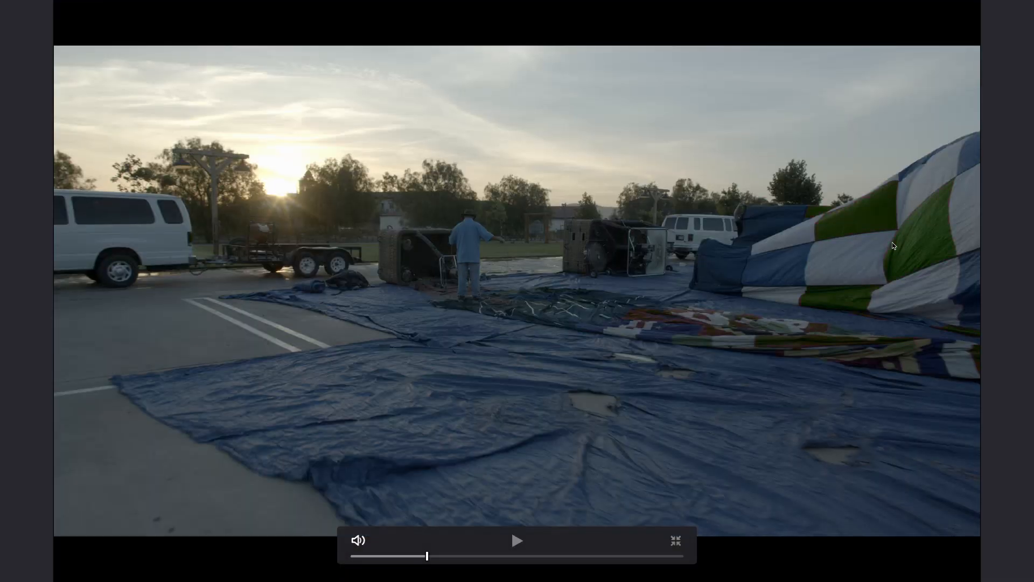
{"action": "key", "text": "space"}
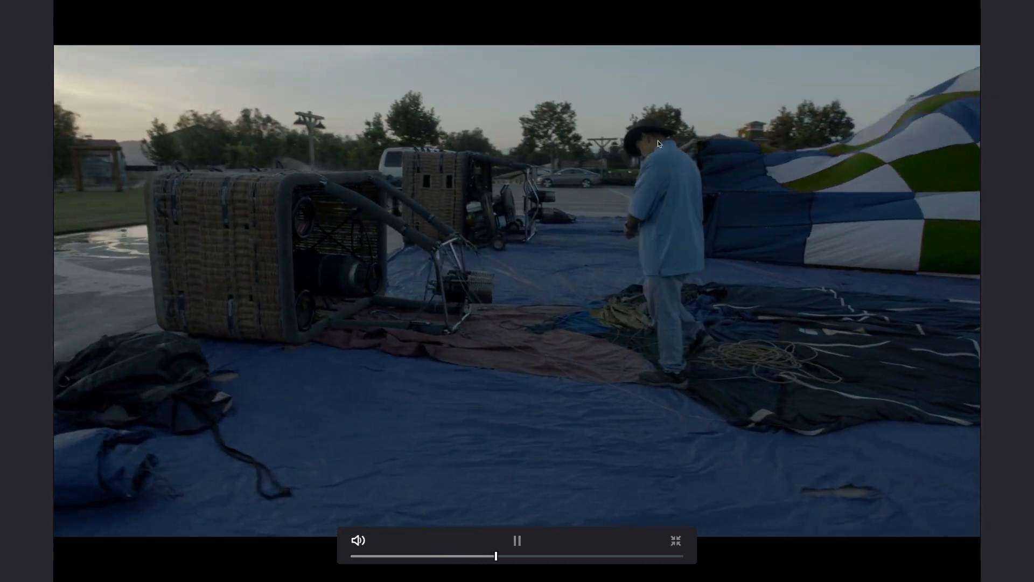
{"action": "key", "text": "space"}
{"action": "key", "text": "Escape"}
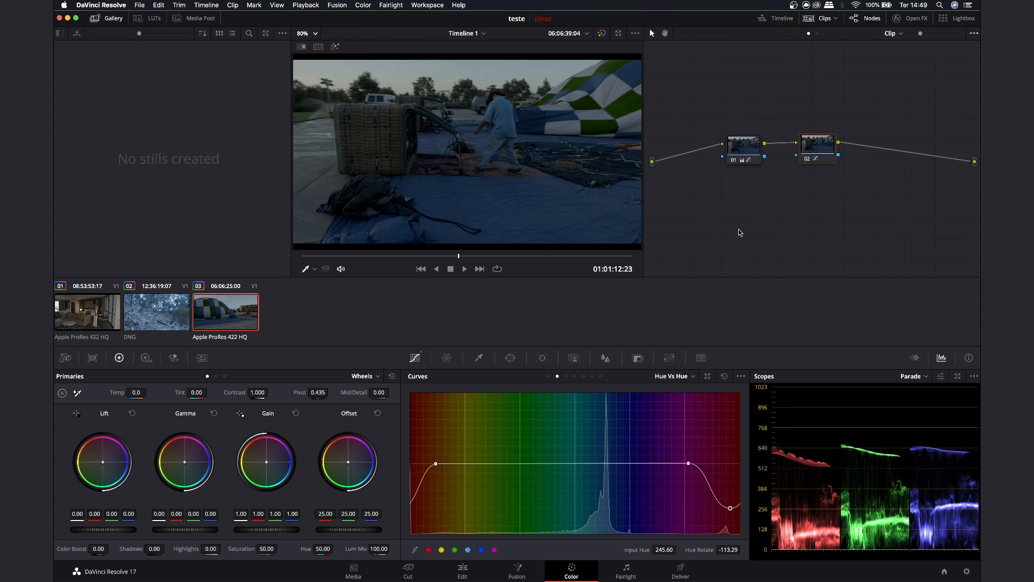
- Remove all points from node 02's Hue Vs Hue curve
{"action": "right_click", "coordinate": [728, 506]}
{"action": "right_click", "coordinate": [689, 464]}
{"action": "right_click", "coordinate": [436, 463]}
- Try desaturating the sampled blue tarp with Hue Vs Sat, raise its Saturation to 1.98 at Input Hue 118.34, and remove the point
{"action": "left_click", "coordinate": [565, 375]}
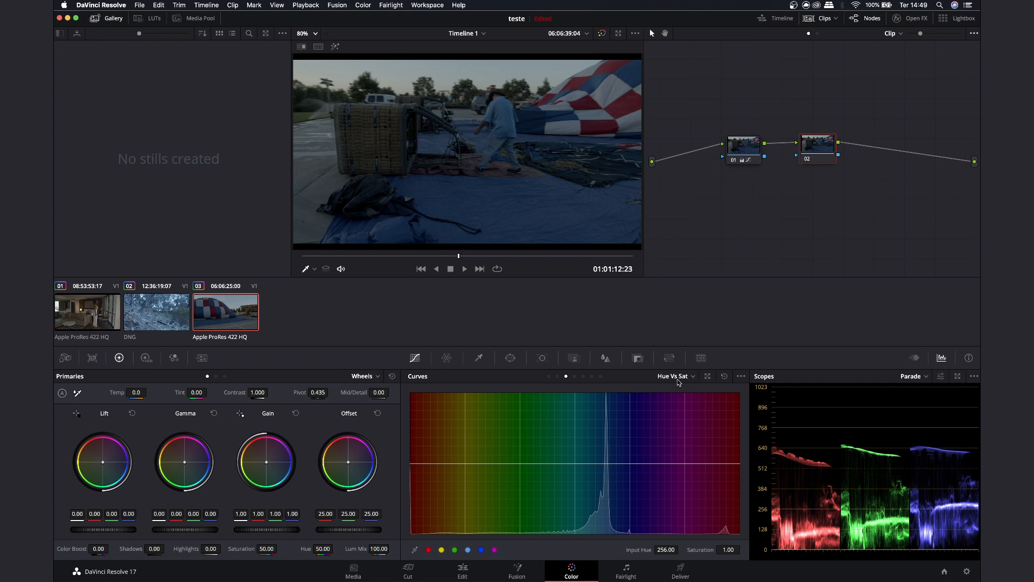
{"action": "left_click", "coordinate": [581, 172]}
{"action": "left_click_drag", "start_coordinate": [607, 463], "coordinate": [607, 528]}
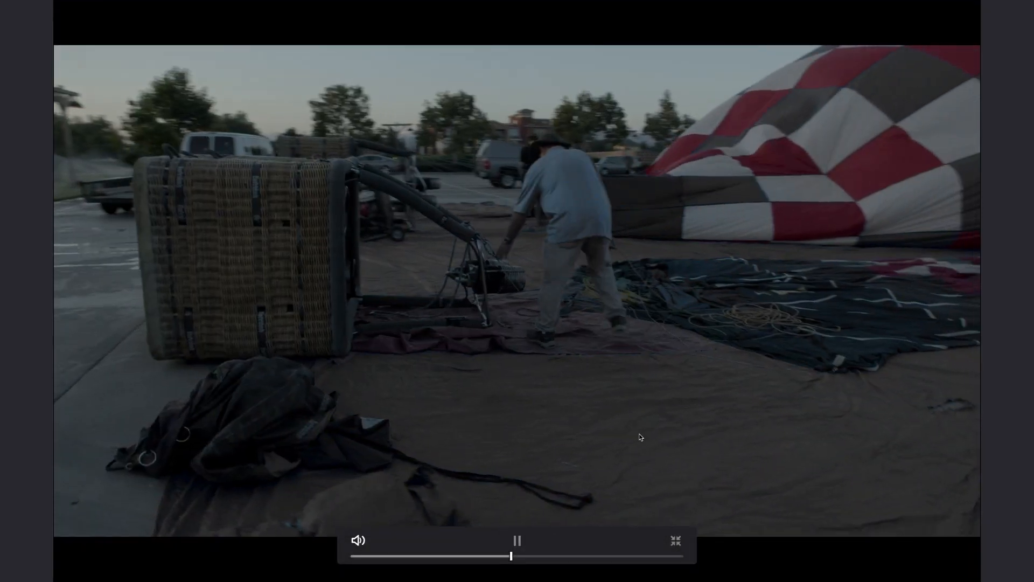
{"action": "key", "text": "space"}
{"action": "key", "text": "Escape"}
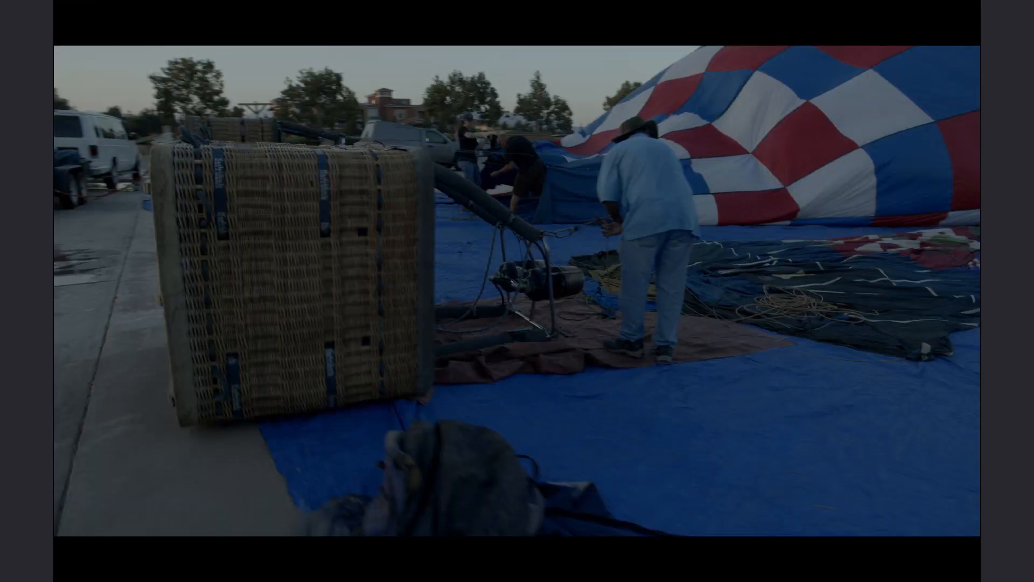
{"action": "key", "text": "Escape"}
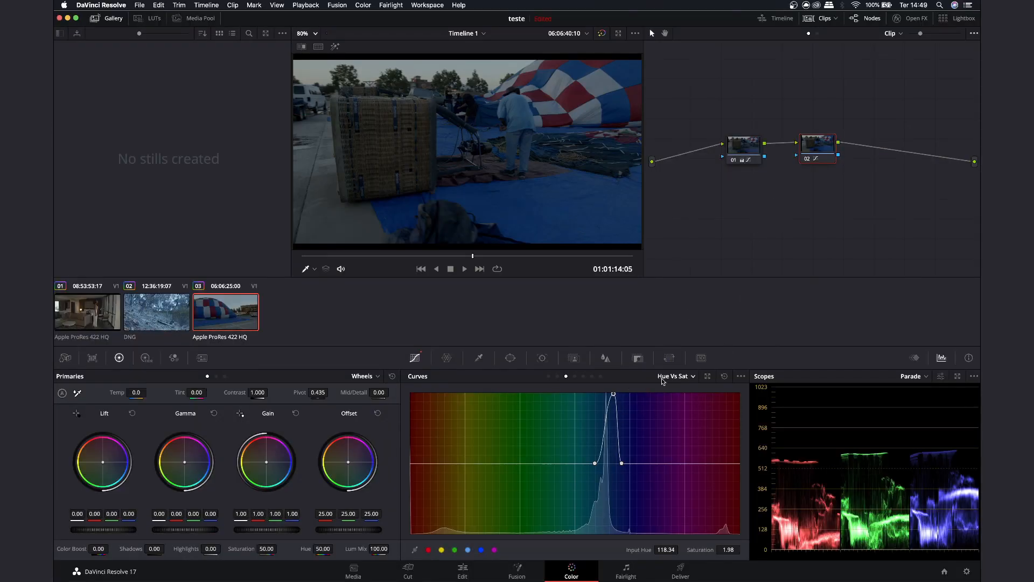
{"action": "right_click", "coordinate": [614, 395]}
- Switch to the Hue Vs Lum curve and replace node 02 with a fresh serial node after node 01
{"action": "left_click", "coordinate": [574, 376]}
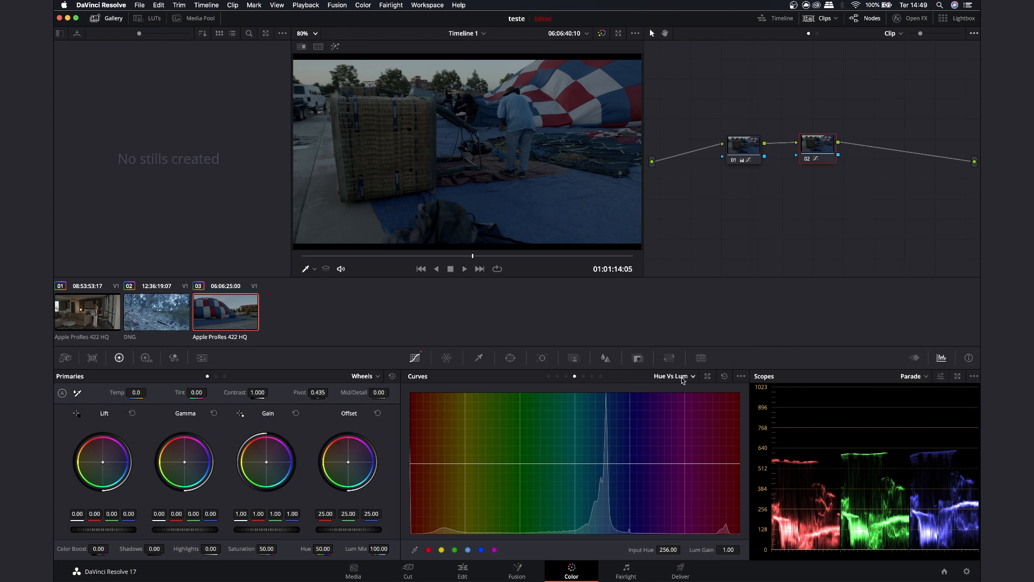
{"action": "left_click", "coordinate": [579, 92]}
{"action": "key", "text": "BackSpace"}
{"action": "key", "text": "alt+s"}
- Try brightening the sampled blues over a widened Hue Vs Lum range, and pull their luminance down to the minimum
{"action": "left_click", "coordinate": [551, 211]}
{"action": "left_click_drag", "start_coordinate": [606, 462], "coordinate": [608, 412]}
{"action": "left_click_drag", "start_coordinate": [593, 464], "coordinate": [660, 462]}
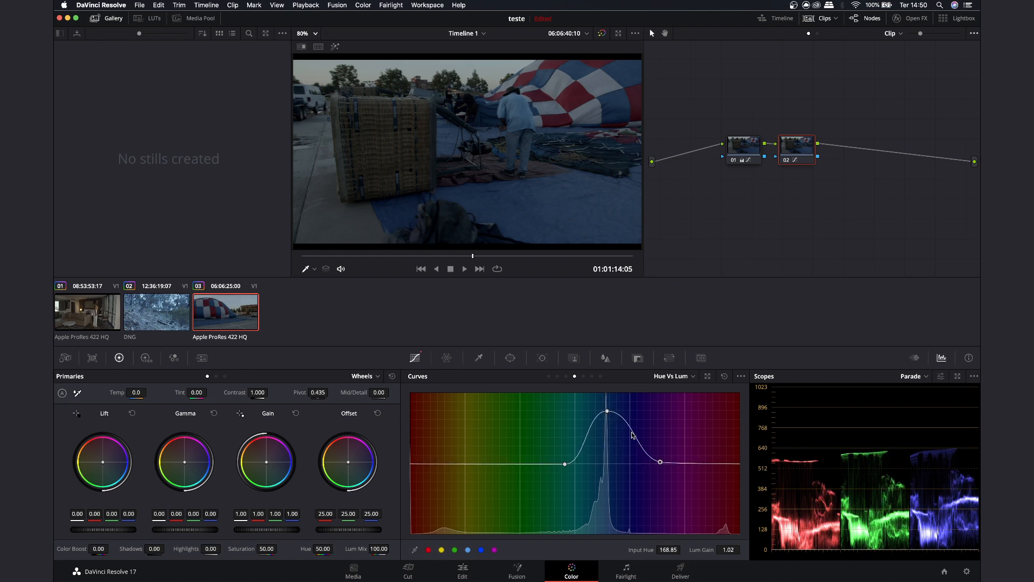
{"action": "left_click_drag", "start_coordinate": [608, 412], "coordinate": [605, 543]}
- Play the clip full screen to review the luminance change, and clear the Hue Vs Lum curve points
{"action": "key", "text": "super+f"}
{"action": "key", "text": "space"}
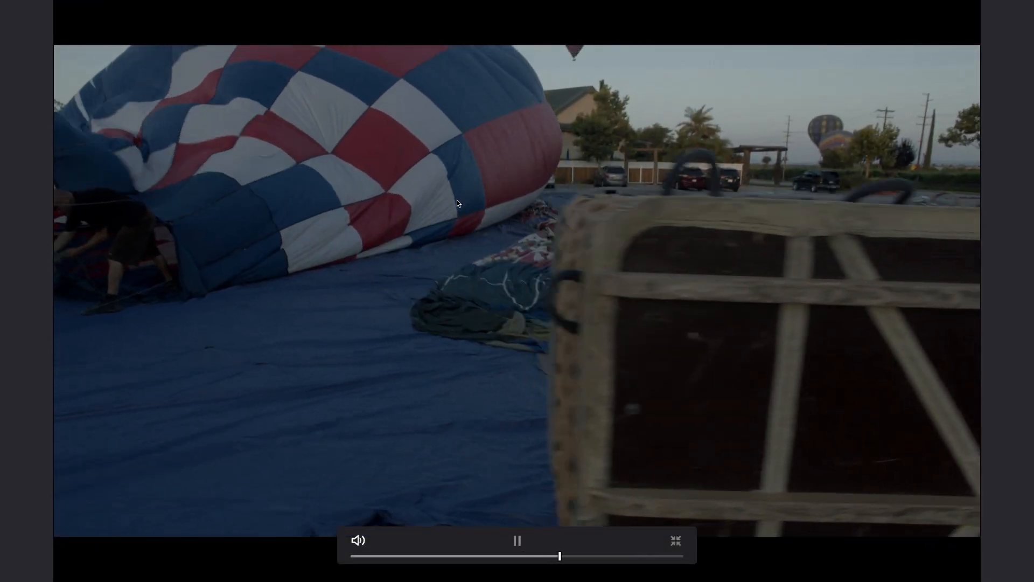
{"action": "key", "text": "space"}
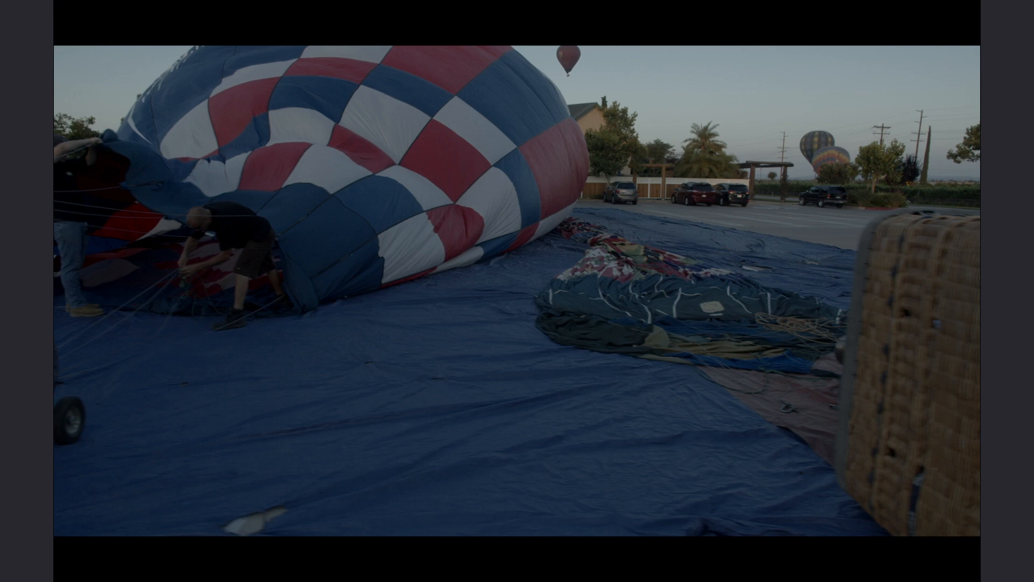
{"action": "key", "text": "Escape"}
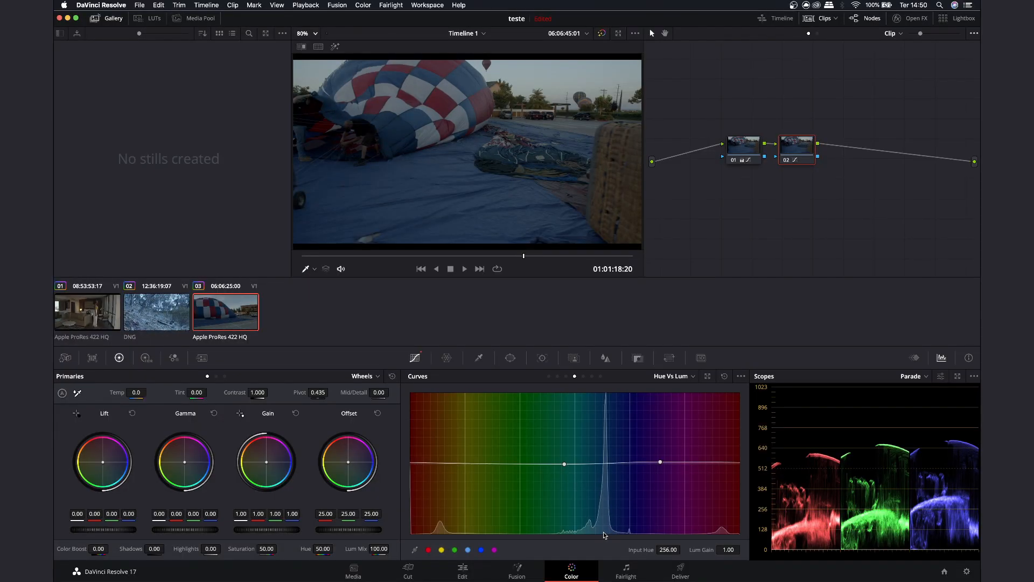
{"action": "right_click", "coordinate": [566, 464]}
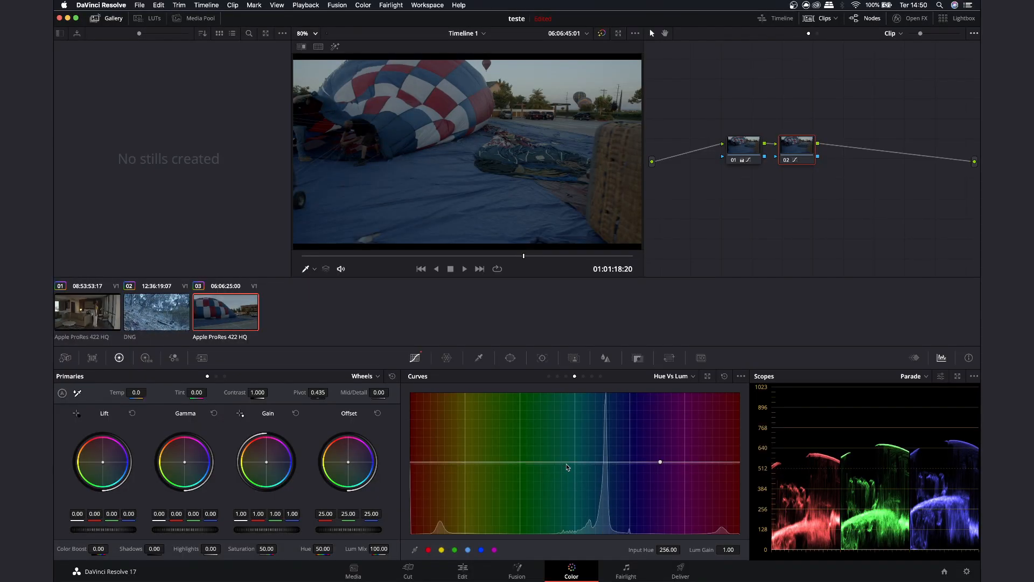
- Move the playhead to 01:01:04:15 and sample the bright sky near the sun for the Lum Vs Sat curve
{"action": "left_click", "coordinate": [583, 376]}
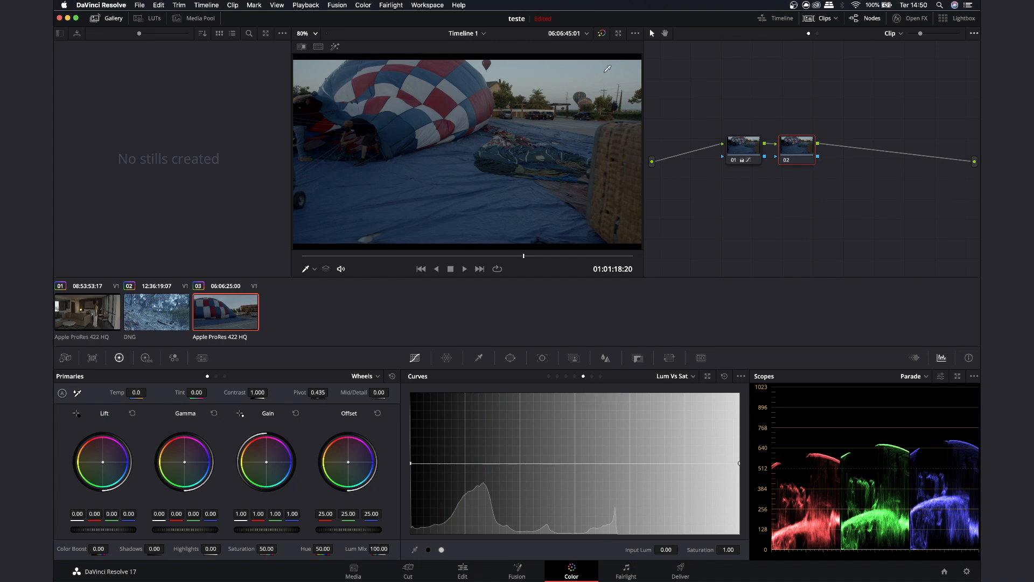
{"action": "left_click_drag", "start_coordinate": [525, 258], "coordinate": [366, 255]}
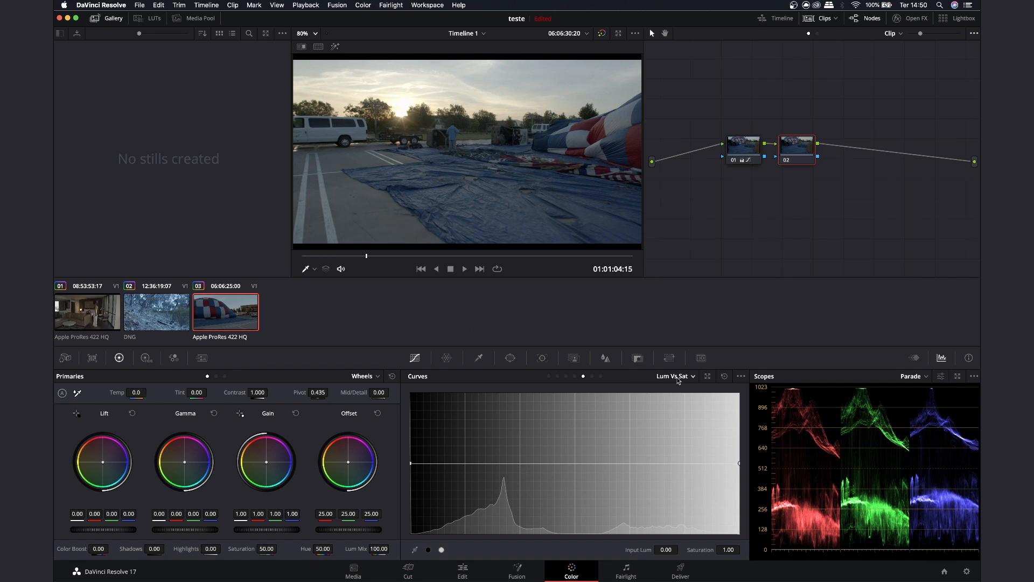
{"action": "left_click", "coordinate": [408, 109]}
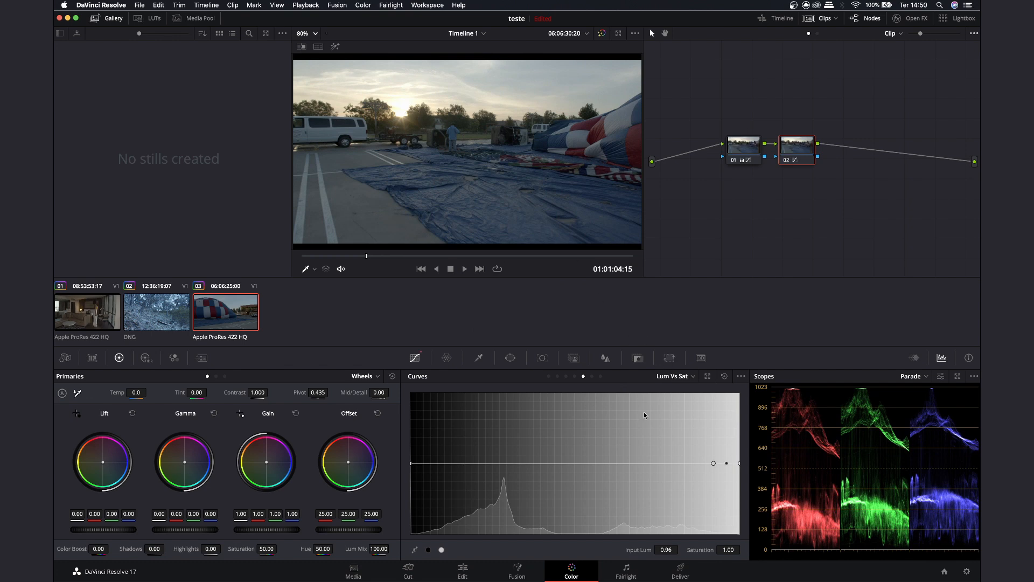
- Try lowering and raising the sampled sky's saturation on the Lum Vs Sat curve, and remove the point
{"action": "left_click_drag", "start_coordinate": [726, 464], "coordinate": [745, 574]}
{"action": "left_click_drag", "start_coordinate": [747, 503], "coordinate": [724, 402]}
{"action": "right_click", "coordinate": [730, 401]}
{"action": "left_click", "coordinate": [591, 376]}
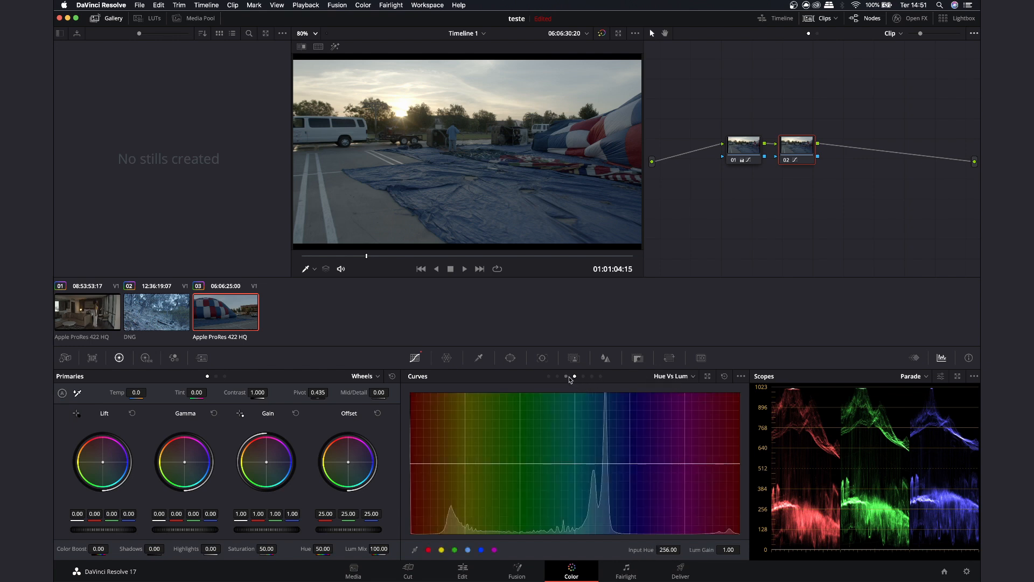
{"action": "left_click", "coordinate": [566, 376]}
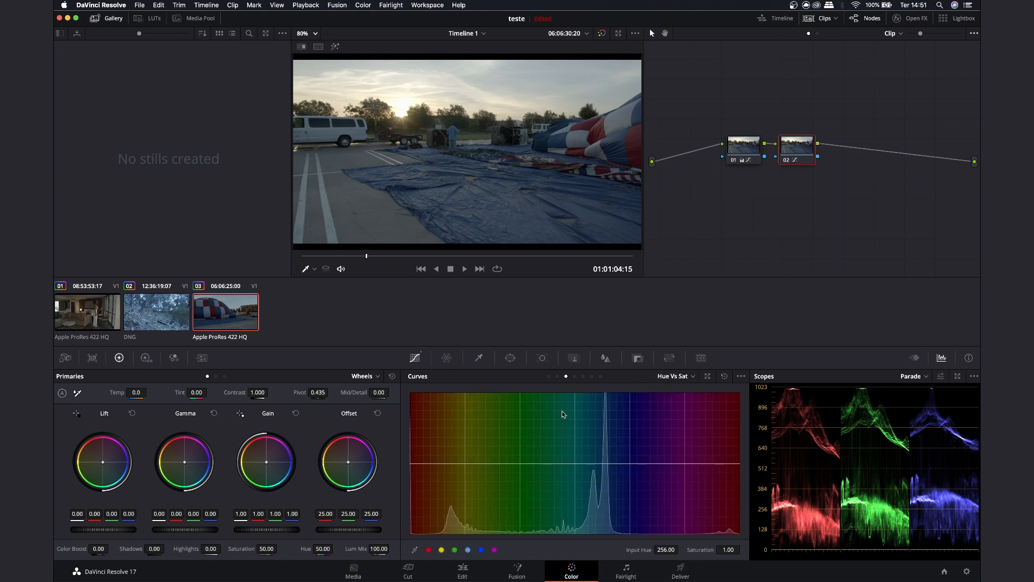
{"action": "left_click", "coordinate": [574, 376]}
- Sample the blue tarp with the HSL Qualifier on node 02 and turn on the highlight view of the selection
{"action": "left_click", "coordinate": [806, 157]}
{"action": "left_click", "coordinate": [478, 358]}
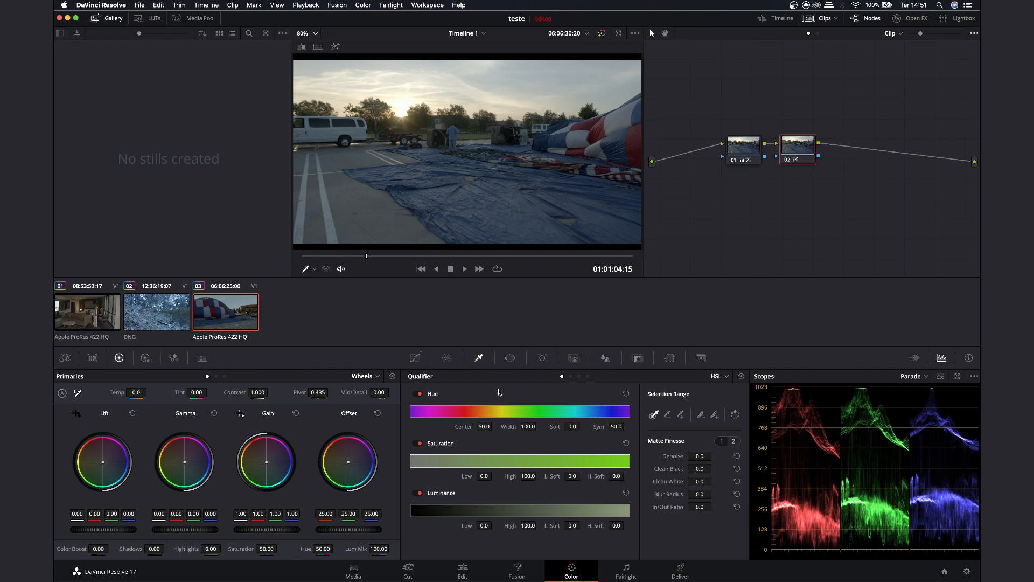
{"action": "left_click", "coordinate": [510, 190]}
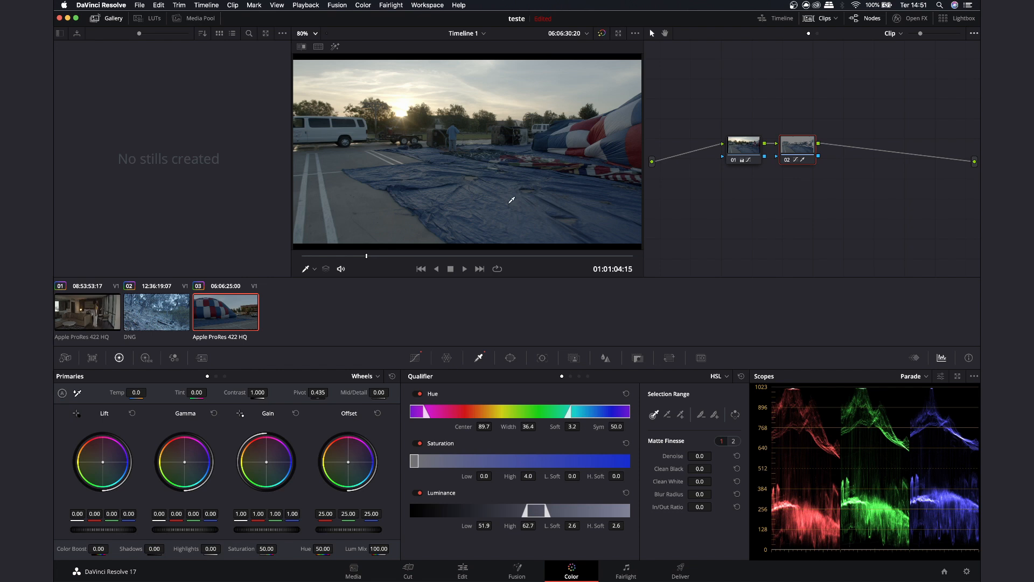
{"action": "left_click", "coordinate": [335, 46]}
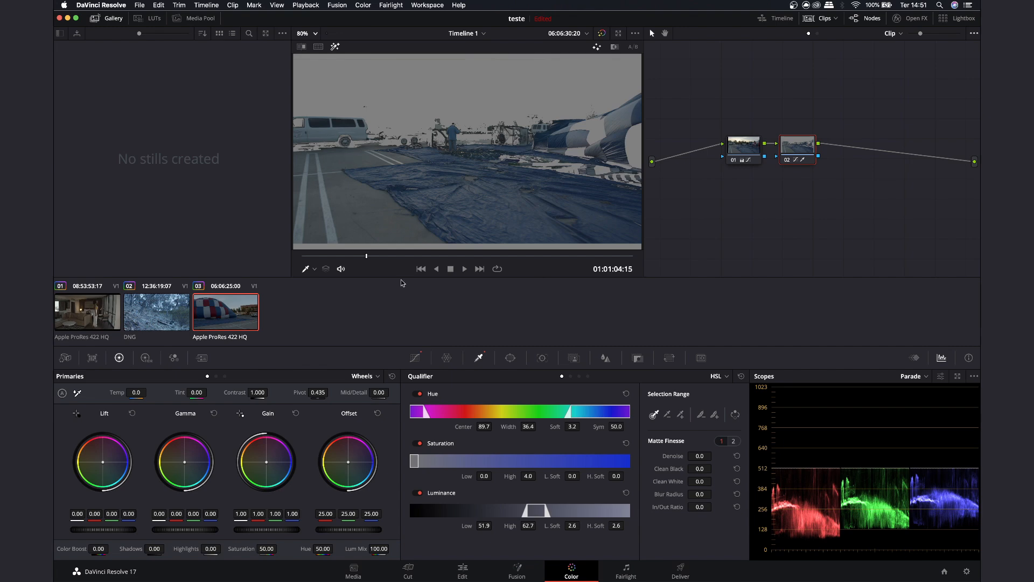
- Refine the tarp key to Hue Center 87.8 and Width 11.1, Luminance 28.0 to 58.0, and Saturation 1.4 to 99.8
{"action": "left_click_drag", "start_coordinate": [528, 426], "coordinate": [485, 427]}
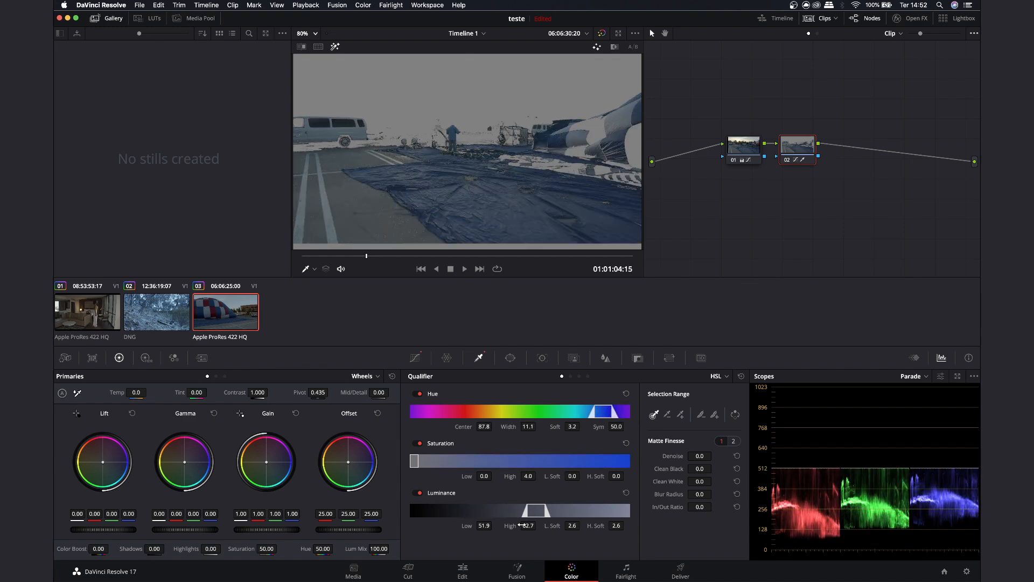
{"action": "left_click_drag", "start_coordinate": [483, 526], "coordinate": [483, 525]}
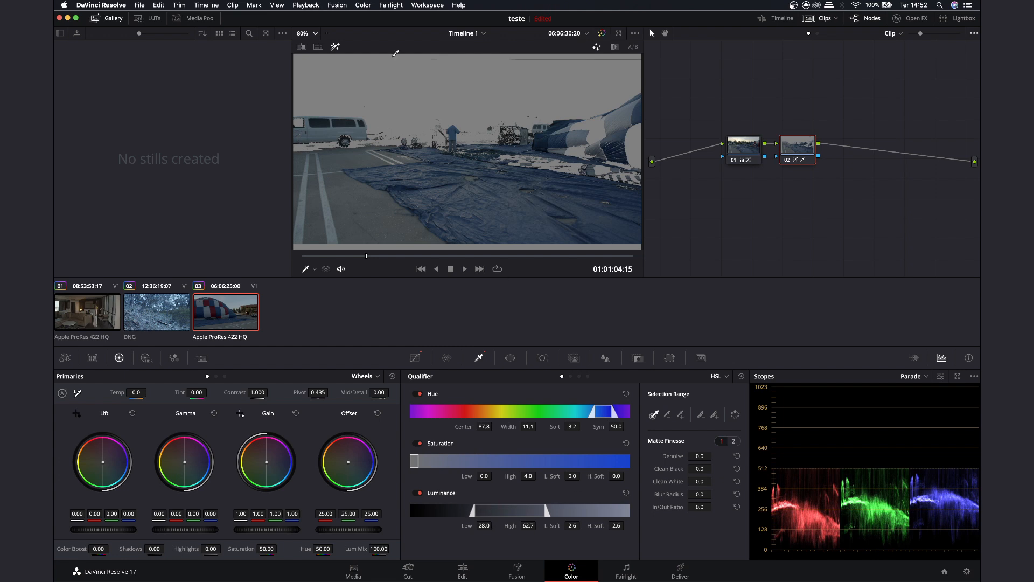
{"action": "left_click_drag", "start_coordinate": [528, 526], "coordinate": [539, 525]}
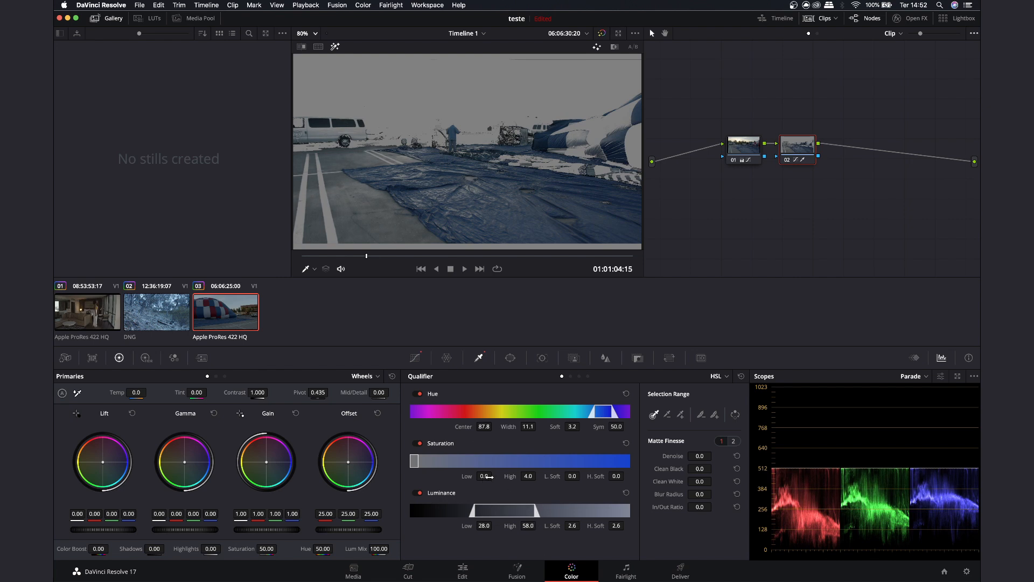
{"action": "left_click_drag", "start_coordinate": [530, 477], "coordinate": [494, 476]}
- Play the highlighted clip full screen to check the tarp selection in motion
{"action": "key", "text": "super+f"}
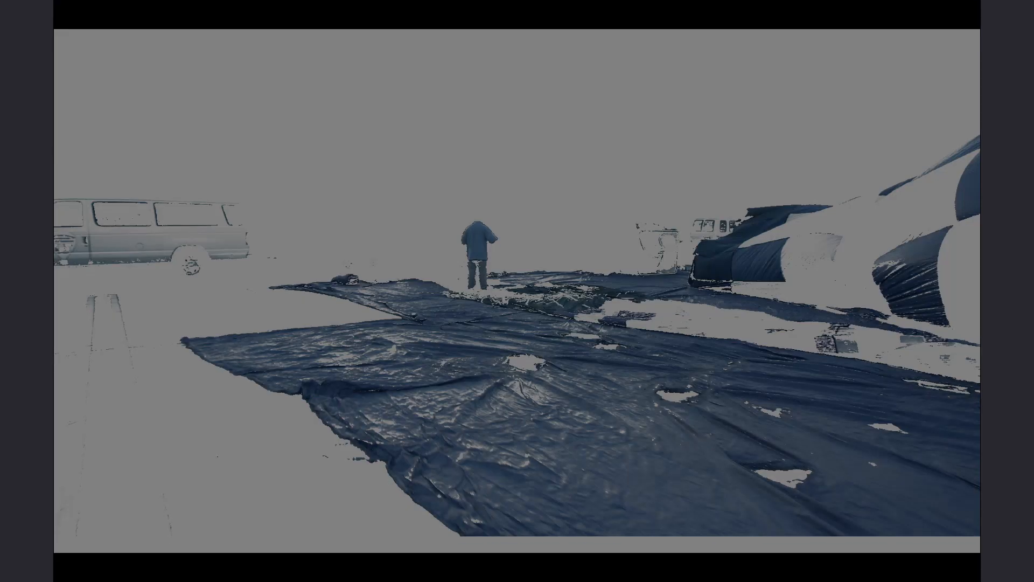
{"action": "key", "text": "space"}
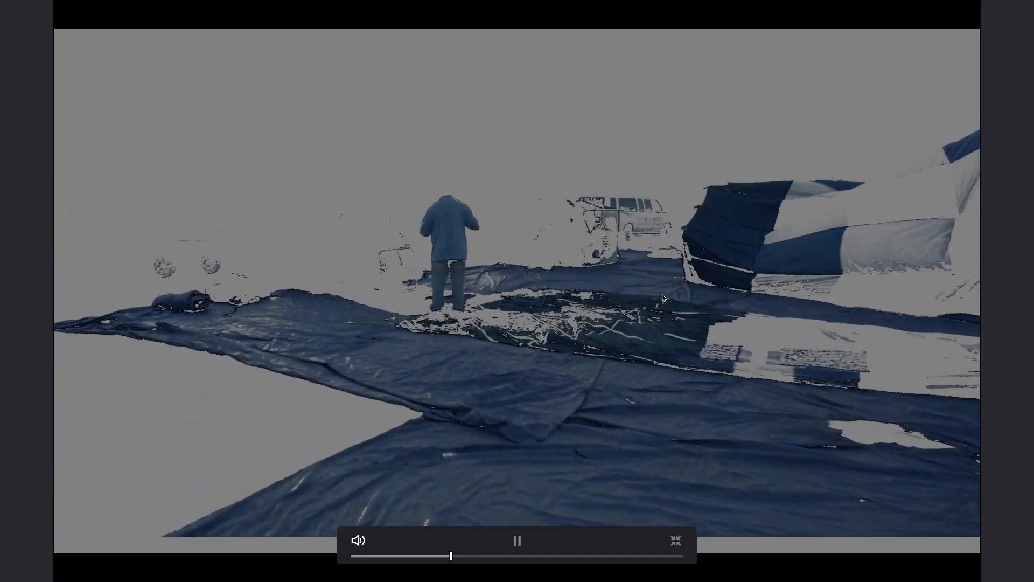
{"action": "key", "text": "super+f"}
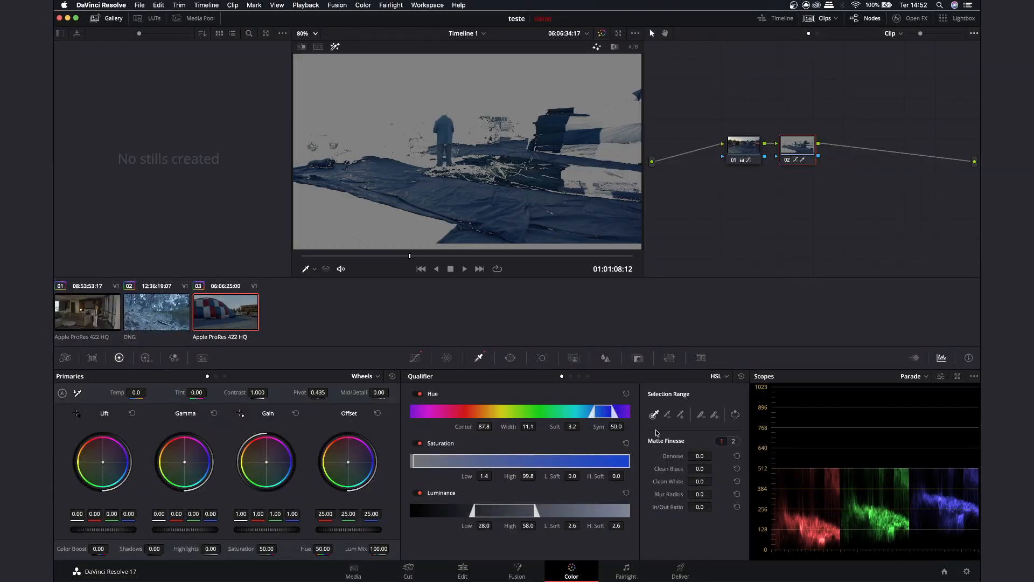
- Set the matte's Blur Radius to 95.0 and review the softened selection in full-screen playback
{"action": "left_click_drag", "start_coordinate": [699, 494], "coordinate": [717, 494]}
{"action": "key", "text": "super+f"}
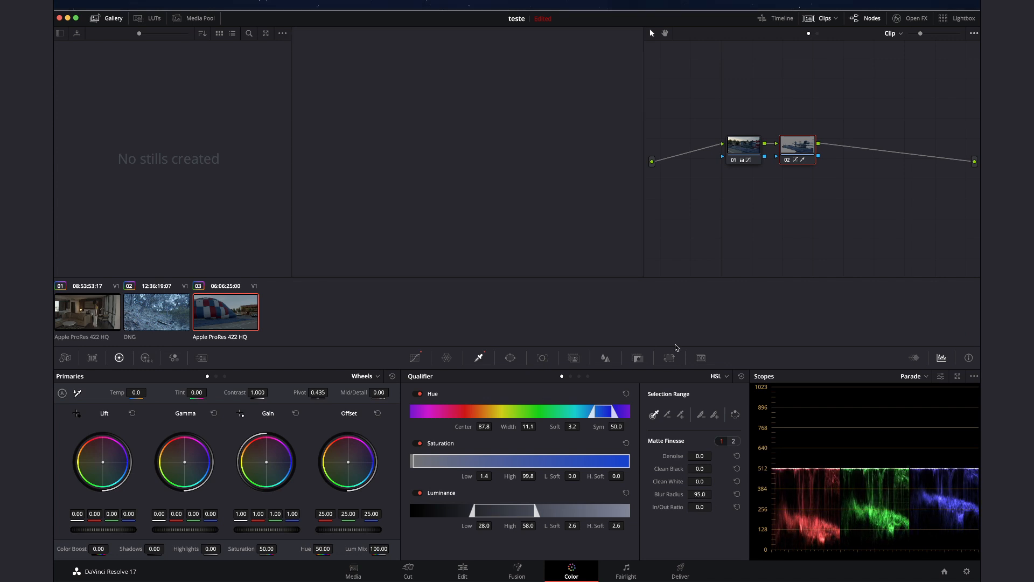
{"action": "key", "text": "space"}
{"action": "key", "text": "space"}
{"action": "key", "text": "Escape"}
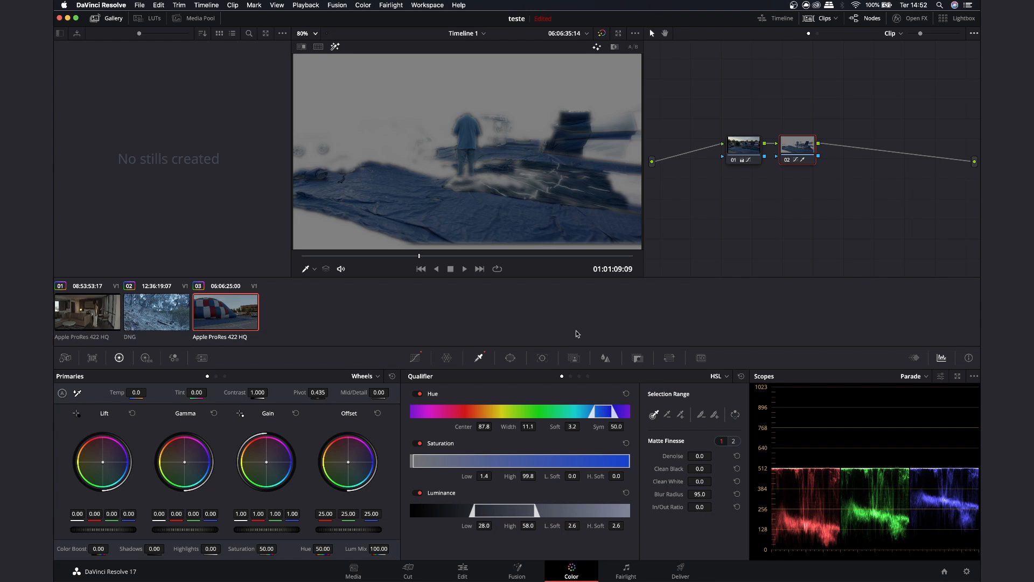
- Tint the qualified tarp purple with Offset 36.32, 18.34, 56.00, and review it in full-screen playback without the highlight
{"action": "left_click_drag", "start_coordinate": [356, 465], "coordinate": [360, 456]}
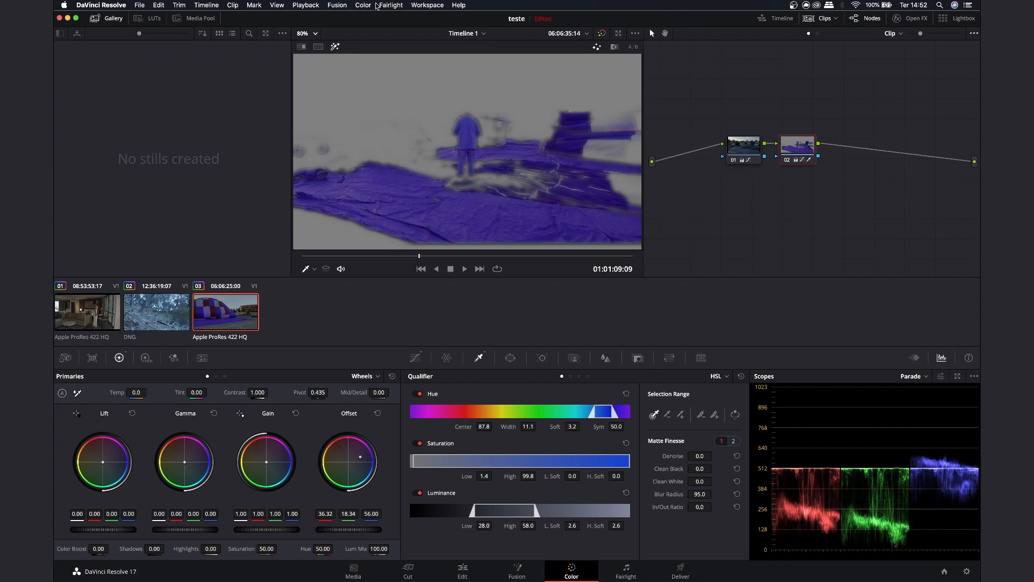
{"action": "left_click", "coordinate": [334, 47]}
{"action": "key", "text": "super+f"}
{"action": "key", "text": "space"}
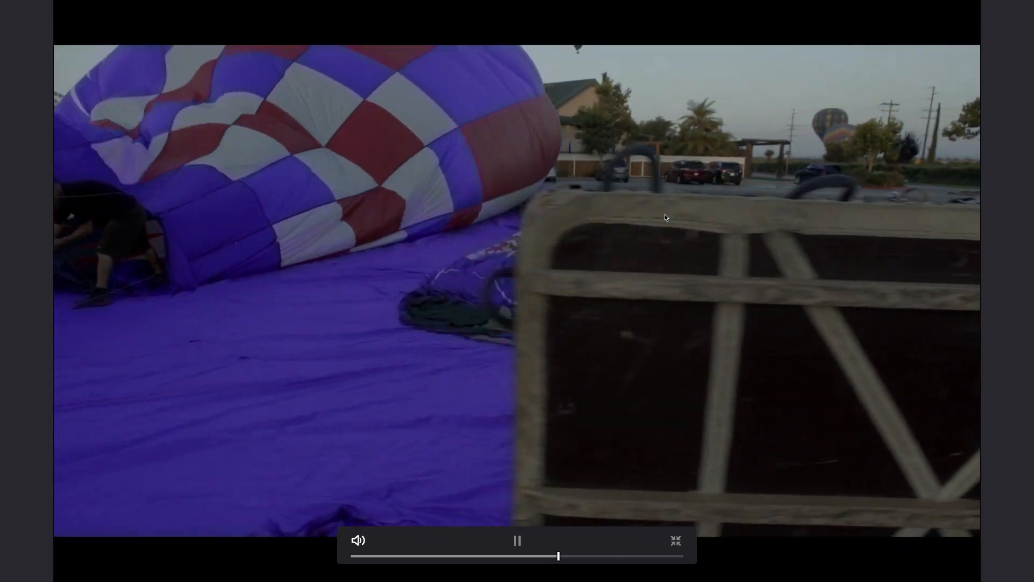
{"action": "key", "text": "space"}
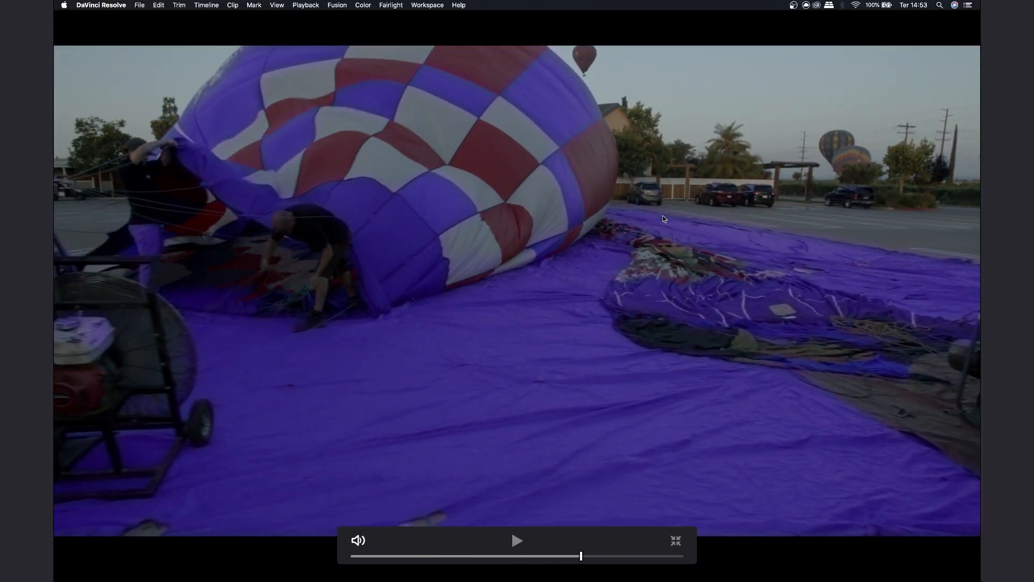
- Leave full-screen playback and reset the Hue range and the whole HSL Qualifier on the purple tint node
{"action": "key", "text": "Escape"}
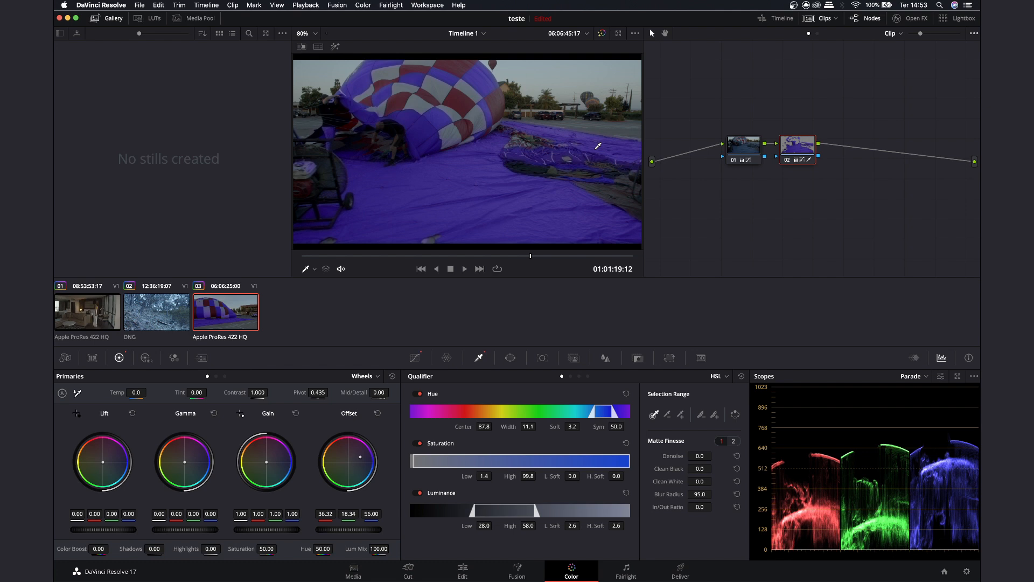
{"action": "left_click_drag", "start_coordinate": [813, 139], "coordinate": [815, 135]}
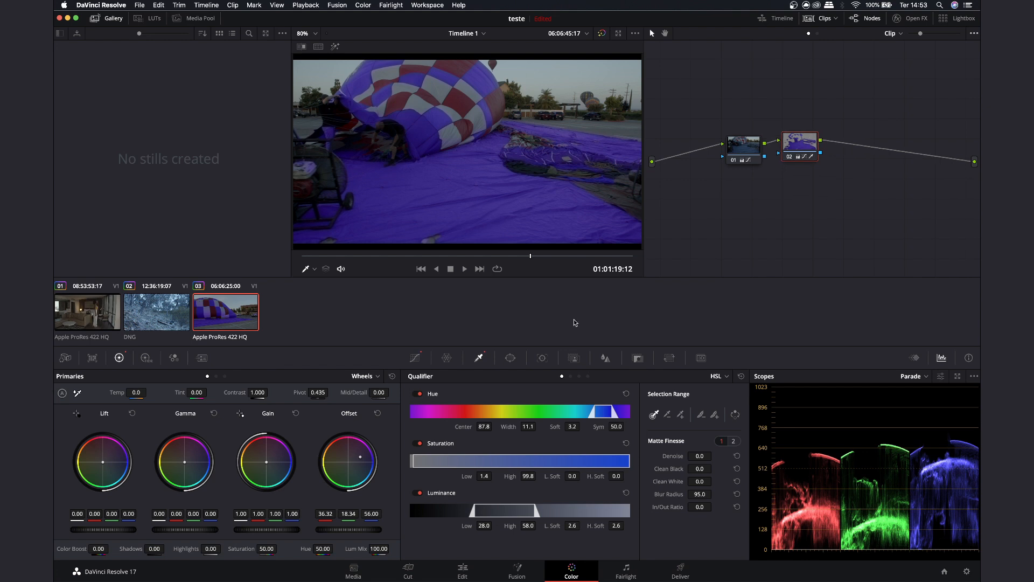
{"action": "left_click", "coordinate": [625, 393]}
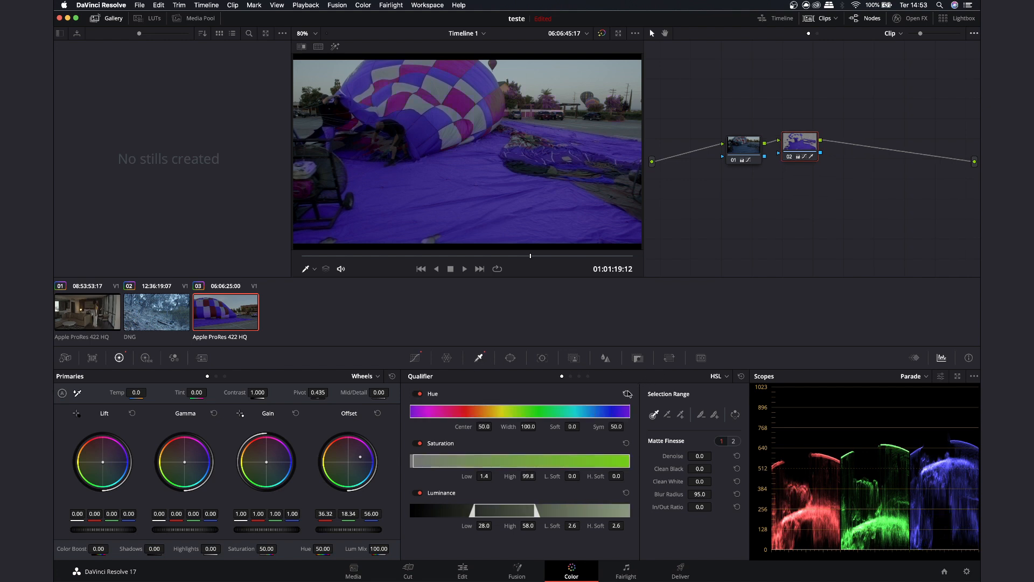
{"action": "left_click", "coordinate": [741, 376]}
- Replace the second node with an empty serial node, with the Window palette shown and the playhead at 01:01:06:09
{"action": "left_click", "coordinate": [510, 358]}
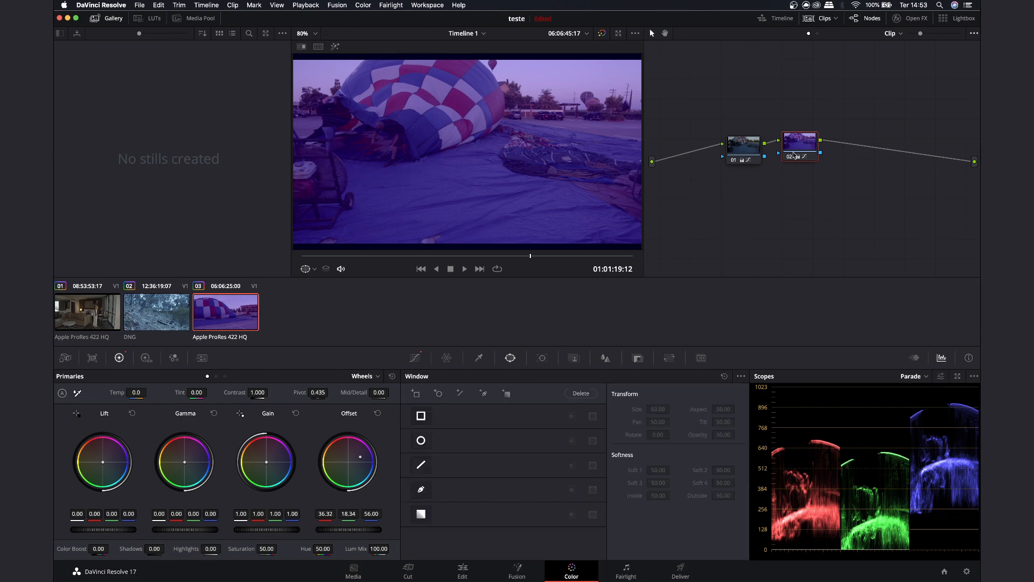
{"action": "key", "text": "BackSpace"}
{"action": "key", "text": "alt+s"}
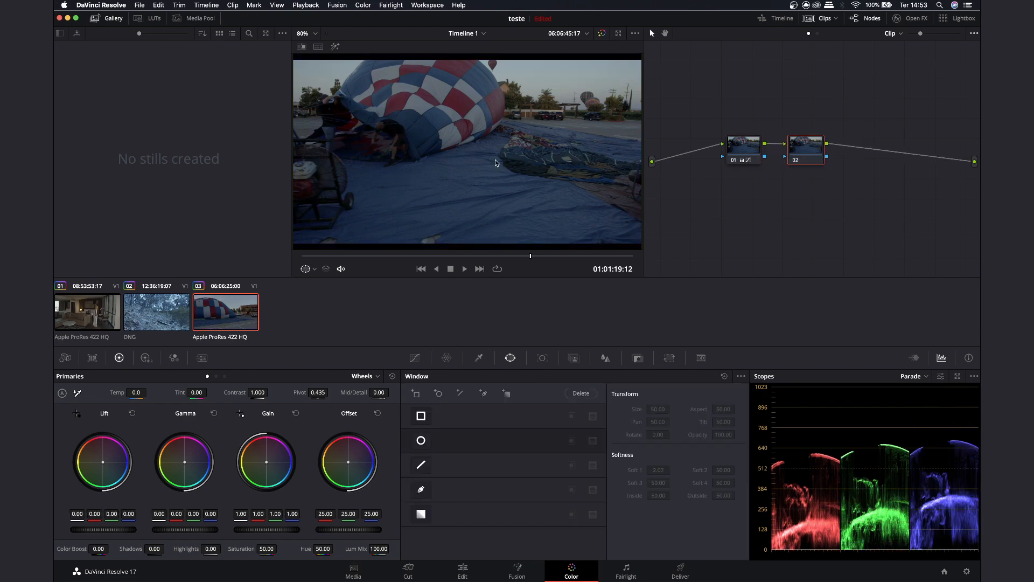
{"action": "left_click_drag", "start_coordinate": [349, 257], "coordinate": [385, 256]}
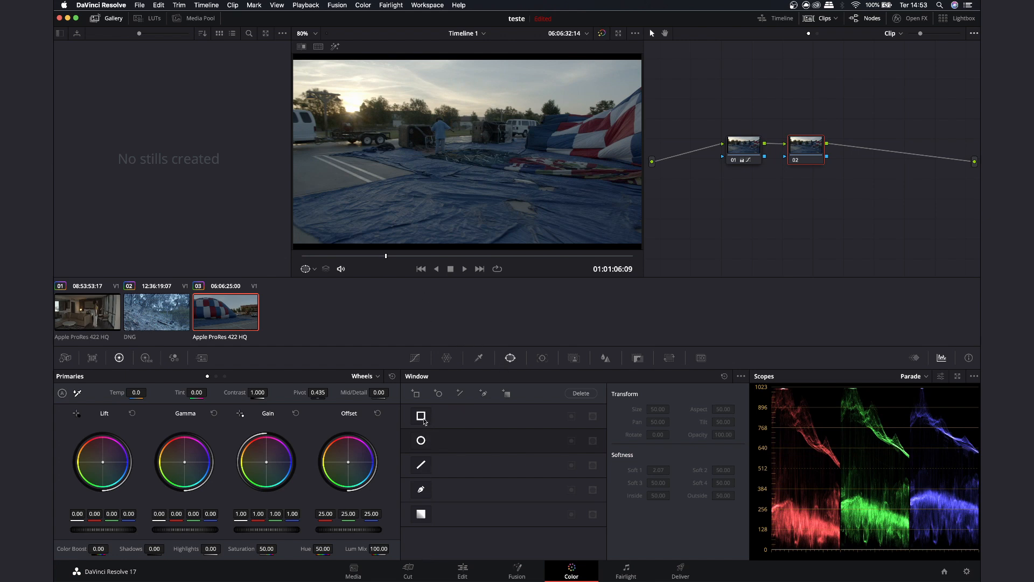
- Place a linear window at Pan 49.56 and Tilt 50.72, pull its lower-right corner outward, and try to delete it
{"action": "left_click", "coordinate": [421, 465]}
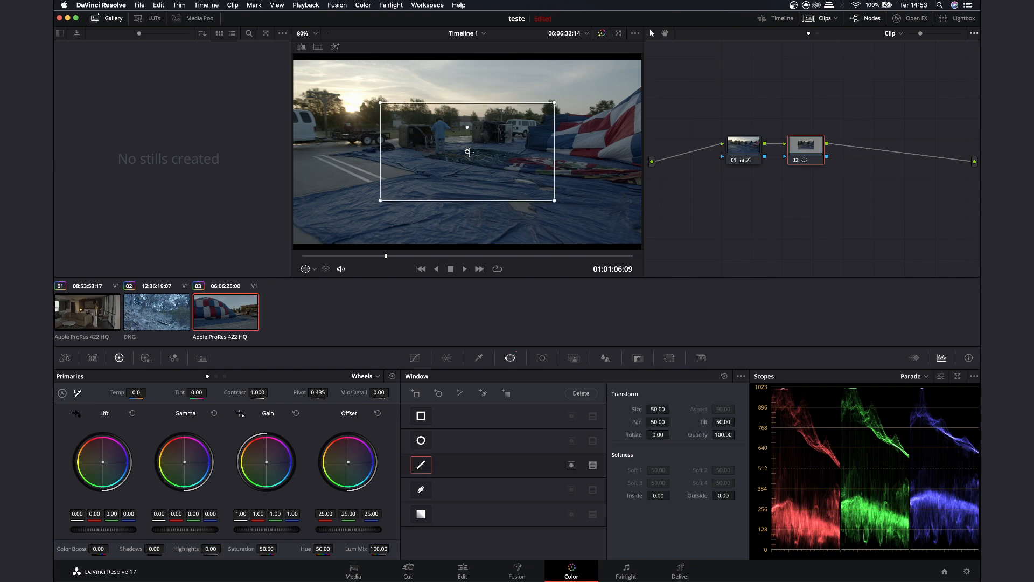
{"action": "left_click_drag", "start_coordinate": [467, 153], "coordinate": [461, 141]}
{"action": "left_click_drag", "start_coordinate": [548, 191], "coordinate": [571, 213]}
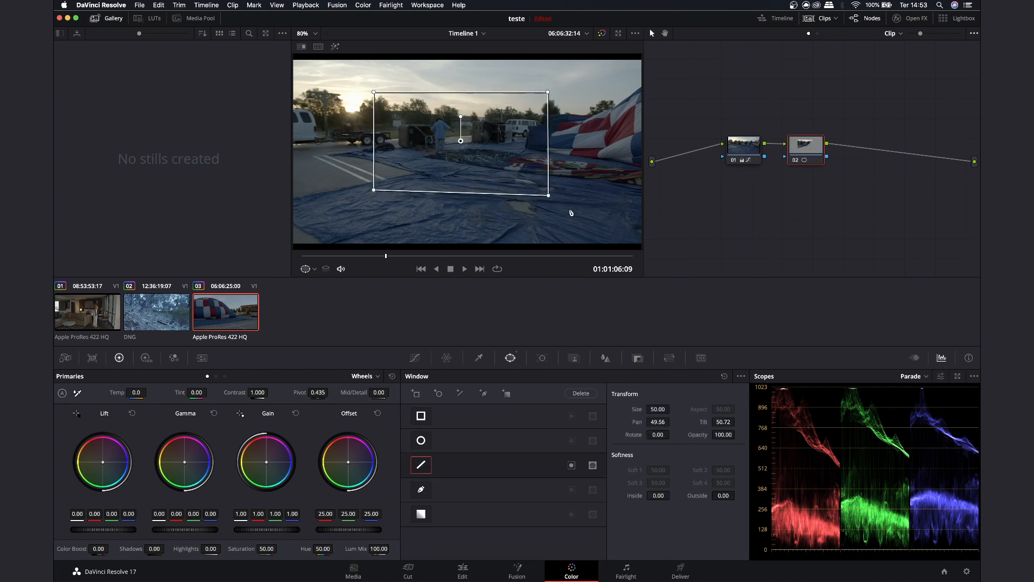
{"action": "left_click", "coordinate": [581, 393]}
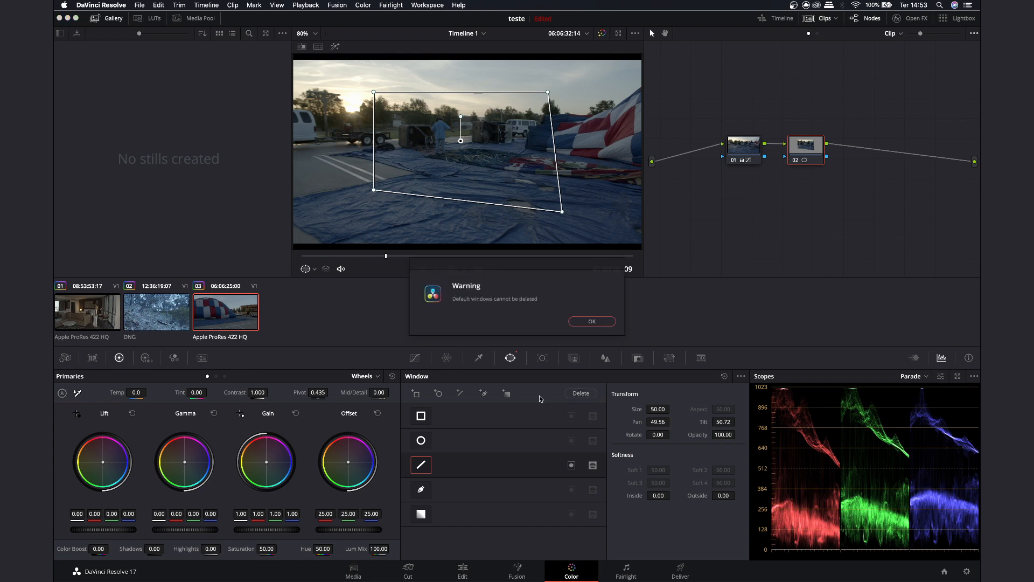
{"action": "key", "text": "Return"}
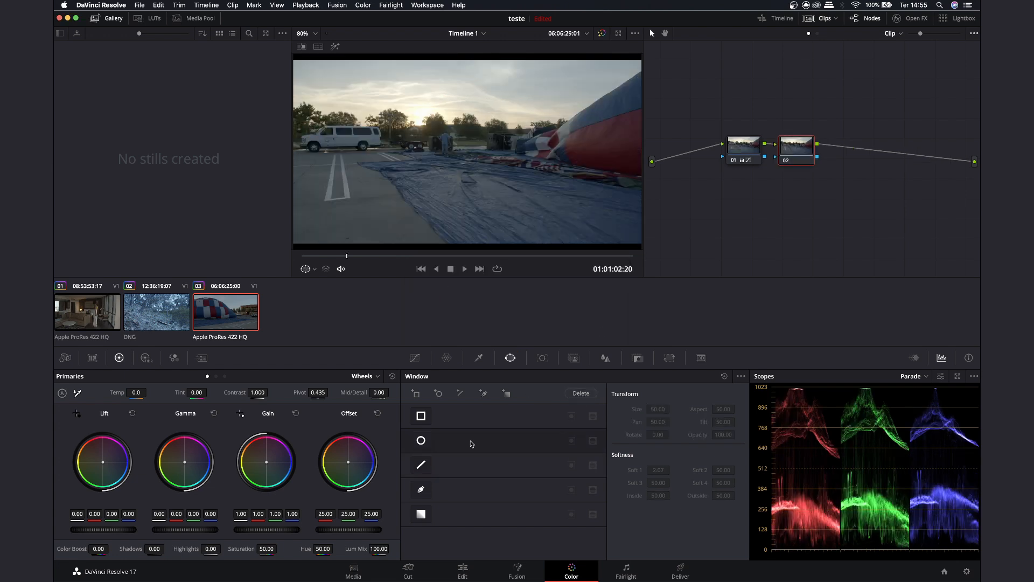
- Draw a closed freeform Curve window around the parked white van at 01:01:02:20
{"action": "left_click", "coordinate": [422, 489]}
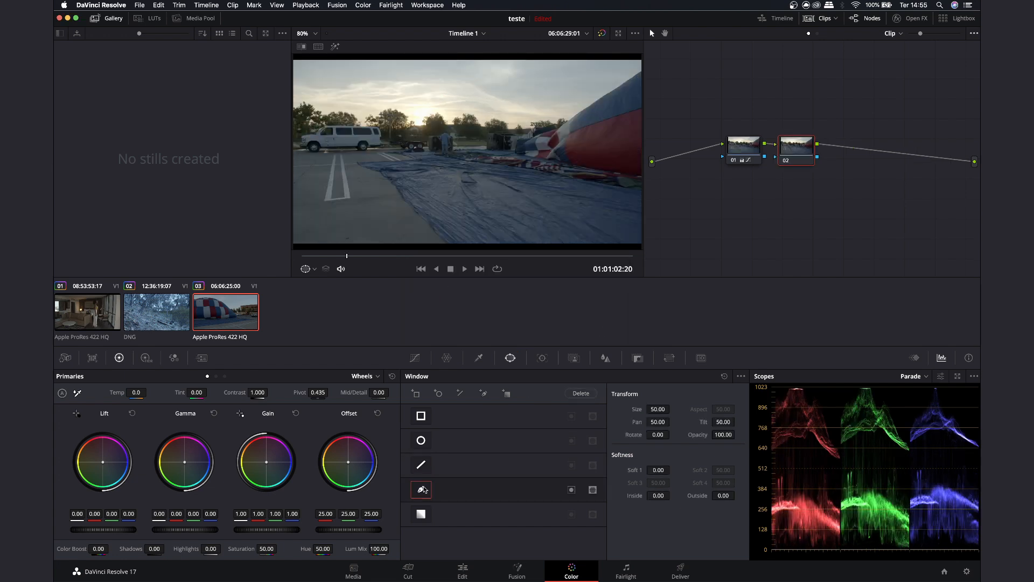
{"action": "left_click", "coordinate": [330, 116]}
{"action": "left_click", "coordinate": [314, 124]}
{"action": "left_click", "coordinate": [304, 129]}
{"action": "left_click_drag", "start_coordinate": [295, 139], "coordinate": [343, 157]}
{"action": "left_click", "coordinate": [305, 158]}
{"action": "left_click", "coordinate": [355, 158]}
{"action": "left_click", "coordinate": [379, 149]}
{"action": "left_click", "coordinate": [389, 130]}
{"action": "left_click", "coordinate": [372, 118]}
{"action": "left_click", "coordinate": [343, 111]}
{"action": "left_click", "coordinate": [329, 115]}
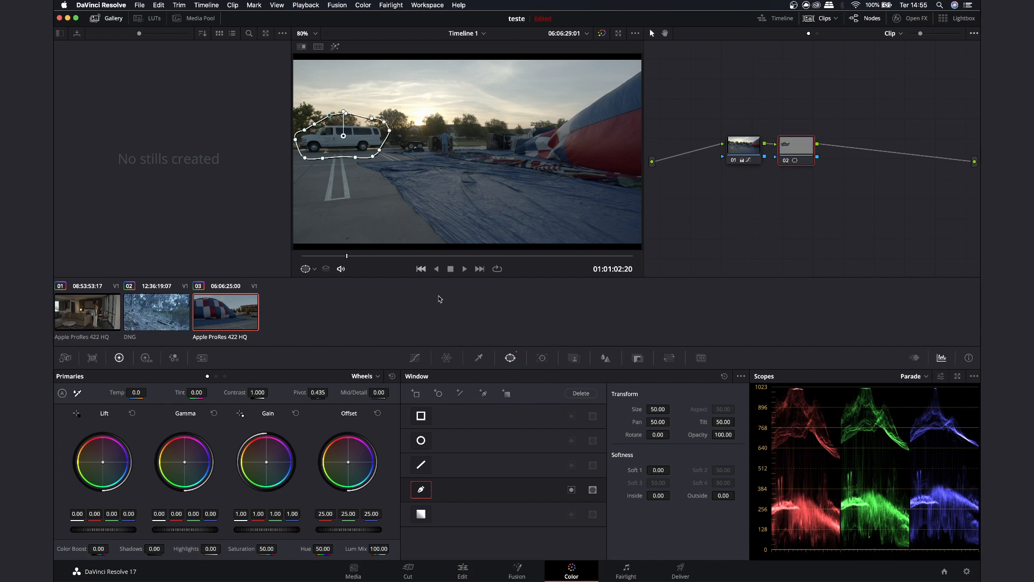
- Track the van window forward for part of the clip, and tint the van with Offset 27.16, 24.20, 23.79
{"action": "left_click", "coordinate": [541, 358]}
{"action": "left_click", "coordinate": [454, 393]}
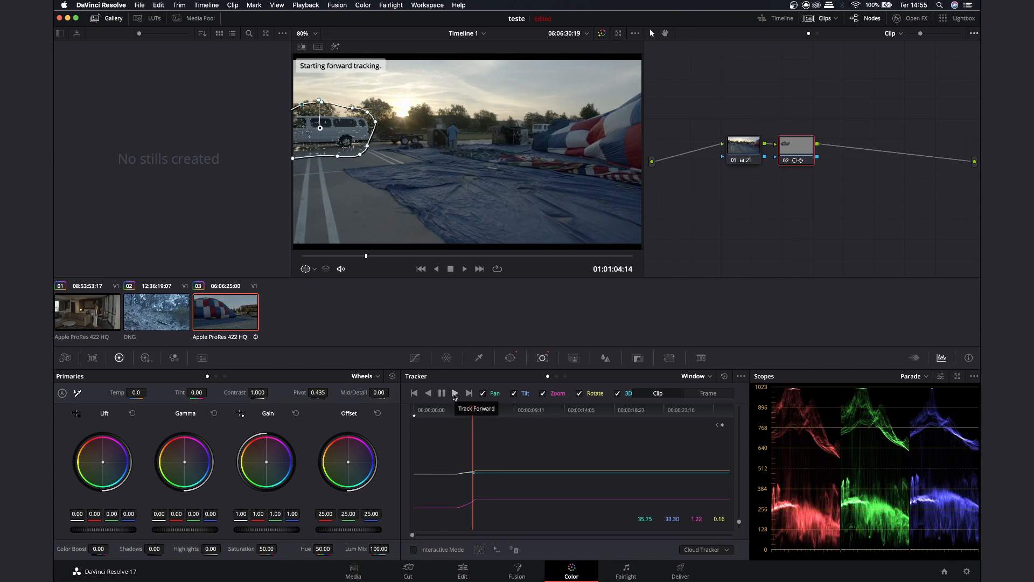
{"action": "left_click", "coordinate": [442, 393]}
{"action": "left_click_drag", "start_coordinate": [503, 410], "coordinate": [470, 418]}
{"action": "left_click_drag", "start_coordinate": [349, 462], "coordinate": [348, 460]}
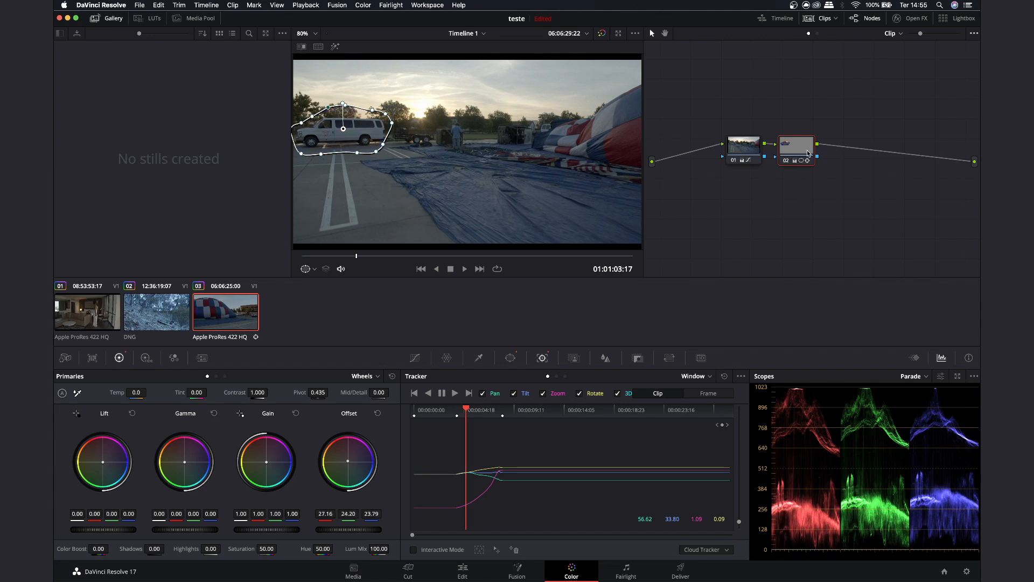
- Delete both correction nodes from the balloon clip's node graph
{"action": "key", "text": "Delete"}
{"action": "left_click", "coordinate": [746, 151]}
{"action": "key", "text": "Delete"}
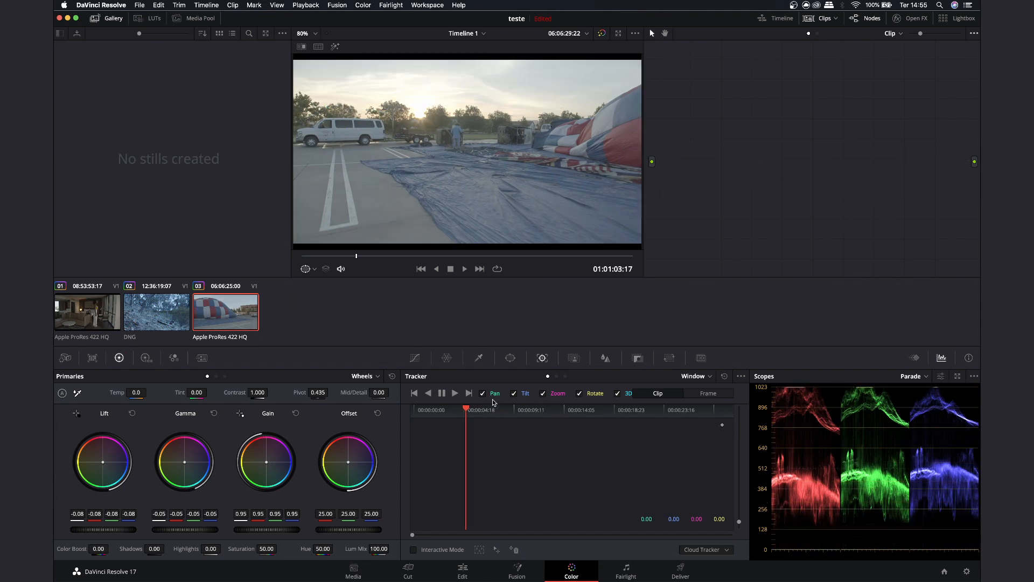
- Add a new serial node on the connection line, and set its Lift to -0.12 and Gain to 0.97
{"action": "left_click", "coordinate": [510, 357]}
{"action": "left_click", "coordinate": [543, 358]}
{"action": "key", "text": "alt+s"}
{"action": "left_click_drag", "start_coordinate": [736, 123], "coordinate": [725, 170]}
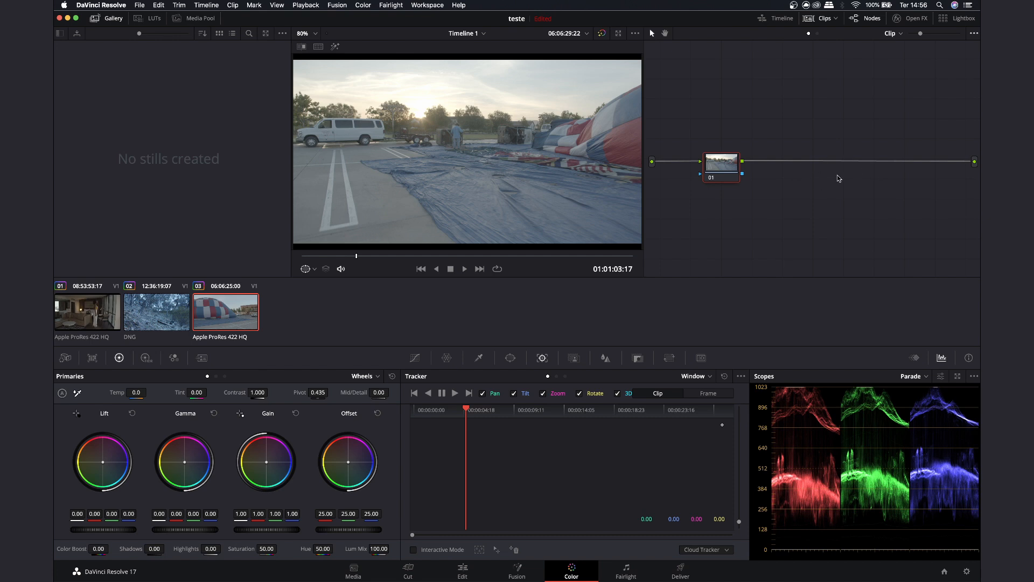
{"action": "left_click_drag", "start_coordinate": [726, 164], "coordinate": [723, 170]}
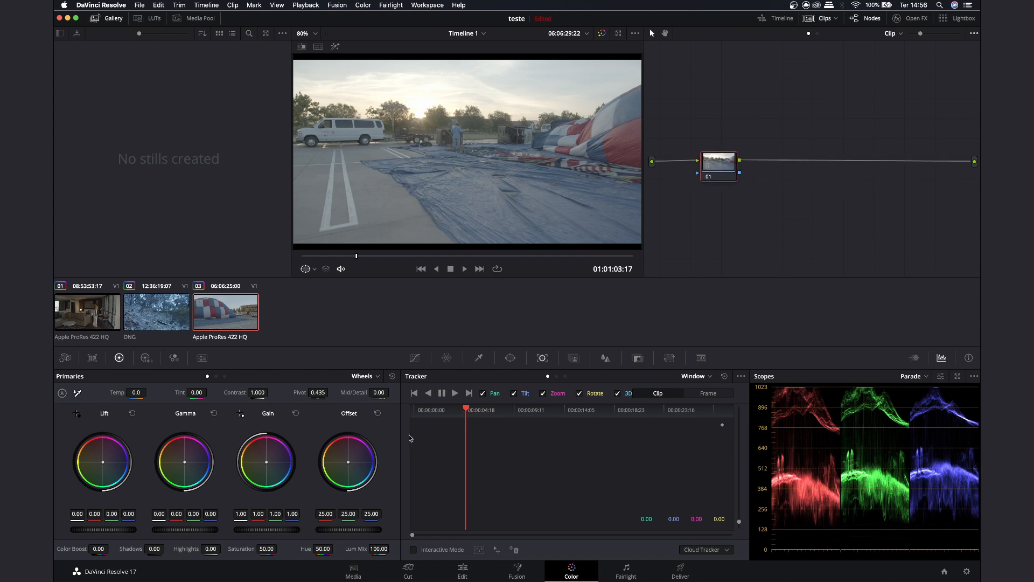
{"action": "left_click_drag", "start_coordinate": [102, 529], "coordinate": [85, 531]}
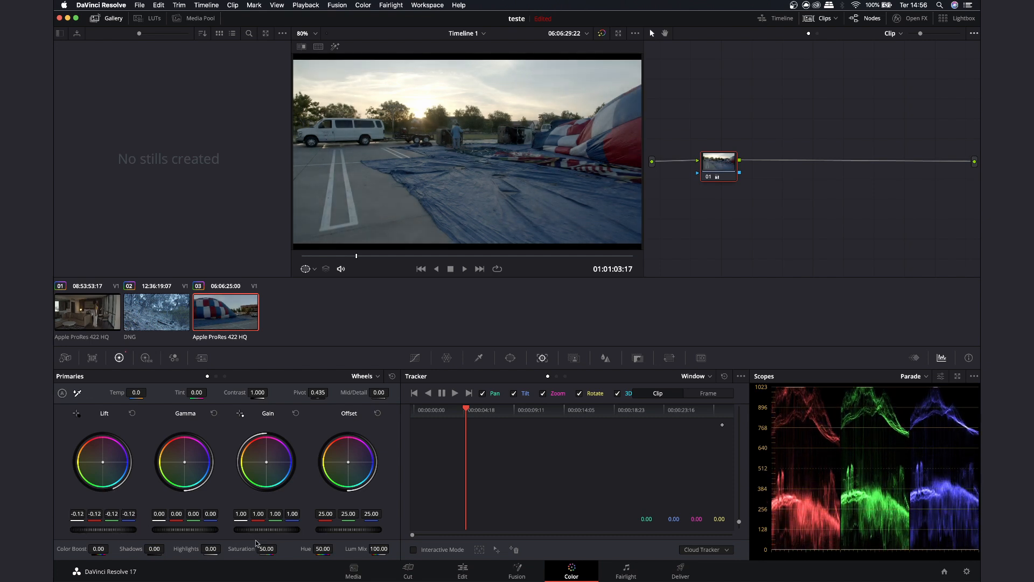
{"action": "left_click_drag", "start_coordinate": [288, 529], "coordinate": [260, 532]}
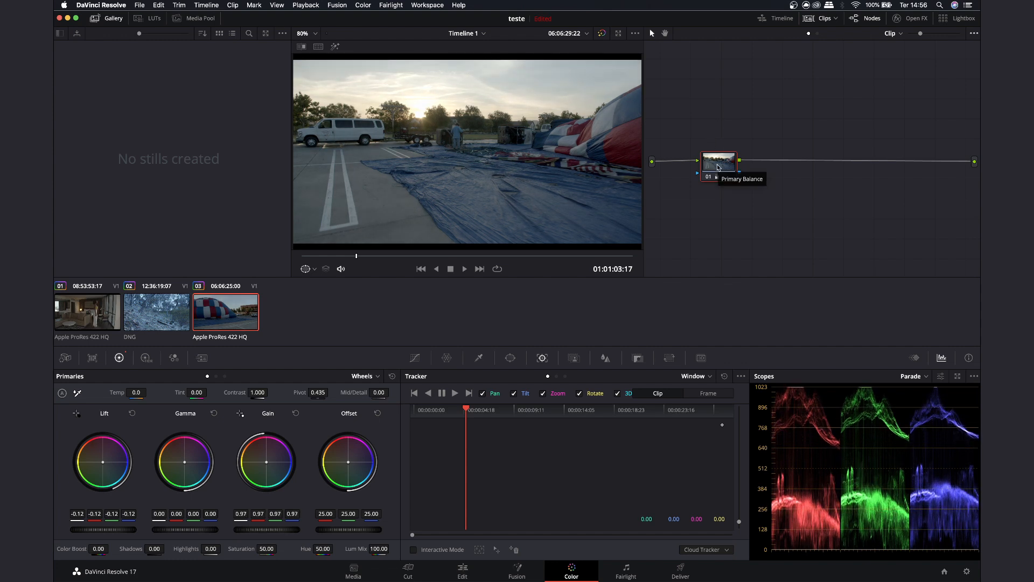
- Add a second serial node and set its Temp to -1280.0 and Saturation to 3.80
{"action": "key", "text": "alt+s"}
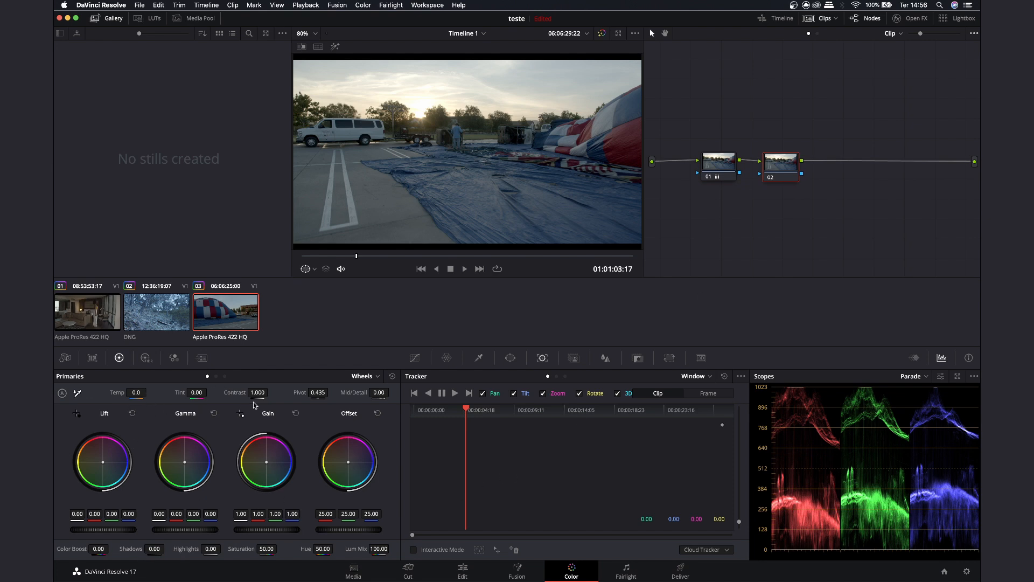
{"action": "left_click_drag", "start_coordinate": [136, 392], "coordinate": [73, 393]}
{"action": "left_click_drag", "start_coordinate": [149, 392], "coordinate": [136, 392]}
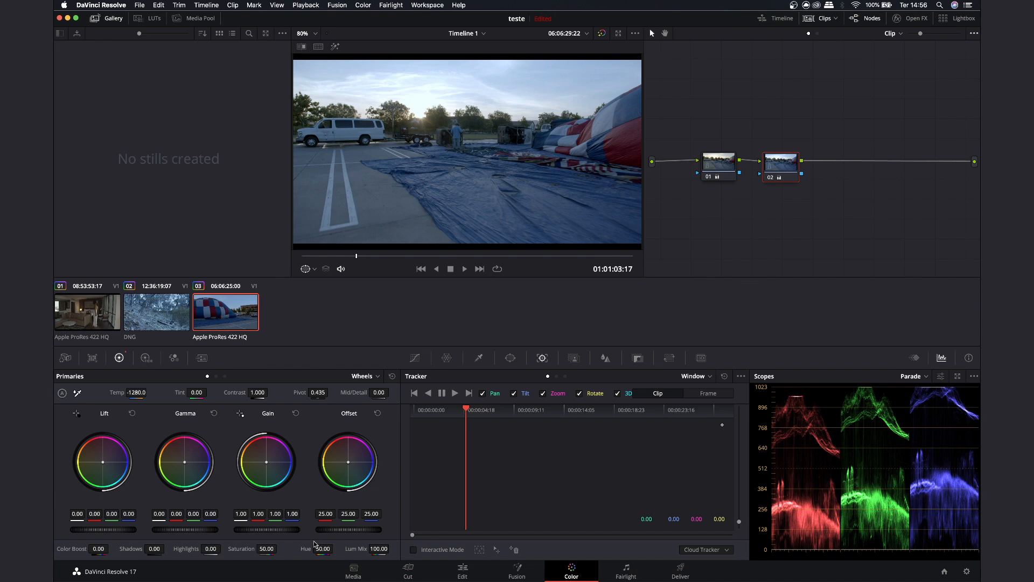
{"action": "mouse_move", "coordinate": [266, 548]}
{"action": "left_mouse_down"}
{"action": "mouse_move", "coordinate": [243, 548]}
{"action": "mouse_move", "coordinate": [280, 549]}
{"action": "left_mouse_up"}
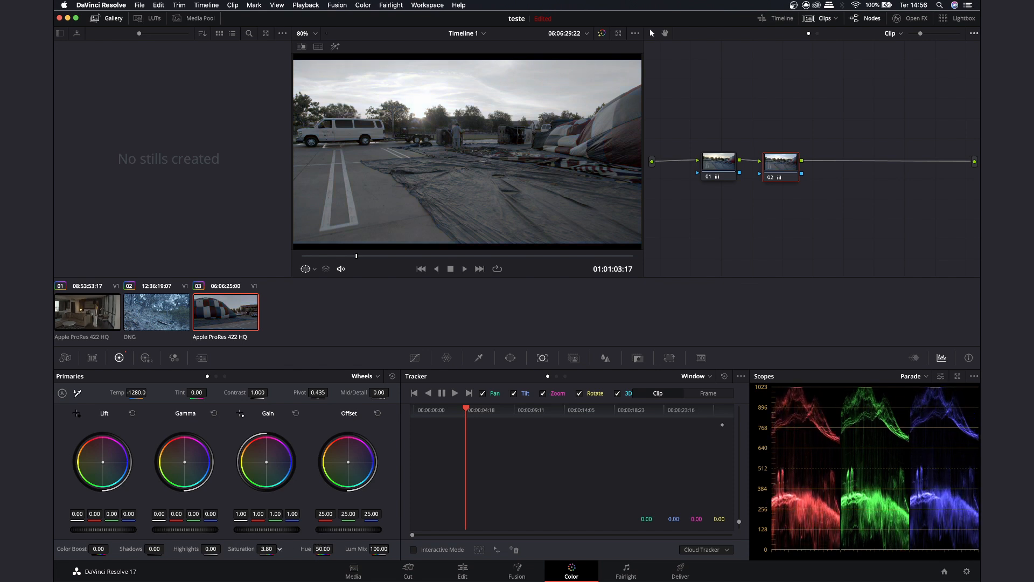
- Add a third serial node in line with the others, and delete it together with the second node
{"action": "key", "text": "alt+s"}
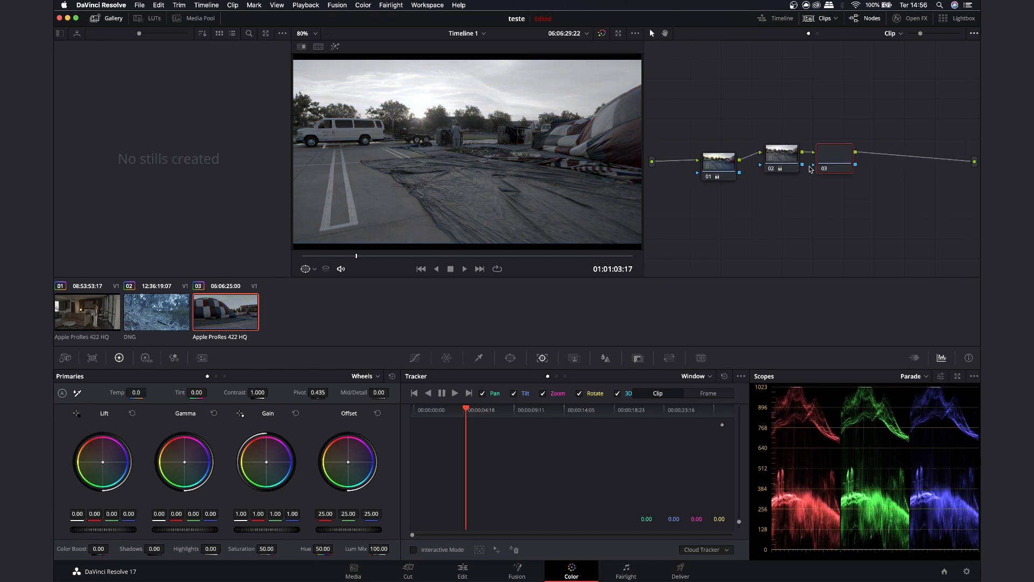
{"action": "left_click_drag", "start_coordinate": [839, 160], "coordinate": [790, 163]}
{"action": "left_click_drag", "start_coordinate": [863, 157], "coordinate": [863, 165]}
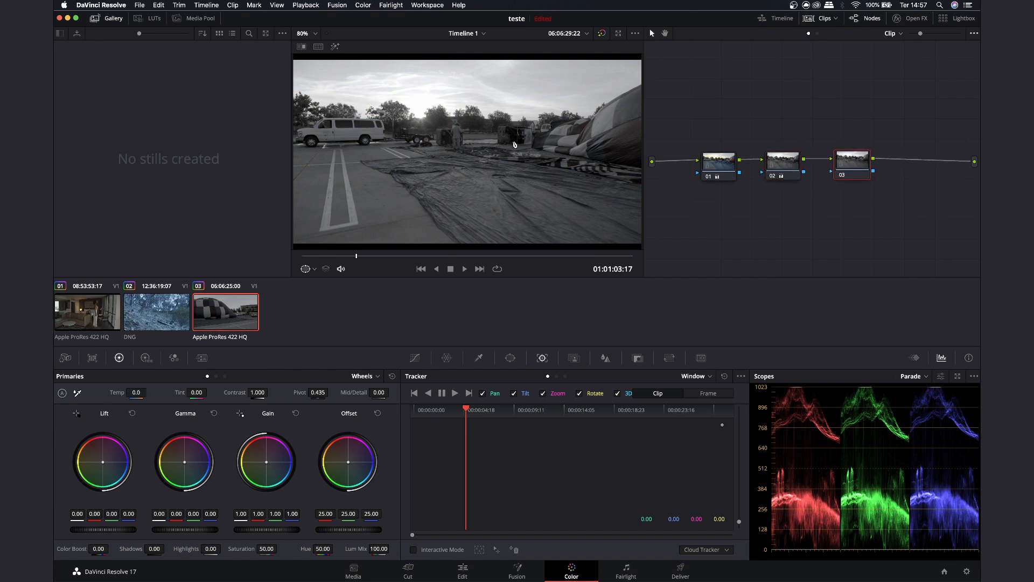
{"action": "left_click_drag", "start_coordinate": [851, 165], "coordinate": [852, 164]}
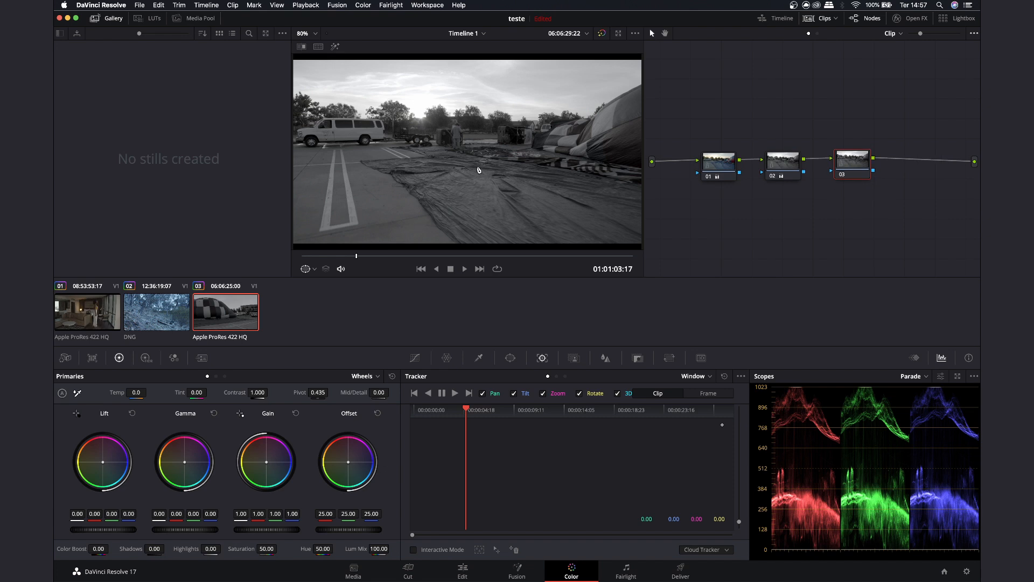
{"action": "key", "text": "Delete"}
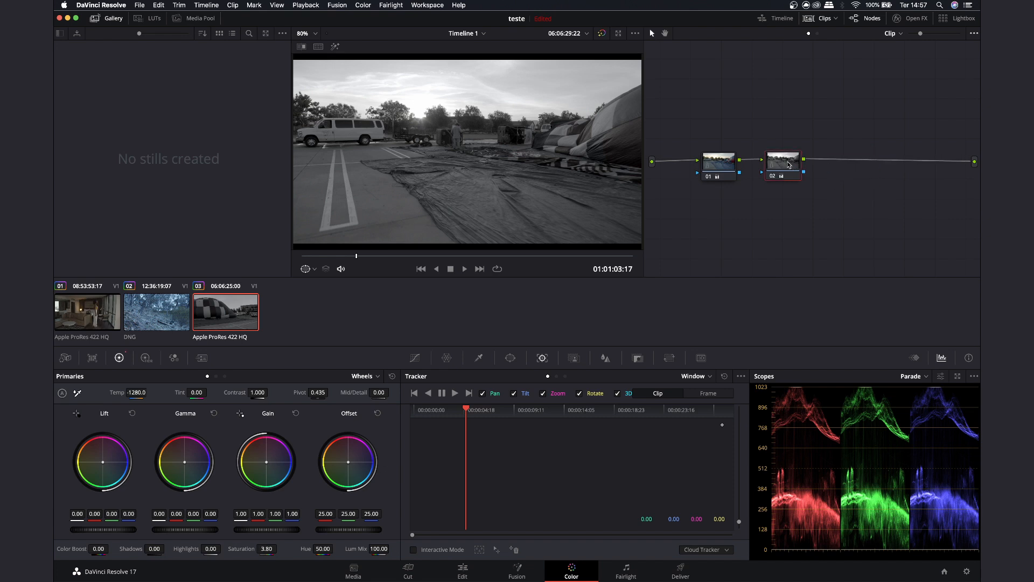
{"action": "key", "text": "Delete"}
- Add a second serial node, lower its Saturation to 0.00, and delete the node
{"action": "key", "text": "alt+s"}
{"action": "left_click_drag", "start_coordinate": [780, 171], "coordinate": [809, 170]}
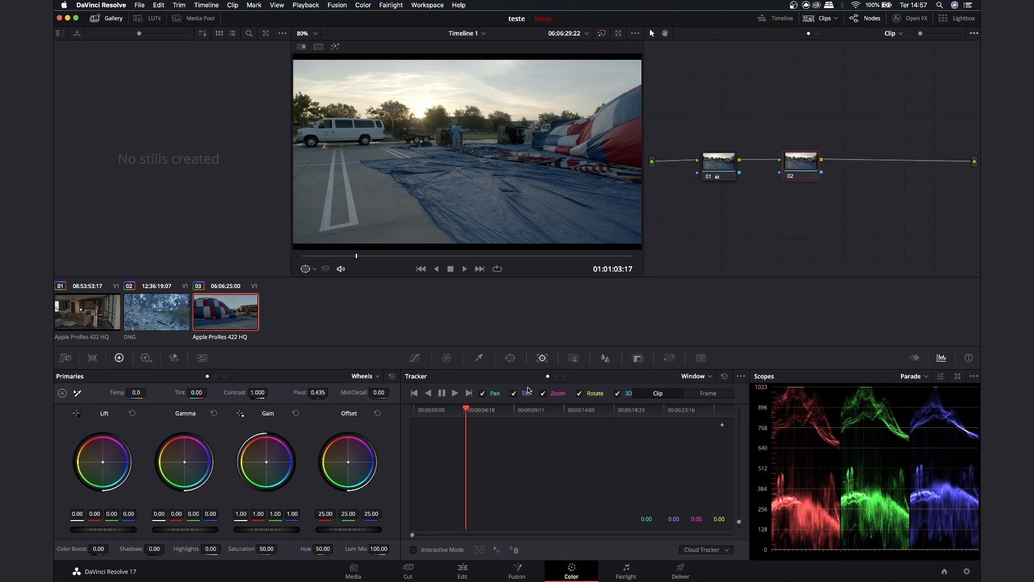
{"action": "left_click_drag", "start_coordinate": [268, 549], "coordinate": [237, 549]}
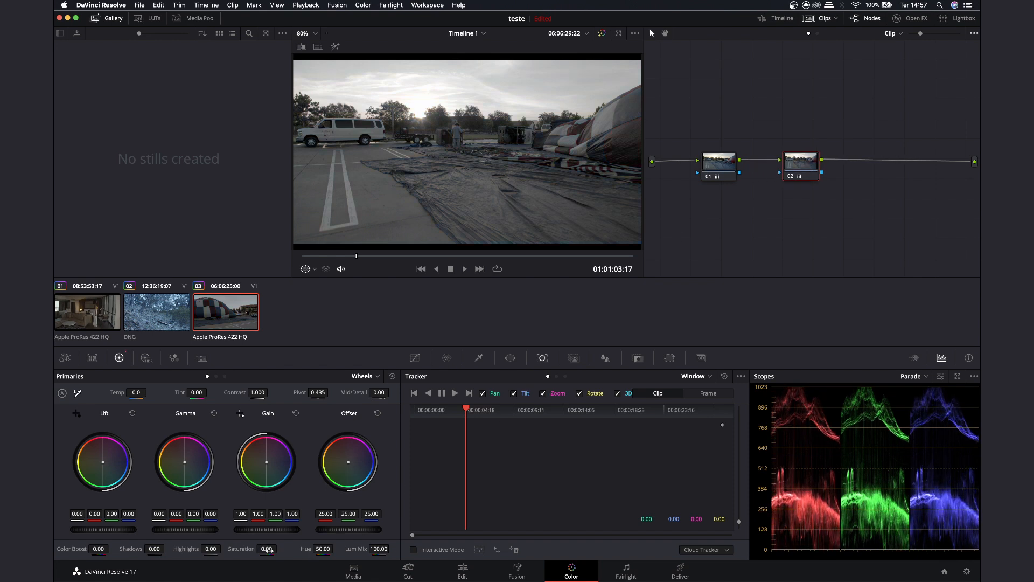
{"action": "key", "text": "Delete"}
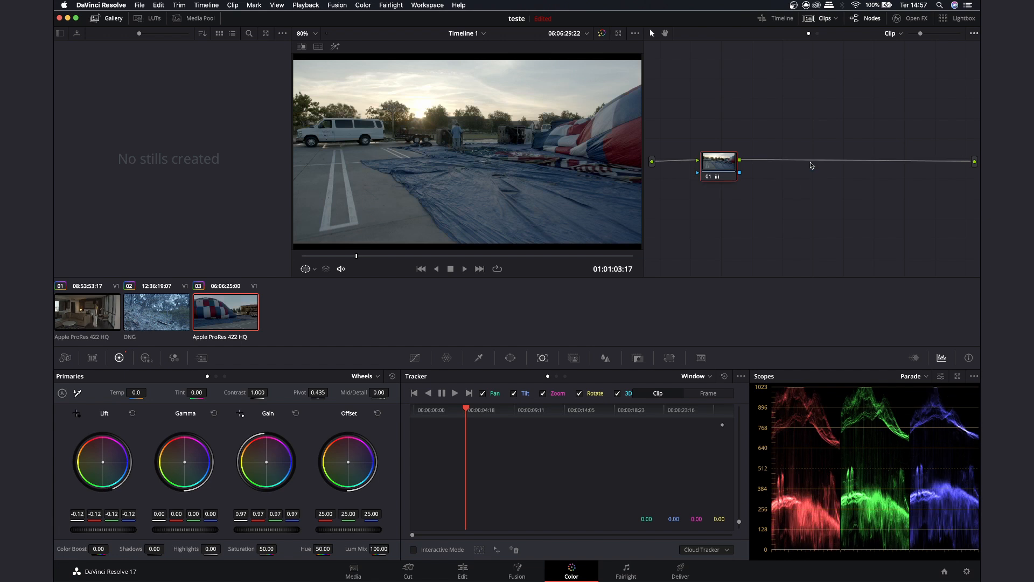
- Try the desaturation on the first node with Saturation 3.00, and restore its Saturation to 50.00
{"action": "left_click_drag", "start_coordinate": [726, 167], "coordinate": [743, 167]}
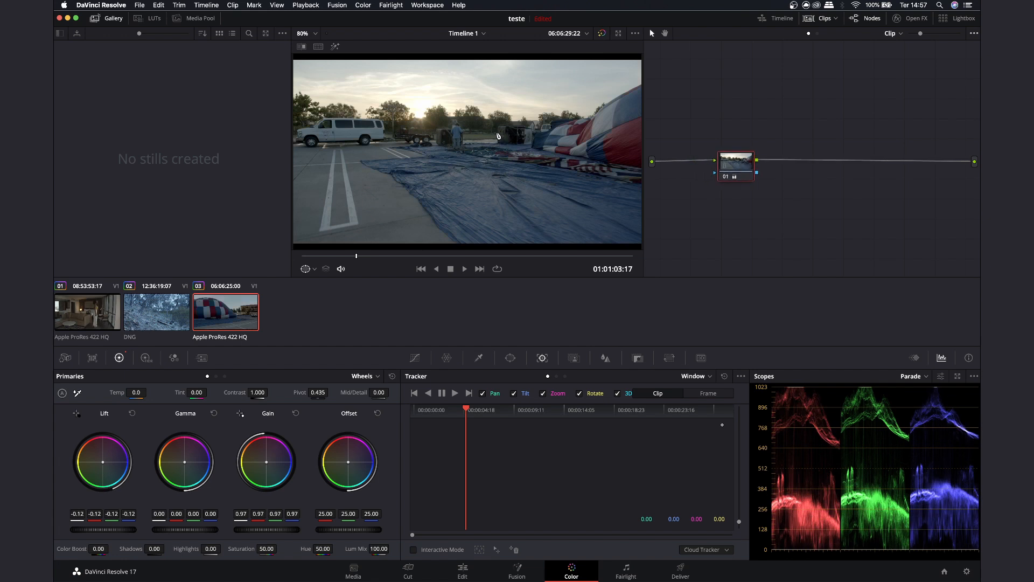
{"action": "left_click_drag", "start_coordinate": [265, 547], "coordinate": [226, 547]}
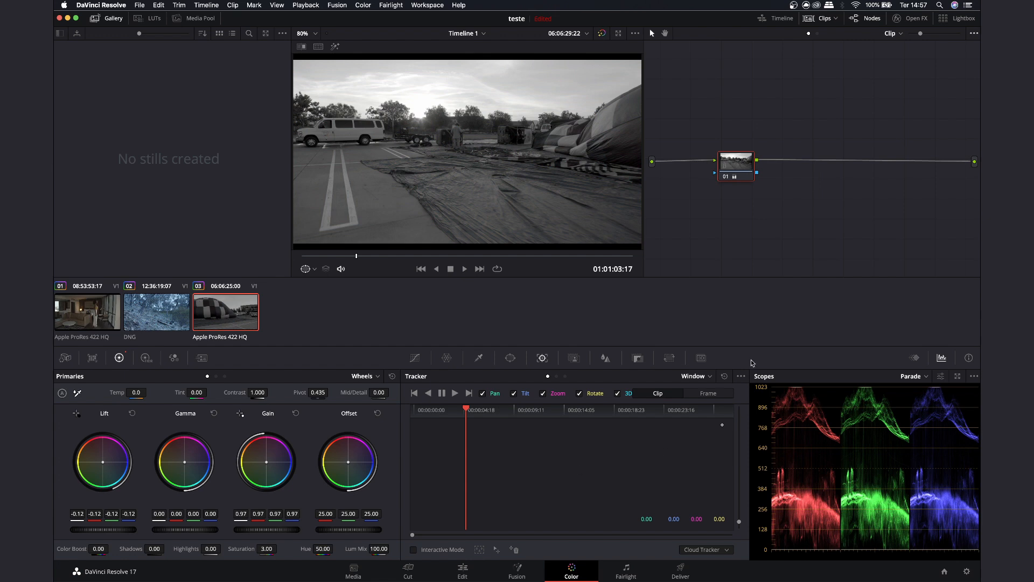
{"action": "left_click", "coordinate": [266, 549]}
{"action": "double_click", "coordinate": [266, 550]}
{"action": "key", "text": "Return"}
- Add a second serial node and arrange both nodes side by side in the upper part of the node graph
{"action": "key", "text": "alt+s"}
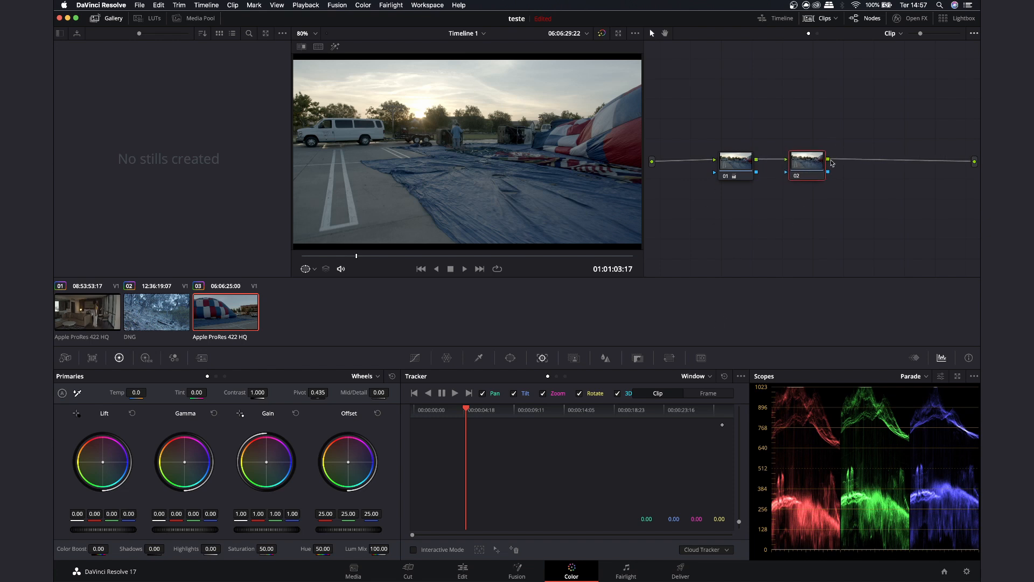
{"action": "left_click_drag", "start_coordinate": [735, 165], "coordinate": [724, 140]}
{"action": "left_click_drag", "start_coordinate": [802, 173], "coordinate": [802, 137]}
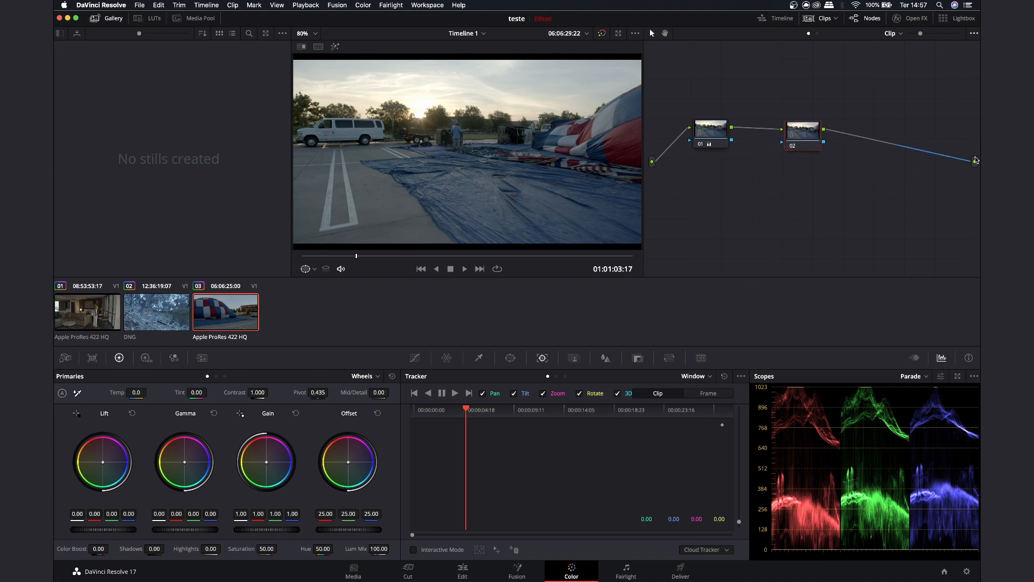
{"action": "left_click_drag", "start_coordinate": [810, 139], "coordinate": [813, 133]}
{"action": "left_click_drag", "start_coordinate": [701, 143], "coordinate": [702, 137]}
{"action": "left_click_drag", "start_coordinate": [807, 131], "coordinate": [808, 130]}
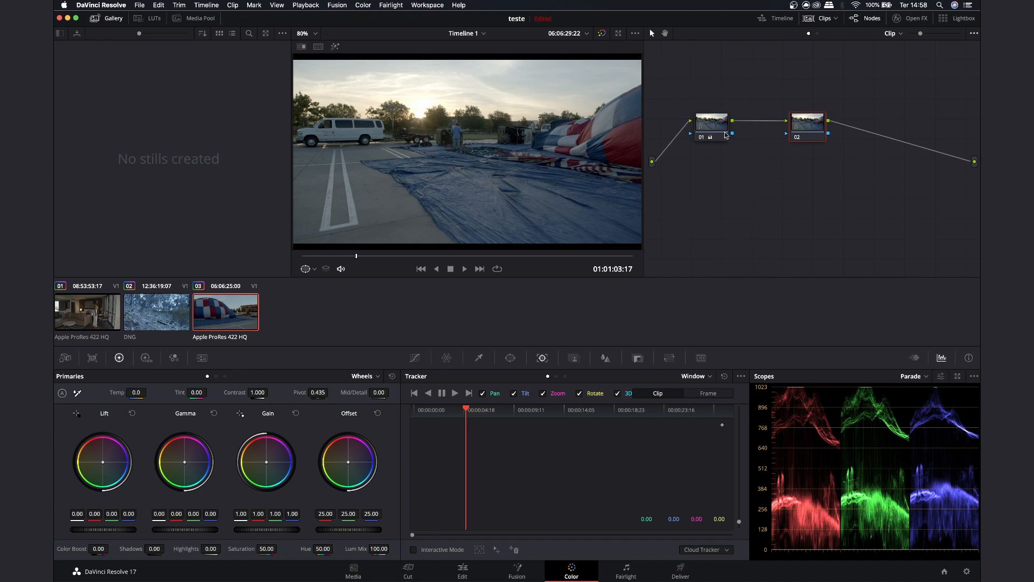
{"action": "left_click_drag", "start_coordinate": [726, 135], "coordinate": [726, 139]}
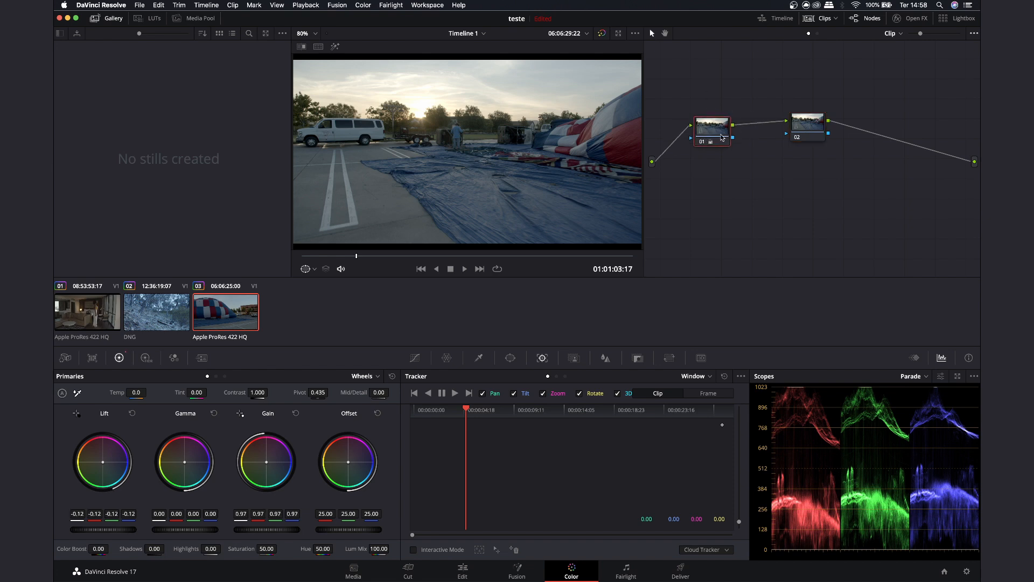
- Reposition the two serial nodes, push the first node's Gamma strongly towards blue, and select the second node
{"action": "left_click_drag", "start_coordinate": [809, 128], "coordinate": [818, 129]}
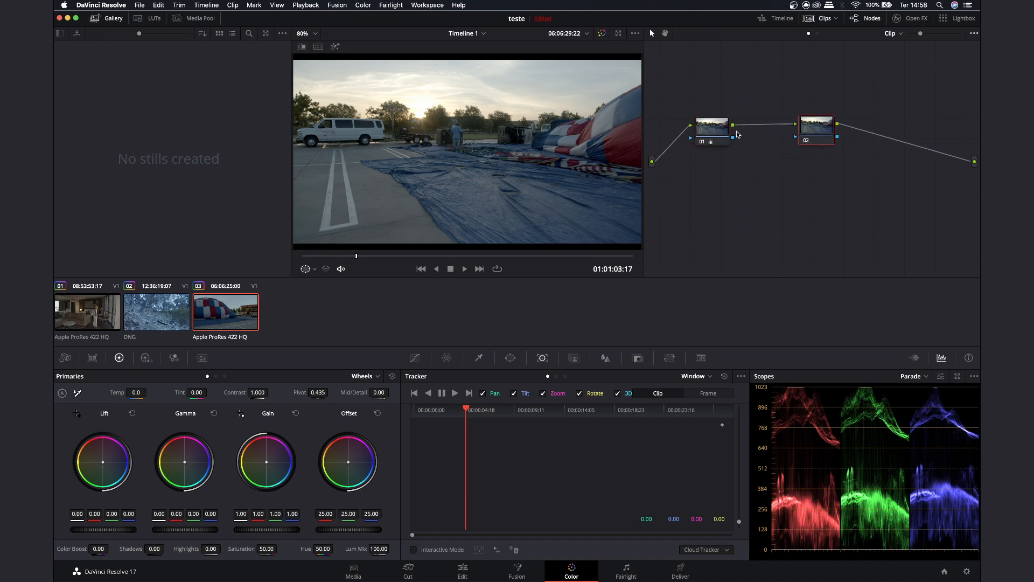
{"action": "left_click_drag", "start_coordinate": [722, 130], "coordinate": [729, 144]}
{"action": "left_click_drag", "start_coordinate": [821, 128], "coordinate": [849, 144]}
{"action": "left_click", "coordinate": [729, 144]}
{"action": "left_click", "coordinate": [724, 145]}
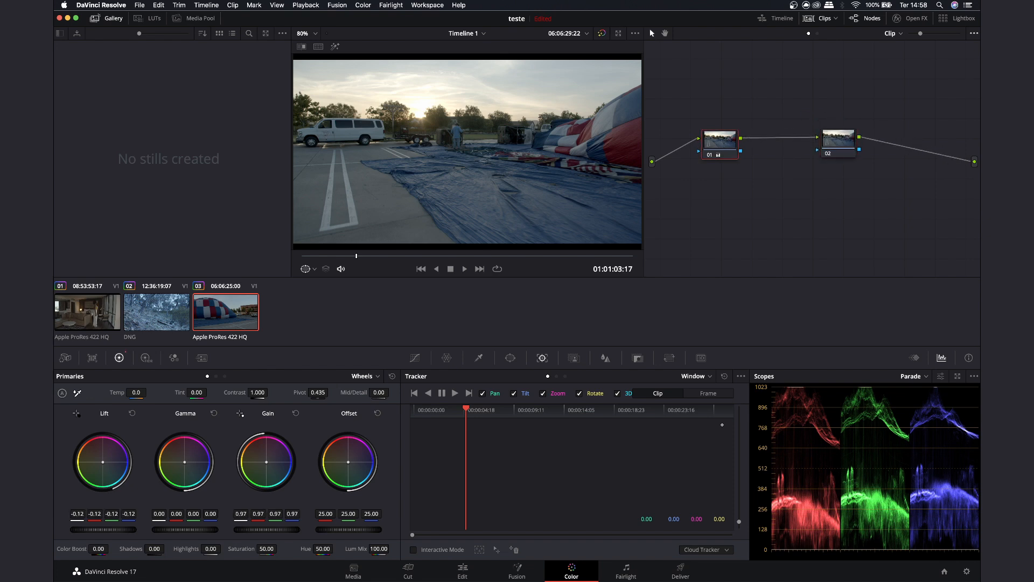
{"action": "left_click", "coordinate": [845, 148]}
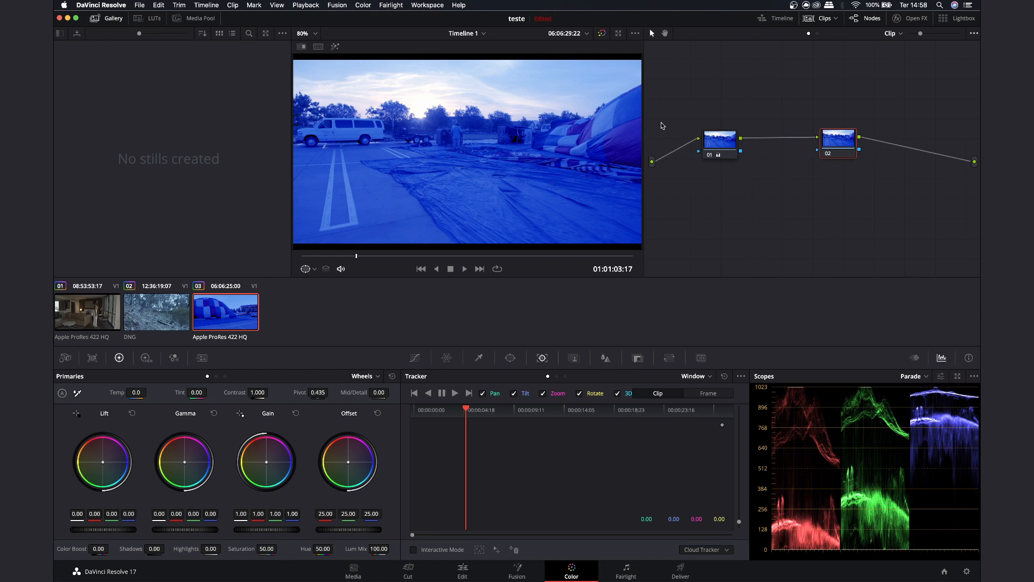
- Delete the blue-tinted first node from the node graph, keeping only the second node
{"action": "left_click_drag", "start_coordinate": [718, 149], "coordinate": [719, 163]}
{"action": "left_click_drag", "start_coordinate": [836, 139], "coordinate": [843, 145]}
{"action": "left_click", "coordinate": [705, 164]}
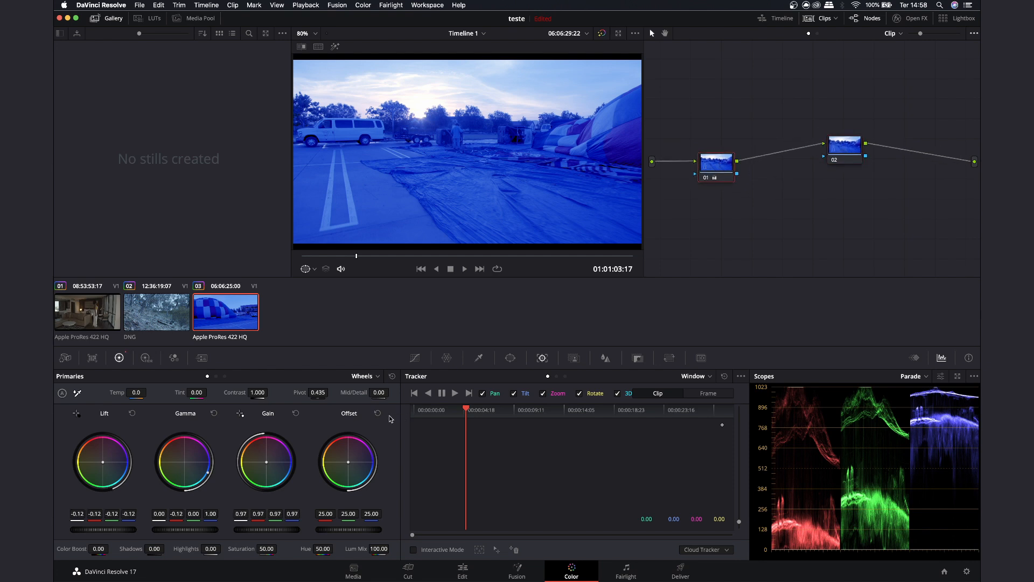
{"action": "key", "text": "Delete"}
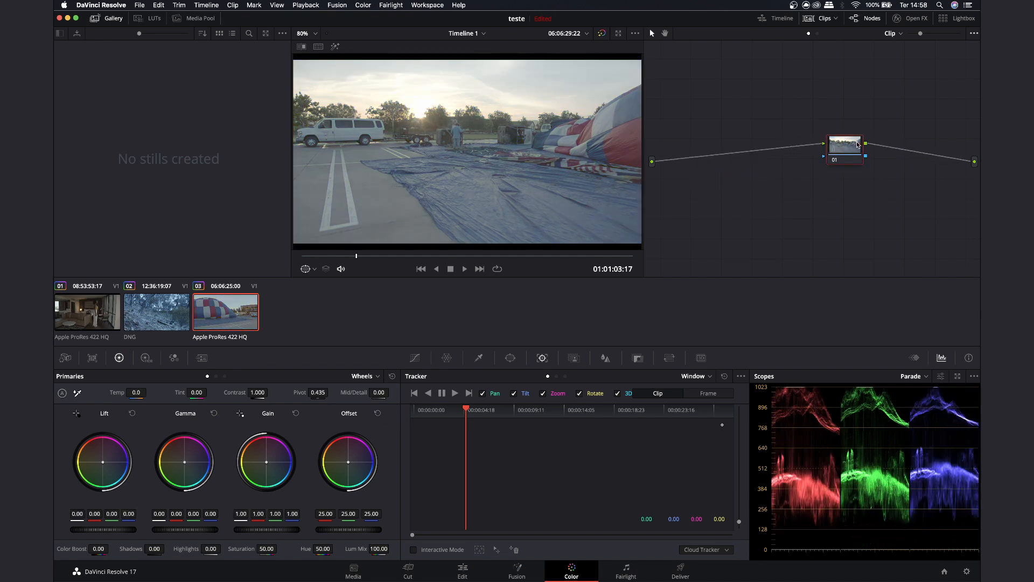
- Move the remaining node towards the graph's input, add a second serial node after it, and select the first node
{"action": "left_click_drag", "start_coordinate": [858, 144], "coordinate": [744, 113]}
{"action": "key", "text": "alt+s"}
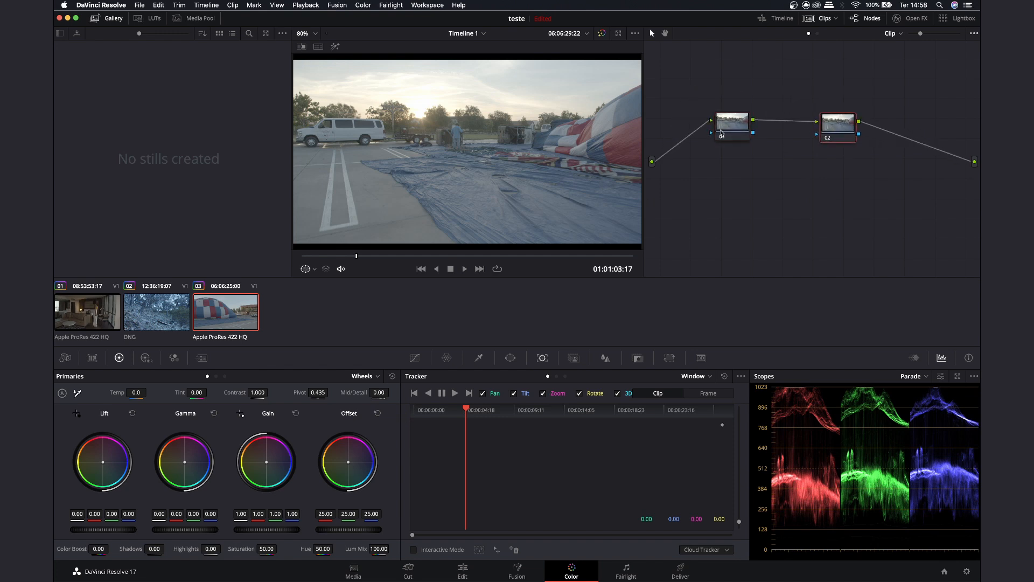
{"action": "left_click_drag", "start_coordinate": [722, 133], "coordinate": [734, 147]}
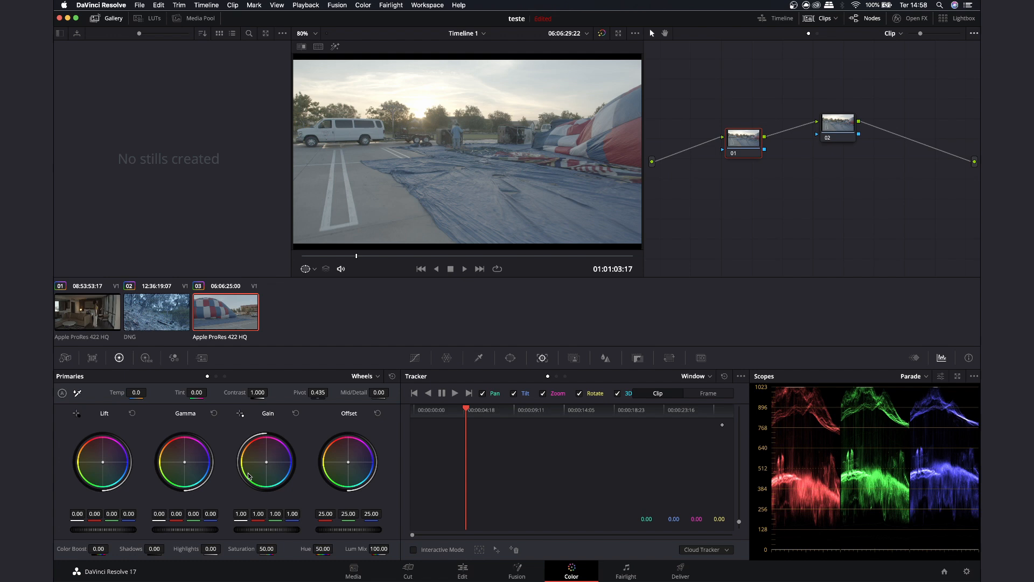
- Lower the first node's Saturation to 0.20 and raise the second node's Saturation to 100.00
{"action": "left_click_drag", "start_coordinate": [269, 548], "coordinate": [226, 548]}
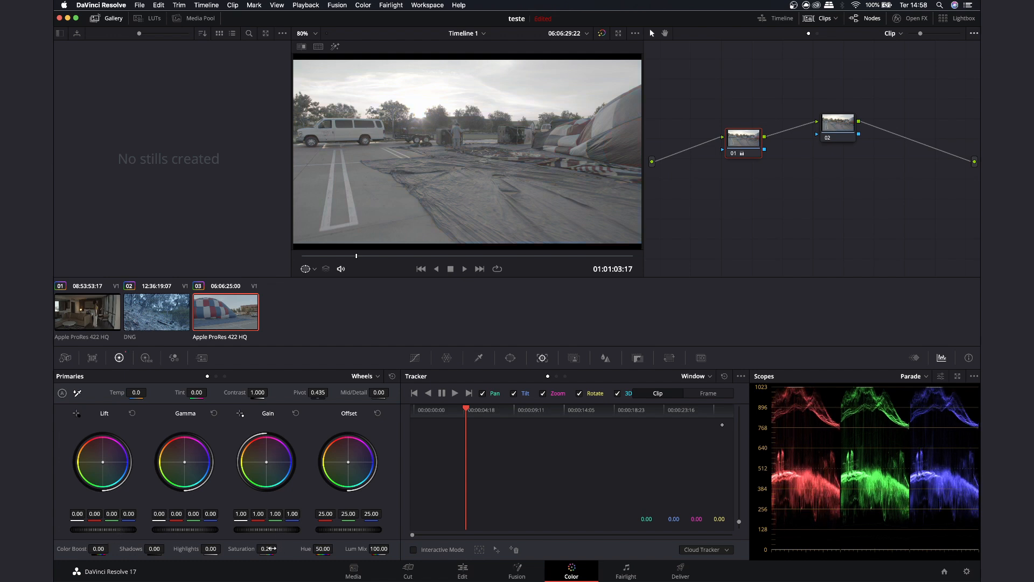
{"action": "left_click", "coordinate": [841, 125]}
{"action": "left_click_drag", "start_coordinate": [843, 126], "coordinate": [818, 140]}
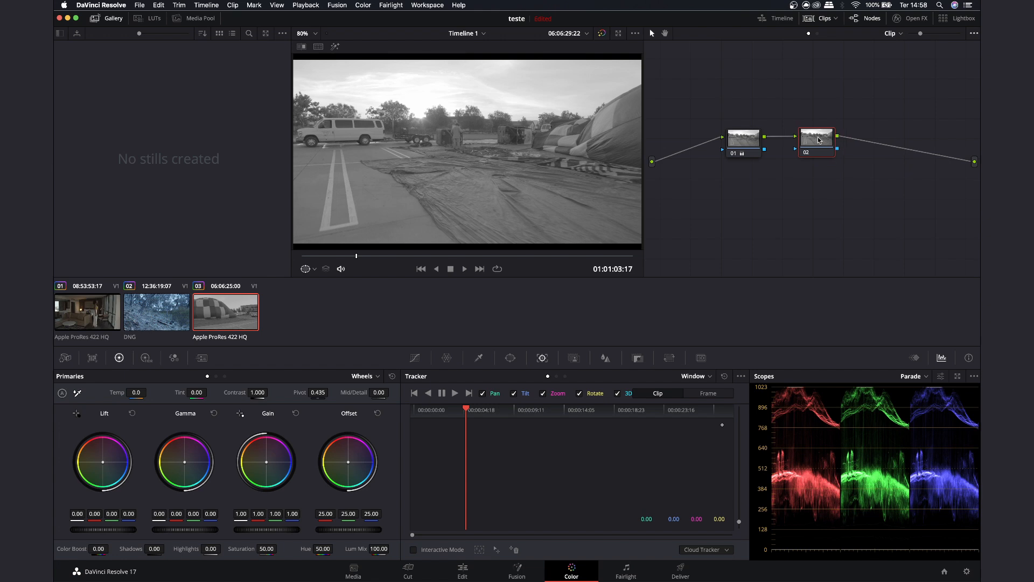
{"action": "left_click_drag", "start_coordinate": [274, 548], "coordinate": [272, 548]}
- Compare the Saturation settings of the first and second nodes while lining both nodes up in the graph
{"action": "left_click", "coordinate": [748, 145]}
{"action": "left_click", "coordinate": [805, 142]}
{"action": "left_click", "coordinate": [736, 142]}
{"action": "left_click_drag", "start_coordinate": [814, 140], "coordinate": [724, 165]}
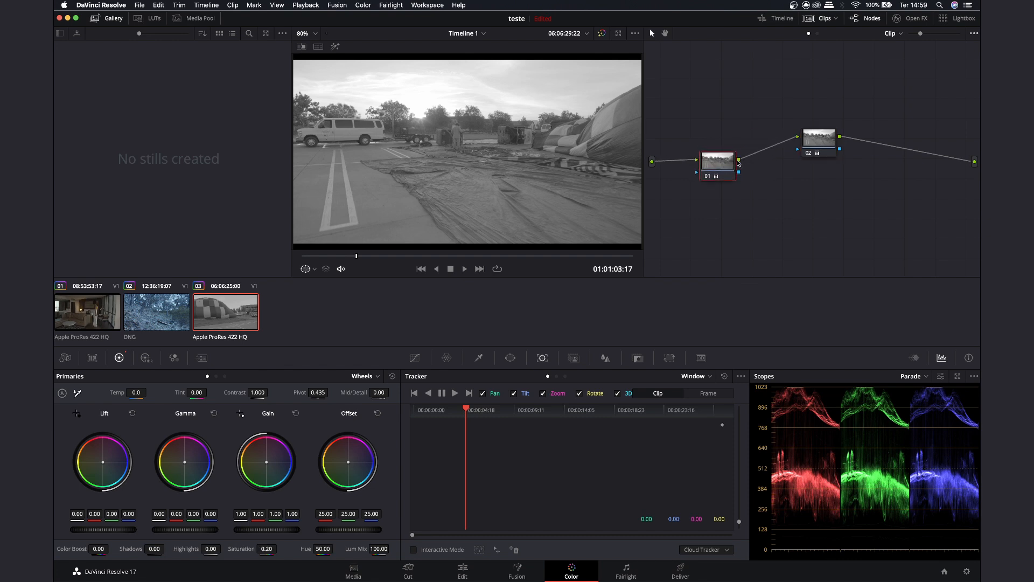
{"action": "left_click_drag", "start_coordinate": [824, 146], "coordinate": [844, 160]}
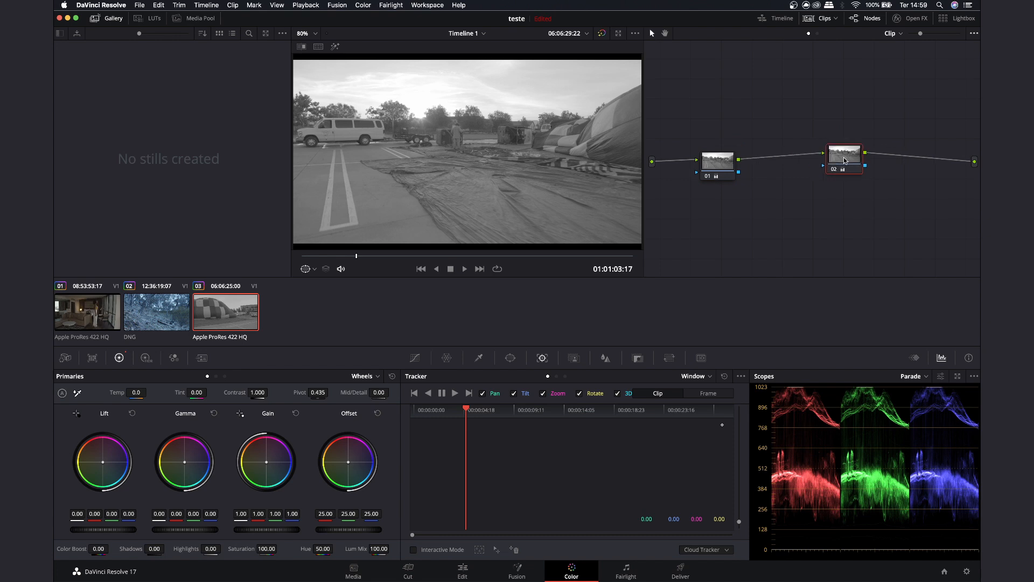
{"action": "left_click", "coordinate": [717, 164]}
{"action": "left_click_drag", "start_coordinate": [844, 162], "coordinate": [851, 159]}
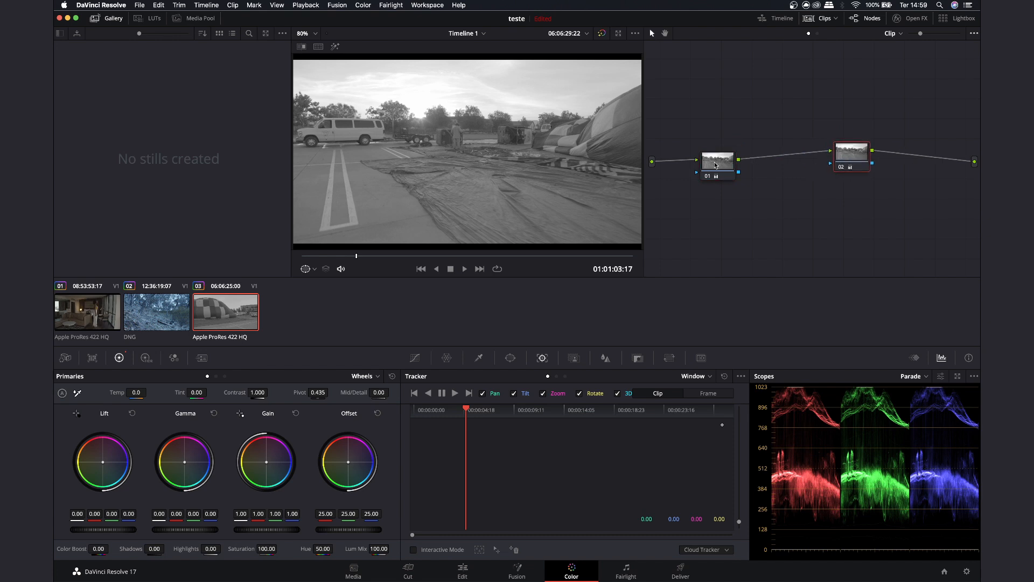
{"action": "left_click_drag", "start_coordinate": [717, 161], "coordinate": [727, 163]}
{"action": "left_click_drag", "start_coordinate": [853, 165], "coordinate": [840, 170]}
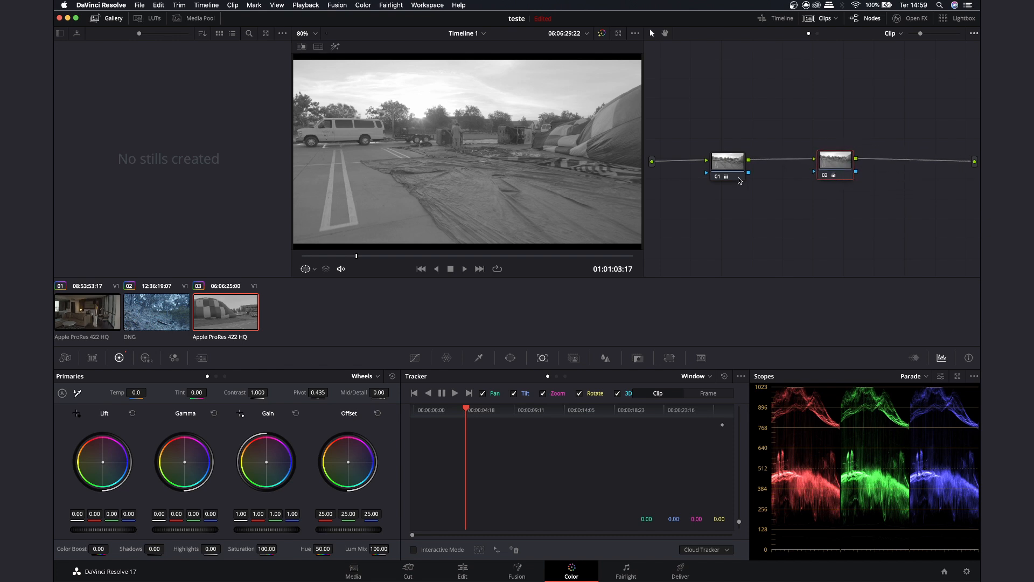
- Undo the saturation changes on both nodes, and set the first node's Saturation to 100.00
{"action": "key", "text": "super+z"}
{"action": "key", "text": "super+z"}
{"action": "key", "text": "super+z"}
{"action": "key", "text": "super+z"}
{"action": "left_click", "coordinate": [844, 166]}
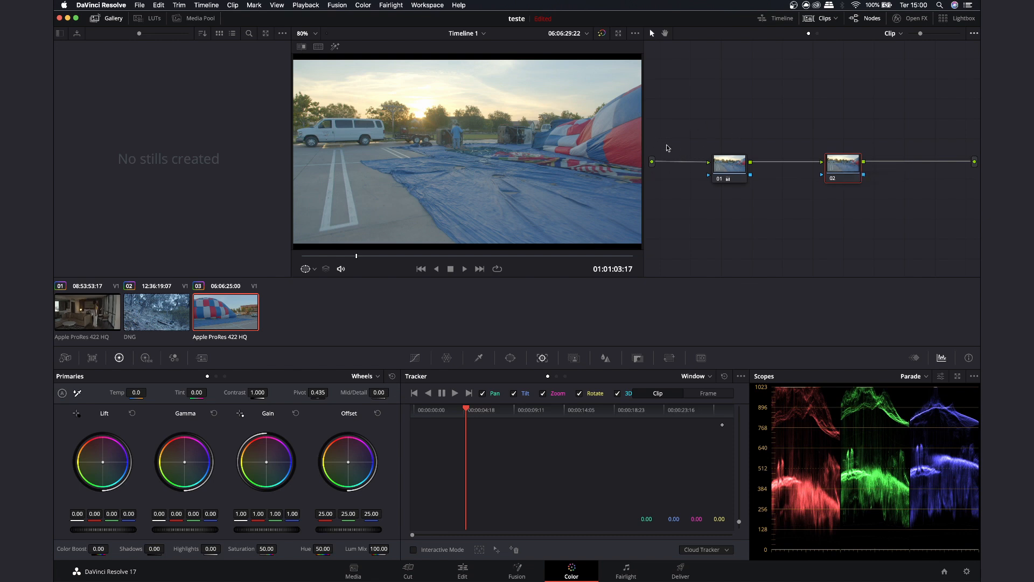
- Rearrange the node graph so the second node sits close beside the first
{"action": "left_click", "coordinate": [740, 158]}
{"action": "left_click_drag", "start_coordinate": [723, 168], "coordinate": [719, 168]}
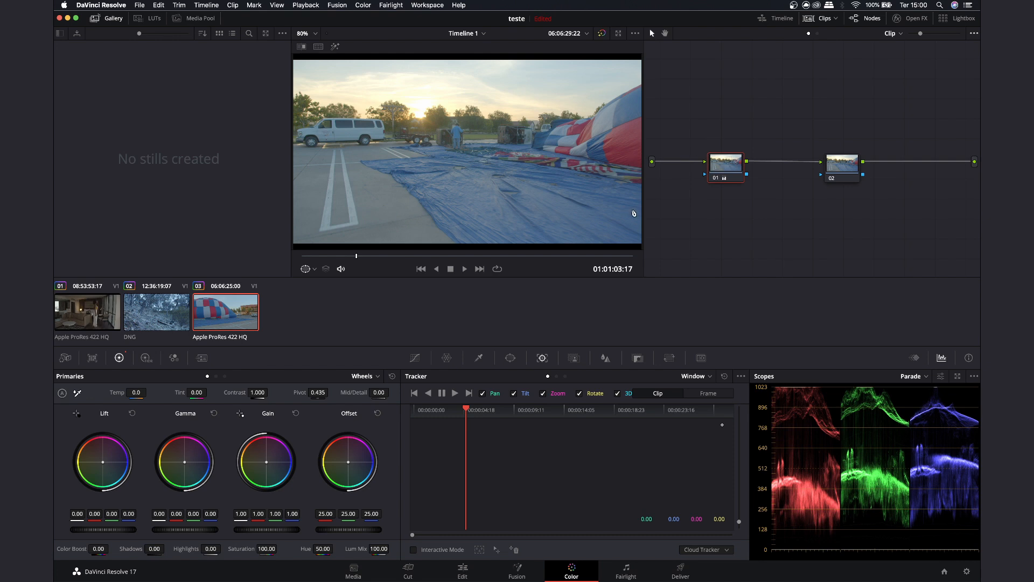
{"action": "left_click", "coordinate": [846, 162]}
{"action": "left_click_drag", "start_coordinate": [725, 164], "coordinate": [734, 159]}
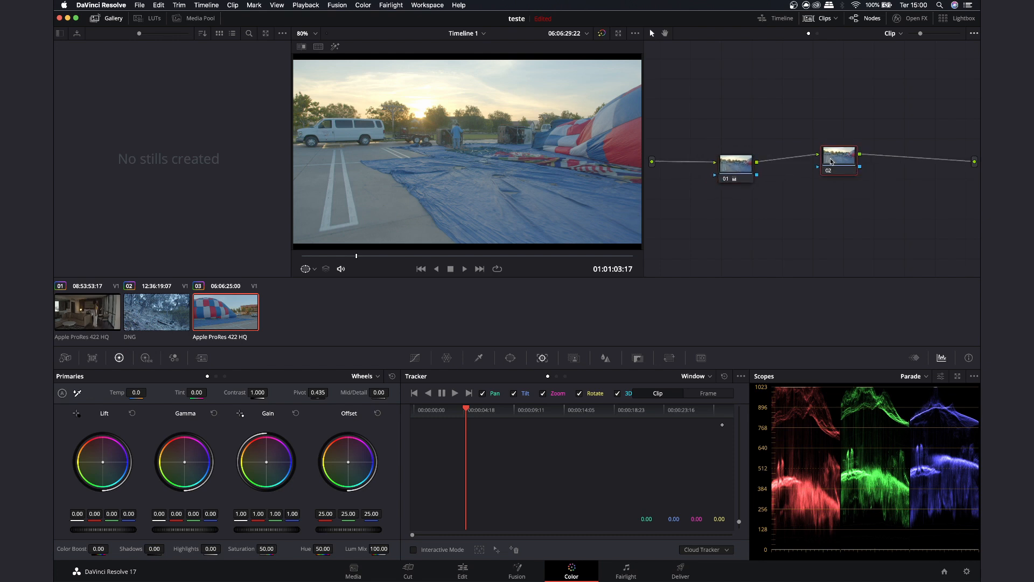
{"action": "left_click_drag", "start_coordinate": [831, 160], "coordinate": [797, 173]}
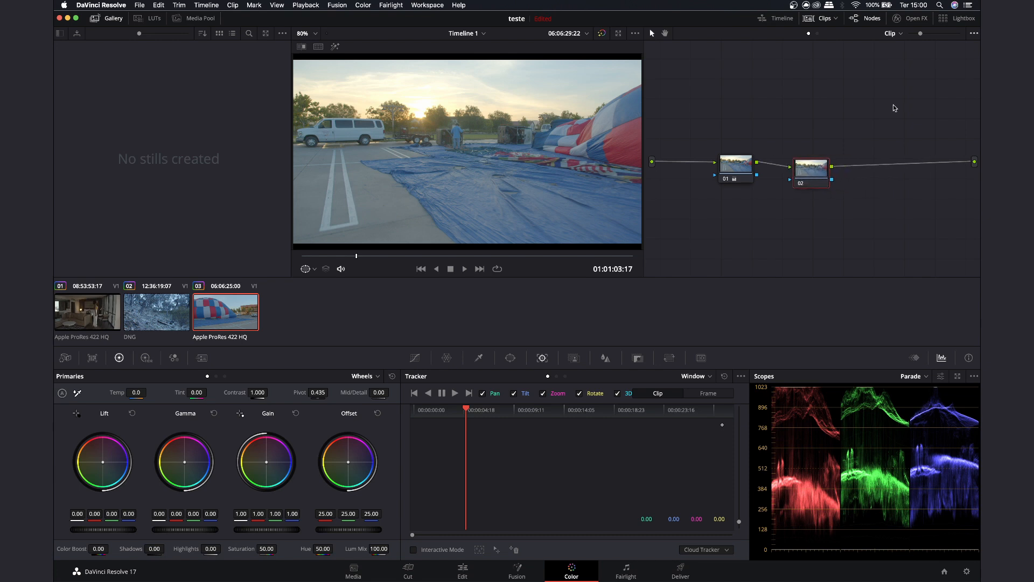
- Apply the Gaussian Blur effect to the second node, weaken its ganged strength slightly, and browse the other Resolve FX
{"action": "left_click", "coordinate": [913, 19]}
{"action": "left_click_drag", "start_coordinate": [846, 101], "coordinate": [719, 179]}
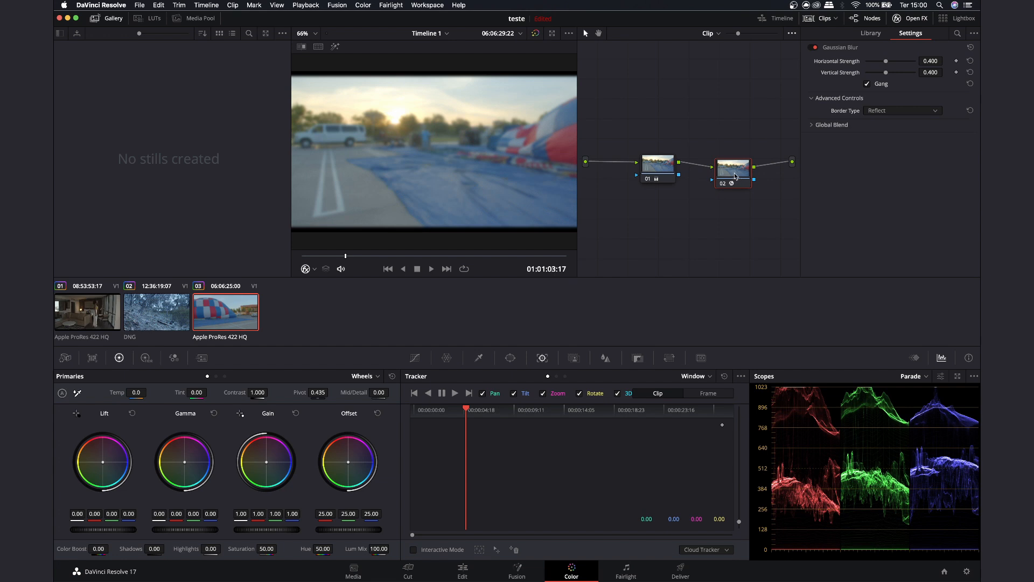
{"action": "left_click", "coordinate": [870, 33]}
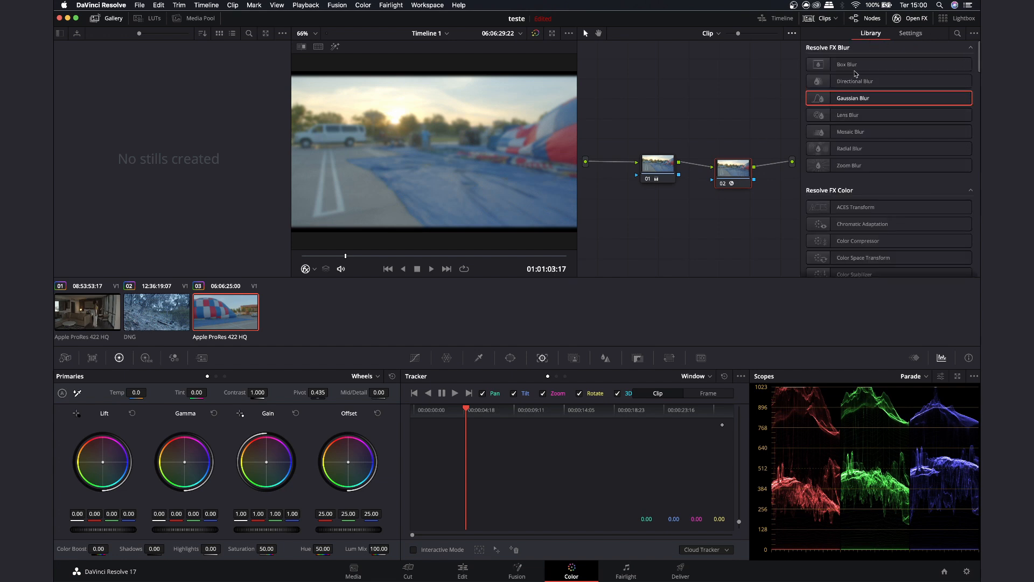
{"action": "left_click", "coordinate": [908, 36]}
{"action": "mouse_move", "coordinate": [885, 61]}
{"action": "left_mouse_down"}
{"action": "mouse_move", "coordinate": [903, 62]}
{"action": "mouse_move", "coordinate": [881, 63]}
{"action": "left_mouse_up"}
{"action": "left_click", "coordinate": [871, 33]}
{"action": "scroll", "coordinate": [889, 157], "scroll_direction": "down", "scroll_amount": 10}
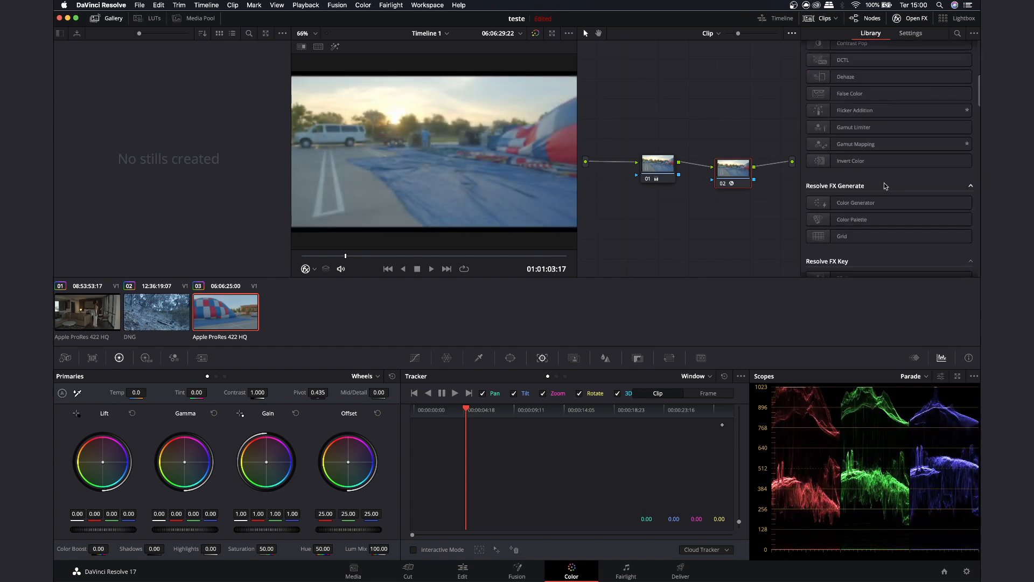
{"action": "scroll", "coordinate": [886, 184], "scroll_direction": "down", "scroll_amount": 5}
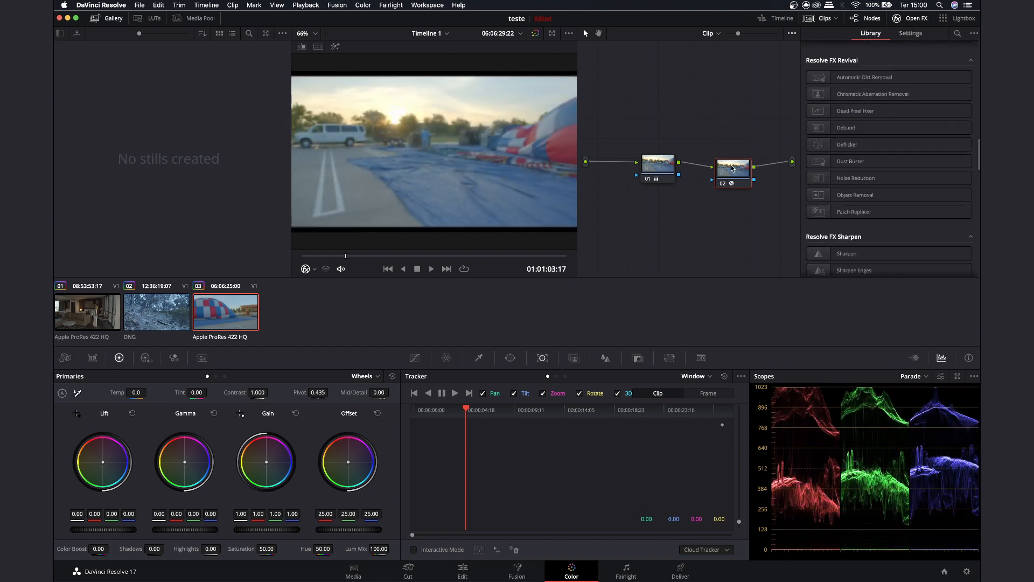
- Delete the second node holding the blur, try deleting the first node, and undo the last deletion
{"action": "key", "text": "Delete"}
{"action": "left_click", "coordinate": [657, 168]}
{"action": "key", "text": "Delete"}
{"action": "key", "text": "super+z"}
{"action": "left_click_drag", "start_coordinate": [648, 111], "coordinate": [708, 162]}
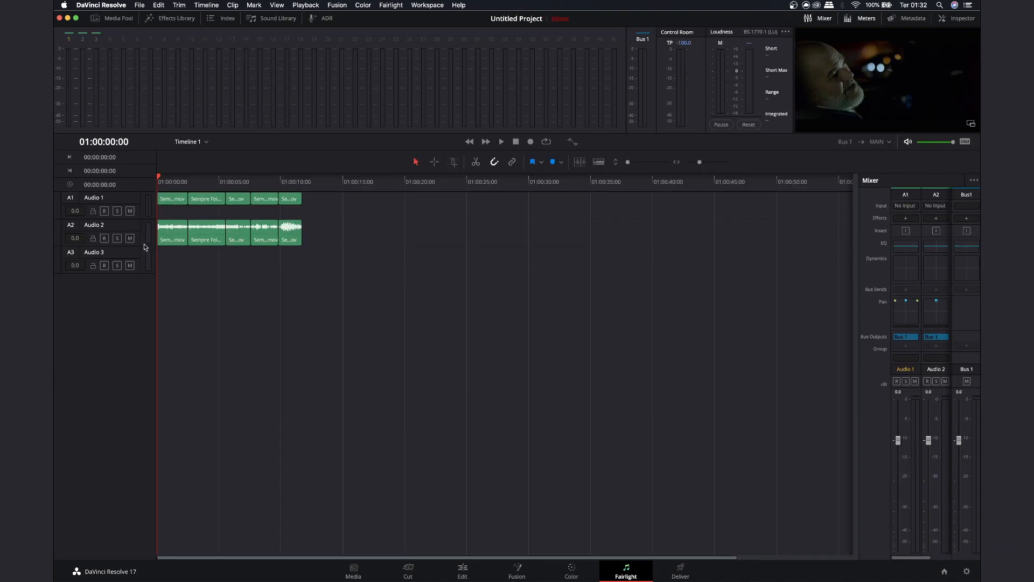
- Compare the timeline's audio on the Edit and Fairlight pages, using playhead position 01:00:01:06 and the first Audio 1 clip
{"action": "left_click", "coordinate": [462, 571]}
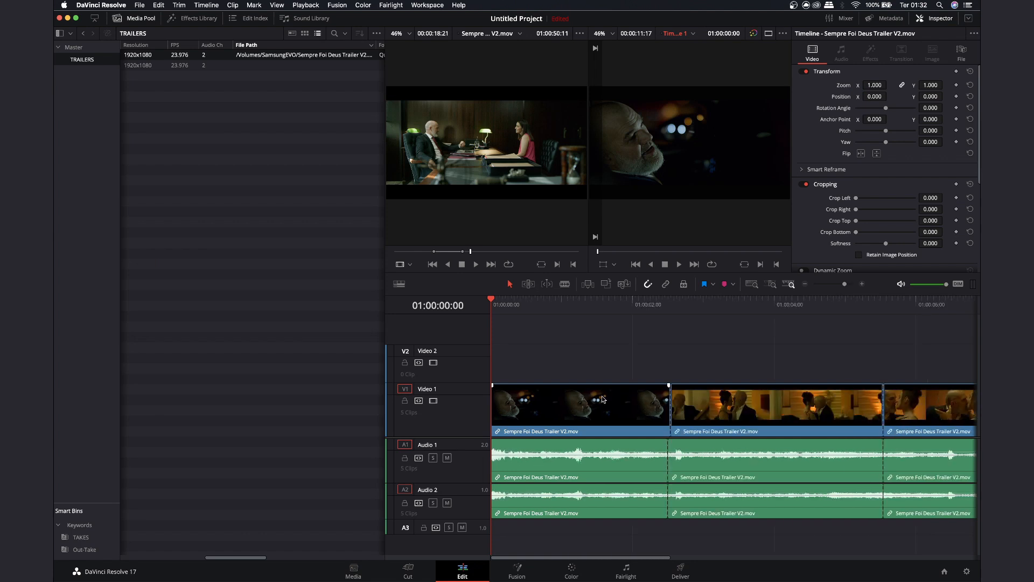
{"action": "left_click", "coordinate": [627, 570]}
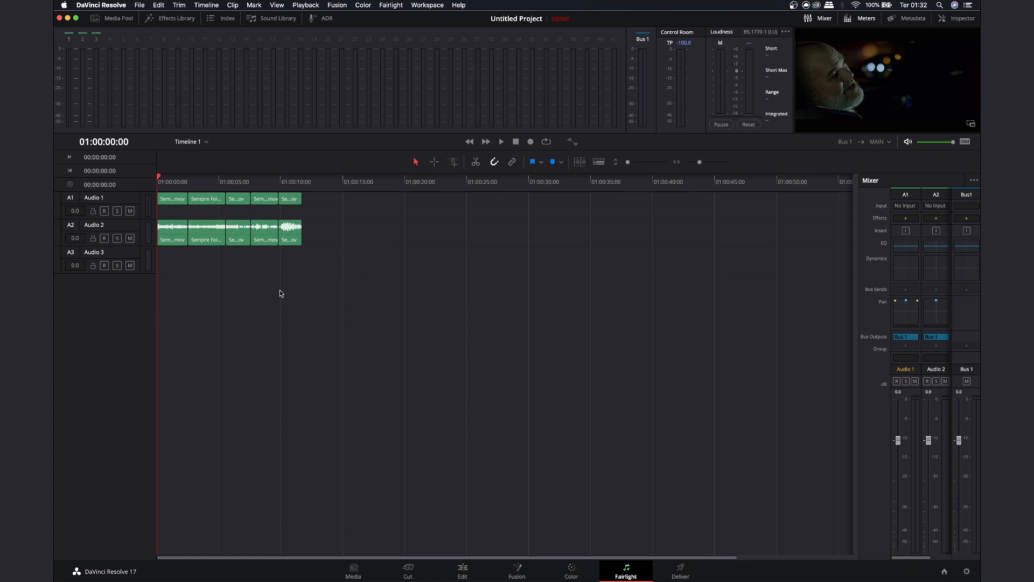
{"action": "left_click", "coordinate": [464, 570]}
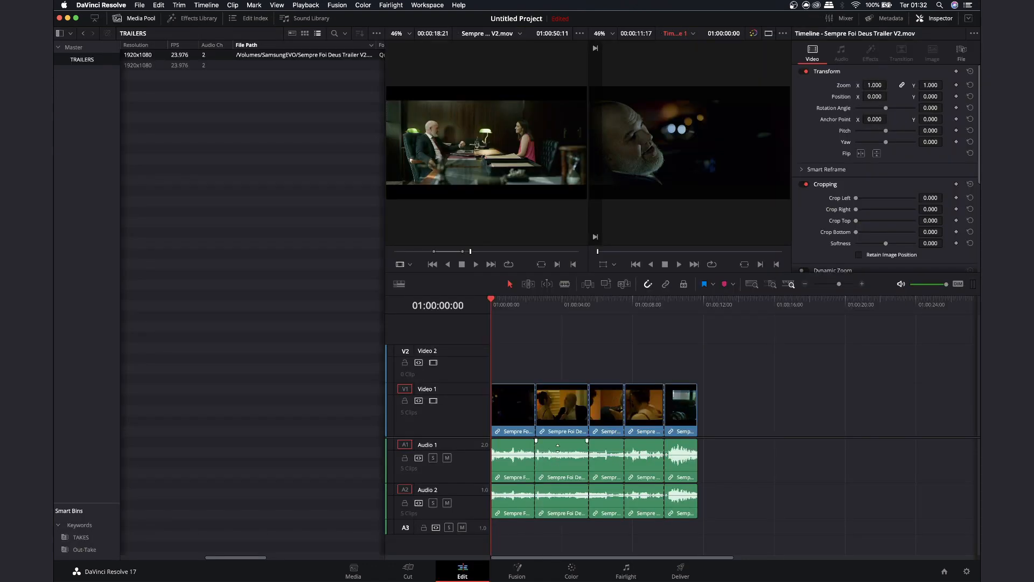
{"action": "left_click_drag", "start_coordinate": [506, 310], "coordinate": [513, 309]}
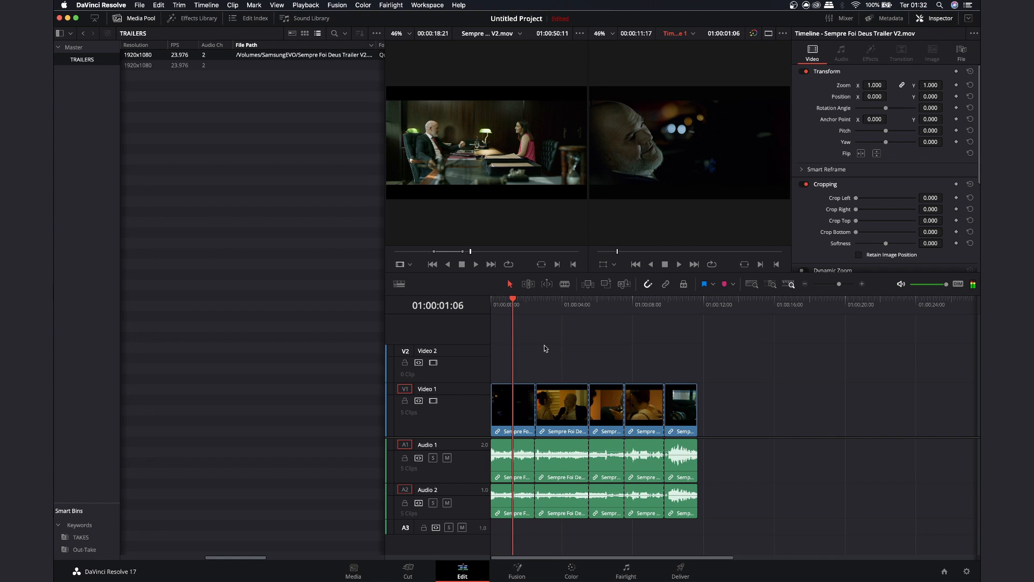
{"action": "left_click", "coordinate": [525, 468]}
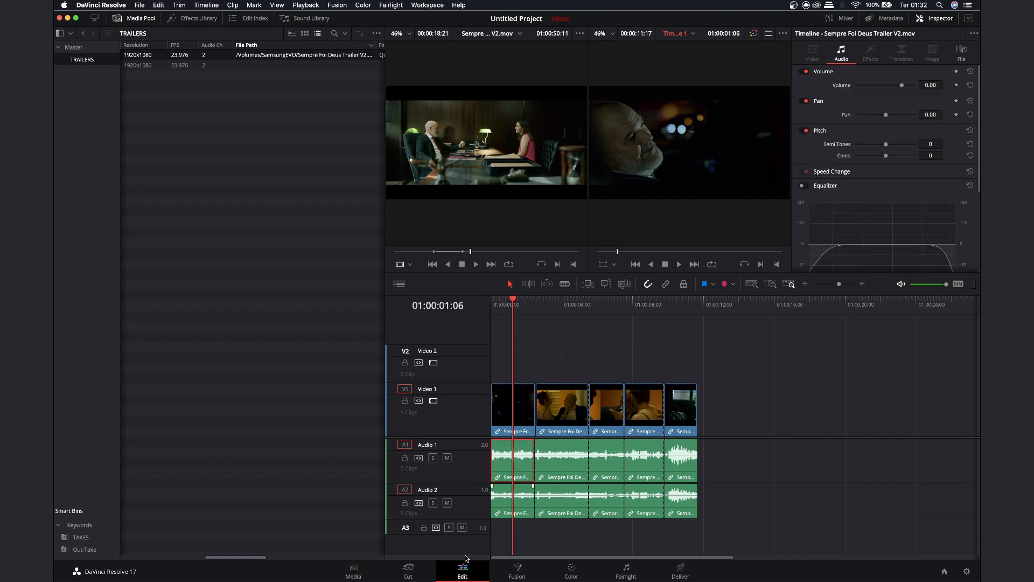
{"action": "left_click", "coordinate": [626, 570]}
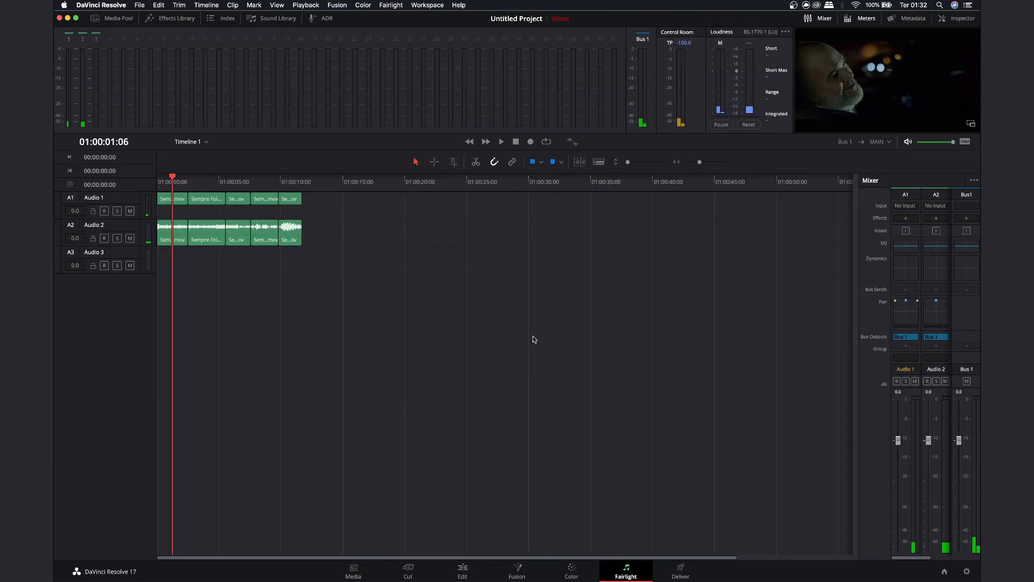
- Hide the Mixer, show the Inspector, and view the audio settings of the Audio 2 track and its clips
{"action": "left_click", "coordinate": [808, 18]}
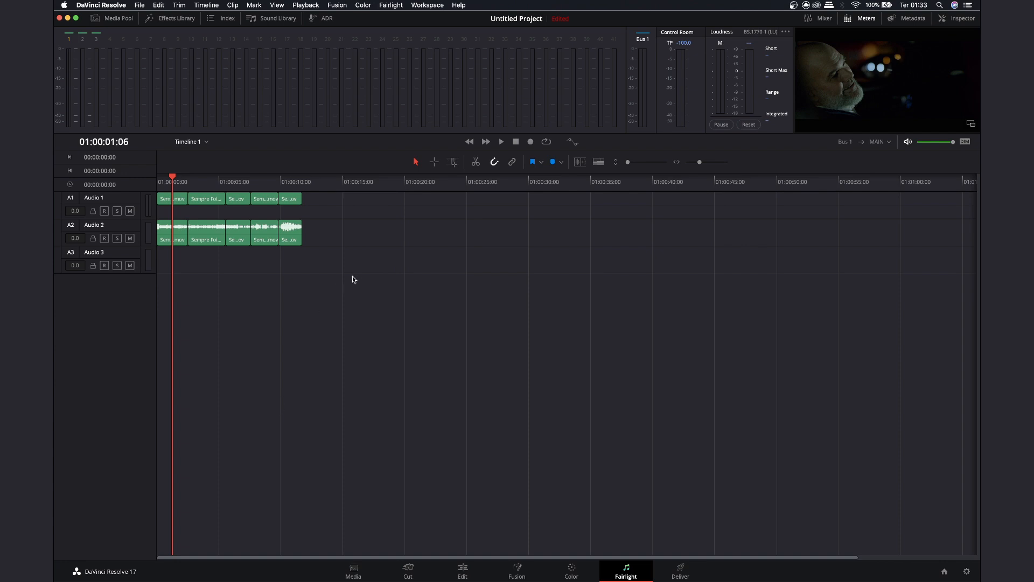
{"action": "left_click", "coordinate": [951, 18]}
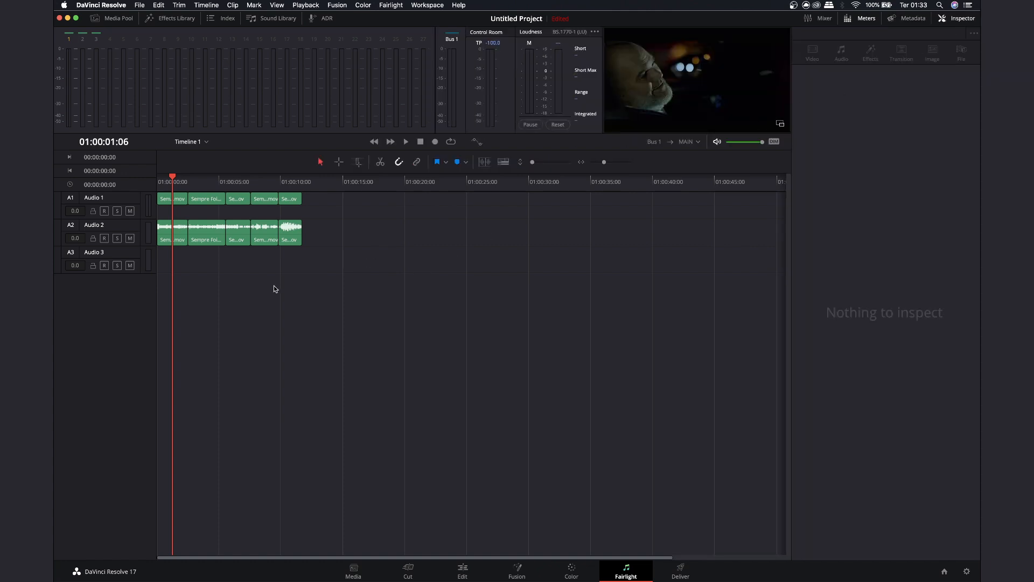
{"action": "left_click", "coordinate": [119, 227]}
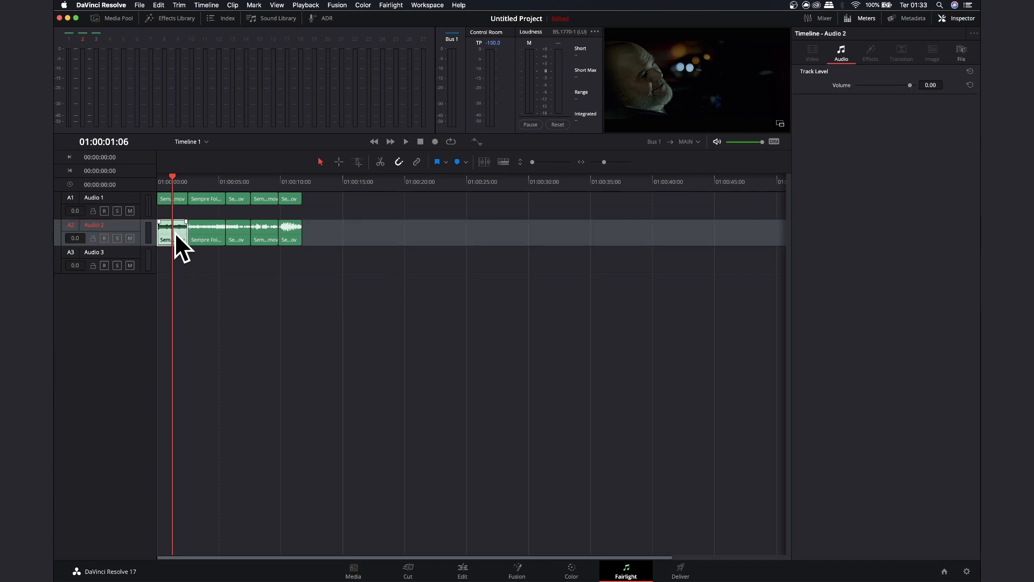
{"action": "left_click", "coordinate": [206, 231]}
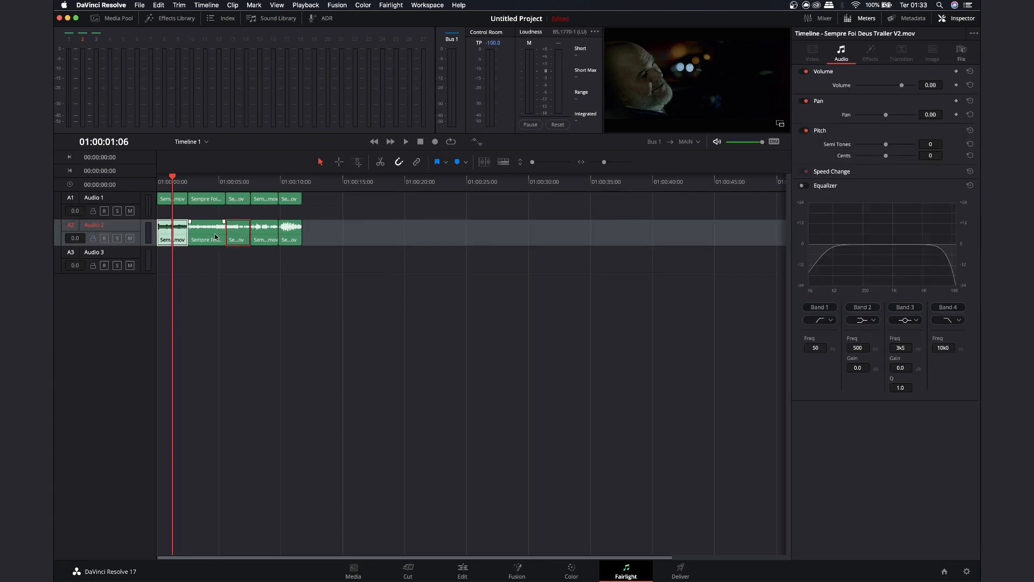
- Delete all clips on the Audio 1 track and play the timeline from within the second Audio 2 clip
{"action": "left_click", "coordinate": [206, 179]}
{"action": "left_click_drag", "start_coordinate": [205, 180], "coordinate": [199, 180]}
{"action": "left_click_drag", "start_coordinate": [332, 210], "coordinate": [134, 202]}
{"action": "key", "text": "Delete"}
{"action": "key", "text": "space"}
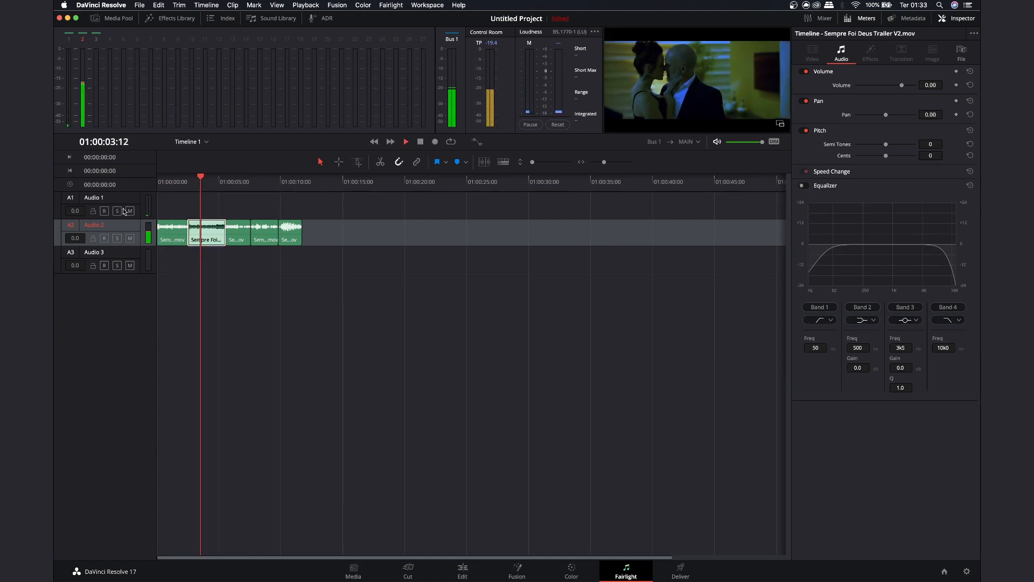
- Enable the Equalizer on the second Audio 2 clip and raise its Band 1 frequency to 468 Hz
{"action": "left_click", "coordinate": [206, 237]}
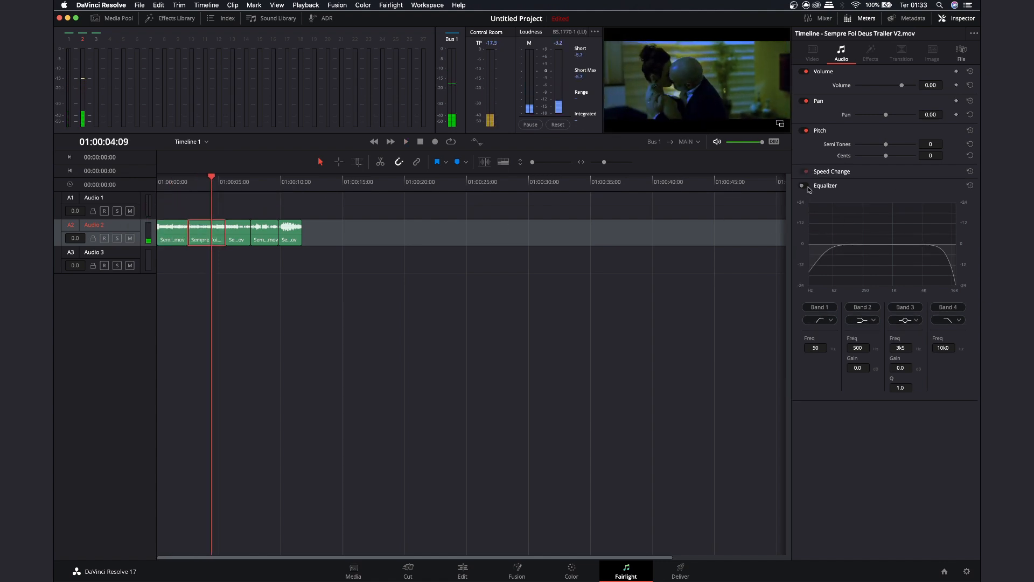
{"action": "left_click", "coordinate": [804, 185]}
{"action": "left_click_drag", "start_coordinate": [831, 248], "coordinate": [878, 254]}
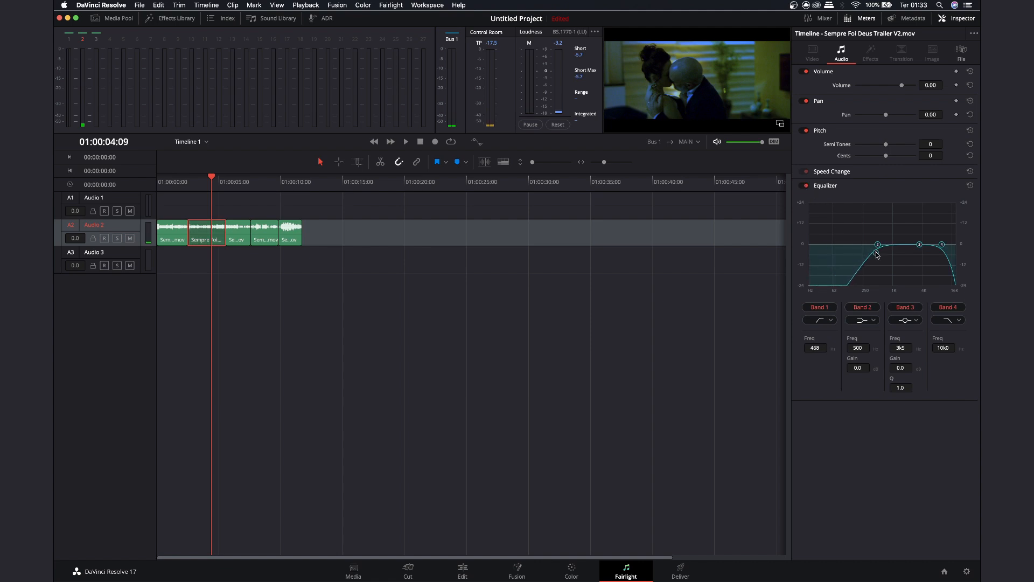
- Play the timeline through the equalized second Audio 2 clip and bring the playhead back into that clip
{"action": "left_click", "coordinate": [183, 181]}
{"action": "key", "text": "space"}
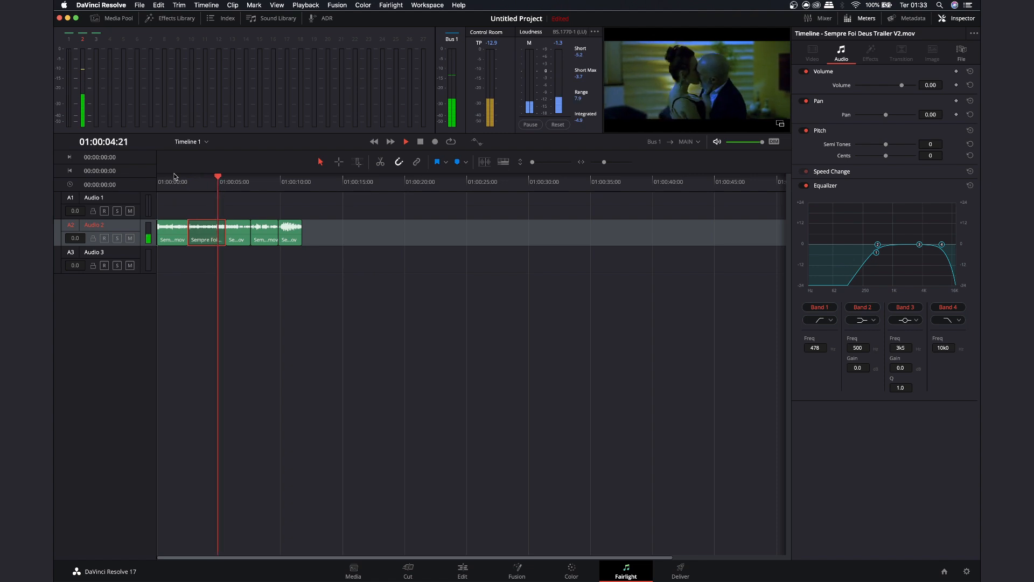
{"action": "key", "text": "space"}
{"action": "left_click", "coordinate": [208, 180]}
- Set Band 4's frequency to 1k1 on the second Audio 2 clip, turn Band 3 off, and play the result
{"action": "left_click_drag", "start_coordinate": [920, 244], "coordinate": [895, 248]}
{"action": "left_click", "coordinate": [904, 307]}
{"action": "left_click", "coordinate": [206, 182]}
{"action": "key", "text": "space"}
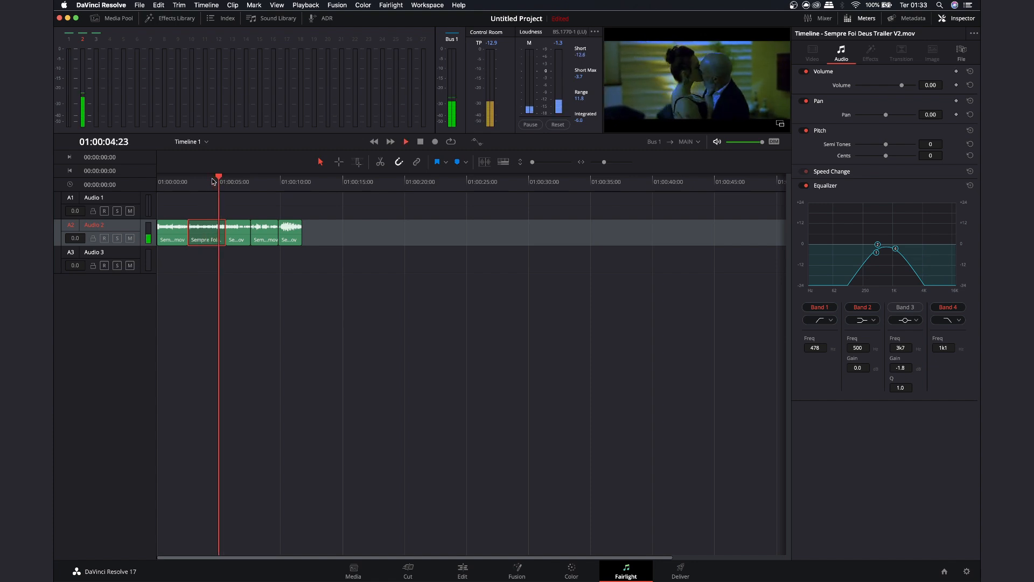
- Place the playhead at 01:00:02:14 and check the equalized clip on the Edit page before returning to Fairlight
{"action": "left_click_drag", "start_coordinate": [210, 185], "coordinate": [189, 186]}
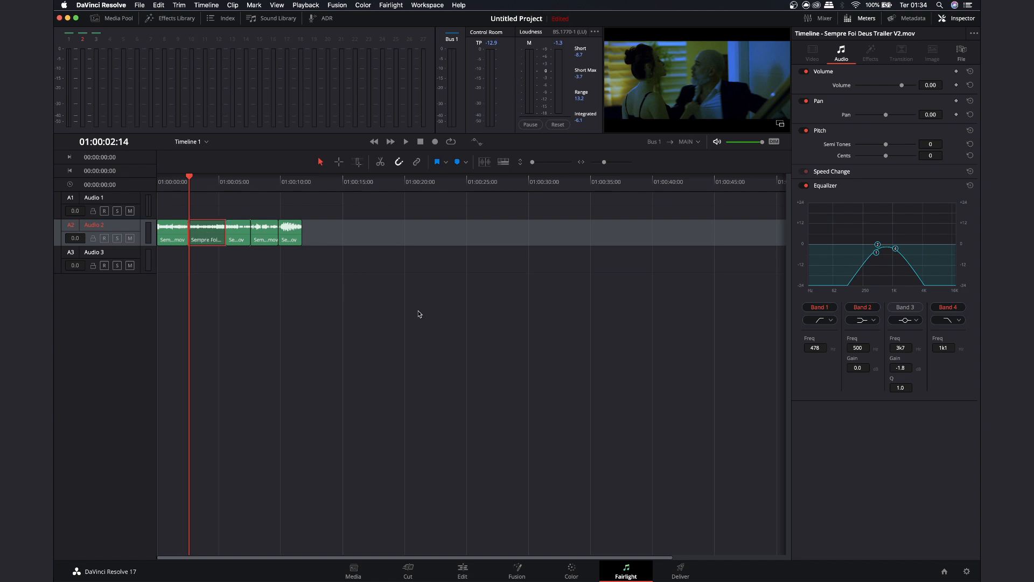
{"action": "left_click", "coordinate": [465, 574]}
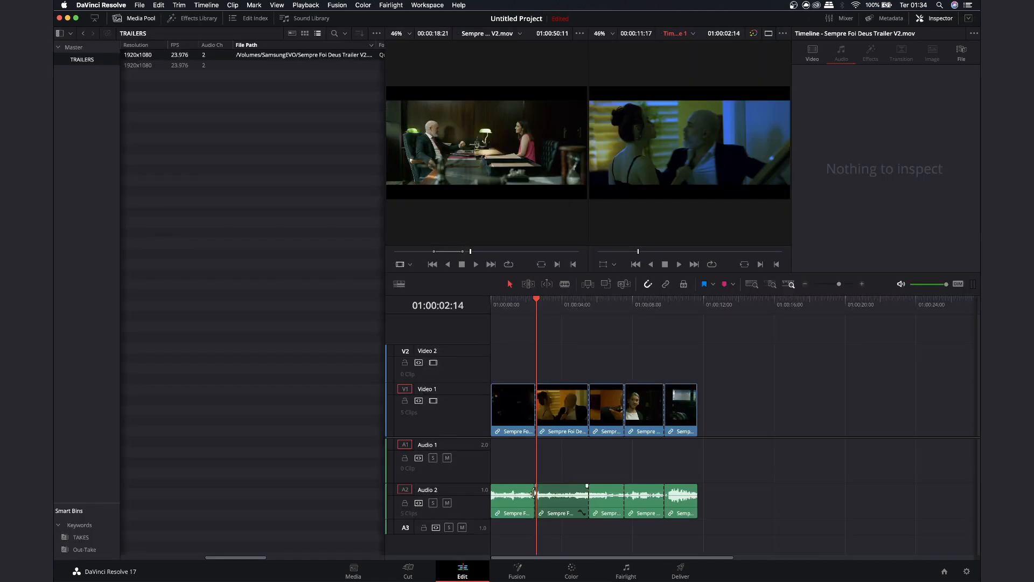
{"action": "left_click", "coordinate": [630, 572]}
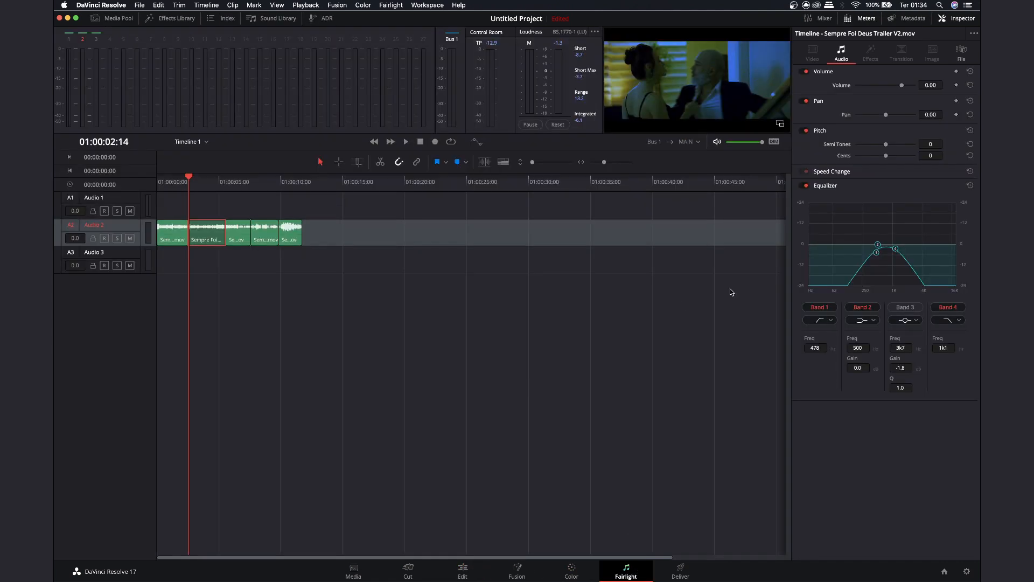
- Go to the Deliver page and examine its render settings, presets and the timeline through to its end
{"action": "left_click", "coordinate": [681, 571]}
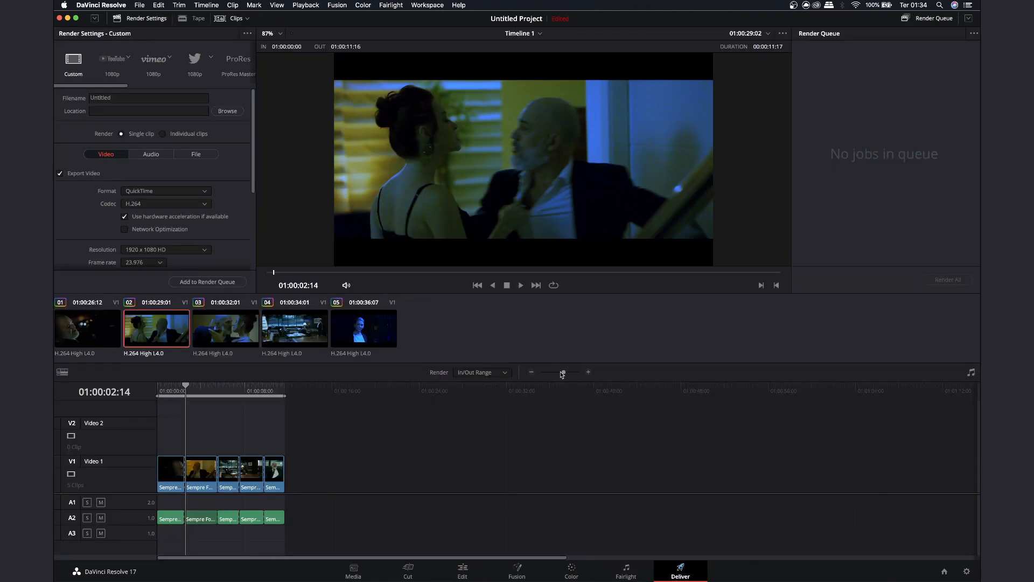
{"action": "left_click_drag", "start_coordinate": [252, 107], "coordinate": [242, 88]}
{"action": "left_click_drag", "start_coordinate": [93, 85], "coordinate": [65, 91]}
{"action": "left_click", "coordinate": [530, 35]}
{"action": "left_click", "coordinate": [571, 32]}
{"action": "left_click_drag", "start_coordinate": [188, 385], "coordinate": [281, 396]}
{"action": "key", "text": "i"}
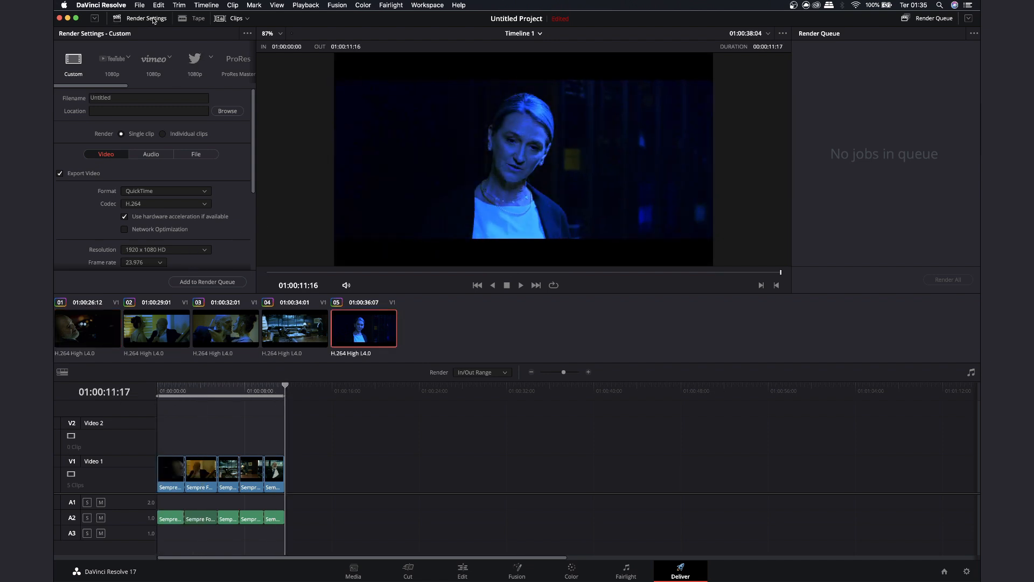
- Try to switch the Deliver page to Tape output
{"action": "left_click", "coordinate": [197, 19]}
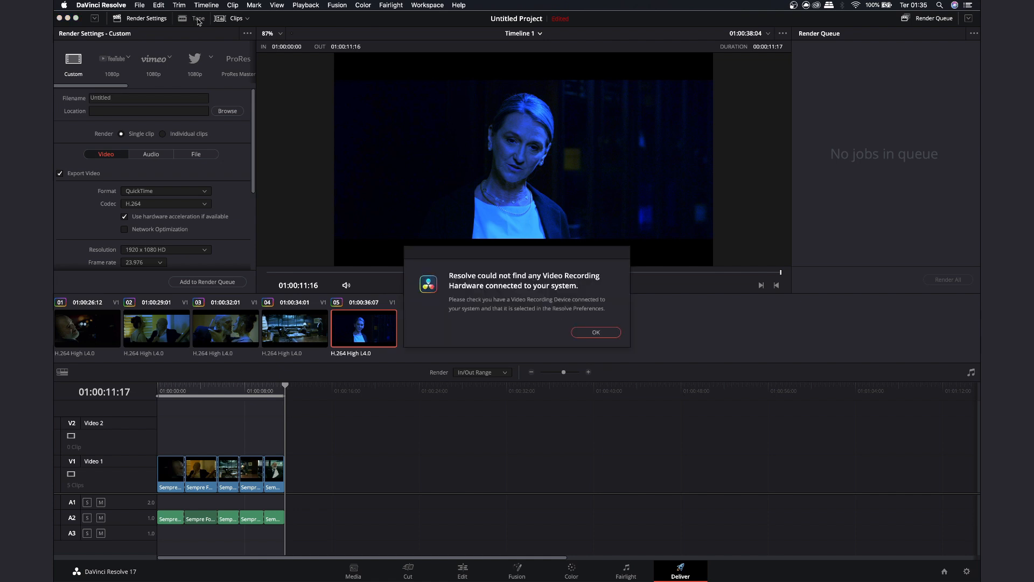
{"action": "left_click", "coordinate": [603, 338]}
{"action": "scroll", "coordinate": [254, 112], "scroll_direction": "down", "scroll_amount": 5}
{"action": "scroll", "coordinate": [254, 112], "scroll_direction": "up", "scroll_amount": 5}
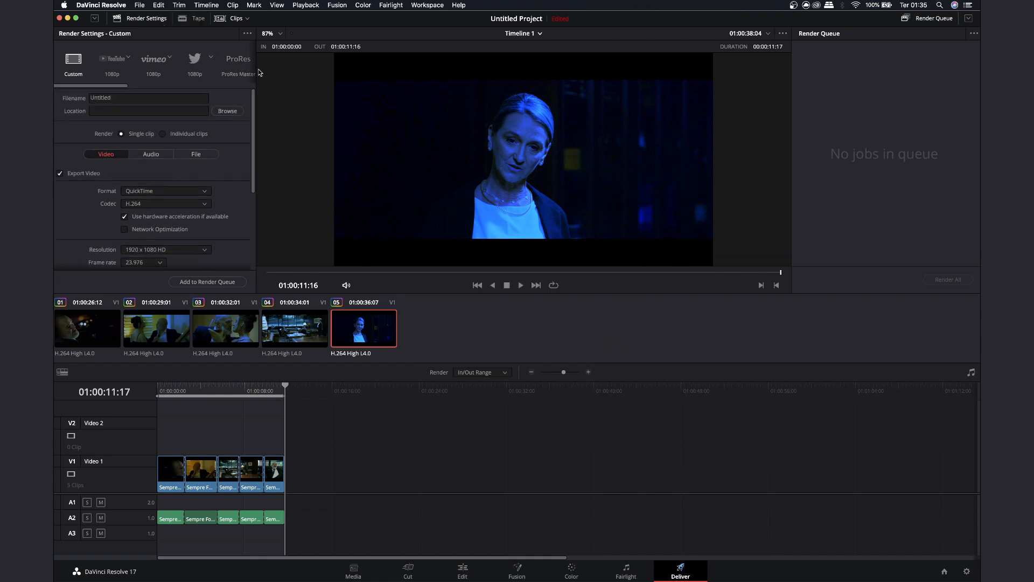
- Hide the clip thumbnails on the Deliver page and return the playhead to 01:00:00:00
{"action": "left_click", "coordinate": [239, 20]}
{"action": "left_click_drag", "start_coordinate": [283, 315], "coordinate": [151, 326]}
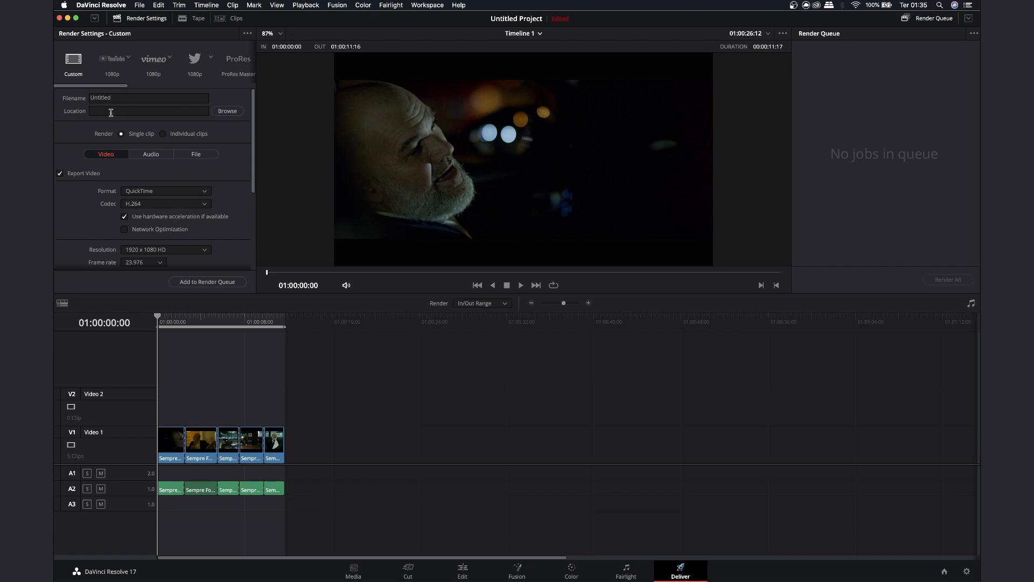
- Look through the YouTube, Vimeo, H.264 Master and H.265 Master render presets and return to the Custom preset
{"action": "left_click", "coordinate": [118, 64]}
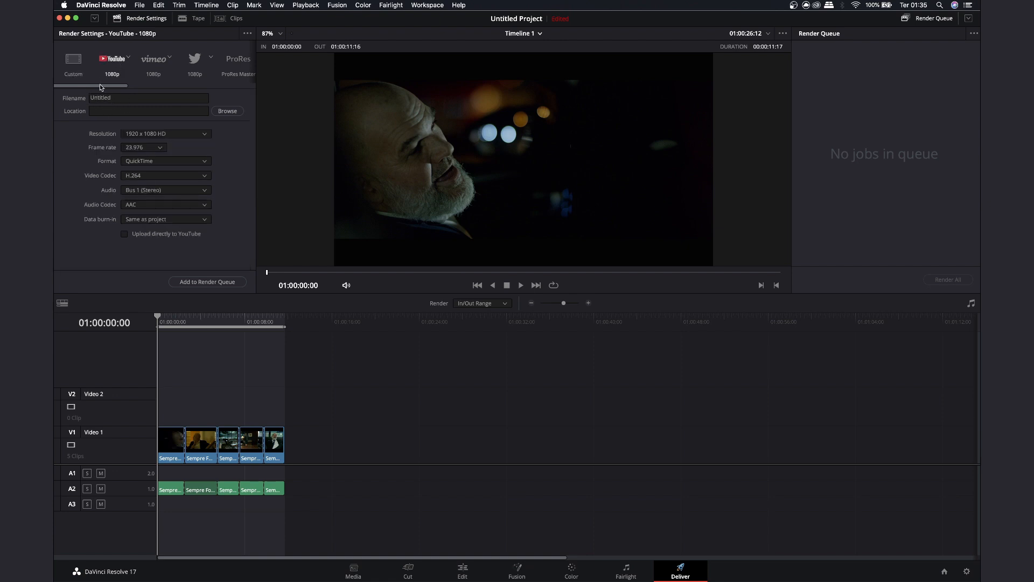
{"action": "left_click", "coordinate": [152, 65]}
{"action": "left_click_drag", "start_coordinate": [101, 85], "coordinate": [137, 87]}
{"action": "left_click", "coordinate": [124, 62]}
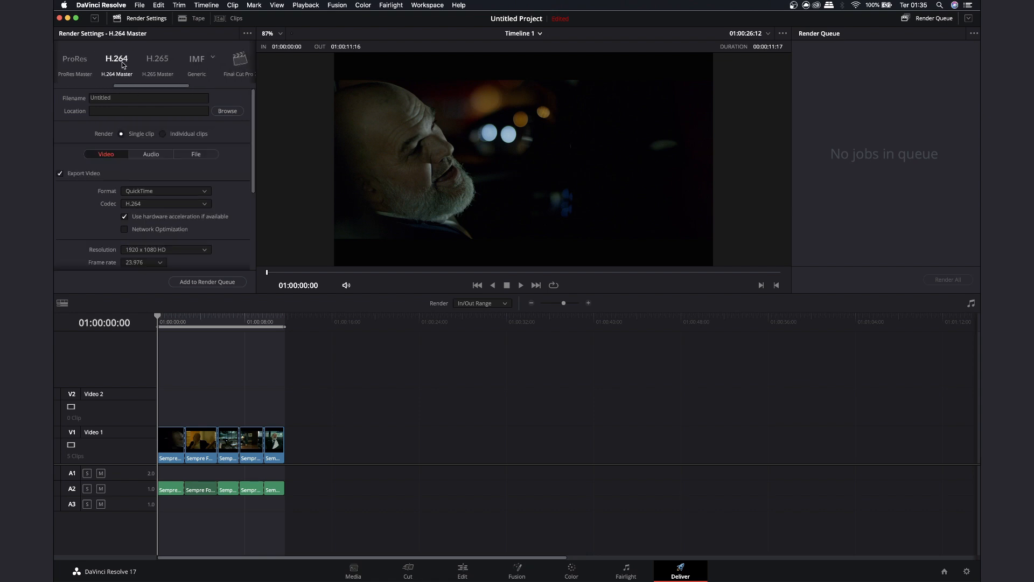
{"action": "left_click", "coordinate": [156, 62]}
{"action": "left_click_drag", "start_coordinate": [147, 83], "coordinate": [75, 86]}
{"action": "left_click", "coordinate": [78, 65]}
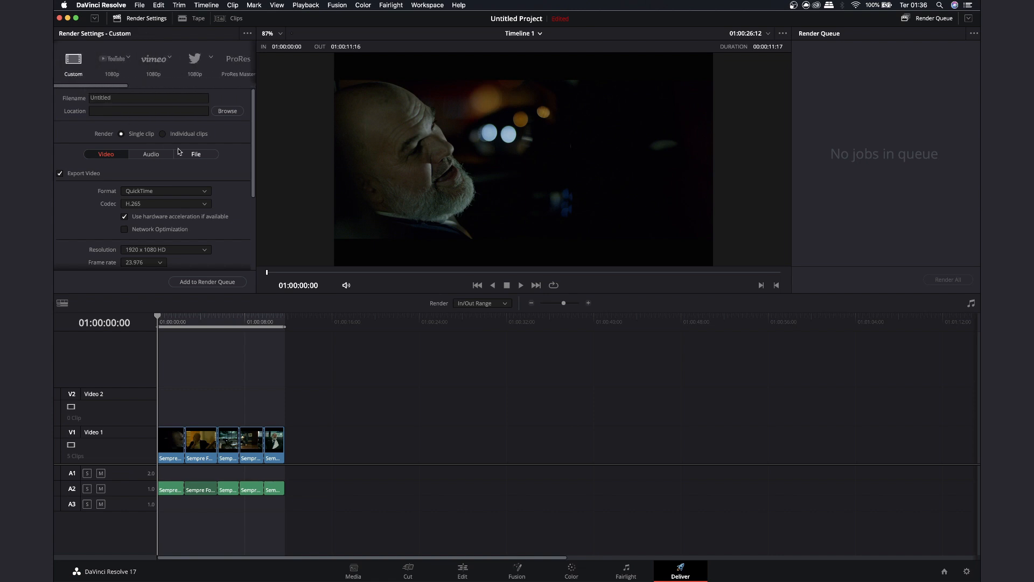
- Name the output file teste and set its render location to the Desktop
{"action": "left_click", "coordinate": [117, 100]}
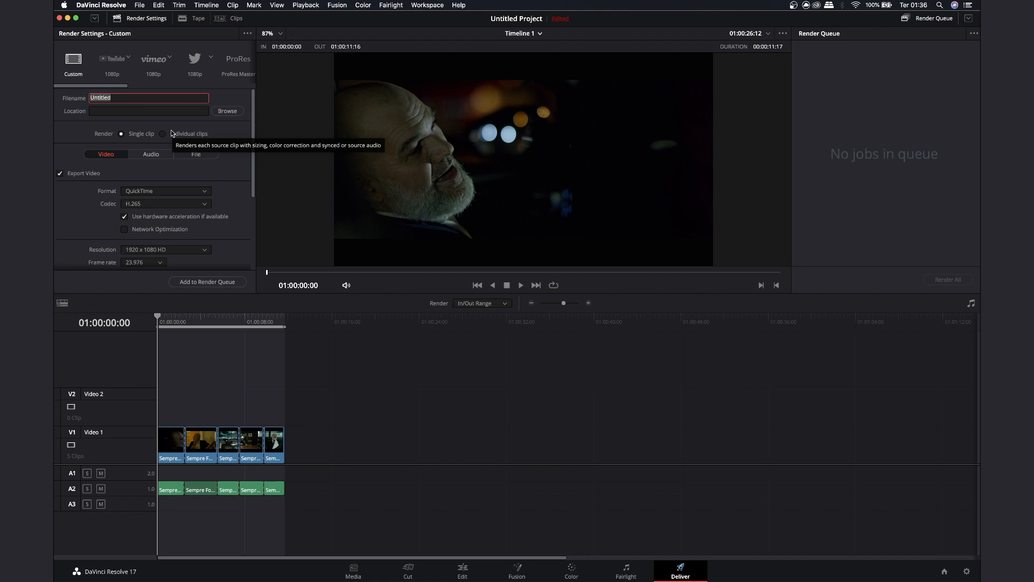
{"action": "type", "text": "teste"}
{"action": "left_click", "coordinate": [228, 111]}
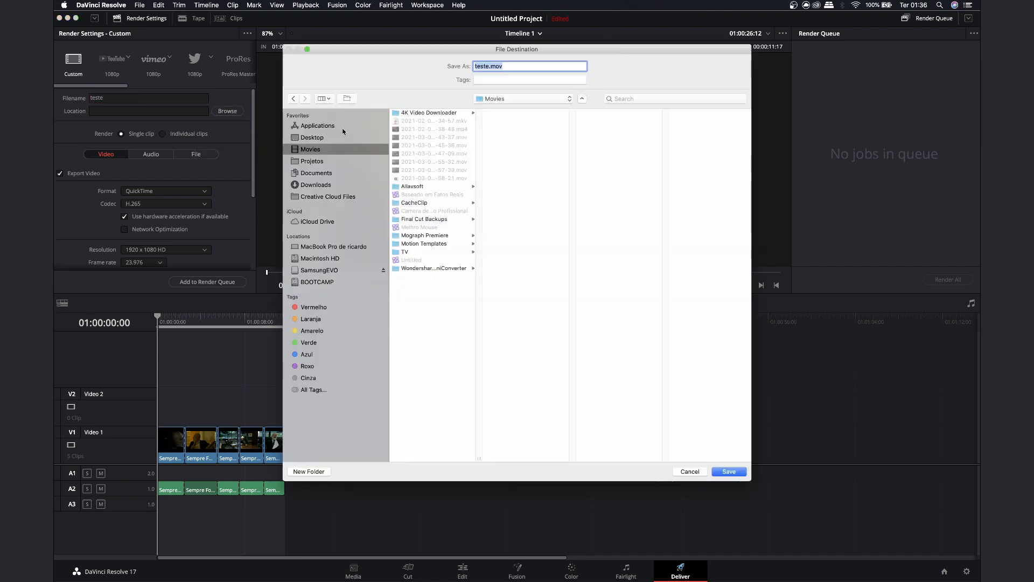
{"action": "left_click", "coordinate": [318, 137]}
{"action": "left_click", "coordinate": [728, 471]}
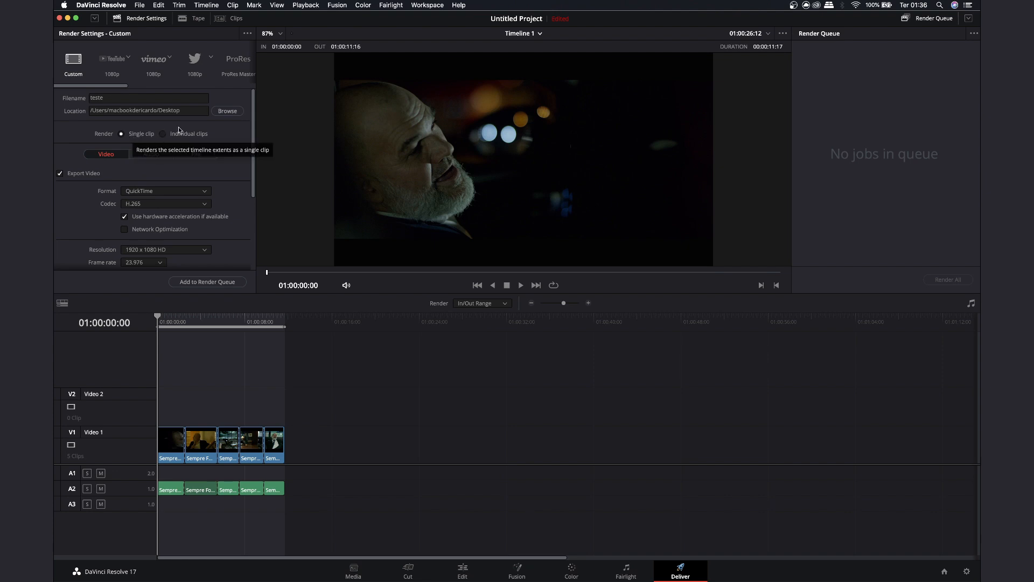
- Compare the Single clip and Individual clips render modes, keep Single clip, and look over the File settings
{"action": "left_click", "coordinate": [162, 134]}
{"action": "left_click", "coordinate": [140, 134]}
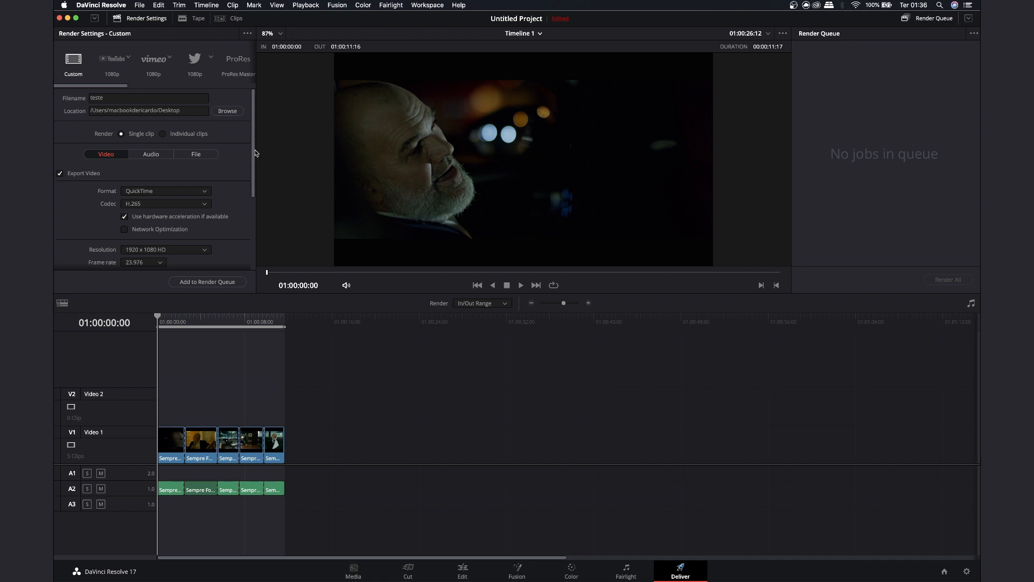
{"action": "left_click_drag", "start_coordinate": [253, 137], "coordinate": [258, 174]}
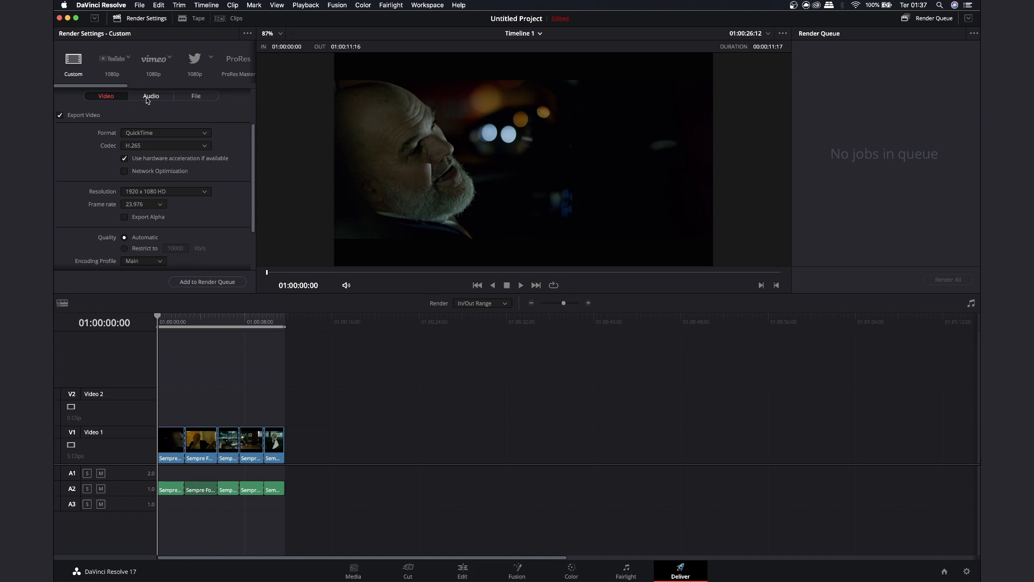
{"action": "left_click", "coordinate": [192, 97]}
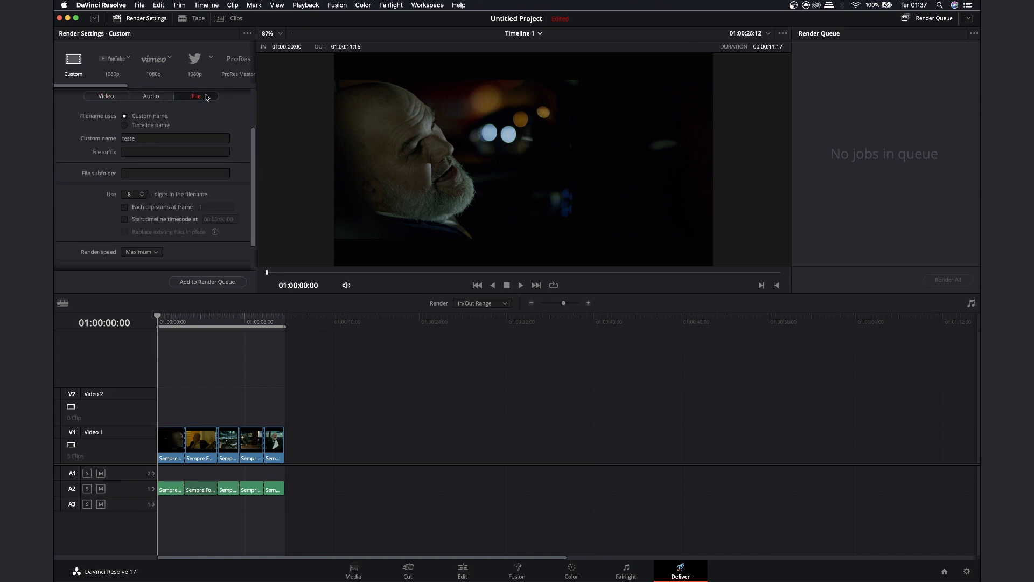
{"action": "left_click", "coordinate": [112, 97]}
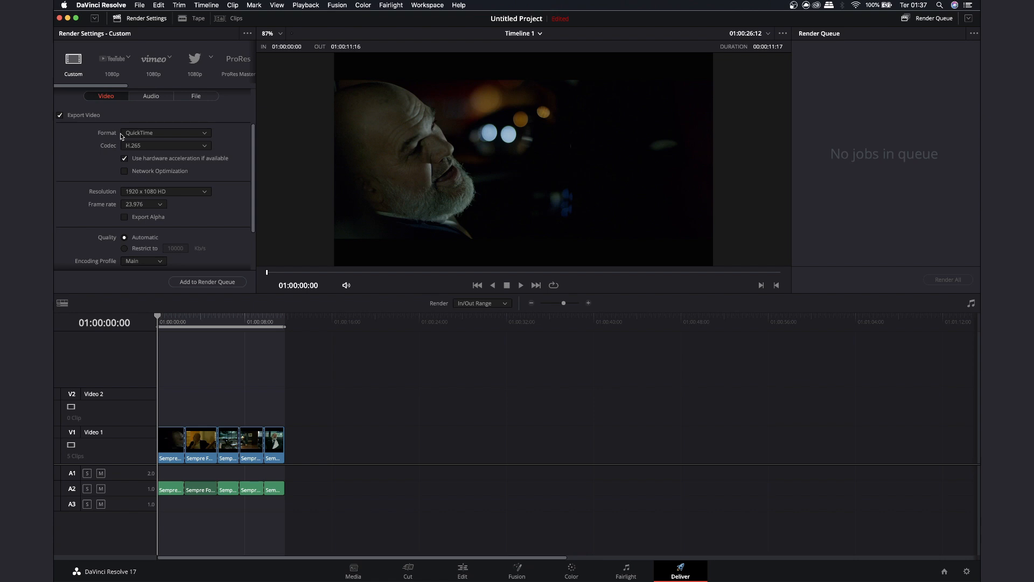
- Review the available video formats, keep QuickTime, and set the codec to H.264
{"action": "left_click", "coordinate": [122, 134]}
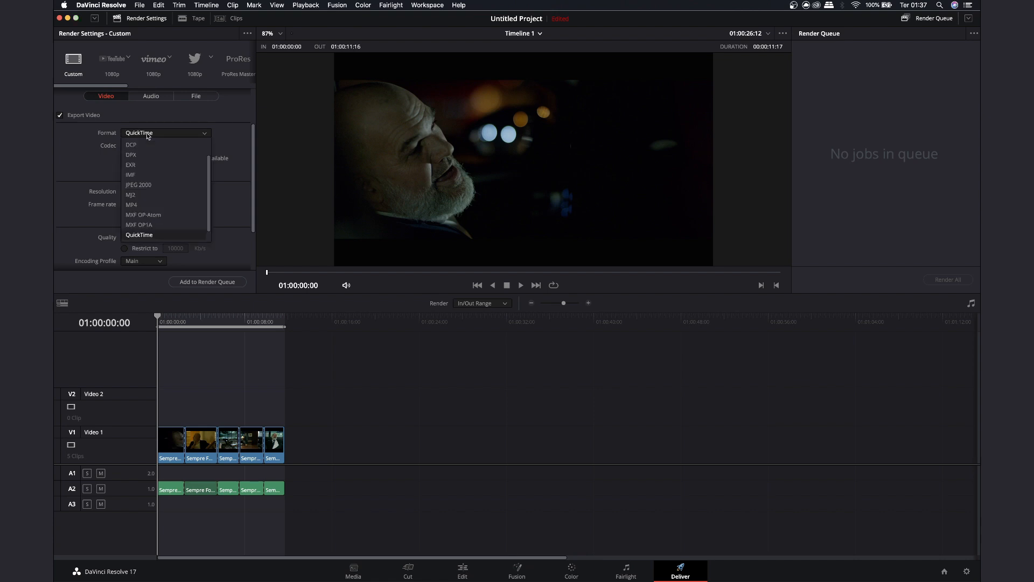
{"action": "left_click", "coordinate": [98, 137]}
{"action": "left_click", "coordinate": [147, 146]}
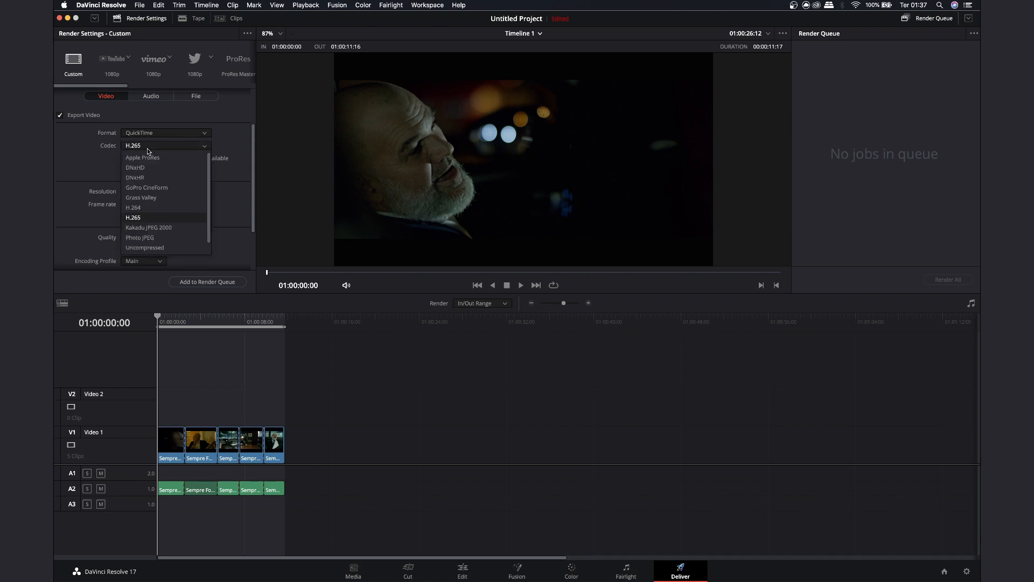
{"action": "left_click", "coordinate": [141, 217]}
- Switch the export format to MP4, view its codec options, and change the format back to QuickTime
{"action": "left_click", "coordinate": [149, 134]}
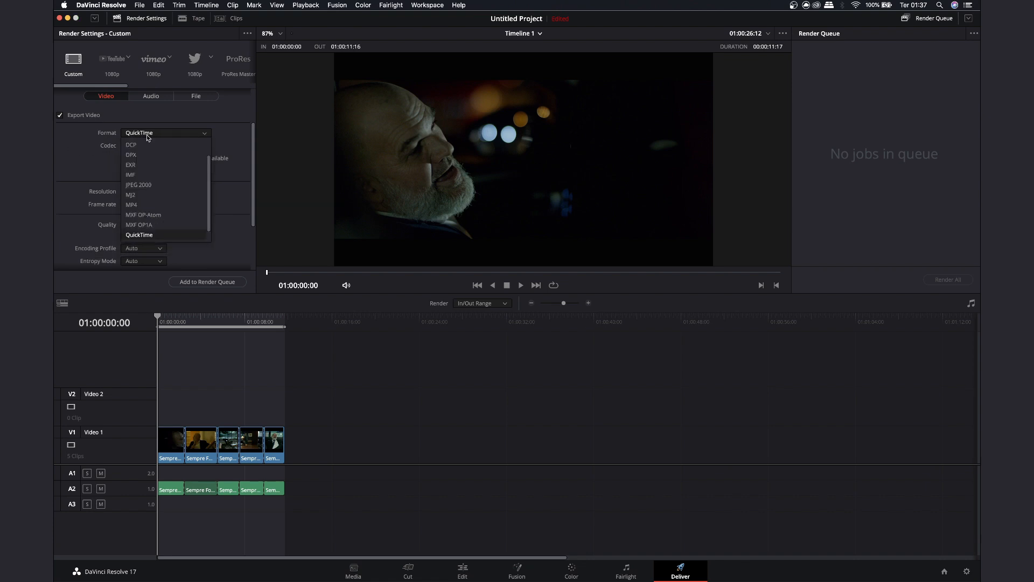
{"action": "left_click", "coordinate": [144, 205]}
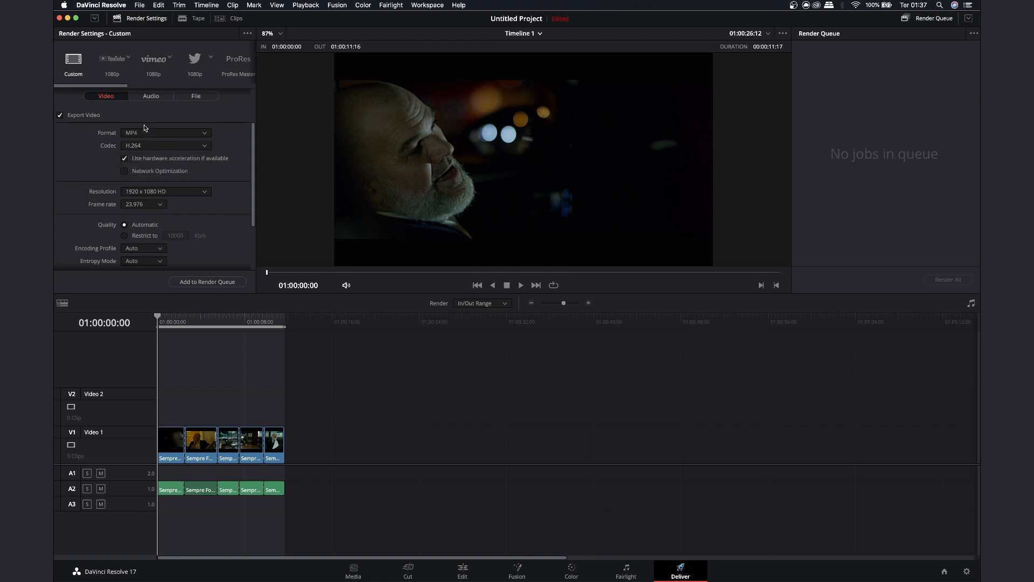
{"action": "left_click", "coordinate": [142, 145]}
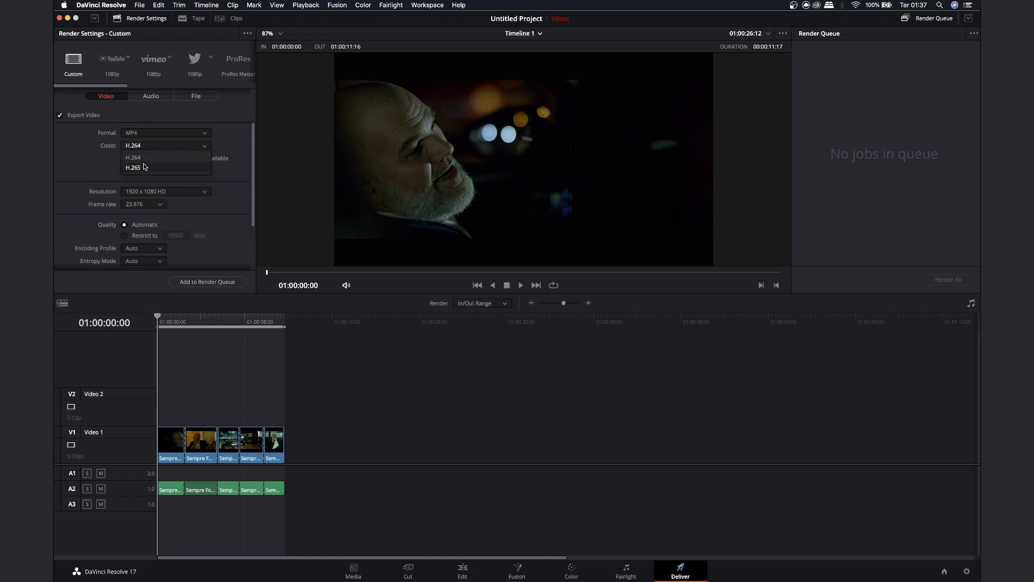
{"action": "left_click", "coordinate": [163, 168]}
{"action": "left_click", "coordinate": [148, 133]}
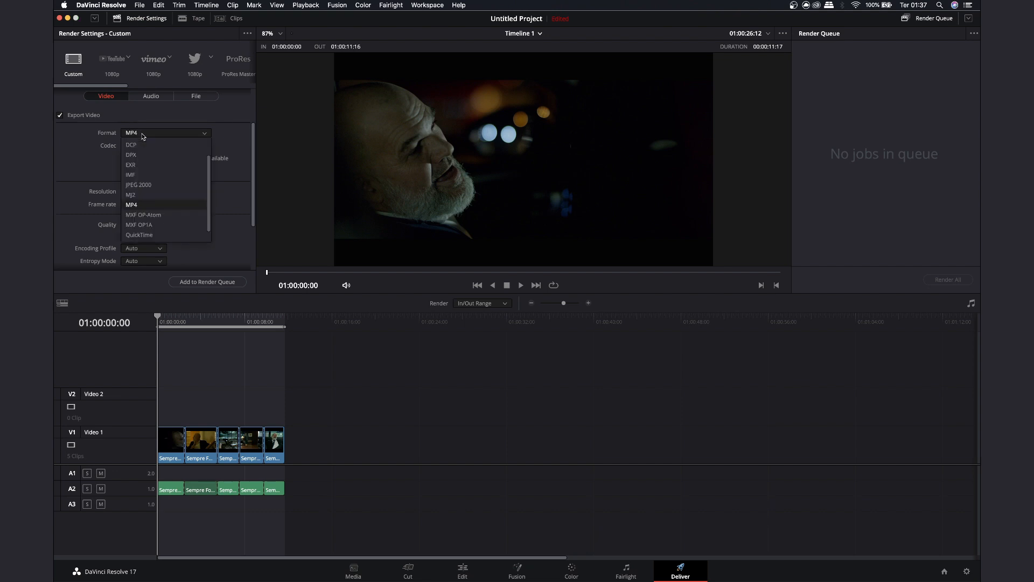
{"action": "left_click", "coordinate": [131, 121]}
{"action": "left_click", "coordinate": [142, 133]}
{"action": "left_click", "coordinate": [139, 234]}
- Examine the codecs offered for the QuickTime format, keeping H.264
{"action": "left_click", "coordinate": [148, 146]}
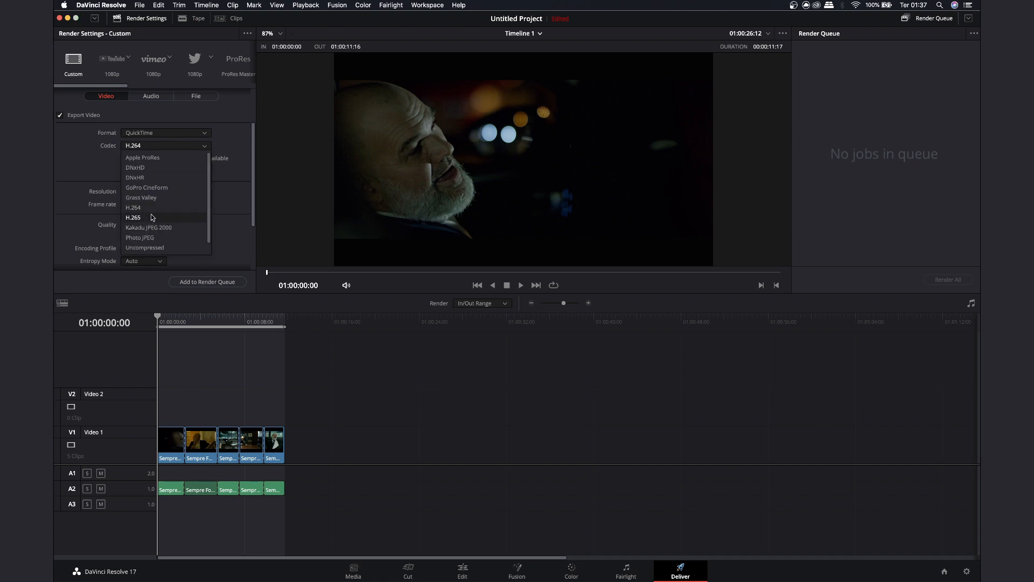
{"action": "left_click", "coordinate": [84, 153]}
{"action": "left_click_drag", "start_coordinate": [253, 161], "coordinate": [254, 130]}
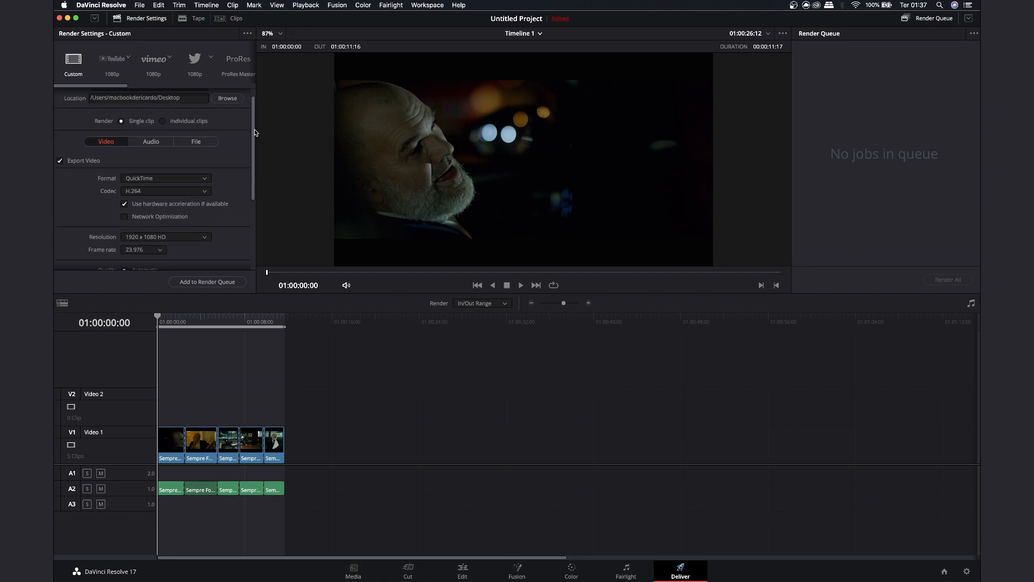
{"action": "left_click", "coordinate": [205, 191]}
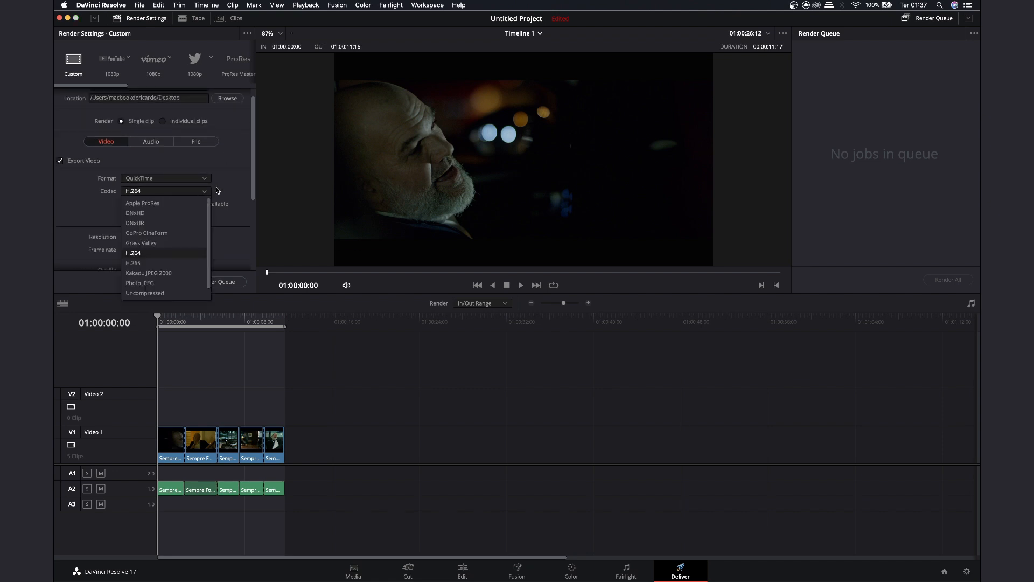
{"action": "left_click", "coordinate": [218, 191]}
- Restrict the video quality to 10000 Kb/s and review the remaining render settings
{"action": "left_click_drag", "start_coordinate": [256, 150], "coordinate": [253, 191]}
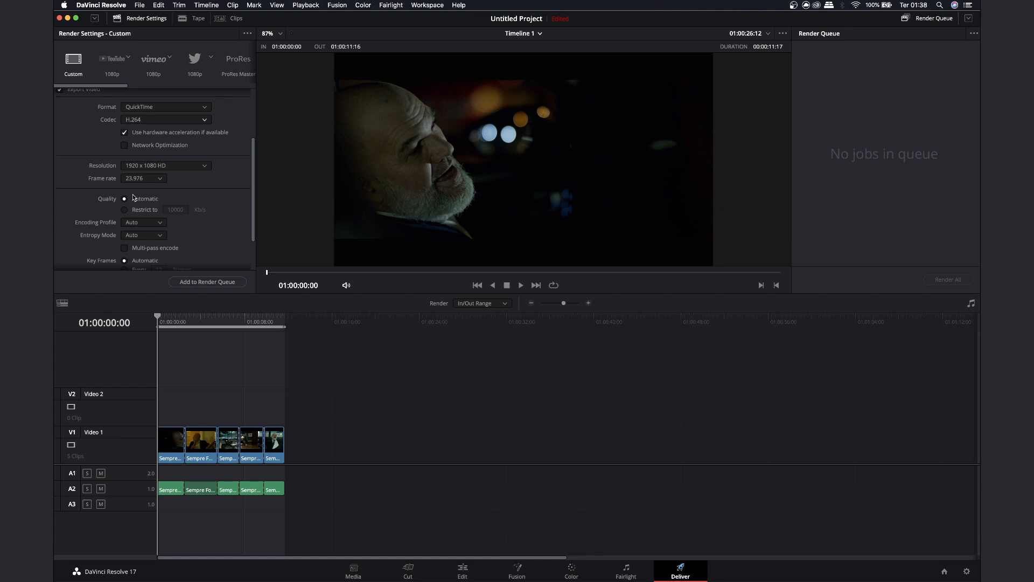
{"action": "left_click_drag", "start_coordinate": [254, 181], "coordinate": [247, 217]}
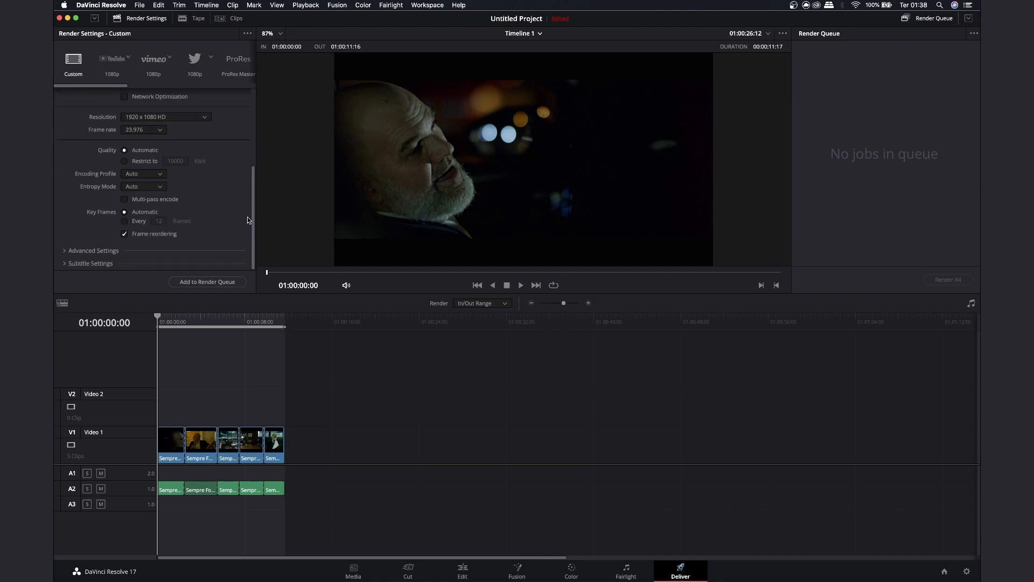
{"action": "left_click", "coordinate": [140, 160]}
{"action": "left_click_drag", "start_coordinate": [253, 192], "coordinate": [267, 95]}
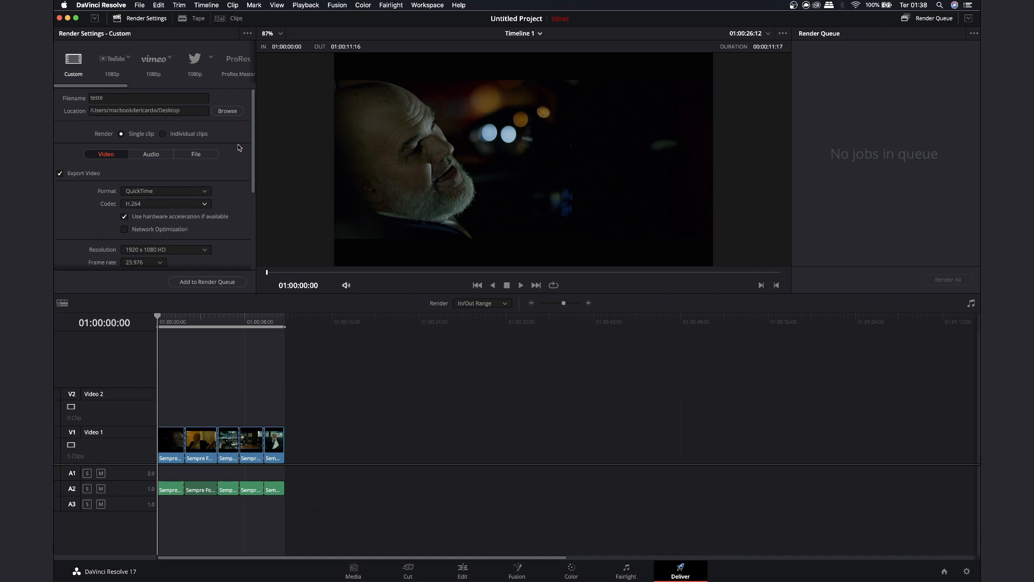
{"action": "left_click_drag", "start_coordinate": [251, 127], "coordinate": [252, 219]}
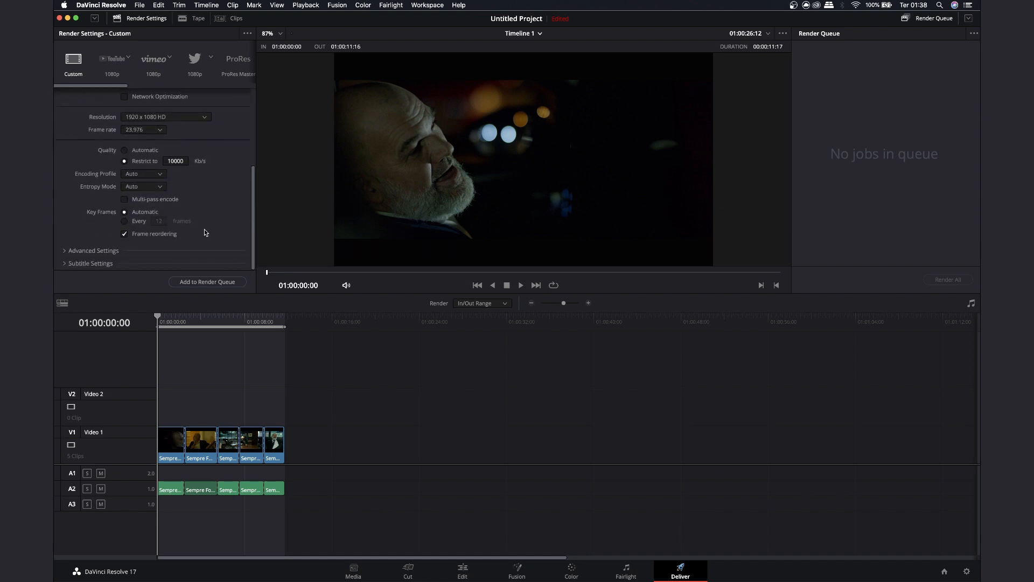
{"action": "left_click_drag", "start_coordinate": [252, 194], "coordinate": [250, 232]}
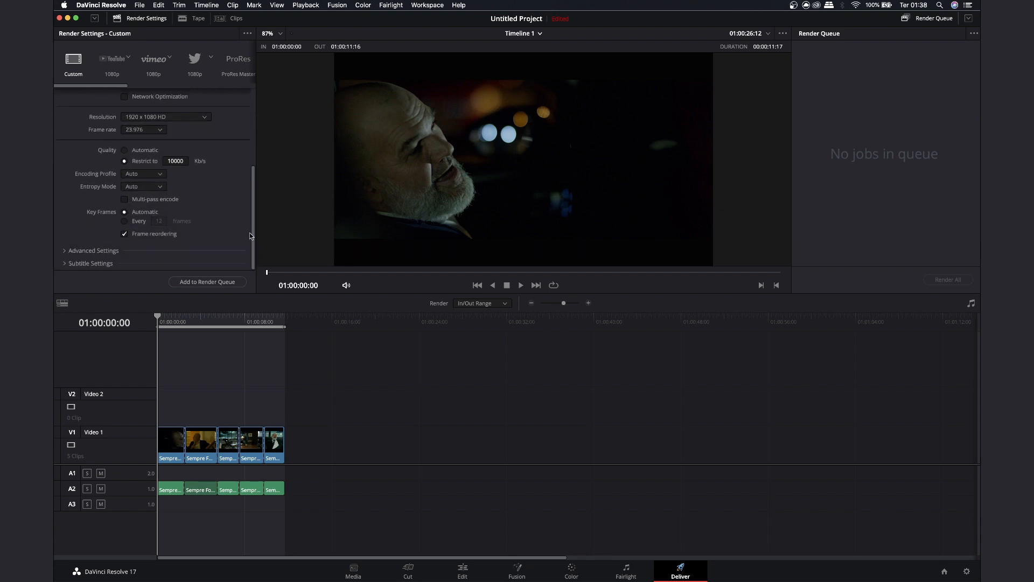
- Add Timeline 1 to the render queue and render the queued job
{"action": "left_click", "coordinate": [204, 282]}
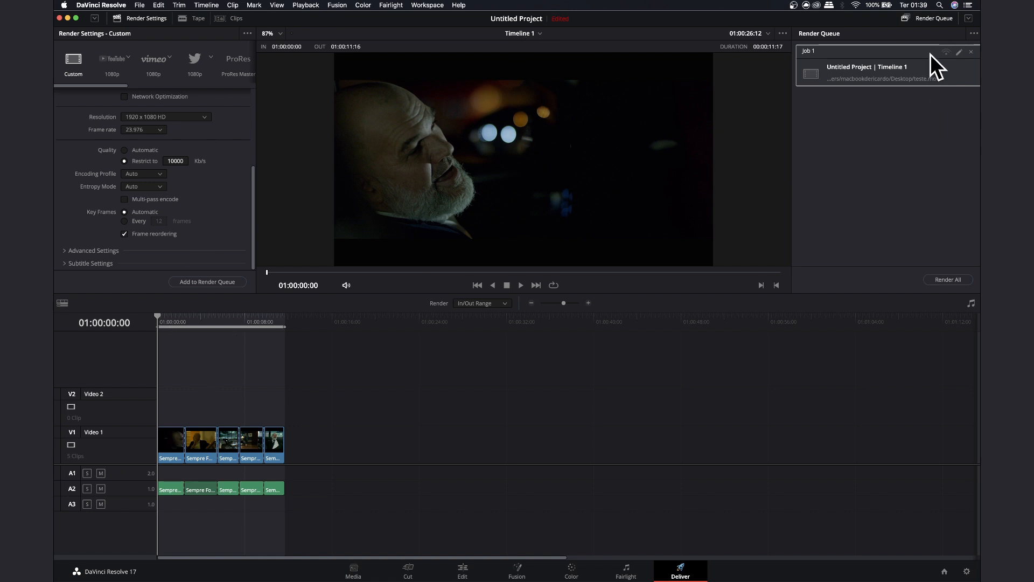
{"action": "left_click", "coordinate": [948, 280]}
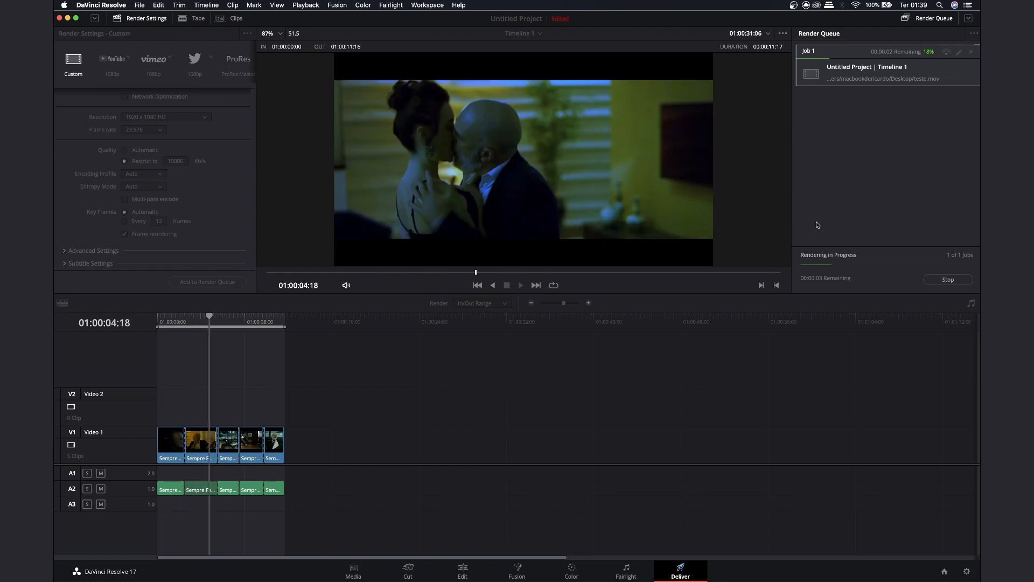
- Reveal the desktop and preview the rendered teste video
{"action": "key", "text": "F11"}
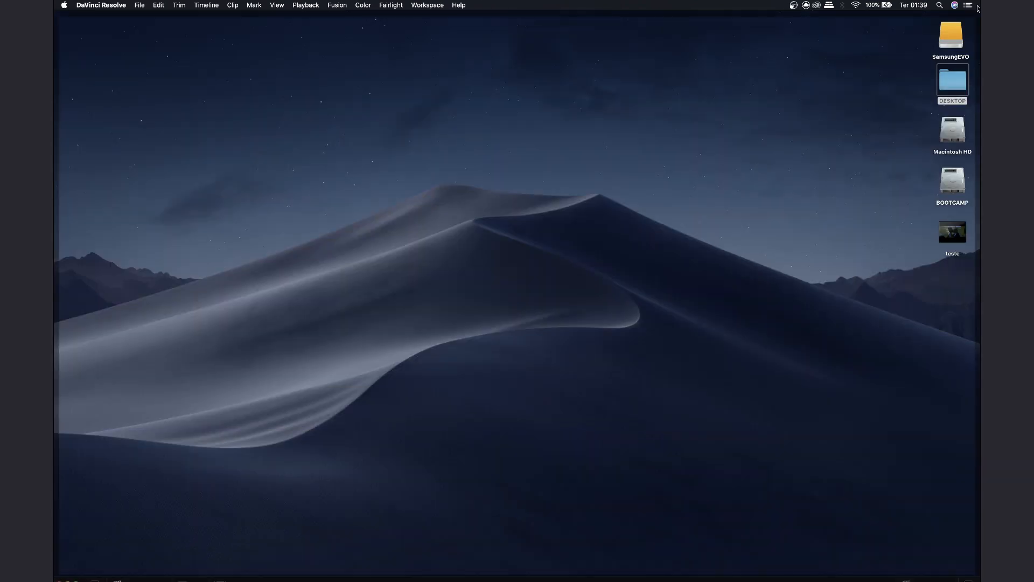
{"action": "left_click", "coordinate": [946, 235]}
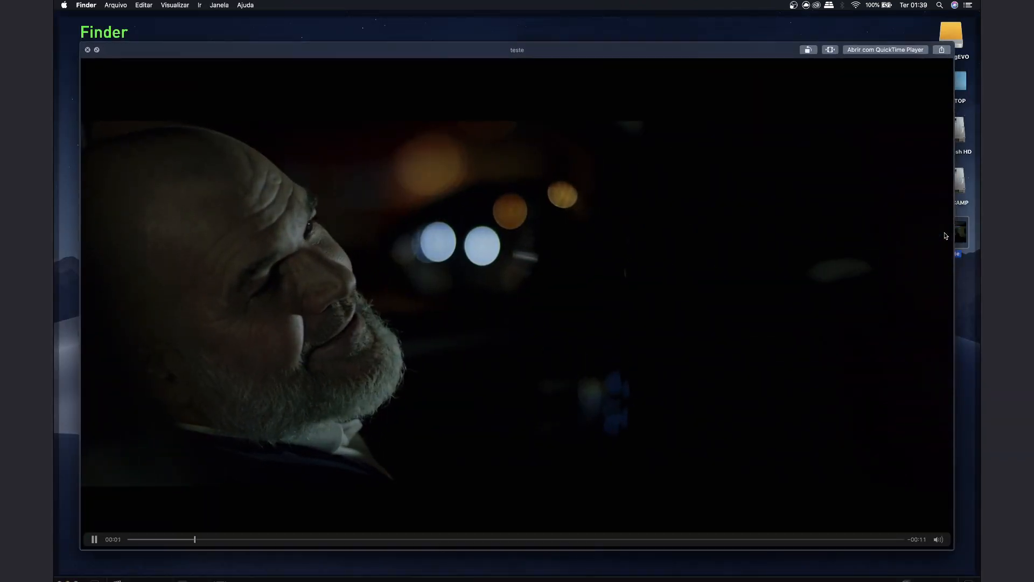